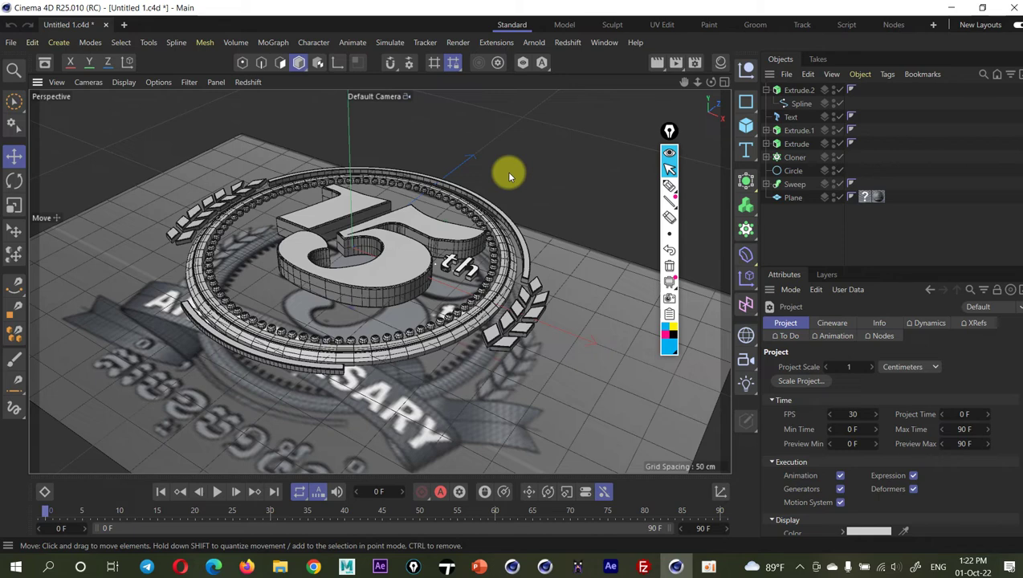
Orbit around the extruded 15th badge and open the Create > Spline Primitive list.
{"action": "mouse_move", "coordinate": [417, 164]}
{"action": "left_mouse_down", "text": "alt"}
{"action": "mouse_move", "coordinate": [528, 169]}
{"action": "mouse_move", "coordinate": [417, 163]}
{"action": "mouse_move", "coordinate": [419, 121]}
{"action": "mouse_move", "coordinate": [425, 160]}
{"action": "mouse_move", "coordinate": [450, 176]}
{"action": "mouse_move", "coordinate": [463, 231]}
{"action": "mouse_move", "coordinate": [443, 265]}
{"action": "mouse_move", "coordinate": [413, 236]}
{"action": "mouse_move", "coordinate": [406, 174]}
{"action": "mouse_move", "coordinate": [481, 192]}
{"action": "mouse_move", "coordinate": [382, 235]}
{"action": "mouse_move", "coordinate": [429, 216]}
{"action": "mouse_move", "coordinate": [388, 263]}
{"action": "mouse_move", "coordinate": [392, 247]}
{"action": "mouse_move", "coordinate": [403, 263]}
{"action": "left_mouse_up", "text": "alt"}
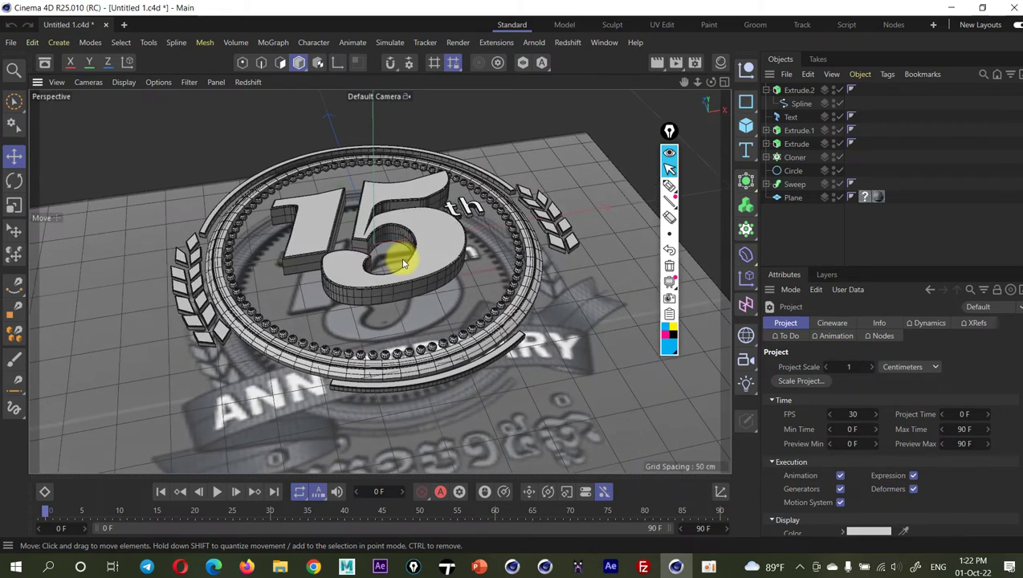
{"action": "left_click", "coordinate": [667, 153]}
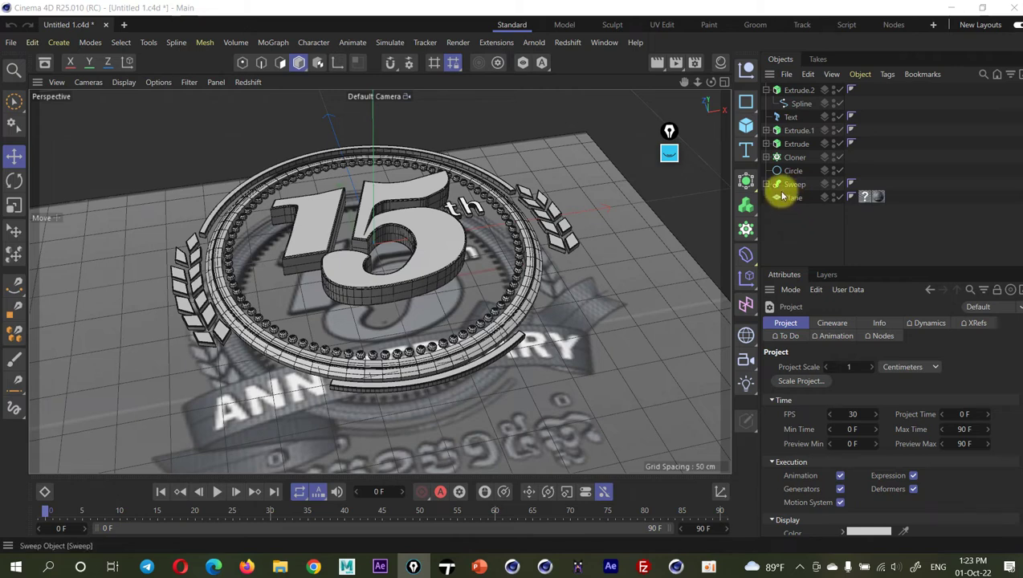
{"action": "left_click", "coordinate": [58, 43]}
{"action": "mouse_move", "coordinate": [88, 83]}
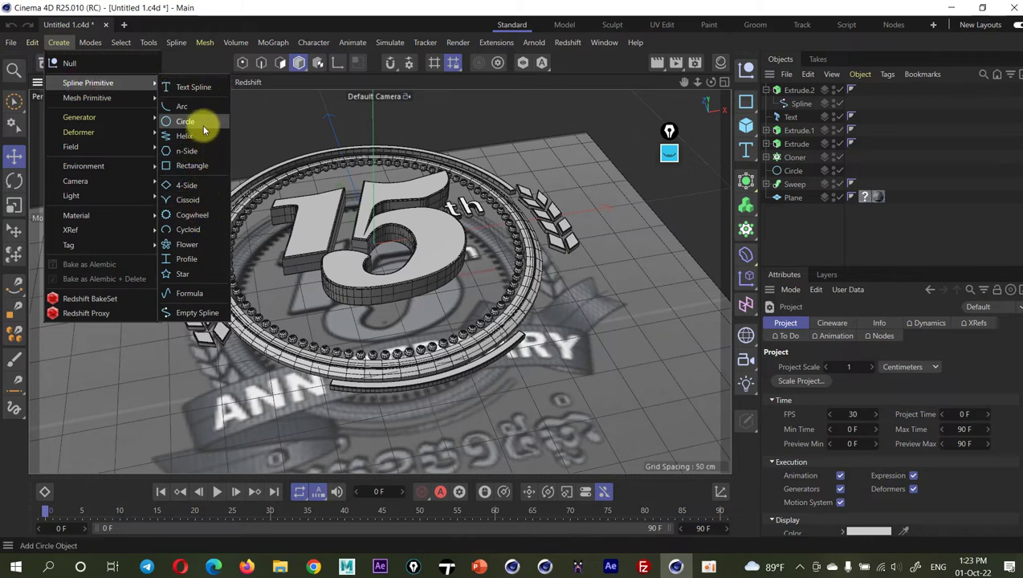
Dismiss the shape and generator lists without adding anything, then select the laurel leaf Extrude.1.
{"action": "left_click", "coordinate": [393, 229]}
{"action": "left_click", "coordinate": [426, 224]}
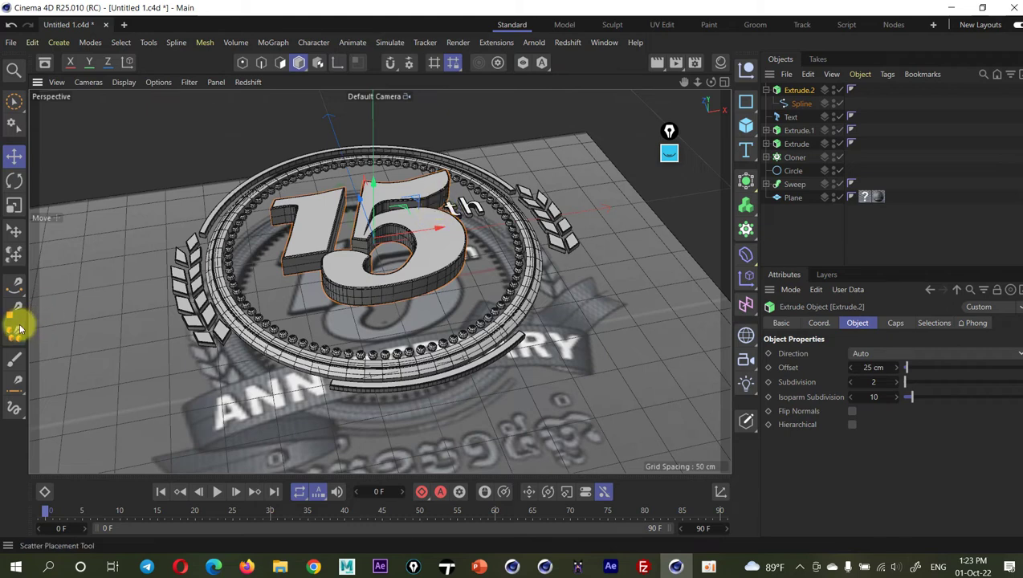
{"action": "left_click", "coordinate": [17, 291]}
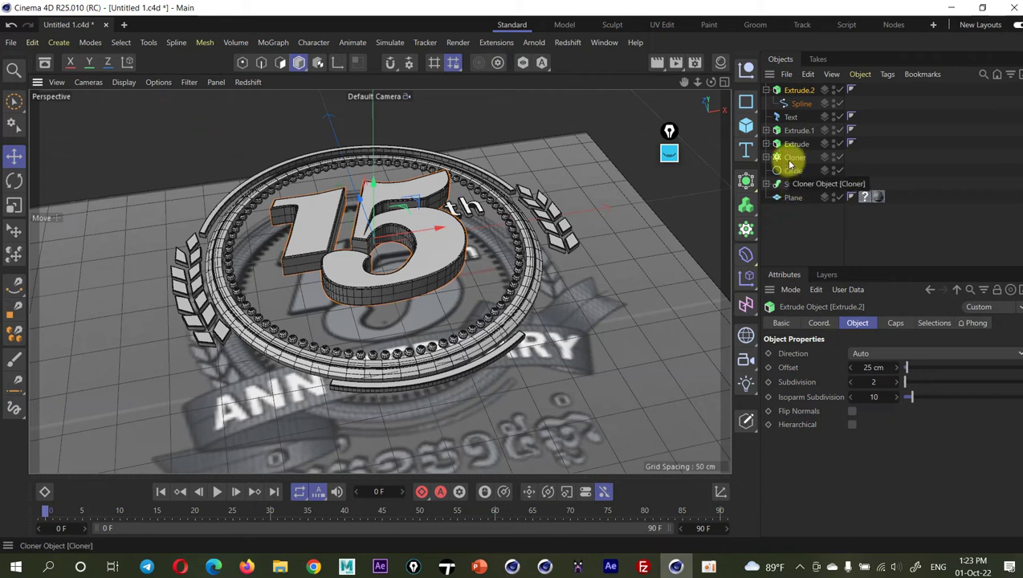
{"action": "left_click", "coordinate": [59, 42]}
{"action": "mouse_move", "coordinate": [80, 117]}
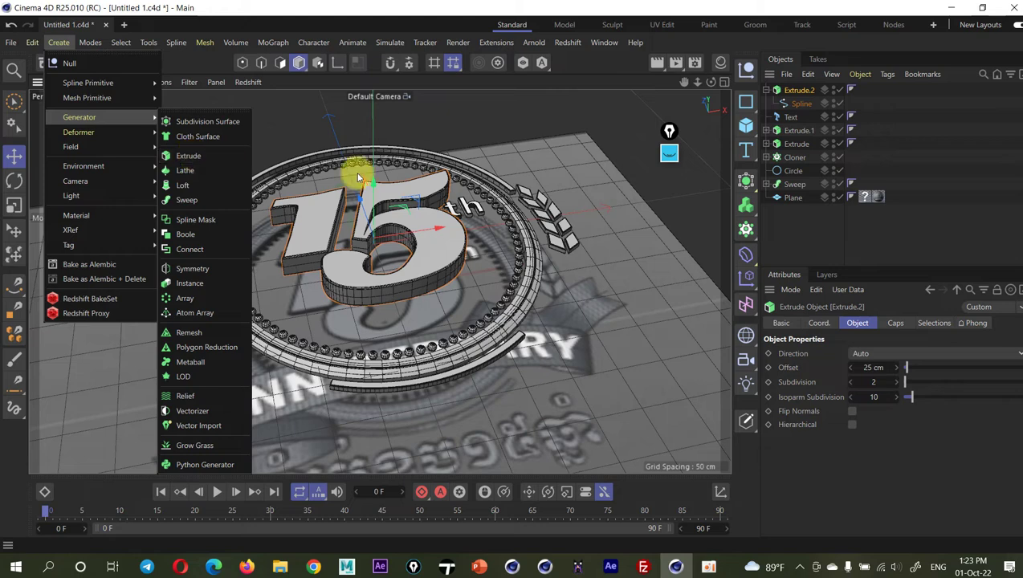
{"action": "left_click", "coordinate": [568, 131]}
{"action": "scroll", "coordinate": [558, 239], "scroll_direction": "up", "scroll_amount": 3}
{"action": "left_click", "coordinate": [554, 236]}
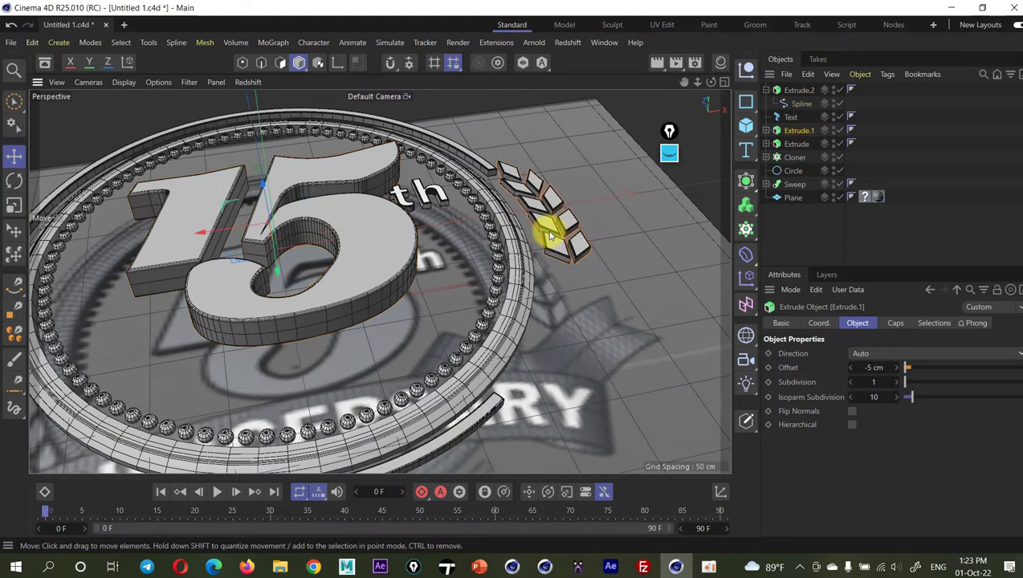
Expand Extrude.1, select its n-Side.1 outline, and switch to Points mode.
{"action": "left_click", "coordinate": [14, 285]}
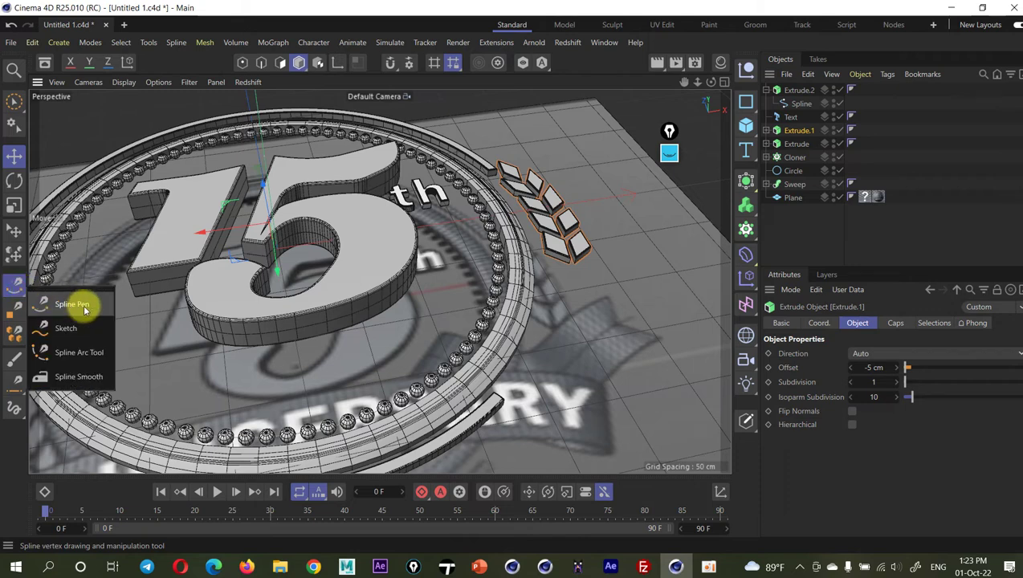
{"action": "left_click", "coordinate": [554, 241]}
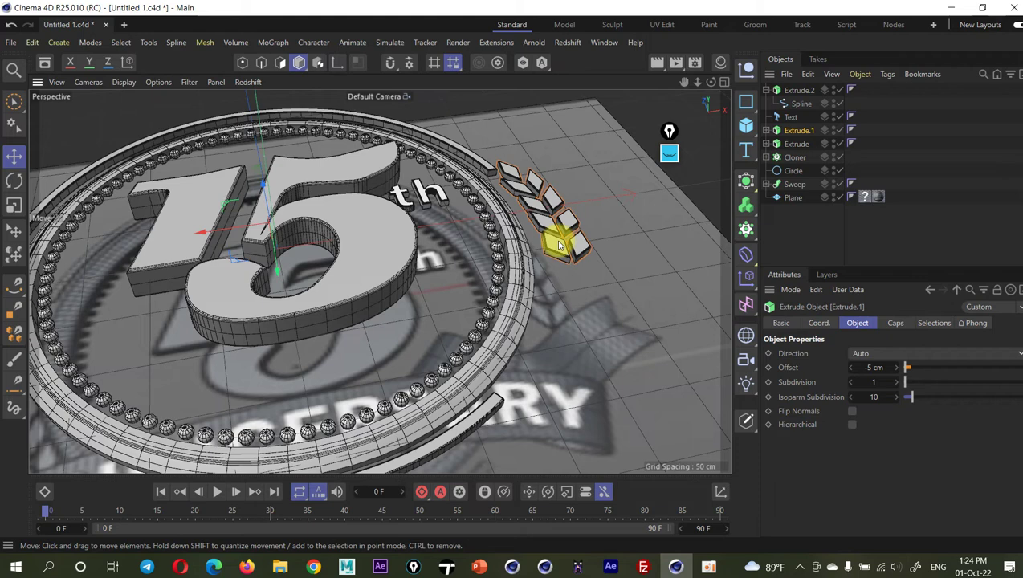
{"action": "left_click", "coordinate": [765, 130]}
{"action": "left_click", "coordinate": [800, 146]}
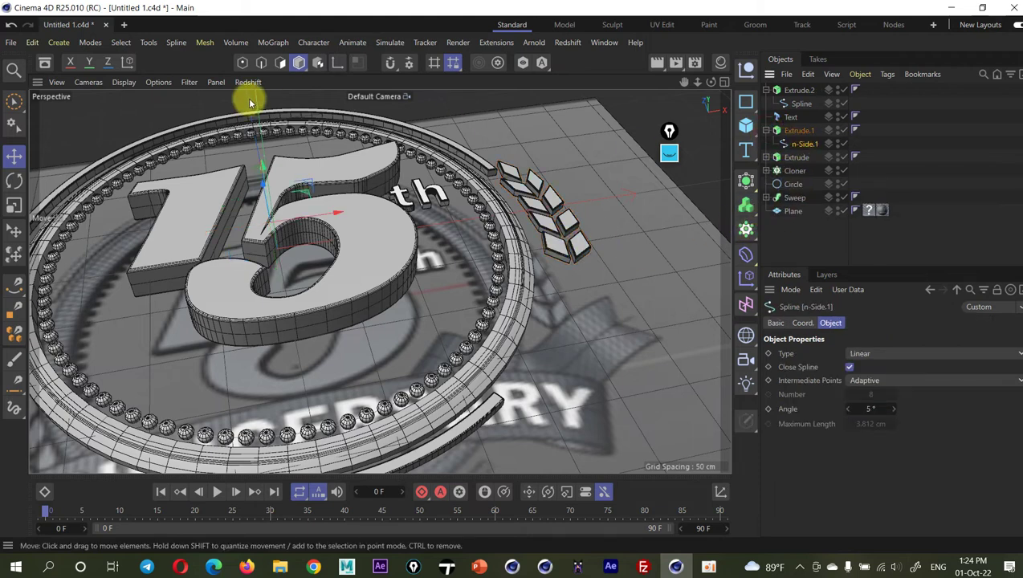
{"action": "left_click", "coordinate": [244, 64]}
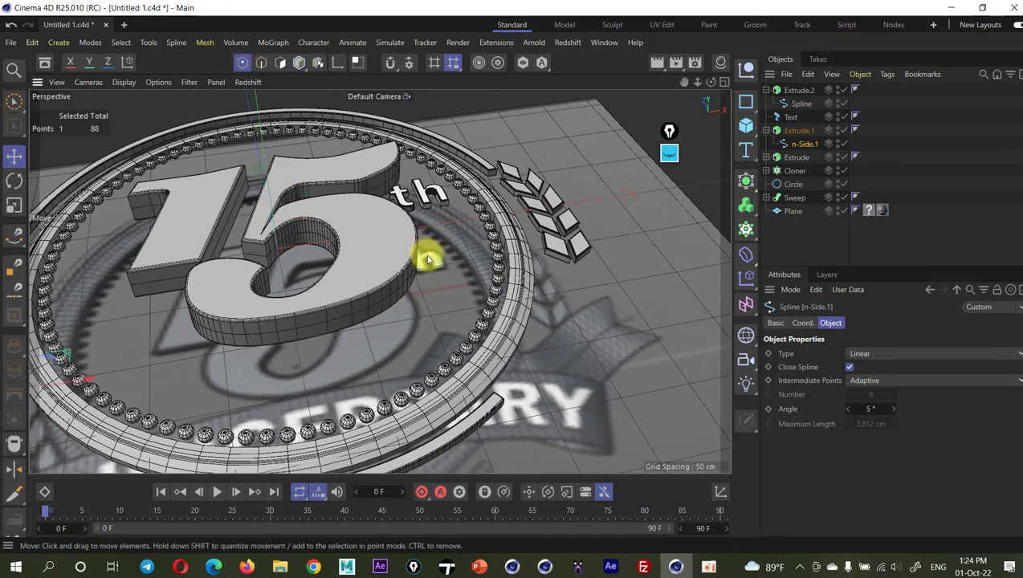
Frame the whole emblem in the view, then dismiss the generator list without adding anything.
{"action": "key", "text": "h"}
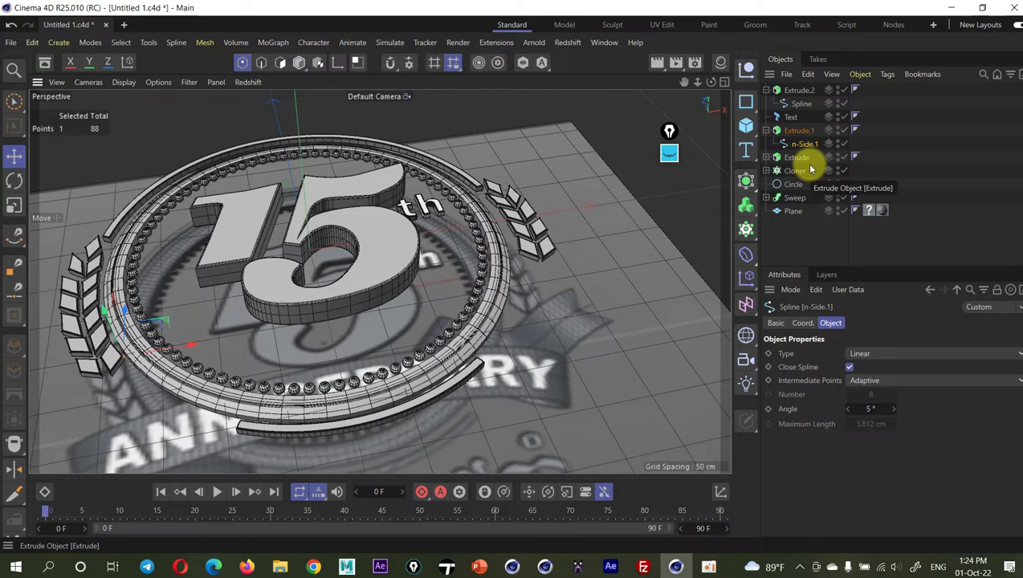
{"action": "left_click", "coordinate": [59, 42]}
{"action": "mouse_move", "coordinate": [80, 118]}
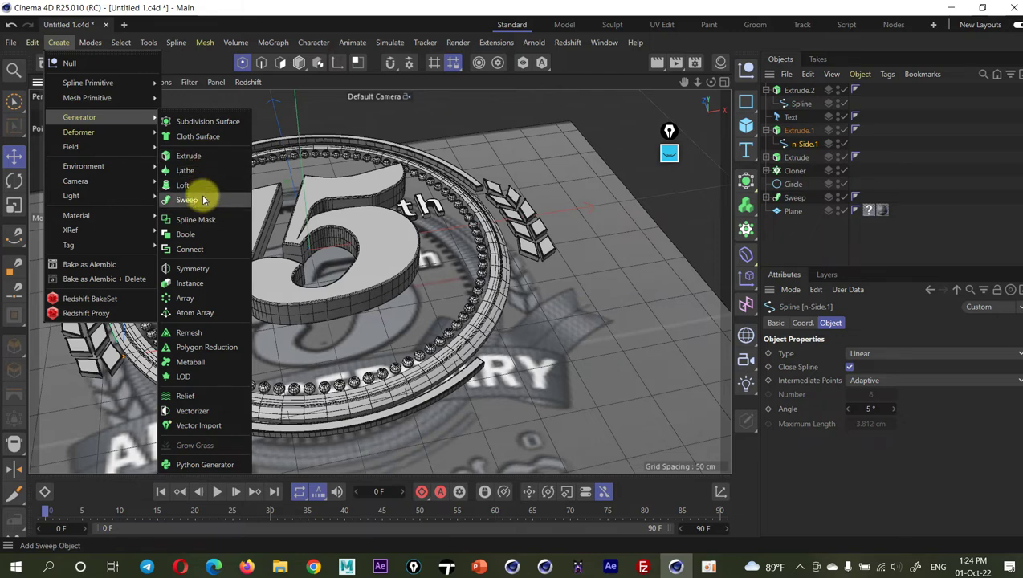
{"action": "left_click", "coordinate": [786, 135]}
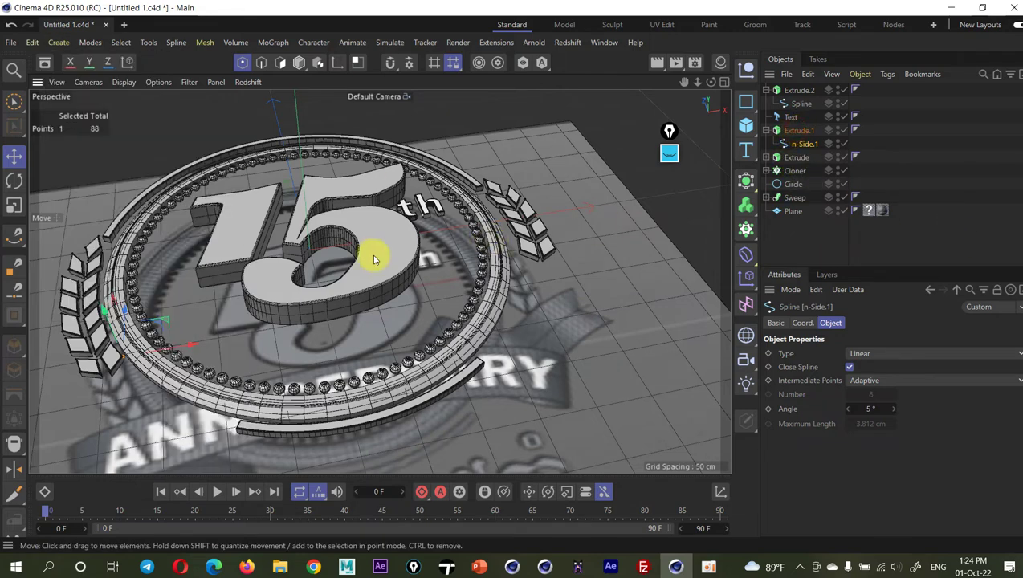
Give Extrude.1 a 2.56 cm Round cap bevel with 3 segments.
{"action": "scroll", "coordinate": [536, 365], "scroll_direction": "up", "scroll_amount": 2}
{"action": "scroll", "coordinate": [452, 327], "scroll_direction": "up", "scroll_amount": 2}
{"action": "scroll", "coordinate": [455, 329], "scroll_direction": "up", "scroll_amount": 2}
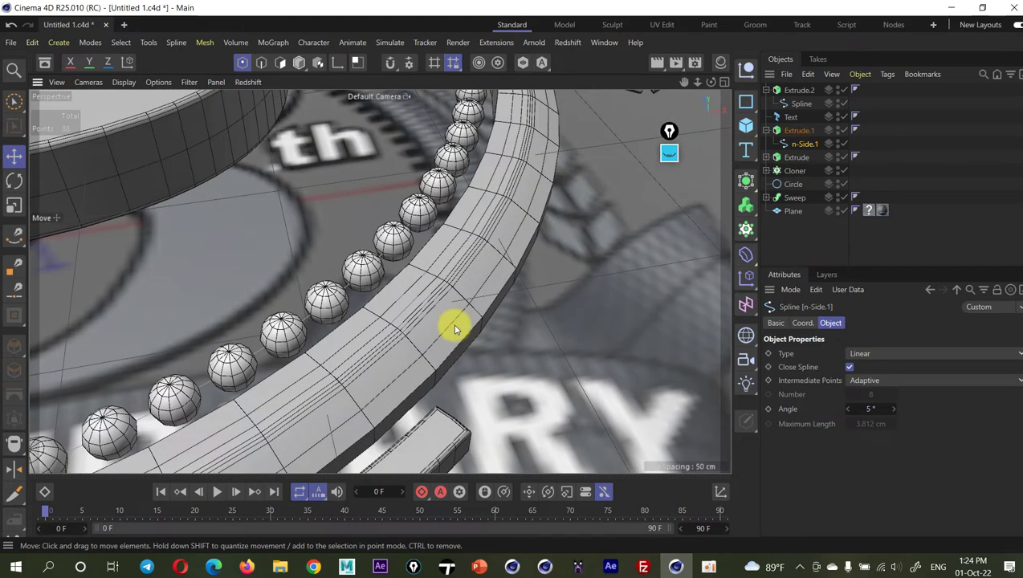
{"action": "scroll", "coordinate": [454, 329], "scroll_direction": "down", "scroll_amount": 3}
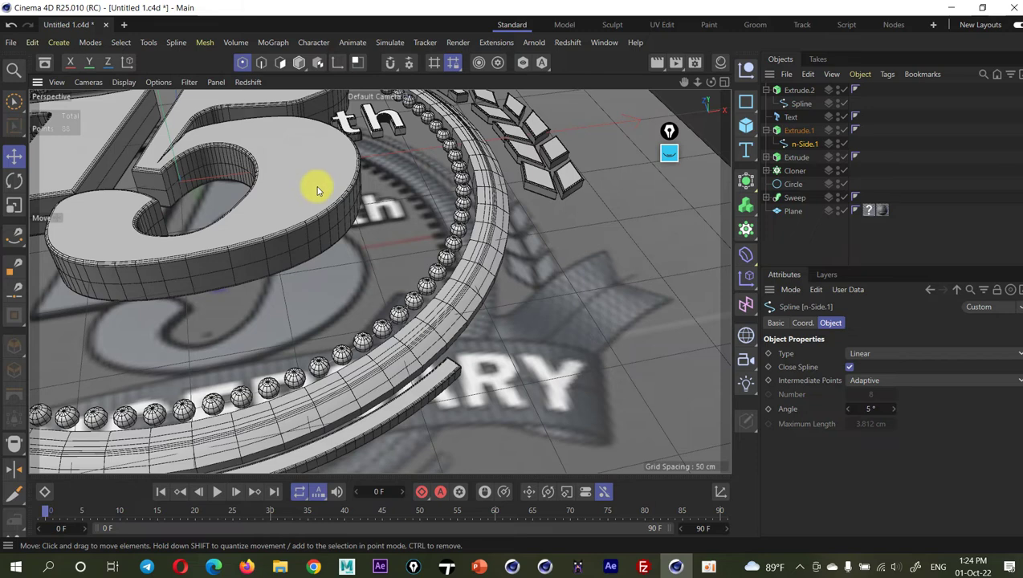
{"action": "left_click", "coordinate": [798, 130]}
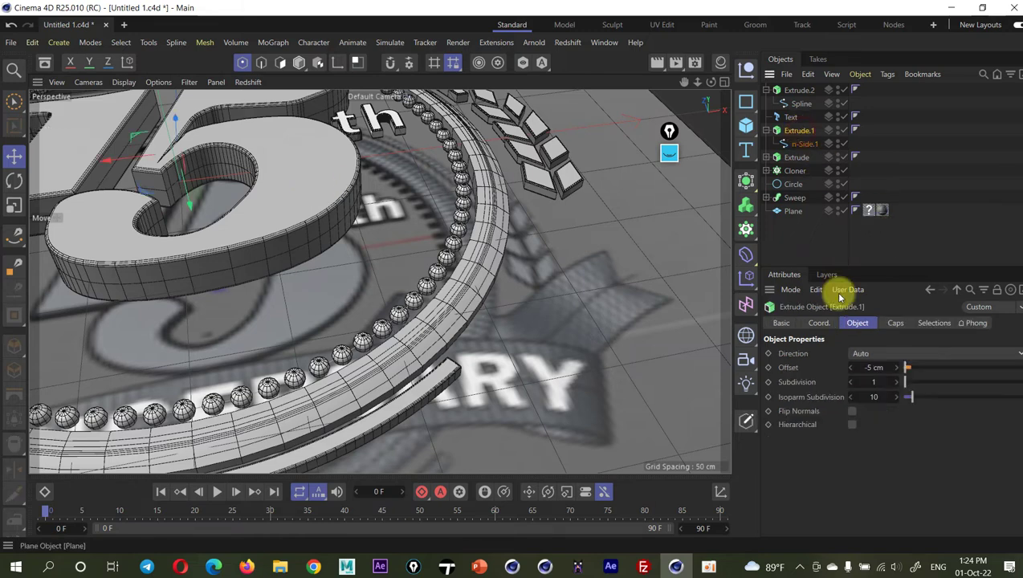
{"action": "left_click", "coordinate": [894, 323]}
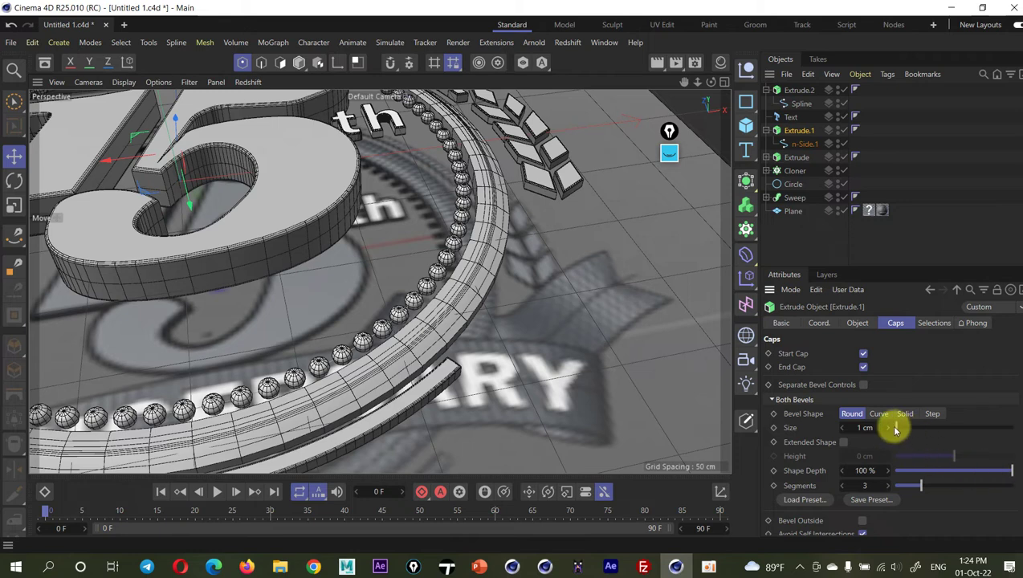
{"action": "left_click_drag", "start_coordinate": [895, 429], "coordinate": [899, 440]}
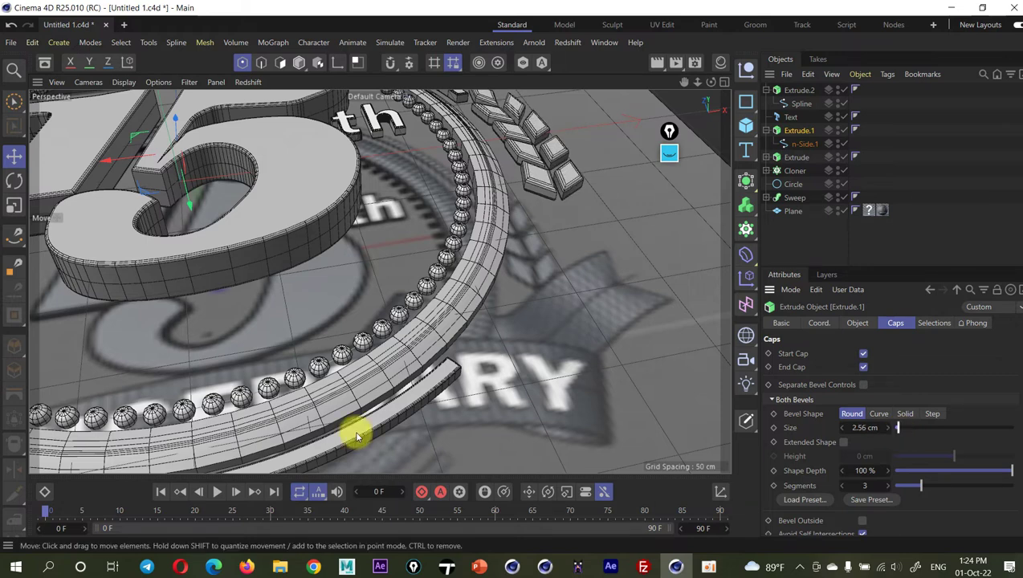
Orbit the view to see the bevelled leaves on both sides.
{"action": "scroll", "coordinate": [205, 316], "scroll_direction": "down", "scroll_amount": 2}
{"action": "scroll", "coordinate": [491, 296], "scroll_direction": "down", "scroll_amount": 4}
{"action": "scroll", "coordinate": [427, 315], "scroll_direction": "down", "scroll_amount": 1}
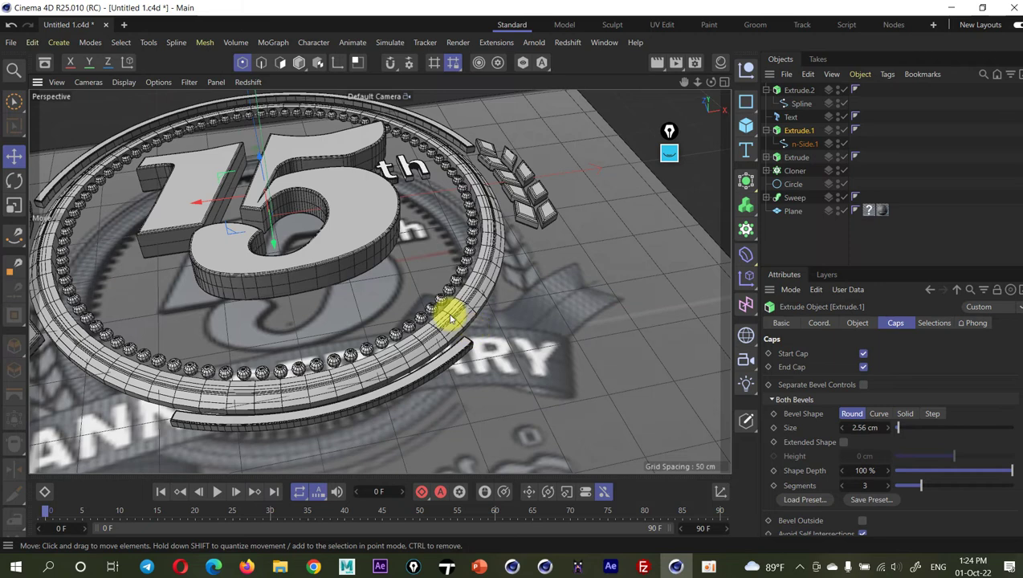
{"action": "left_click_drag", "start_coordinate": [452, 325], "coordinate": [525, 303], "text": "alt"}
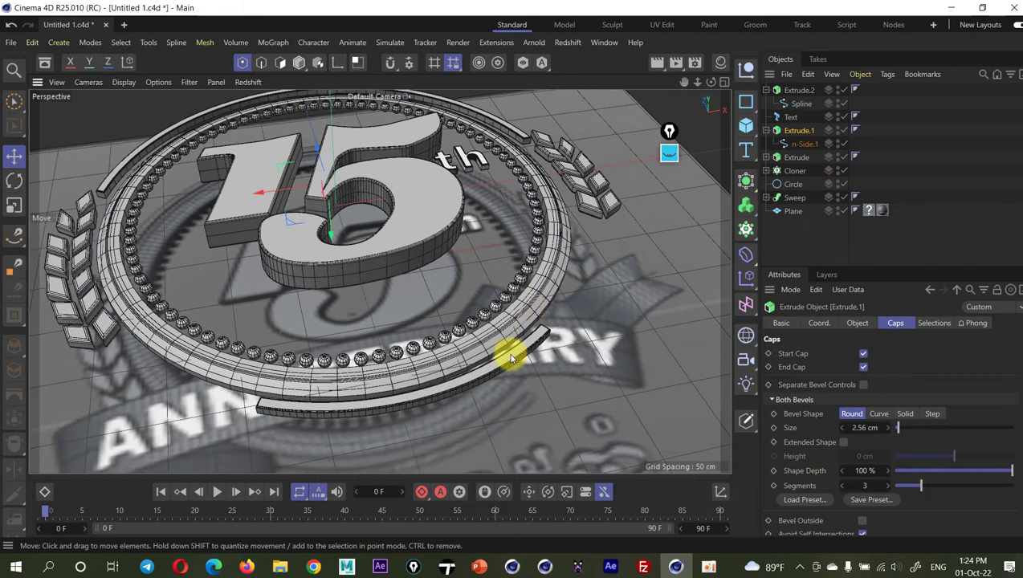
{"action": "left_click", "coordinate": [298, 62]}
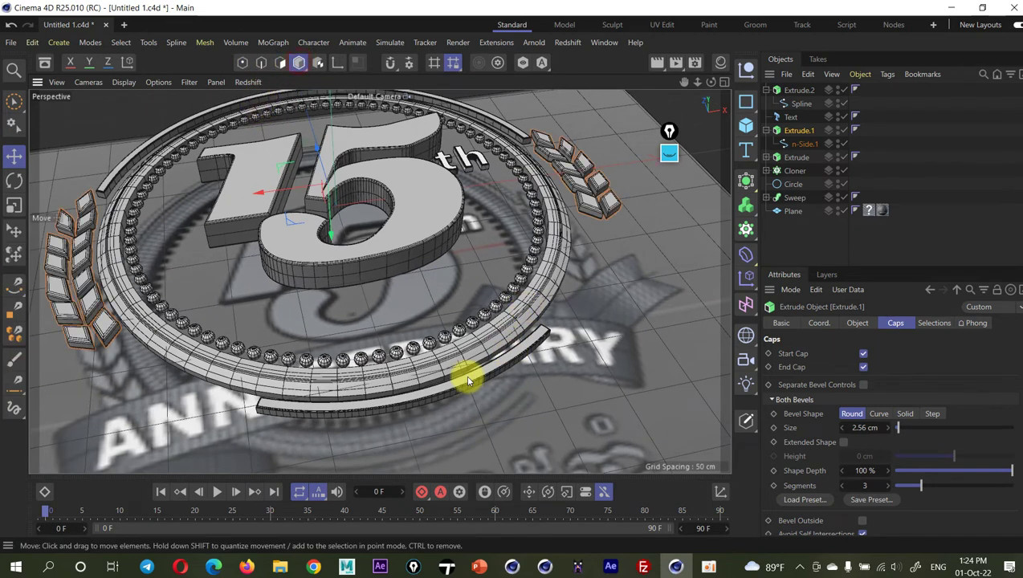
Expand the lower arc extrusion, select Circle.1, and lift the arc about 29.8 cm.
{"action": "left_click", "coordinate": [512, 347]}
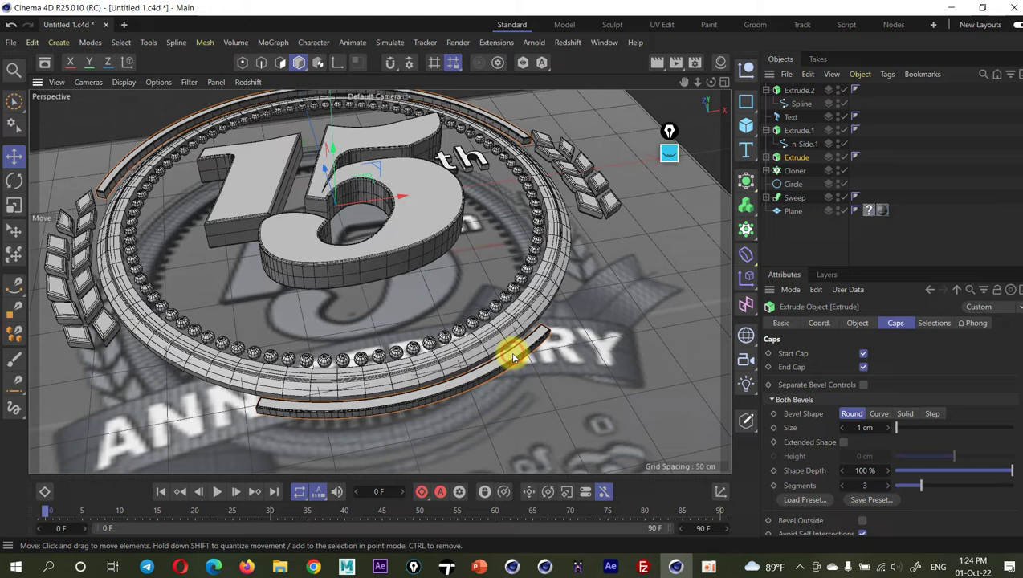
{"action": "left_click", "coordinate": [766, 157]}
{"action": "left_click", "coordinate": [802, 171]}
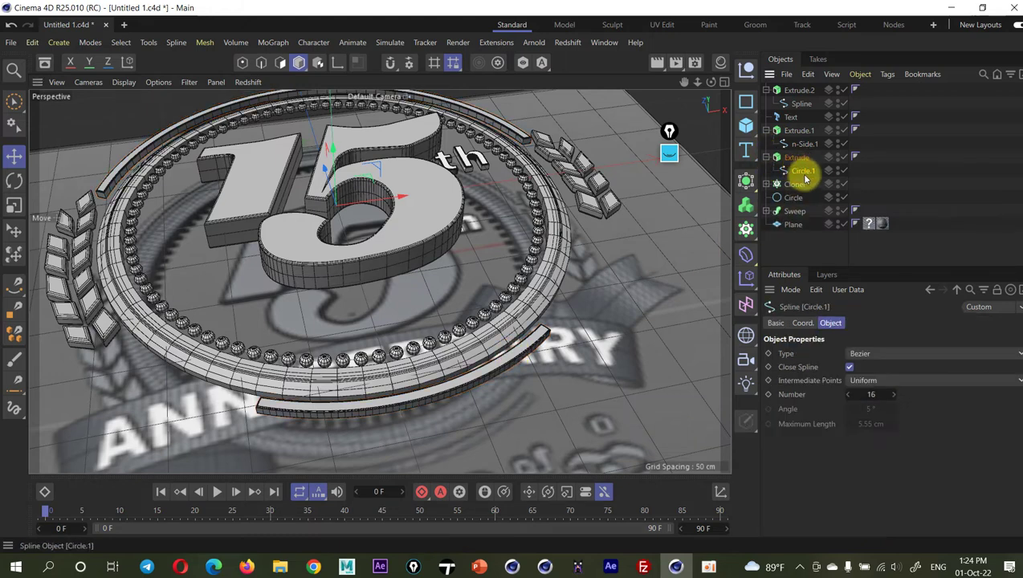
{"action": "mouse_move", "coordinate": [333, 183]}
{"action": "left_mouse_down"}
{"action": "mouse_move", "coordinate": [337, 163]}
{"action": "mouse_move", "coordinate": [331, 178]}
{"action": "left_mouse_up"}
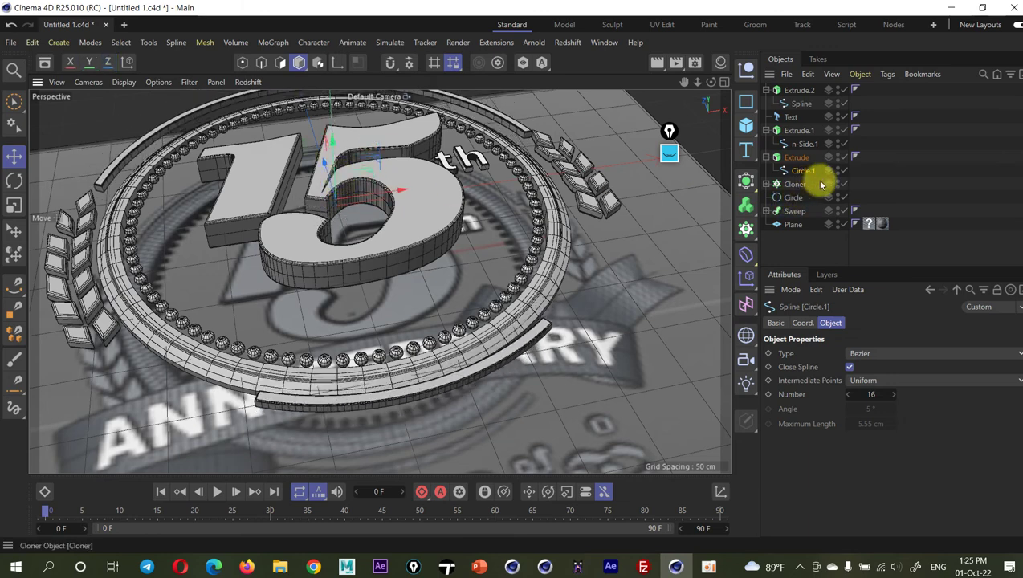
Toggle the arc extrusion's visibility, leaving it disabled so only the Circle.1 outline shows.
{"action": "left_click", "coordinate": [837, 156]}
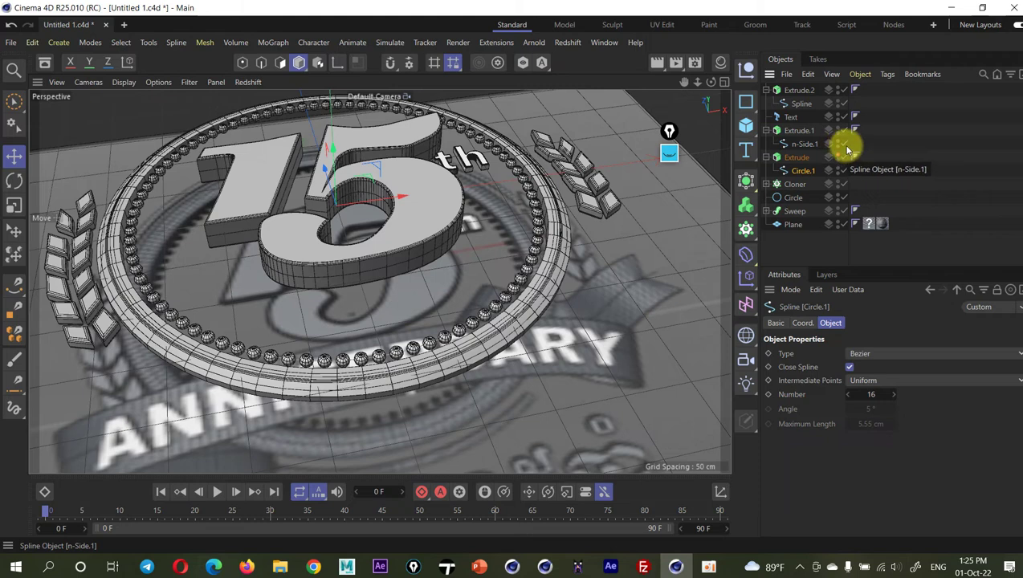
{"action": "left_click", "coordinate": [837, 158]}
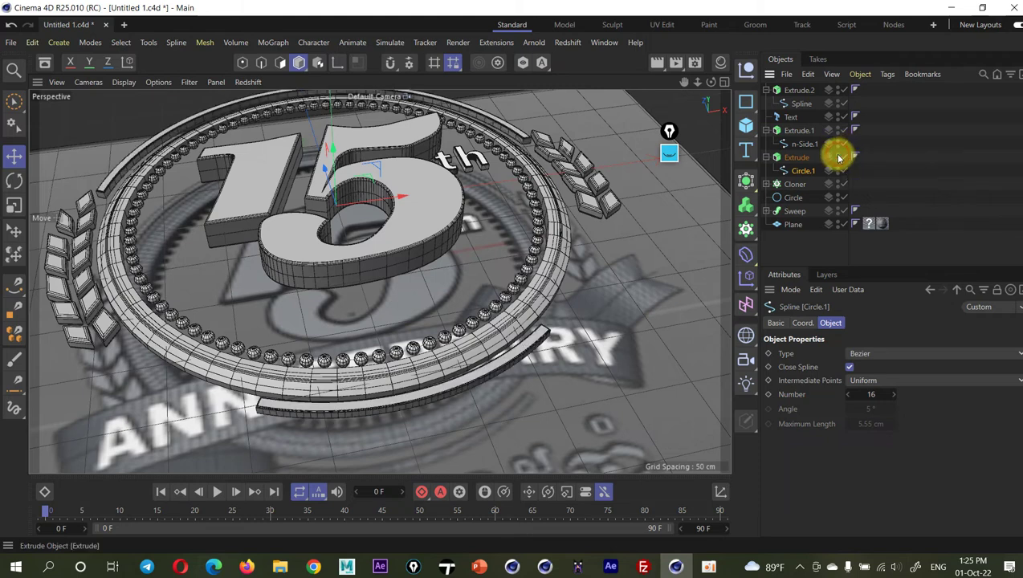
{"action": "left_click", "coordinate": [837, 157]}
{"action": "left_click", "coordinate": [837, 157]}
{"action": "left_click", "coordinate": [838, 157]}
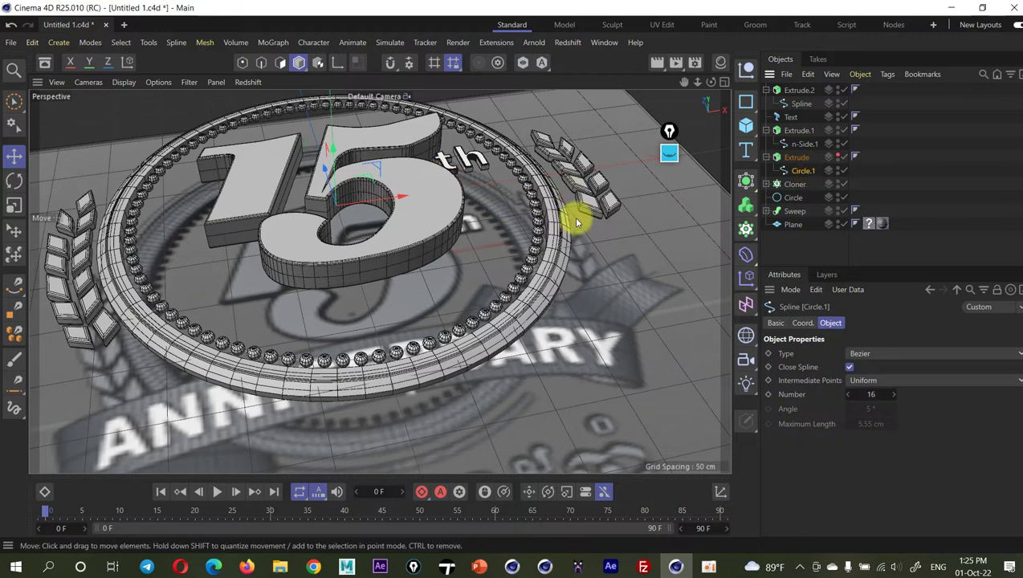
Render scene previews, then zoom toward Circle.1 along the coin's lower-right rim.
{"action": "left_click", "coordinate": [656, 64]}
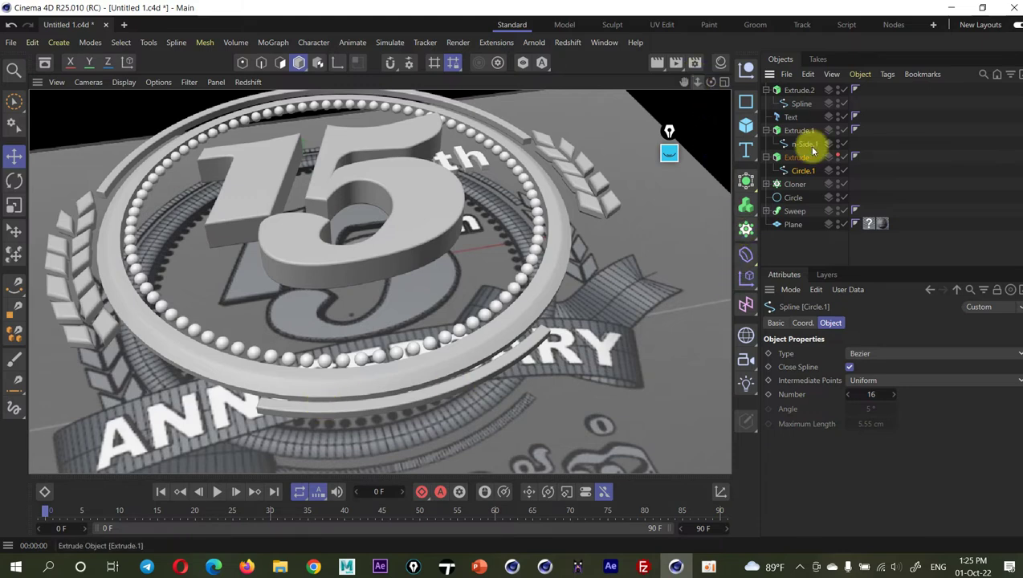
{"action": "left_click", "coordinate": [837, 156]}
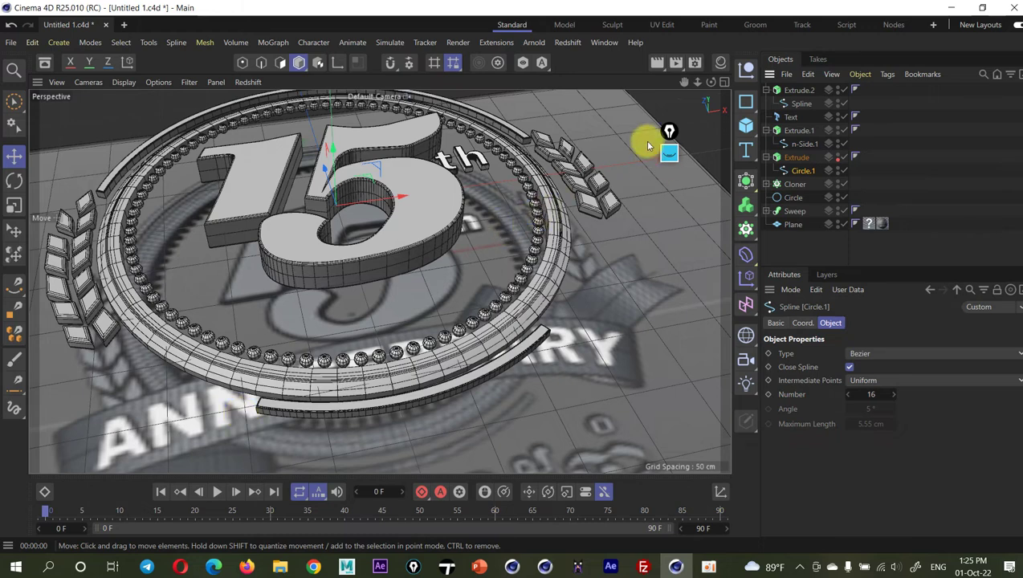
{"action": "left_click", "coordinate": [657, 62]}
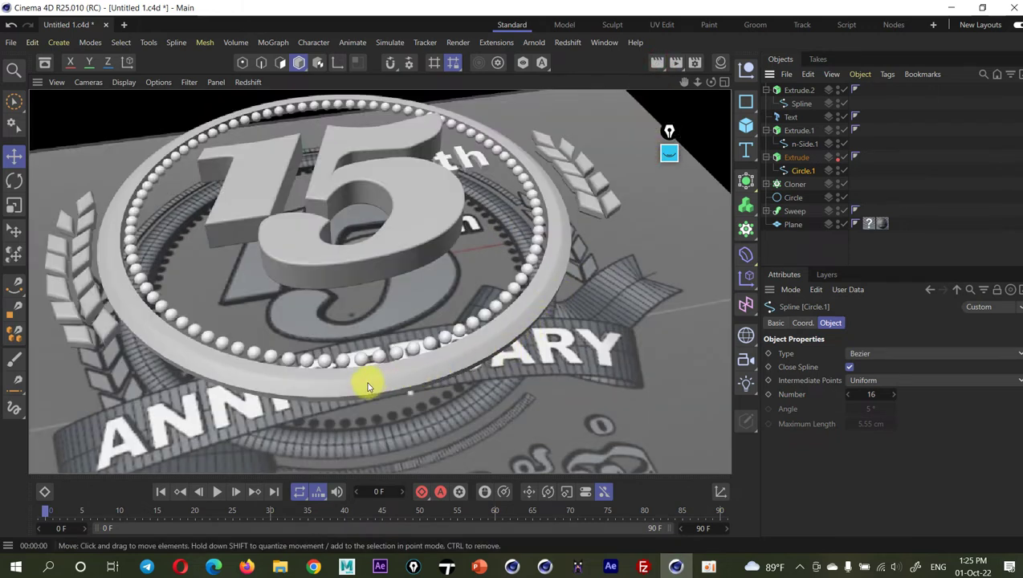
{"action": "left_click", "coordinate": [827, 170]}
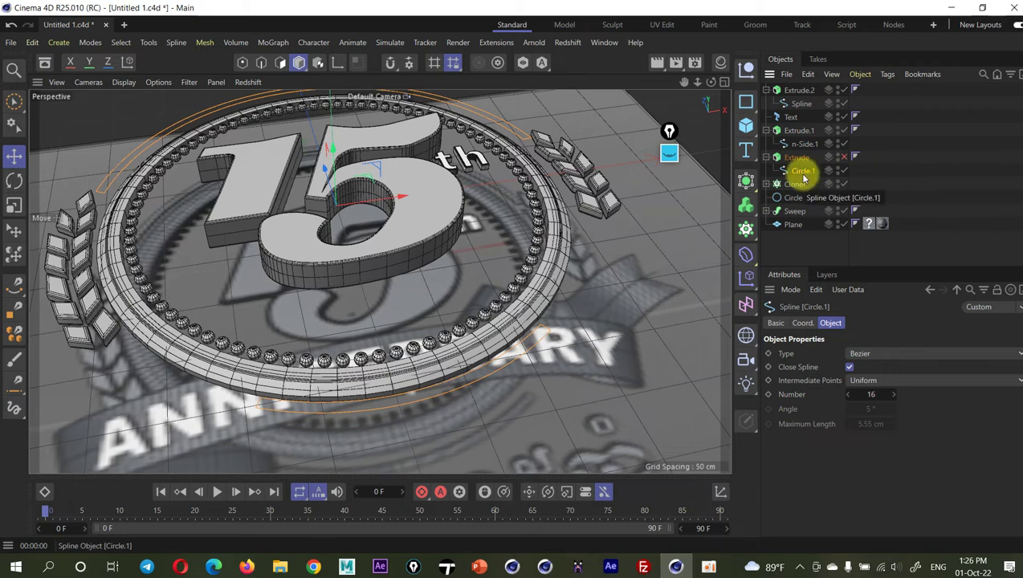
{"action": "scroll", "coordinate": [565, 407], "scroll_direction": "up", "scroll_amount": 2}
{"action": "scroll", "coordinate": [542, 391], "scroll_direction": "up", "scroll_amount": 2}
{"action": "scroll", "coordinate": [542, 390], "scroll_direction": "up", "scroll_amount": 2}
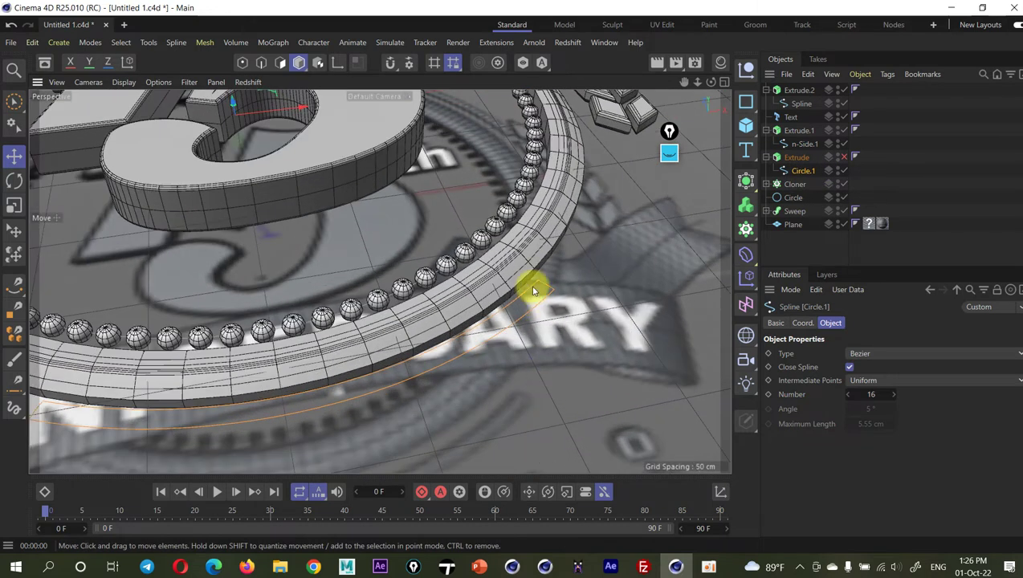
Hide the background Plane, select Circle.1 under Extrude, and enter Points mode.
{"action": "left_click", "coordinate": [840, 225]}
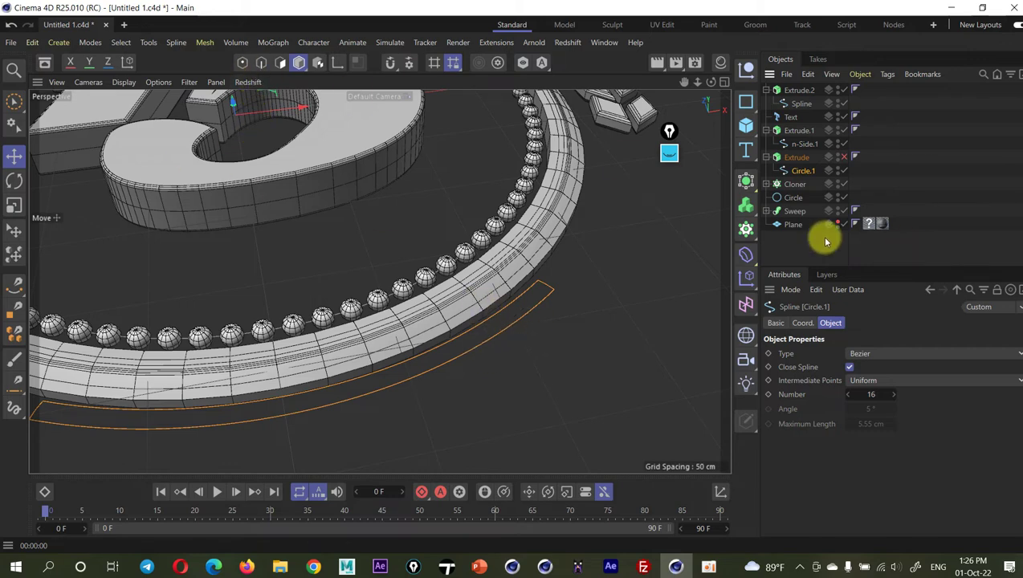
{"action": "left_click", "coordinate": [789, 224]}
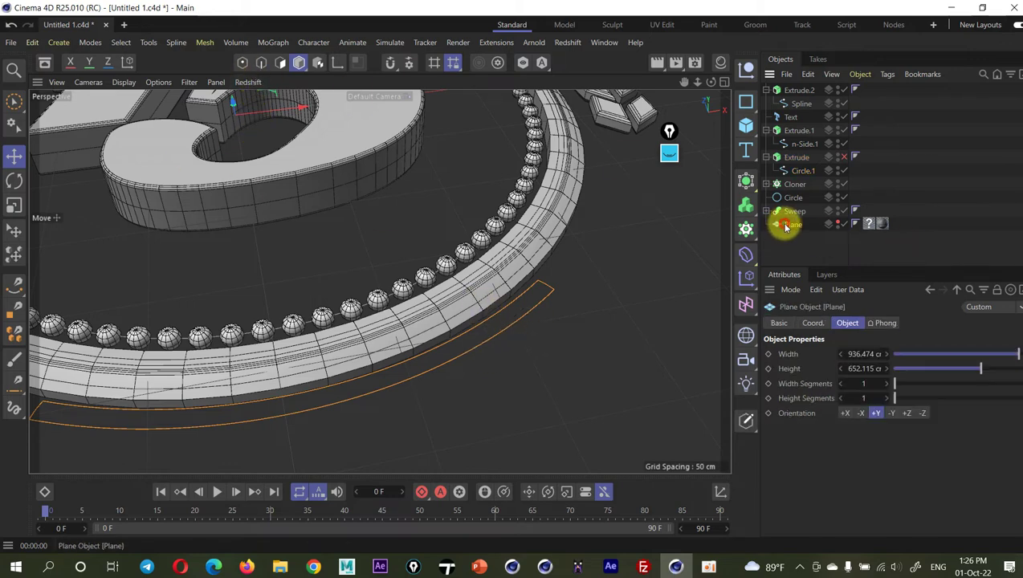
{"action": "left_click", "coordinate": [789, 104]}
{"action": "left_click", "coordinate": [790, 118]}
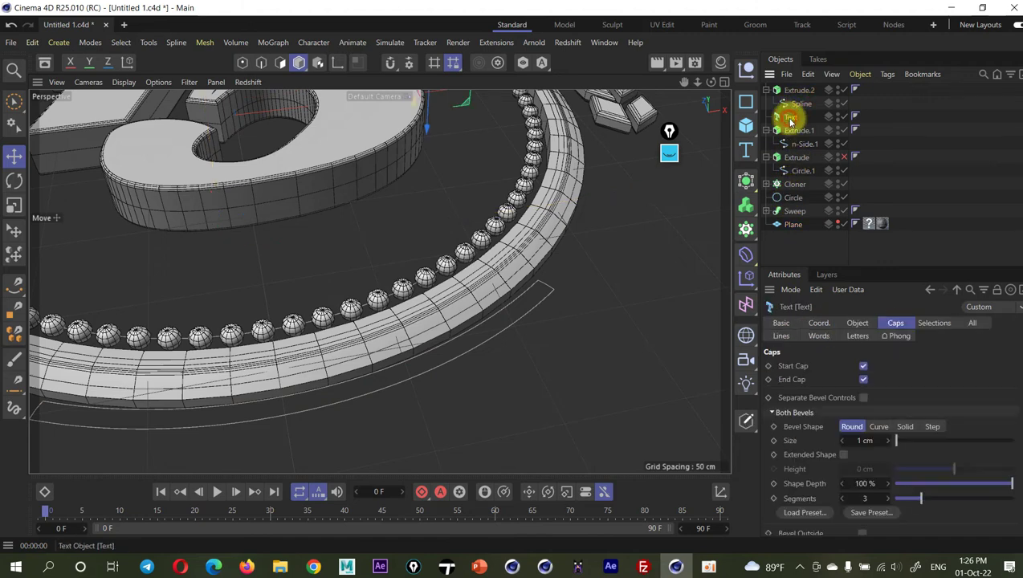
{"action": "left_click", "coordinate": [793, 197]}
{"action": "left_click", "coordinate": [801, 171]}
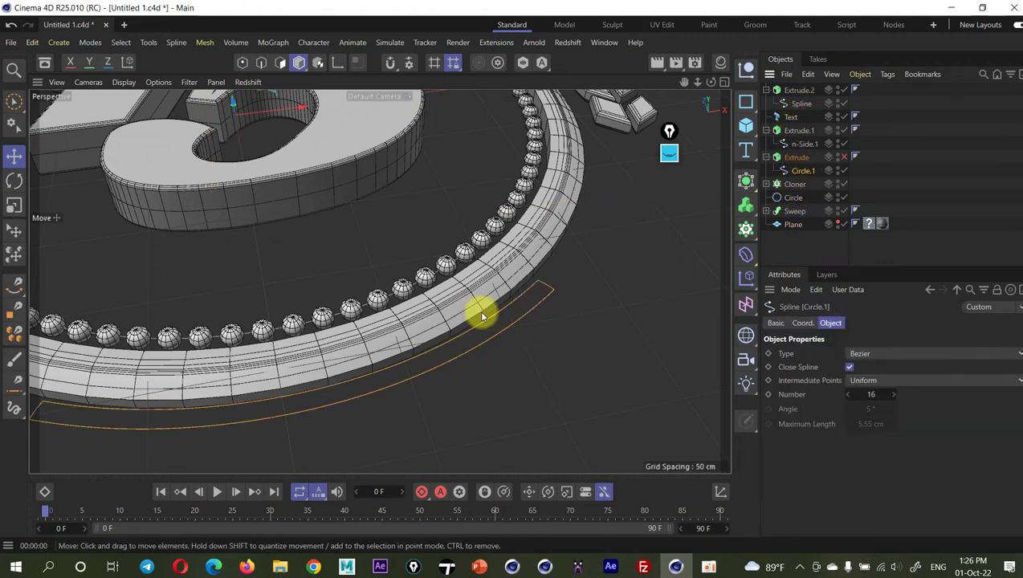
{"action": "left_click", "coordinate": [242, 62]}
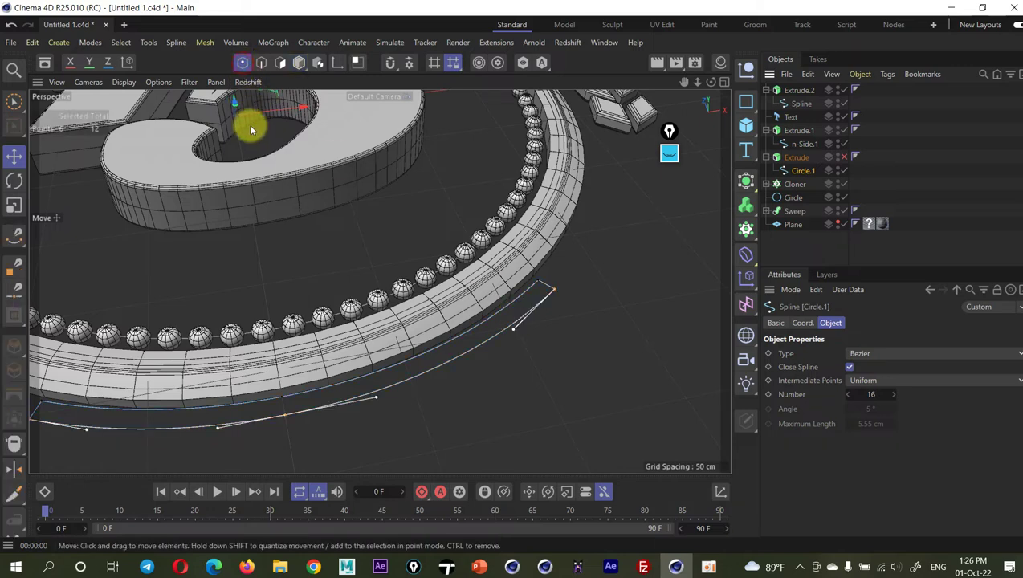
Select all Circle.1 points with Ctrl+A, zoom out, and open the spline point context menu.
{"action": "key", "text": "ctrl+a"}
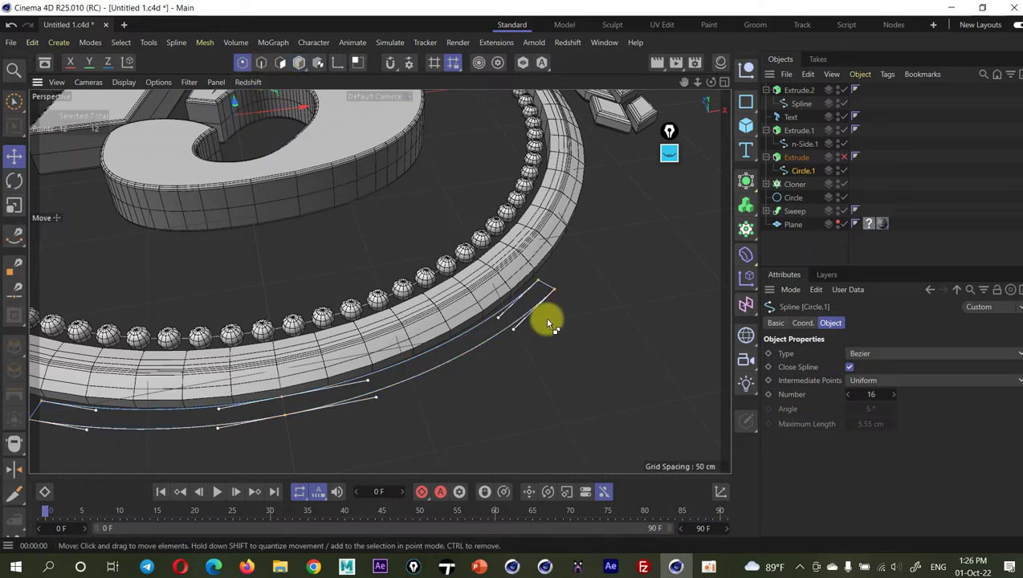
{"action": "scroll", "coordinate": [544, 320], "scroll_direction": "down", "scroll_amount": 3}
{"action": "scroll", "coordinate": [513, 325], "scroll_direction": "down", "scroll_amount": 2}
{"action": "scroll", "coordinate": [490, 327], "scroll_direction": "down", "scroll_amount": 2}
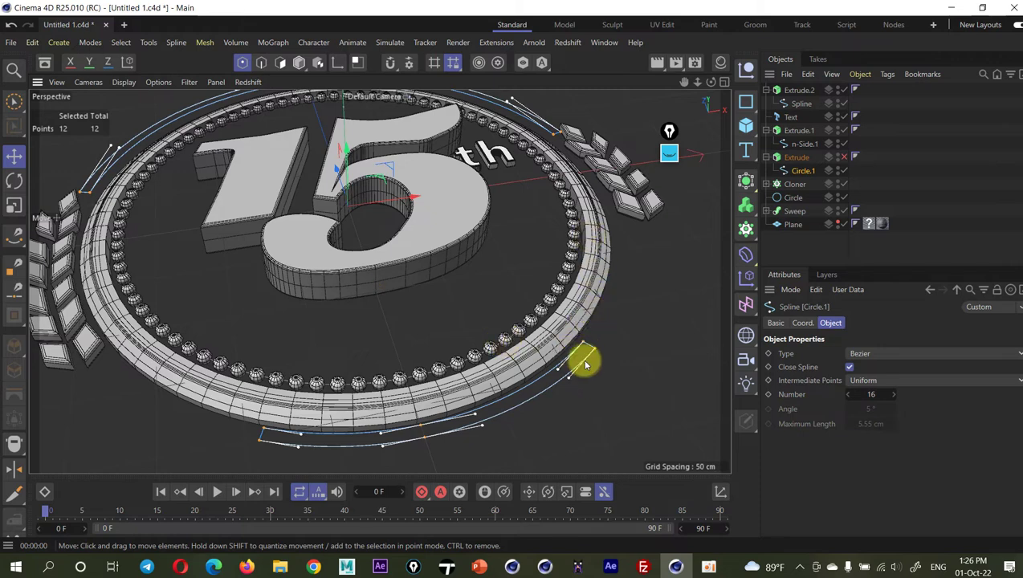
{"action": "right_click", "coordinate": [584, 365]}
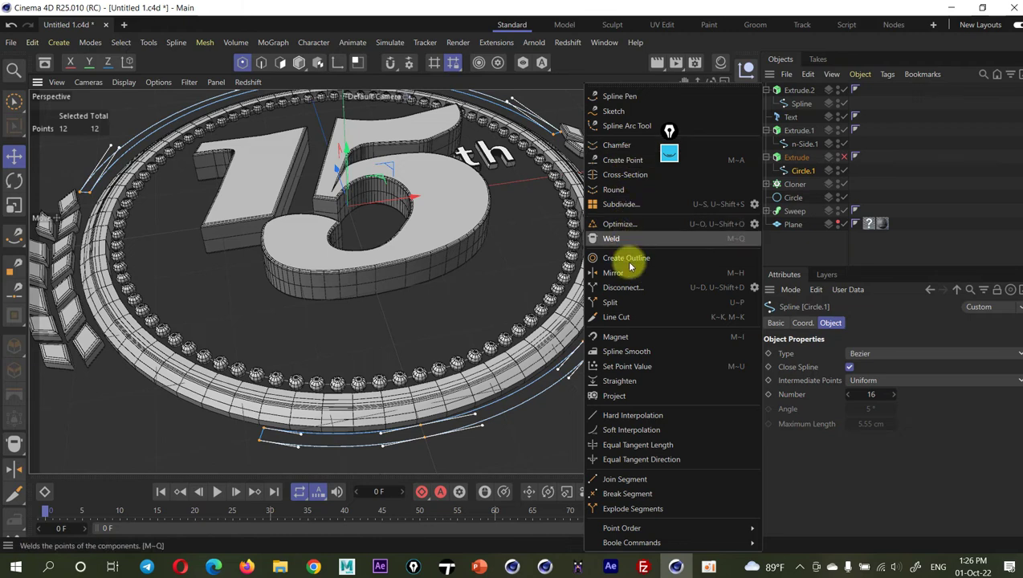
Review the spline point context menu's Point Order options, then close it.
{"action": "left_click", "coordinate": [418, 129]}
{"action": "right_click", "coordinate": [418, 133]}
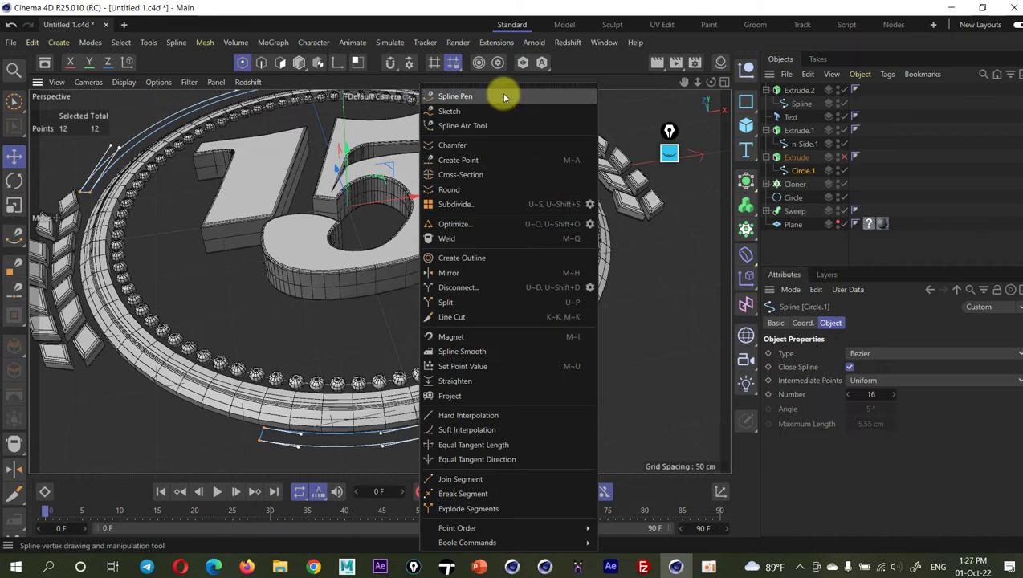
{"action": "mouse_move", "coordinate": [508, 528]}
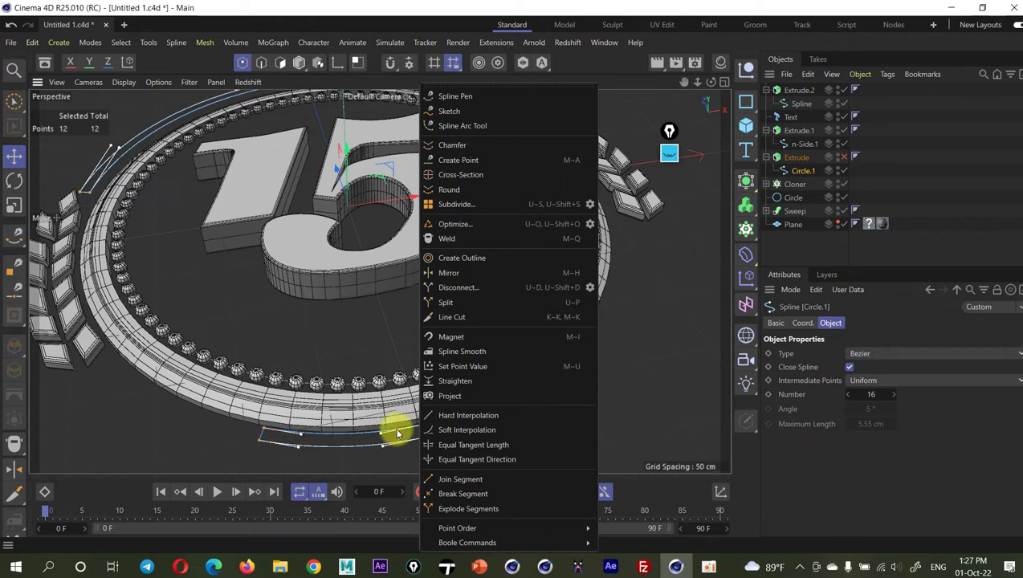
{"action": "mouse_move", "coordinate": [457, 528]}
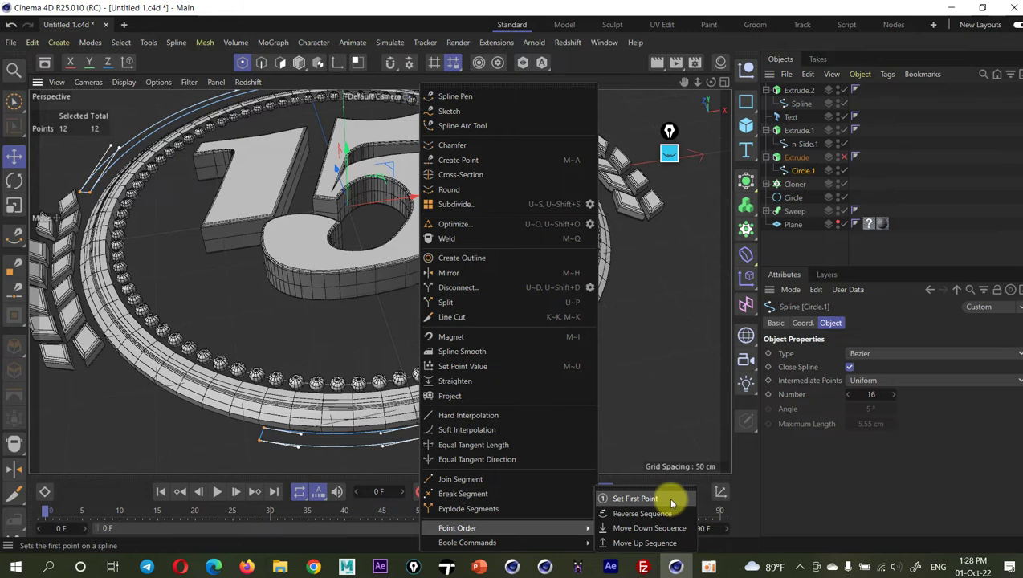
{"action": "left_click", "coordinate": [340, 308]}
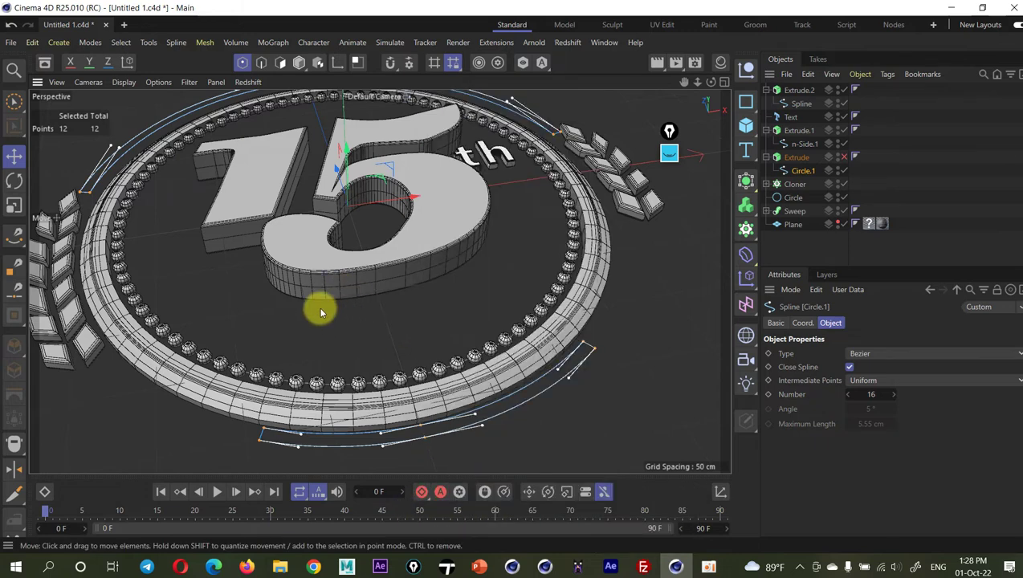
Return to Model mode, zoom out and pan to recentre the emblem.
{"action": "left_click", "coordinate": [299, 62]}
{"action": "scroll", "coordinate": [438, 297], "scroll_direction": "down", "scroll_amount": 2}
{"action": "scroll", "coordinate": [438, 314], "scroll_direction": "down", "scroll_amount": 3}
{"action": "middle_click_drag", "start_coordinate": [484, 313], "coordinate": [372, 311], "text": "alt"}
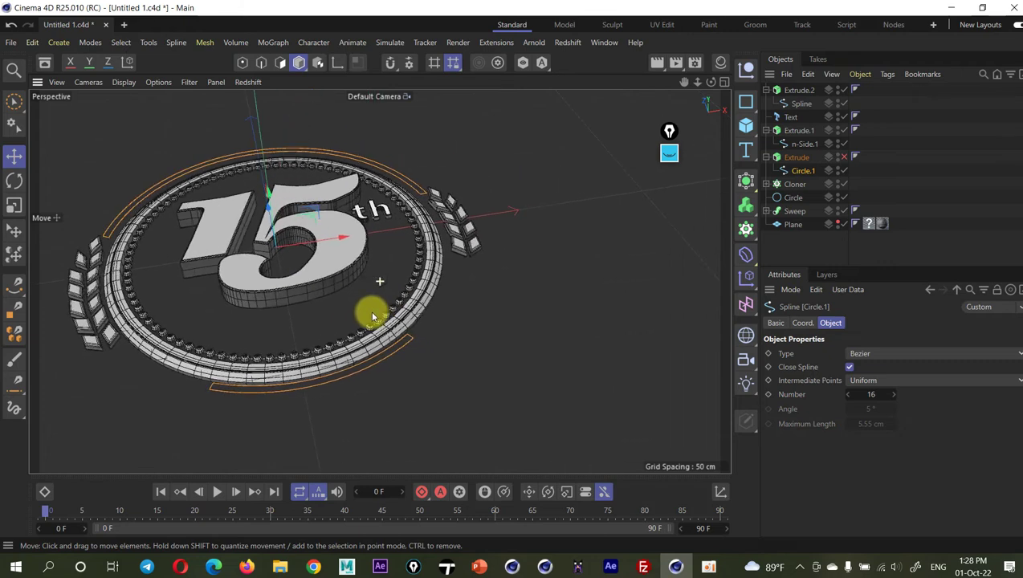
{"action": "left_click", "coordinate": [746, 101]}
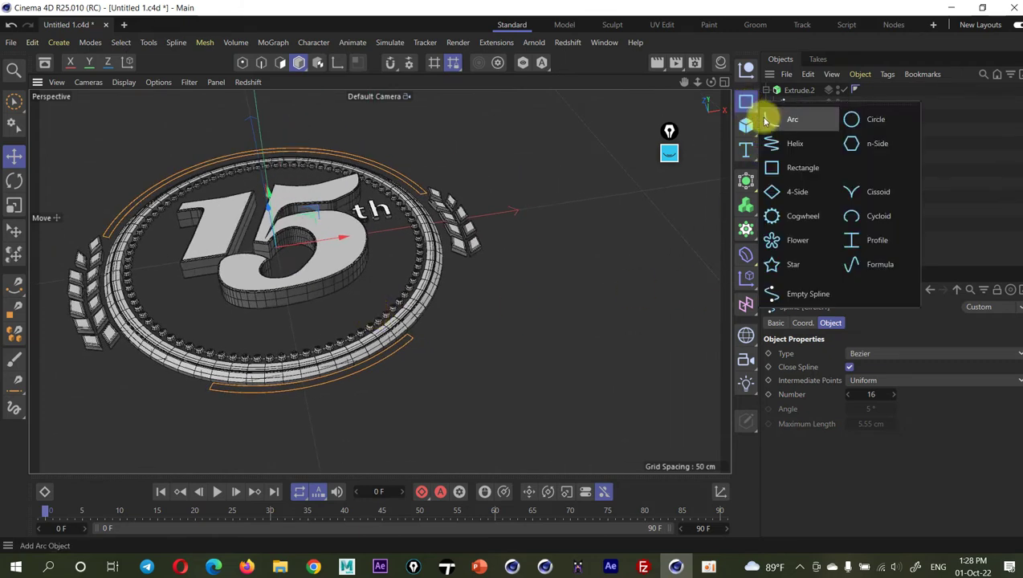
Add a circle spline right of the emblem, set its radius to 181 cm, and make it editable.
{"action": "left_click", "coordinate": [871, 119]}
{"action": "left_click_drag", "start_coordinate": [317, 242], "coordinate": [671, 229]}
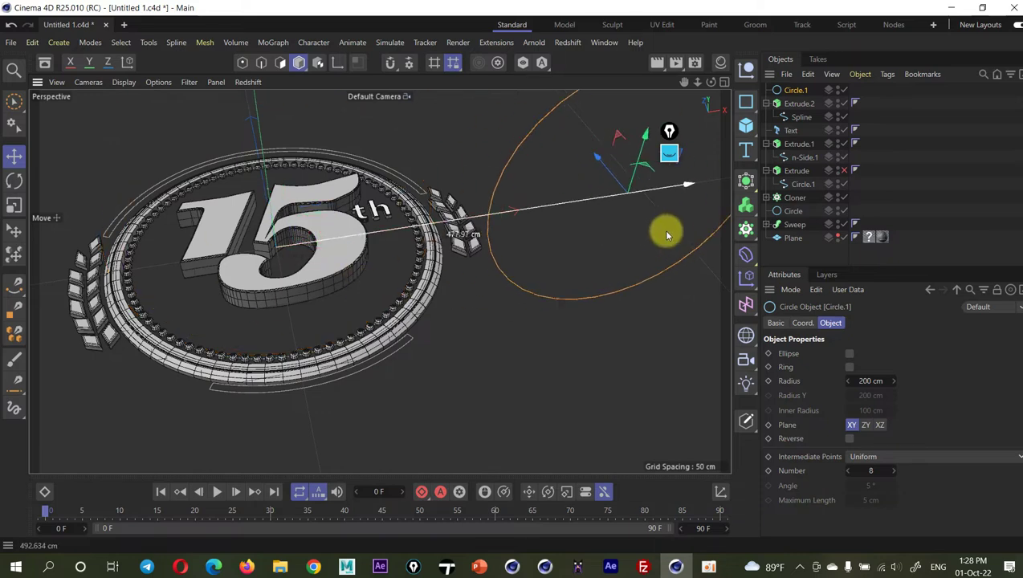
{"action": "middle_click_drag", "start_coordinate": [498, 249], "coordinate": [365, 310], "text": "alt"}
{"action": "mouse_move", "coordinate": [365, 311]}
{"action": "left_mouse_down", "text": "alt"}
{"action": "mouse_move", "coordinate": [384, 281]}
{"action": "mouse_move", "coordinate": [313, 267]}
{"action": "mouse_move", "coordinate": [504, 288]}
{"action": "mouse_move", "coordinate": [484, 288]}
{"action": "mouse_move", "coordinate": [522, 264]}
{"action": "left_mouse_up", "text": "alt"}
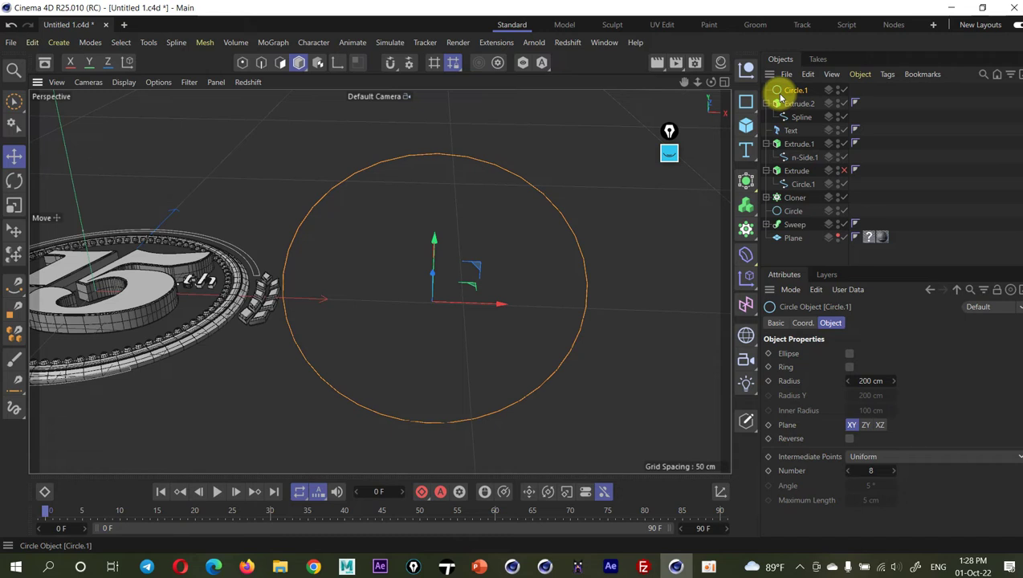
{"action": "left_click_drag", "start_coordinate": [870, 381], "coordinate": [854, 380]}
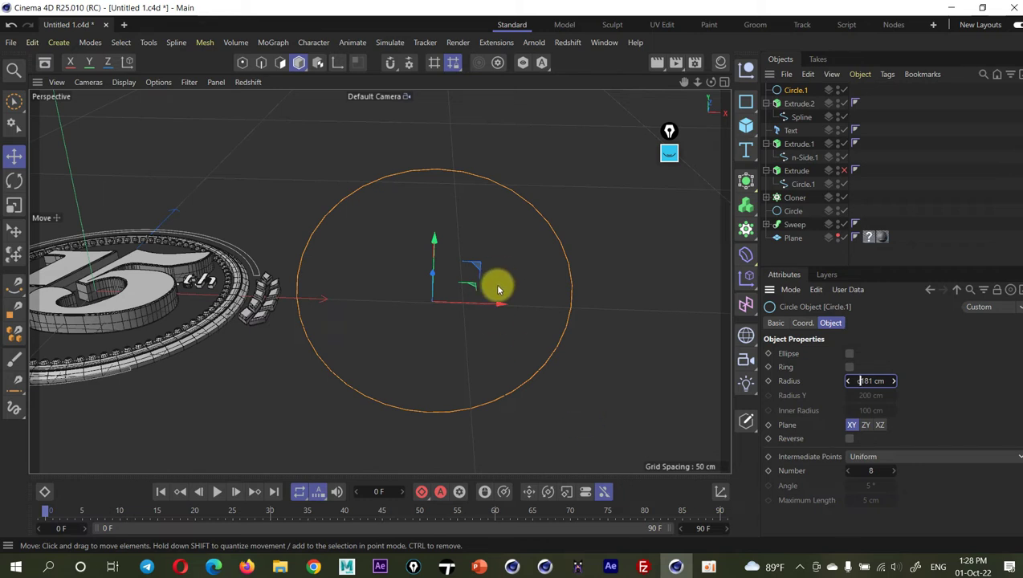
{"action": "left_click", "coordinate": [578, 347]}
{"action": "middle_click_drag", "start_coordinate": [578, 347], "coordinate": [554, 340], "text": "alt"}
{"action": "left_click", "coordinate": [563, 341]}
{"action": "key", "text": "c"}
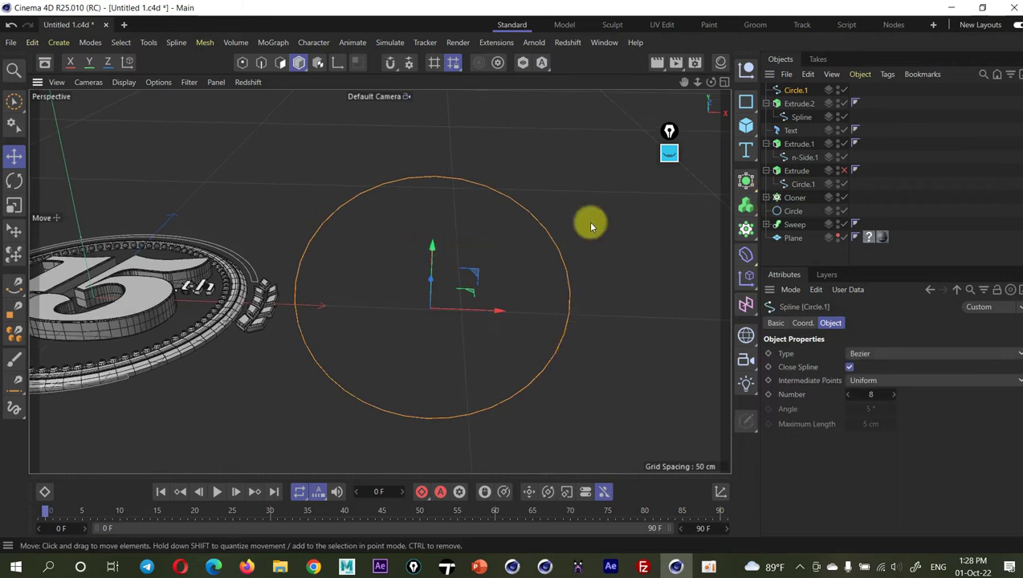
In Points mode, click through the circle's four points, ending on the right-hand point.
{"action": "left_click", "coordinate": [241, 62]}
{"action": "left_click", "coordinate": [434, 176]}
{"action": "left_click", "coordinate": [568, 309]}
{"action": "left_click", "coordinate": [426, 416]}
{"action": "left_click", "coordinate": [295, 305]}
{"action": "left_click", "coordinate": [570, 311]}
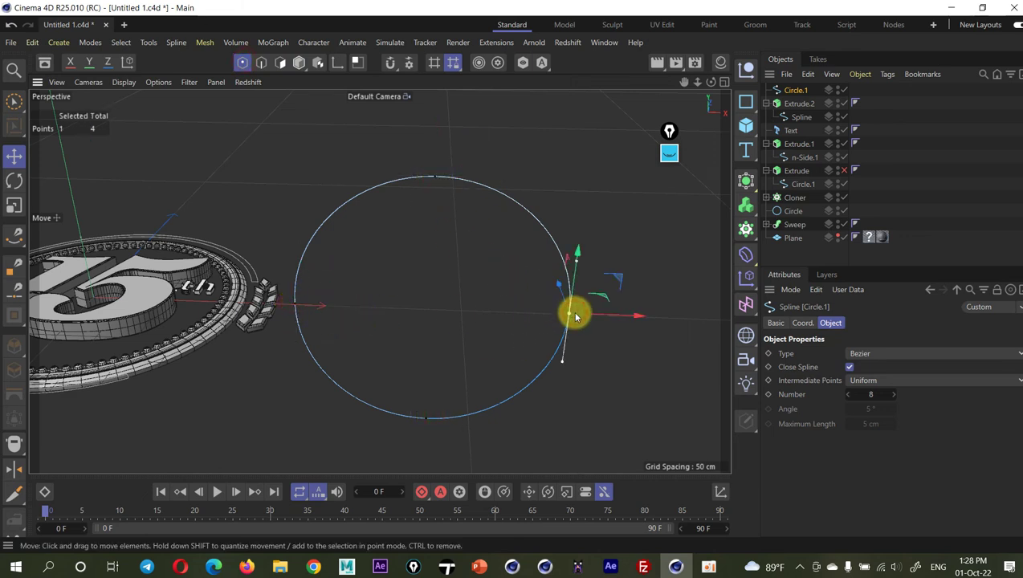
Drag on the circle spline in the viewport several times to adjust its points.
{"action": "left_click", "coordinate": [669, 153]}
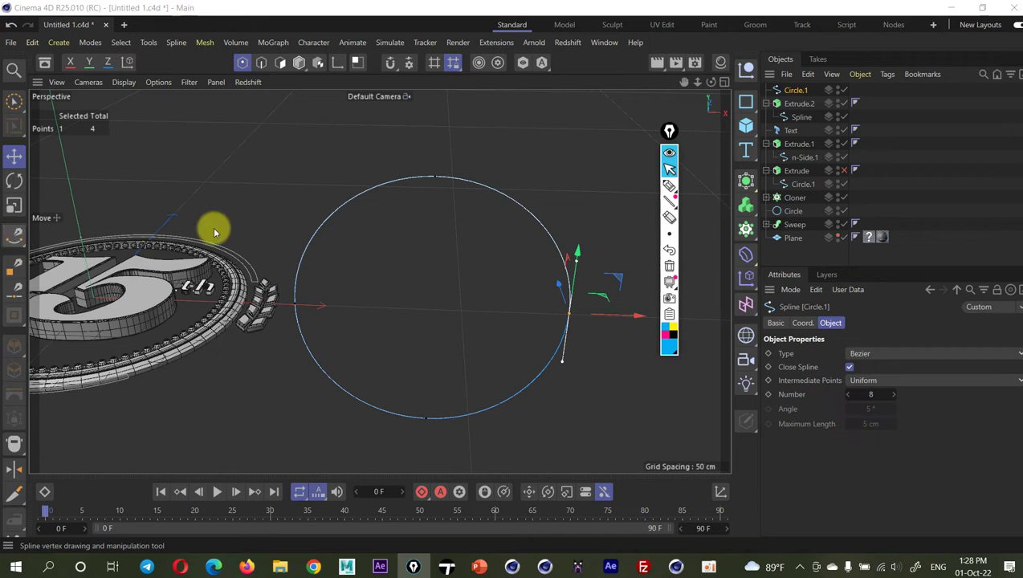
{"action": "left_click", "coordinate": [668, 185]}
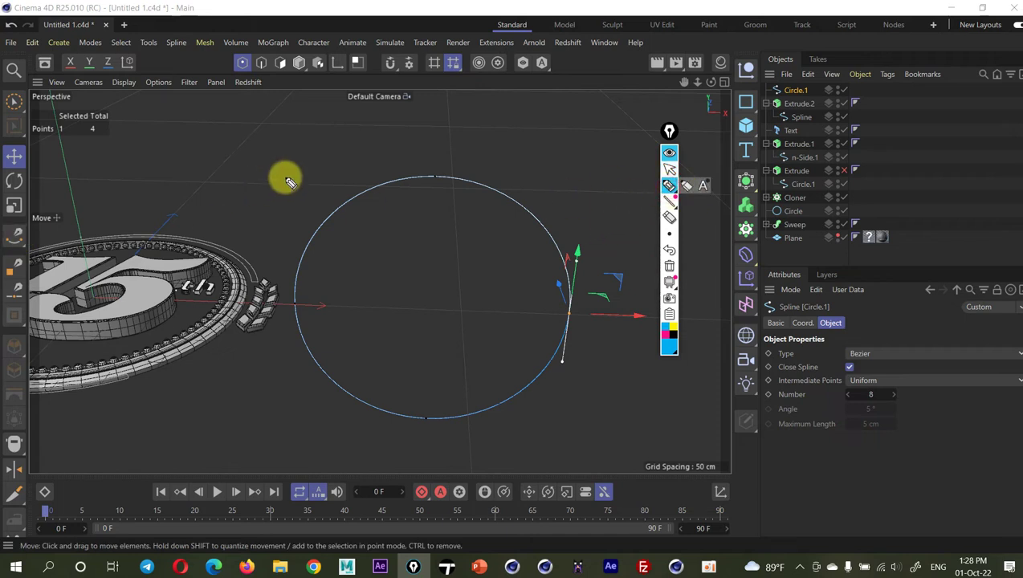
{"action": "left_click_drag", "start_coordinate": [254, 169], "coordinate": [251, 177]}
{"action": "left_click_drag", "start_coordinate": [406, 152], "coordinate": [404, 166]}
{"action": "left_click_drag", "start_coordinate": [608, 147], "coordinate": [616, 153]}
{"action": "left_click_drag", "start_coordinate": [251, 173], "coordinate": [603, 168]}
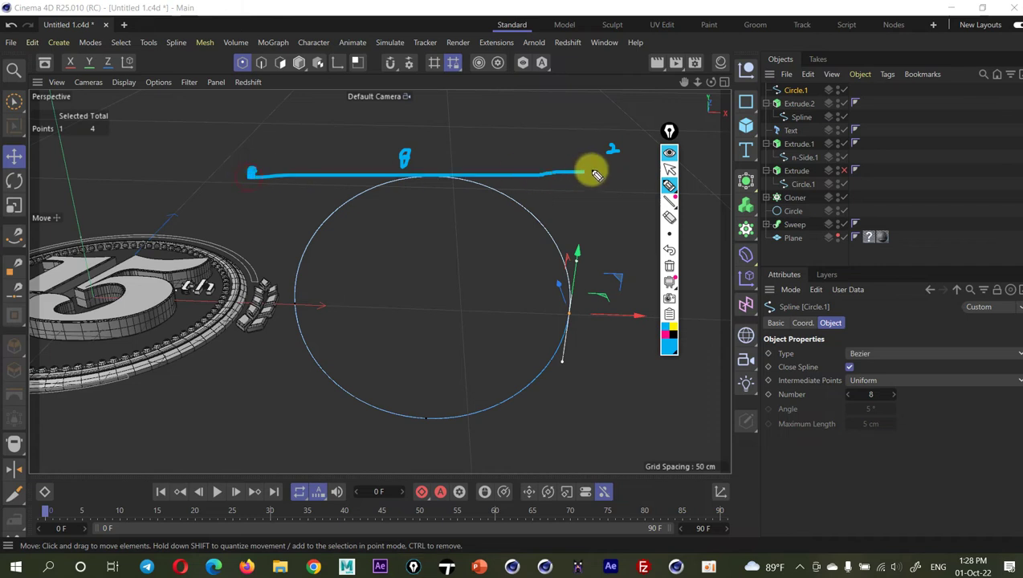
{"action": "left_click_drag", "start_coordinate": [238, 119], "coordinate": [238, 154]}
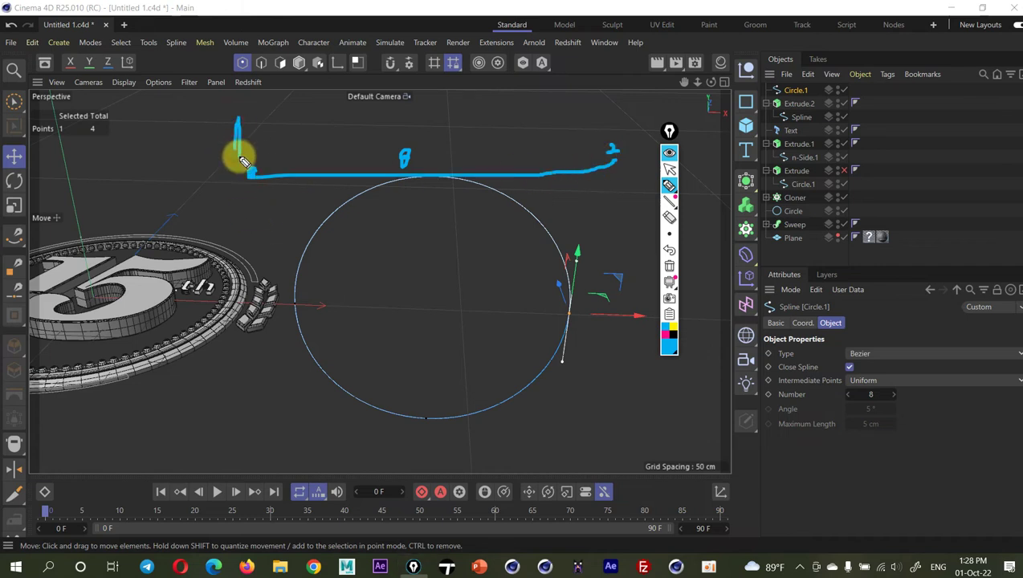
{"action": "mouse_move", "coordinate": [614, 102]}
{"action": "left_mouse_down"}
{"action": "mouse_move", "coordinate": [582, 103]}
{"action": "mouse_move", "coordinate": [589, 130]}
{"action": "mouse_move", "coordinate": [564, 128]}
{"action": "left_mouse_up"}
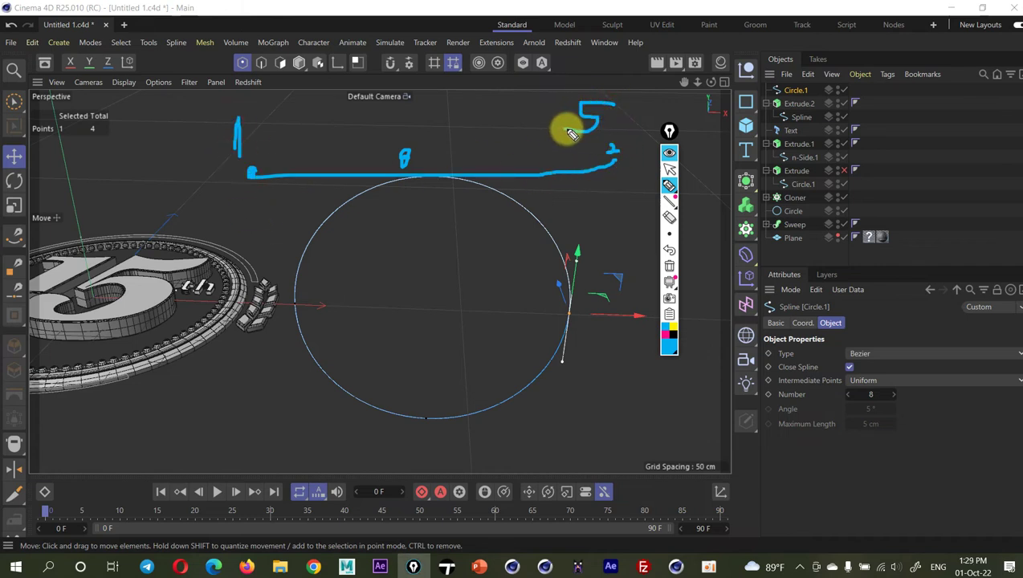
{"action": "left_click", "coordinate": [668, 153]}
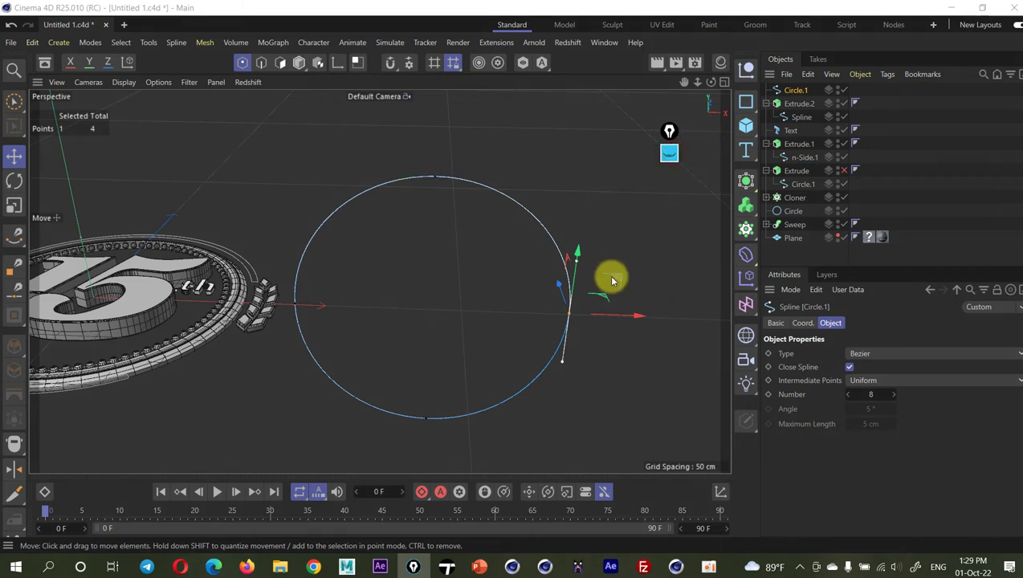
Open up the Circle.1 spline and select its open end point.
{"action": "left_click", "coordinate": [849, 367]}
{"action": "left_click", "coordinate": [635, 387]}
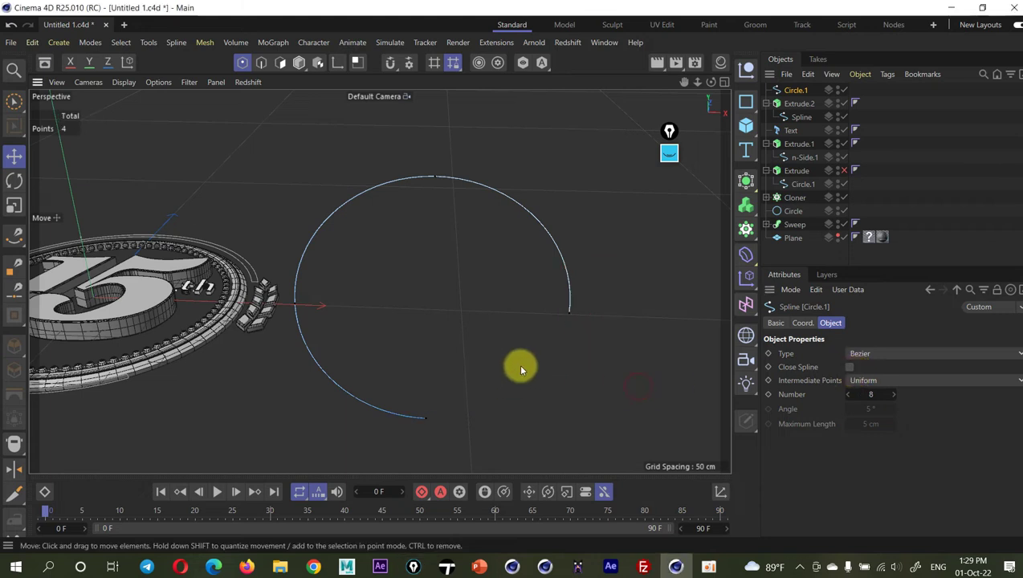
{"action": "left_click", "coordinate": [567, 324]}
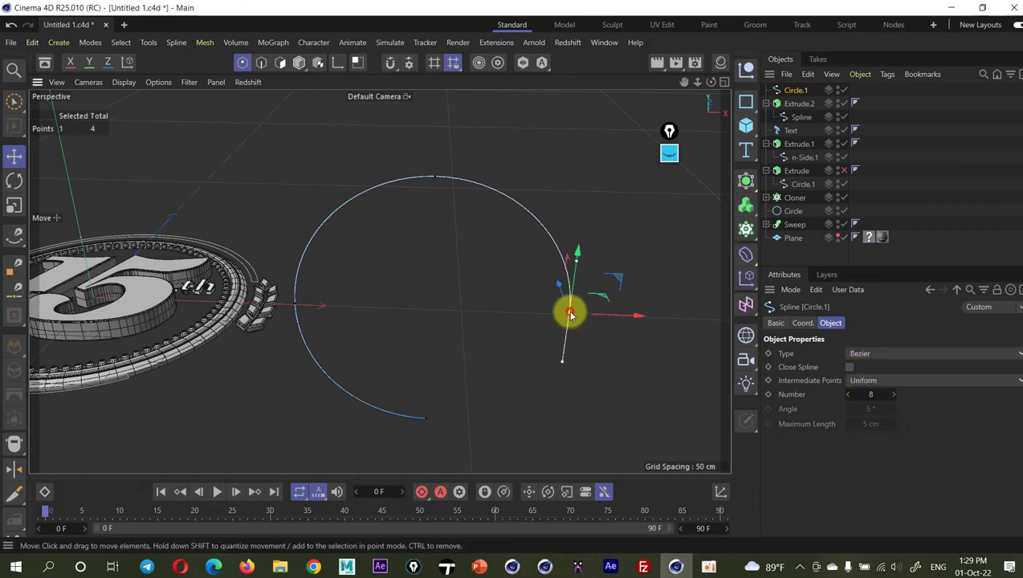
Draw screen annotations around the spline's open end, then clear them.
{"action": "left_click", "coordinate": [668, 152]}
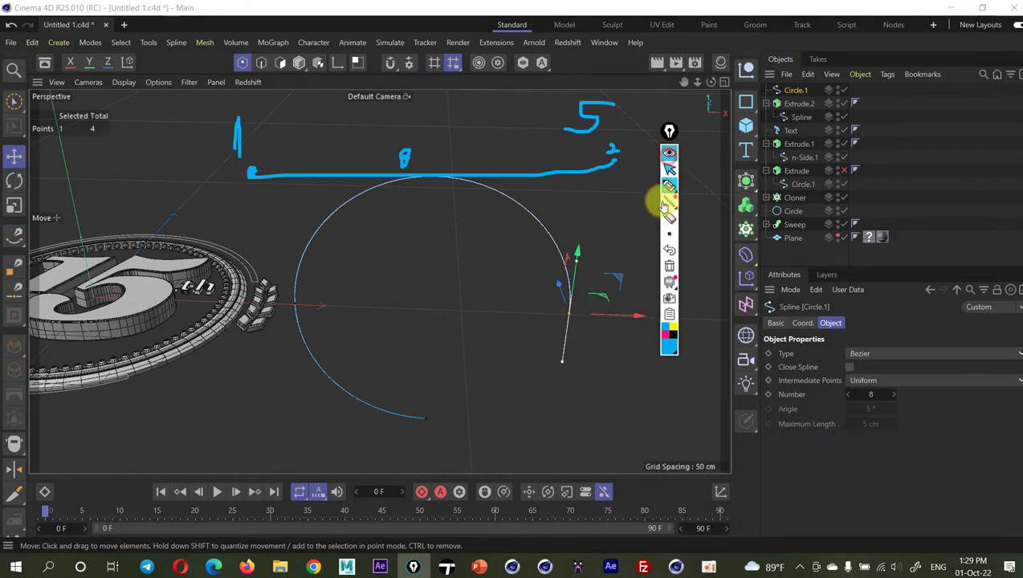
{"action": "left_click", "coordinate": [669, 266]}
{"action": "left_click_drag", "start_coordinate": [570, 300], "coordinate": [575, 316]}
{"action": "left_click_drag", "start_coordinate": [446, 169], "coordinate": [469, 186]}
{"action": "left_click_drag", "start_coordinate": [297, 290], "coordinate": [313, 325]}
{"action": "left_click_drag", "start_coordinate": [414, 396], "coordinate": [421, 427]}
{"action": "mouse_move", "coordinate": [586, 317]}
{"action": "left_mouse_down"}
{"action": "mouse_move", "coordinate": [593, 349]}
{"action": "mouse_move", "coordinate": [618, 306]}
{"action": "left_mouse_up"}
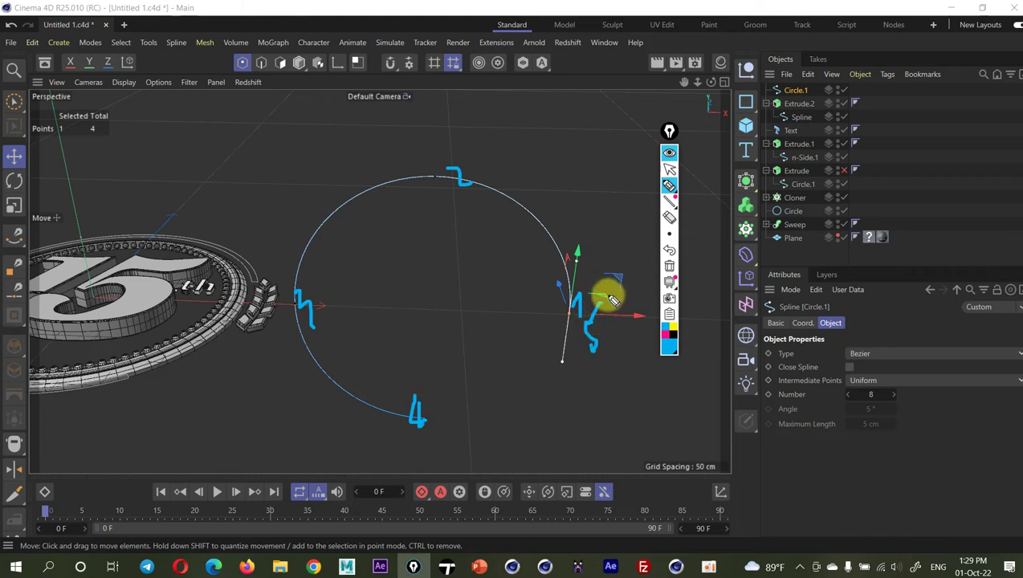
{"action": "left_click", "coordinate": [669, 153]}
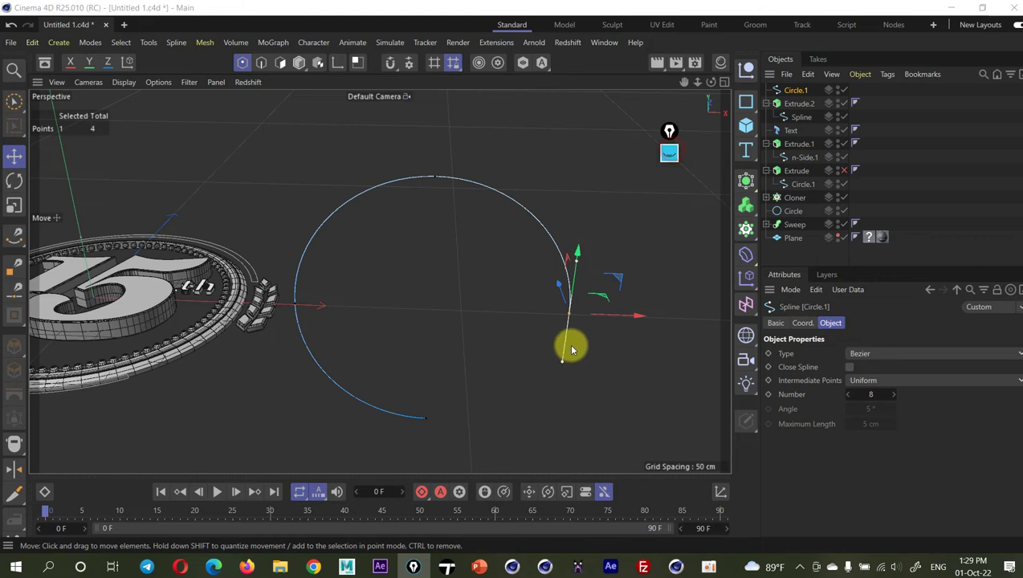
Turn Close Spline back on so Circle.1 is a full loop, and select its top point.
{"action": "left_click", "coordinate": [850, 368]}
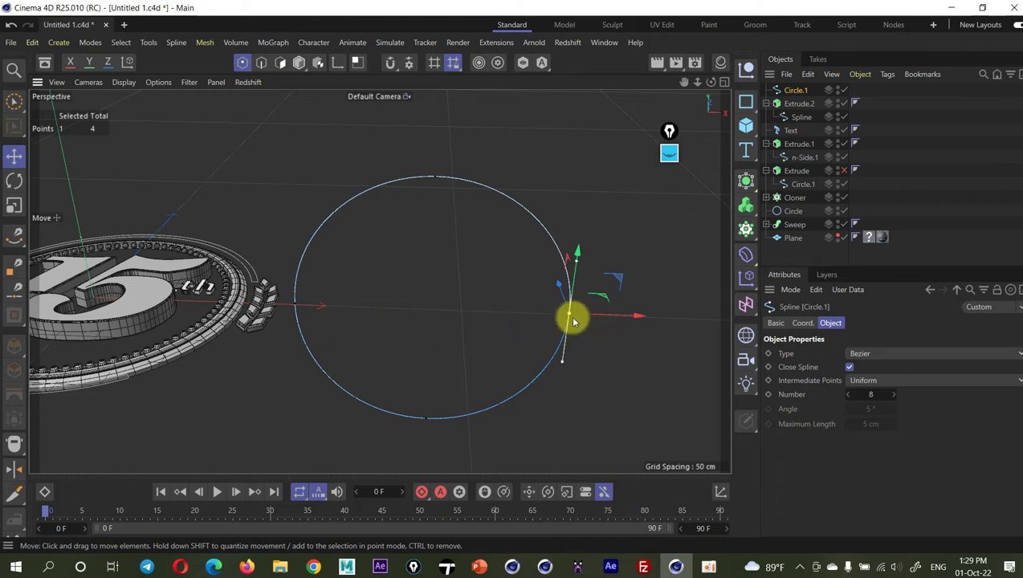
{"action": "left_click", "coordinate": [849, 367]}
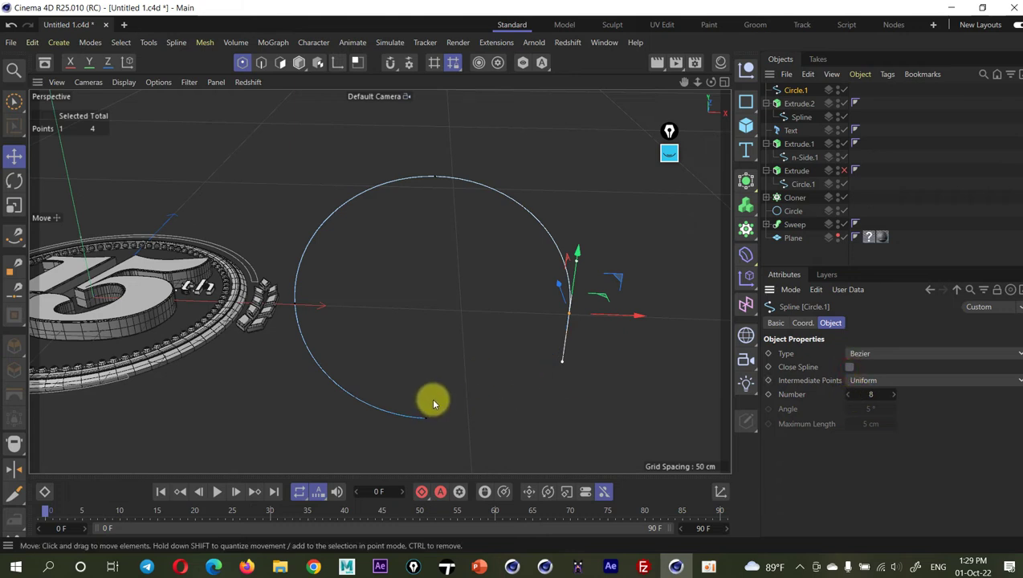
{"action": "left_click", "coordinate": [849, 367]}
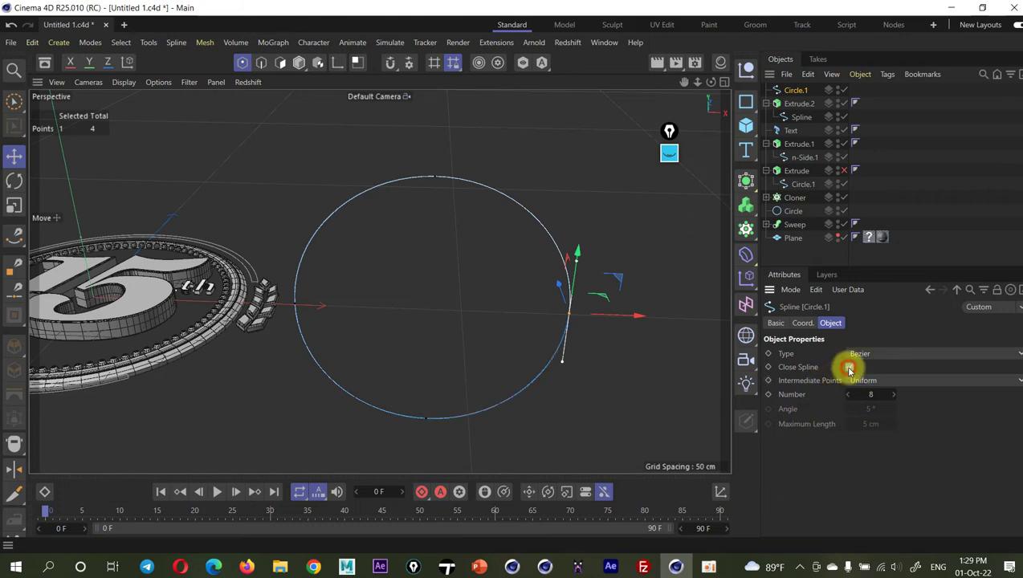
{"action": "left_click", "coordinate": [434, 177]}
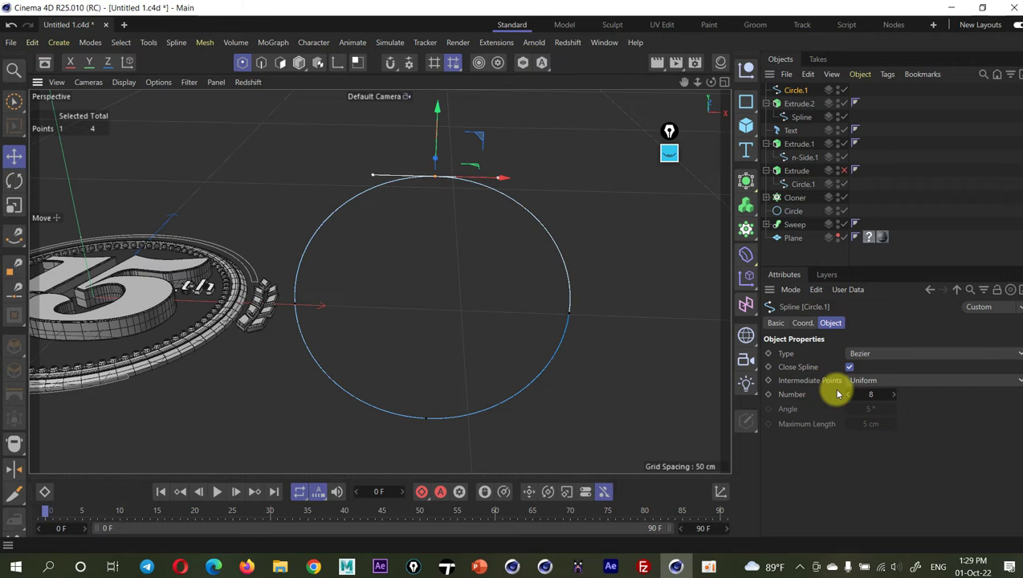
Make the top point Circle.1's first point, toggling Close Spline to check where it starts.
{"action": "right_click", "coordinate": [439, 202]}
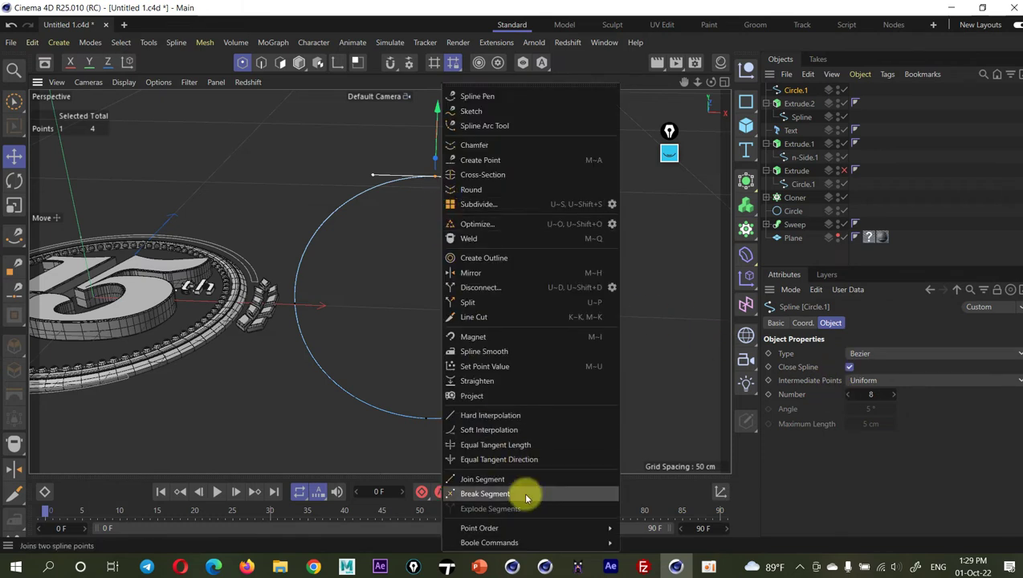
{"action": "mouse_move", "coordinate": [479, 528]}
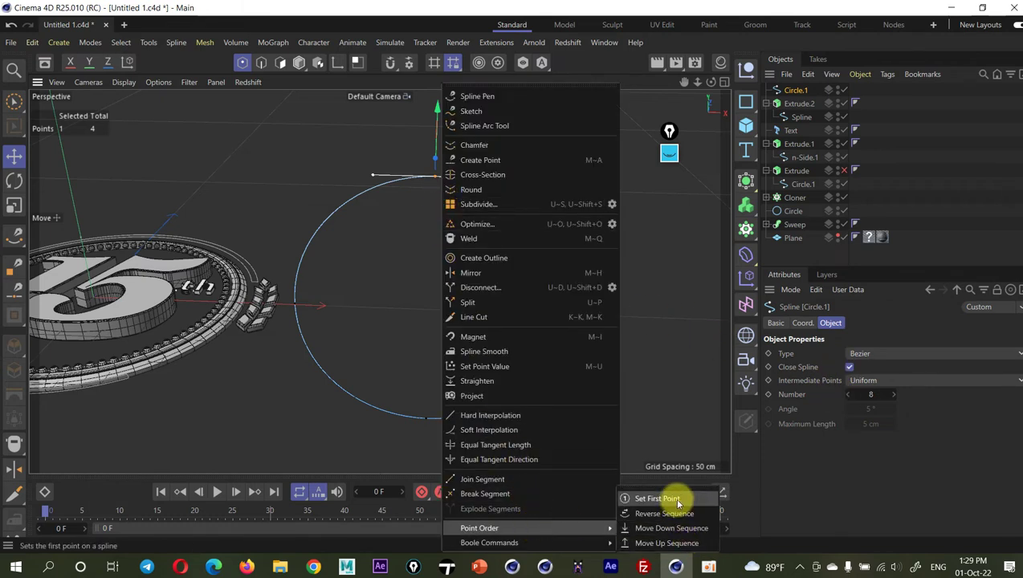
{"action": "left_click", "coordinate": [676, 499]}
{"action": "left_click", "coordinate": [599, 316]}
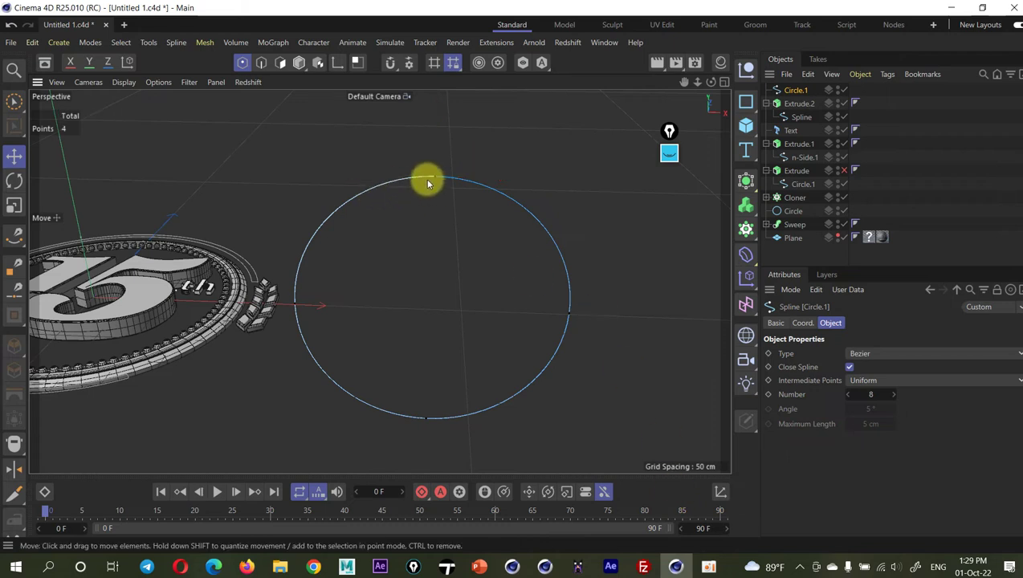
{"action": "left_click", "coordinate": [850, 366]}
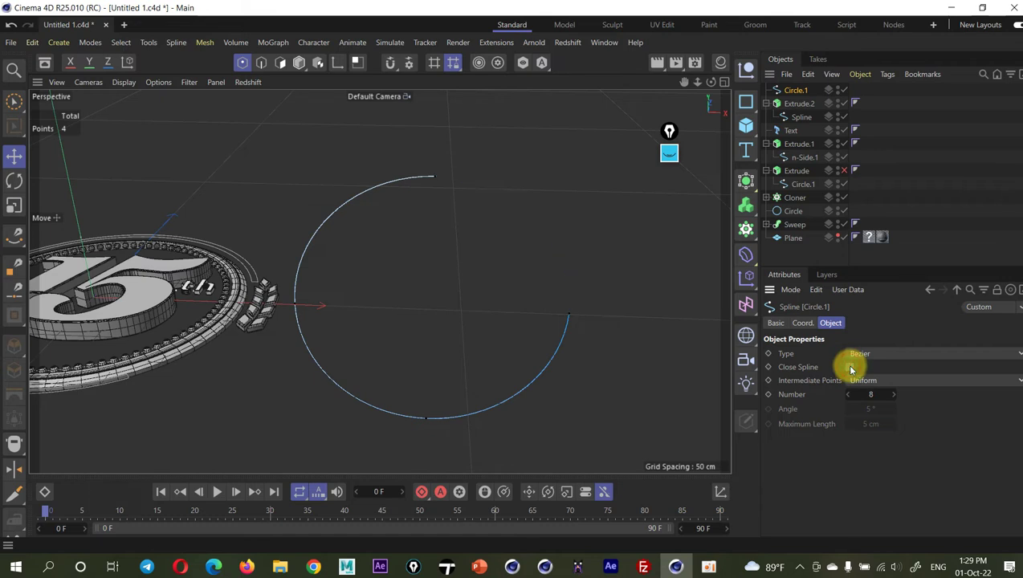
{"action": "left_click", "coordinate": [849, 367]}
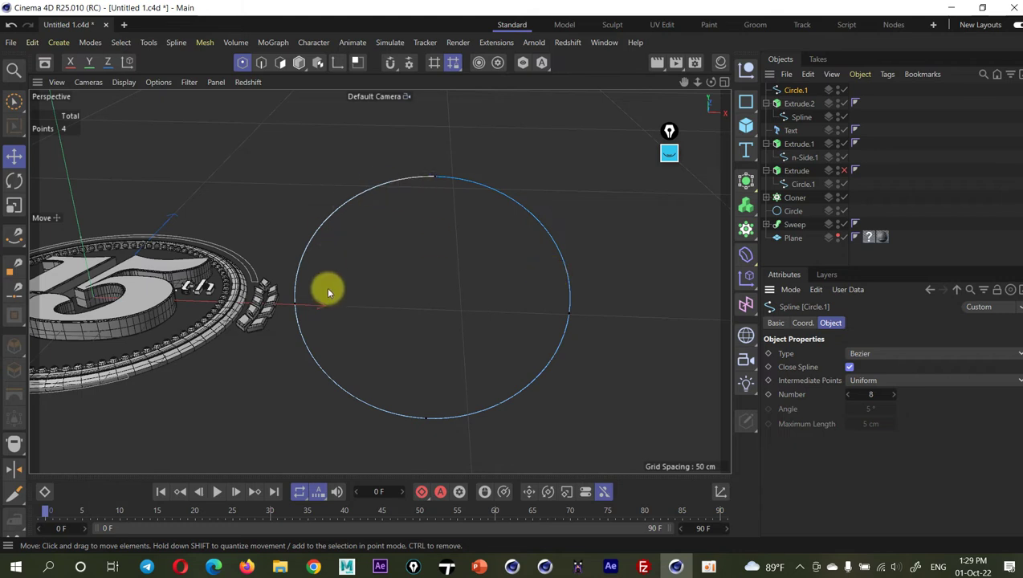
Reverse the spline's point sequence and toggle Close Spline to check its direction.
{"action": "left_click", "coordinate": [434, 176]}
{"action": "right_click", "coordinate": [434, 176]}
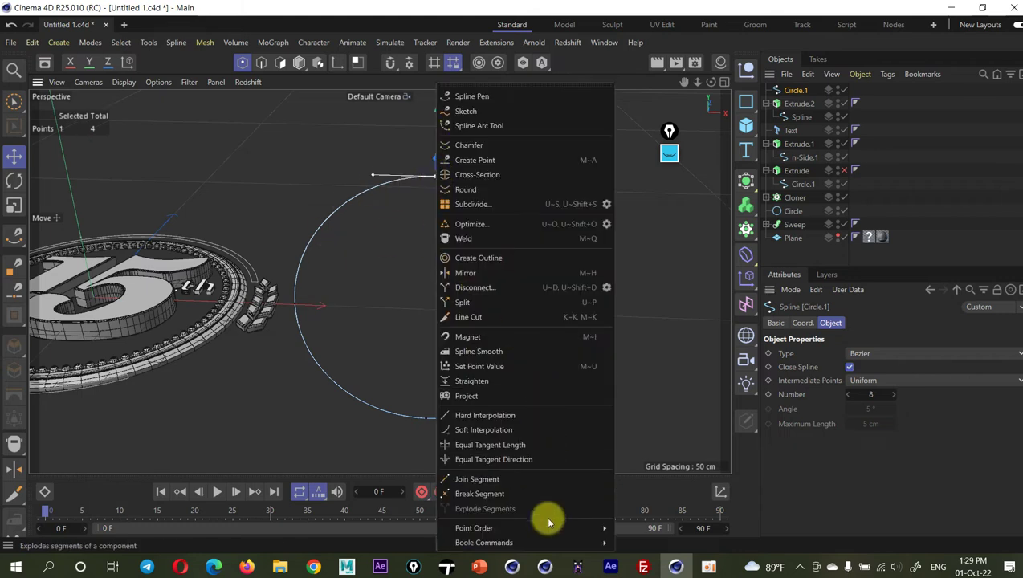
{"action": "mouse_move", "coordinate": [473, 528]}
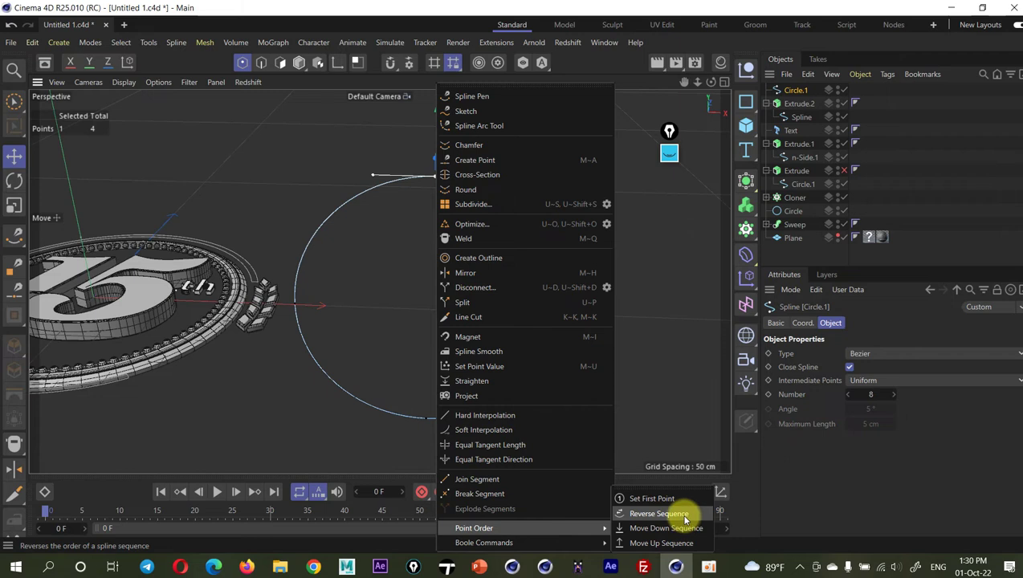
{"action": "left_click", "coordinate": [683, 518]}
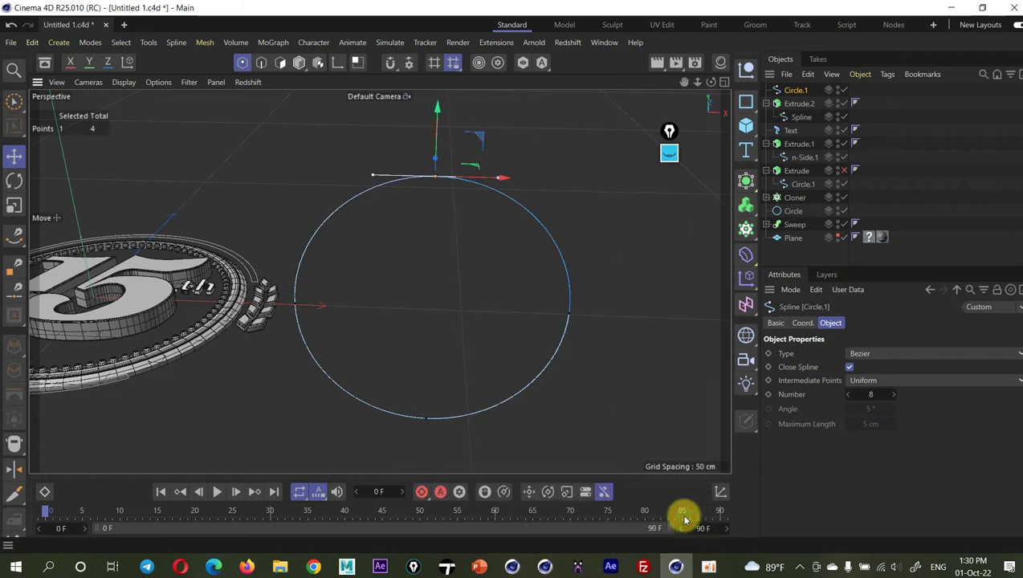
{"action": "left_click", "coordinate": [850, 366]}
{"action": "left_click", "coordinate": [660, 360]}
Set the top point as first point again, close the spline, and reselect the top point.
{"action": "left_click", "coordinate": [431, 179]}
{"action": "right_click", "coordinate": [431, 178]}
{"action": "mouse_move", "coordinate": [468, 528]}
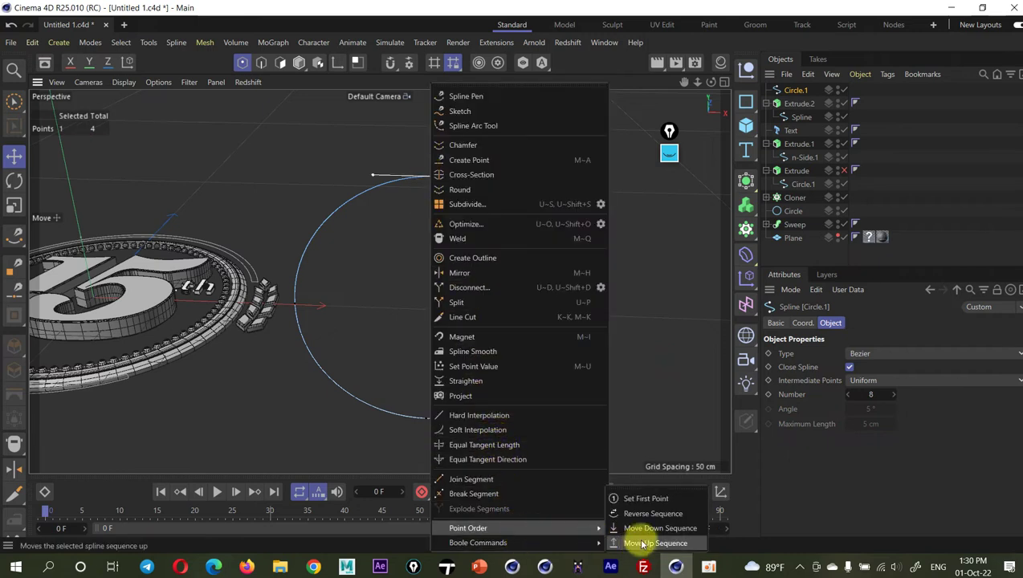
{"action": "left_click", "coordinate": [643, 499]}
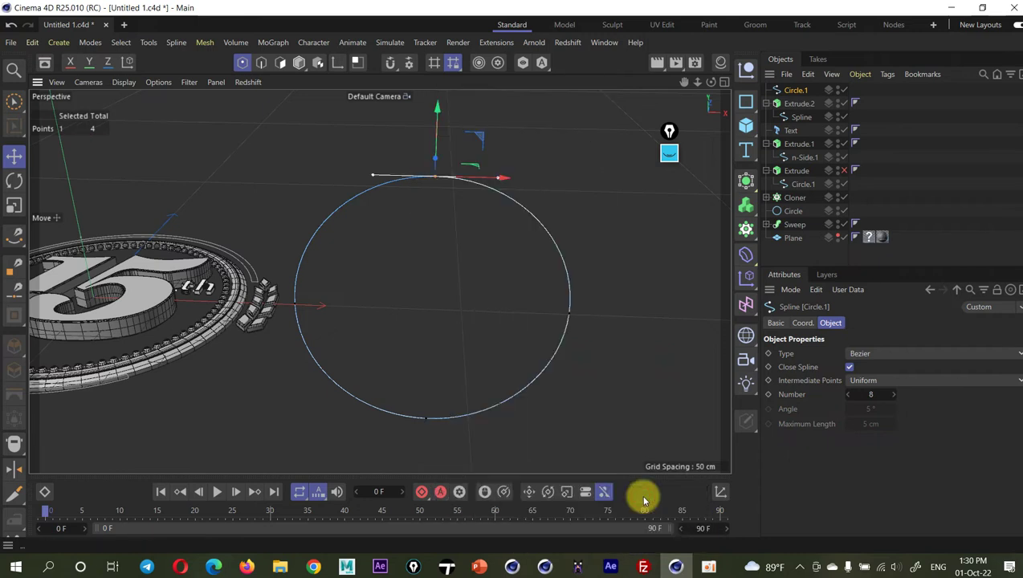
{"action": "left_click", "coordinate": [849, 367]}
{"action": "left_click", "coordinate": [556, 234]}
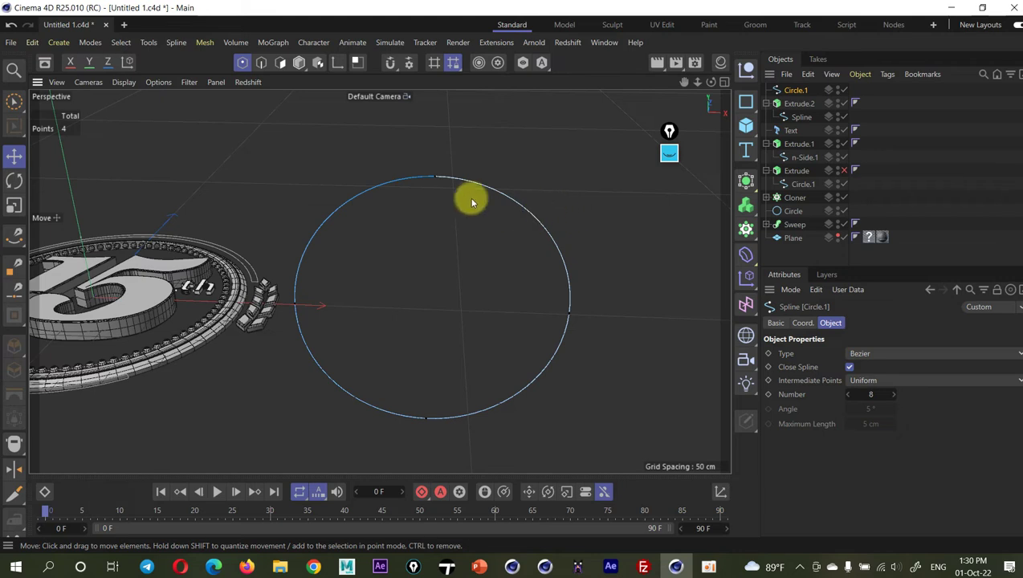
{"action": "left_click", "coordinate": [435, 177]}
{"action": "right_click", "coordinate": [439, 184]}
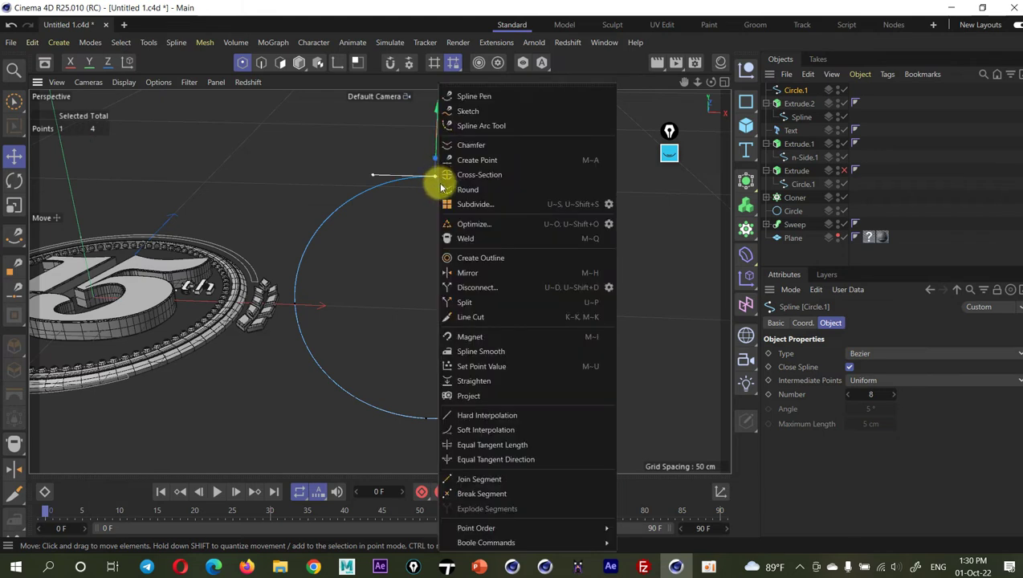
Give the circle's top point Hard Interpolation so it becomes a pointed tip.
{"action": "left_click", "coordinate": [504, 418]}
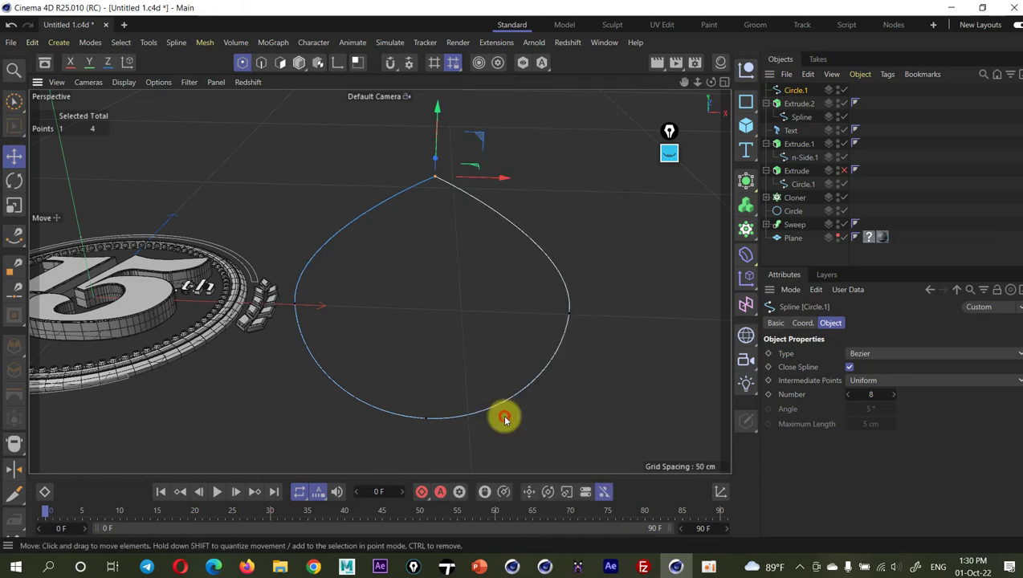
{"action": "left_click", "coordinate": [550, 241]}
{"action": "scroll", "coordinate": [425, 160], "scroll_direction": "up", "scroll_amount": 2}
{"action": "scroll", "coordinate": [440, 177], "scroll_direction": "up", "scroll_amount": 2}
Chamfer the pointed tip into a rounded corner of about 42.5 cm, then select all points.
{"action": "left_click", "coordinate": [431, 186]}
{"action": "right_click", "coordinate": [435, 188]}
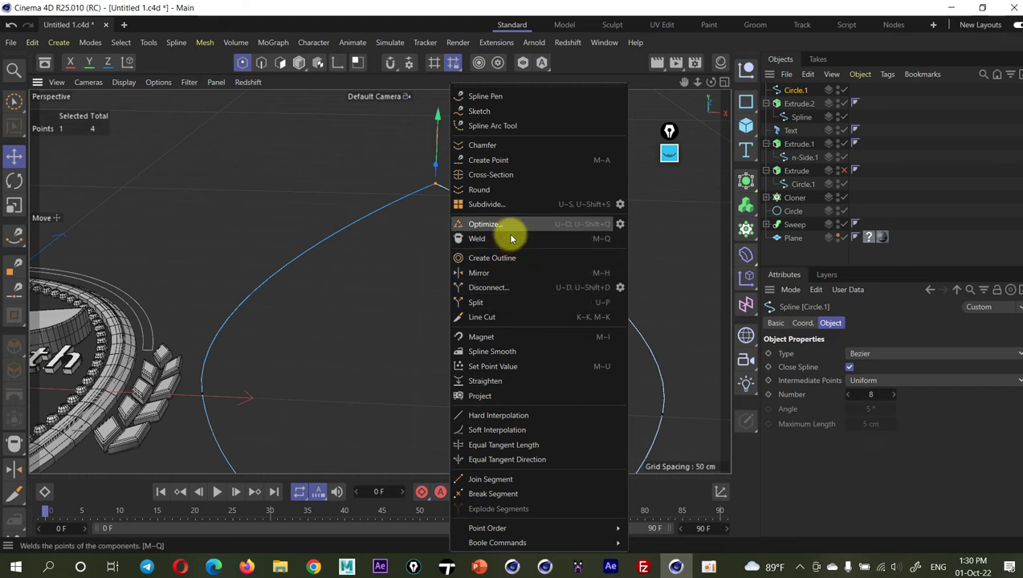
{"action": "left_click", "coordinate": [493, 146]}
{"action": "left_click_drag", "start_coordinate": [434, 182], "coordinate": [482, 192]}
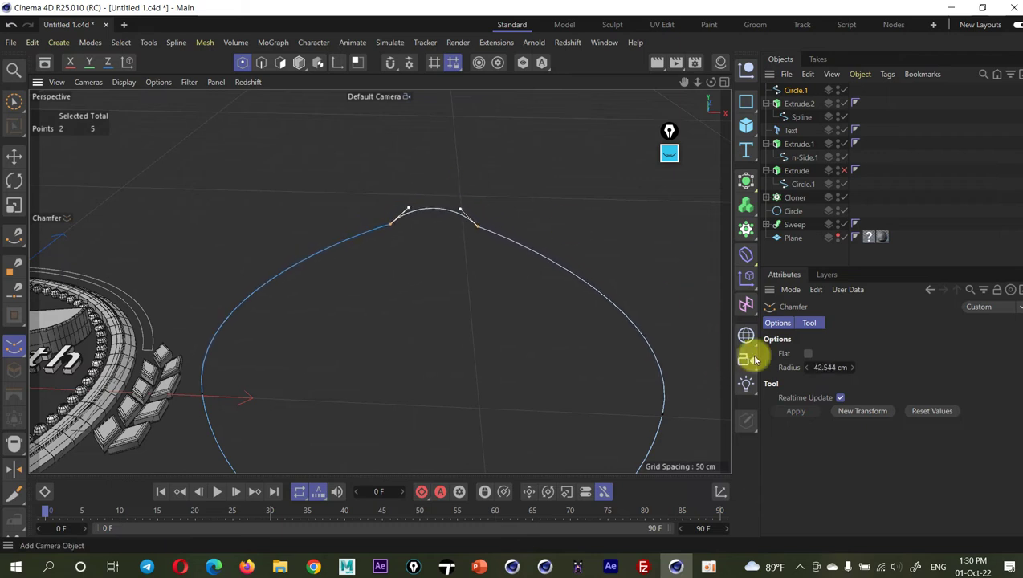
{"action": "left_click", "coordinate": [807, 354]}
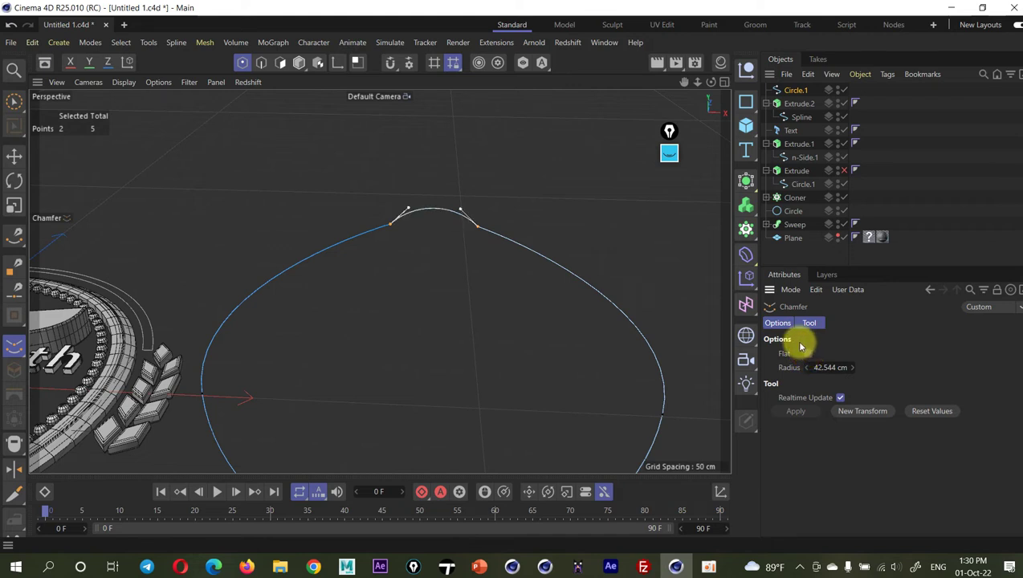
{"action": "scroll", "coordinate": [535, 319], "scroll_direction": "down", "scroll_amount": 1}
{"action": "key", "text": "ctrl+a"}
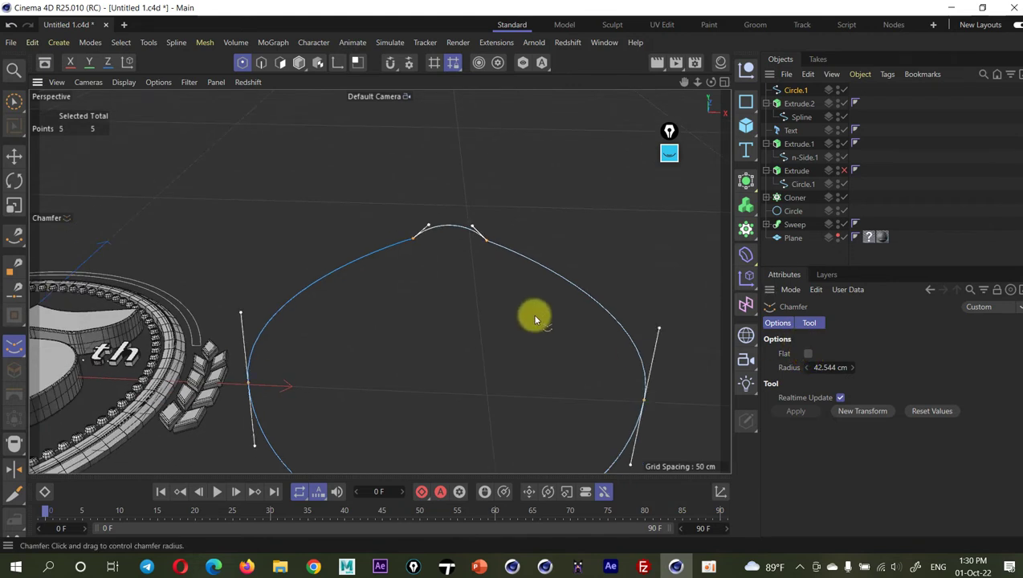
Create a 5 cm outline around the selected teardrop spline points.
{"action": "right_click", "coordinate": [533, 315]}
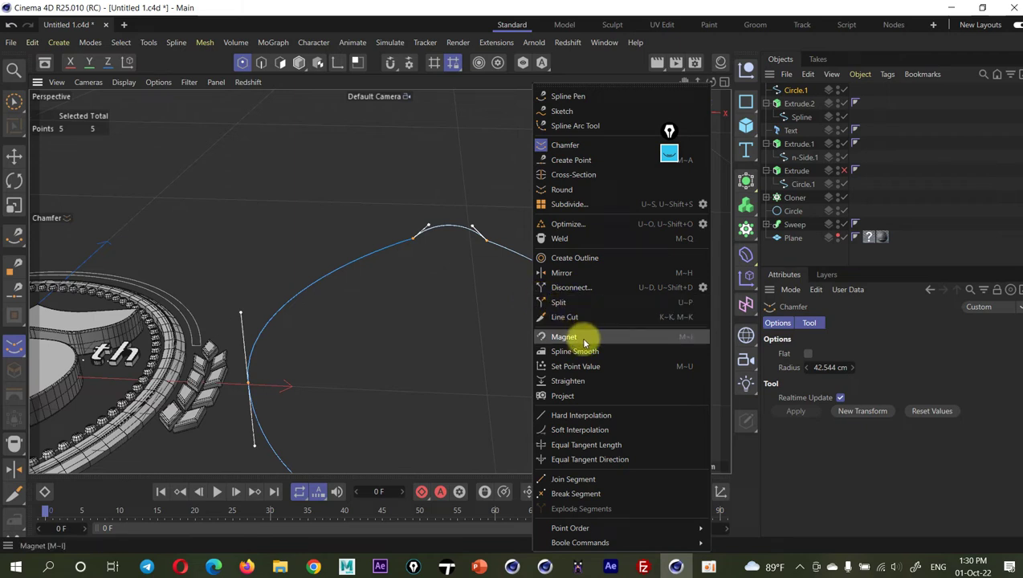
{"action": "left_click", "coordinate": [585, 258]}
{"action": "left_click_drag", "start_coordinate": [525, 263], "coordinate": [530, 241]}
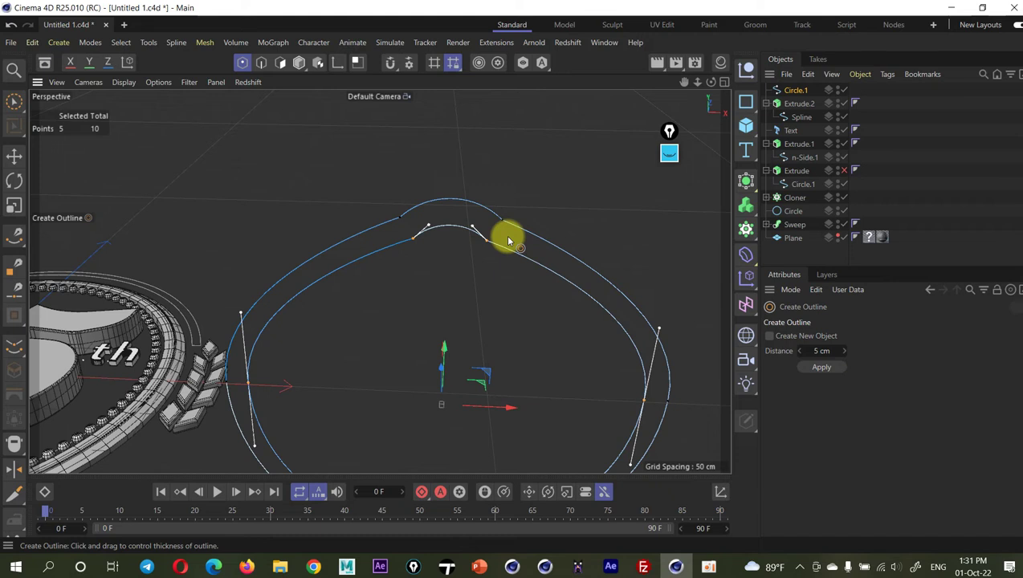
Delete the Circle.1 spline in Model mode and make the reference Plane visible again.
{"action": "left_click", "coordinate": [13, 157]}
{"action": "left_click_drag", "start_coordinate": [456, 270], "coordinate": [452, 281], "text": "alt"}
{"action": "left_click", "coordinate": [791, 91]}
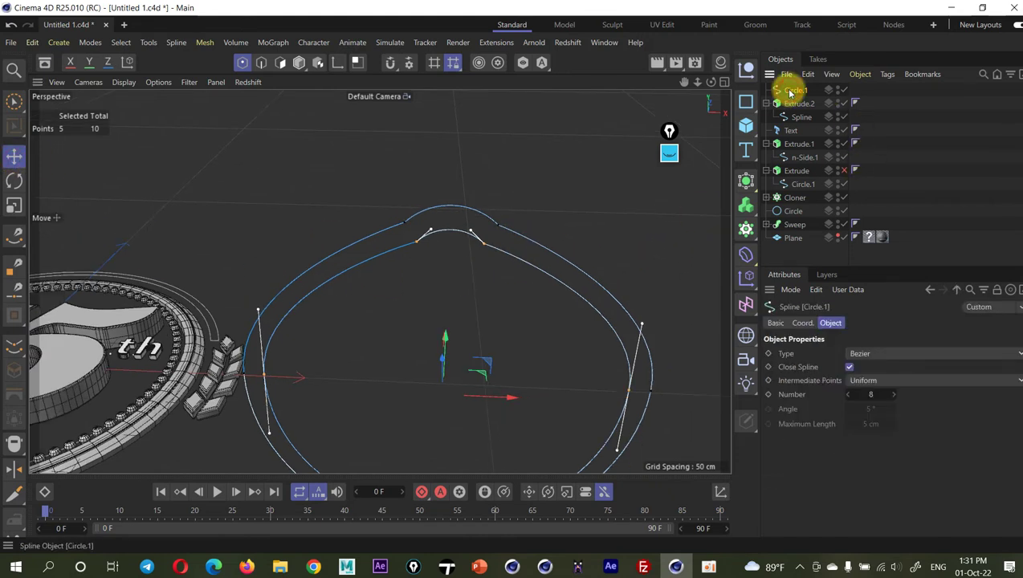
{"action": "left_click", "coordinate": [298, 63]}
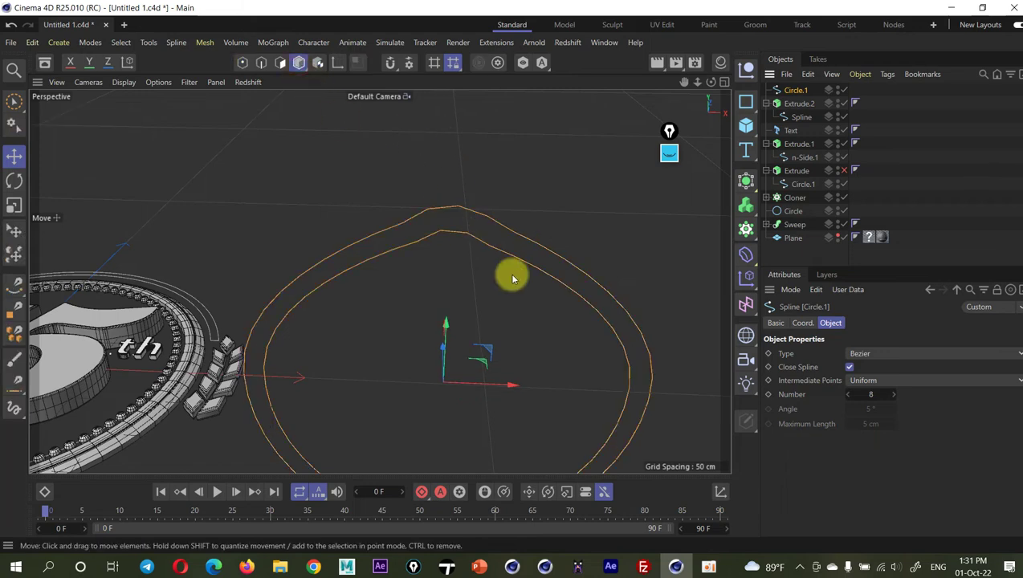
{"action": "key", "text": "Delete"}
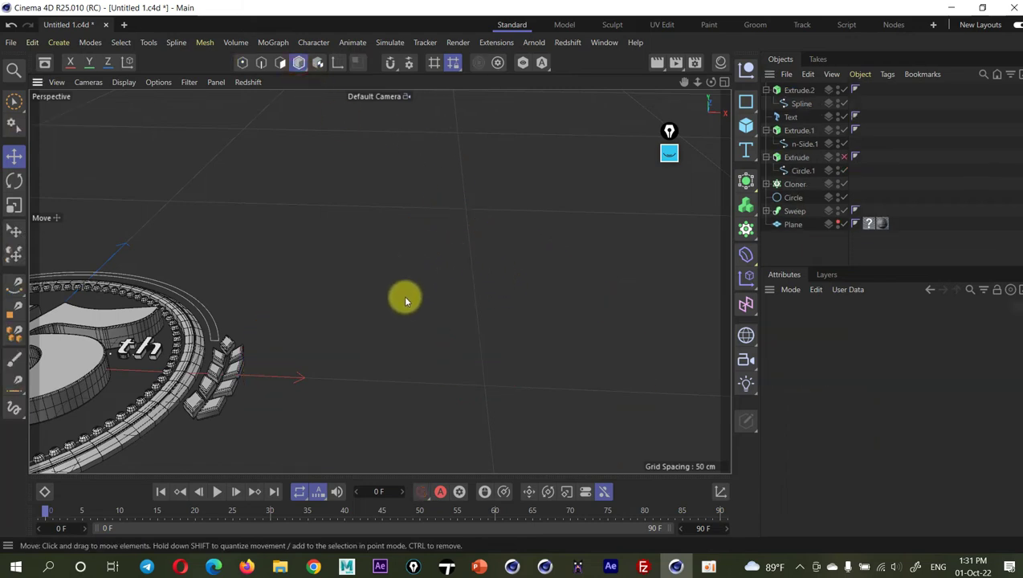
{"action": "left_click_drag", "start_coordinate": [405, 301], "coordinate": [665, 287], "text": "alt"}
{"action": "left_click", "coordinate": [831, 224]}
{"action": "left_click_drag", "start_coordinate": [430, 316], "coordinate": [452, 242], "text": "alt"}
Enable the Extrude so the outer ring reappears, and select the Cloner.
{"action": "left_click", "coordinate": [842, 157]}
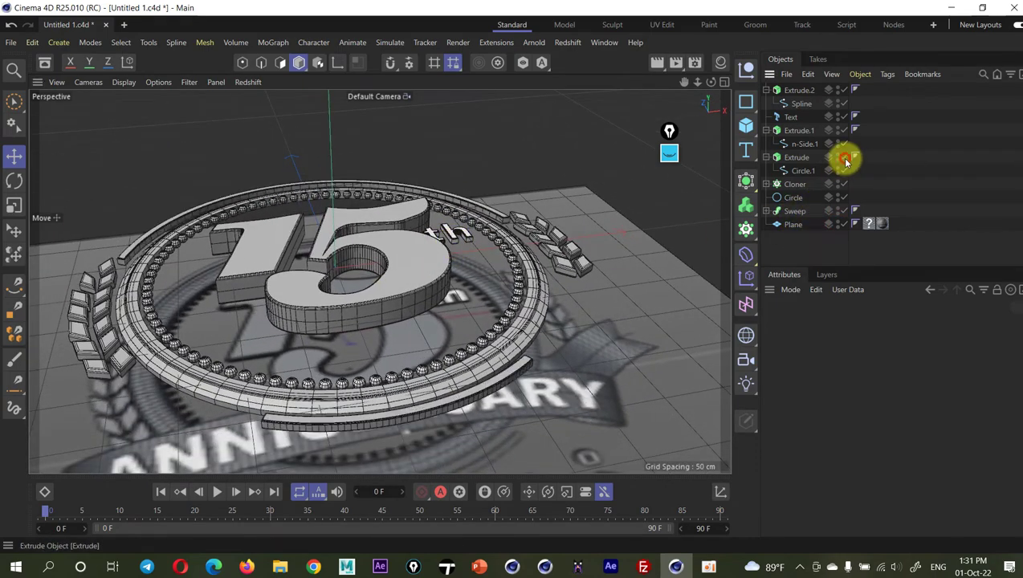
{"action": "left_click", "coordinate": [515, 306]}
{"action": "left_click_drag", "start_coordinate": [509, 312], "coordinate": [506, 317], "text": "alt"}
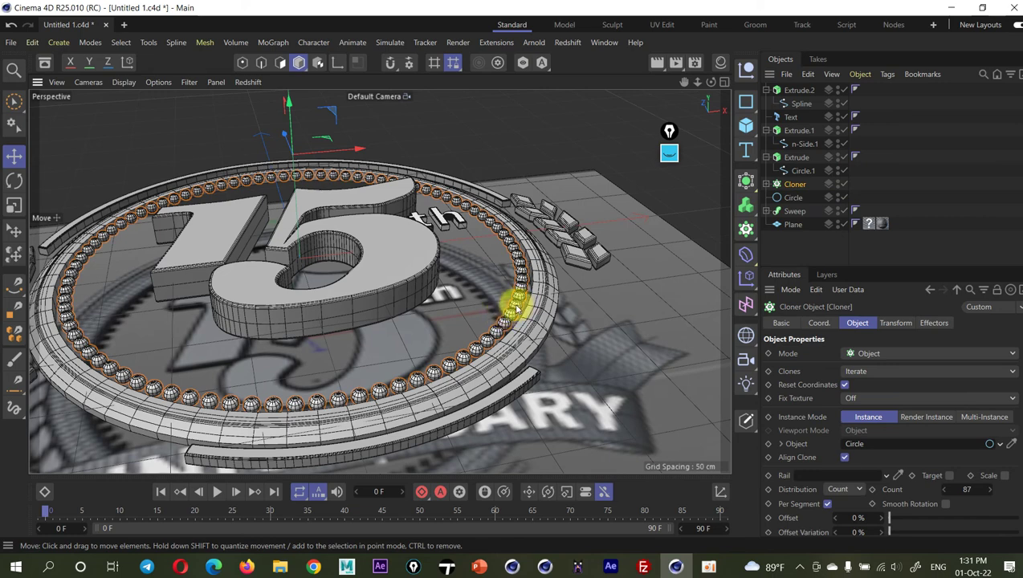
Inspect the Plane, add and clear a screen annotation, then reselect the Cloner.
{"action": "left_click", "coordinate": [555, 165]}
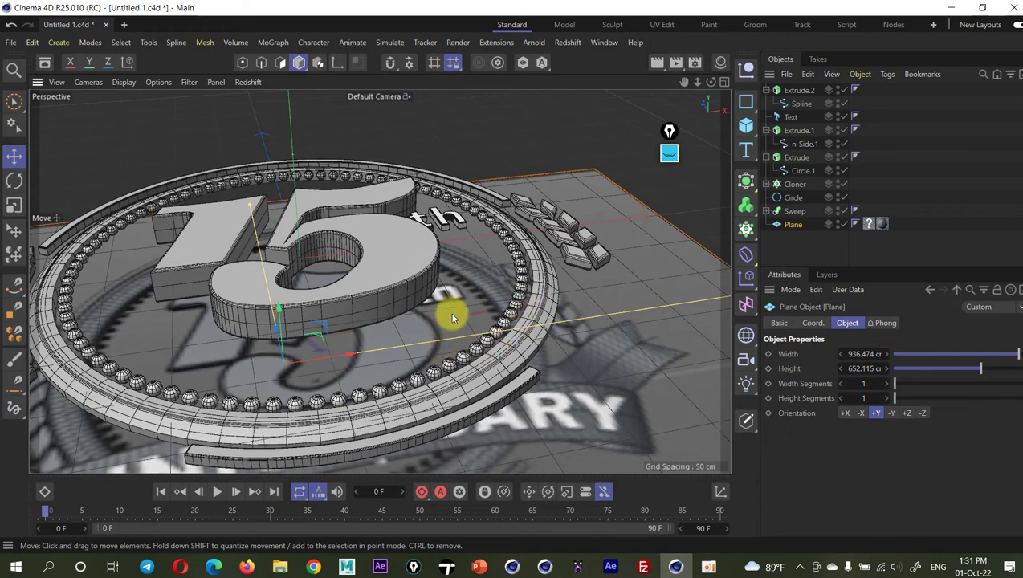
{"action": "left_click_drag", "start_coordinate": [361, 338], "coordinate": [289, 353], "text": "alt"}
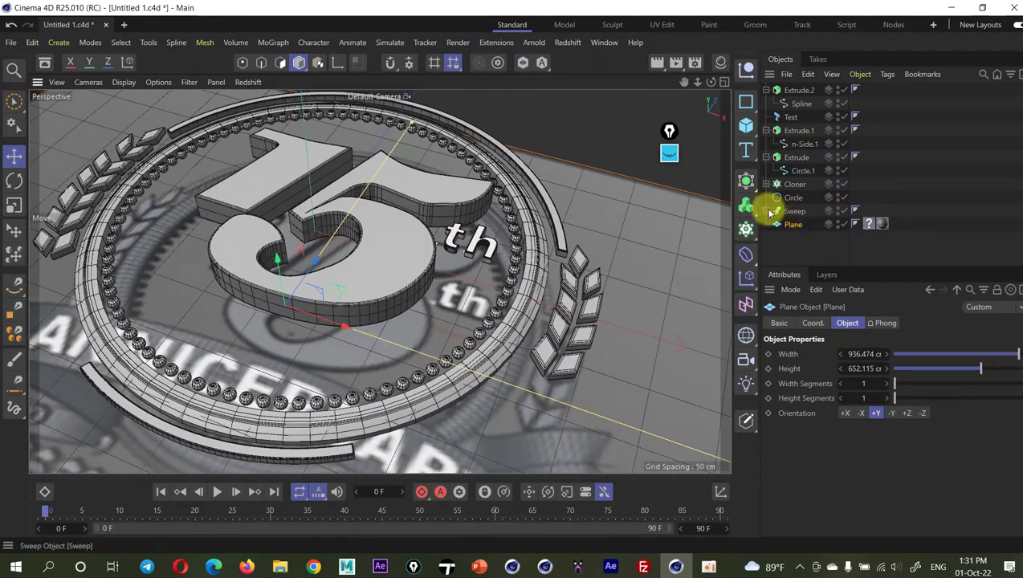
{"action": "left_click", "coordinate": [670, 154]}
{"action": "mouse_move", "coordinate": [278, 119]}
{"action": "left_mouse_down"}
{"action": "mouse_move", "coordinate": [383, 400]}
{"action": "mouse_move", "coordinate": [521, 267]}
{"action": "mouse_move", "coordinate": [411, 130]}
{"action": "mouse_move", "coordinate": [273, 108]}
{"action": "left_mouse_up"}
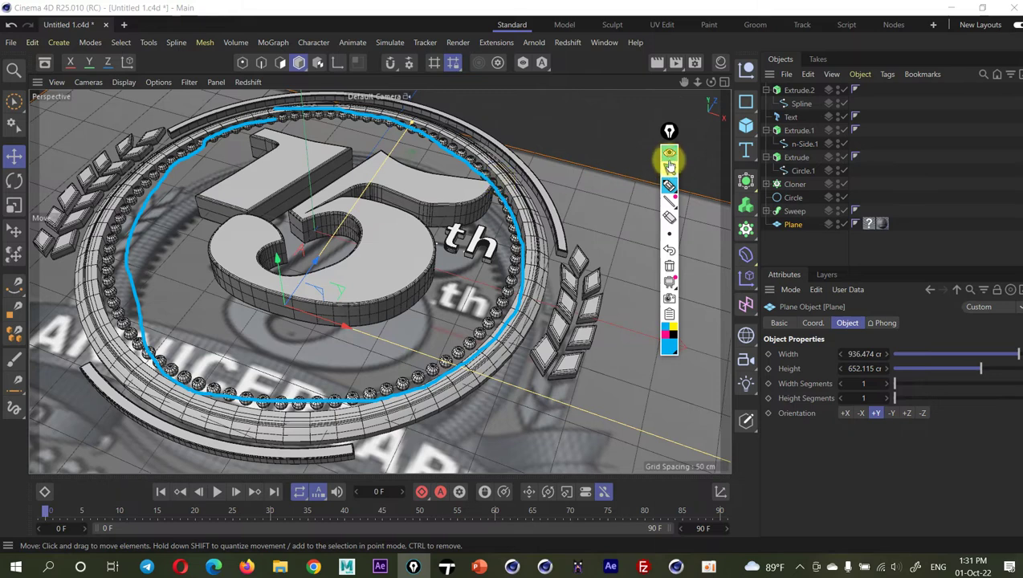
{"action": "left_click", "coordinate": [669, 155]}
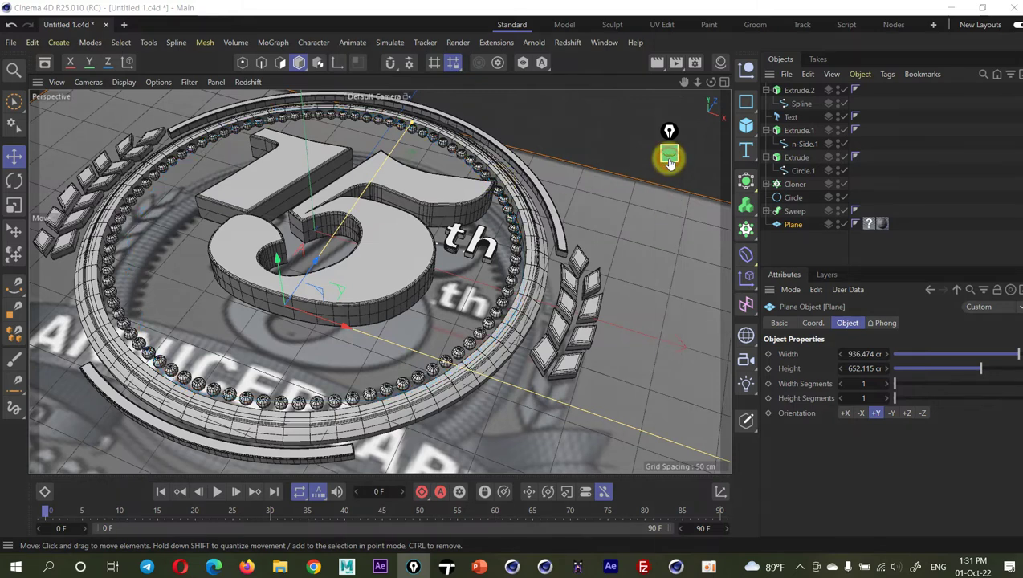
{"action": "left_click", "coordinate": [502, 198]}
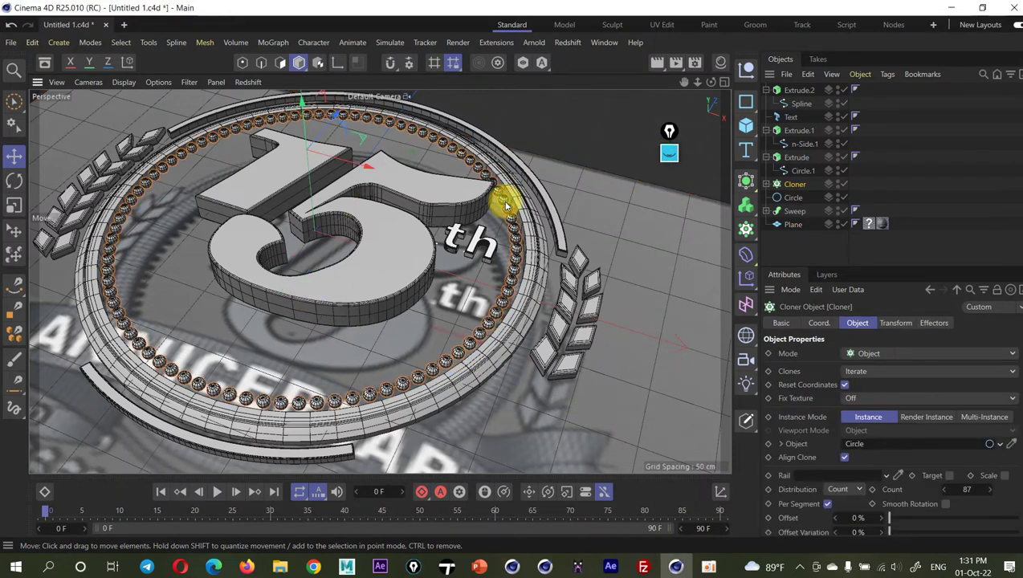
Expand the Cloner in the Object Manager to reveal its Sphere.
{"action": "left_click", "coordinate": [767, 186]}
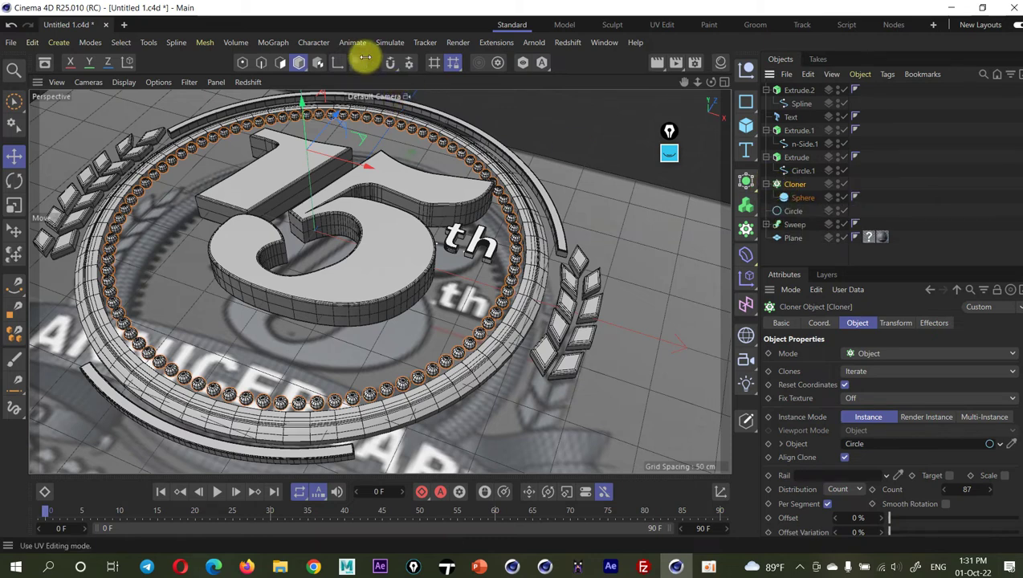
{"action": "left_click", "coordinate": [315, 43]}
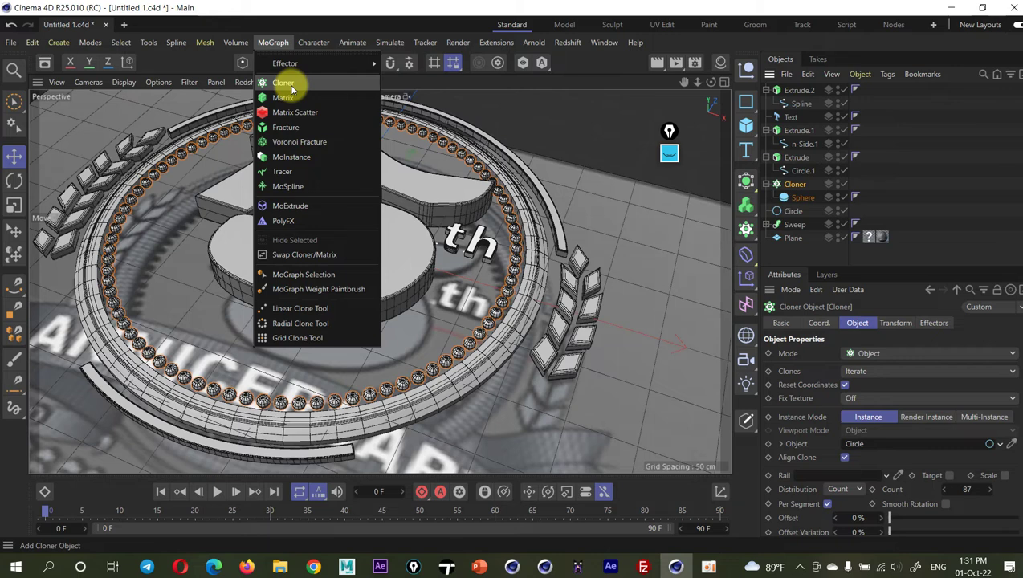
{"action": "left_click", "coordinate": [623, 56]}
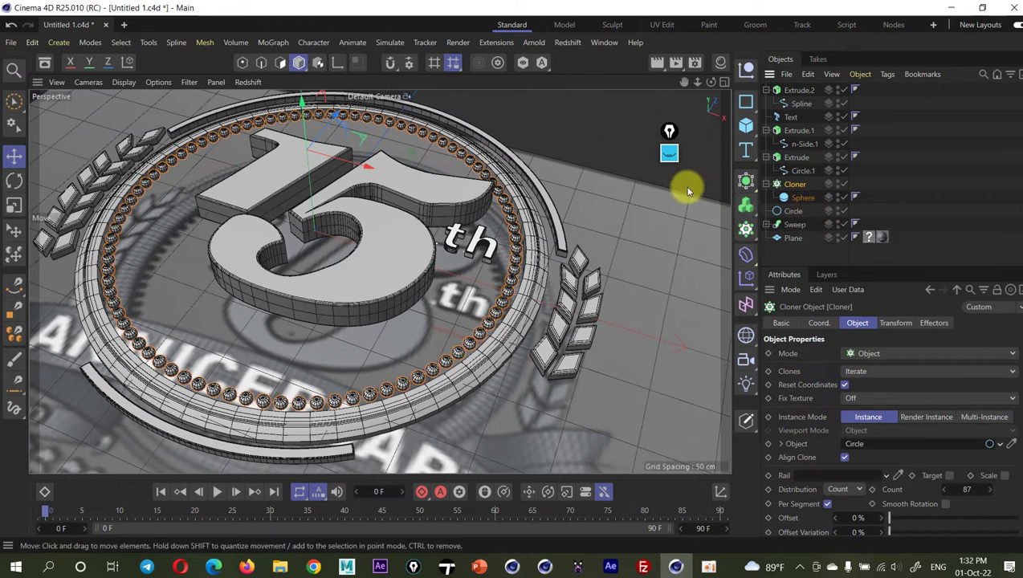
Circle the ring of cloned spheres with annotations, clear them, and show the Sphere's settings.
{"action": "left_click", "coordinate": [669, 153]}
{"action": "left_click", "coordinate": [668, 265]}
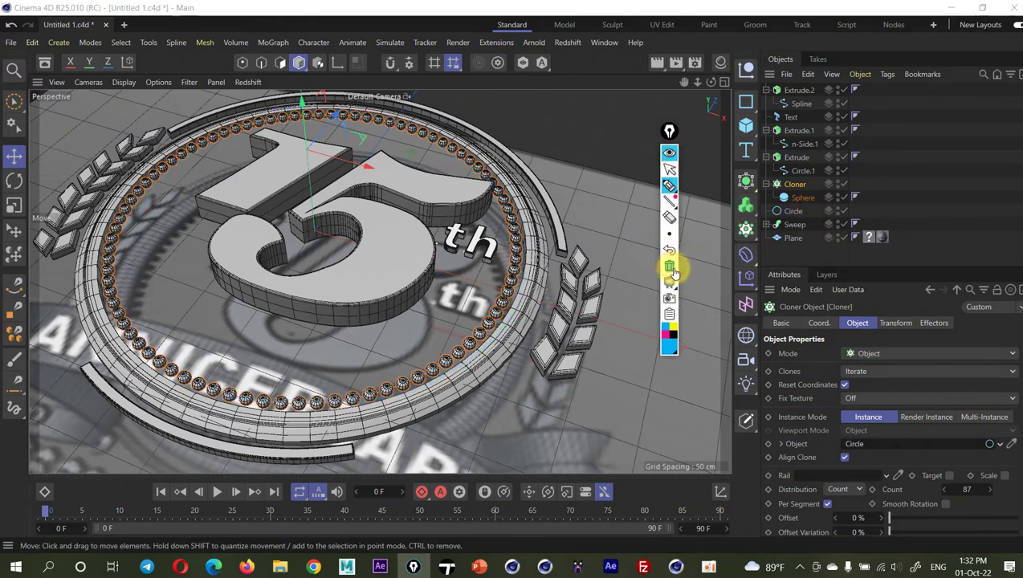
{"action": "mouse_move", "coordinate": [271, 120]}
{"action": "left_mouse_down"}
{"action": "mouse_move", "coordinate": [462, 157]}
{"action": "mouse_move", "coordinate": [249, 124]}
{"action": "left_mouse_up"}
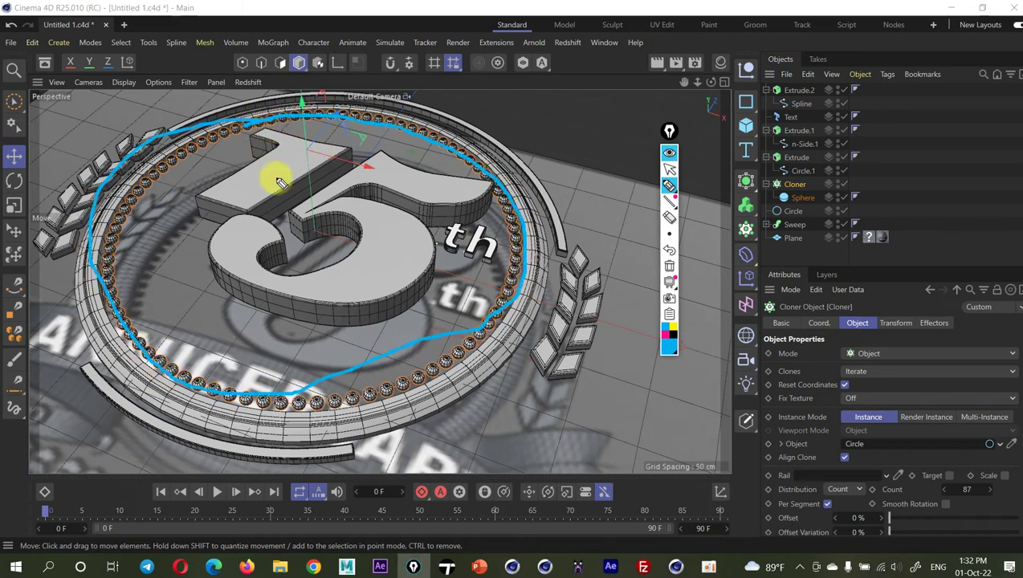
{"action": "mouse_move", "coordinate": [303, 273]}
{"action": "left_mouse_down"}
{"action": "mouse_move", "coordinate": [525, 165]}
{"action": "mouse_move", "coordinate": [602, 142]}
{"action": "mouse_move", "coordinate": [659, 103]}
{"action": "left_mouse_up"}
{"action": "left_click", "coordinate": [669, 153]}
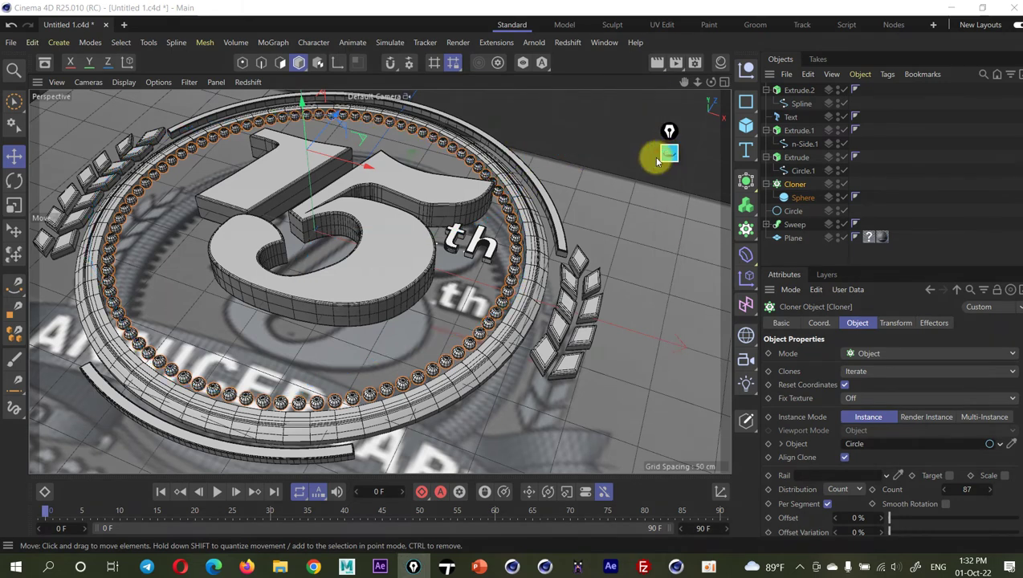
{"action": "left_click", "coordinate": [800, 198]}
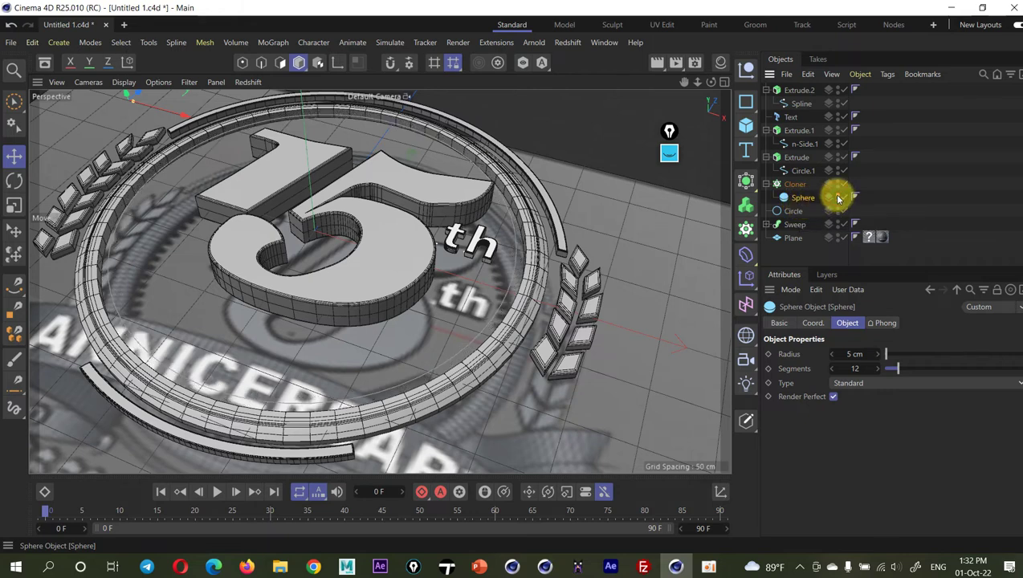
Compare the Cloner's and Sphere's settings, end on the Cloner, and enlarge the attributes area.
{"action": "left_click", "coordinate": [795, 186]}
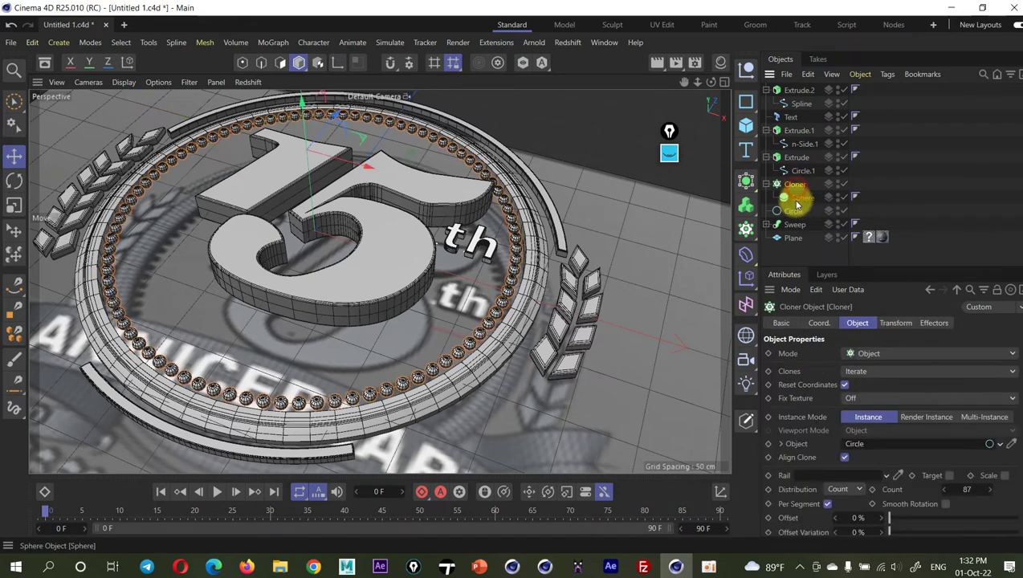
{"action": "left_click", "coordinate": [801, 199]}
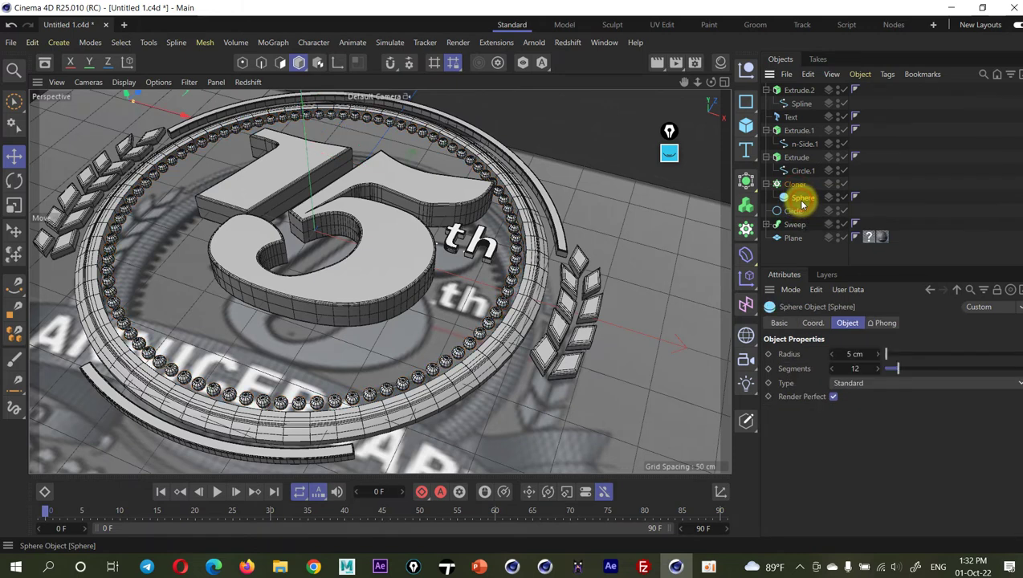
{"action": "left_click", "coordinate": [794, 183]}
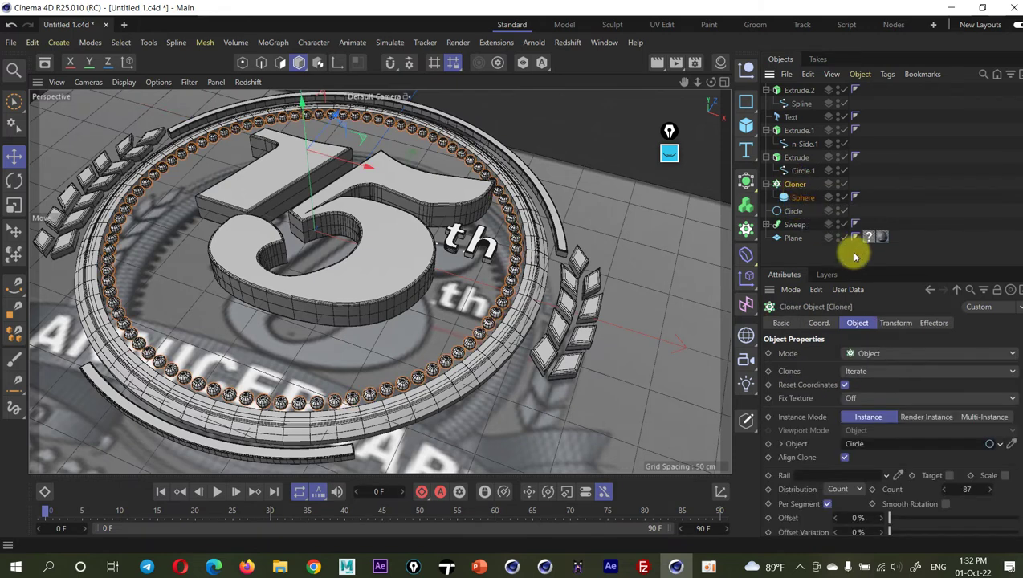
{"action": "left_click_drag", "start_coordinate": [854, 268], "coordinate": [851, 258]}
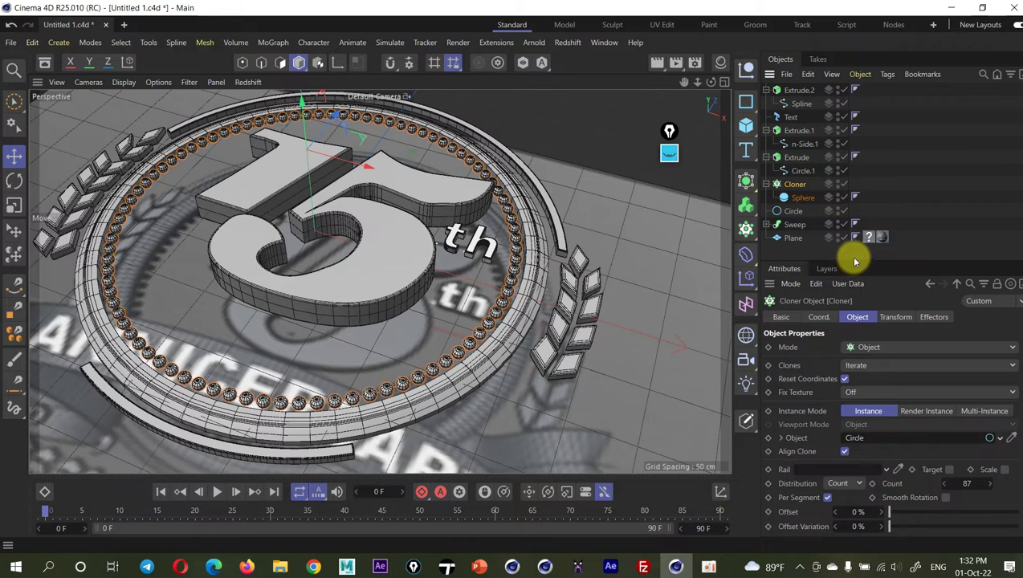
Annotate the Cloner, Sphere and Circle entries in the hierarchy, then clear the marks.
{"action": "left_click", "coordinate": [665, 164]}
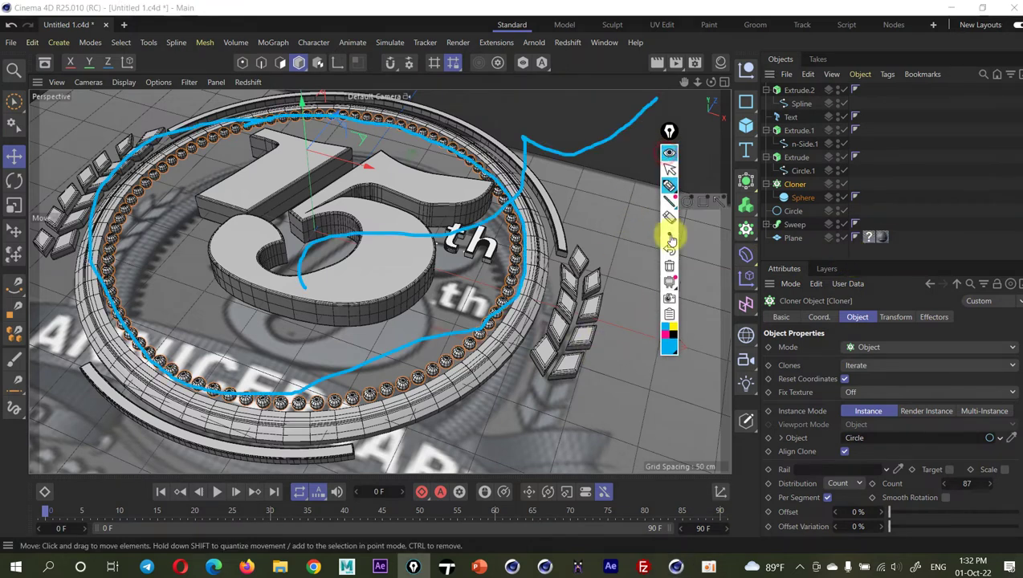
{"action": "left_click", "coordinate": [669, 266]}
{"action": "mouse_move", "coordinate": [755, 178]}
{"action": "left_mouse_down"}
{"action": "mouse_move", "coordinate": [791, 224]}
{"action": "mouse_move", "coordinate": [752, 216]}
{"action": "mouse_move", "coordinate": [754, 183]}
{"action": "left_mouse_up"}
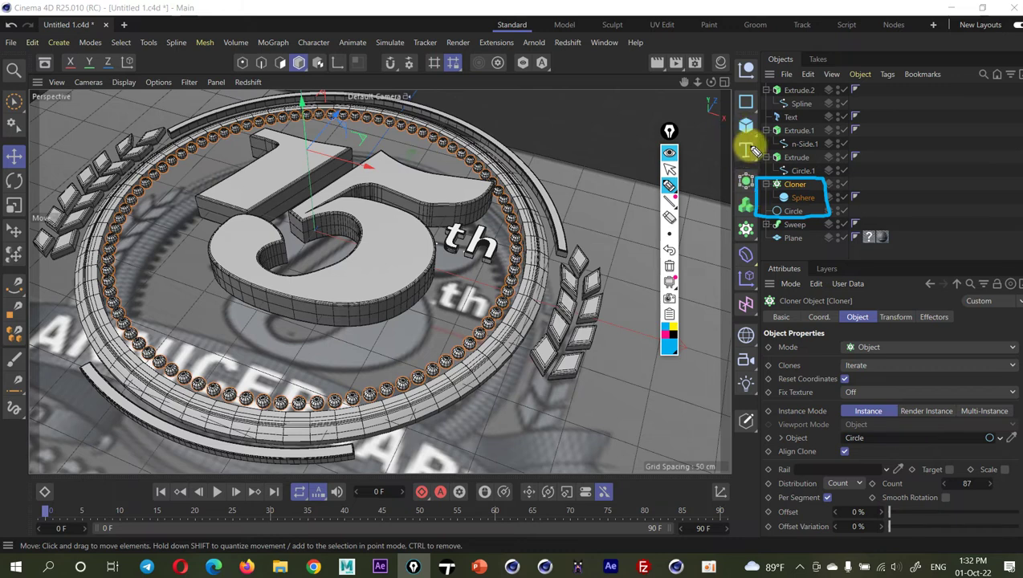
{"action": "left_click_drag", "start_coordinate": [778, 213], "coordinate": [827, 211]}
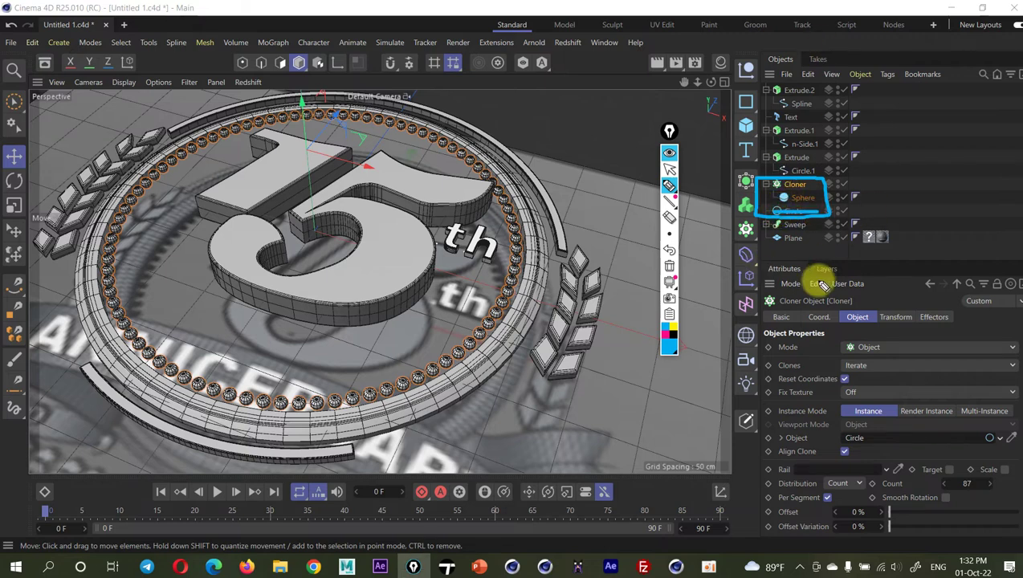
{"action": "left_click_drag", "start_coordinate": [781, 199], "coordinate": [818, 198]}
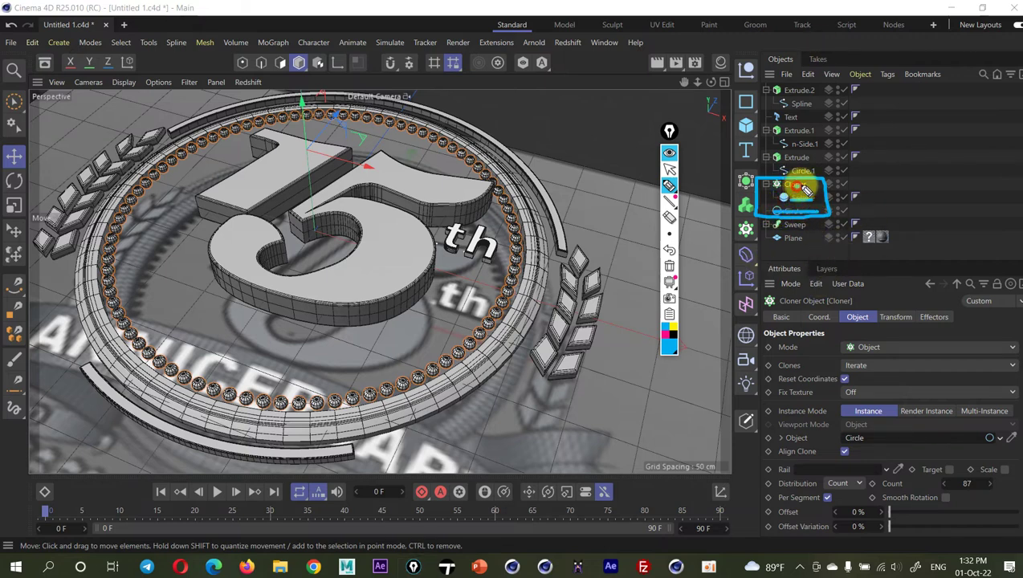
{"action": "left_click", "coordinate": [670, 155]}
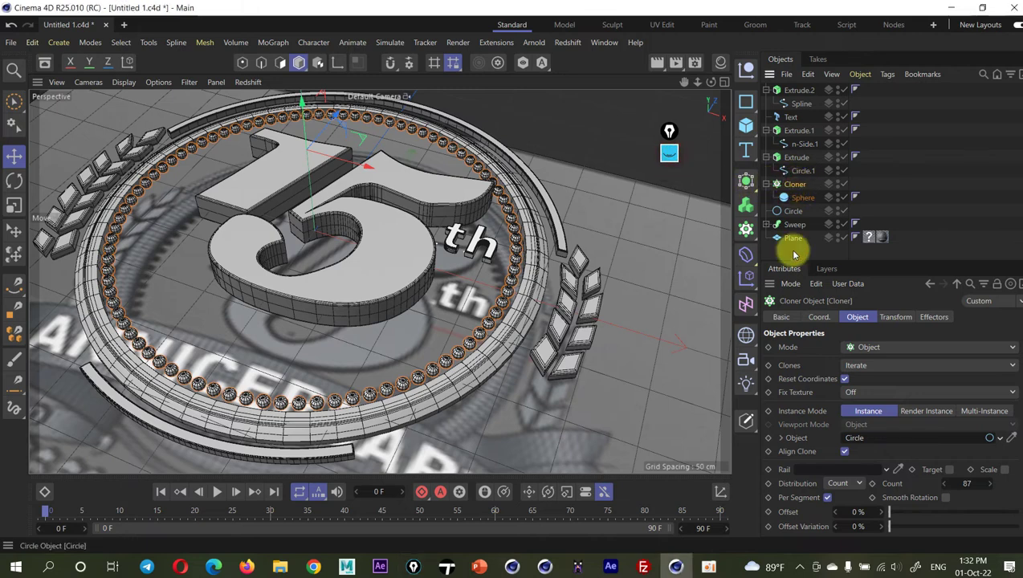
{"action": "left_click", "coordinate": [857, 320]}
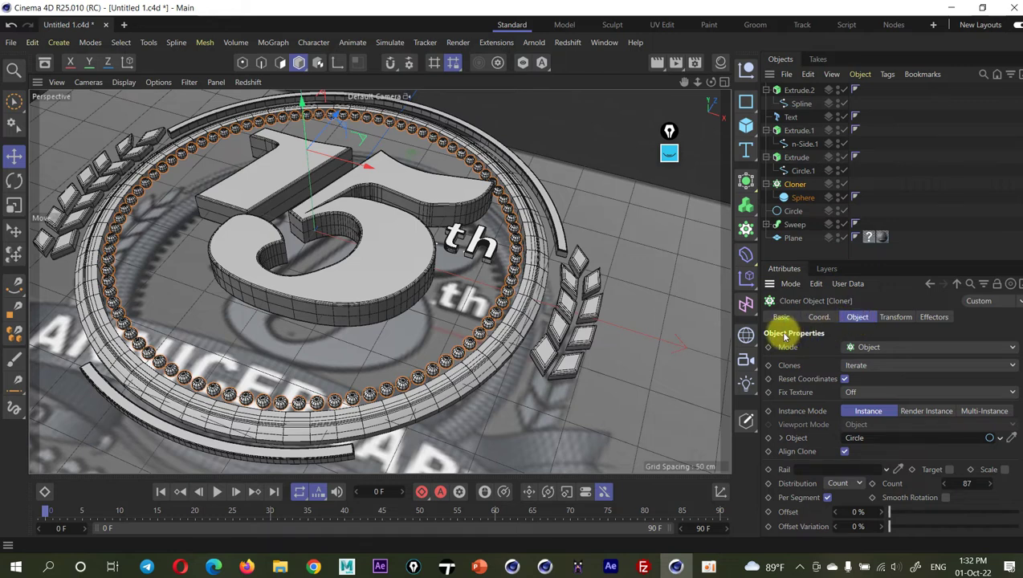
Try the Cloner in Grid mode with a changed count, then set Mode back to Object.
{"action": "left_click", "coordinate": [897, 347]}
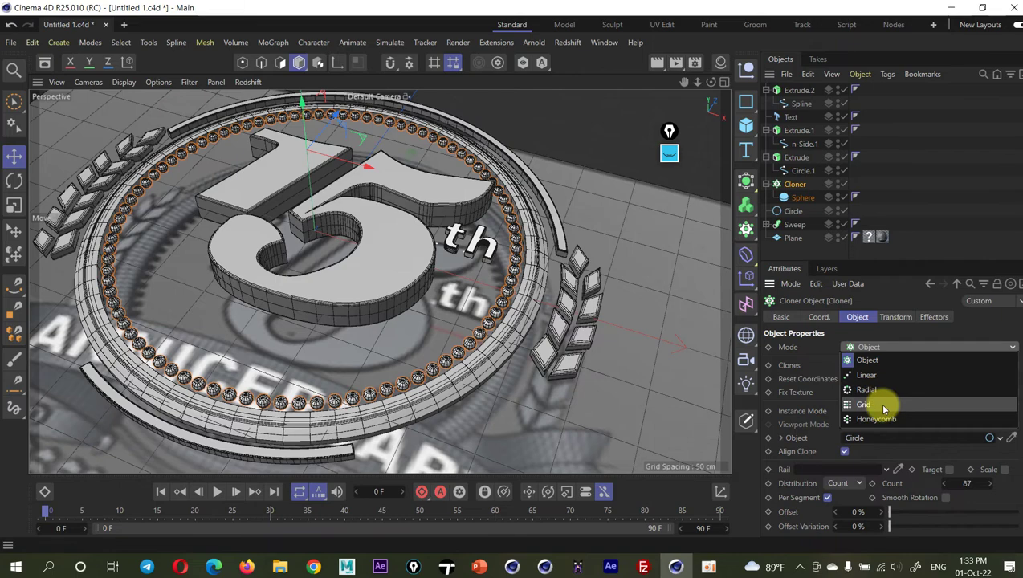
{"action": "left_click", "coordinate": [883, 405]}
{"action": "scroll", "coordinate": [448, 291], "scroll_direction": "down", "scroll_amount": 3}
{"action": "scroll", "coordinate": [448, 291], "scroll_direction": "down", "scroll_amount": 3}
{"action": "scroll", "coordinate": [448, 291], "scroll_direction": "up", "scroll_amount": 3}
{"action": "mouse_move", "coordinate": [877, 440]}
{"action": "left_mouse_down"}
{"action": "mouse_move", "coordinate": [883, 425]}
{"action": "mouse_move", "coordinate": [881, 451]}
{"action": "left_mouse_up"}
{"action": "mouse_move", "coordinate": [532, 330]}
{"action": "left_mouse_down", "text": "alt"}
{"action": "mouse_move", "coordinate": [498, 281]}
{"action": "mouse_move", "coordinate": [479, 303]}
{"action": "left_mouse_up", "text": "alt"}
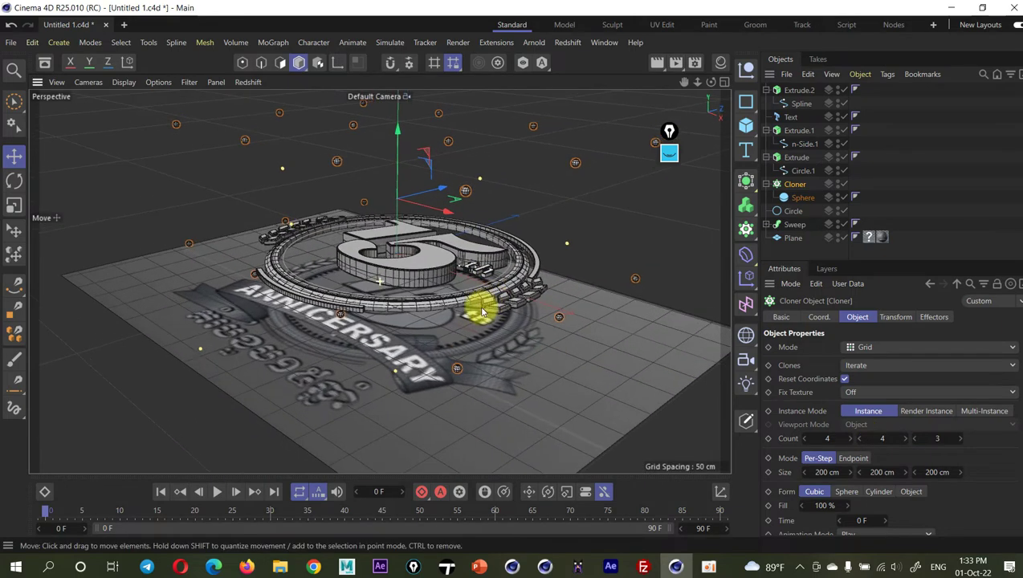
{"action": "left_click", "coordinate": [863, 355]}
{"action": "left_click", "coordinate": [869, 360]}
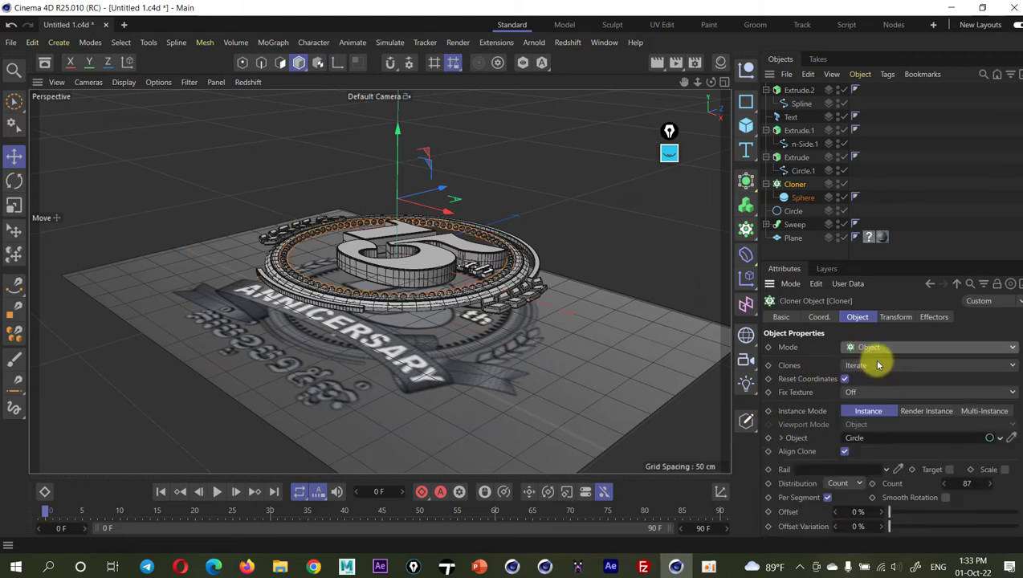
{"action": "left_click", "coordinate": [792, 213]}
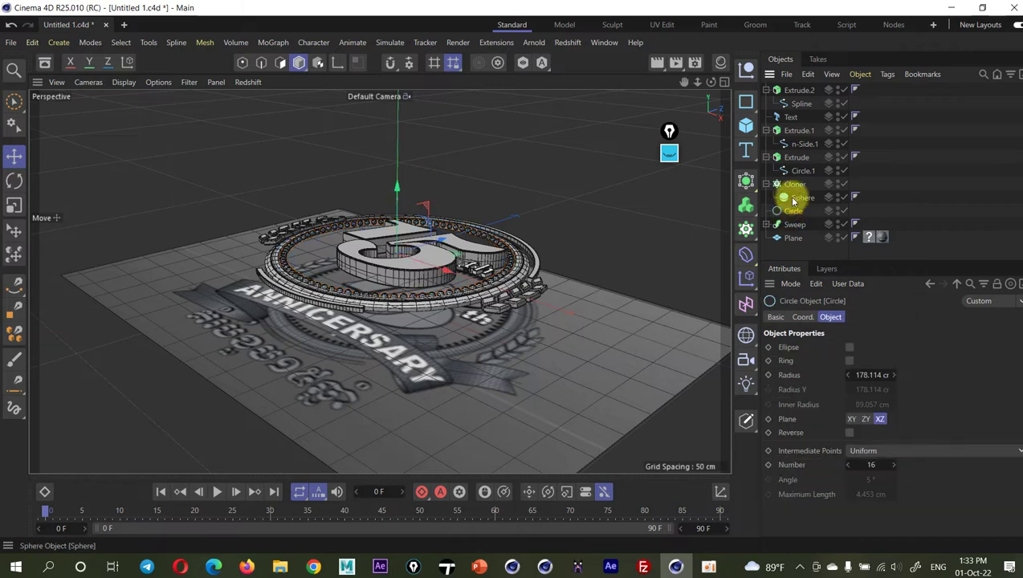
{"action": "left_click", "coordinate": [793, 186]}
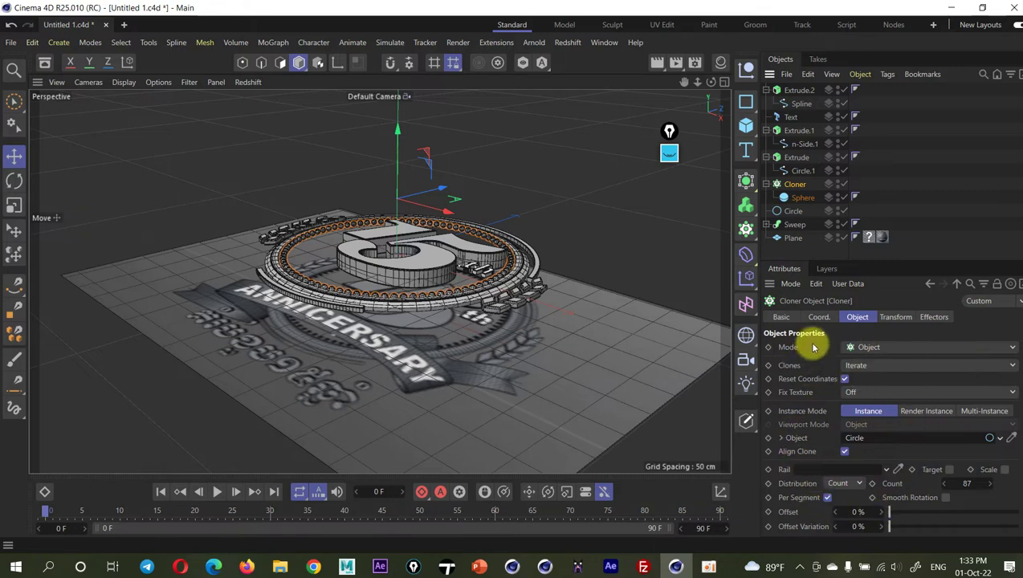
{"action": "left_click", "coordinate": [789, 211]}
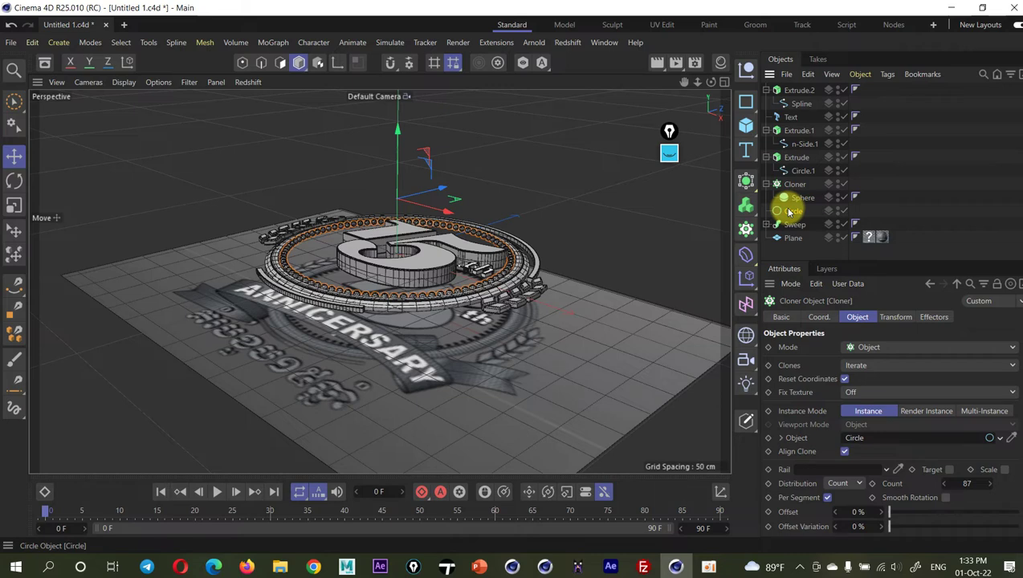
{"action": "left_click_drag", "start_coordinate": [789, 211], "coordinate": [855, 438]}
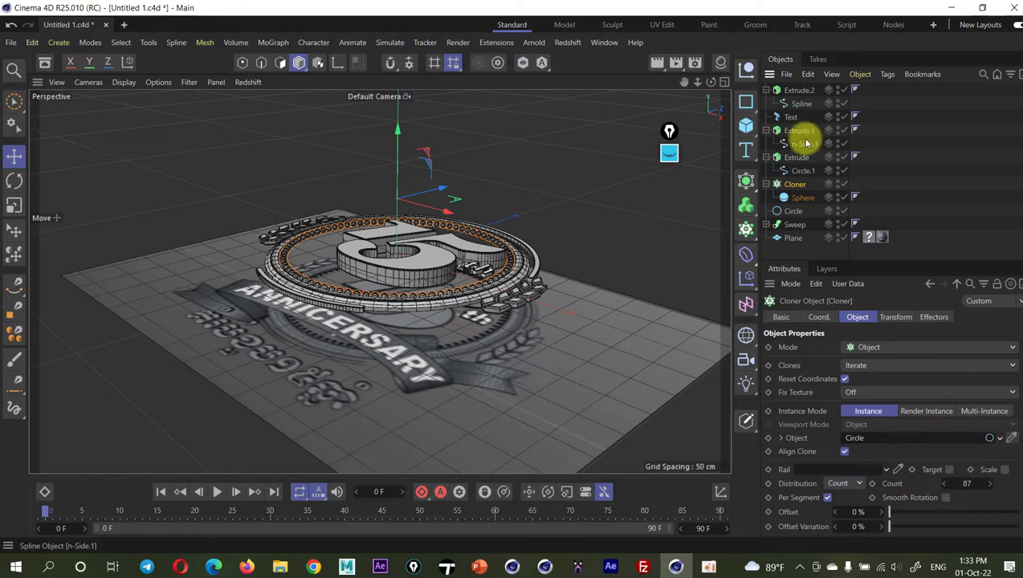
{"action": "double_click", "coordinate": [855, 11]}
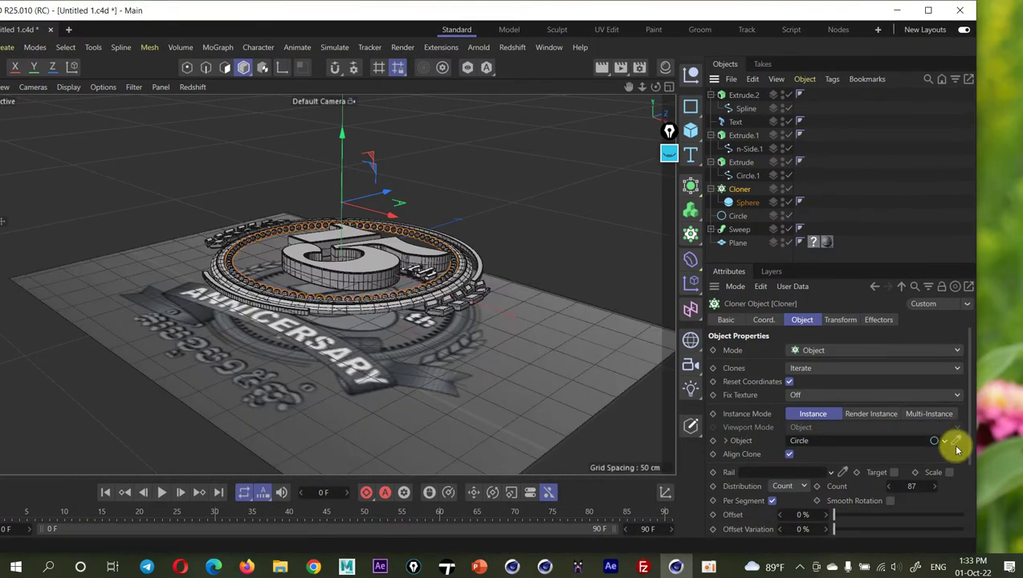
{"action": "left_click", "coordinate": [954, 442]}
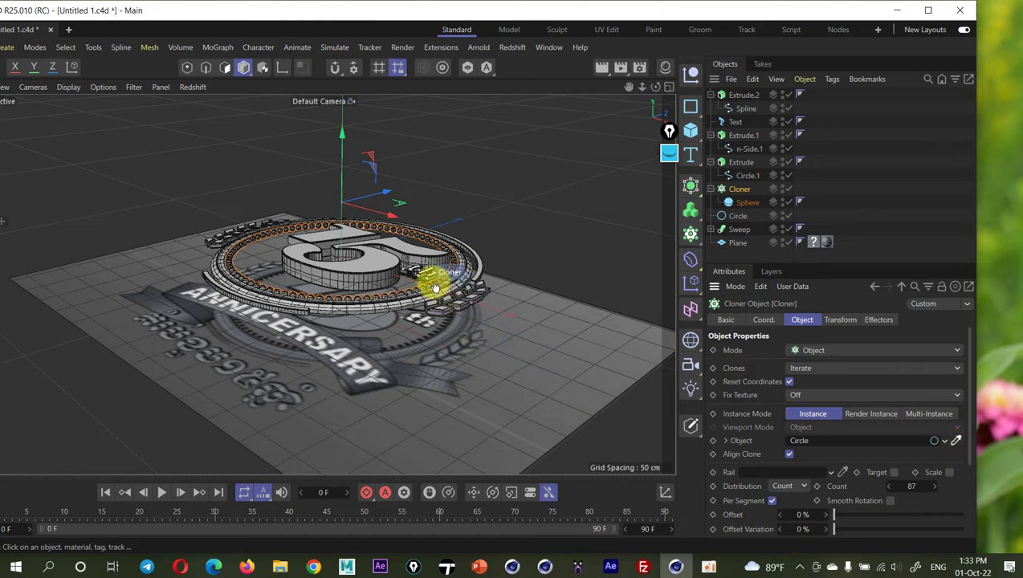
{"action": "left_click", "coordinate": [928, 10]}
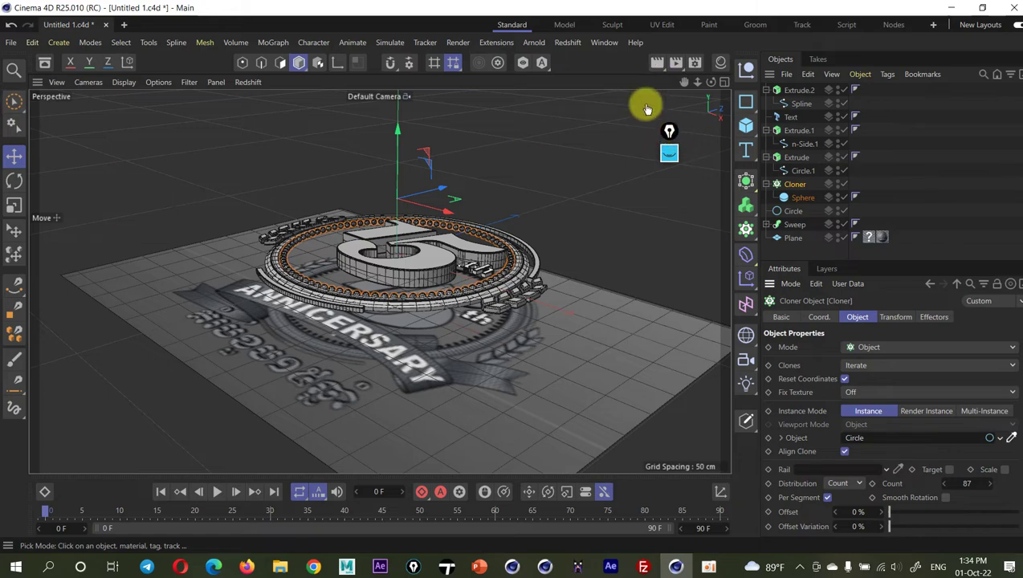
Switch to the four-view layout, maximize the Top view on the badge, and select Extrude.1.
{"action": "scroll", "coordinate": [486, 303], "scroll_direction": "up", "scroll_amount": 2}
{"action": "scroll", "coordinate": [547, 327], "scroll_direction": "up", "scroll_amount": 3}
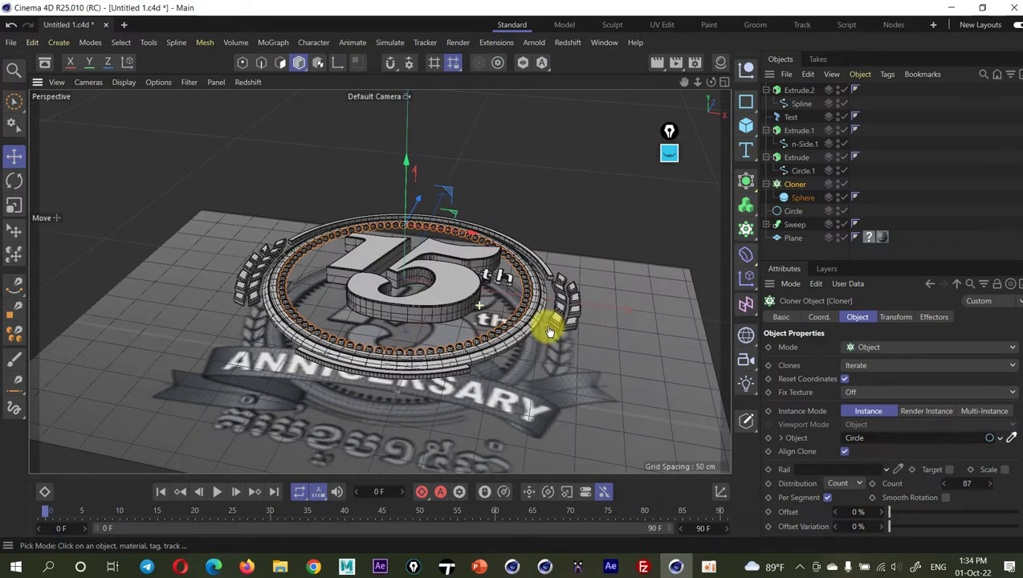
{"action": "scroll", "coordinate": [468, 297], "scroll_direction": "up", "scroll_amount": 2}
{"action": "scroll", "coordinate": [489, 287], "scroll_direction": "up", "scroll_amount": 2}
{"action": "mouse_move", "coordinate": [489, 287]}
{"action": "left_mouse_down", "text": "alt"}
{"action": "mouse_move", "coordinate": [514, 233]}
{"action": "mouse_move", "coordinate": [479, 239]}
{"action": "mouse_move", "coordinate": [491, 326]}
{"action": "left_mouse_up", "text": "alt"}
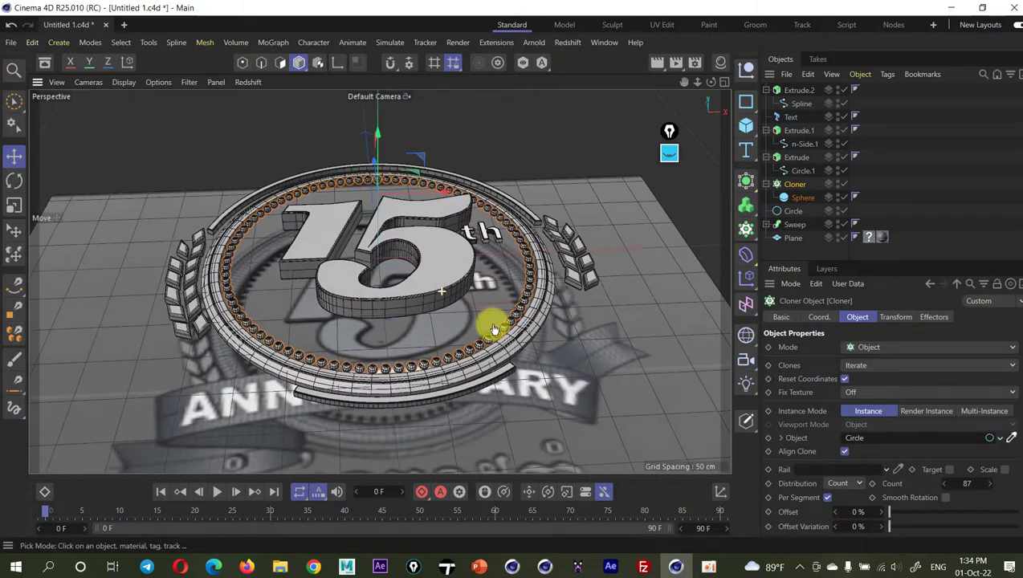
{"action": "left_click", "coordinate": [468, 222]}
{"action": "middle_click", "coordinate": [467, 222]}
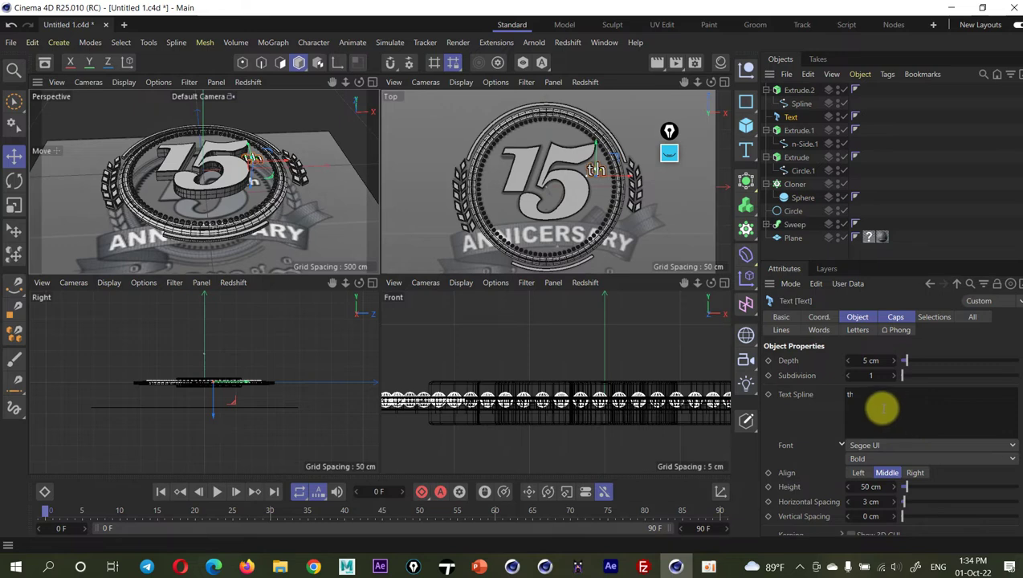
{"action": "middle_click", "coordinate": [524, 226]}
{"action": "mouse_move", "coordinate": [463, 292]}
{"action": "left_mouse_down", "text": "alt"}
{"action": "mouse_move", "coordinate": [495, 229]}
{"action": "mouse_move", "coordinate": [479, 326]}
{"action": "left_mouse_up", "text": "alt"}
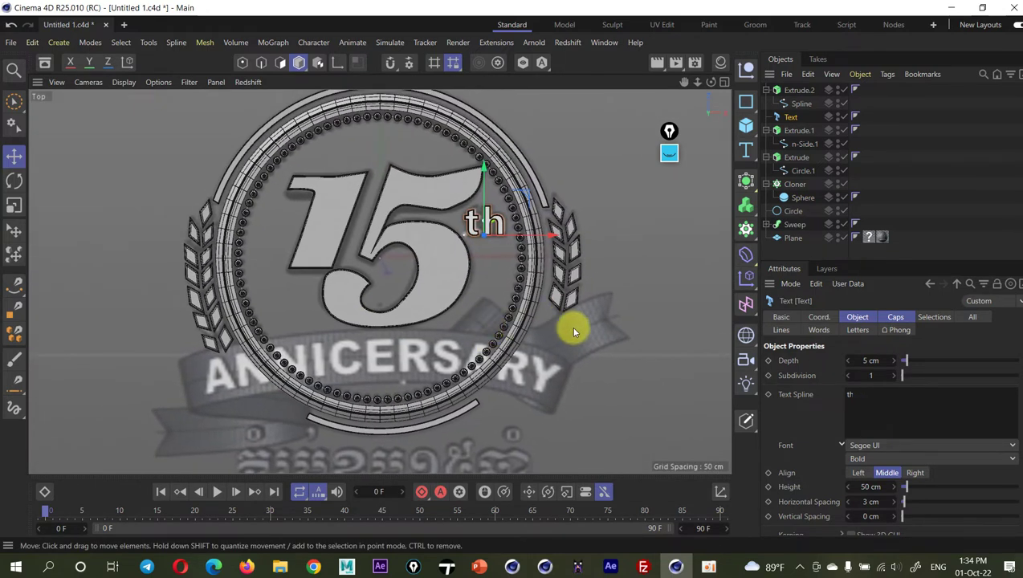
{"action": "left_click", "coordinate": [572, 259]}
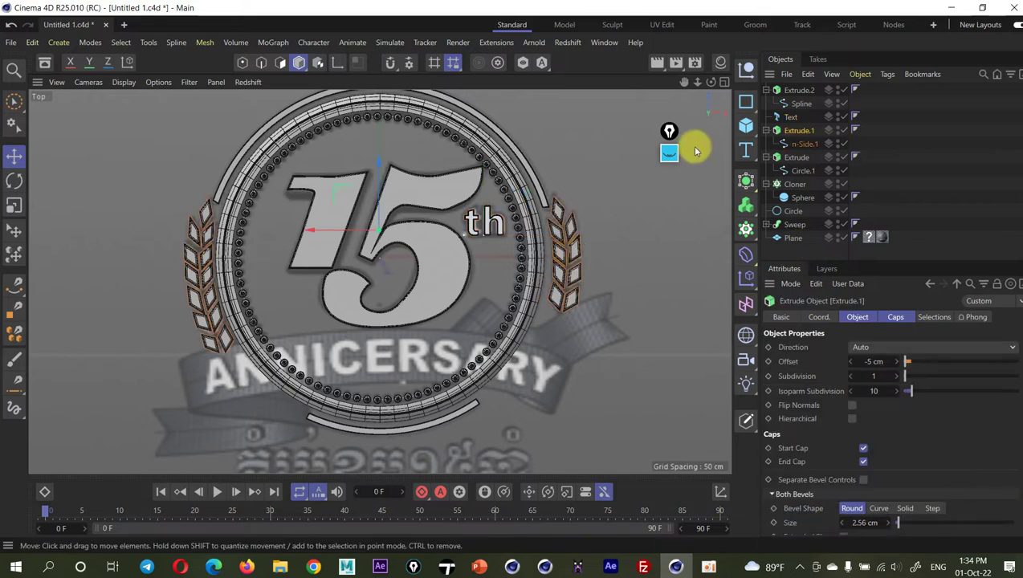
Clear the annotation and select the n-Side.1 leaf spline in Points mode.
{"action": "left_click", "coordinate": [669, 152]}
{"action": "left_click", "coordinate": [670, 266]}
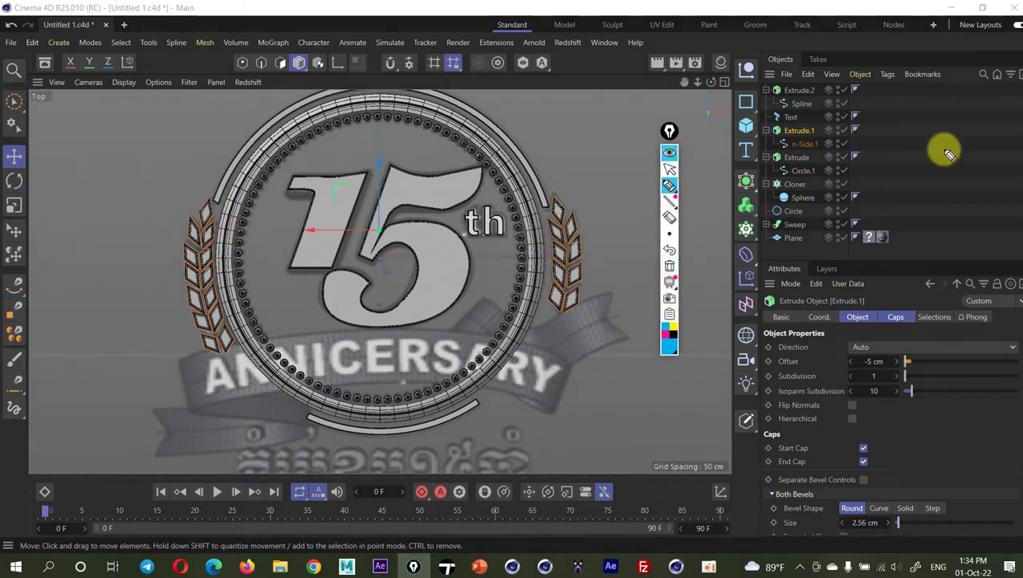
{"action": "left_click", "coordinate": [664, 144]}
{"action": "left_click", "coordinate": [801, 144]}
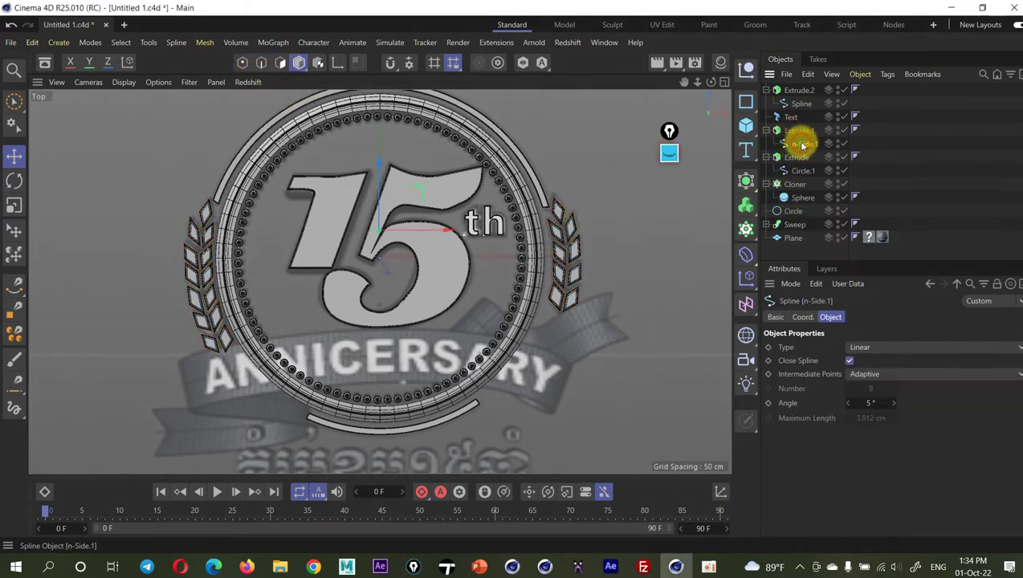
{"action": "left_click", "coordinate": [242, 63]}
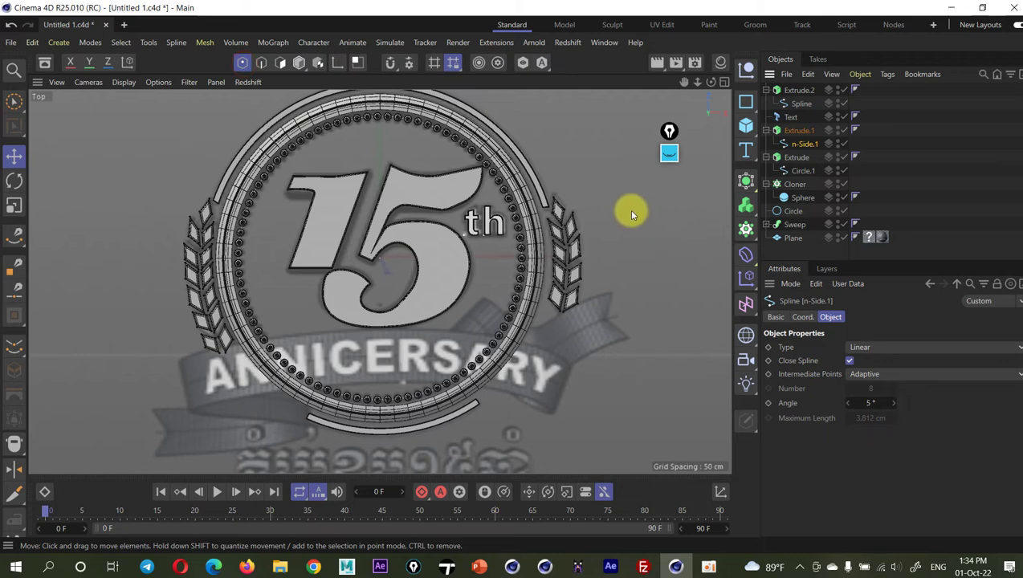
Switch to Rectangle Selection and box-select the n-Side.1 points.
{"action": "key", "text": "9"}
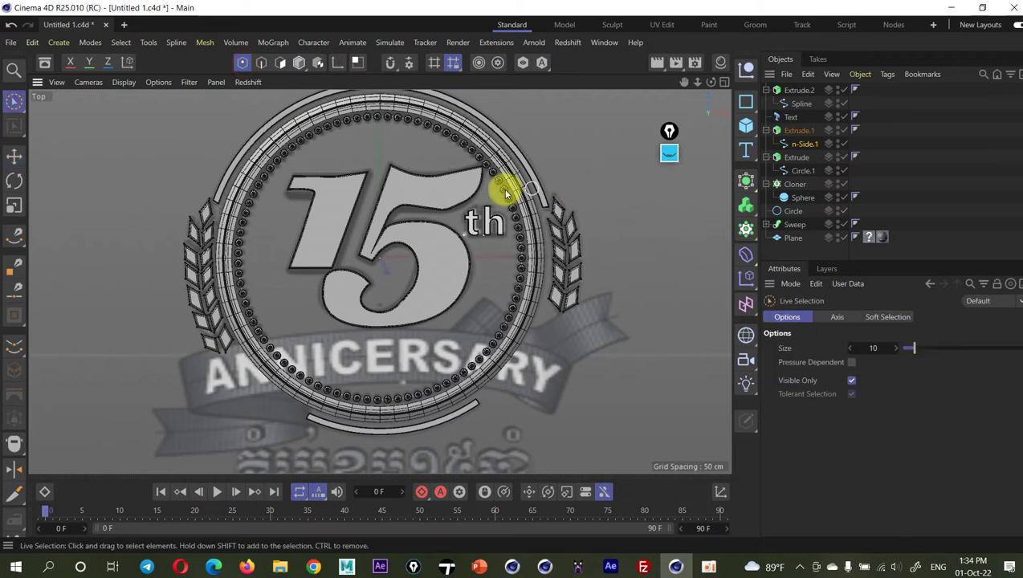
{"action": "left_click", "coordinate": [16, 102]}
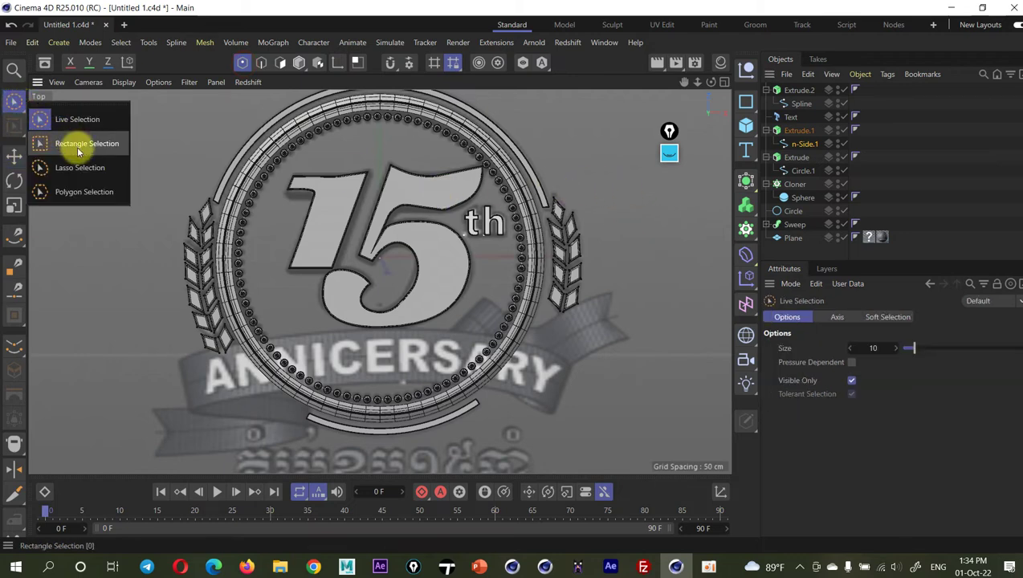
{"action": "left_click", "coordinate": [77, 145]}
{"action": "mouse_move", "coordinate": [624, 180]}
{"action": "left_mouse_down"}
{"action": "mouse_move", "coordinate": [567, 235]}
{"action": "mouse_move", "coordinate": [529, 341]}
{"action": "left_mouse_up"}
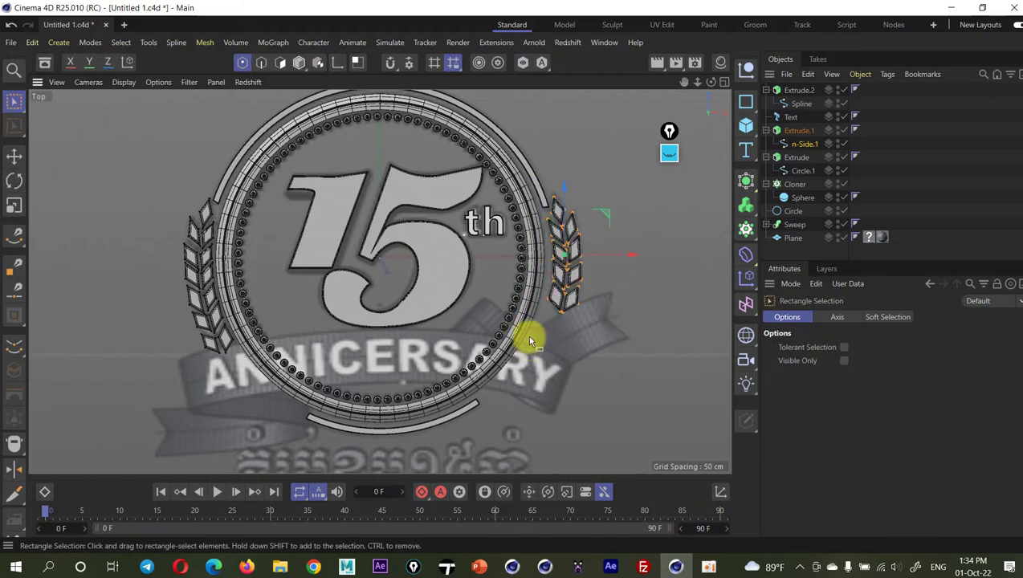
Switch to Move, select Extrude.1, and bring up the Create > Generator list.
{"action": "left_click", "coordinate": [14, 156]}
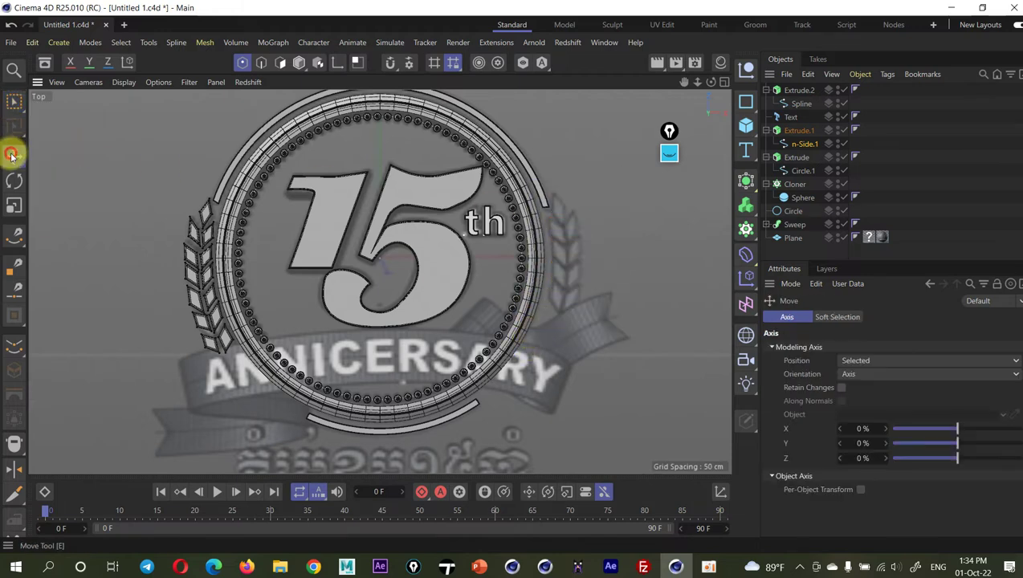
{"action": "left_click", "coordinate": [797, 133]}
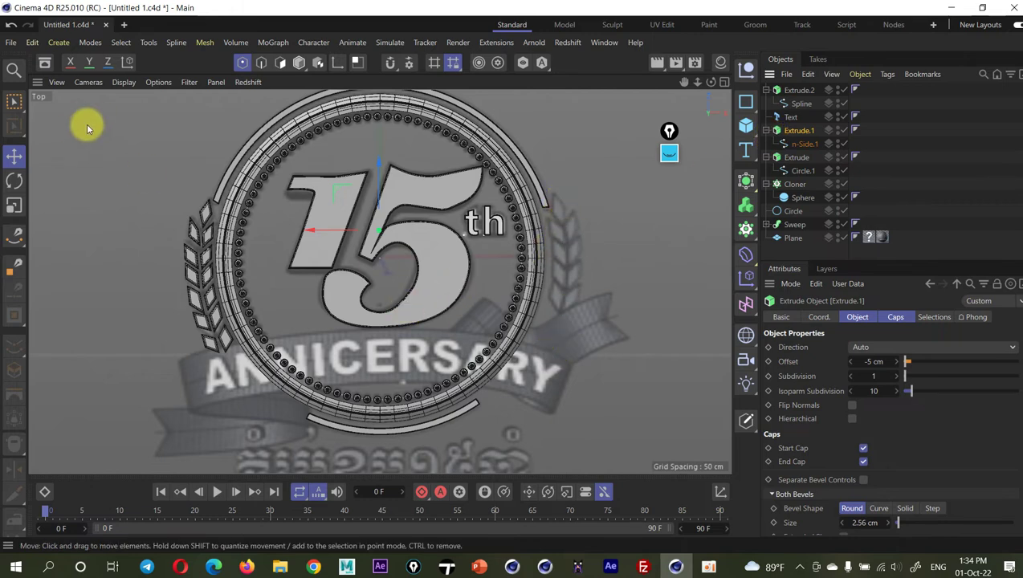
{"action": "left_click", "coordinate": [59, 41]}
{"action": "mouse_move", "coordinate": [80, 117]}
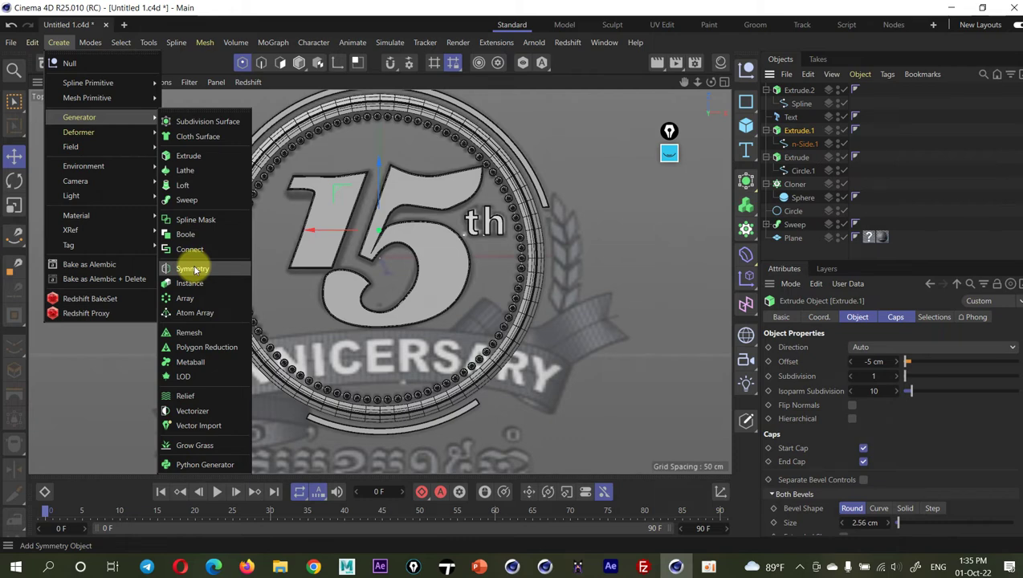
{"action": "left_click", "coordinate": [195, 269]}
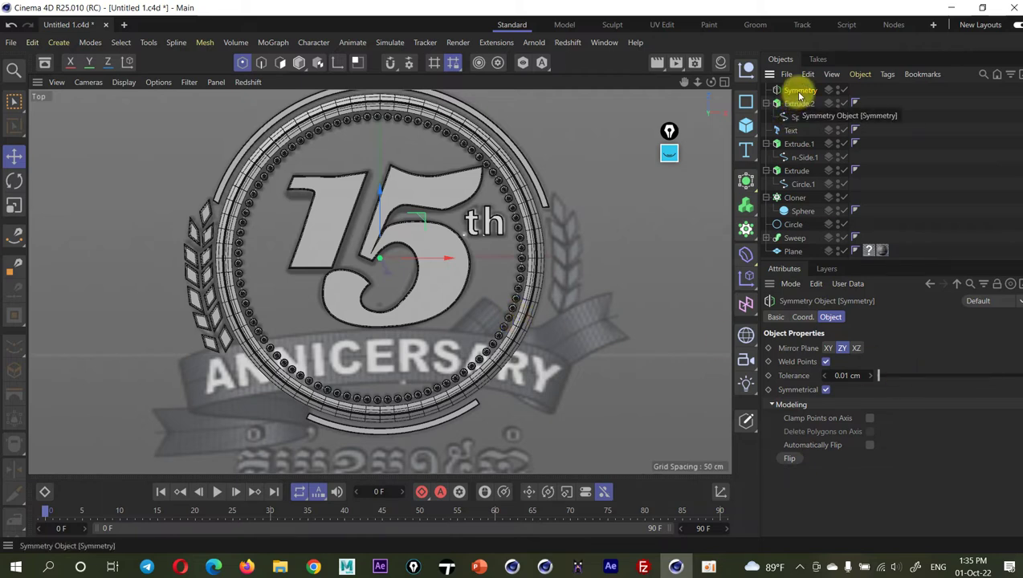
{"action": "key", "text": "Delete"}
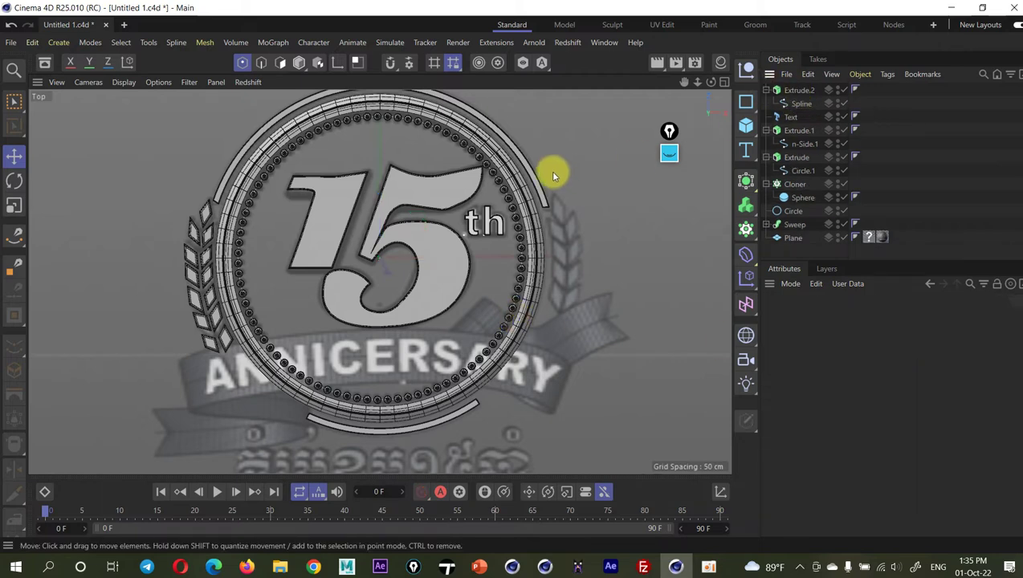
{"action": "left_click", "coordinate": [520, 254]}
{"action": "left_click", "coordinate": [509, 248]}
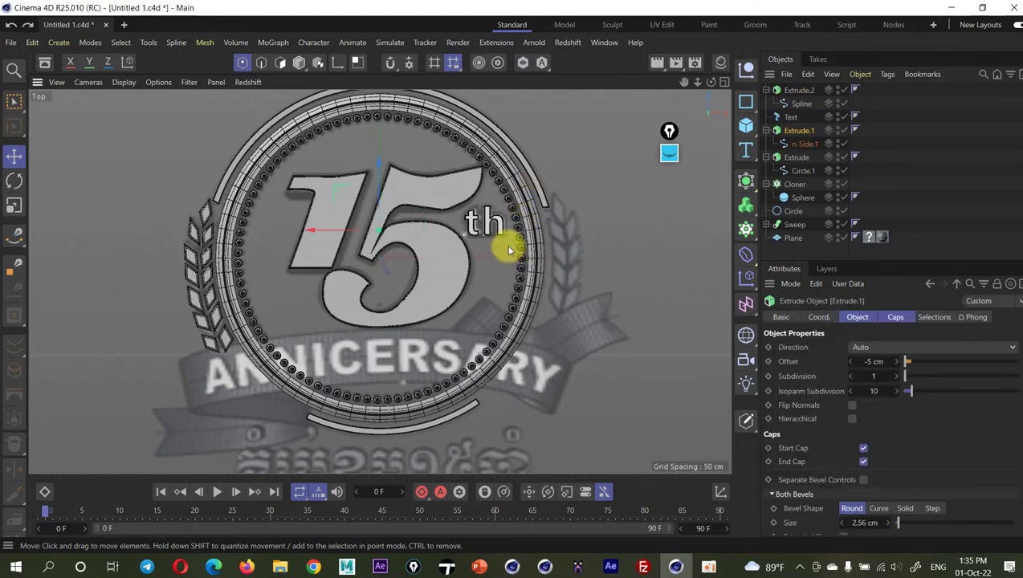
{"action": "left_click", "coordinate": [511, 247]}
{"action": "middle_click", "coordinate": [482, 273]}
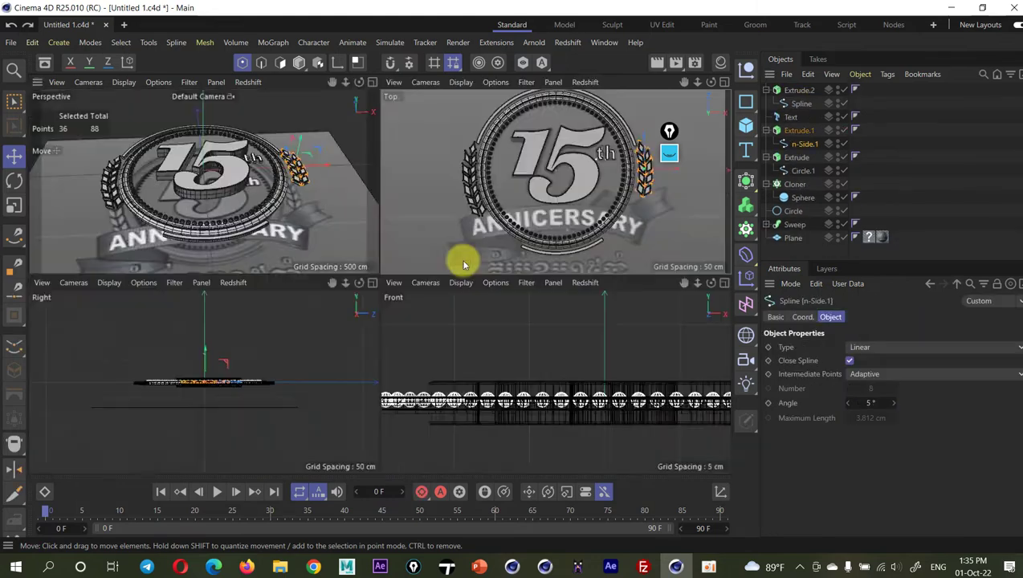
{"action": "middle_click", "coordinate": [263, 201]}
{"action": "mouse_move", "coordinate": [263, 201]}
{"action": "left_mouse_down", "text": "alt"}
{"action": "mouse_move", "coordinate": [427, 285]}
{"action": "mouse_move", "coordinate": [419, 310]}
{"action": "left_mouse_up", "text": "alt"}
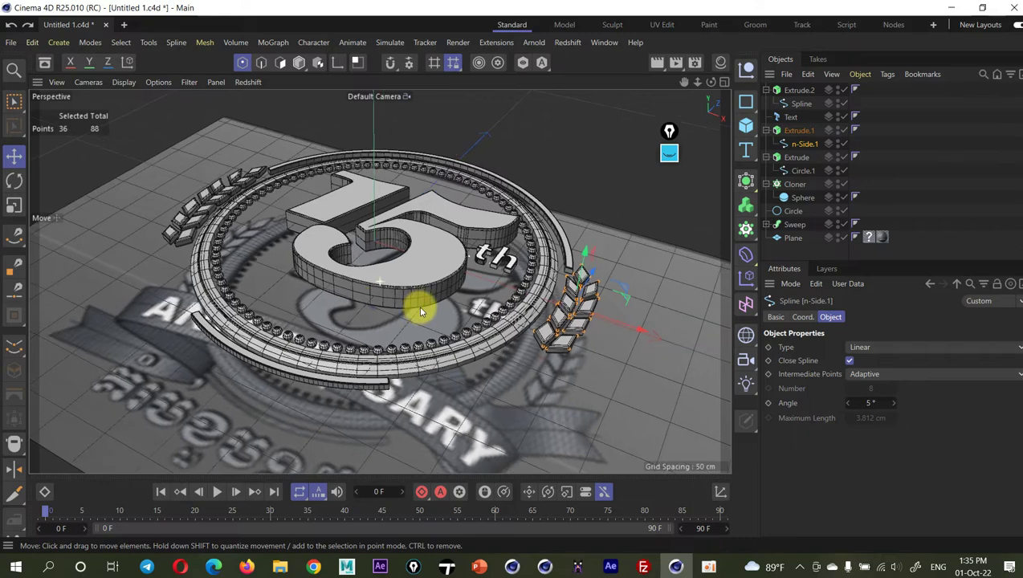
{"action": "left_click", "coordinate": [592, 200]}
{"action": "left_click_drag", "start_coordinate": [591, 201], "coordinate": [579, 243], "text": "alt"}
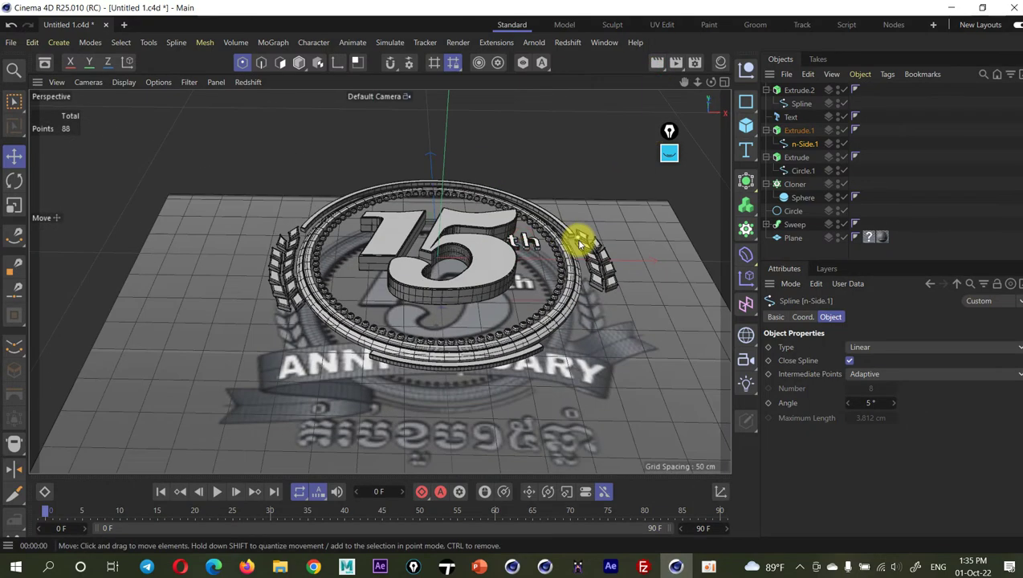
{"action": "mouse_move", "coordinate": [569, 276]}
{"action": "left_mouse_down", "text": "alt"}
{"action": "mouse_move", "coordinate": [532, 276]}
{"action": "mouse_move", "coordinate": [451, 306]}
{"action": "mouse_move", "coordinate": [548, 262]}
{"action": "mouse_move", "coordinate": [560, 241]}
{"action": "mouse_move", "coordinate": [390, 298]}
{"action": "mouse_move", "coordinate": [420, 284]}
{"action": "mouse_move", "coordinate": [406, 297]}
{"action": "mouse_move", "coordinate": [433, 321]}
{"action": "mouse_move", "coordinate": [508, 322]}
{"action": "mouse_move", "coordinate": [438, 317]}
{"action": "mouse_move", "coordinate": [459, 304]}
{"action": "left_mouse_up", "text": "alt"}
{"action": "middle_click", "coordinate": [466, 303]}
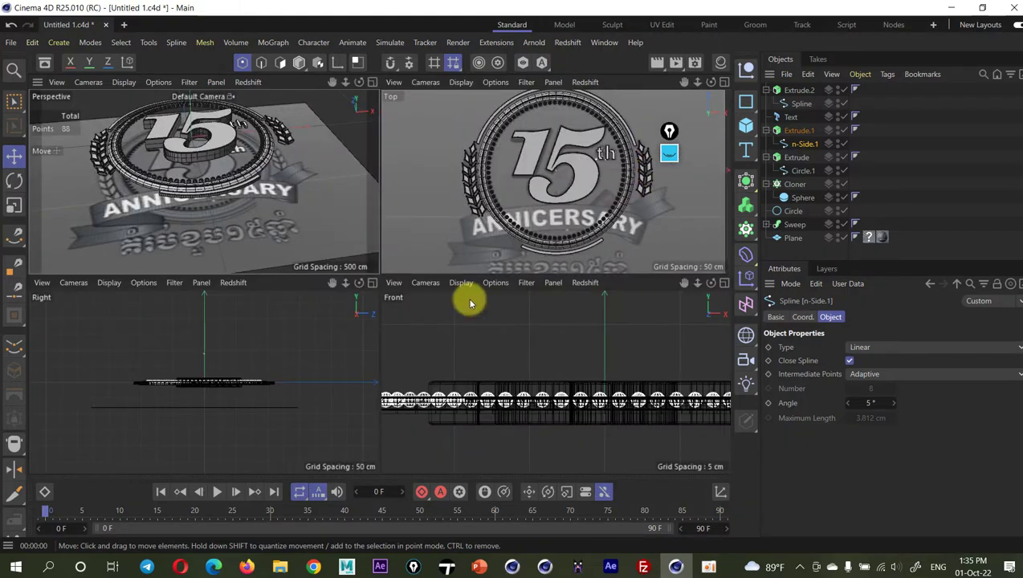
{"action": "middle_click", "coordinate": [271, 229]}
{"action": "middle_click", "coordinate": [423, 271]}
{"action": "middle_click", "coordinate": [571, 228]}
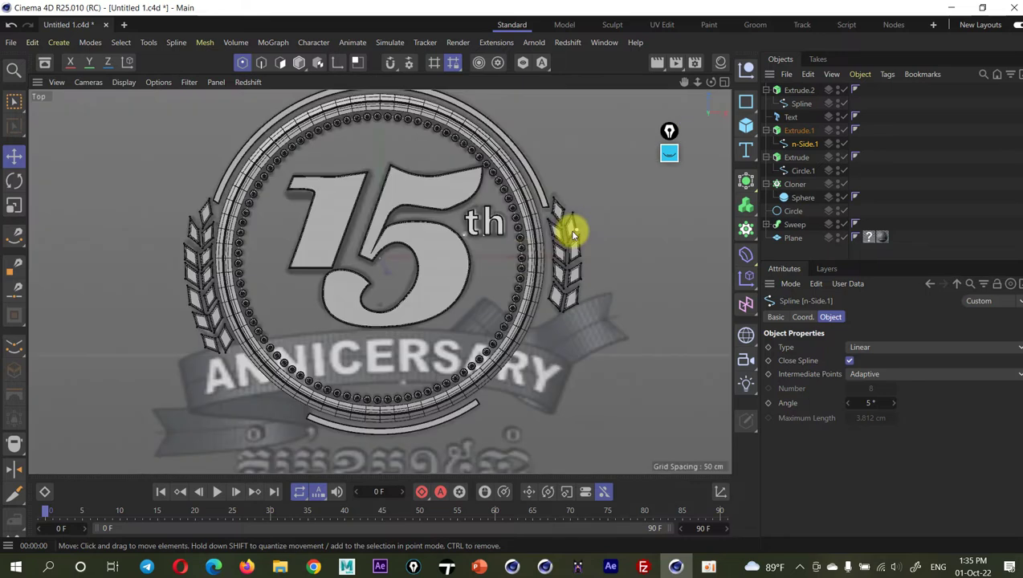
{"action": "middle_click_drag", "start_coordinate": [569, 230], "coordinate": [457, 235], "text": "alt"}
{"action": "middle_click_drag", "start_coordinate": [449, 288], "coordinate": [455, 300], "text": "alt"}
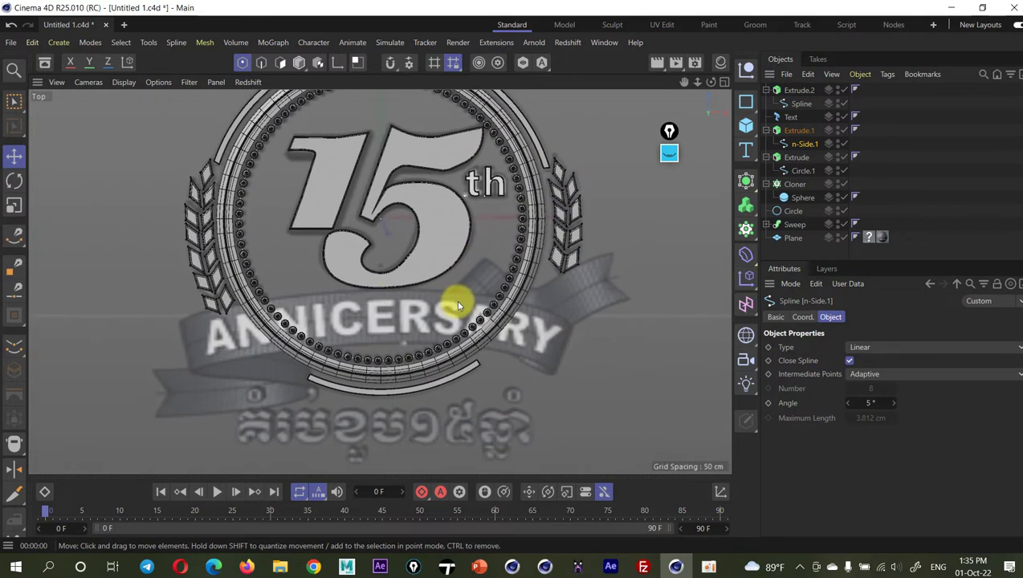
{"action": "left_click", "coordinate": [297, 62]}
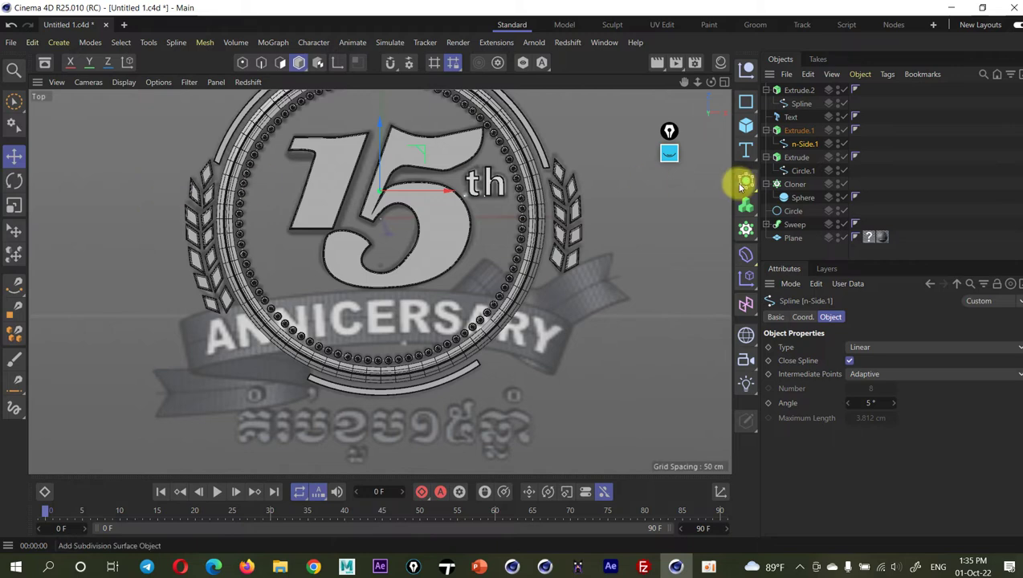
{"action": "left_click", "coordinate": [668, 153]}
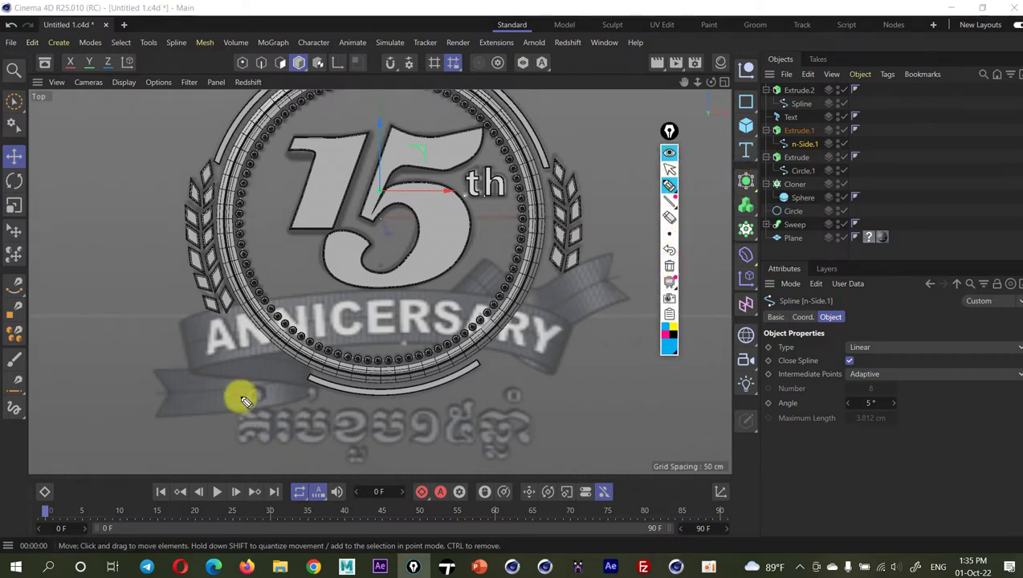
{"action": "mouse_move", "coordinate": [161, 389]}
{"action": "left_mouse_down"}
{"action": "mouse_move", "coordinate": [207, 360]}
{"action": "mouse_move", "coordinate": [584, 277]}
{"action": "left_mouse_up"}
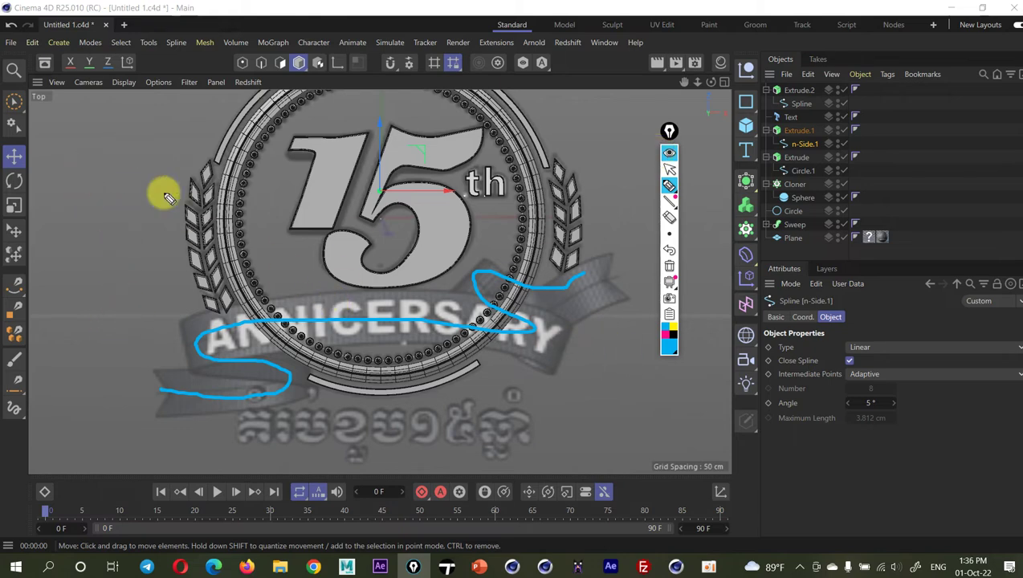
{"action": "mouse_move", "coordinate": [110, 122]}
{"action": "left_mouse_down"}
{"action": "mouse_move", "coordinate": [113, 179]}
{"action": "mouse_move", "coordinate": [504, 178]}
{"action": "left_mouse_up"}
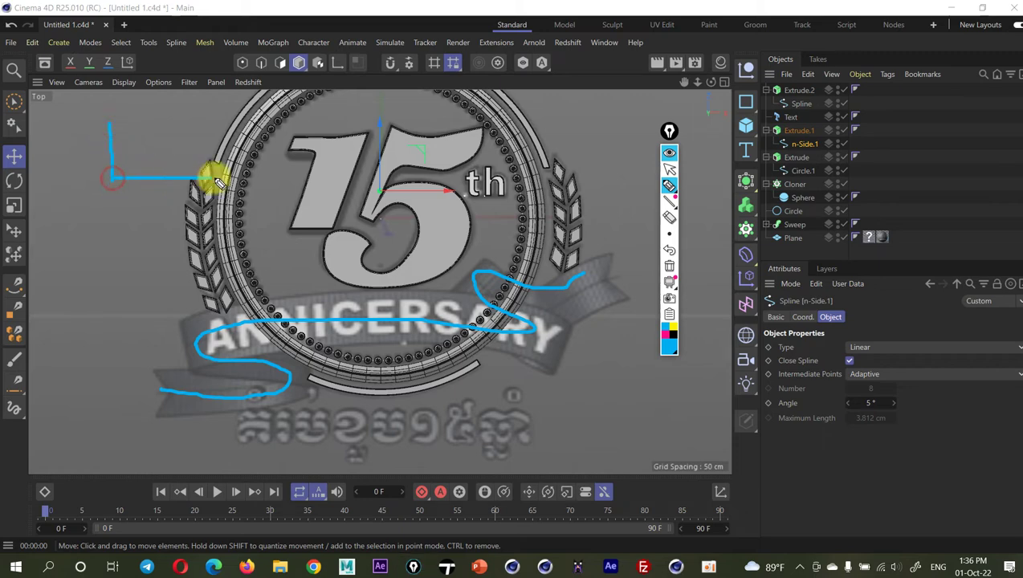
{"action": "mouse_move", "coordinate": [115, 134]}
{"action": "left_mouse_down"}
{"action": "mouse_move", "coordinate": [498, 132]}
{"action": "mouse_move", "coordinate": [506, 183]}
{"action": "left_mouse_up"}
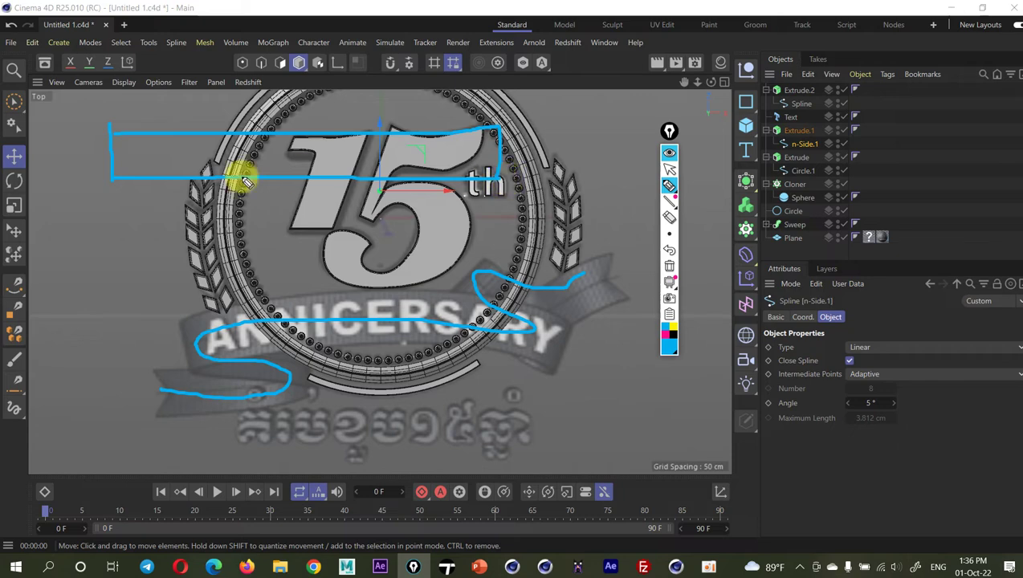
{"action": "left_click_drag", "start_coordinate": [114, 153], "coordinate": [518, 155]}
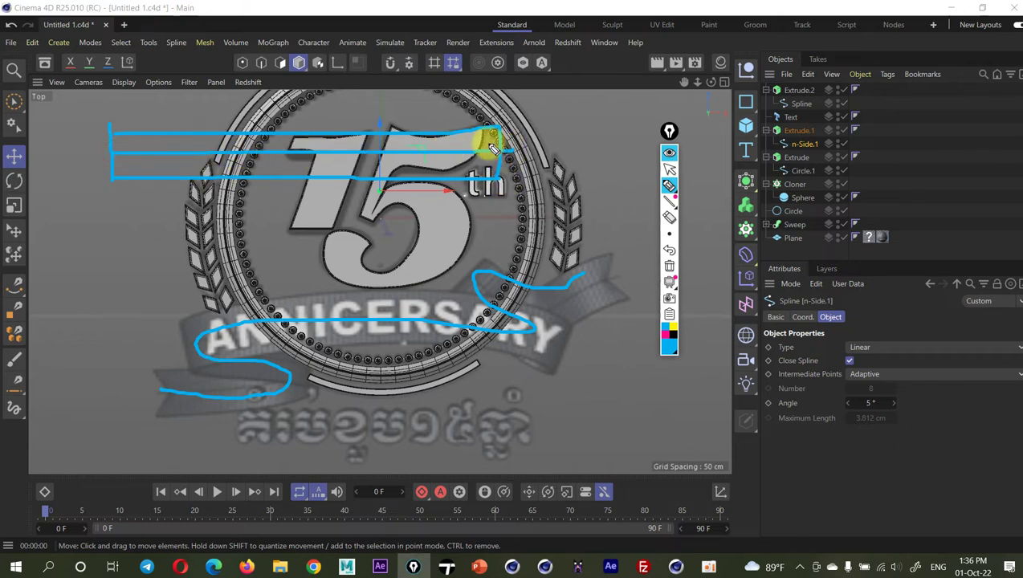
{"action": "left_click", "coordinate": [666, 337]}
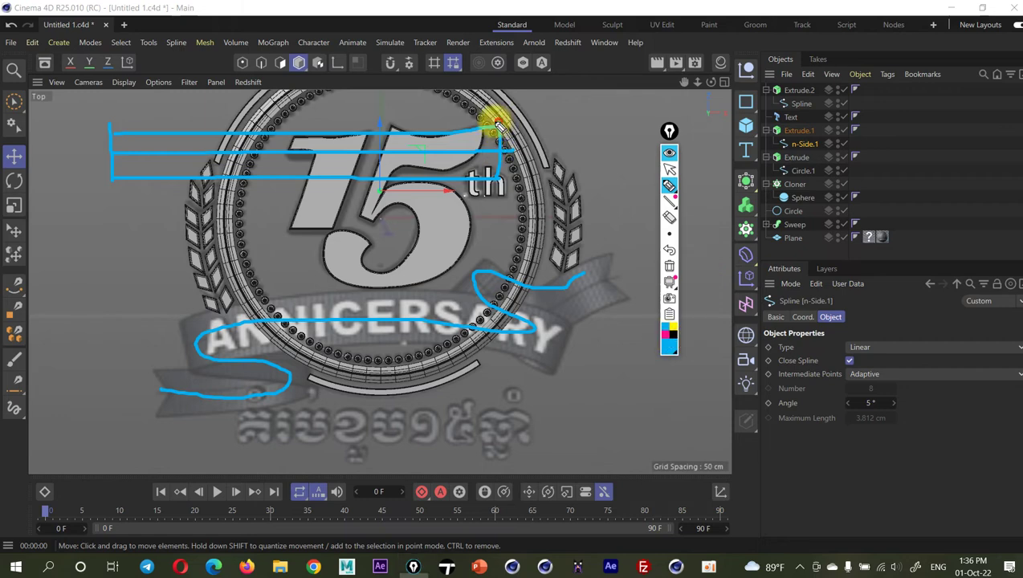
{"action": "left_click_drag", "start_coordinate": [500, 122], "coordinate": [497, 154]}
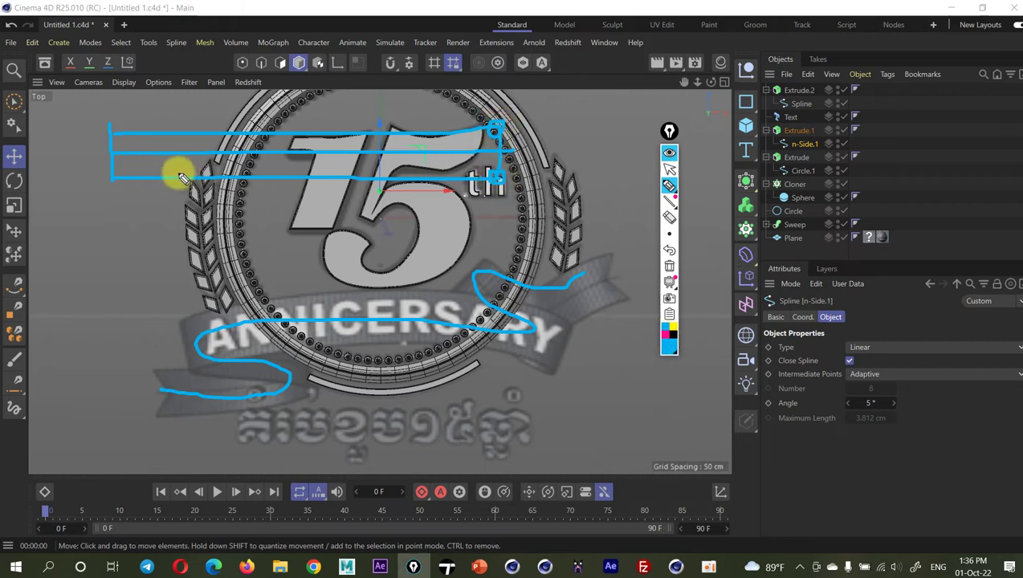
{"action": "mouse_move", "coordinate": [108, 180]}
{"action": "left_mouse_down"}
{"action": "mouse_move", "coordinate": [115, 137]}
{"action": "mouse_move", "coordinate": [82, 109]}
{"action": "mouse_move", "coordinate": [114, 154]}
{"action": "mouse_move", "coordinate": [80, 171]}
{"action": "mouse_move", "coordinate": [127, 173]}
{"action": "left_mouse_up"}
{"action": "left_click_drag", "start_coordinate": [507, 135], "coordinate": [503, 177]}
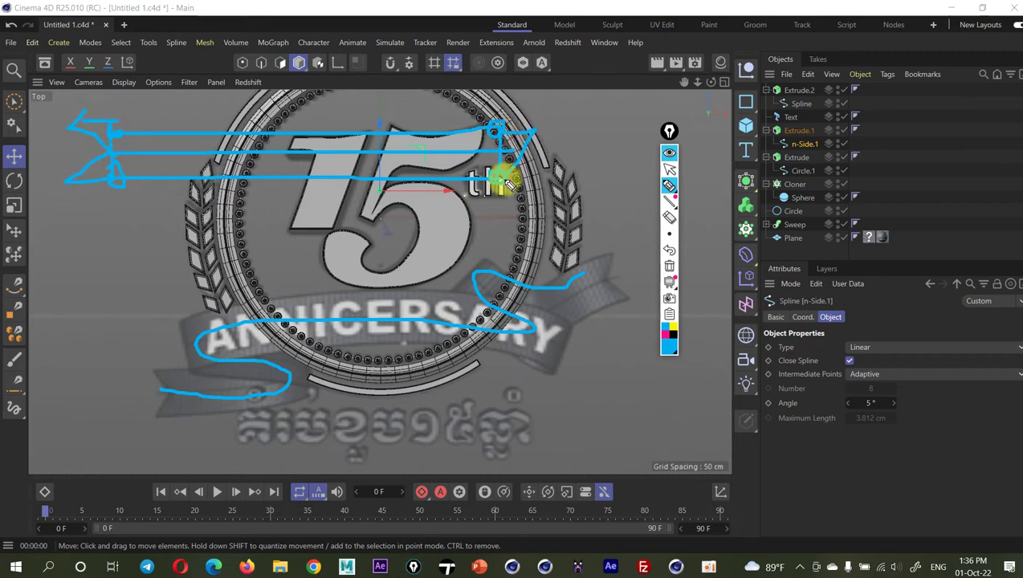
{"action": "left_click", "coordinate": [666, 344]}
{"action": "left_click_drag", "start_coordinate": [132, 129], "coordinate": [133, 175]}
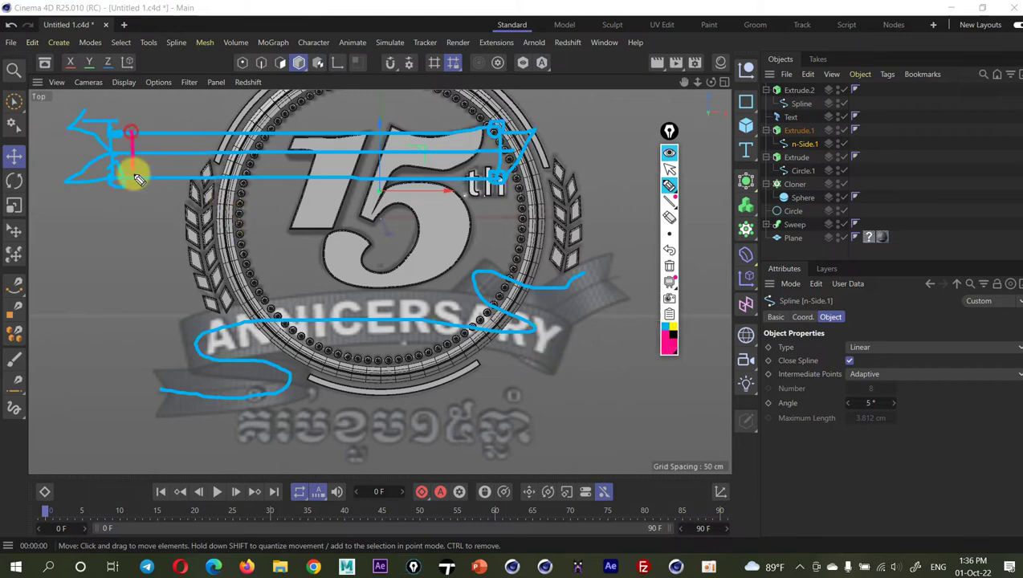
{"action": "left_click_drag", "start_coordinate": [160, 131], "coordinate": [156, 175]}
{"action": "mouse_move", "coordinate": [174, 130]}
{"action": "left_mouse_down"}
{"action": "mouse_move", "coordinate": [171, 175]}
{"action": "mouse_move", "coordinate": [195, 175]}
{"action": "left_mouse_up"}
{"action": "mouse_move", "coordinate": [236, 133]}
{"action": "left_mouse_down"}
{"action": "mouse_move", "coordinate": [232, 175]}
{"action": "mouse_move", "coordinate": [251, 168]}
{"action": "left_mouse_up"}
{"action": "left_click_drag", "start_coordinate": [306, 148], "coordinate": [304, 177]}
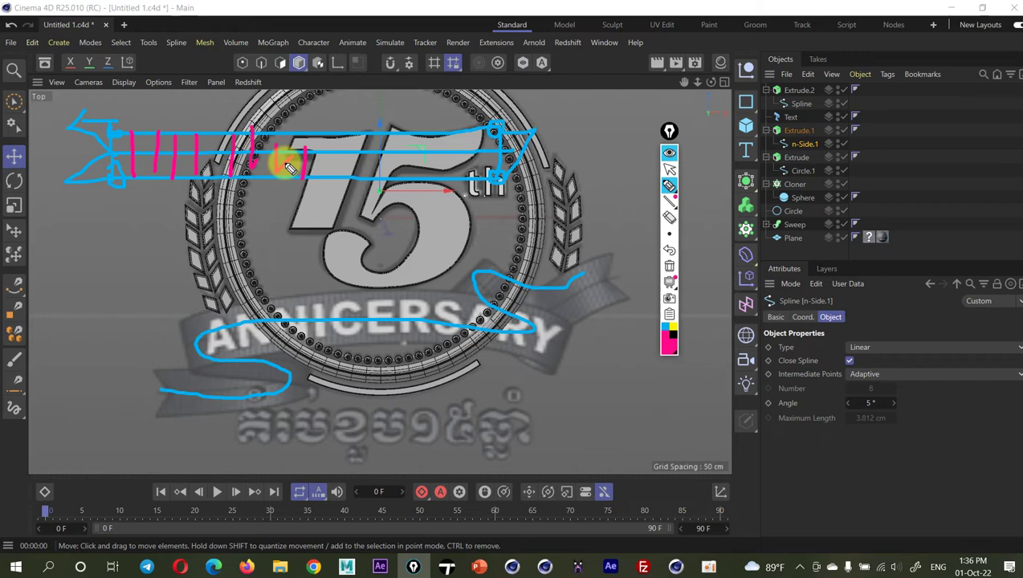
{"action": "left_click_drag", "start_coordinate": [289, 167], "coordinate": [304, 153]}
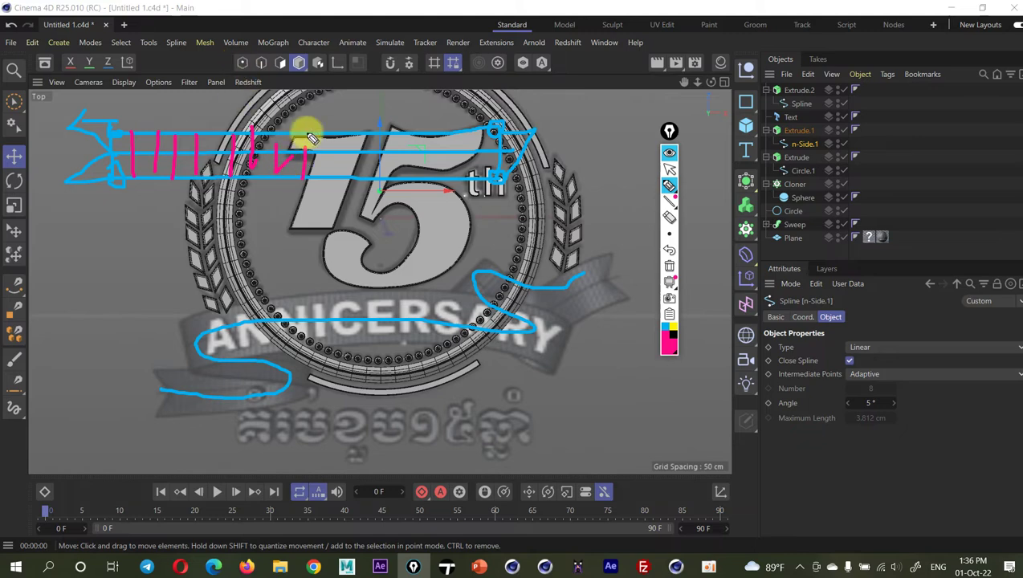
{"action": "left_click", "coordinate": [669, 158]}
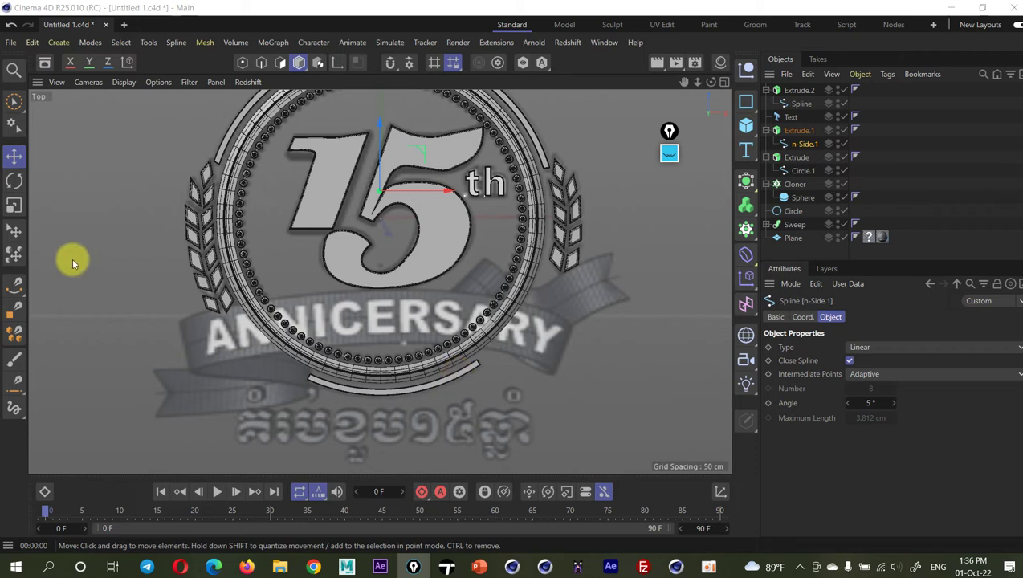
{"action": "left_click", "coordinate": [14, 285]}
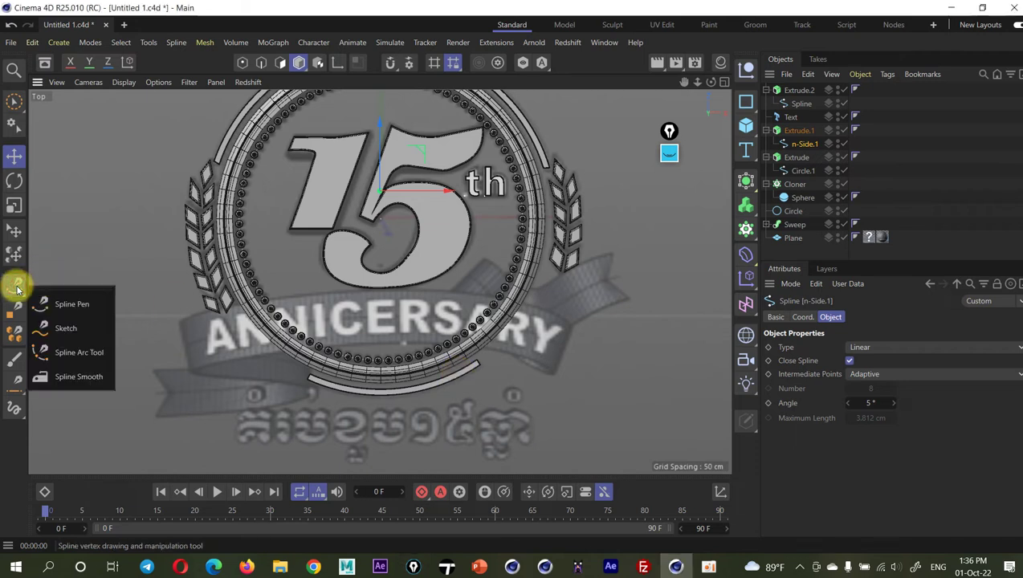
In Top view, draw a curving Bezier path across the banner that ends past its right tail.
{"action": "left_click", "coordinate": [81, 312]}
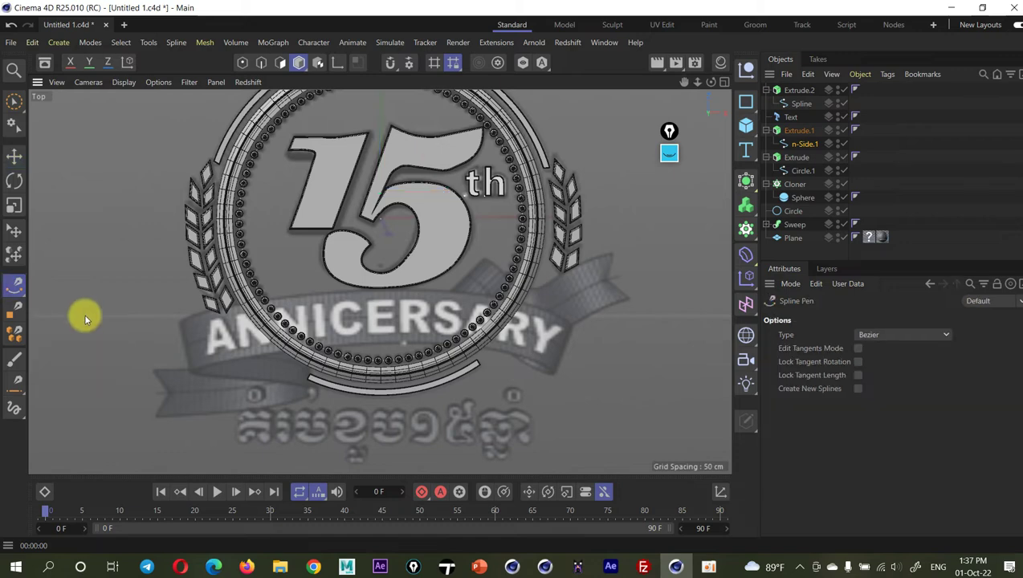
{"action": "left_click", "coordinate": [168, 392]}
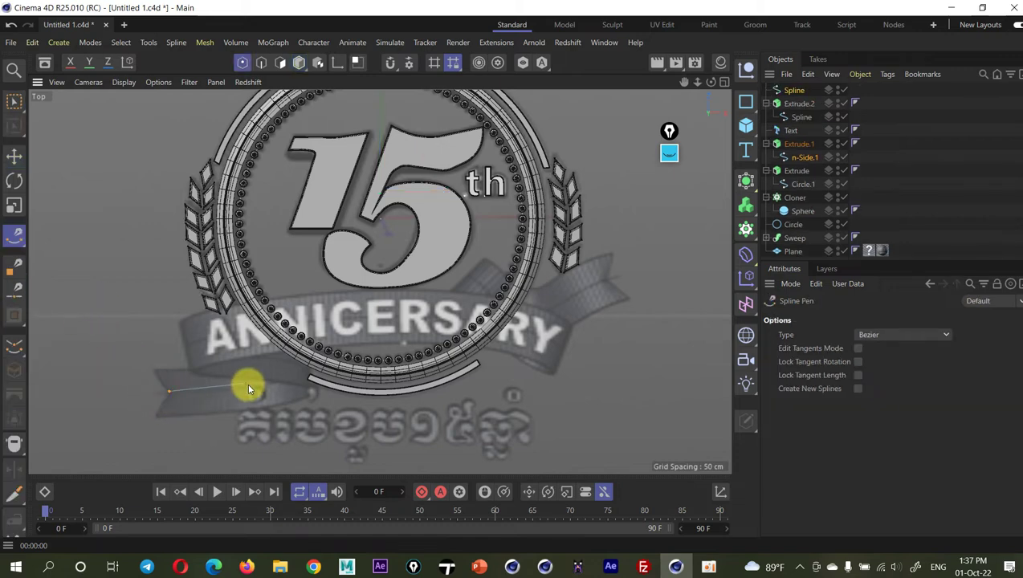
{"action": "left_click", "coordinate": [284, 380]}
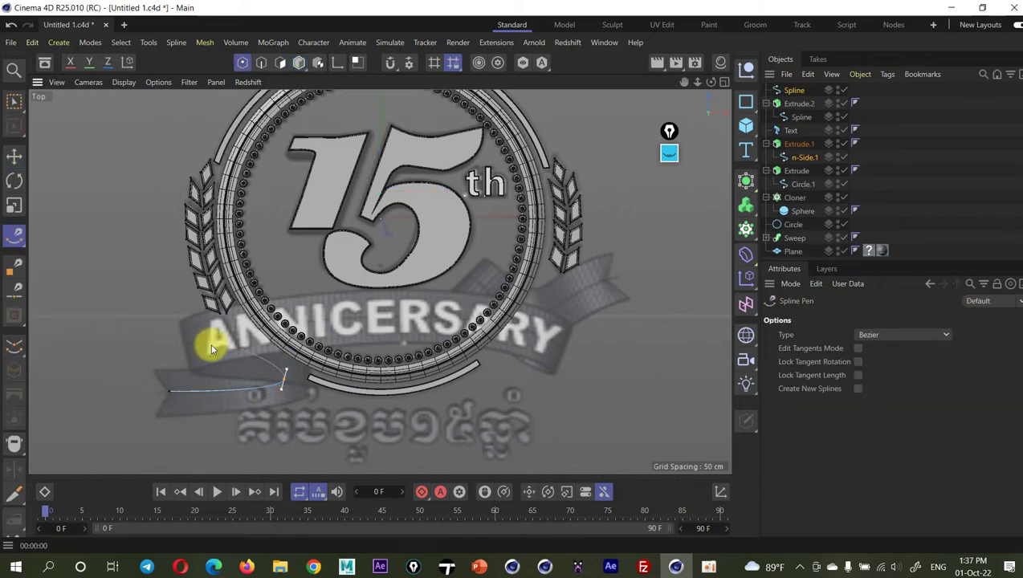
{"action": "left_click_drag", "start_coordinate": [205, 366], "coordinate": [176, 343]}
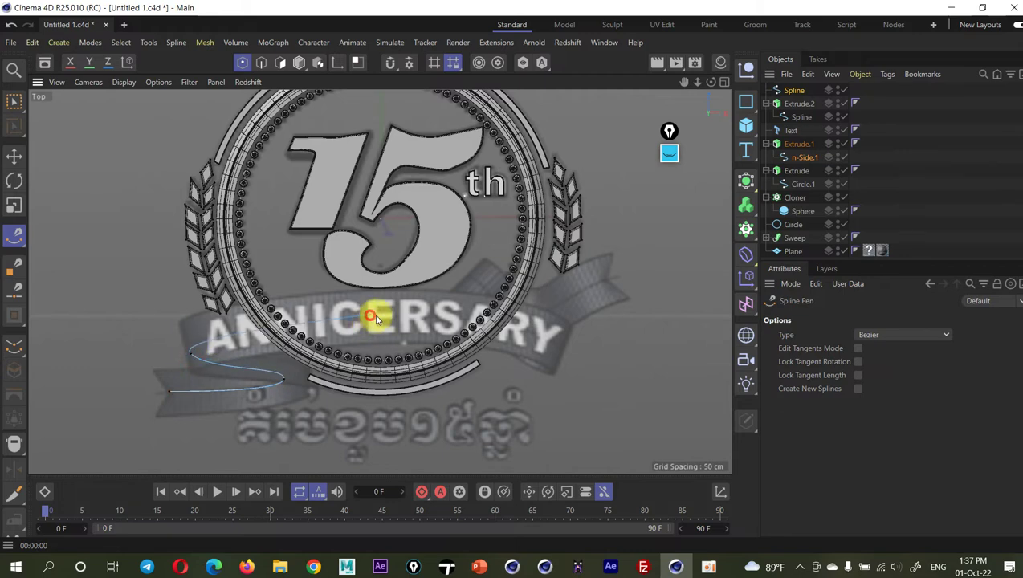
{"action": "left_click", "coordinate": [562, 349]}
{"action": "mouse_move", "coordinate": [470, 298]}
{"action": "left_mouse_down"}
{"action": "mouse_move", "coordinate": [478, 269]}
{"action": "mouse_move", "coordinate": [605, 281]}
{"action": "left_mouse_up"}
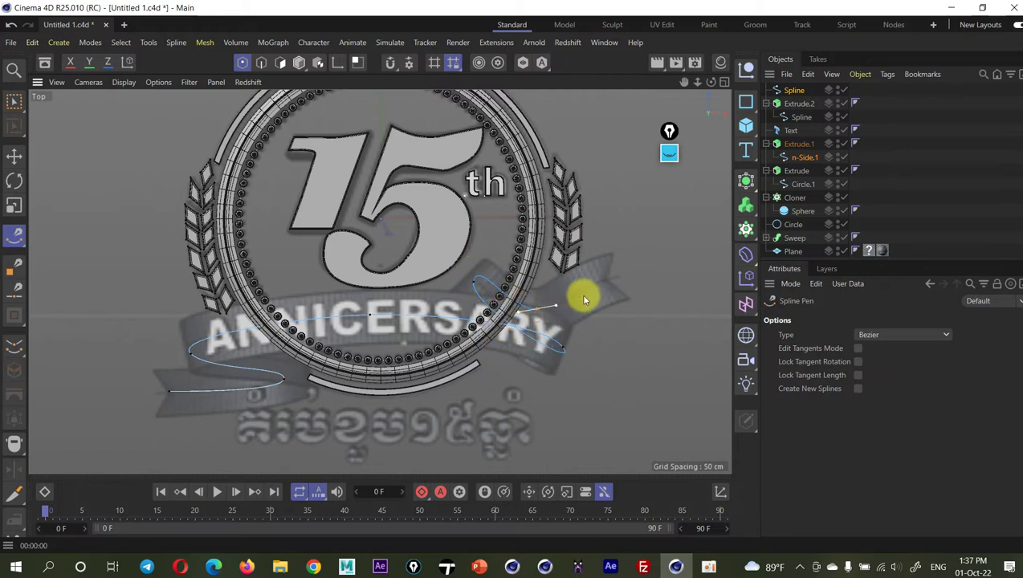
{"action": "left_click", "coordinate": [605, 281]}
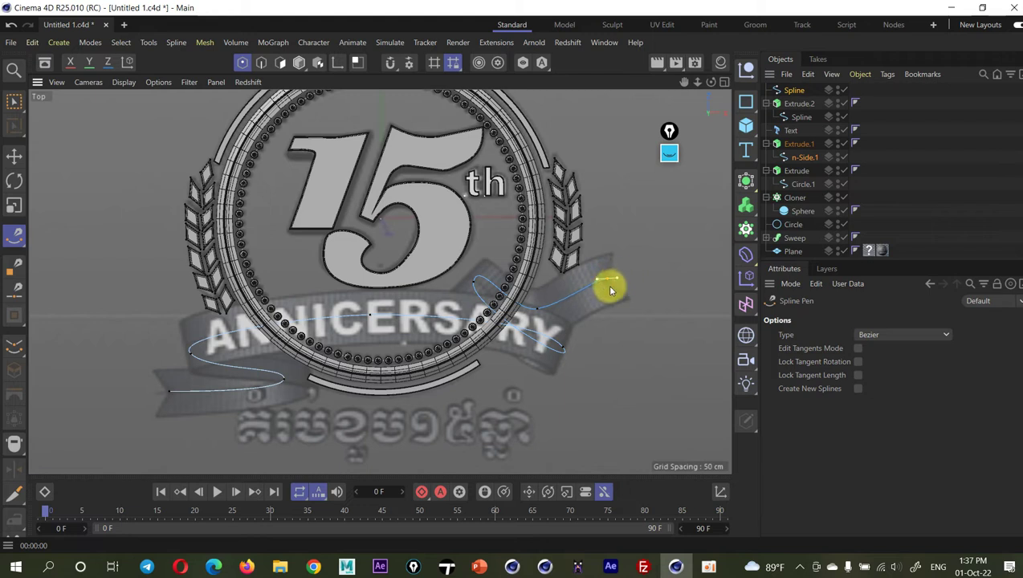
{"action": "key", "text": "0"}
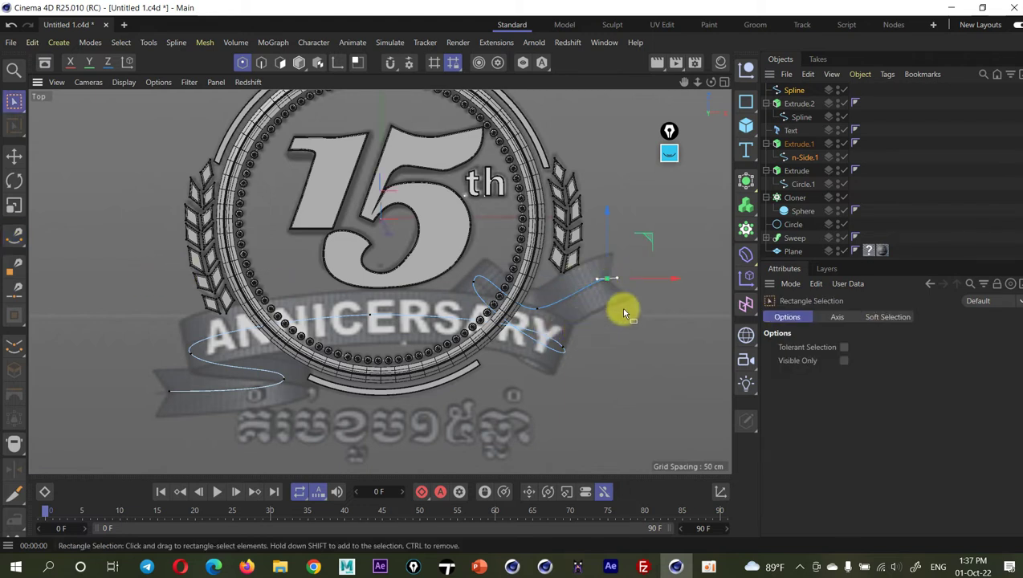
Return to Model mode, select the path object and show all four viewports.
{"action": "left_click", "coordinate": [299, 62]}
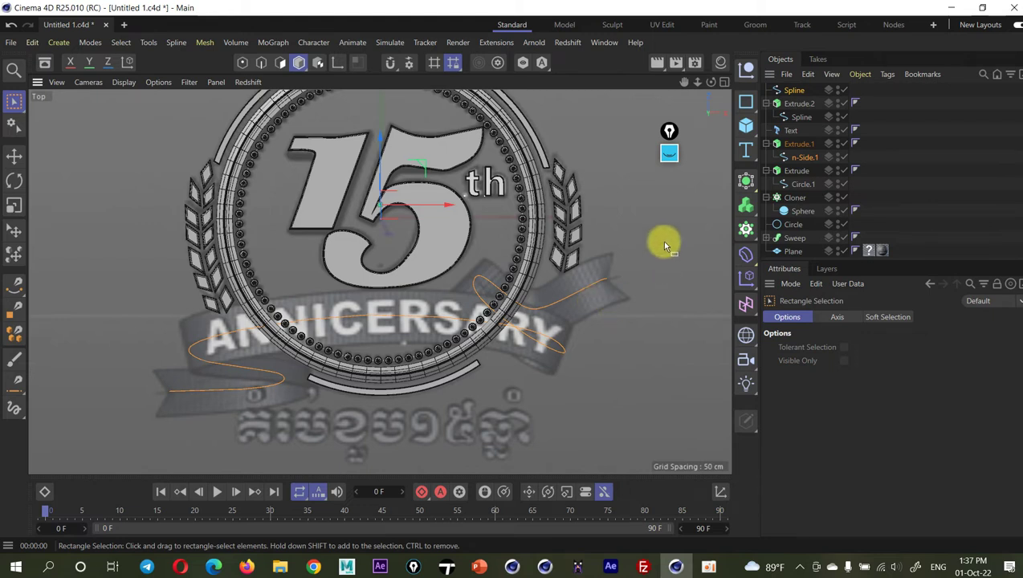
{"action": "left_click", "coordinate": [790, 97]}
{"action": "middle_click", "coordinate": [490, 238]}
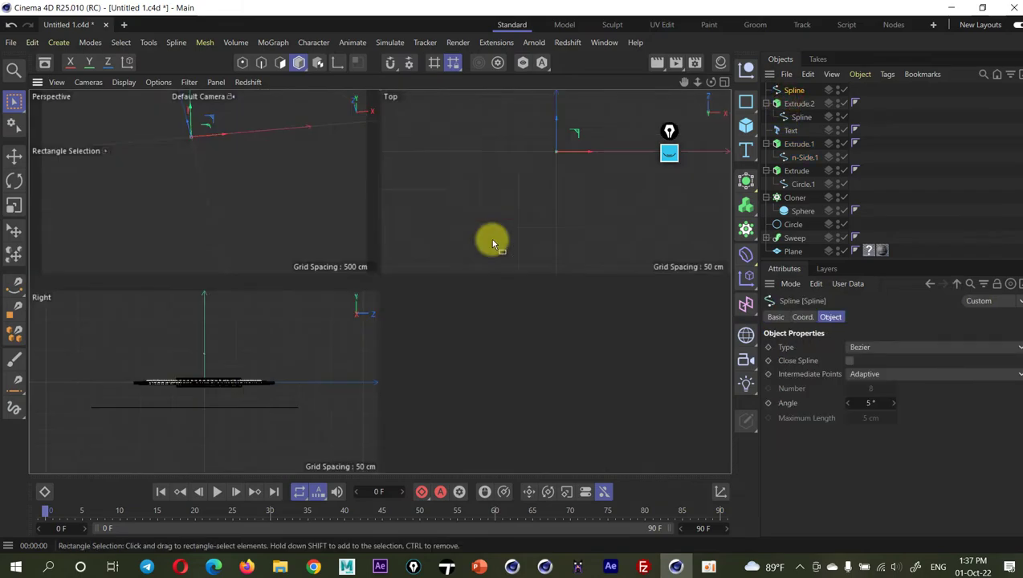
In Points mode, lower two of the path's points, one by about 55 cm.
{"action": "middle_click", "coordinate": [296, 234]}
{"action": "mouse_move", "coordinate": [345, 257]}
{"action": "left_mouse_down", "text": "alt"}
{"action": "mouse_move", "coordinate": [360, 358]}
{"action": "mouse_move", "coordinate": [361, 206]}
{"action": "mouse_move", "coordinate": [431, 193]}
{"action": "mouse_move", "coordinate": [417, 167]}
{"action": "mouse_move", "coordinate": [401, 205]}
{"action": "mouse_move", "coordinate": [392, 192]}
{"action": "left_mouse_up", "text": "alt"}
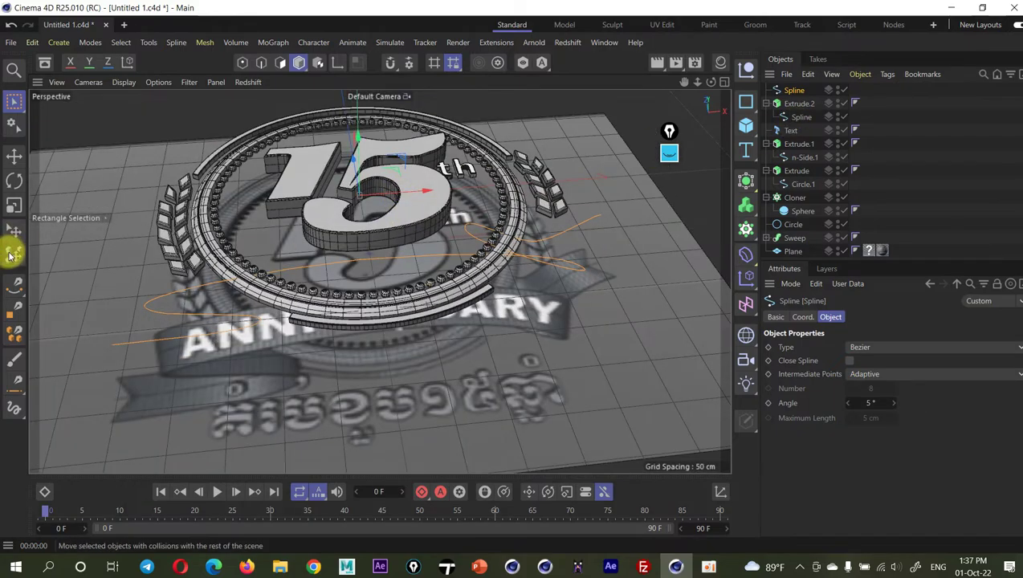
{"action": "left_click", "coordinate": [242, 62]}
{"action": "mouse_move", "coordinate": [297, 241]}
{"action": "left_mouse_down", "text": "alt"}
{"action": "mouse_move", "coordinate": [319, 309]}
{"action": "mouse_move", "coordinate": [425, 268]}
{"action": "mouse_move", "coordinate": [392, 265]}
{"action": "left_mouse_up", "text": "alt"}
{"action": "left_click", "coordinate": [323, 265]}
{"action": "mouse_move", "coordinate": [324, 229]}
{"action": "left_mouse_down"}
{"action": "mouse_move", "coordinate": [321, 275]}
{"action": "mouse_move", "coordinate": [419, 343]}
{"action": "mouse_move", "coordinate": [462, 323]}
{"action": "left_mouse_up"}
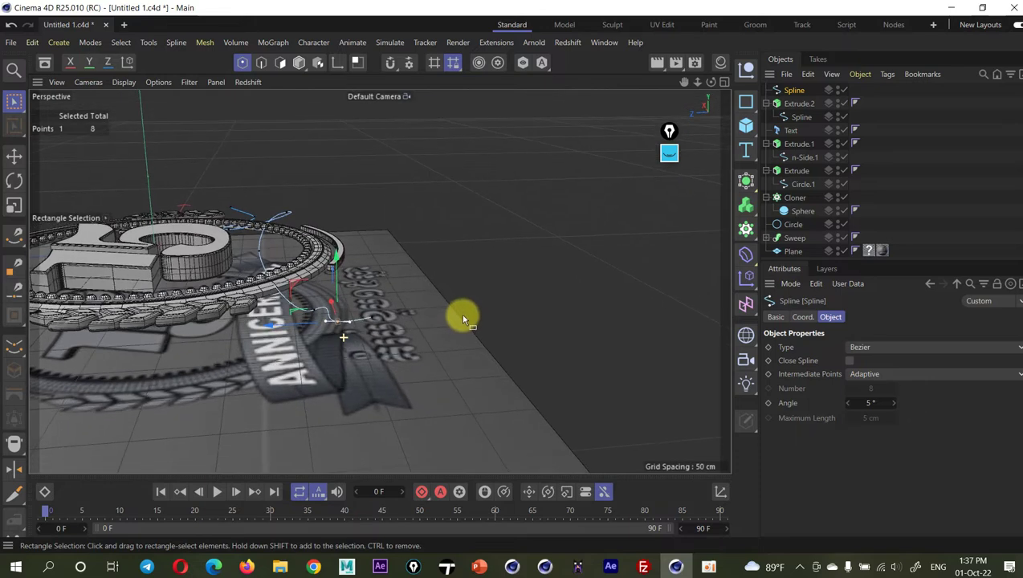
{"action": "scroll", "coordinate": [313, 321], "scroll_direction": "up", "scroll_amount": 2}
{"action": "left_click", "coordinate": [322, 276]}
{"action": "left_click_drag", "start_coordinate": [304, 293], "coordinate": [320, 325]}
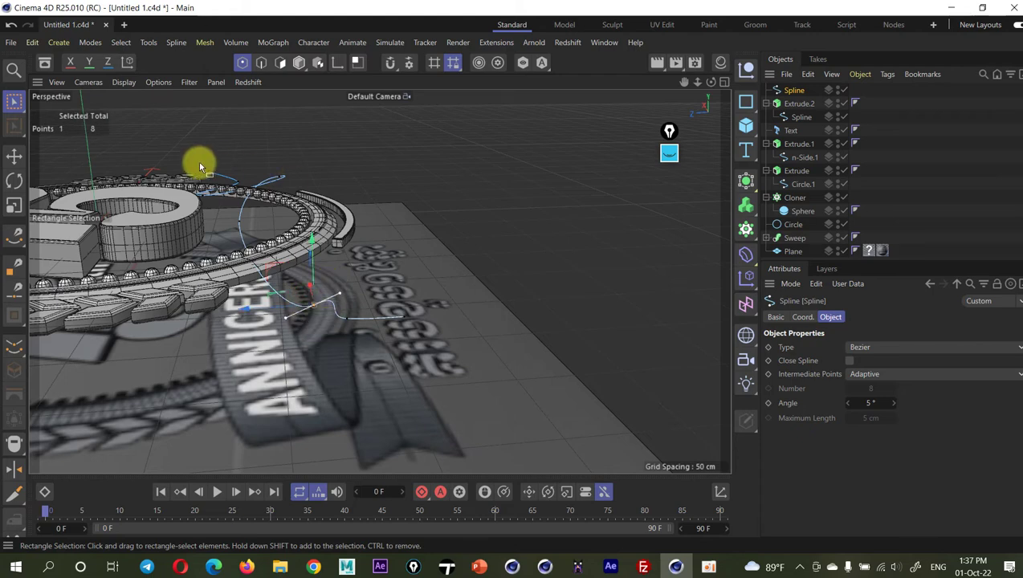
{"action": "left_click", "coordinate": [14, 157]}
{"action": "mouse_move", "coordinate": [341, 297]}
{"action": "left_mouse_down"}
{"action": "mouse_move", "coordinate": [336, 322]}
{"action": "mouse_move", "coordinate": [171, 360]}
{"action": "mouse_move", "coordinate": [216, 393]}
{"action": "mouse_move", "coordinate": [289, 352]}
{"action": "mouse_move", "coordinate": [308, 318]}
{"action": "mouse_move", "coordinate": [228, 330]}
{"action": "left_mouse_up"}
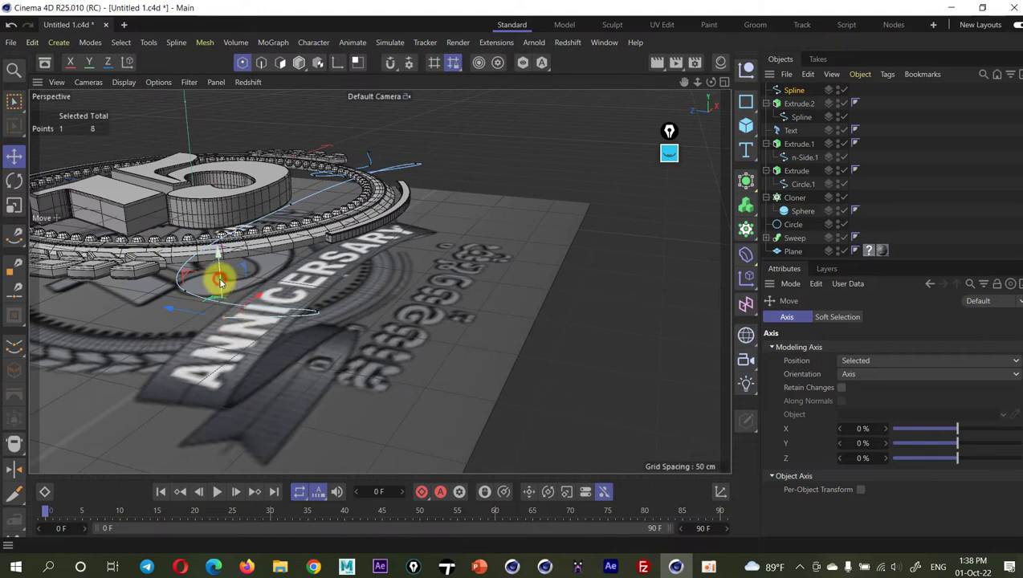
Apply Soft Interpolation to a corner point and pull nearby points down to reshape the curve.
{"action": "mouse_move", "coordinate": [222, 308]}
{"action": "left_mouse_down", "text": "alt"}
{"action": "mouse_move", "coordinate": [211, 393]}
{"action": "mouse_move", "coordinate": [304, 381]}
{"action": "left_mouse_up", "text": "alt"}
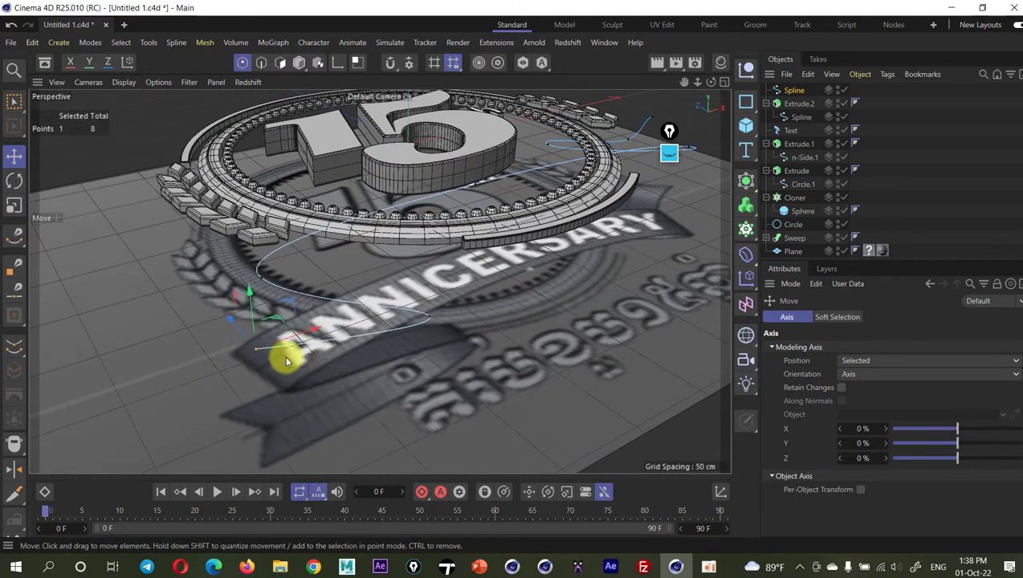
{"action": "right_click", "coordinate": [284, 356]}
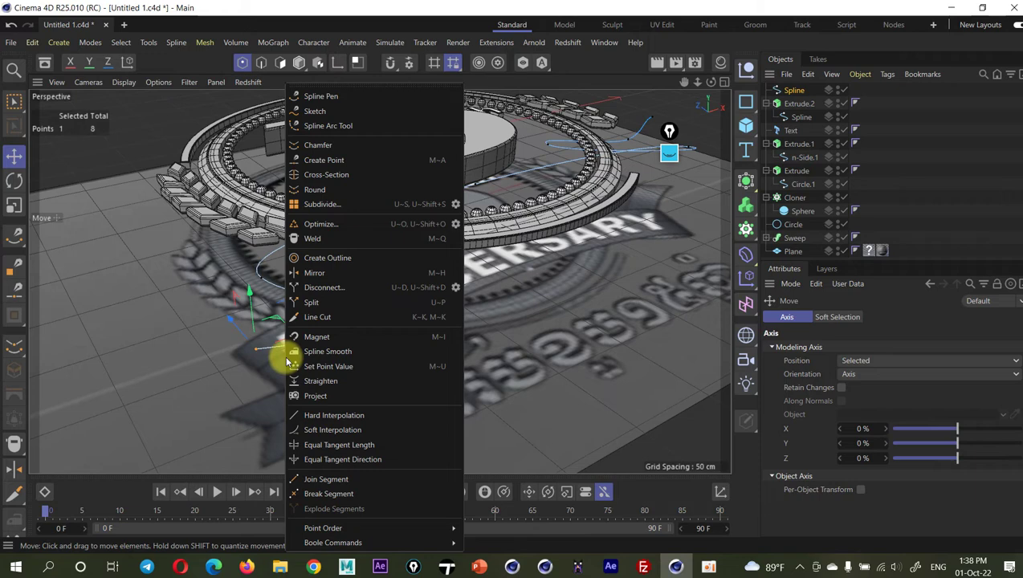
{"action": "left_click", "coordinate": [340, 432]}
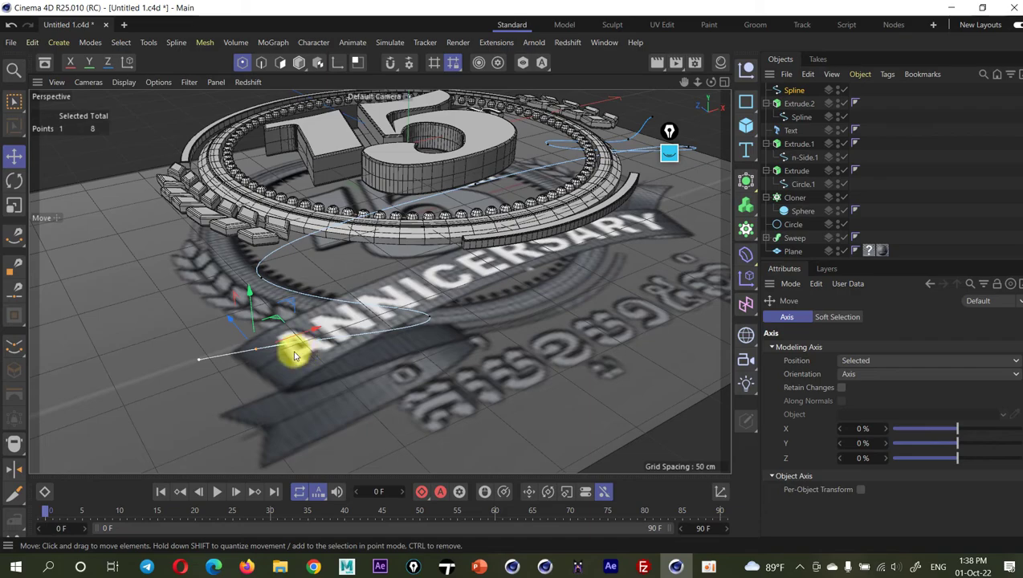
{"action": "left_click_drag", "start_coordinate": [307, 343], "coordinate": [302, 362]}
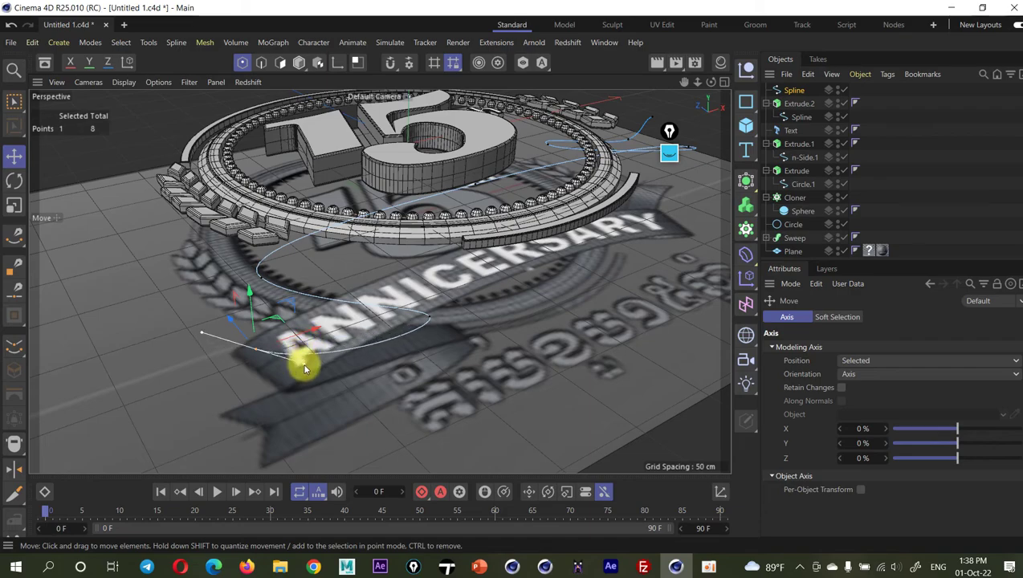
{"action": "mouse_move", "coordinate": [383, 386]}
{"action": "left_mouse_down", "text": "alt"}
{"action": "mouse_move", "coordinate": [514, 326]}
{"action": "mouse_move", "coordinate": [383, 392]}
{"action": "mouse_move", "coordinate": [426, 315]}
{"action": "left_mouse_up", "text": "alt"}
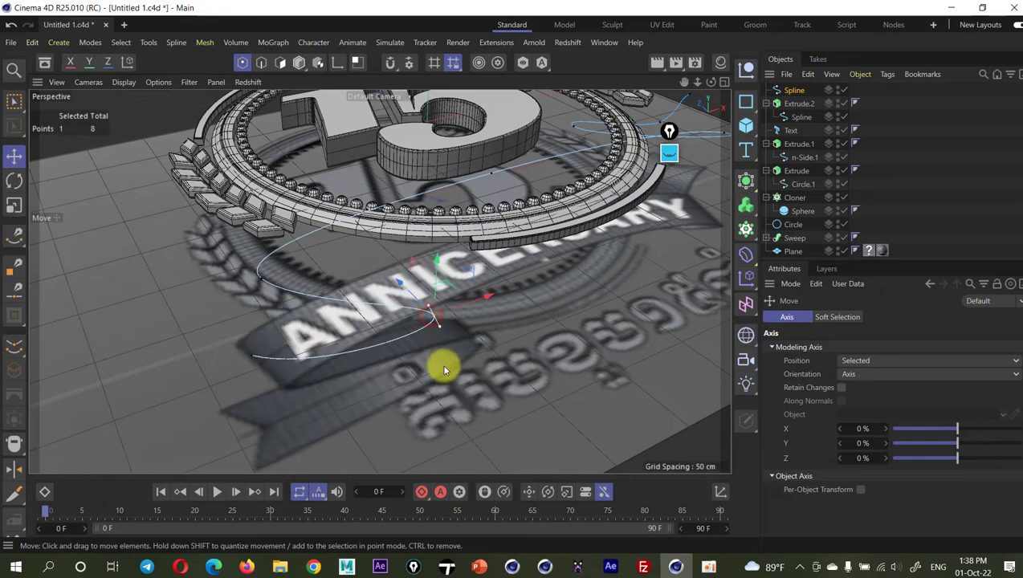
{"action": "mouse_move", "coordinate": [441, 390]}
{"action": "left_mouse_down", "text": "alt"}
{"action": "mouse_move", "coordinate": [434, 322]}
{"action": "mouse_move", "coordinate": [446, 343]}
{"action": "mouse_move", "coordinate": [514, 331]}
{"action": "mouse_move", "coordinate": [570, 275]}
{"action": "left_mouse_up", "text": "alt"}
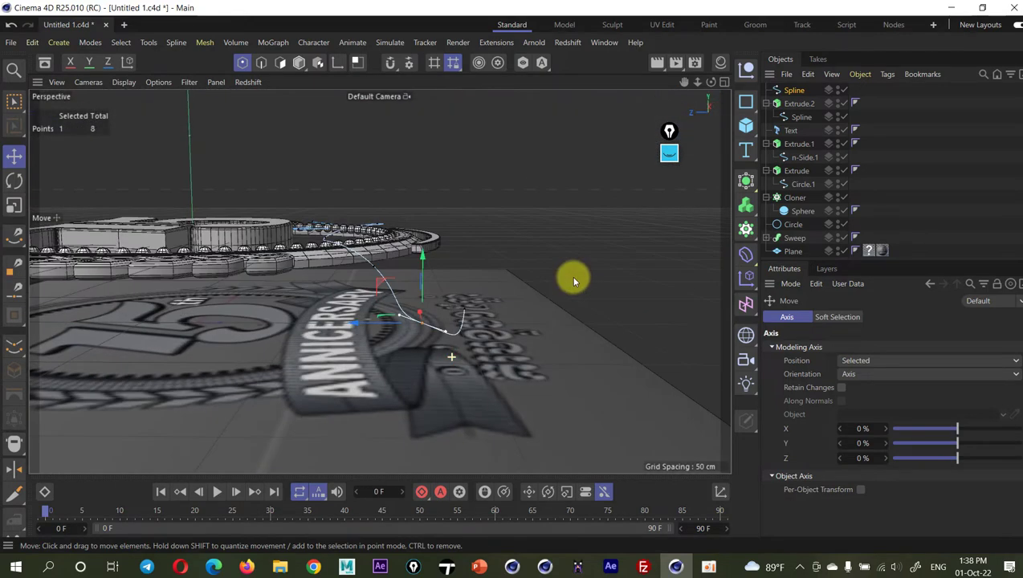
{"action": "left_click_drag", "start_coordinate": [439, 335], "coordinate": [448, 334]}
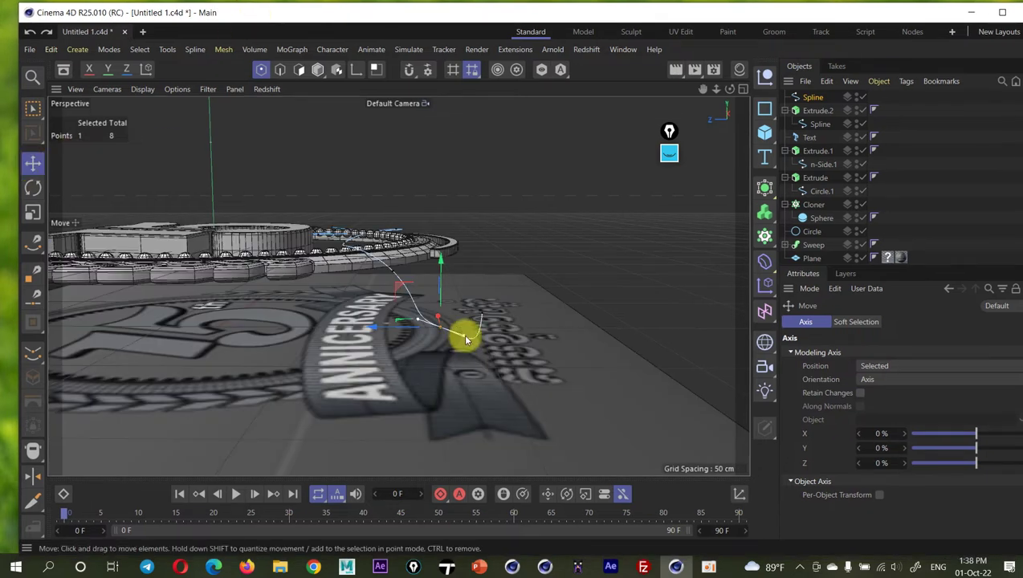
{"action": "mouse_move", "coordinate": [463, 337]}
{"action": "left_mouse_down"}
{"action": "mouse_move", "coordinate": [454, 346]}
{"action": "mouse_move", "coordinate": [535, 359]}
{"action": "mouse_move", "coordinate": [376, 379]}
{"action": "mouse_move", "coordinate": [378, 371]}
{"action": "left_mouse_up"}
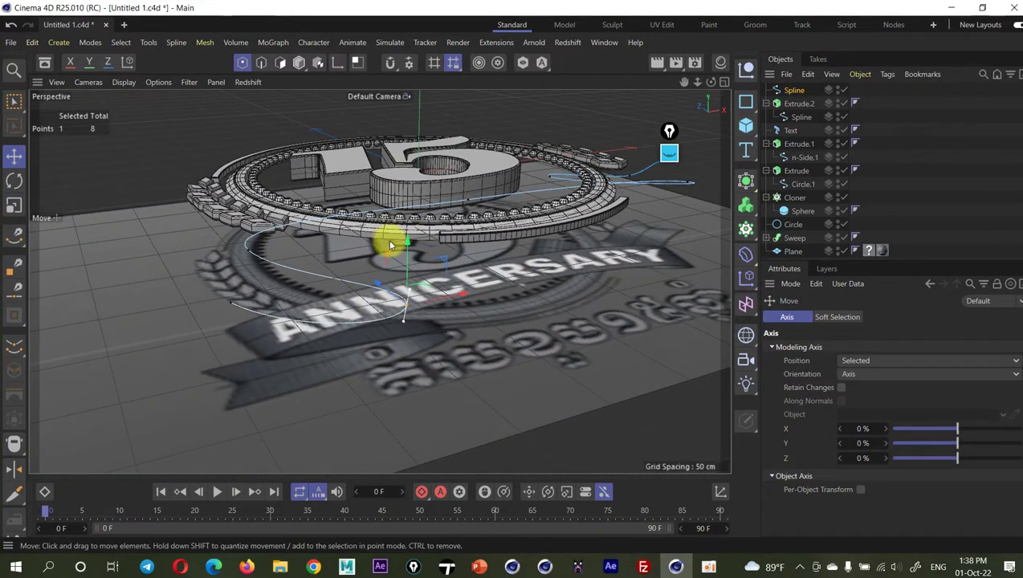
Raise a point about 15 cm, arc the path upward and move two points together.
{"action": "mouse_move", "coordinate": [449, 270]}
{"action": "left_mouse_down", "text": "alt"}
{"action": "mouse_move", "coordinate": [479, 270]}
{"action": "mouse_move", "coordinate": [438, 285]}
{"action": "left_mouse_up", "text": "alt"}
{"action": "mouse_move", "coordinate": [429, 223]}
{"action": "left_mouse_down", "text": "alt"}
{"action": "mouse_move", "coordinate": [433, 270]}
{"action": "mouse_move", "coordinate": [414, 255]}
{"action": "mouse_move", "coordinate": [314, 289]}
{"action": "mouse_move", "coordinate": [322, 318]}
{"action": "mouse_move", "coordinate": [425, 297]}
{"action": "mouse_move", "coordinate": [433, 281]}
{"action": "mouse_move", "coordinate": [523, 255]}
{"action": "left_mouse_up", "text": "alt"}
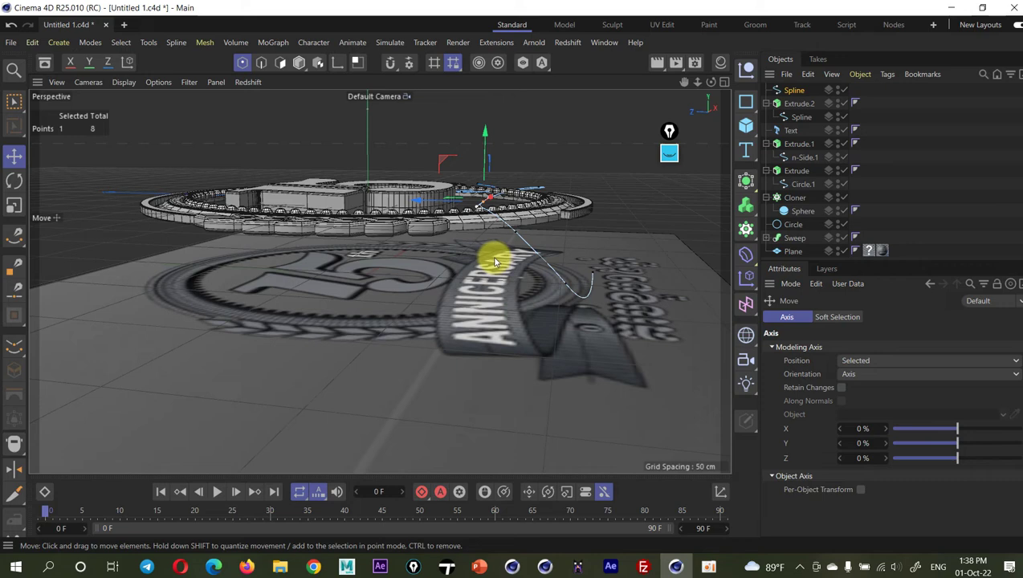
{"action": "mouse_move", "coordinate": [487, 160]}
{"action": "left_mouse_down"}
{"action": "mouse_move", "coordinate": [485, 130]}
{"action": "mouse_move", "coordinate": [552, 210]}
{"action": "mouse_move", "coordinate": [517, 210]}
{"action": "left_mouse_up"}
{"action": "left_click_drag", "start_coordinate": [343, 228], "coordinate": [484, 165]}
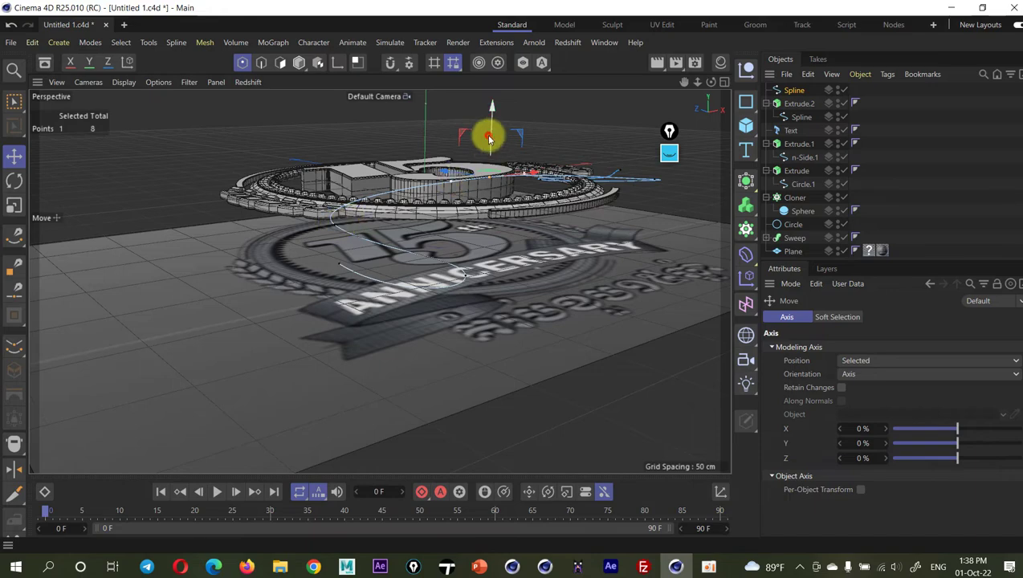
{"action": "mouse_move", "coordinate": [487, 126]}
{"action": "left_mouse_down", "text": "alt"}
{"action": "mouse_move", "coordinate": [452, 254]}
{"action": "mouse_move", "coordinate": [346, 262]}
{"action": "mouse_move", "coordinate": [422, 297]}
{"action": "mouse_move", "coordinate": [347, 314]}
{"action": "left_mouse_up", "text": "alt"}
{"action": "left_click", "coordinate": [514, 218]}
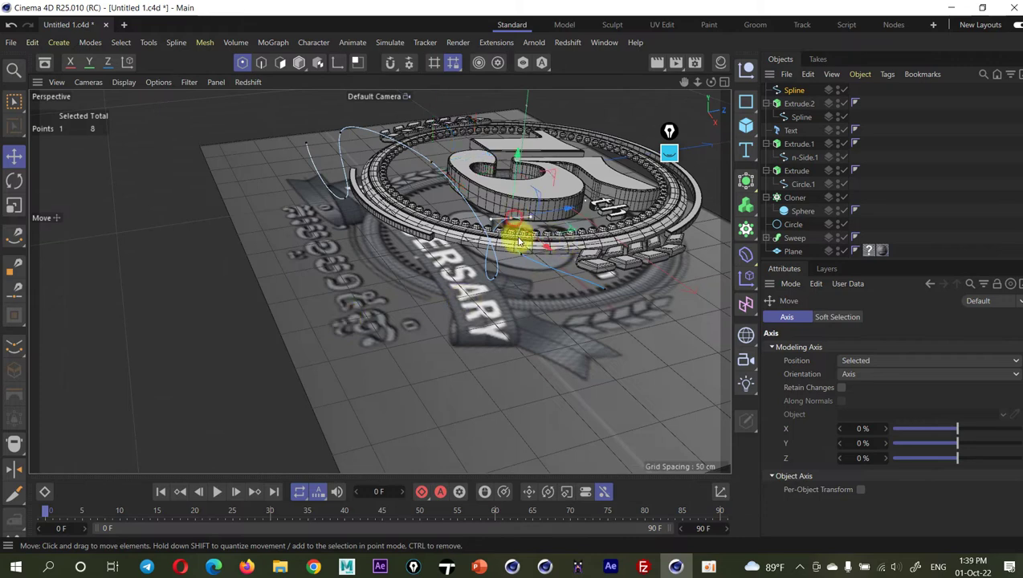
{"action": "mouse_move", "coordinate": [525, 176]}
{"action": "left_mouse_down", "text": "shift"}
{"action": "mouse_move", "coordinate": [520, 203]}
{"action": "mouse_move", "coordinate": [554, 281]}
{"action": "mouse_move", "coordinate": [597, 261]}
{"action": "left_mouse_up", "text": "shift"}
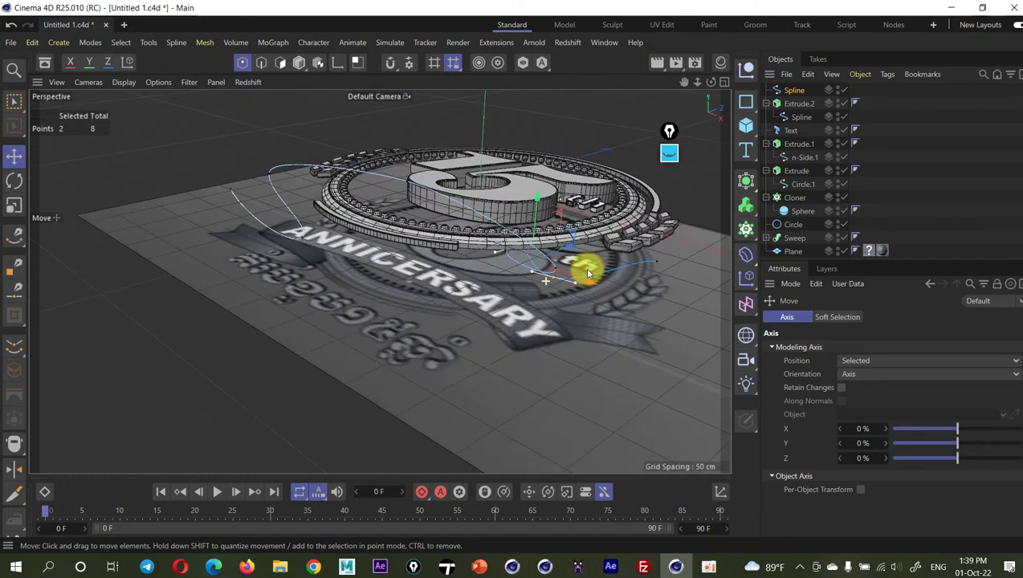
{"action": "left_click_drag", "start_coordinate": [587, 273], "coordinate": [515, 207], "text": "alt"}
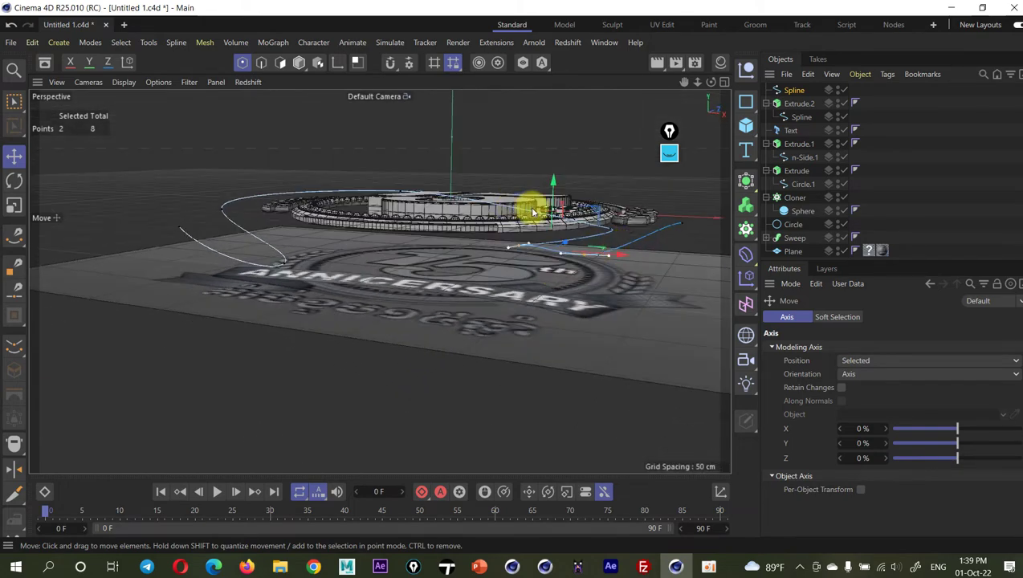
{"action": "mouse_move", "coordinate": [575, 238]}
{"action": "left_mouse_down", "text": "alt"}
{"action": "mouse_move", "coordinate": [567, 281]}
{"action": "mouse_move", "coordinate": [520, 336]}
{"action": "mouse_move", "coordinate": [498, 310]}
{"action": "mouse_move", "coordinate": [457, 314]}
{"action": "mouse_move", "coordinate": [424, 347]}
{"action": "mouse_move", "coordinate": [383, 356]}
{"action": "mouse_move", "coordinate": [368, 353]}
{"action": "mouse_move", "coordinate": [360, 331]}
{"action": "mouse_move", "coordinate": [473, 327]}
{"action": "mouse_move", "coordinate": [520, 299]}
{"action": "left_mouse_up", "text": "alt"}
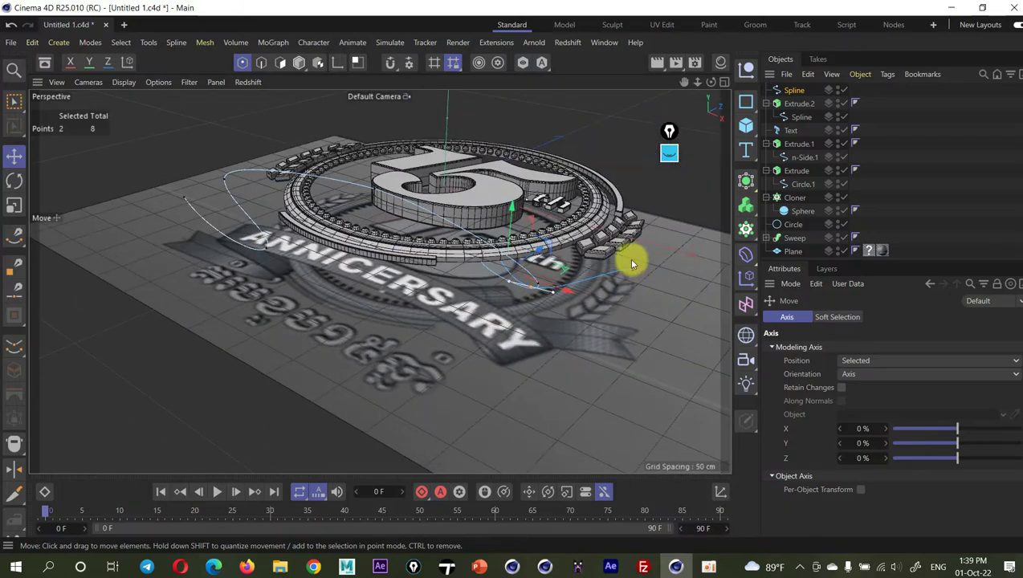
{"action": "mouse_move", "coordinate": [641, 224]}
{"action": "left_mouse_down", "text": "alt"}
{"action": "mouse_move", "coordinate": [597, 293]}
{"action": "mouse_move", "coordinate": [612, 273]}
{"action": "left_mouse_up", "text": "alt"}
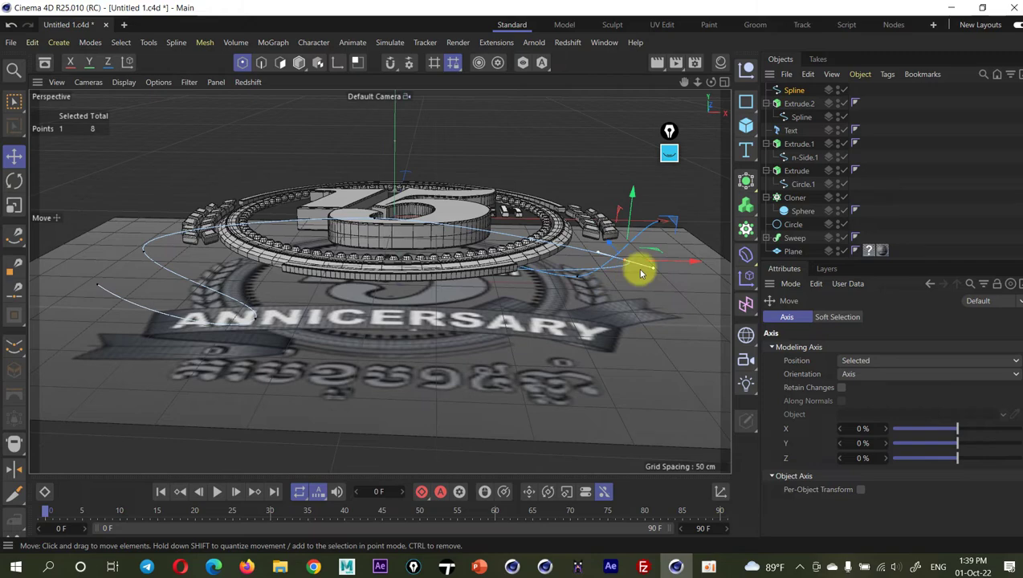
{"action": "mouse_move", "coordinate": [635, 287]}
{"action": "left_mouse_down", "text": "alt"}
{"action": "mouse_move", "coordinate": [548, 327]}
{"action": "mouse_move", "coordinate": [468, 338]}
{"action": "mouse_move", "coordinate": [446, 365]}
{"action": "left_mouse_up", "text": "alt"}
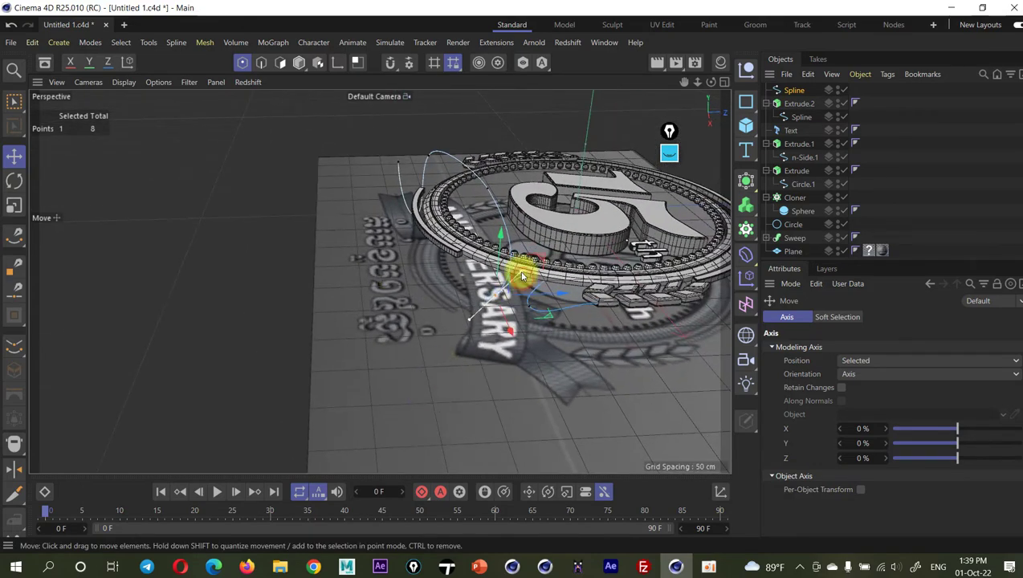
{"action": "mouse_move", "coordinate": [517, 264]}
{"action": "left_mouse_down", "text": "alt"}
{"action": "mouse_move", "coordinate": [479, 365]}
{"action": "mouse_move", "coordinate": [444, 383]}
{"action": "mouse_move", "coordinate": [406, 284]}
{"action": "left_mouse_up", "text": "alt"}
{"action": "mouse_move", "coordinate": [503, 343]}
{"action": "left_mouse_down", "text": "alt"}
{"action": "mouse_move", "coordinate": [440, 314]}
{"action": "mouse_move", "coordinate": [429, 270]}
{"action": "mouse_move", "coordinate": [463, 278]}
{"action": "left_mouse_up", "text": "alt"}
{"action": "left_click", "coordinate": [126, 85]}
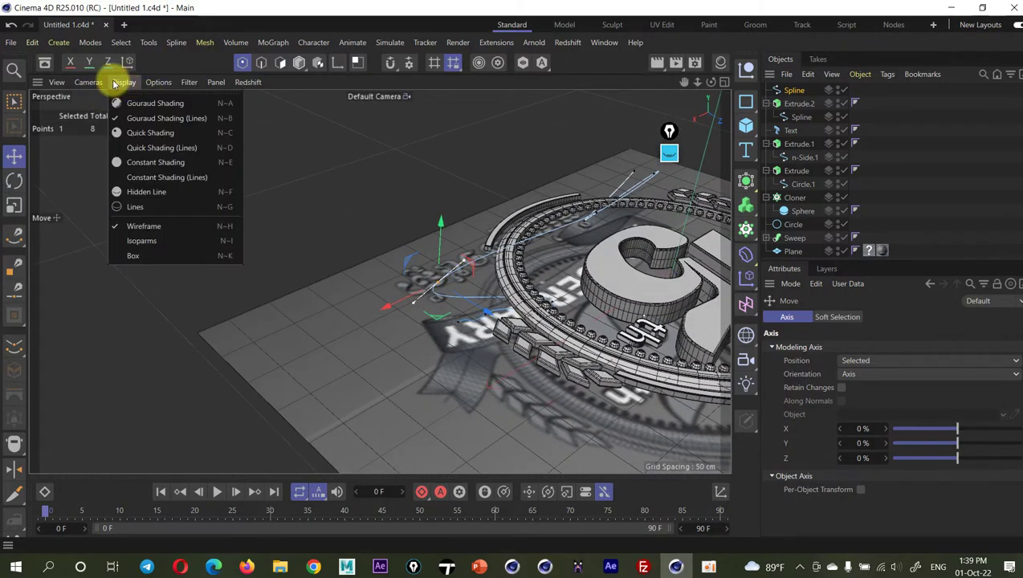
{"action": "mouse_move", "coordinate": [189, 82]}
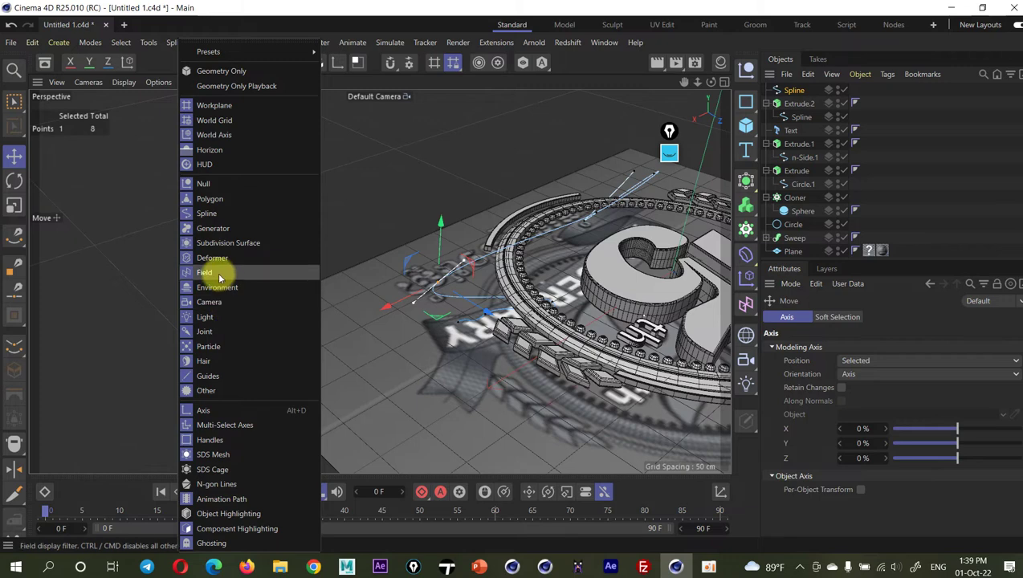
Uncheck Workplane in the Filter menu to hide the grid, then add a Cube object.
{"action": "left_click", "coordinate": [183, 105]}
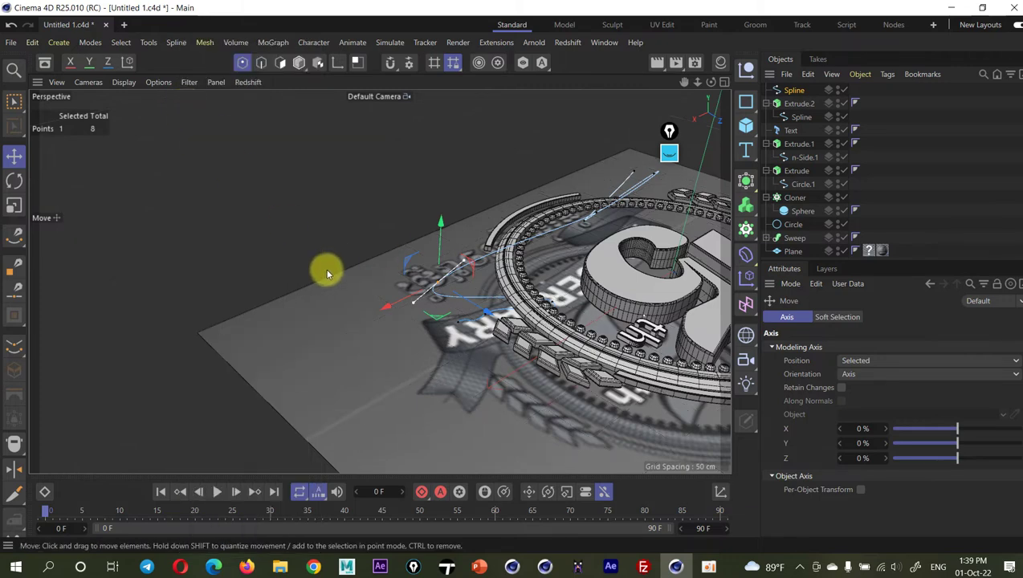
{"action": "mouse_move", "coordinate": [307, 243]}
{"action": "left_mouse_down", "text": "alt"}
{"action": "mouse_move", "coordinate": [433, 274]}
{"action": "mouse_move", "coordinate": [550, 246]}
{"action": "mouse_move", "coordinate": [498, 331]}
{"action": "mouse_move", "coordinate": [446, 331]}
{"action": "mouse_move", "coordinate": [563, 313]}
{"action": "mouse_move", "coordinate": [579, 276]}
{"action": "mouse_move", "coordinate": [481, 313]}
{"action": "mouse_move", "coordinate": [397, 199]}
{"action": "left_mouse_up", "text": "alt"}
{"action": "left_click", "coordinate": [746, 126]}
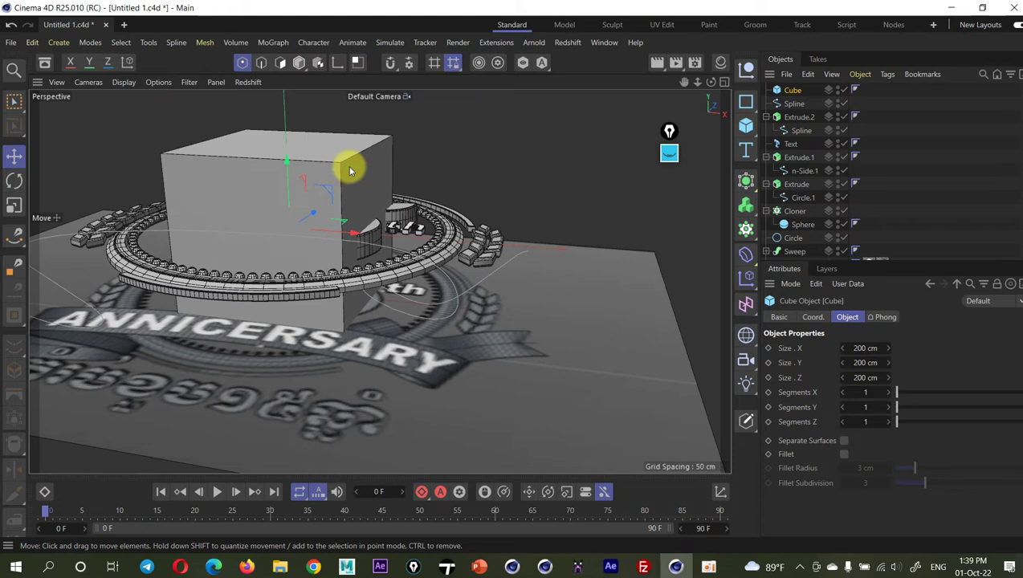
Delete and re-add the 200 cm Cube, then toggle it back to visible over the emblem.
{"action": "left_click", "coordinate": [785, 93]}
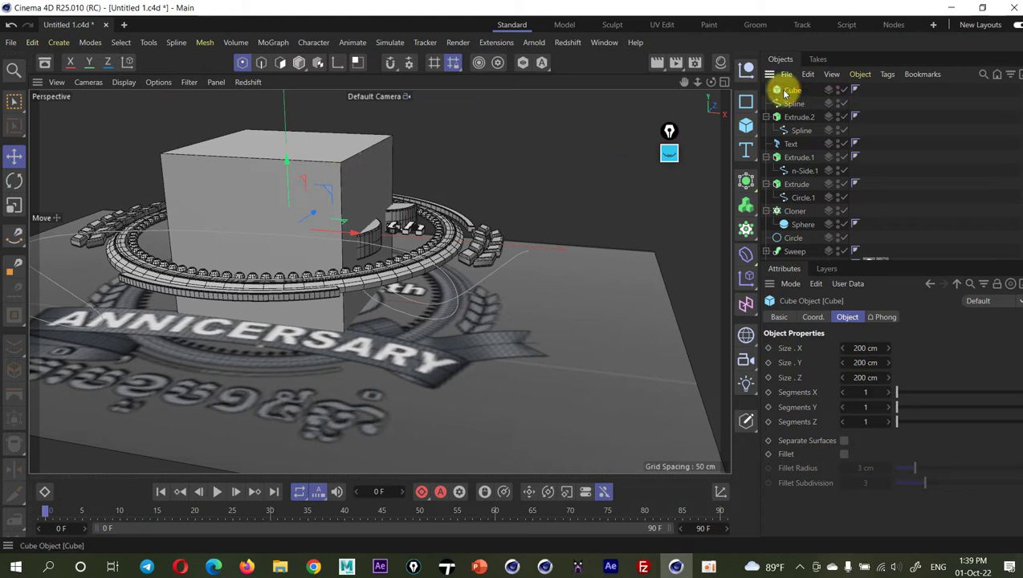
{"action": "key", "text": "Delete"}
{"action": "left_click", "coordinate": [746, 126]}
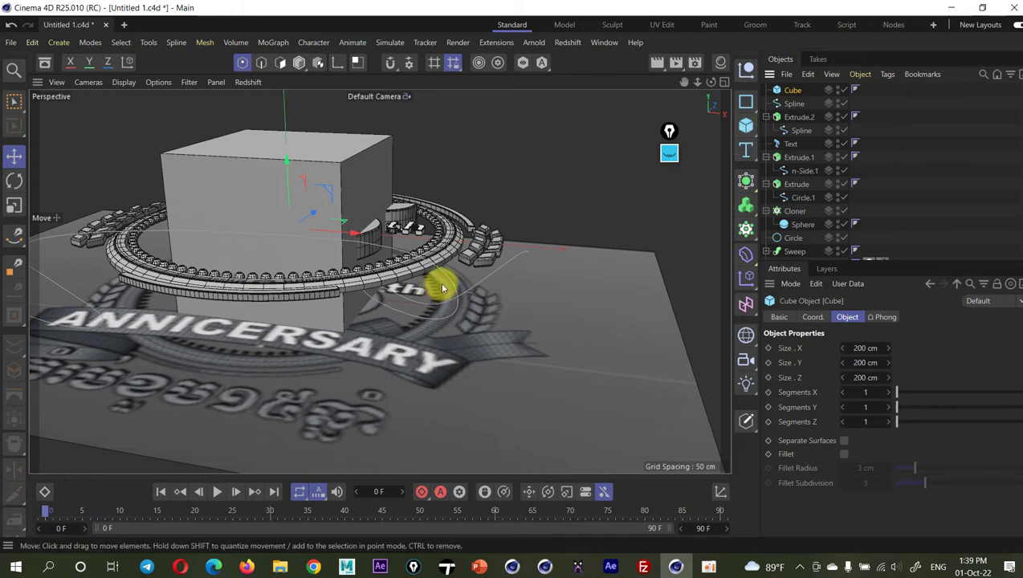
{"action": "left_click", "coordinate": [843, 91]}
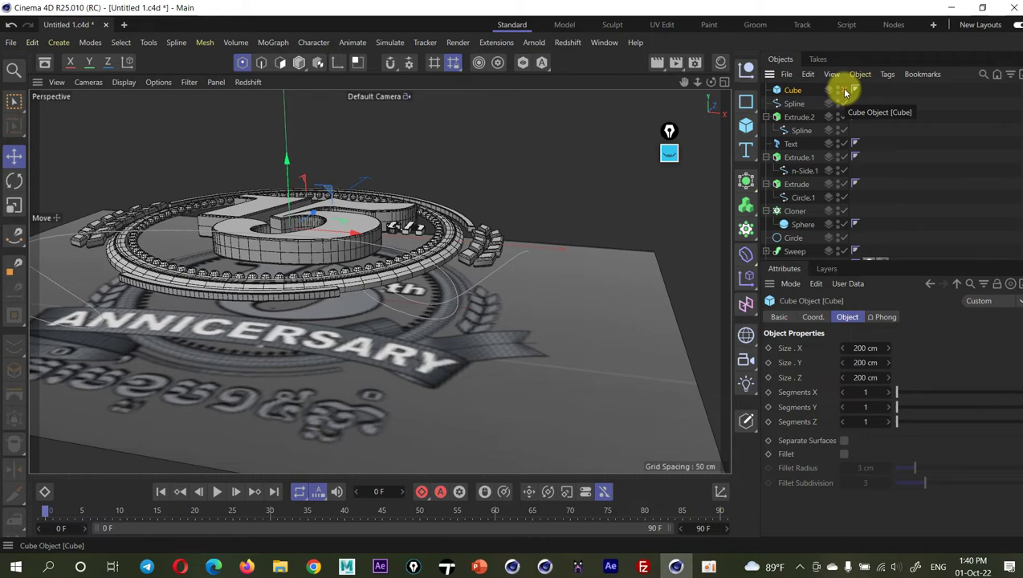
{"action": "left_click_drag", "start_coordinate": [537, 187], "coordinate": [449, 211], "text": "alt"}
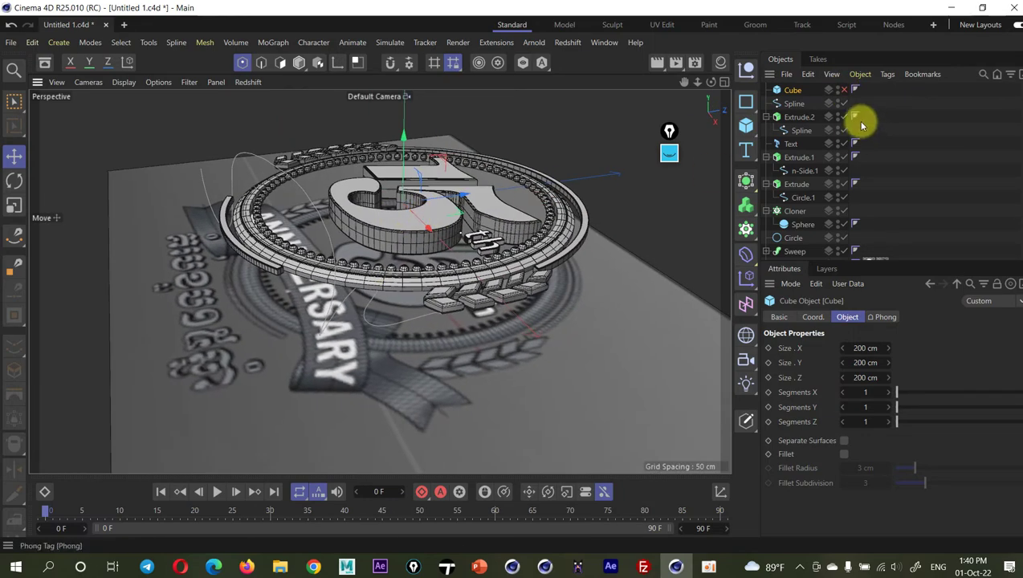
{"action": "left_click", "coordinate": [843, 90]}
{"action": "left_click_drag", "start_coordinate": [650, 171], "coordinate": [522, 204], "text": "alt"}
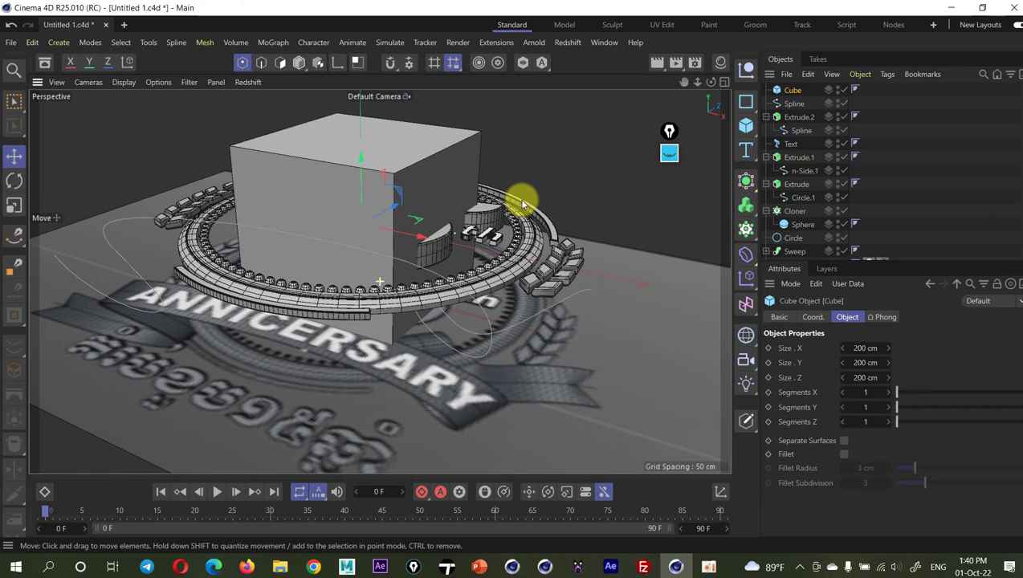
{"action": "left_click", "coordinate": [789, 91]}
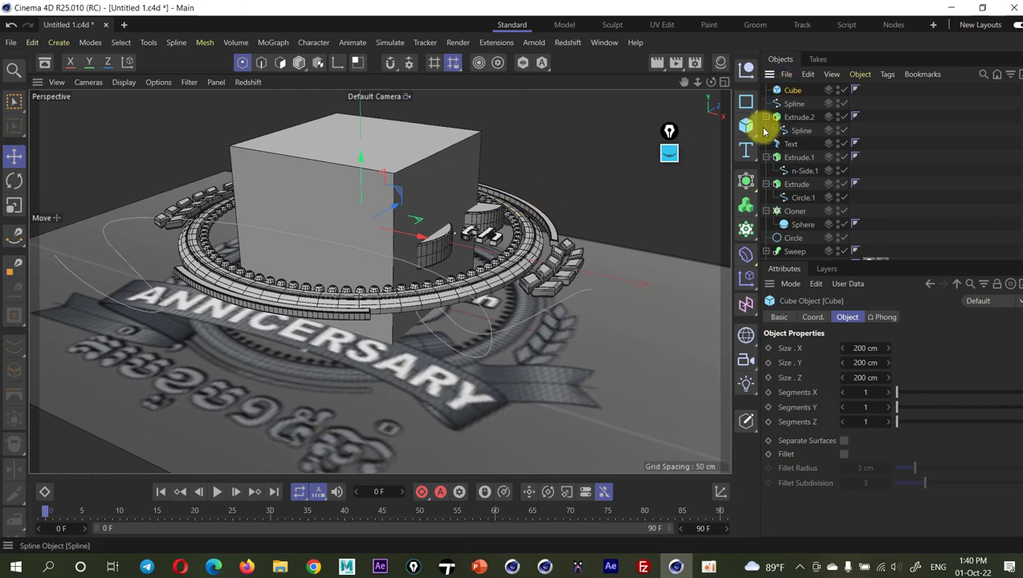
In Top view, move the cube down over the emblem to just below the numeral 5.
{"action": "middle_click", "coordinate": [458, 278]}
{"action": "middle_click", "coordinate": [532, 236]}
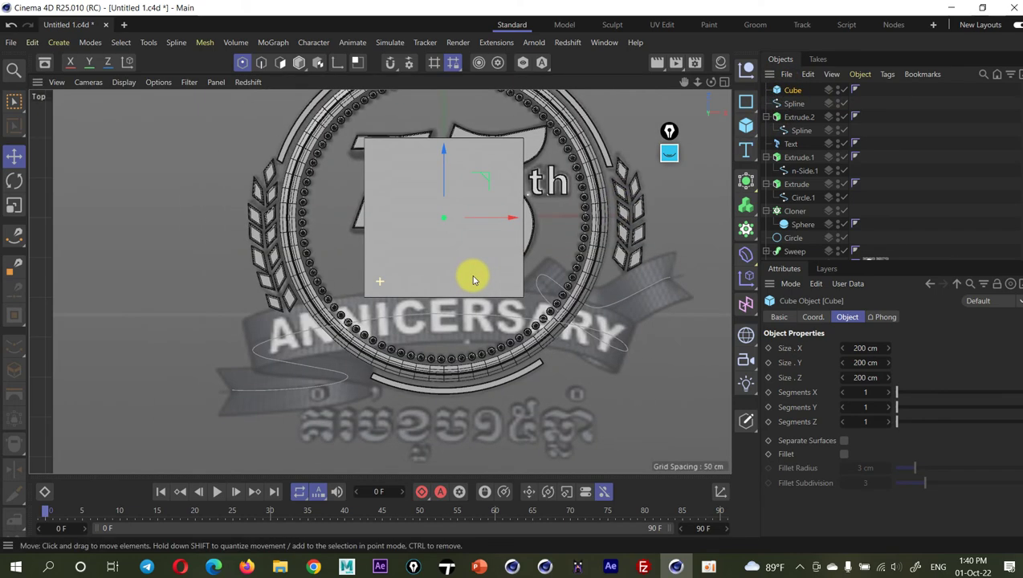
{"action": "left_click_drag", "start_coordinate": [440, 154], "coordinate": [441, 238]}
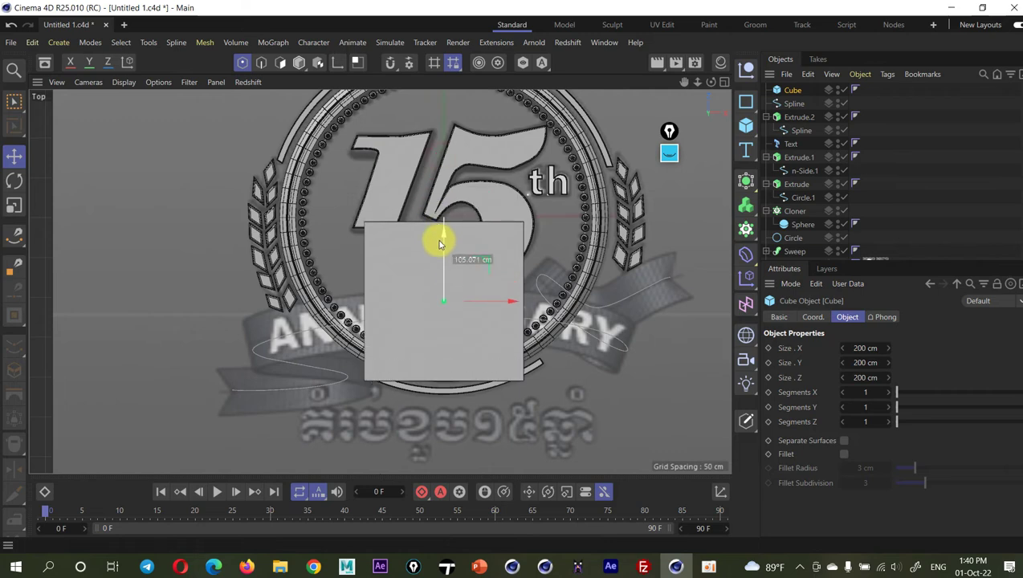
{"action": "mouse_move", "coordinate": [874, 362]}
{"action": "left_mouse_down"}
{"action": "mouse_move", "coordinate": [861, 362]}
{"action": "mouse_move", "coordinate": [879, 362]}
{"action": "mouse_move", "coordinate": [866, 348]}
{"action": "mouse_move", "coordinate": [875, 348]}
{"action": "mouse_move", "coordinate": [864, 378]}
{"action": "left_mouse_up"}
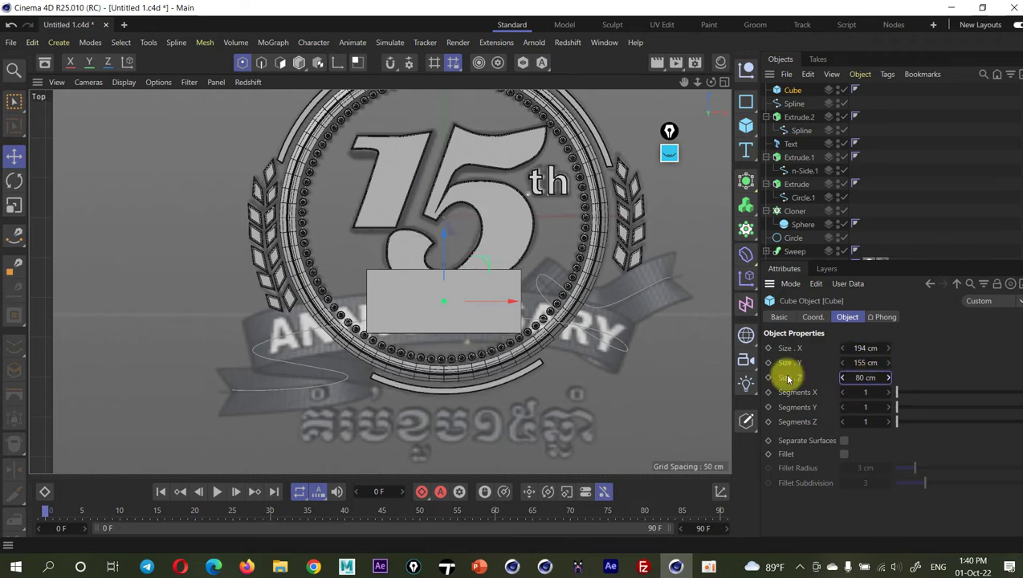
{"action": "scroll", "coordinate": [407, 316], "scroll_direction": "up", "scroll_amount": 2}
{"action": "left_click_drag", "start_coordinate": [459, 238], "coordinate": [454, 257]}
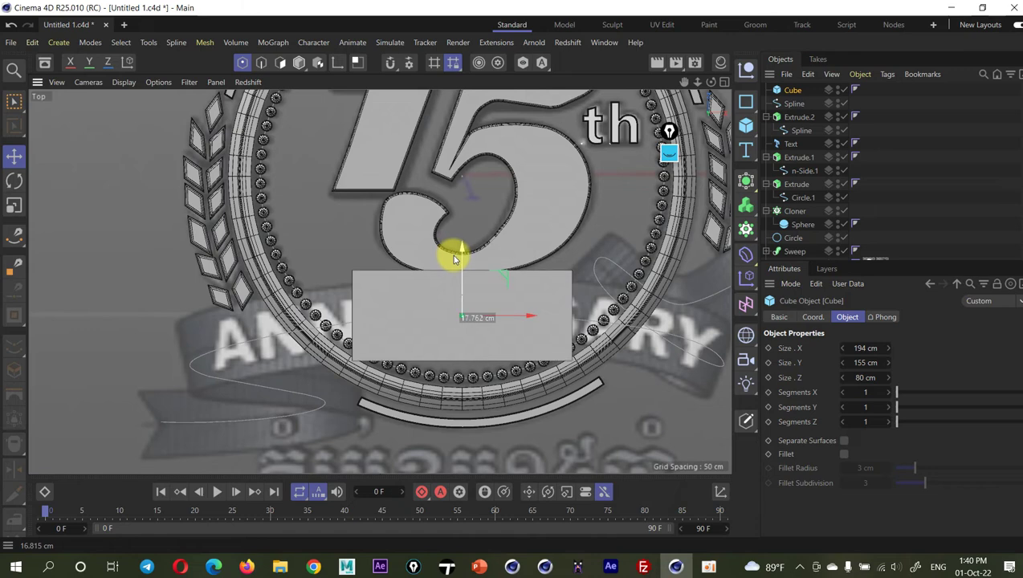
Stretch the cube into a bar 1201 cm wide and 62 cm deep.
{"action": "left_click_drag", "start_coordinate": [850, 378], "coordinate": [843, 378]}
{"action": "scroll", "coordinate": [436, 320], "scroll_direction": "down", "scroll_amount": 2}
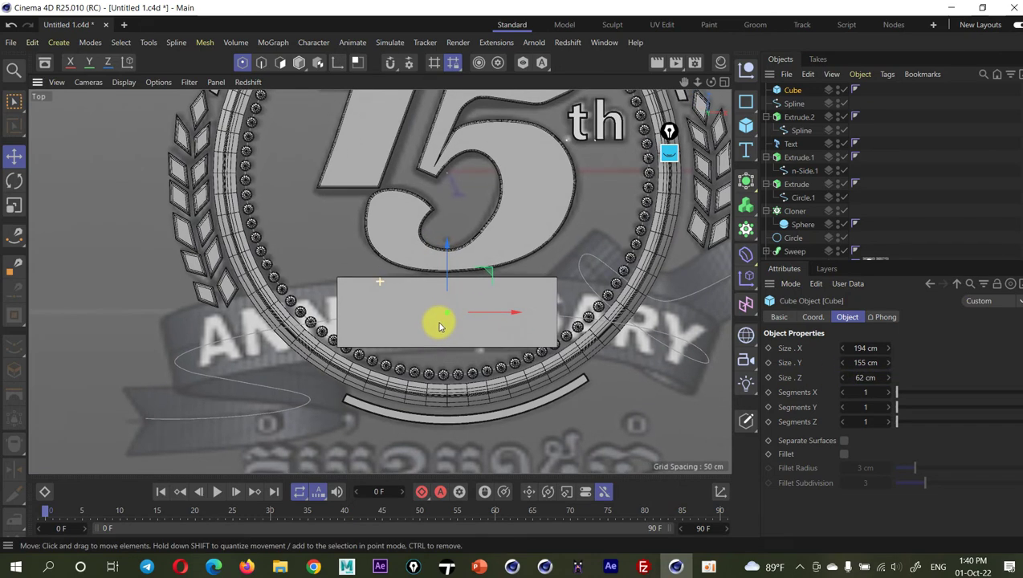
{"action": "scroll", "coordinate": [441, 325], "scroll_direction": "down", "scroll_amount": 2}
{"action": "left_click_drag", "start_coordinate": [865, 347], "coordinate": [891, 347]}
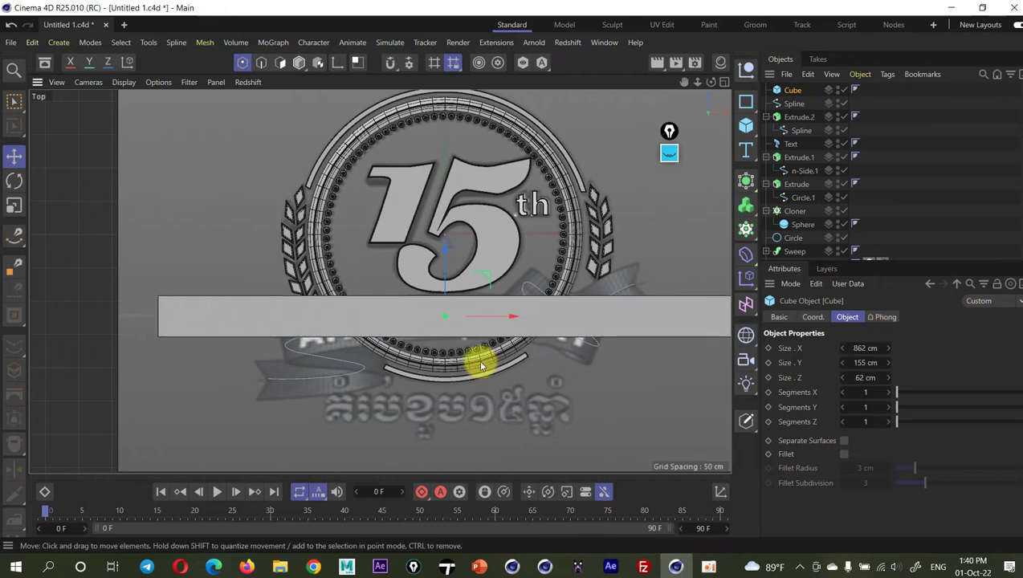
{"action": "scroll", "coordinate": [480, 358], "scroll_direction": "down", "scroll_amount": 3}
{"action": "left_click_drag", "start_coordinate": [862, 348], "coordinate": [879, 347]}
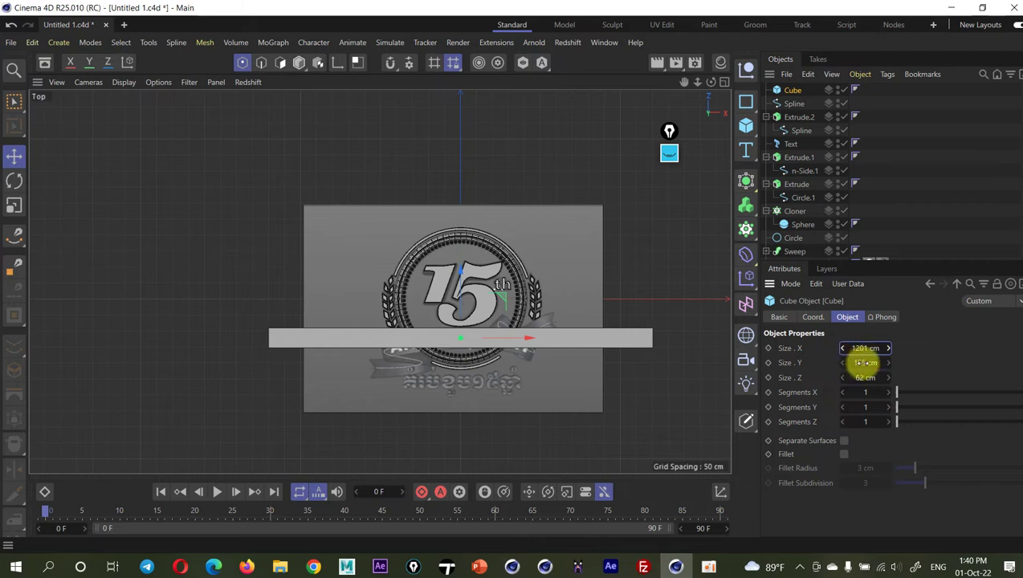
{"action": "middle_click", "coordinate": [541, 285]}
{"action": "middle_click", "coordinate": [337, 225]}
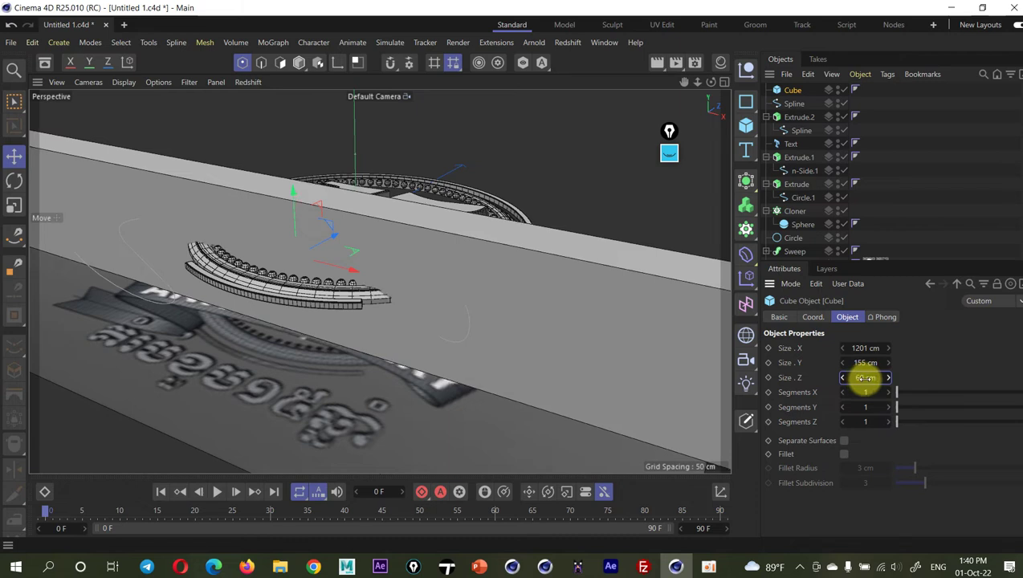
Set the bar's Size.Y to 5 cm, Size.Z to 60 cm and Segments X to 20.
{"action": "left_click", "coordinate": [866, 363]}
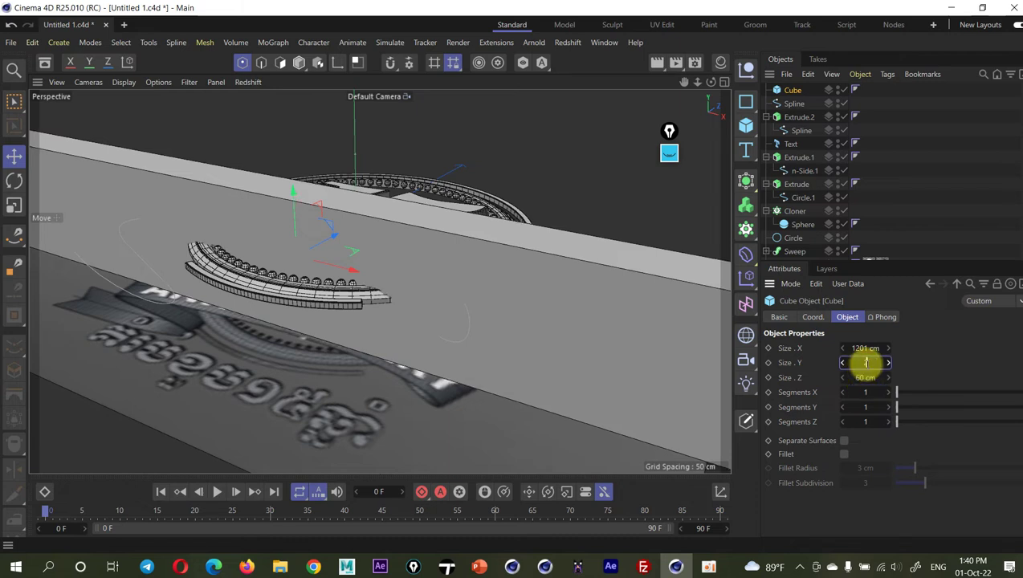
{"action": "type", "text": "25"}
{"action": "key", "text": "Return"}
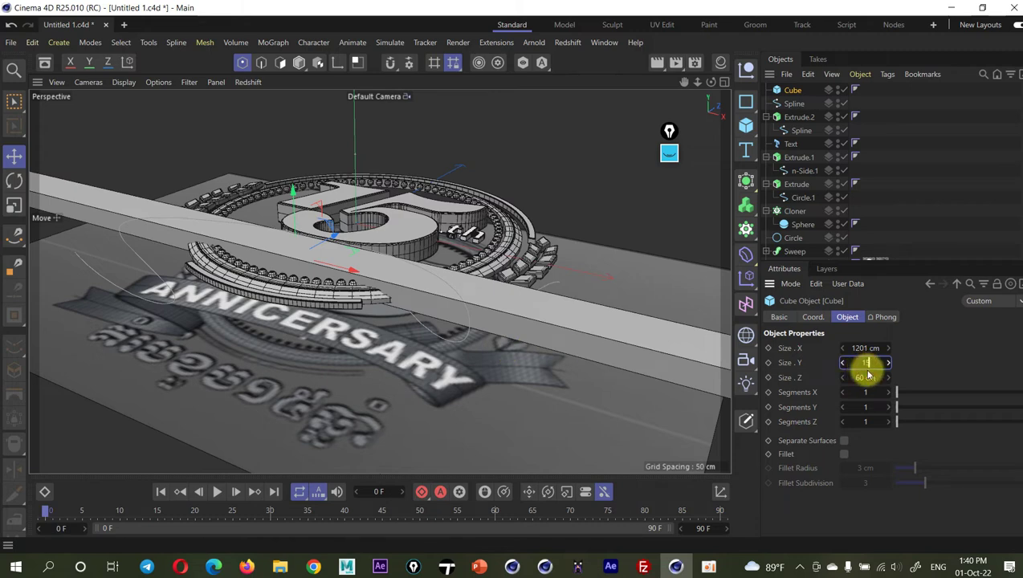
{"action": "key", "text": "Return"}
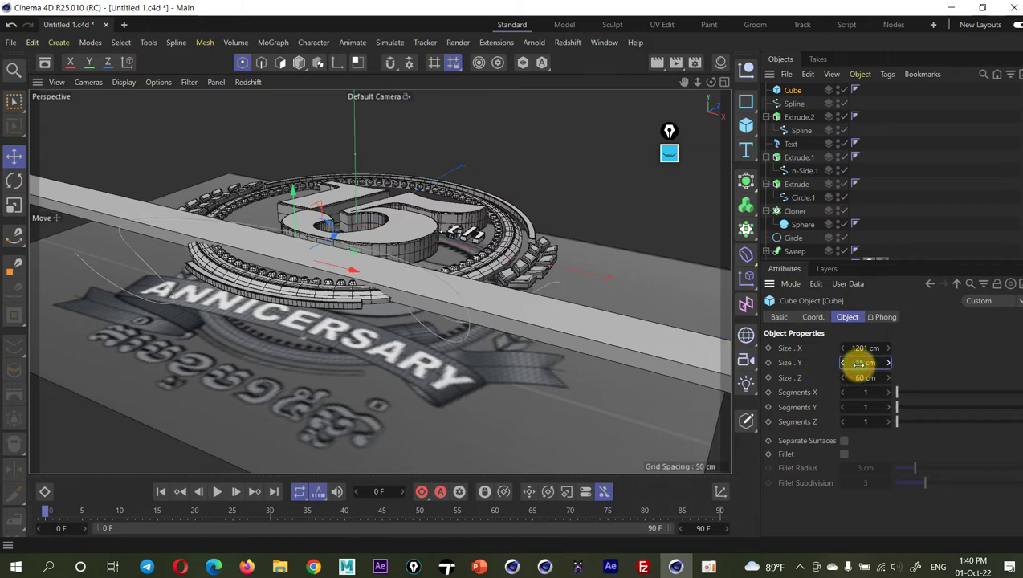
{"action": "left_click_drag", "start_coordinate": [859, 363], "coordinate": [856, 364]}
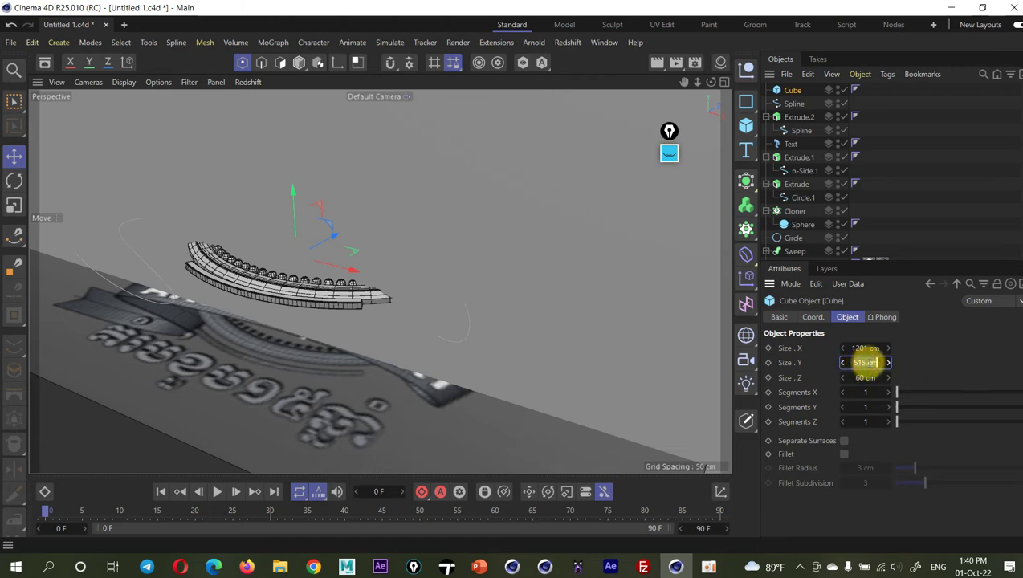
{"action": "key", "text": "Return"}
{"action": "left_click_drag", "start_coordinate": [456, 313], "coordinate": [486, 313], "text": "alt"}
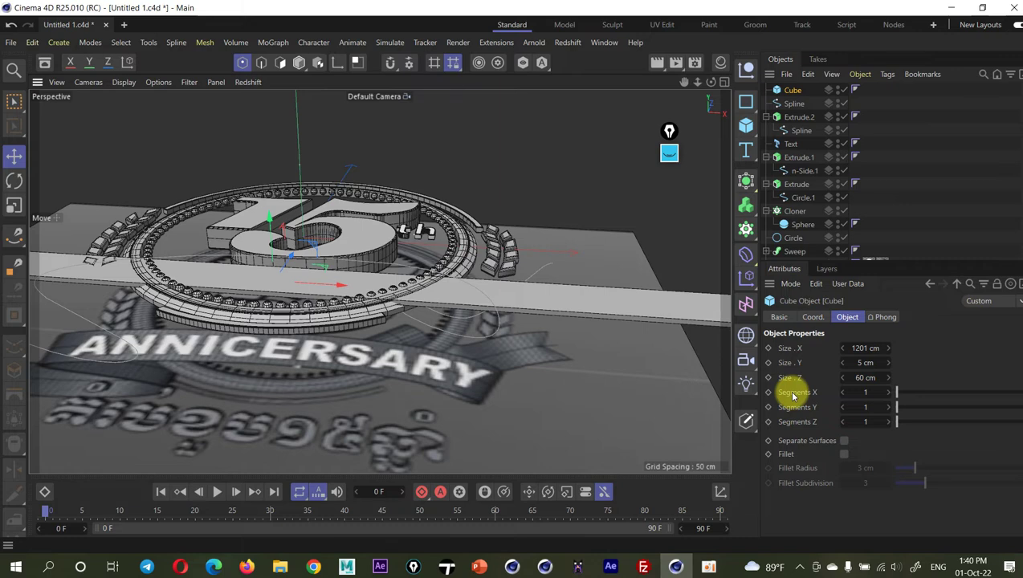
{"action": "mouse_move", "coordinate": [898, 407]}
{"action": "left_mouse_down"}
{"action": "mouse_move", "coordinate": [911, 408]}
{"action": "mouse_move", "coordinate": [898, 394]}
{"action": "mouse_move", "coordinate": [1018, 392]}
{"action": "mouse_move", "coordinate": [947, 393]}
{"action": "mouse_move", "coordinate": [1020, 377]}
{"action": "left_mouse_up"}
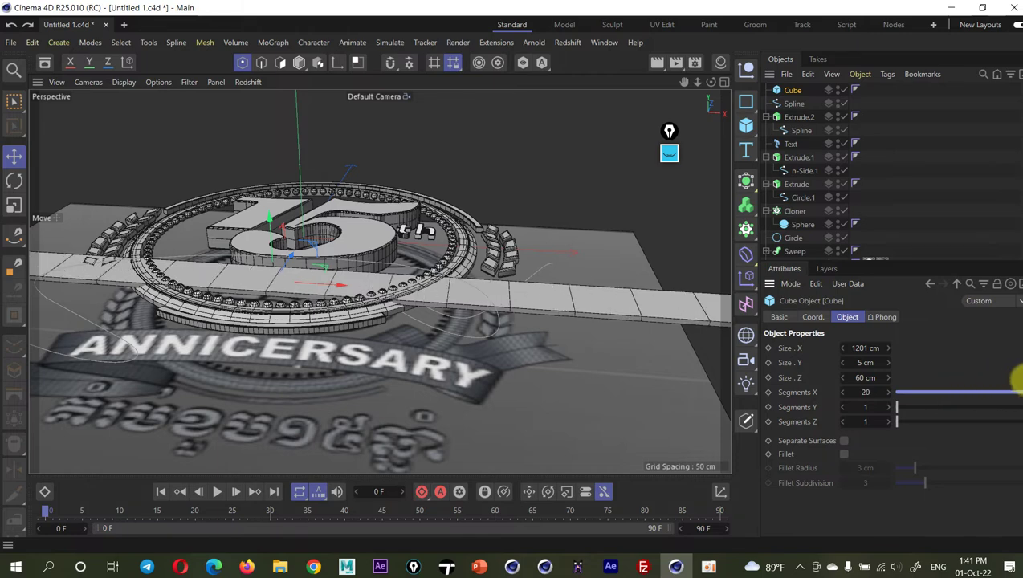
Try Segments X values of 77, 107, 117, 126, 132, 105, 93, 88 and 92.
{"action": "left_click", "coordinate": [864, 392]}
{"action": "type", "text": "77"}
{"action": "key", "text": "Return"}
{"action": "type", "text": "107"}
{"action": "key", "text": "Return"}
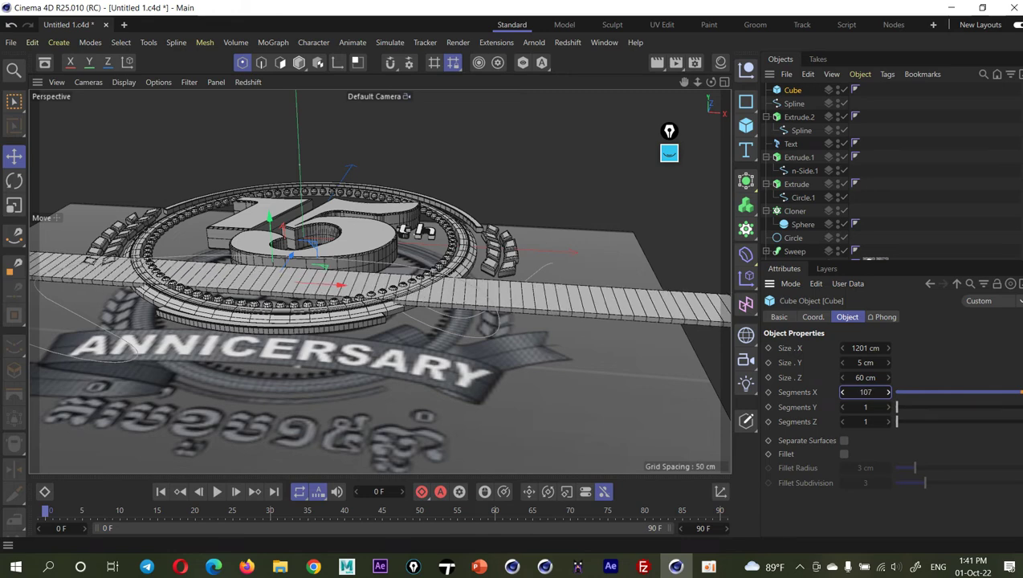
{"action": "type", "text": "117"}
{"action": "key", "text": "Return"}
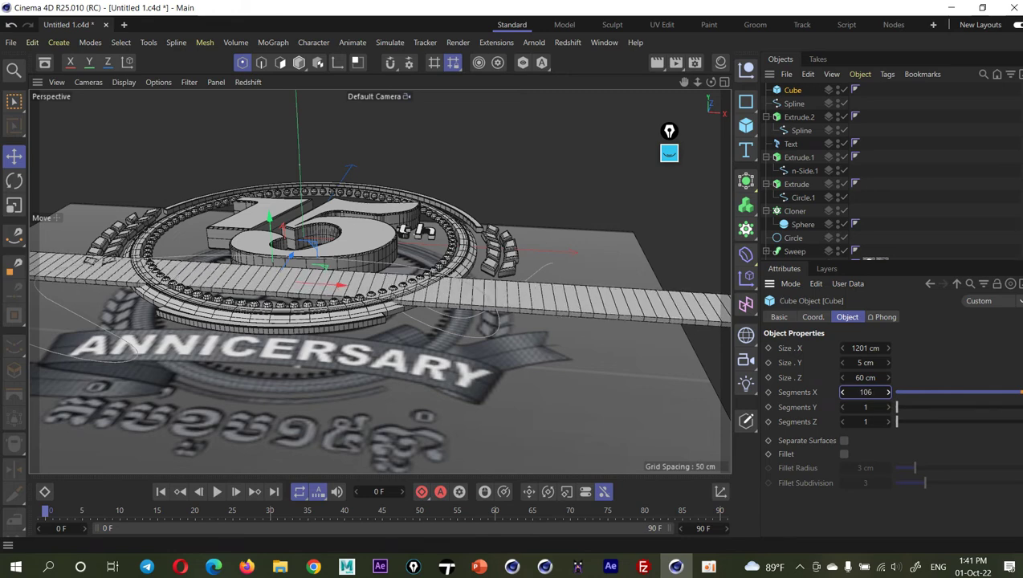
{"action": "type", "text": "126"}
{"action": "key", "text": "Return"}
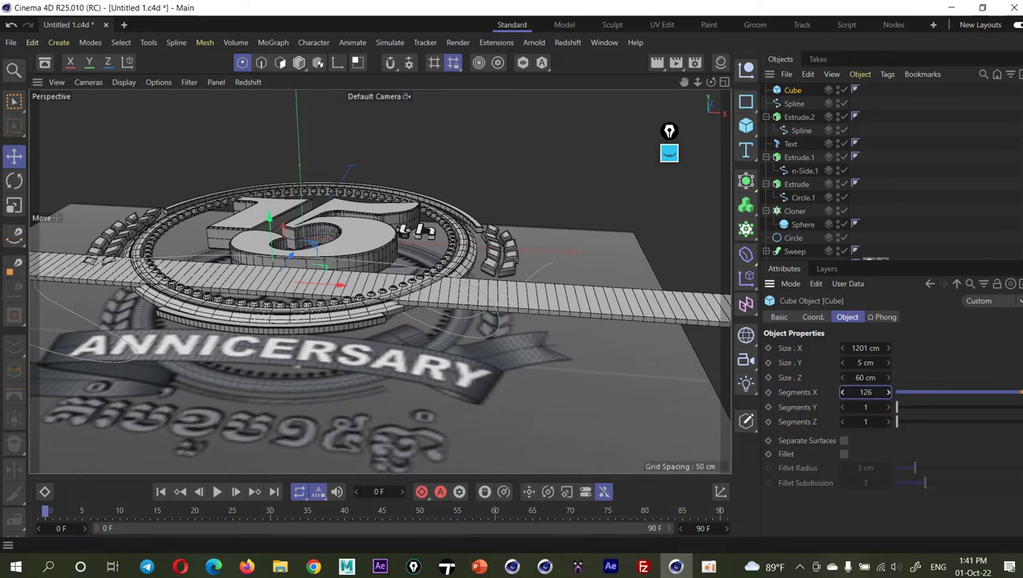
{"action": "type", "text": "132"}
{"action": "key", "text": "Return"}
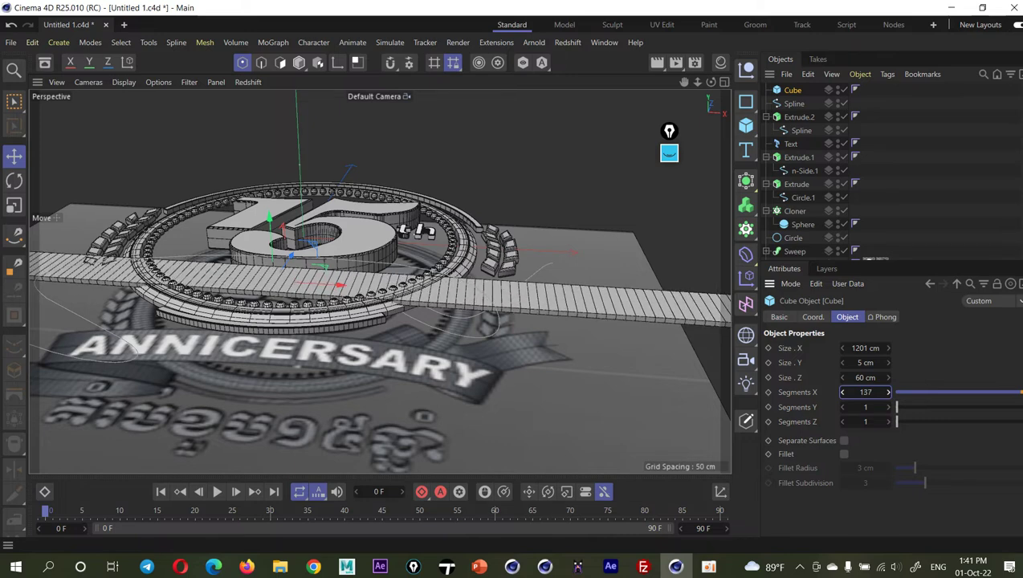
{"action": "type", "text": "105"}
{"action": "key", "text": "Return"}
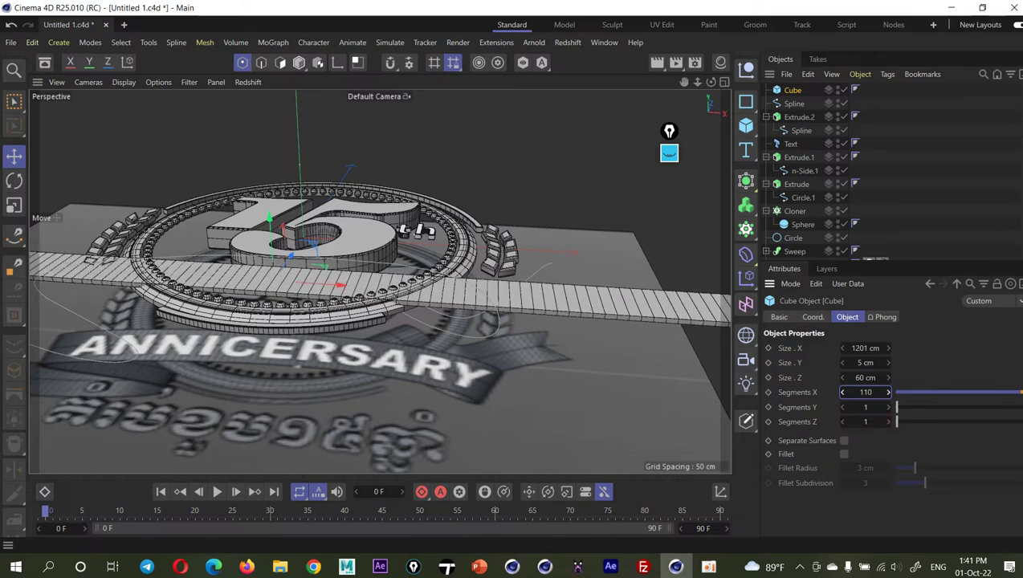
{"action": "type", "text": "93"}
{"action": "key", "text": "Return"}
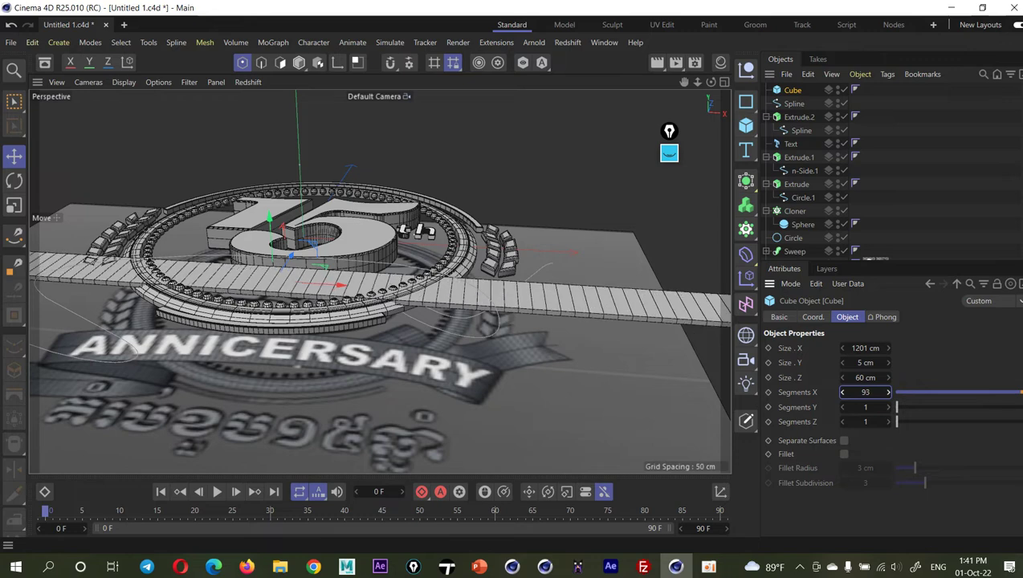
{"action": "type", "text": "88"}
{"action": "key", "text": "Return"}
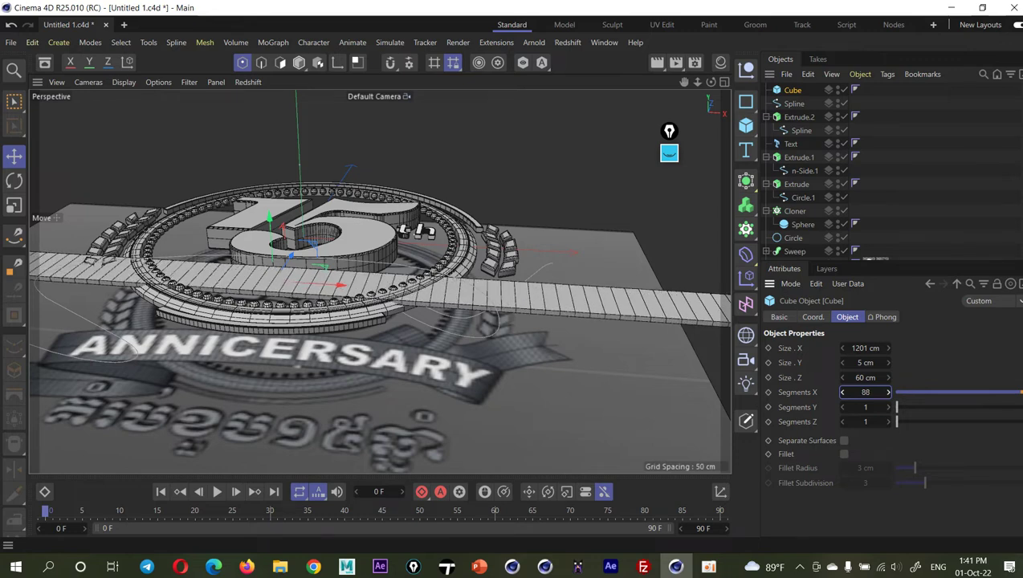
{"action": "type", "text": "92"}
{"action": "key", "text": "Return"}
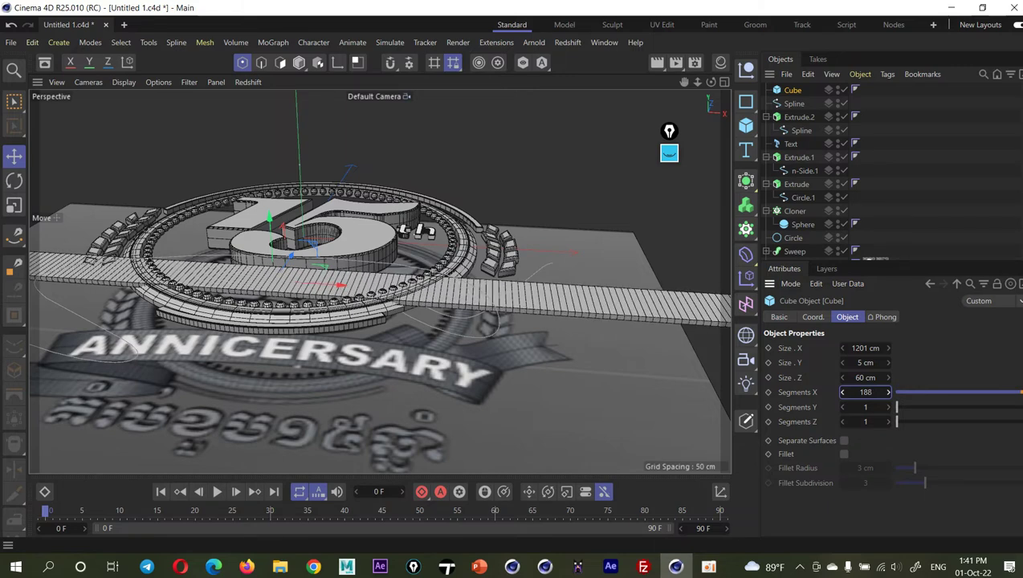
Settle Segments X at 82 and set Segments Z to 2.
{"action": "left_click", "coordinate": [844, 393]}
{"action": "left_click", "coordinate": [852, 394]}
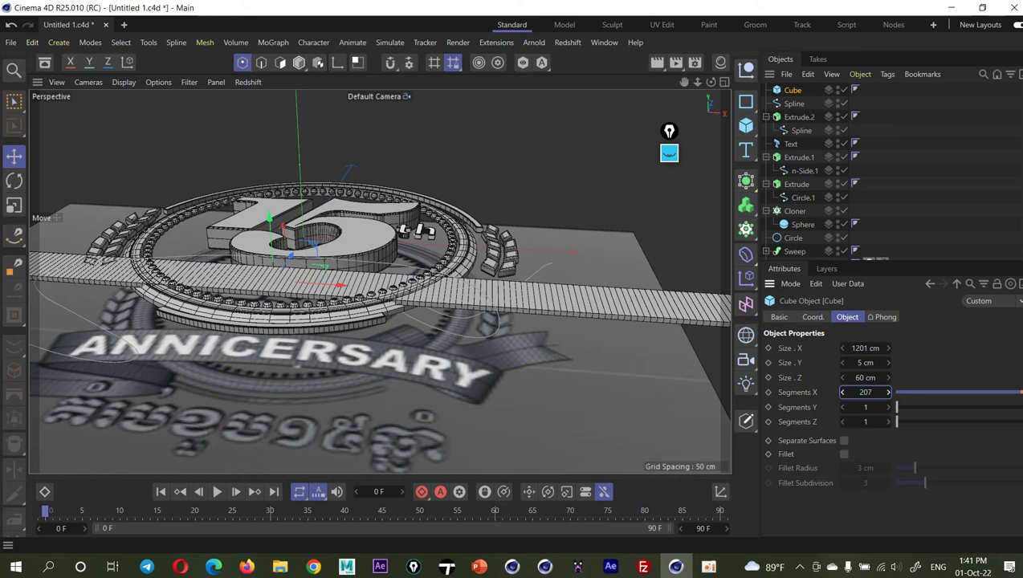
{"action": "left_click_drag", "start_coordinate": [841, 392], "coordinate": [862, 393]}
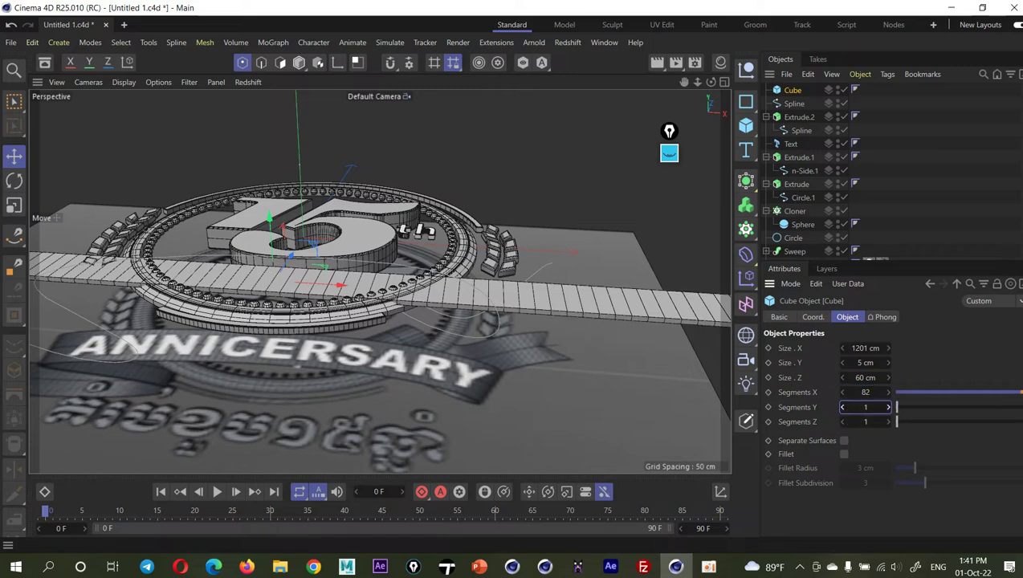
{"action": "left_click_drag", "start_coordinate": [842, 421], "coordinate": [857, 422]}
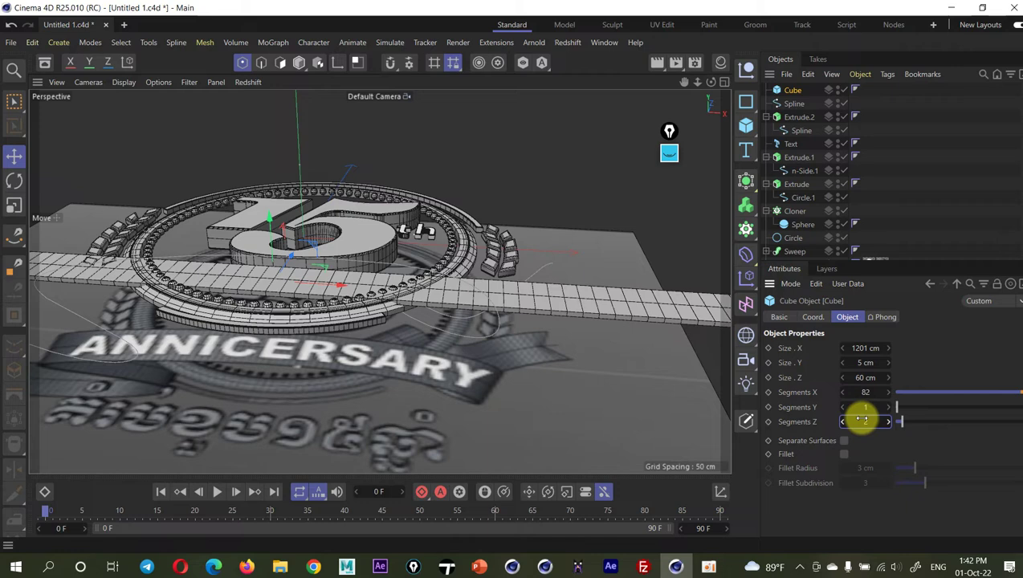
{"action": "scroll", "coordinate": [593, 256], "scroll_direction": "down", "scroll_amount": 3}
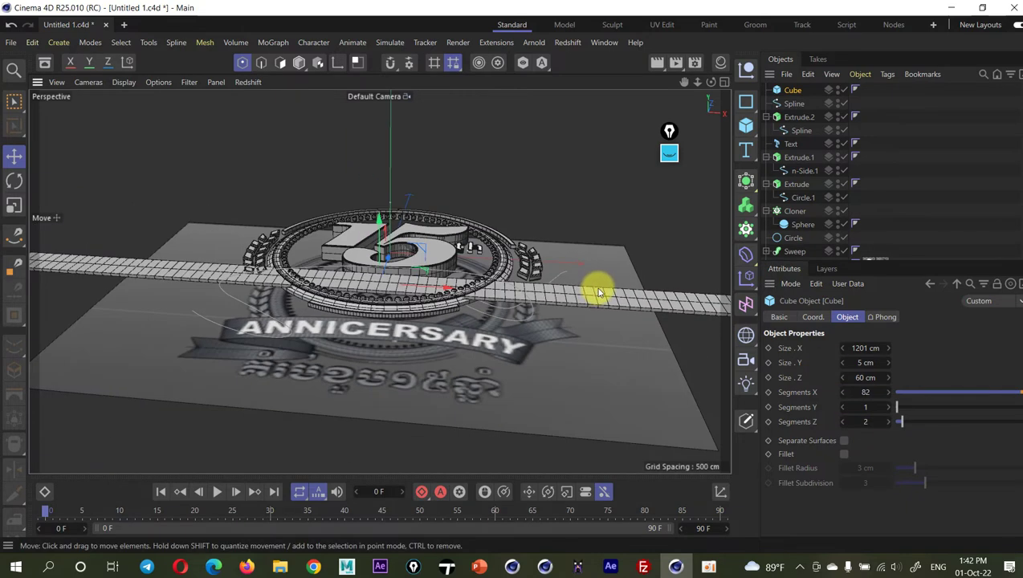
In Top view, set Size X to 1479 cm and Segments X to 94, then press C to make the strip editable.
{"action": "middle_click", "coordinate": [462, 269]}
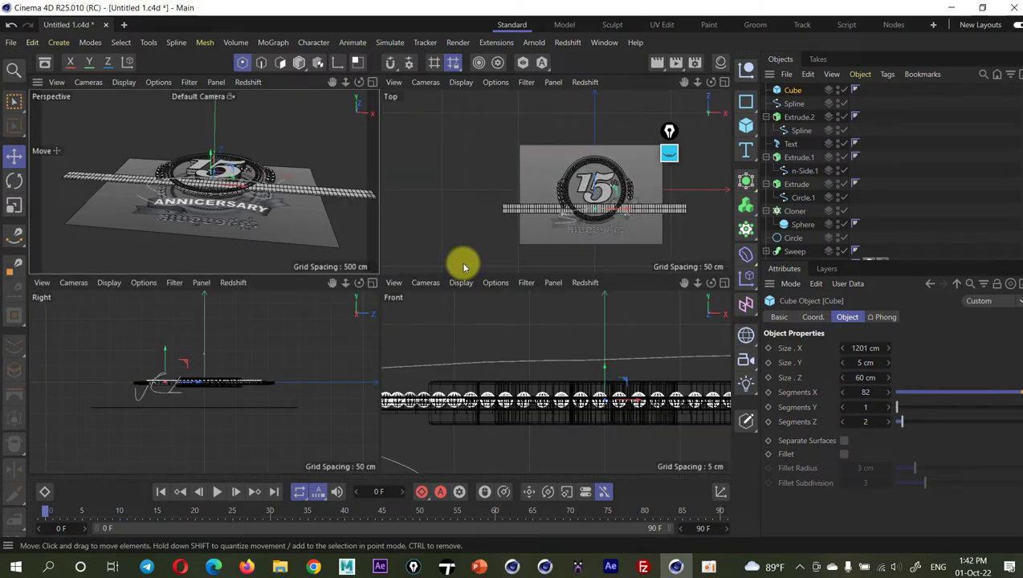
{"action": "middle_click", "coordinate": [463, 265]}
{"action": "scroll", "coordinate": [381, 313], "scroll_direction": "up", "scroll_amount": 1}
{"action": "scroll", "coordinate": [301, 258], "scroll_direction": "up", "scroll_amount": 2}
{"action": "scroll", "coordinate": [321, 270], "scroll_direction": "up", "scroll_amount": 1}
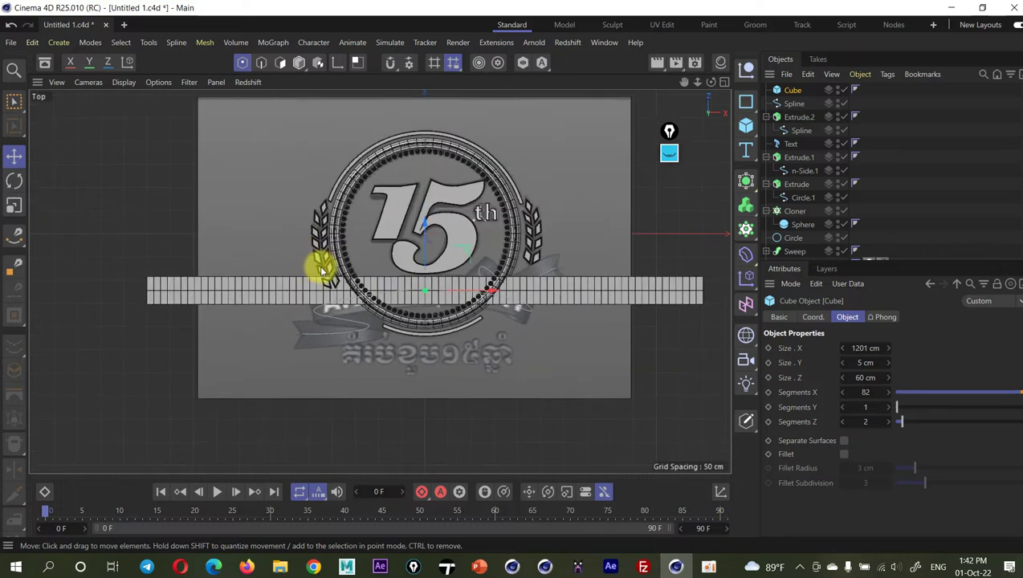
{"action": "middle_click_drag", "start_coordinate": [321, 270], "coordinate": [340, 277]}
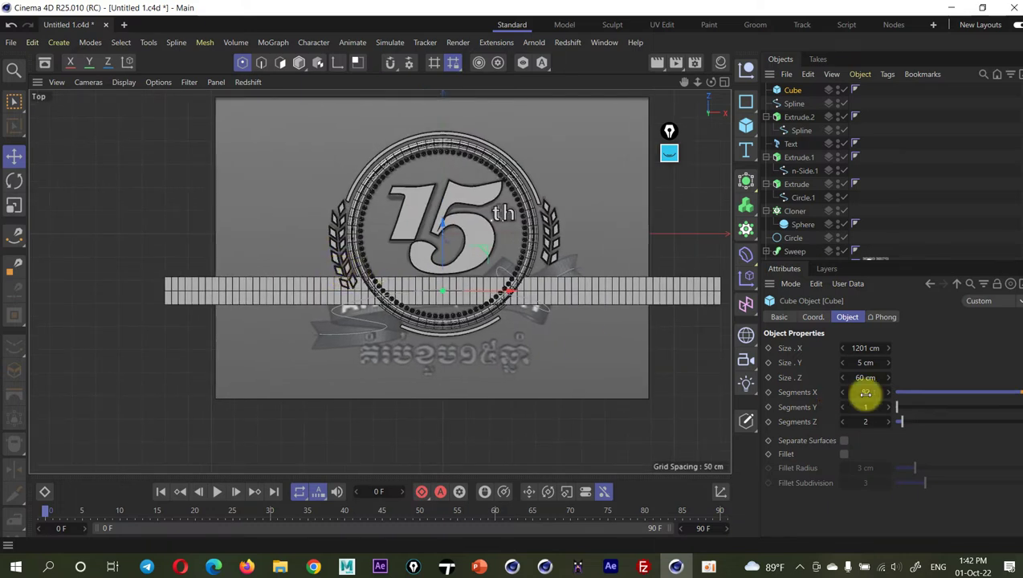
{"action": "left_click_drag", "start_coordinate": [863, 347], "coordinate": [911, 347]}
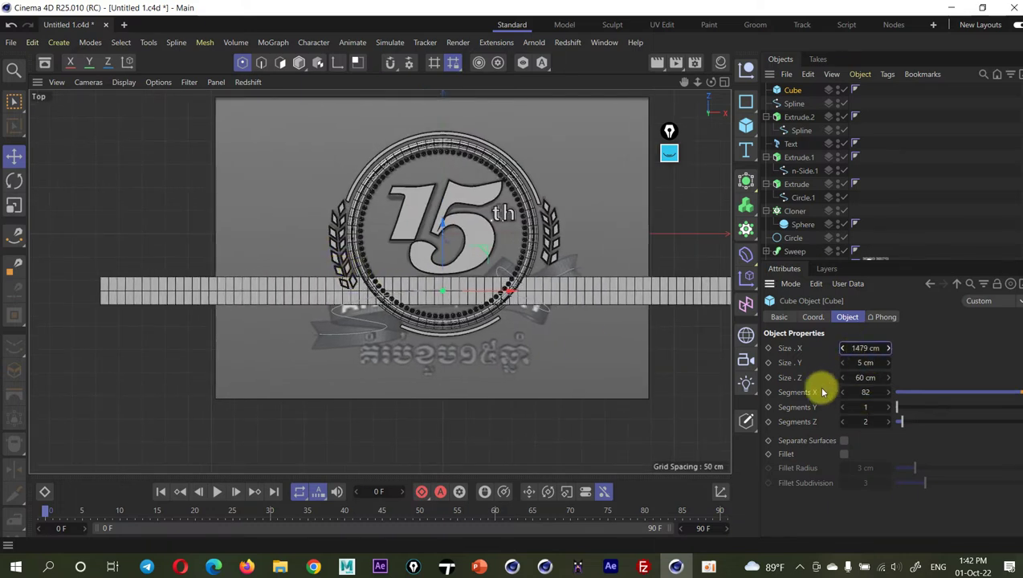
{"action": "left_click_drag", "start_coordinate": [860, 392], "coordinate": [891, 392]}
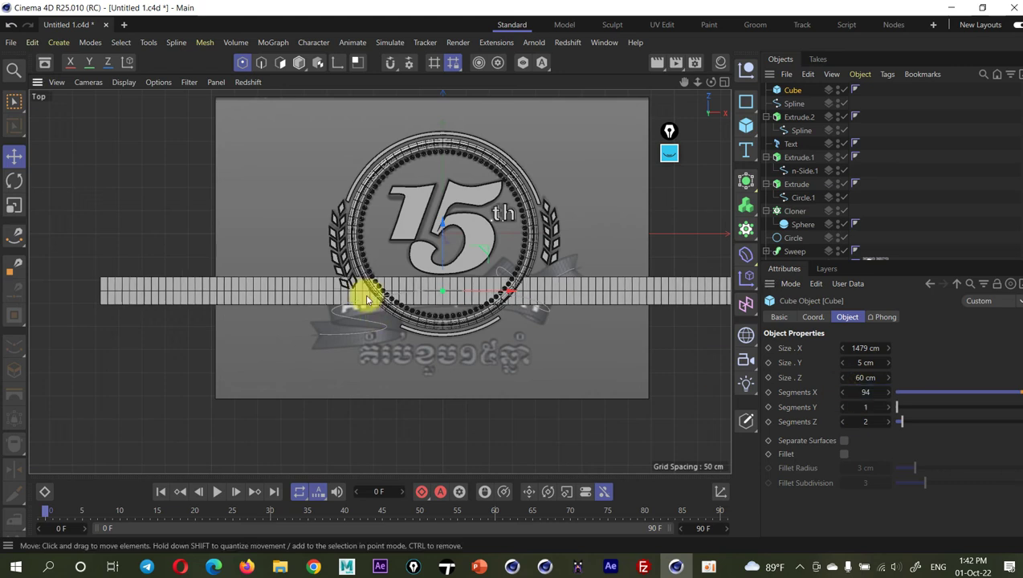
{"action": "scroll", "coordinate": [365, 289], "scroll_direction": "down", "scroll_amount": 1}
{"action": "scroll", "coordinate": [365, 290], "scroll_direction": "down", "scroll_amount": 1}
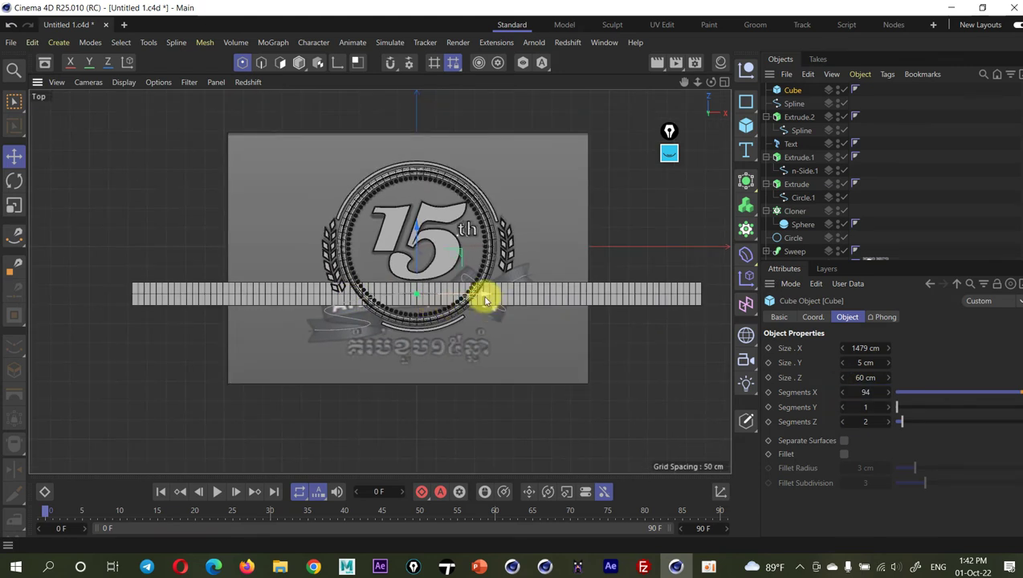
{"action": "key", "text": "c"}
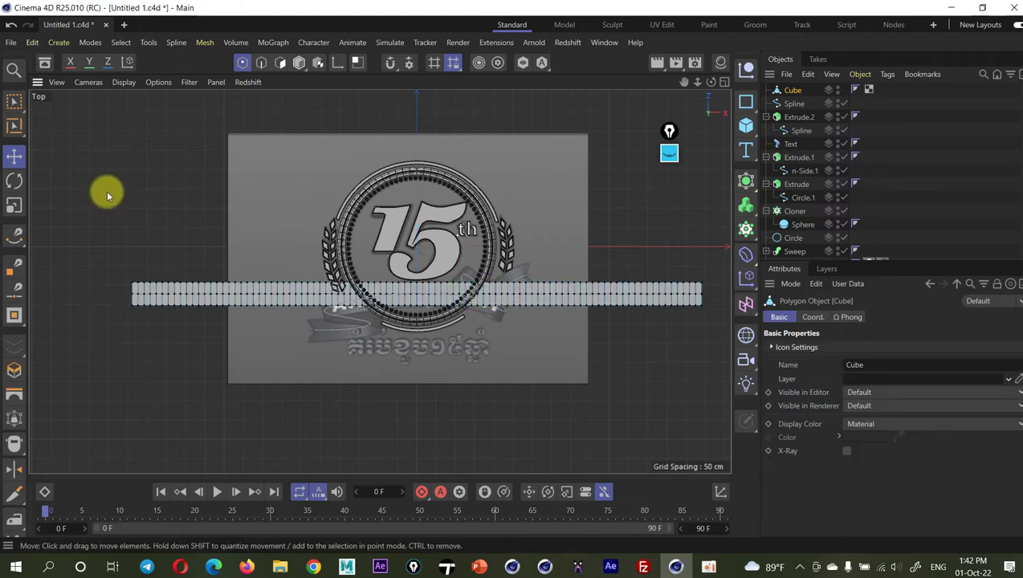
Box-select the corner points at the strip's left and right ends.
{"action": "scroll", "coordinate": [141, 290], "scroll_direction": "up", "scroll_amount": 2}
{"action": "key", "text": "0"}
{"action": "left_click_drag", "start_coordinate": [135, 316], "coordinate": [114, 297]}
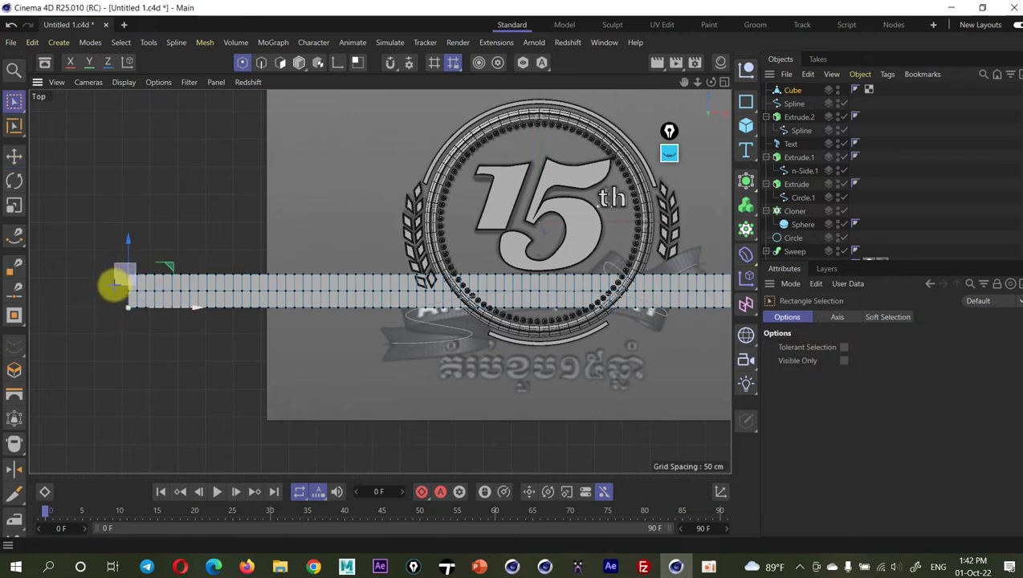
{"action": "mouse_move", "coordinate": [427, 308]}
{"action": "middle_mouse_down"}
{"action": "mouse_move", "coordinate": [411, 298]}
{"action": "mouse_move", "coordinate": [210, 300]}
{"action": "middle_mouse_up"}
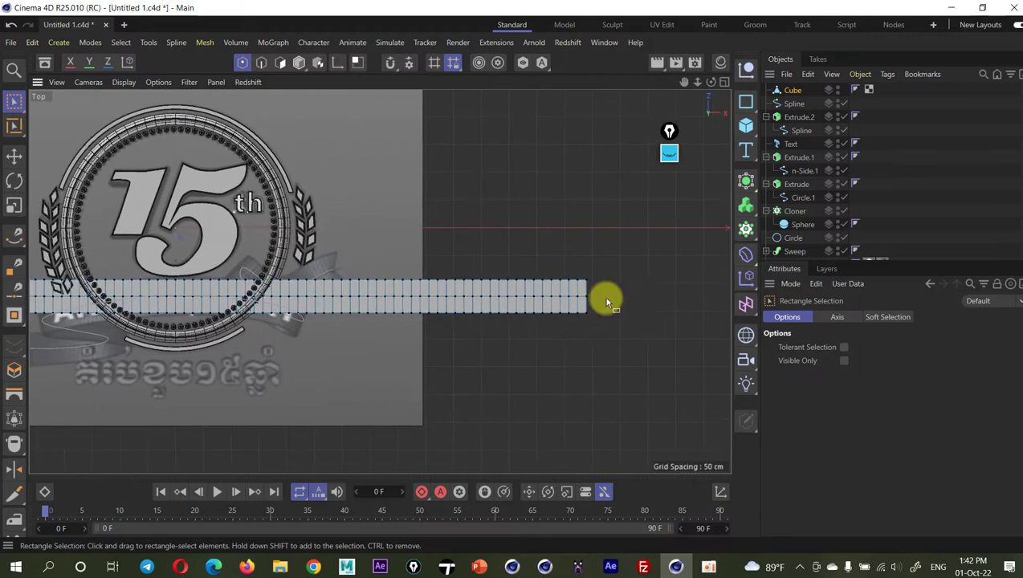
{"action": "left_click_drag", "start_coordinate": [602, 275], "coordinate": [584, 326]}
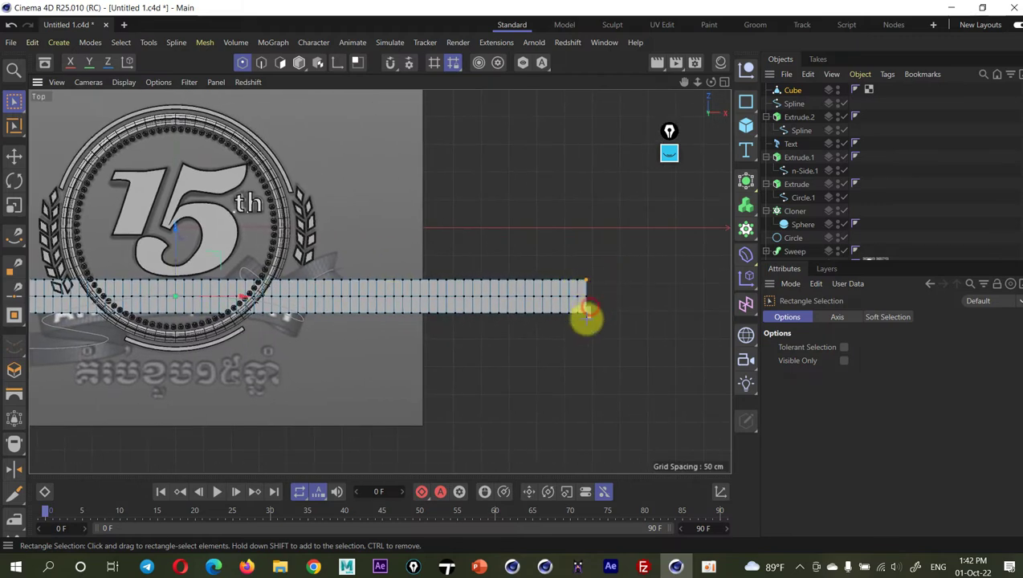
Maximise the Perspective view and zoom in close on the strip's right end.
{"action": "middle_click", "coordinate": [580, 327]}
{"action": "middle_click", "coordinate": [312, 210]}
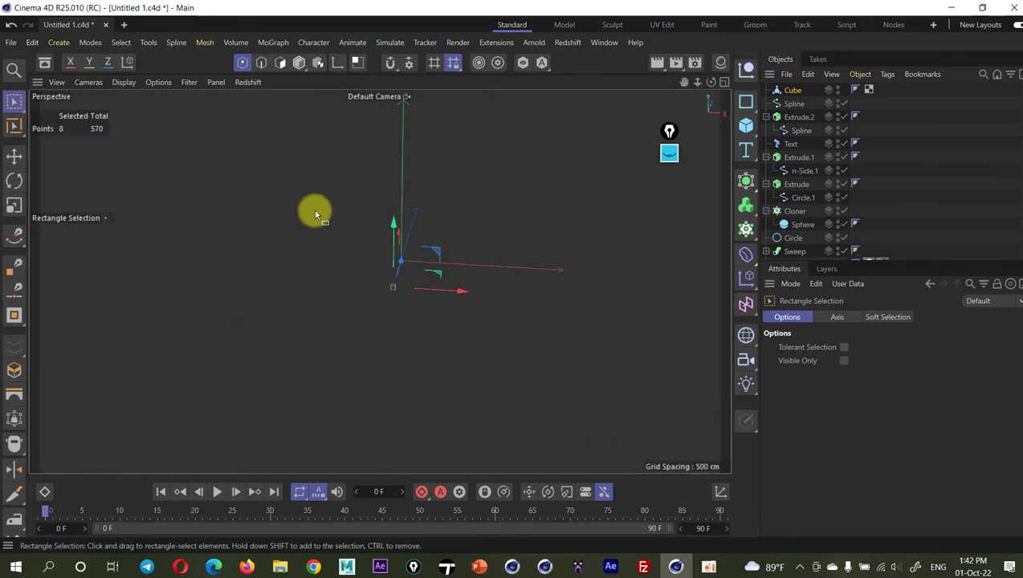
{"action": "left_click_drag", "start_coordinate": [382, 267], "coordinate": [603, 324], "text": "alt"}
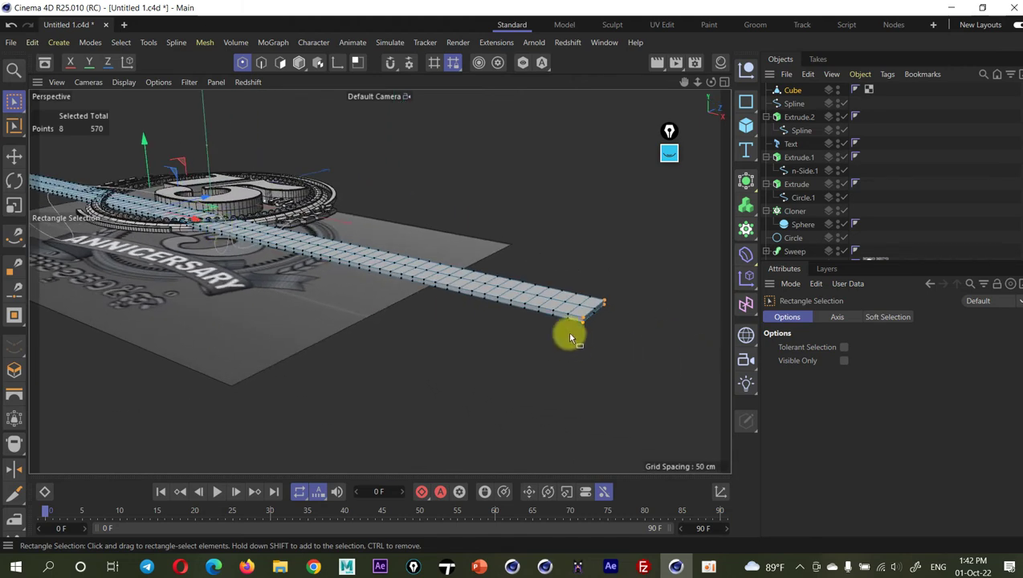
{"action": "scroll", "coordinate": [602, 318], "scroll_direction": "up", "scroll_amount": 2}
{"action": "scroll", "coordinate": [602, 318], "scroll_direction": "up", "scroll_amount": 2}
{"action": "scroll", "coordinate": [602, 318], "scroll_direction": "up", "scroll_amount": 2}
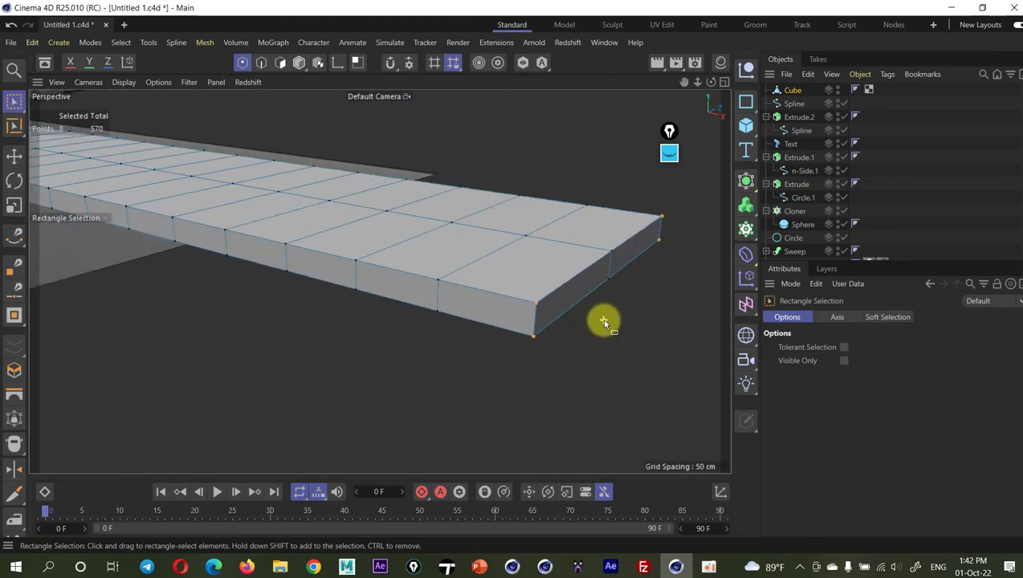
{"action": "scroll", "coordinate": [562, 329], "scroll_direction": "up", "scroll_amount": 2}
{"action": "left_click", "coordinate": [669, 153]}
Annotate the strip's corner points and the selection settings with on-screen pen marks.
{"action": "left_click", "coordinate": [668, 265]}
{"action": "left_click_drag", "start_coordinate": [459, 327], "coordinate": [458, 363]}
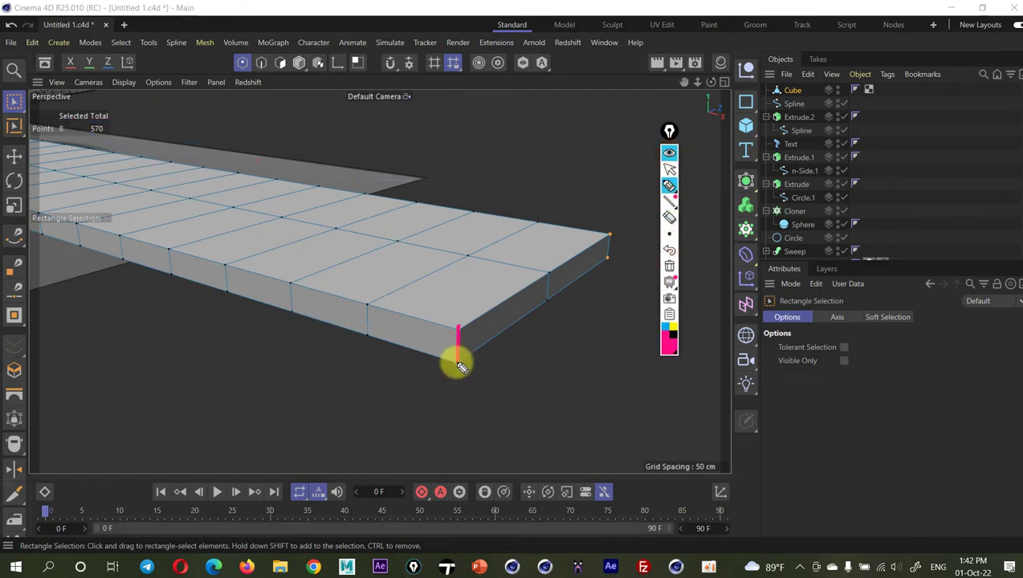
{"action": "left_click", "coordinate": [669, 266]}
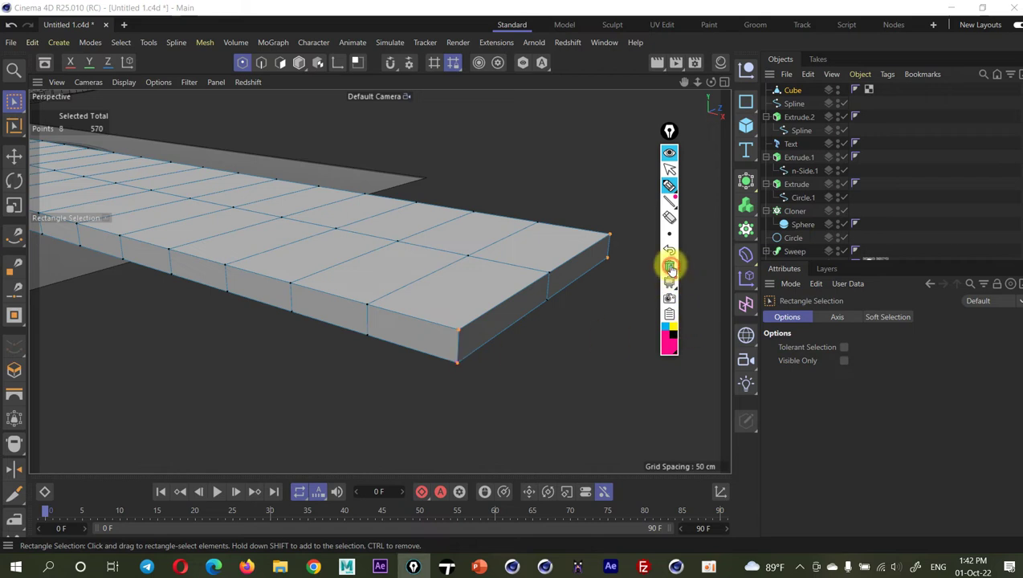
{"action": "left_click_drag", "start_coordinate": [454, 323], "coordinate": [459, 327]}
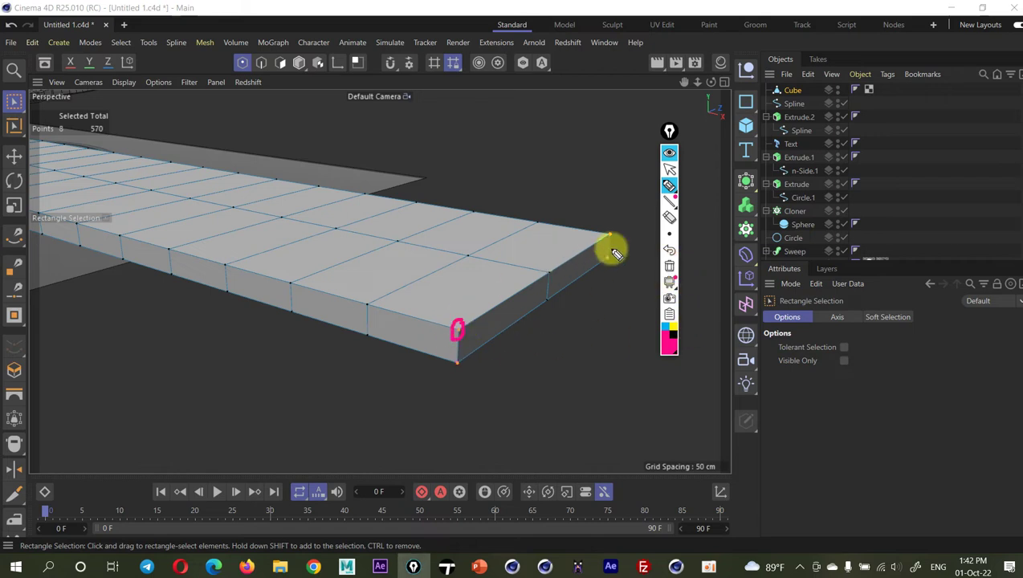
{"action": "left_click_drag", "start_coordinate": [607, 233], "coordinate": [612, 240]}
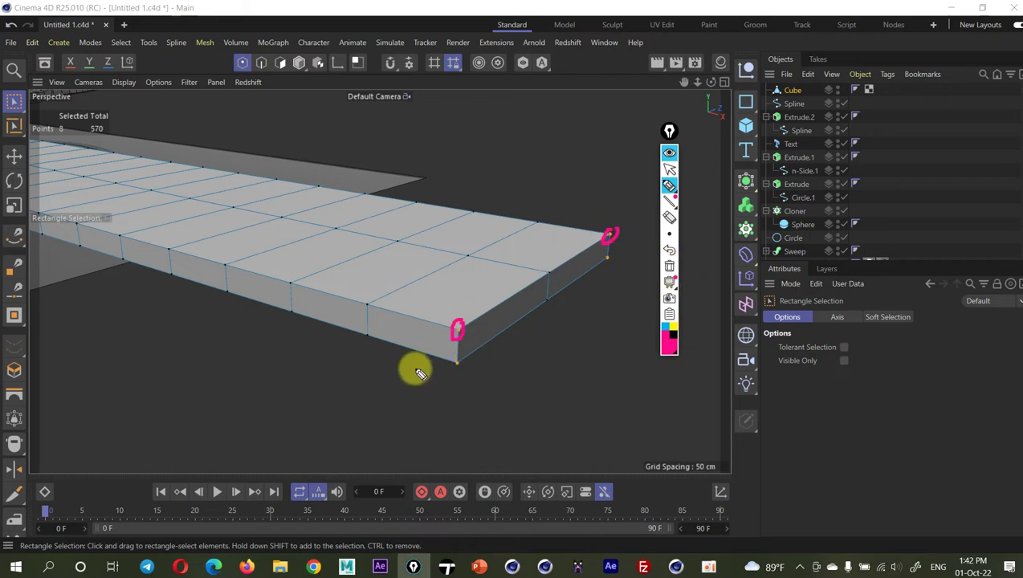
{"action": "left_click_drag", "start_coordinate": [845, 338], "coordinate": [851, 386]}
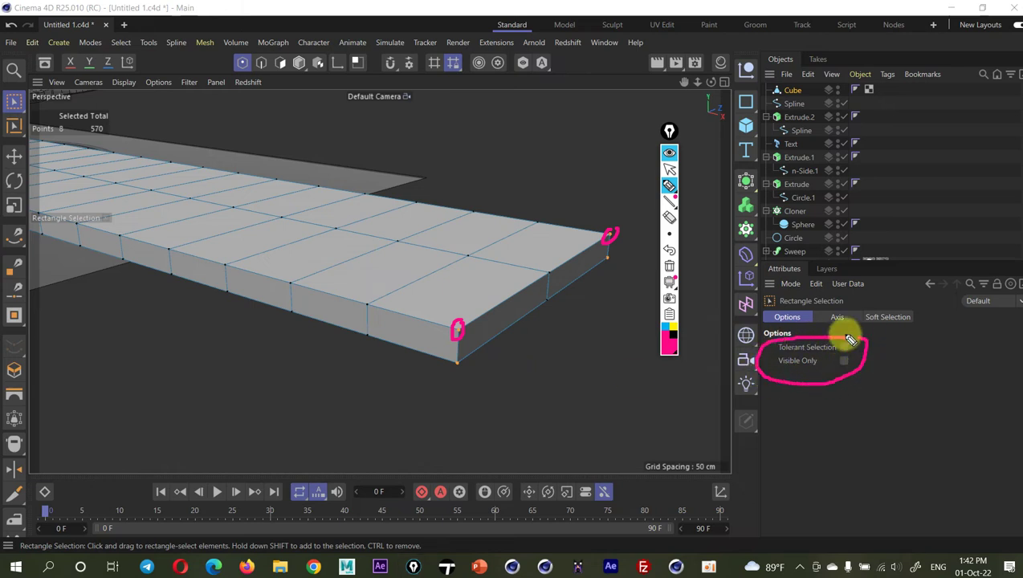
{"action": "left_click_drag", "start_coordinate": [839, 370], "coordinate": [880, 347]}
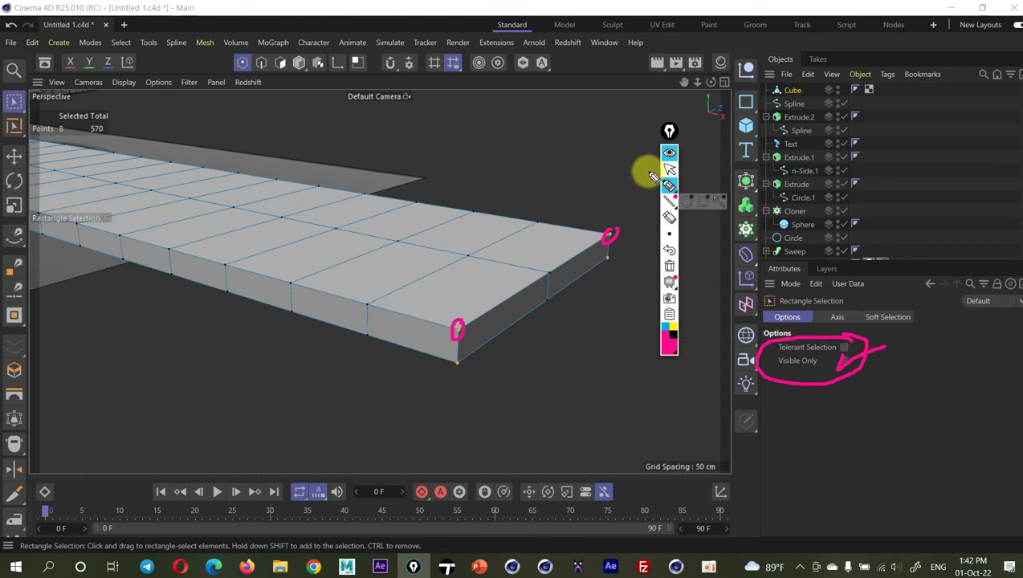
Tick Visible Only and box-select points across the strip's end.
{"action": "left_click", "coordinate": [669, 154]}
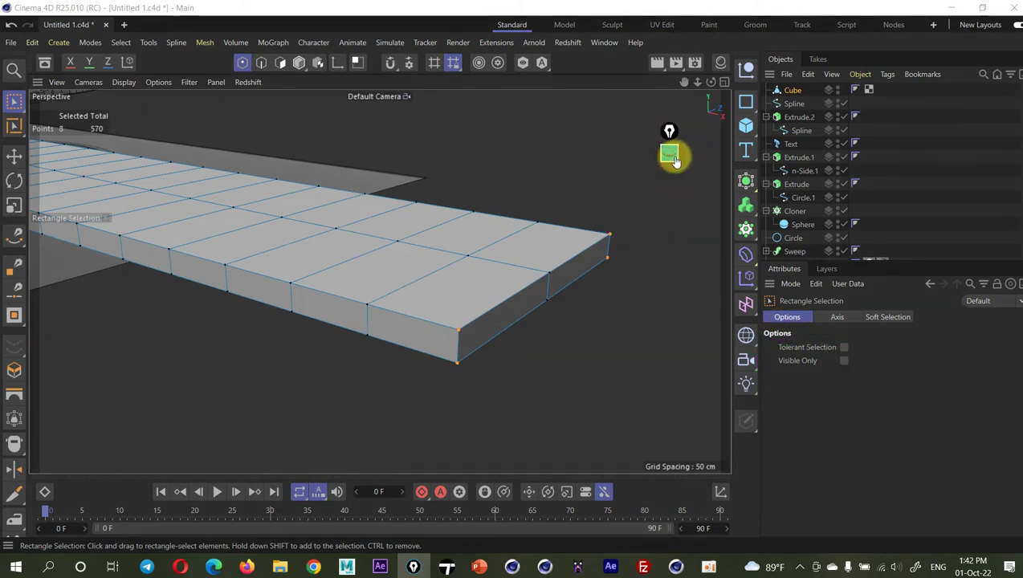
{"action": "left_click", "coordinate": [844, 361]}
{"action": "left_click_drag", "start_coordinate": [569, 182], "coordinate": [249, 406]}
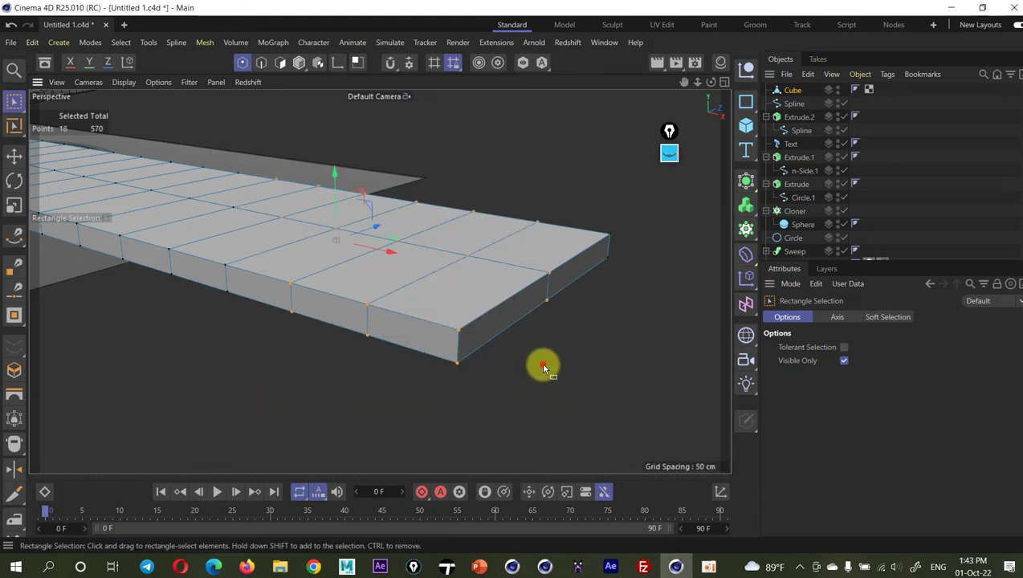
Turn off Visible Only and box-select the strip's end points through its full thickness.
{"action": "left_click_drag", "start_coordinate": [543, 369], "coordinate": [183, 296], "text": "alt"}
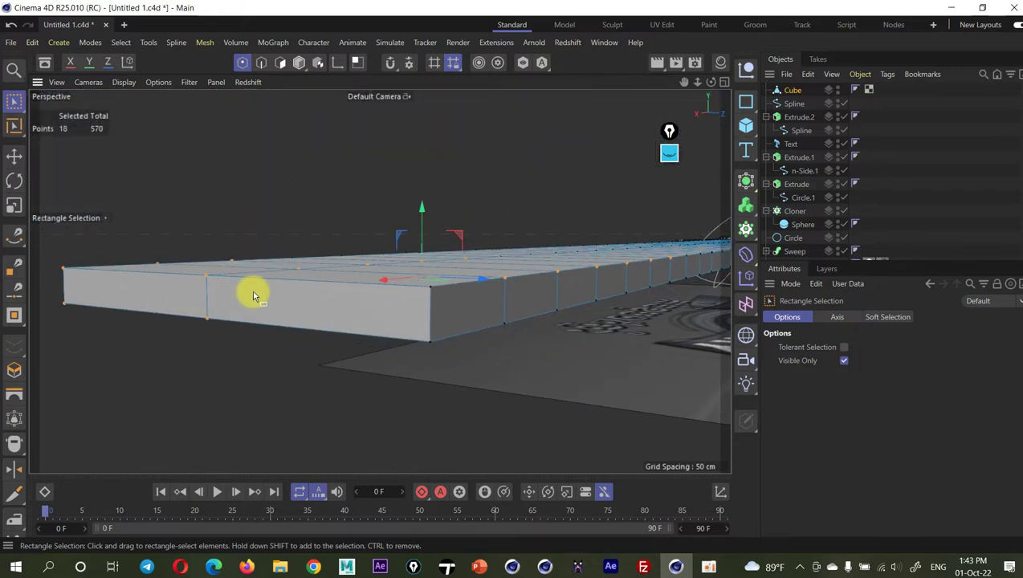
{"action": "mouse_move", "coordinate": [305, 298]}
{"action": "left_mouse_down", "text": "alt"}
{"action": "mouse_move", "coordinate": [541, 317]}
{"action": "mouse_move", "coordinate": [459, 322]}
{"action": "mouse_move", "coordinate": [511, 354]}
{"action": "left_mouse_up", "text": "alt"}
{"action": "left_click", "coordinate": [844, 360]}
{"action": "mouse_move", "coordinate": [651, 234]}
{"action": "left_mouse_down"}
{"action": "mouse_move", "coordinate": [413, 257]}
{"action": "mouse_move", "coordinate": [94, 462]}
{"action": "left_mouse_up"}
Trim the selection down to the eight end corner points and return to the Top view.
{"action": "mouse_move", "coordinate": [468, 365]}
{"action": "left_mouse_down", "text": "alt"}
{"action": "mouse_move", "coordinate": [426, 340]}
{"action": "mouse_move", "coordinate": [632, 326]}
{"action": "left_mouse_up", "text": "alt"}
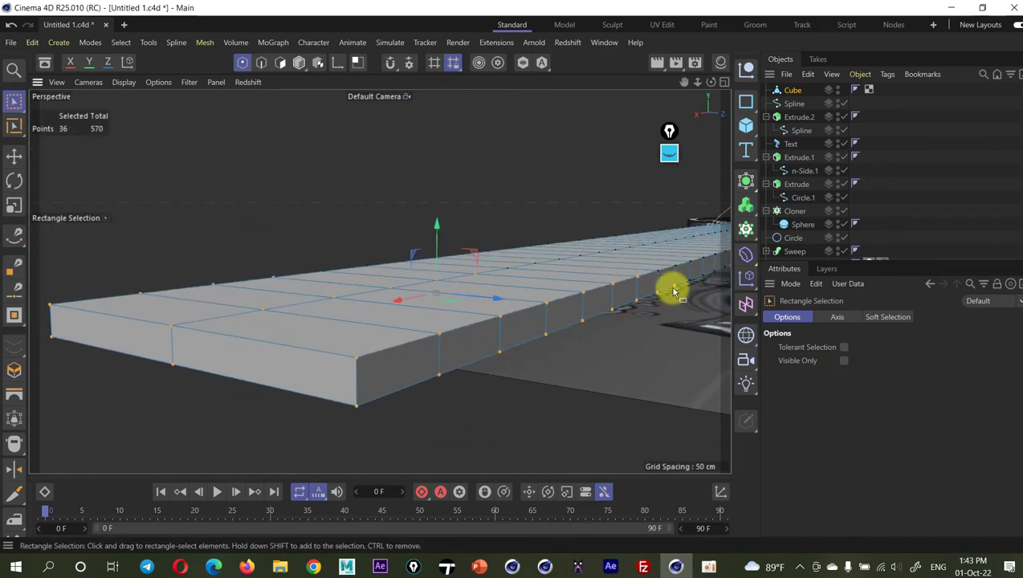
{"action": "key", "text": "ctrl+z"}
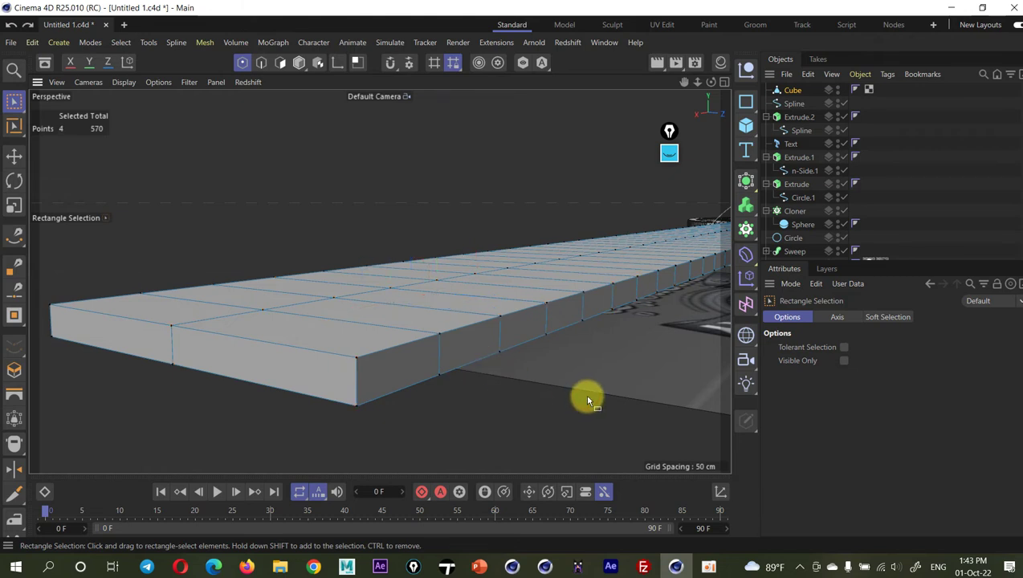
{"action": "mouse_move", "coordinate": [371, 356]}
{"action": "left_mouse_down", "text": "shift"}
{"action": "mouse_move", "coordinate": [347, 430]}
{"action": "mouse_move", "coordinate": [454, 415]}
{"action": "mouse_move", "coordinate": [525, 320]}
{"action": "mouse_move", "coordinate": [498, 396]}
{"action": "mouse_move", "coordinate": [456, 405]}
{"action": "left_mouse_up", "text": "shift"}
{"action": "scroll", "coordinate": [425, 385], "scroll_direction": "down", "scroll_amount": 3}
{"action": "middle_click", "coordinate": [534, 259]}
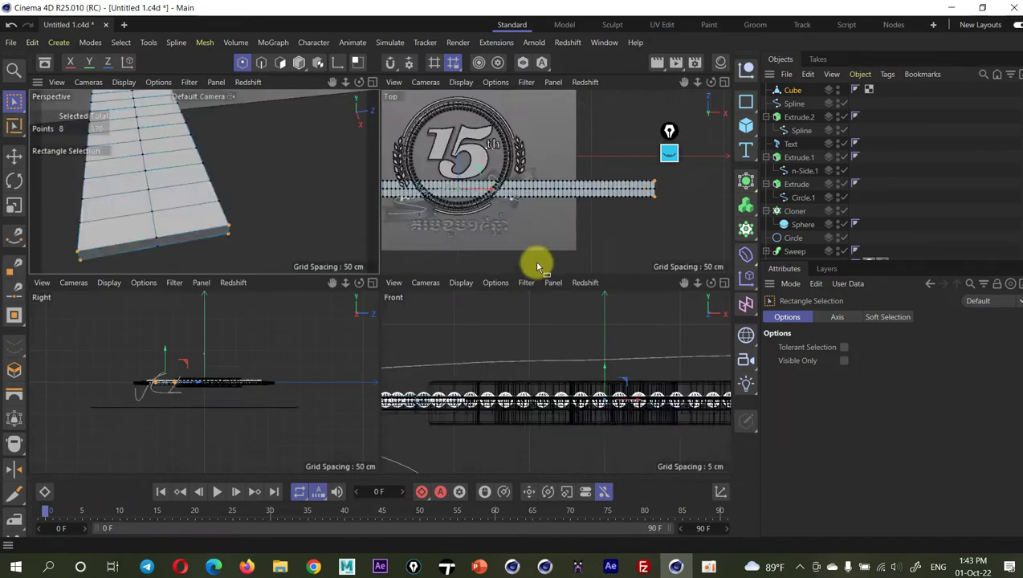
Scale the selected end corners outward along X to cut V-notches into both strip ends.
{"action": "middle_click", "coordinate": [534, 259]}
{"action": "scroll", "coordinate": [447, 321], "scroll_direction": "down", "scroll_amount": 2}
{"action": "middle_click_drag", "start_coordinate": [396, 347], "coordinate": [473, 344], "text": "alt"}
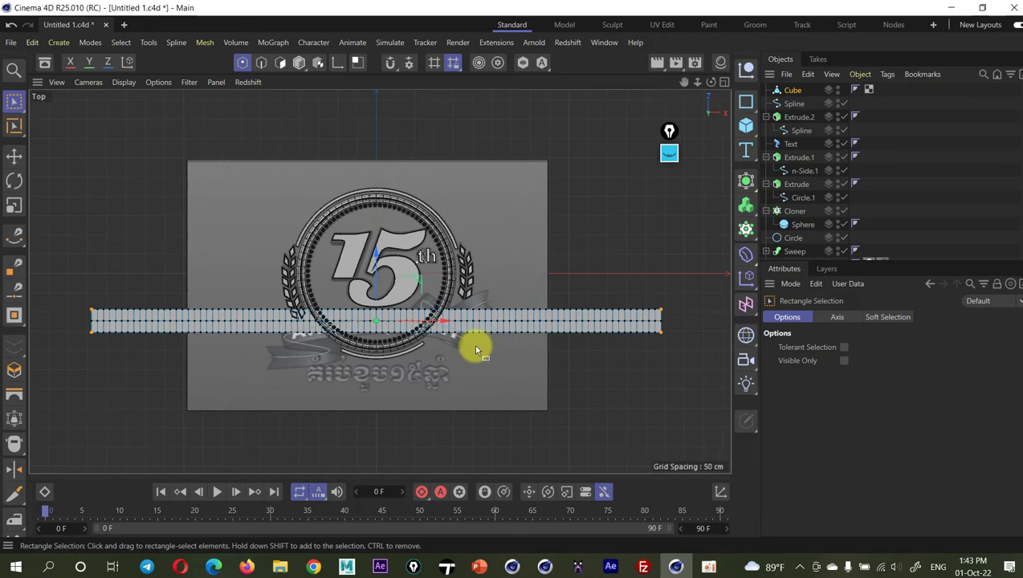
{"action": "key", "text": "r"}
{"action": "key", "text": "t"}
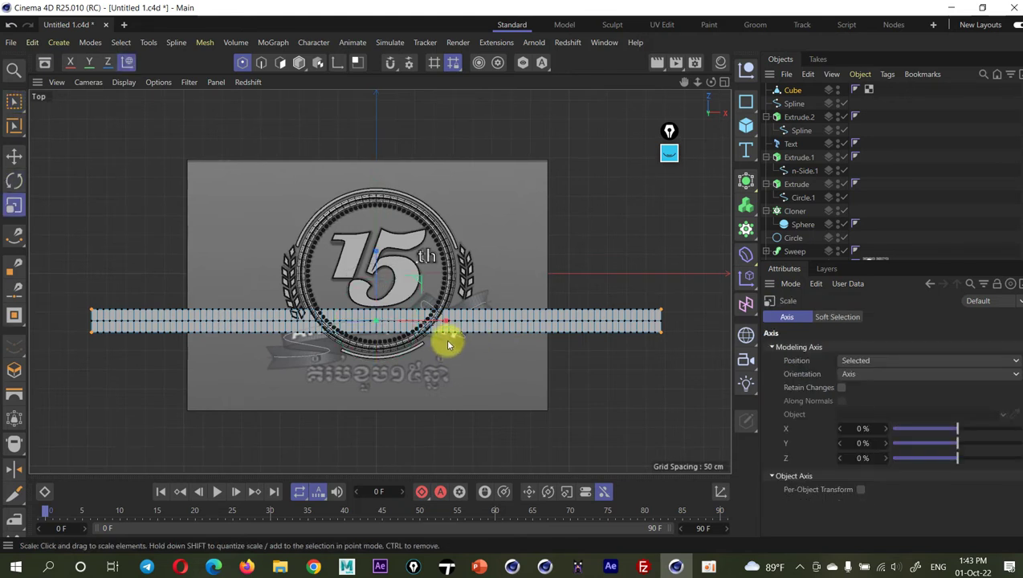
{"action": "left_click_drag", "start_coordinate": [440, 333], "coordinate": [451, 325]}
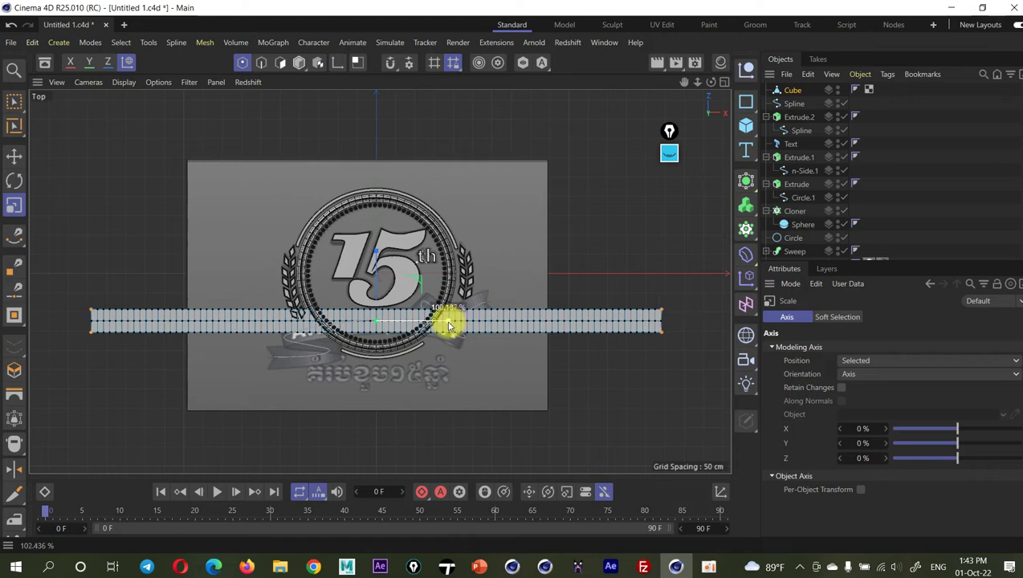
Return to the Perspective view to inspect the notched ends, then switch to Move and exit point editing.
{"action": "middle_click", "coordinate": [434, 297]}
{"action": "middle_click", "coordinate": [411, 264]}
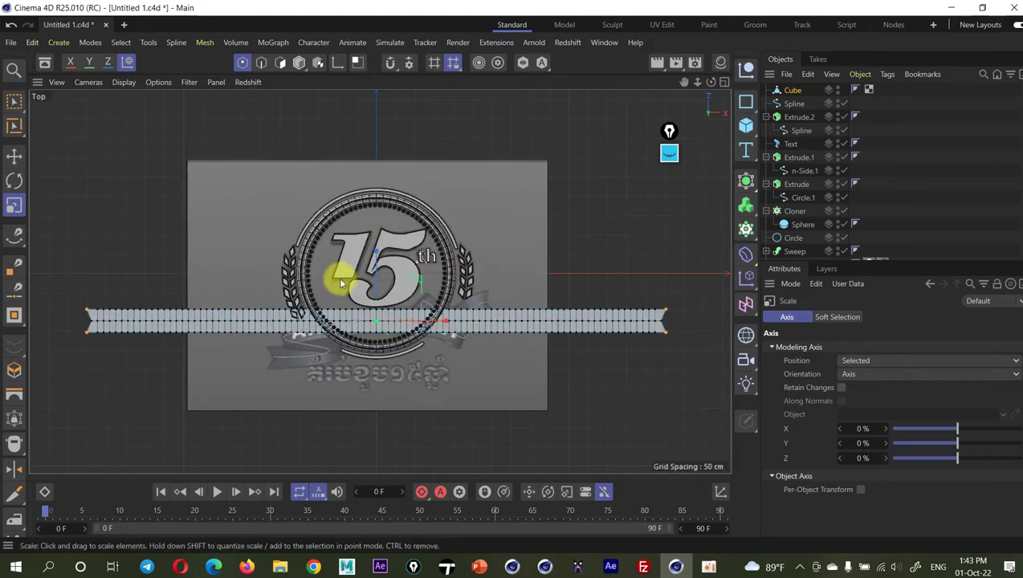
{"action": "middle_click", "coordinate": [428, 257]}
{"action": "middle_click", "coordinate": [428, 257]}
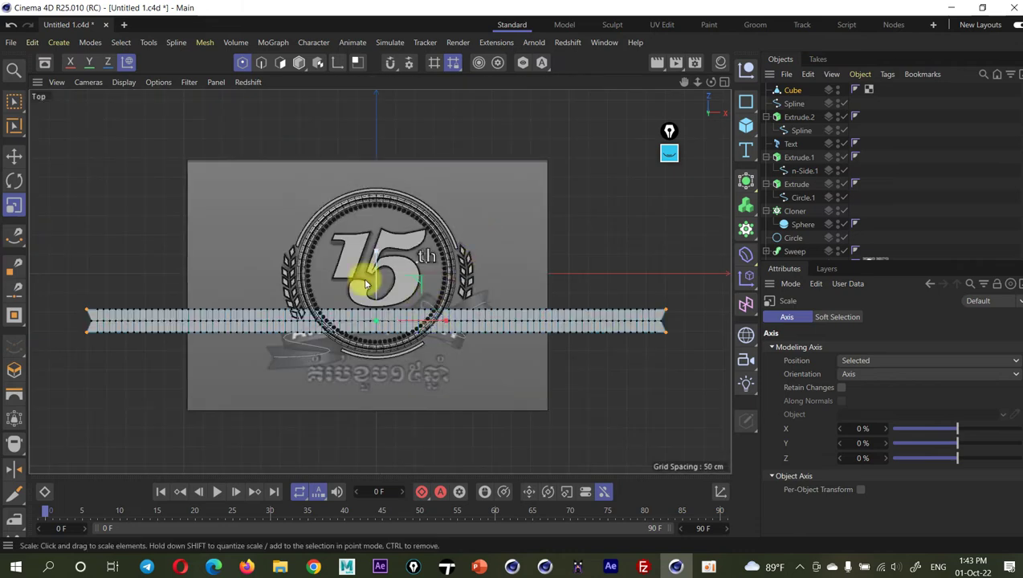
{"action": "middle_click", "coordinate": [400, 281]}
{"action": "middle_click", "coordinate": [228, 213]}
{"action": "mouse_move", "coordinate": [228, 213]}
{"action": "left_mouse_down", "text": "alt"}
{"action": "mouse_move", "coordinate": [419, 271]}
{"action": "mouse_move", "coordinate": [411, 278]}
{"action": "left_mouse_up", "text": "alt"}
{"action": "left_click", "coordinate": [13, 157]}
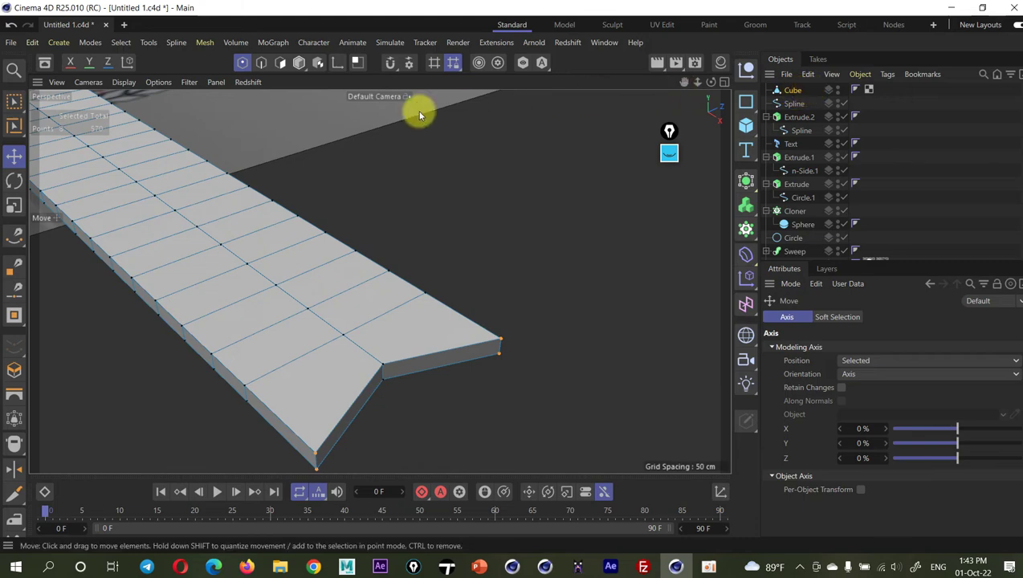
{"action": "left_click", "coordinate": [298, 63]}
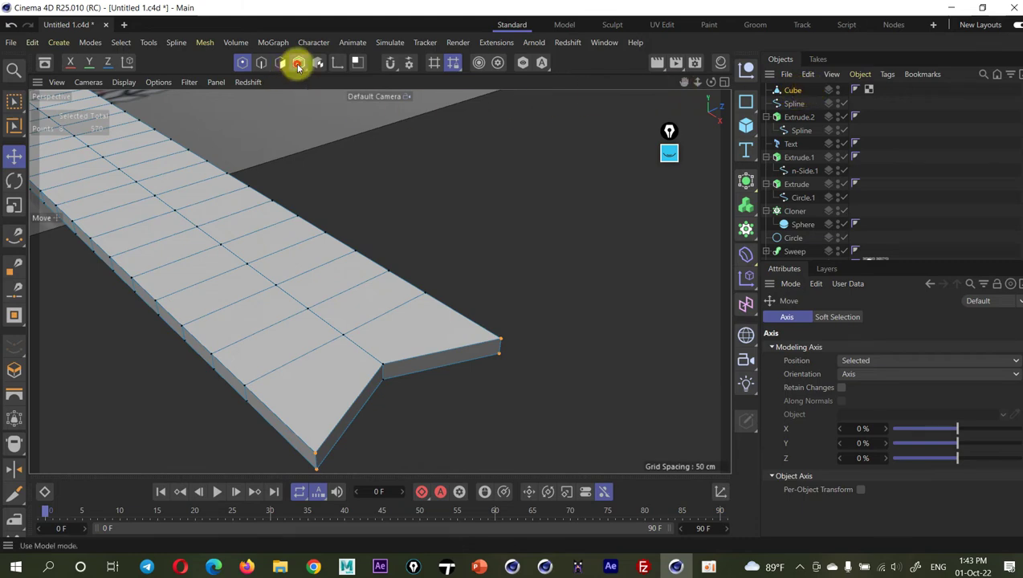
Orbit out to view the whole notch-tailed emblem, then open the Create menu for deformers.
{"action": "mouse_move", "coordinate": [593, 263]}
{"action": "left_mouse_down", "text": "alt"}
{"action": "mouse_move", "coordinate": [586, 327]}
{"action": "mouse_move", "coordinate": [571, 310]}
{"action": "mouse_move", "coordinate": [292, 251]}
{"action": "mouse_move", "coordinate": [447, 298]}
{"action": "mouse_move", "coordinate": [580, 295]}
{"action": "left_mouse_up", "text": "alt"}
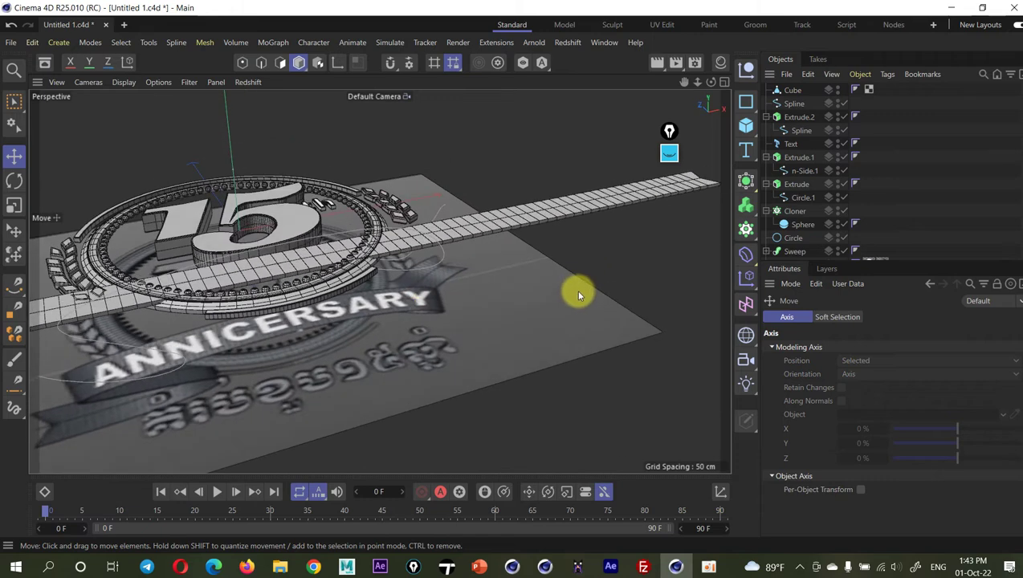
{"action": "mouse_move", "coordinate": [582, 293]}
{"action": "left_mouse_down", "text": "alt"}
{"action": "mouse_move", "coordinate": [442, 290]}
{"action": "mouse_move", "coordinate": [470, 282]}
{"action": "left_mouse_up", "text": "alt"}
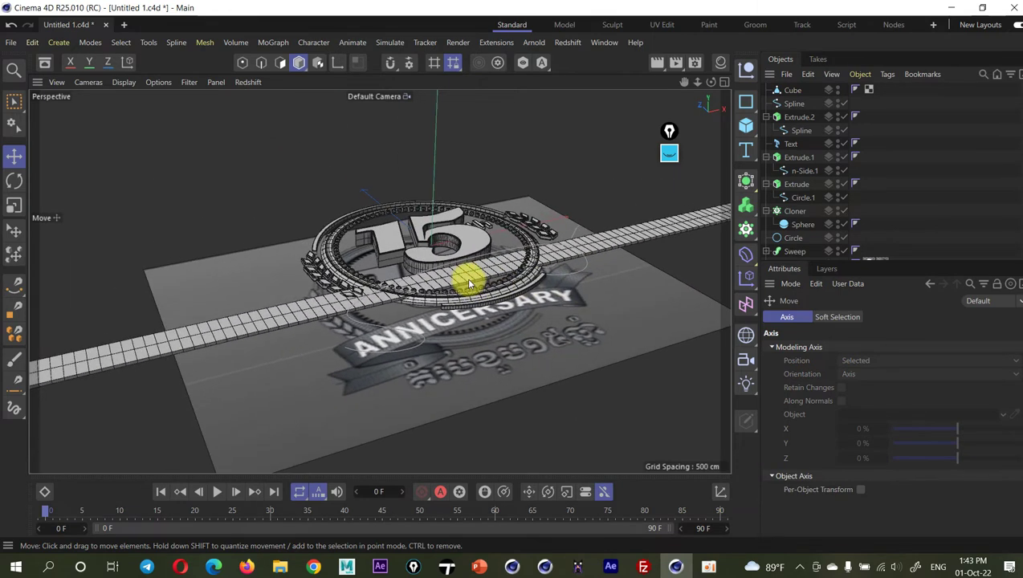
{"action": "left_click", "coordinate": [63, 43]}
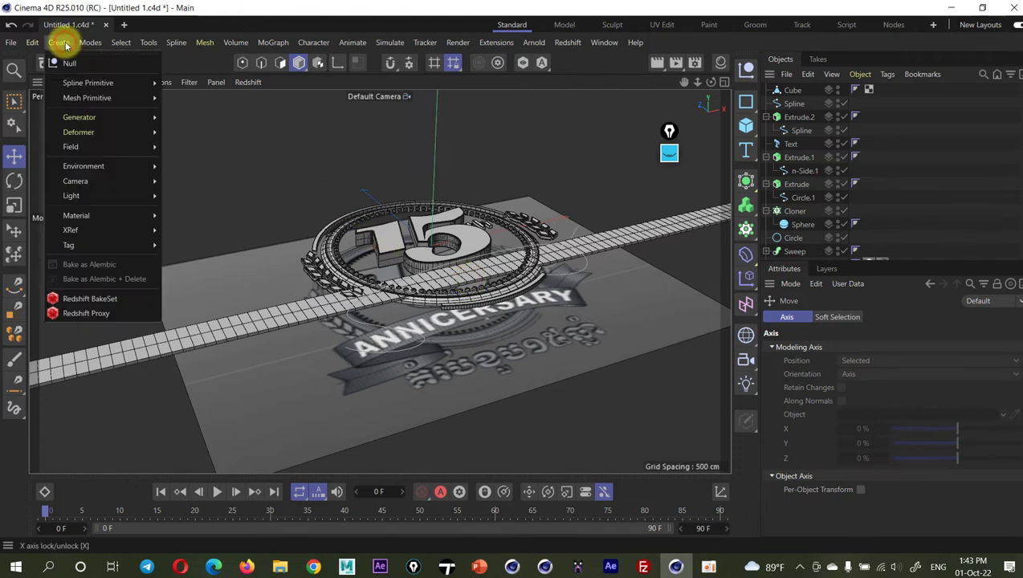
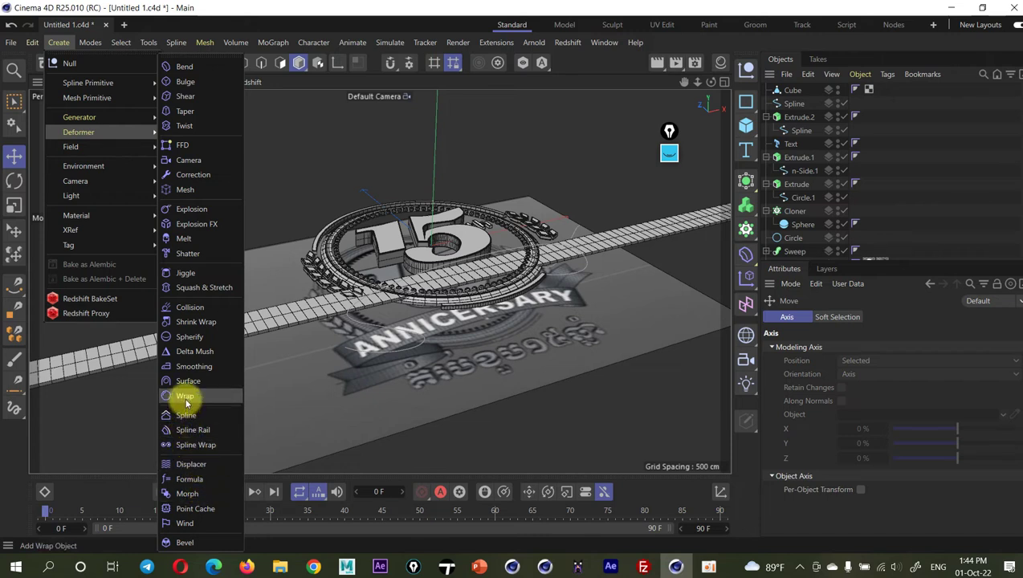
Save the emblem project without adding a deformer.
{"action": "left_click", "coordinate": [324, 176]}
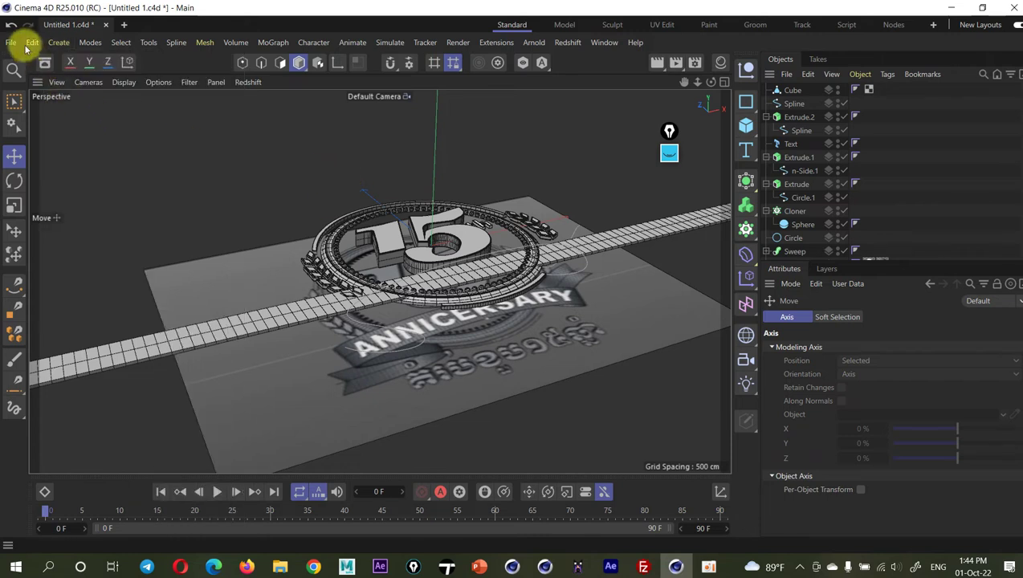
{"action": "left_click", "coordinate": [11, 42]}
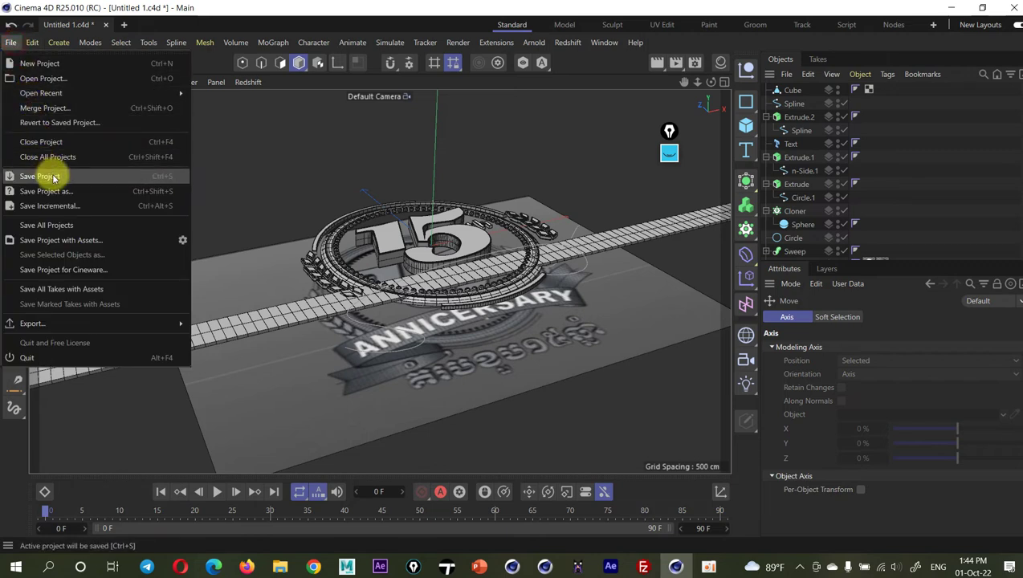
{"action": "left_click", "coordinate": [53, 178]}
{"action": "left_click", "coordinate": [11, 41]}
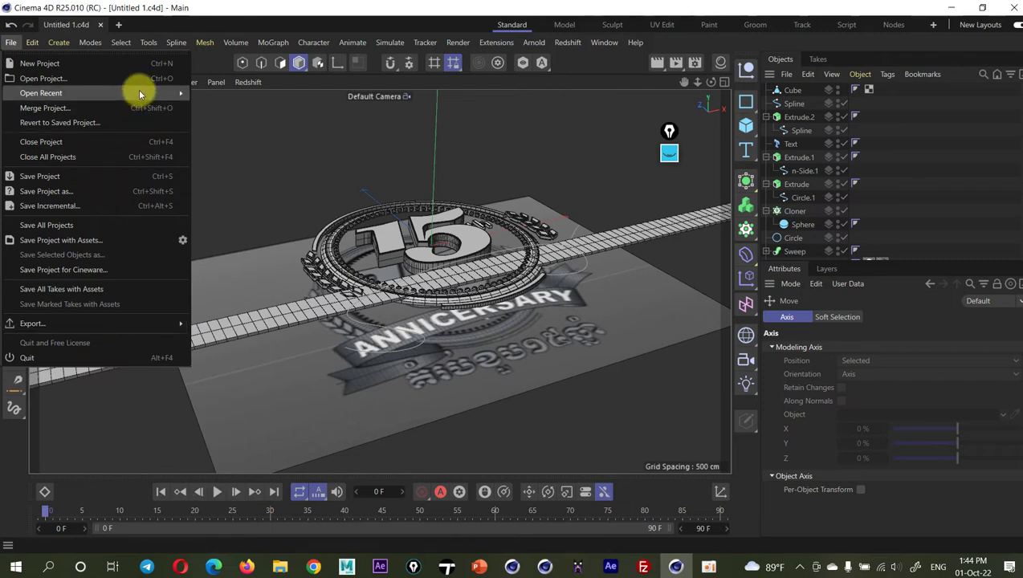
{"action": "mouse_move", "coordinate": [41, 93]}
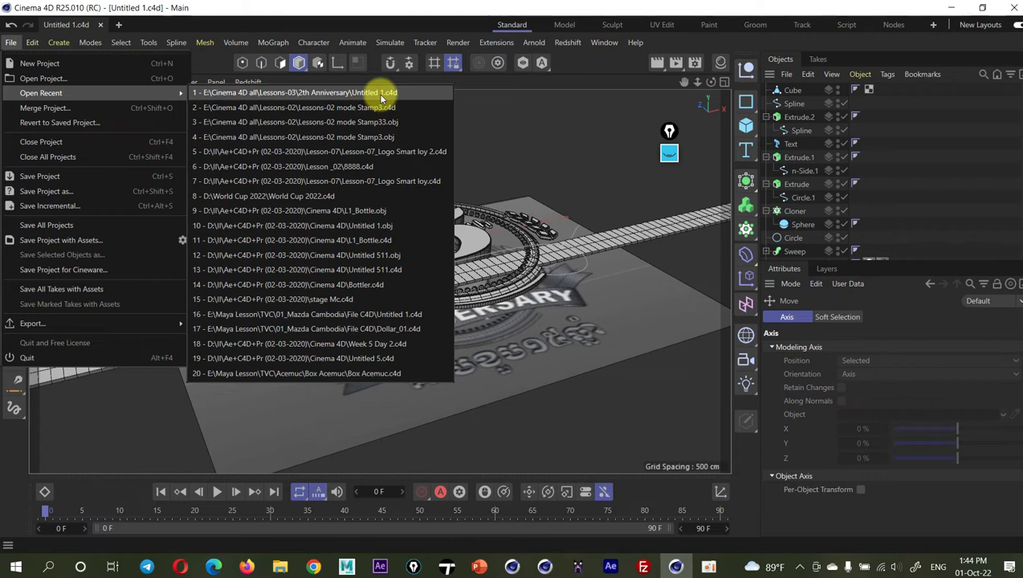
View the 2th Anniversary.jpg reference image, then close the Picture Viewer.
{"action": "left_click", "coordinate": [63, 78]}
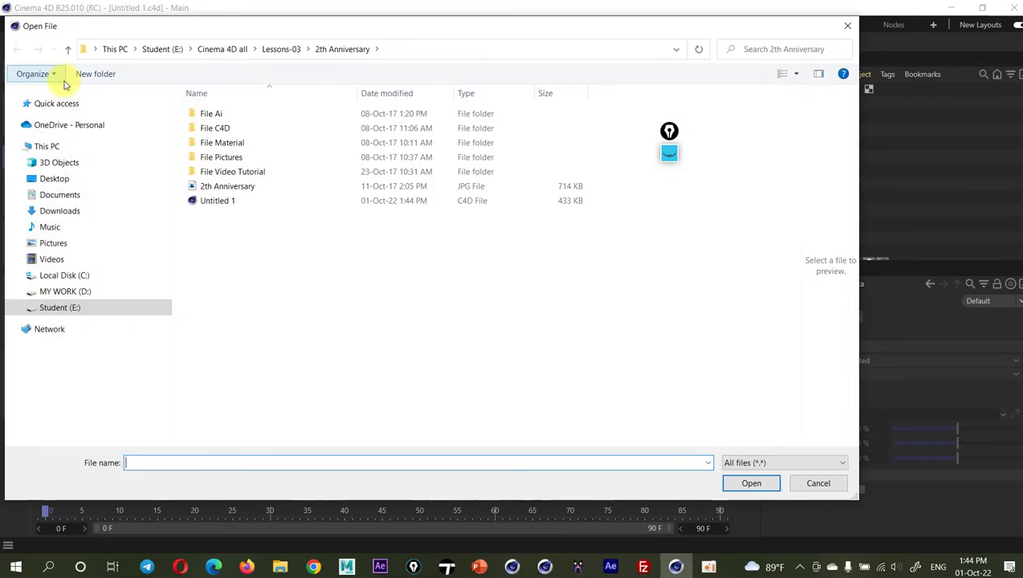
{"action": "left_click", "coordinate": [221, 187]}
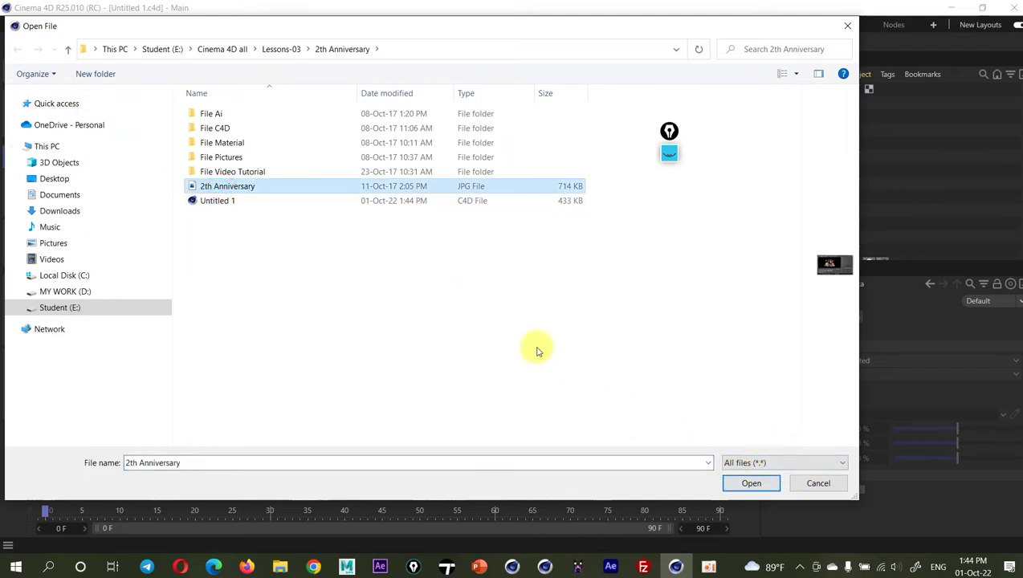
{"action": "left_click", "coordinate": [750, 483]}
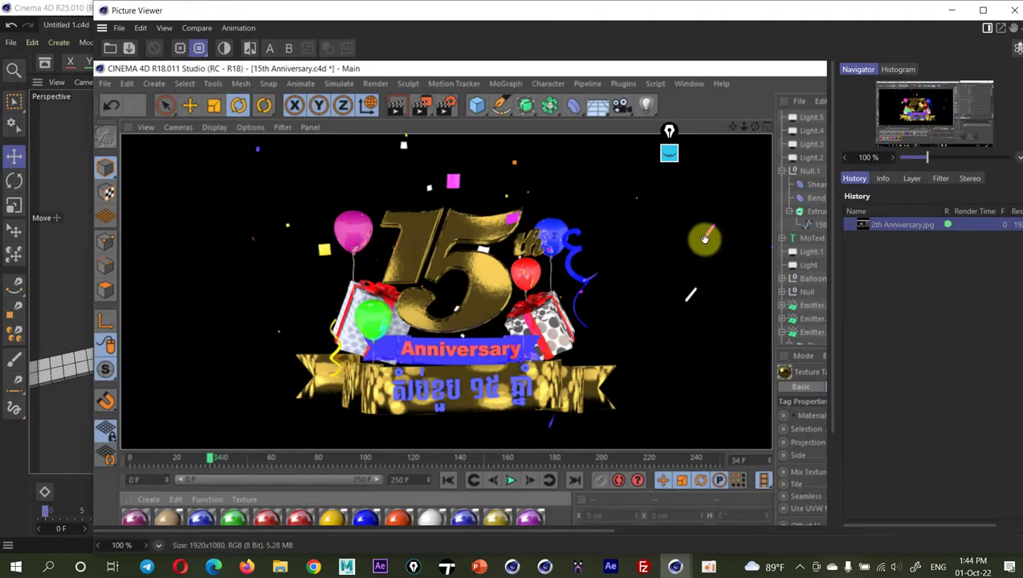
{"action": "left_click", "coordinate": [1013, 10]}
{"action": "left_click", "coordinate": [12, 41]}
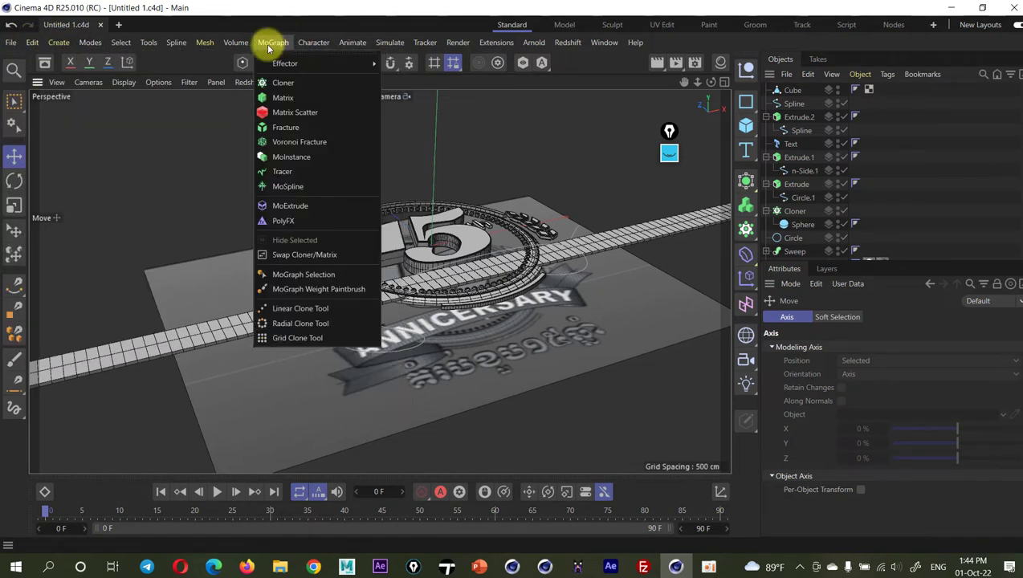
{"action": "left_click", "coordinate": [746, 282]}
Add a Spline Wrap deformer and drop Cube and Spline into its Spline/Rail fields.
{"action": "left_click", "coordinate": [745, 255]}
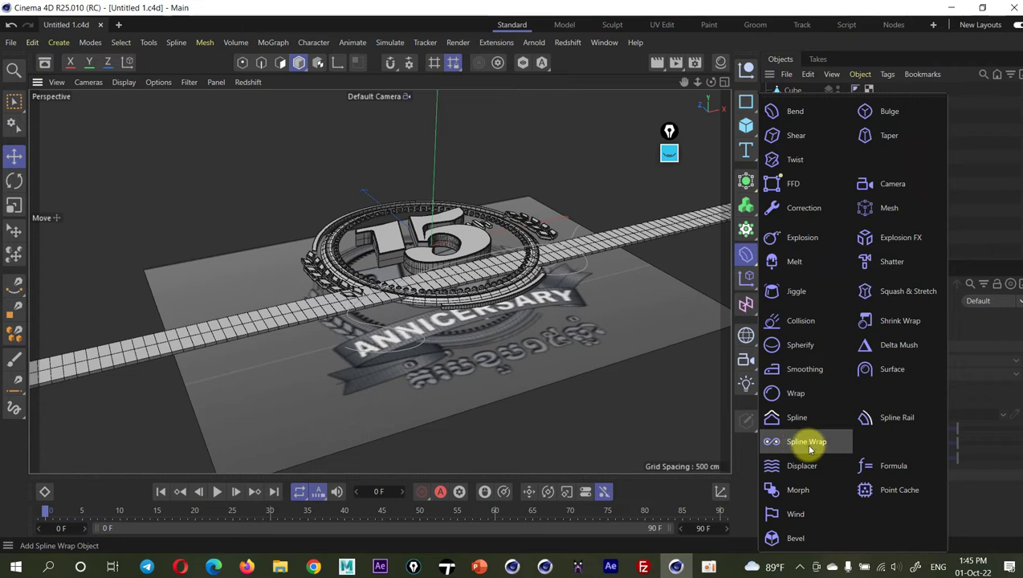
{"action": "left_click", "coordinate": [806, 448]}
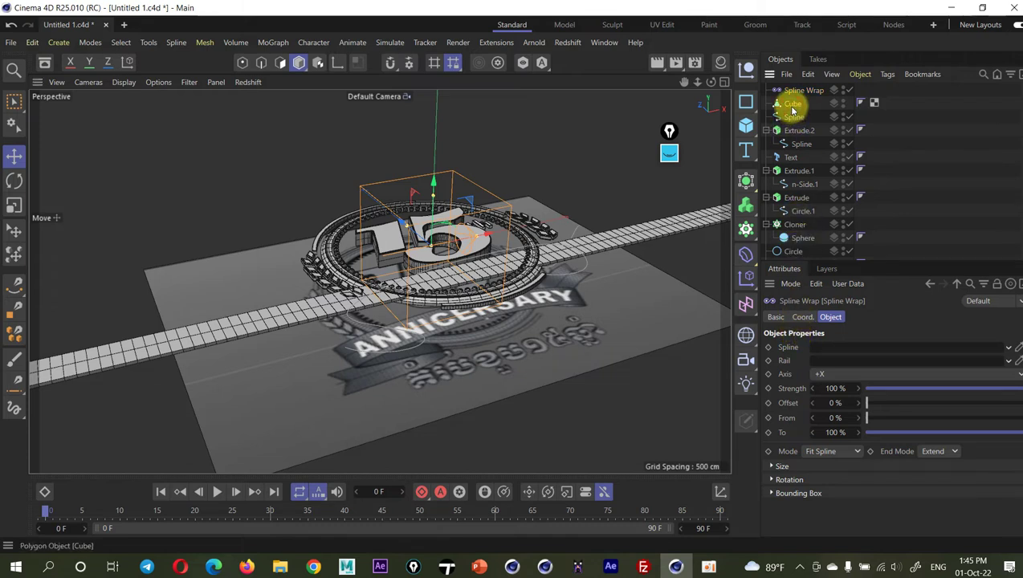
{"action": "left_click_drag", "start_coordinate": [791, 110], "coordinate": [825, 362]}
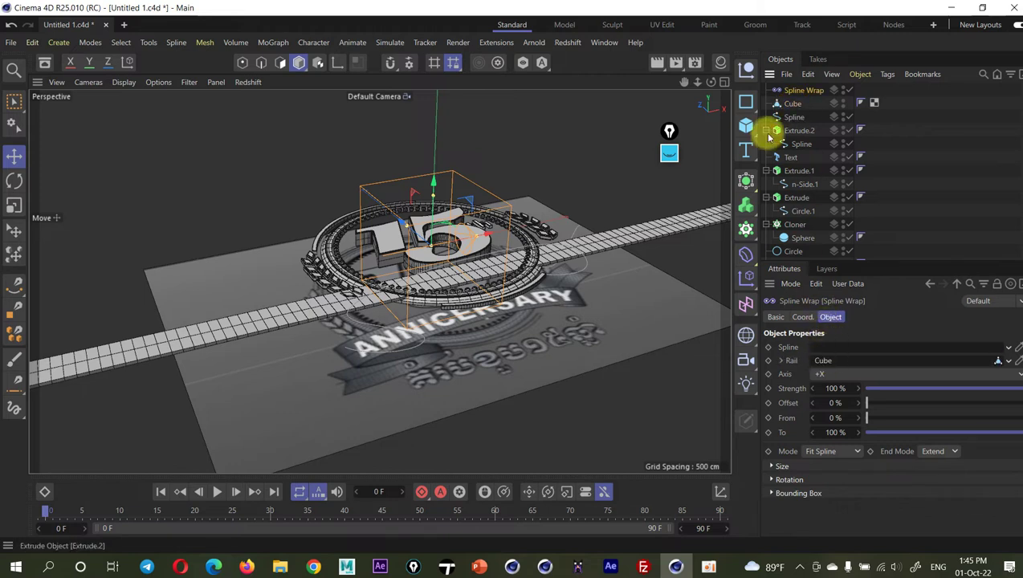
{"action": "left_click_drag", "start_coordinate": [791, 117], "coordinate": [836, 351]}
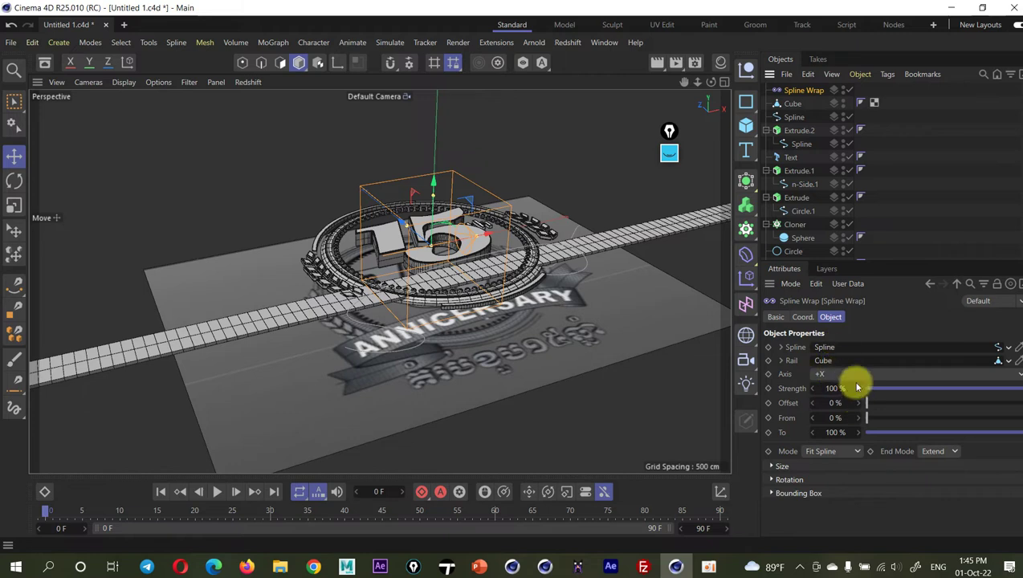
Set wrap Strength to 99% on the +X axis and reassign Spline and Cube to its fields.
{"action": "mouse_move", "coordinate": [885, 388]}
{"action": "left_mouse_down"}
{"action": "mouse_move", "coordinate": [862, 390]}
{"action": "mouse_move", "coordinate": [1005, 393]}
{"action": "left_mouse_up"}
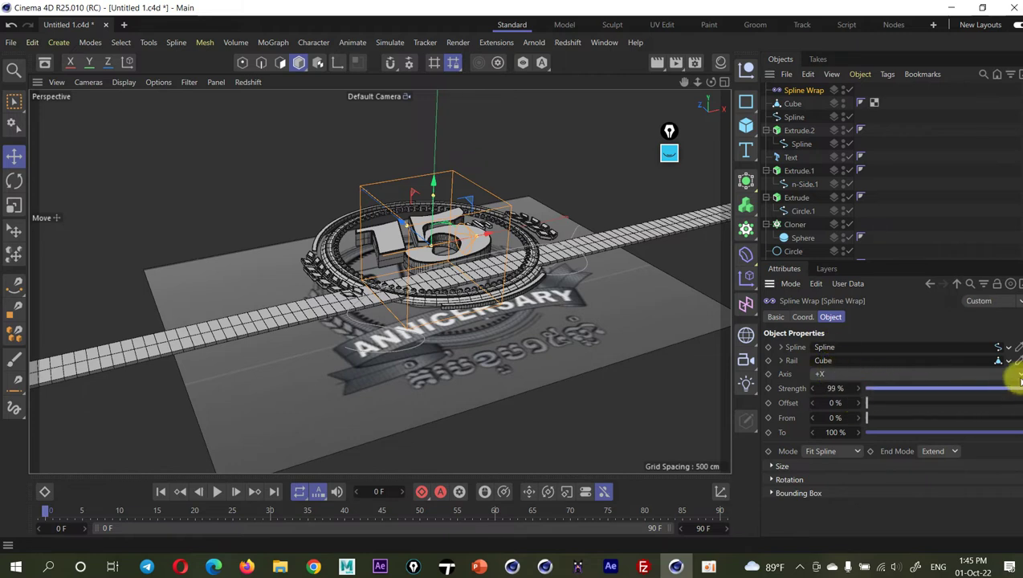
{"action": "left_click", "coordinate": [1016, 375]}
{"action": "left_click", "coordinate": [850, 416]}
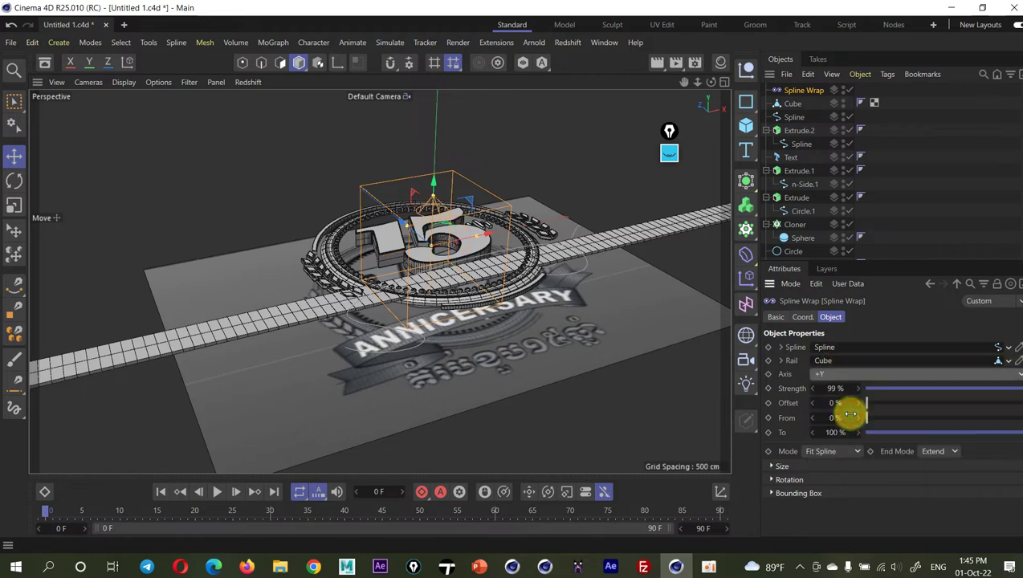
{"action": "left_click", "coordinate": [838, 372]}
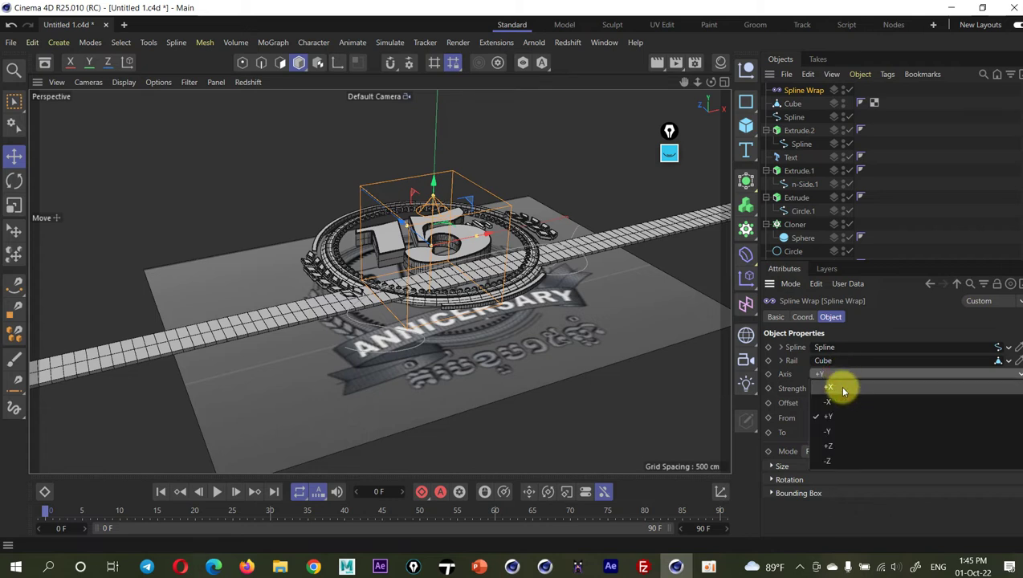
{"action": "left_click", "coordinate": [842, 388]}
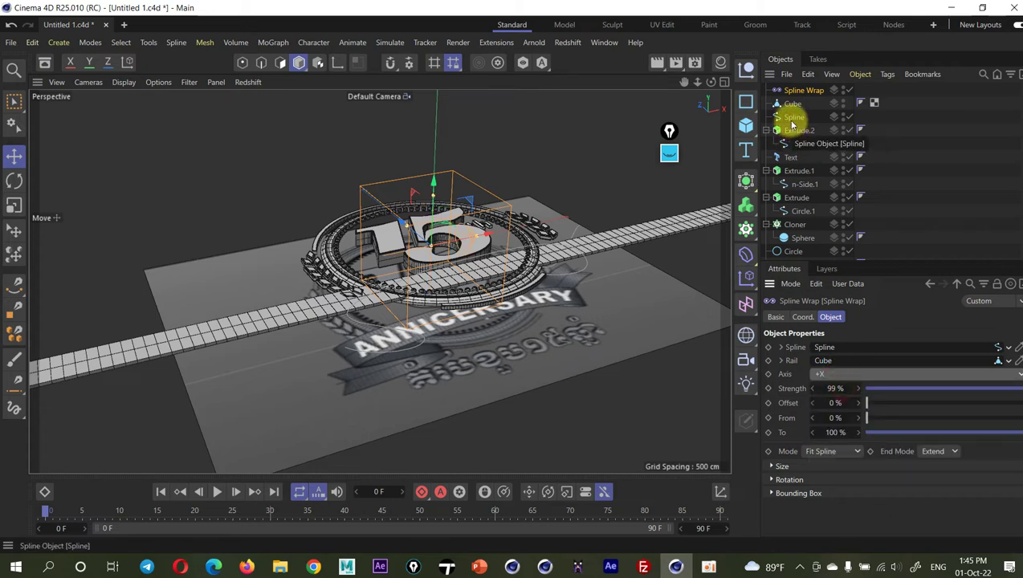
{"action": "left_click_drag", "start_coordinate": [792, 121], "coordinate": [836, 363]}
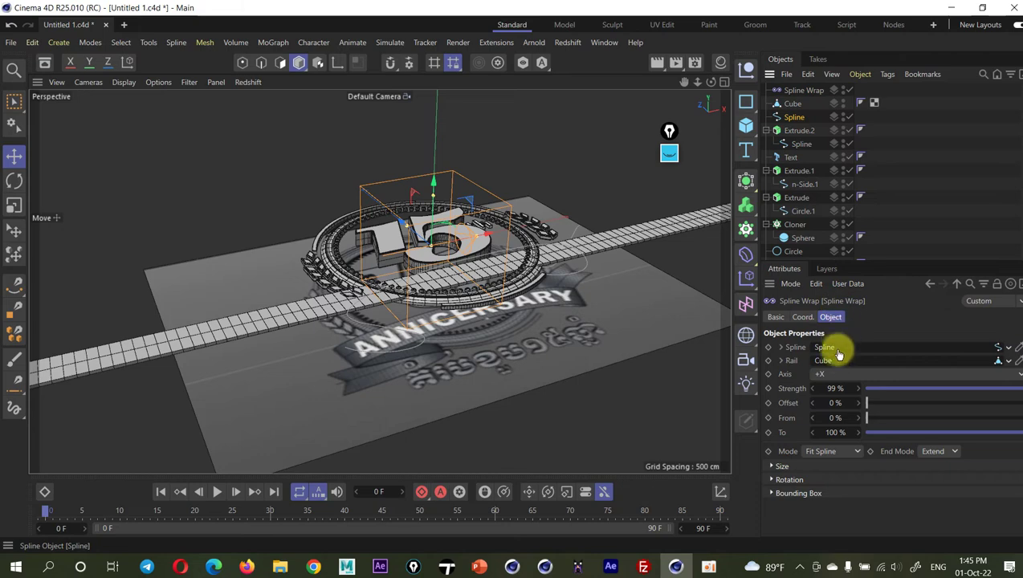
{"action": "left_click_drag", "start_coordinate": [792, 104], "coordinate": [837, 350]}
{"action": "left_click", "coordinate": [10, 42]}
{"action": "mouse_move", "coordinate": [42, 93]}
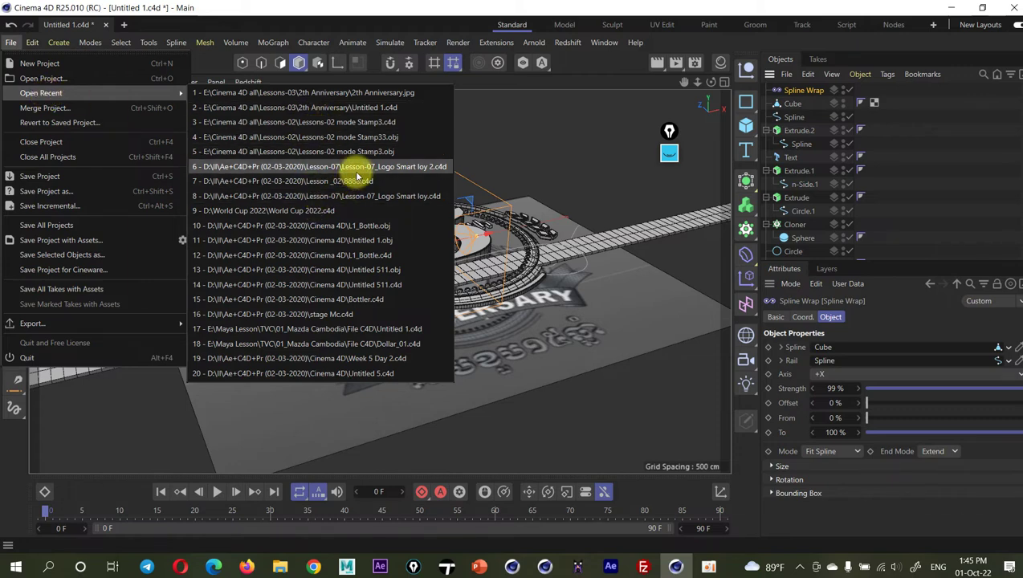
Open 15th Anniversary.c4d from the File C4D folder.
{"action": "left_click", "coordinate": [50, 78]}
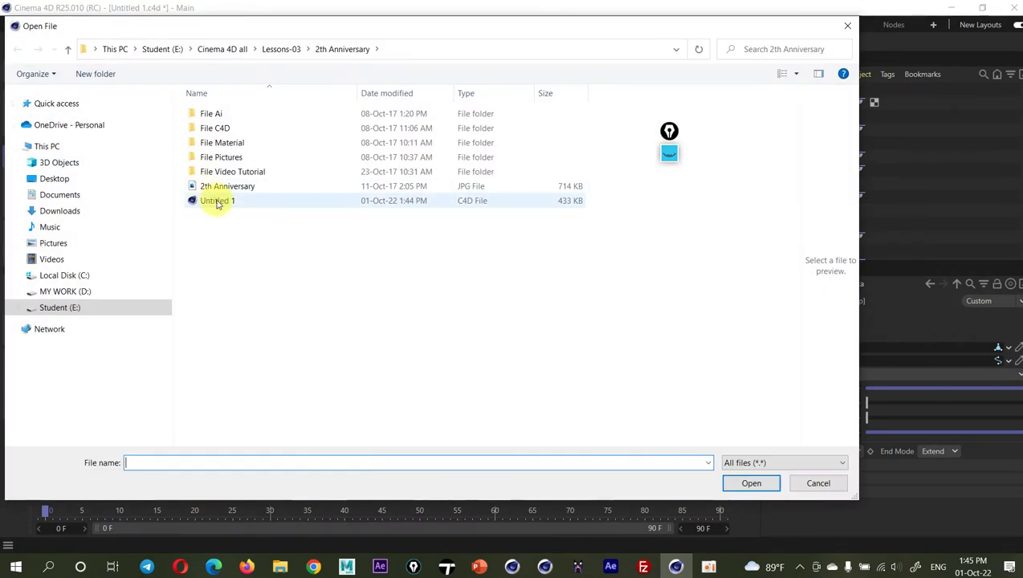
{"action": "left_click", "coordinate": [216, 203]}
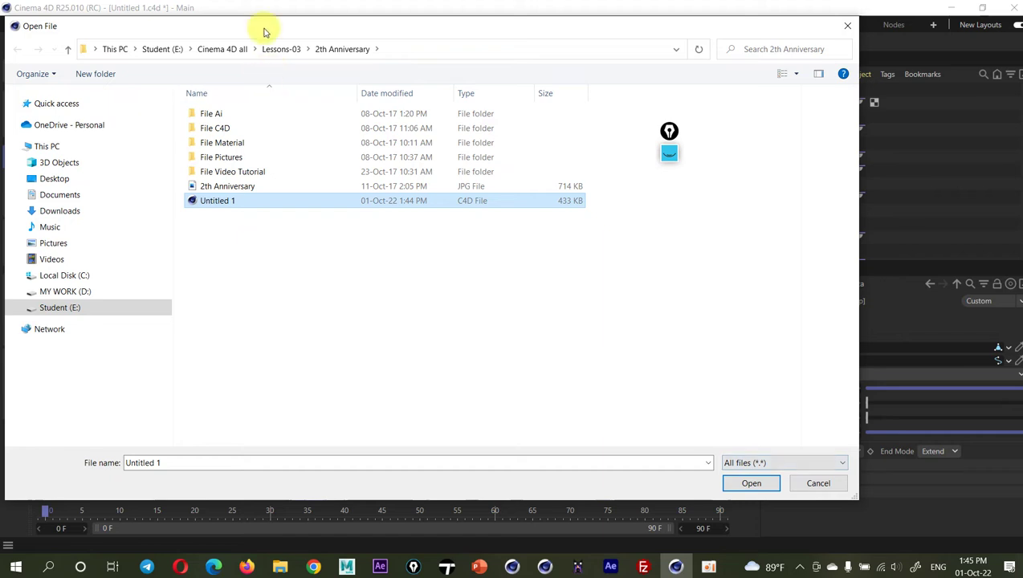
{"action": "double_click", "coordinate": [222, 128]}
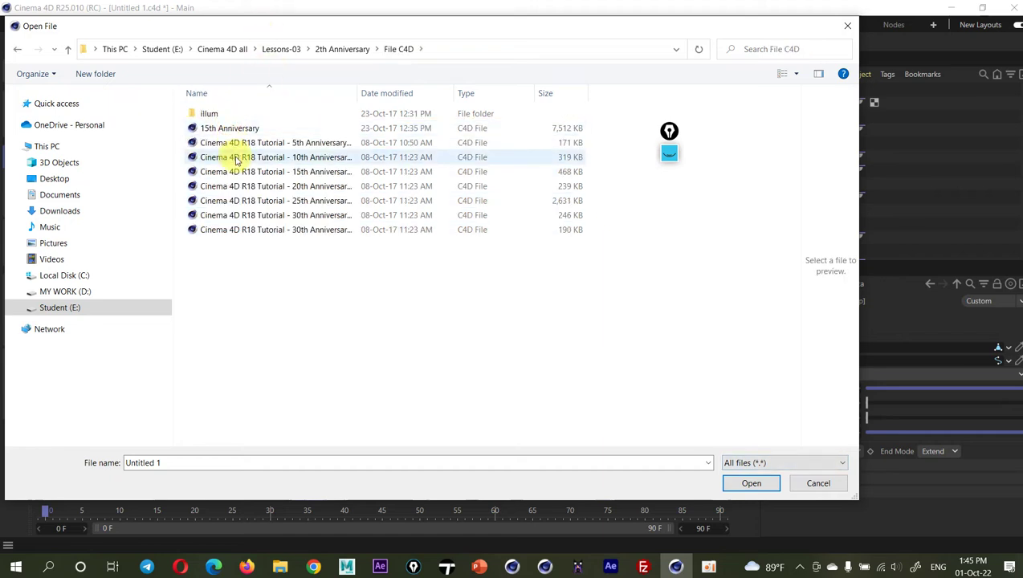
{"action": "left_click", "coordinate": [230, 128]}
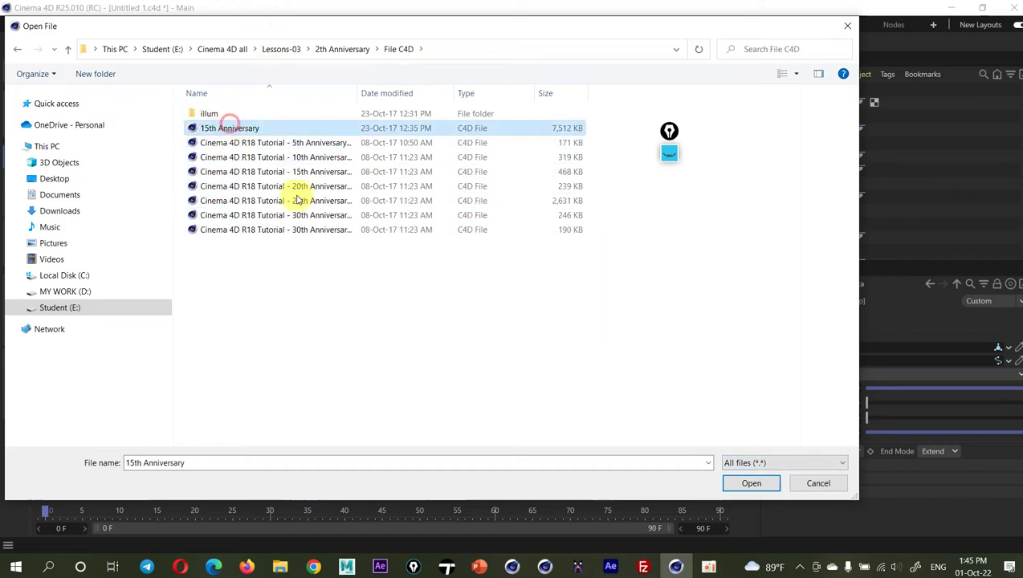
{"action": "left_click", "coordinate": [740, 487]}
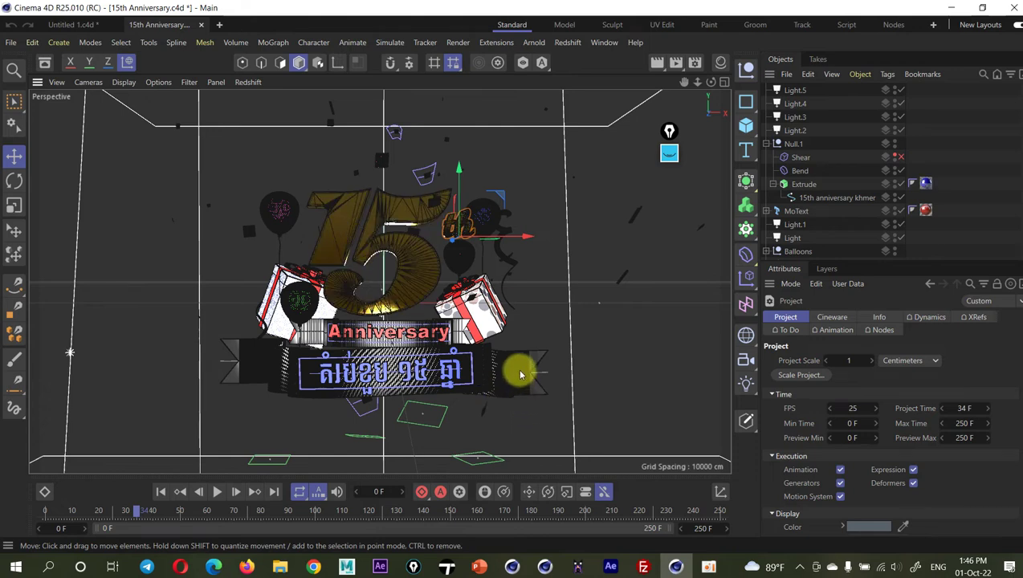
Select the banner and inspect its Spline Wrap settings (Spline.1, 100%, +X).
{"action": "left_click", "coordinate": [521, 367]}
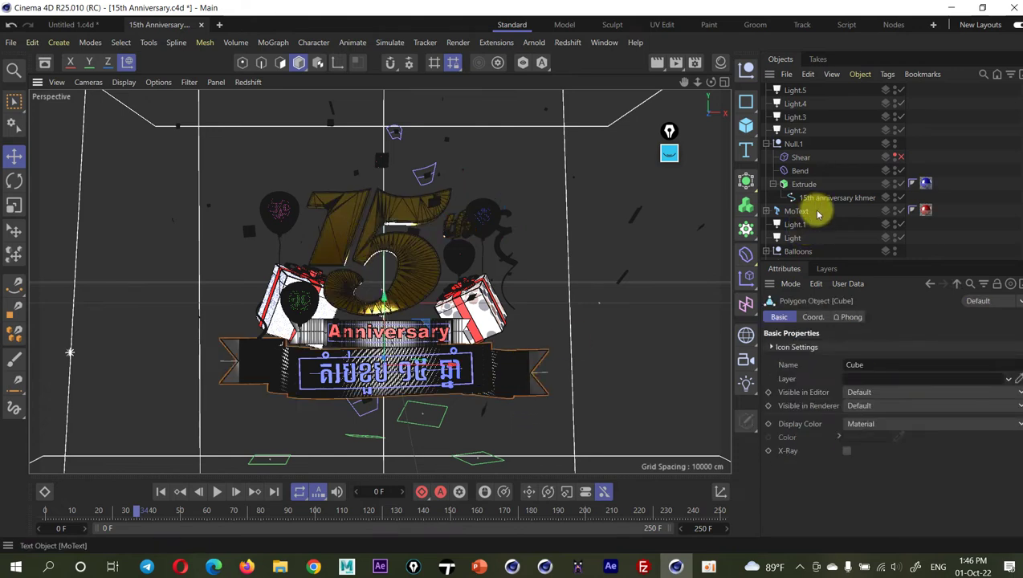
{"action": "scroll", "coordinate": [815, 213], "scroll_direction": "down", "scroll_amount": 5}
{"action": "scroll", "coordinate": [817, 217], "scroll_direction": "down", "scroll_amount": 5}
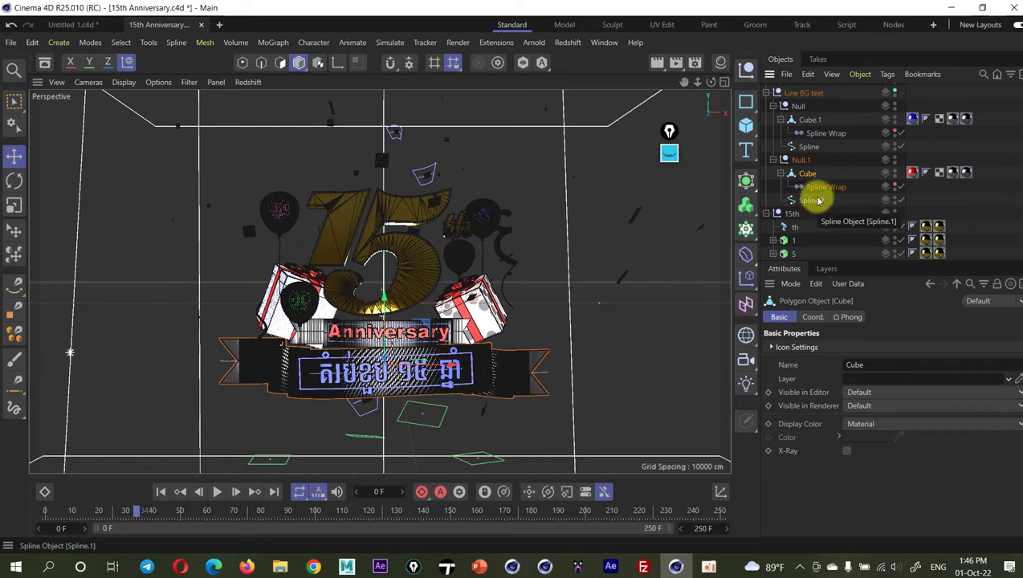
{"action": "left_click", "coordinate": [818, 189]}
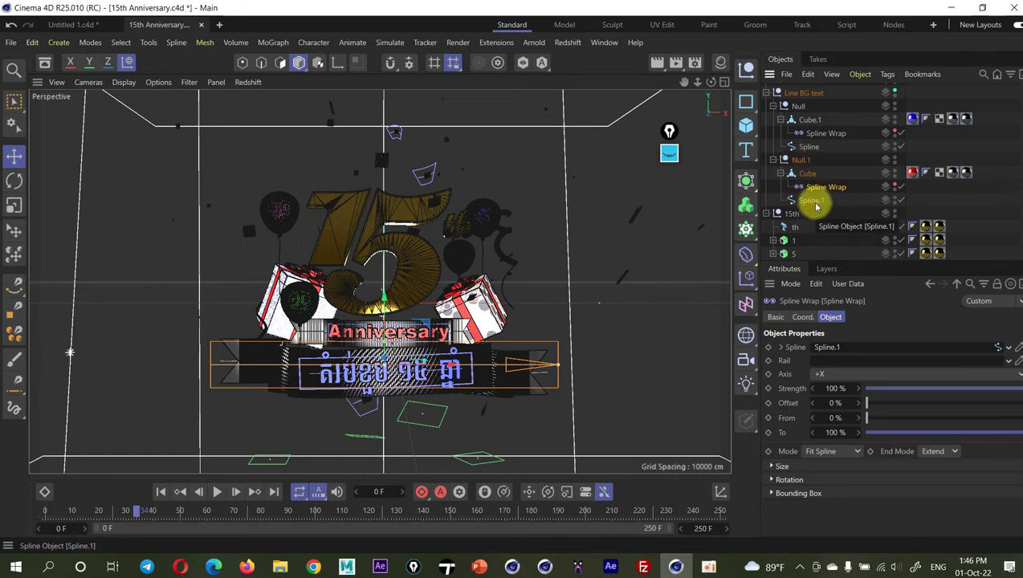
Return to Untitled 1 and drag the Spline Wrap onto the Cube in the Object Manager.
{"action": "left_click", "coordinate": [87, 26]}
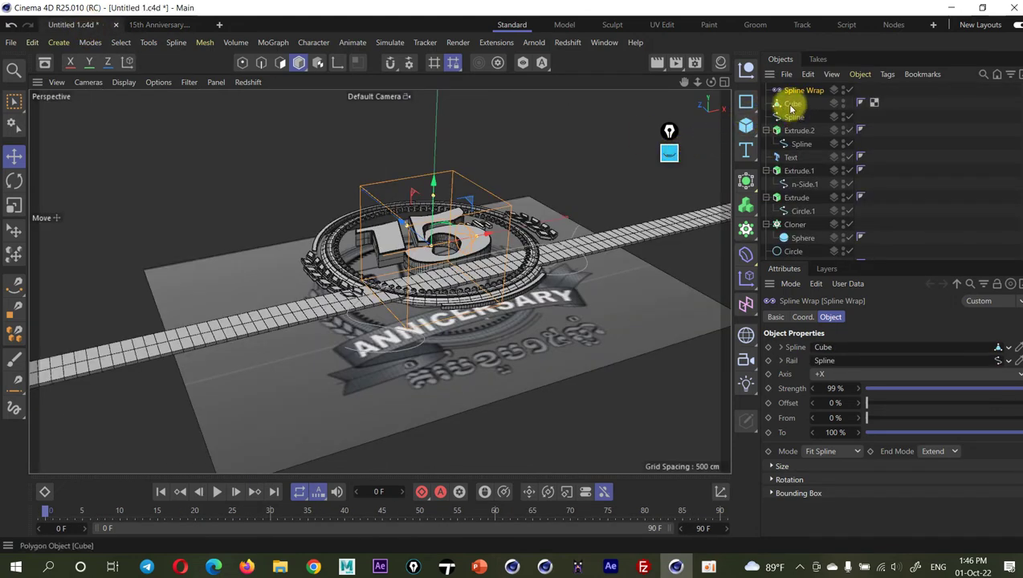
{"action": "left_click", "coordinate": [793, 106]}
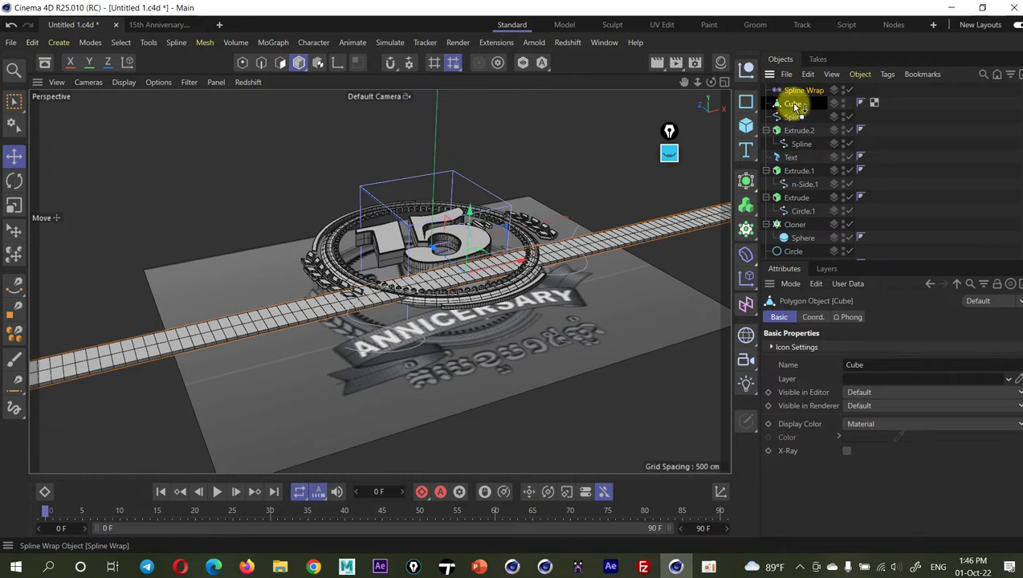
{"action": "left_click_drag", "start_coordinate": [795, 106], "coordinate": [795, 88]}
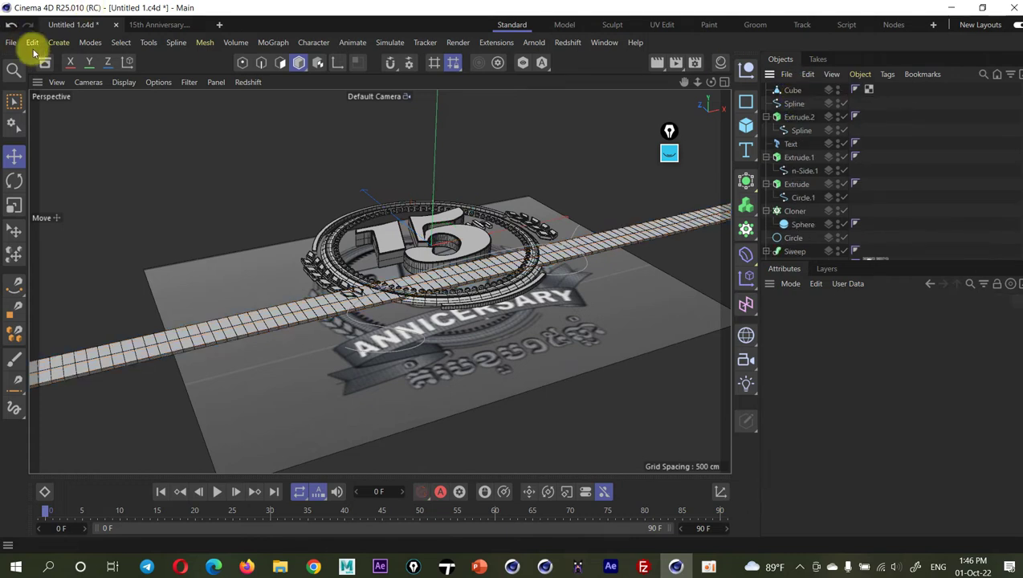
{"action": "left_click", "coordinate": [60, 42]}
{"action": "mouse_move", "coordinate": [78, 132]}
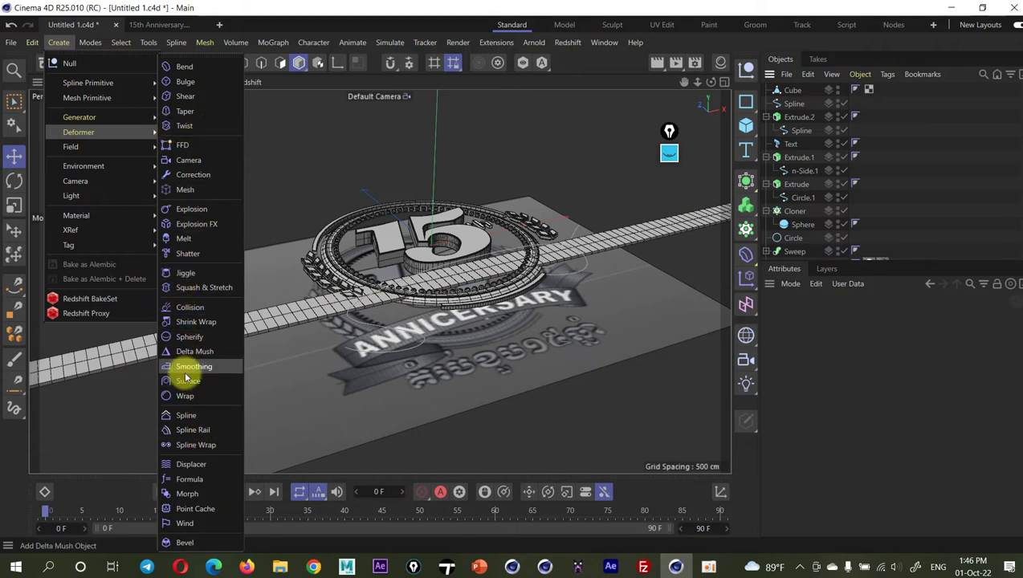
Add a new Spline Wrap as a Cube child and set Spline as its path.
{"action": "left_click", "coordinate": [199, 446]}
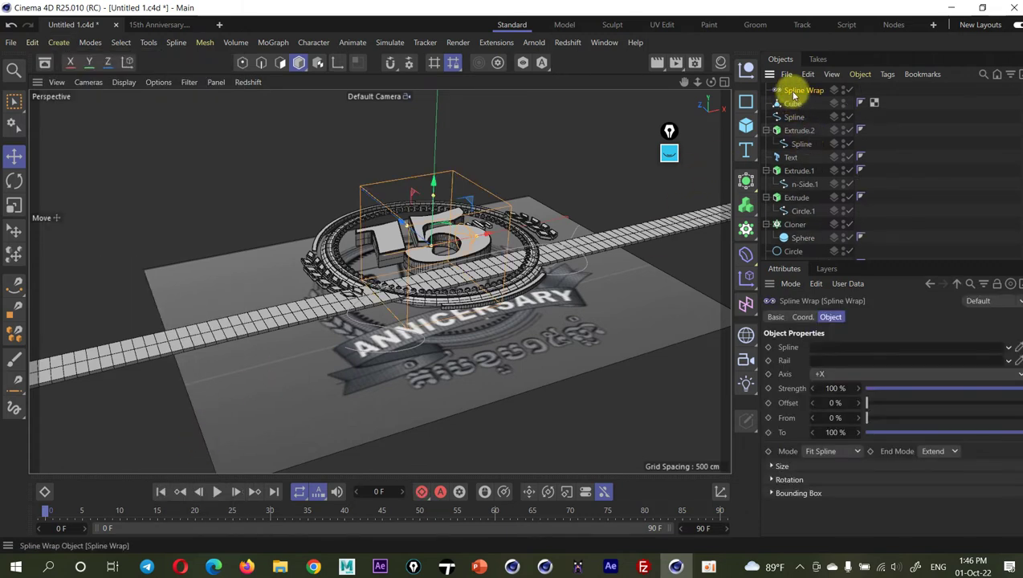
{"action": "left_click_drag", "start_coordinate": [796, 107], "coordinate": [797, 110]}
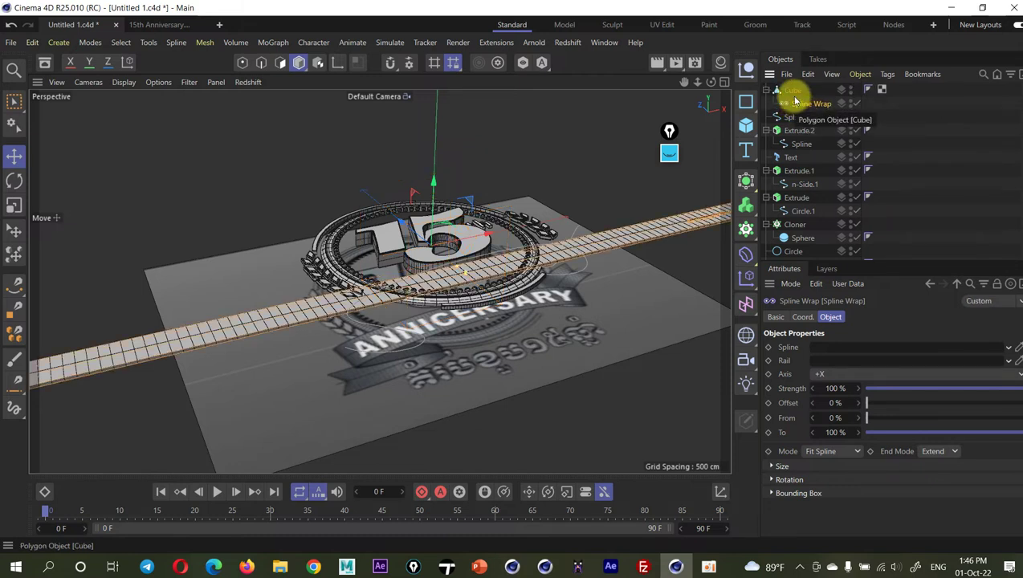
{"action": "left_click", "coordinate": [57, 44]}
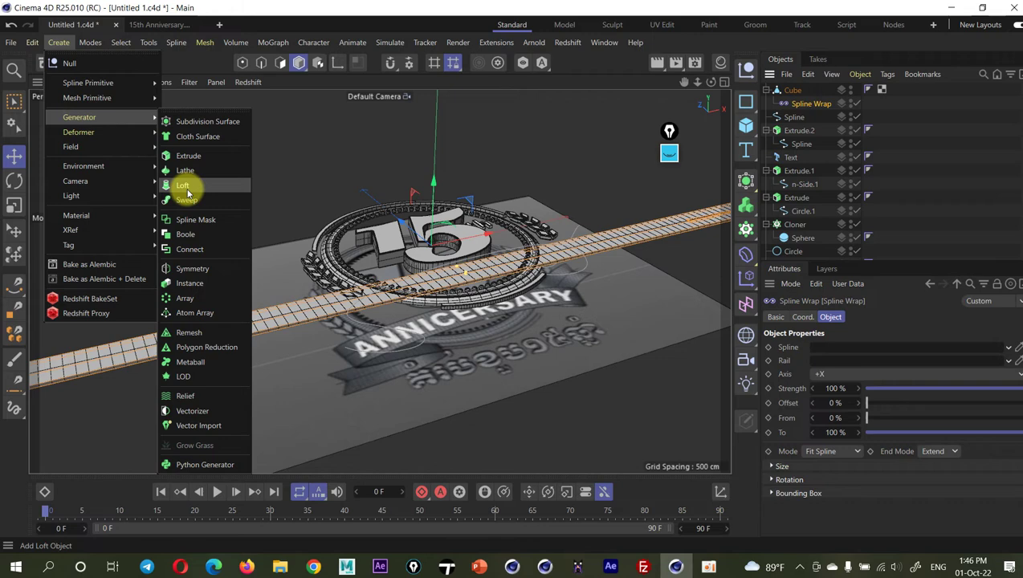
{"action": "left_click", "coordinate": [789, 111]}
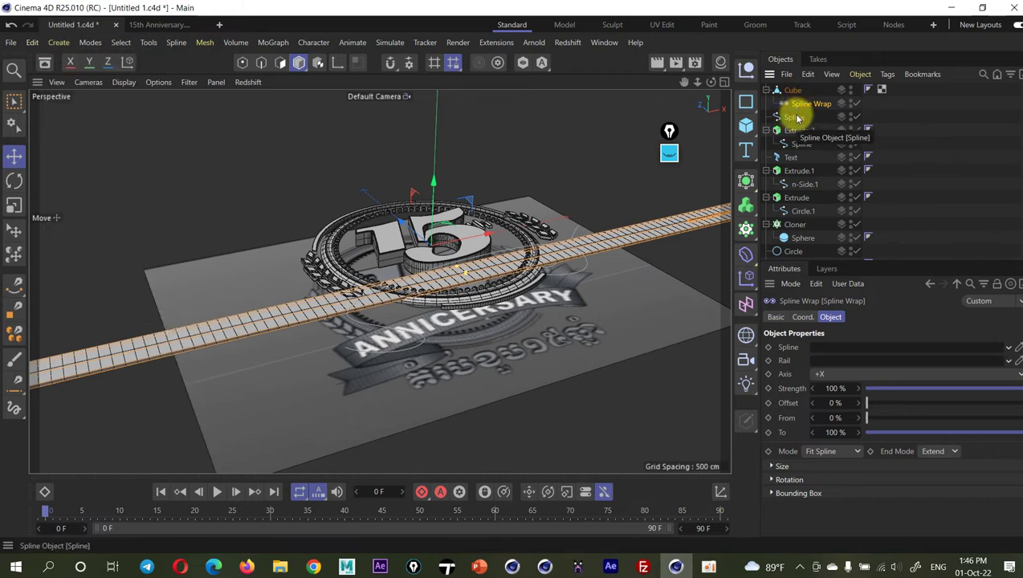
{"action": "left_click_drag", "start_coordinate": [795, 120], "coordinate": [827, 347]}
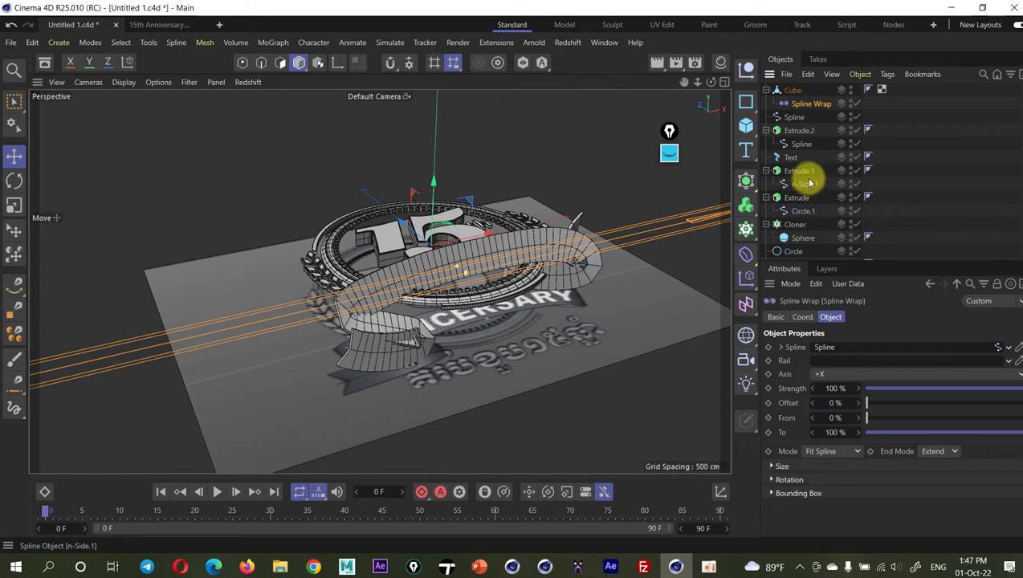
{"action": "left_click", "coordinate": [793, 91]}
{"action": "left_click", "coordinate": [793, 119], "text": "shift"}
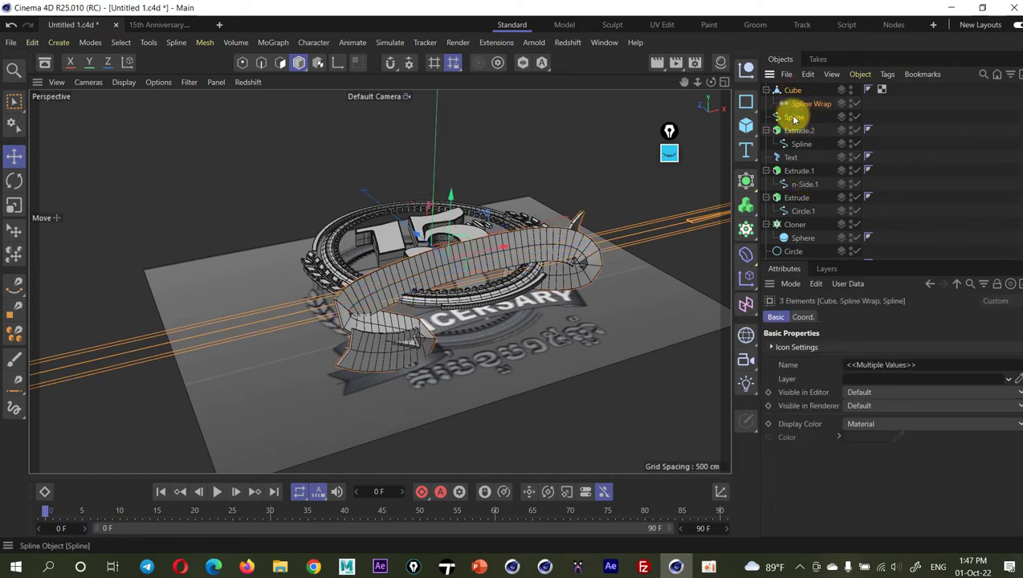
Group Cube, Spline Wrap and Spline under a Null with Alt+G; collapse Extrude.1, Extrude, Cloner.
{"action": "key", "text": "alt+g"}
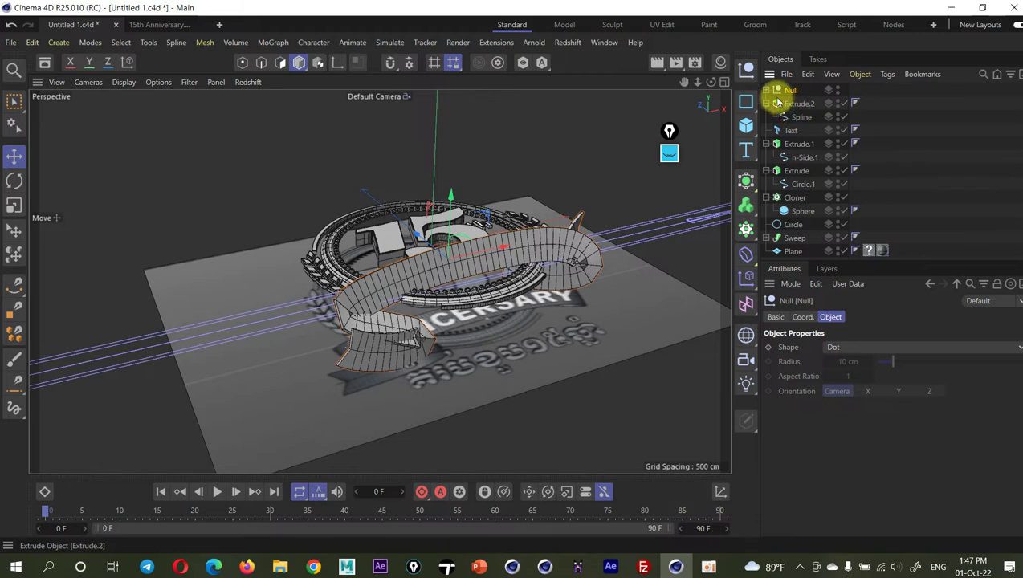
{"action": "left_click", "coordinate": [766, 90]}
{"action": "left_click", "coordinate": [766, 170]}
{"action": "left_click", "coordinate": [766, 183]}
{"action": "left_click", "coordinate": [766, 197]}
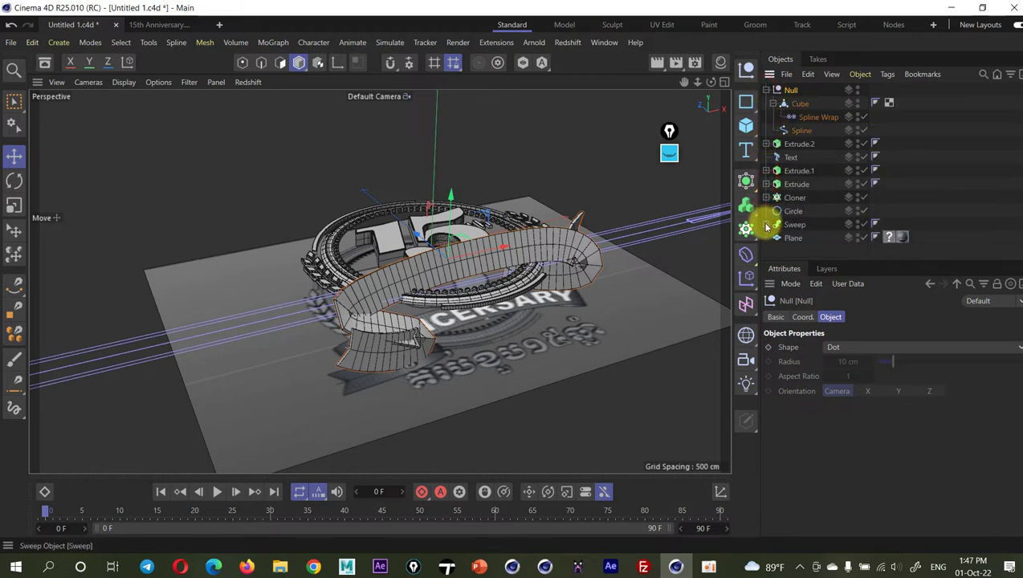
{"action": "left_click", "coordinate": [767, 225]}
{"action": "left_click", "coordinate": [778, 224]}
Test Spline Wrap Strength at 43% and Offset, then restore full strength and 0% offset.
{"action": "left_click", "coordinate": [811, 118]}
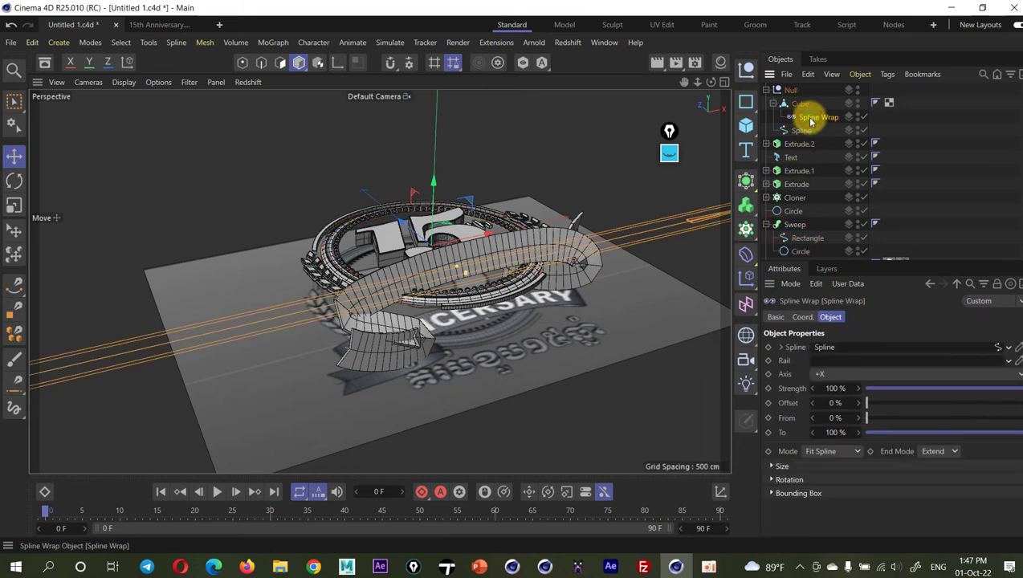
{"action": "scroll", "coordinate": [481, 305], "scroll_direction": "up", "scroll_amount": 2}
{"action": "scroll", "coordinate": [482, 305], "scroll_direction": "up", "scroll_amount": 3}
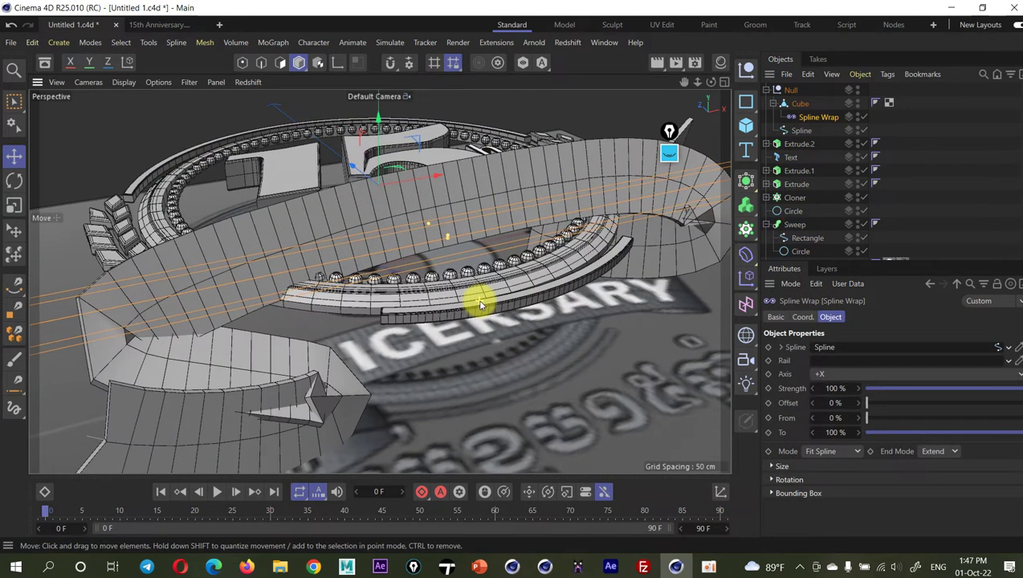
{"action": "left_click", "coordinate": [567, 139]}
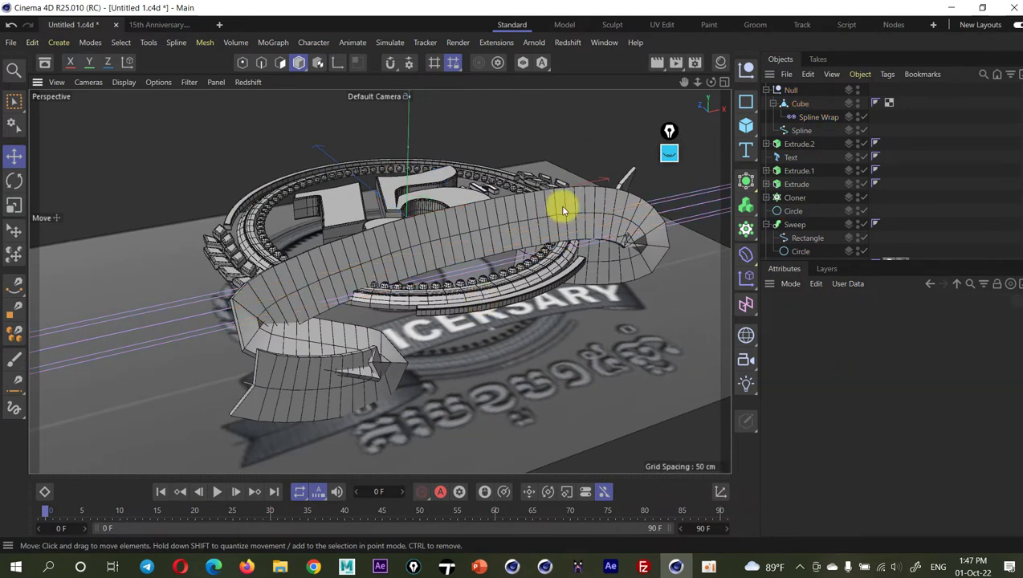
{"action": "left_click", "coordinate": [809, 117]}
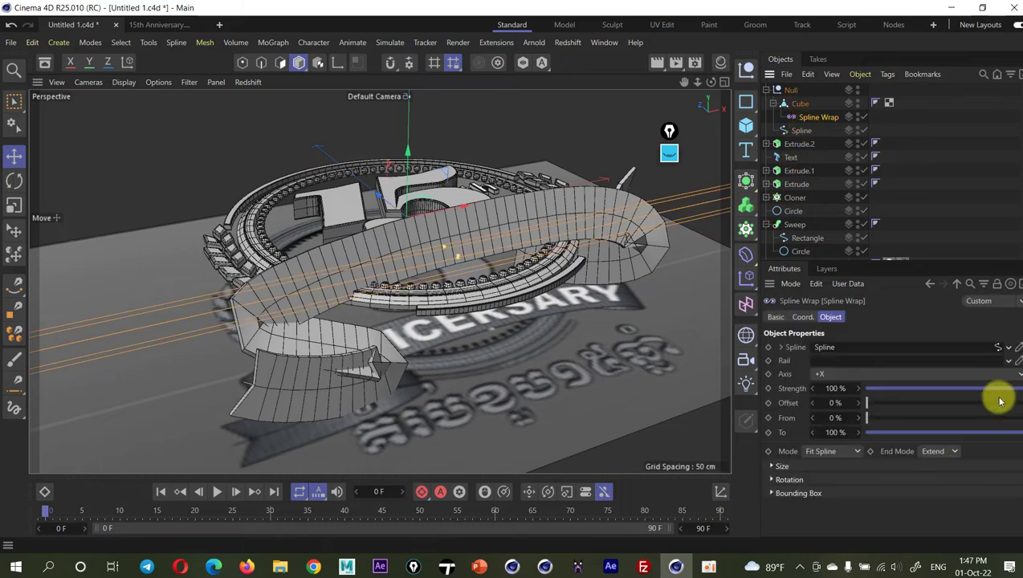
{"action": "mouse_move", "coordinate": [1006, 389]}
{"action": "left_mouse_down"}
{"action": "mouse_move", "coordinate": [935, 393]}
{"action": "mouse_move", "coordinate": [1018, 389]}
{"action": "left_mouse_up"}
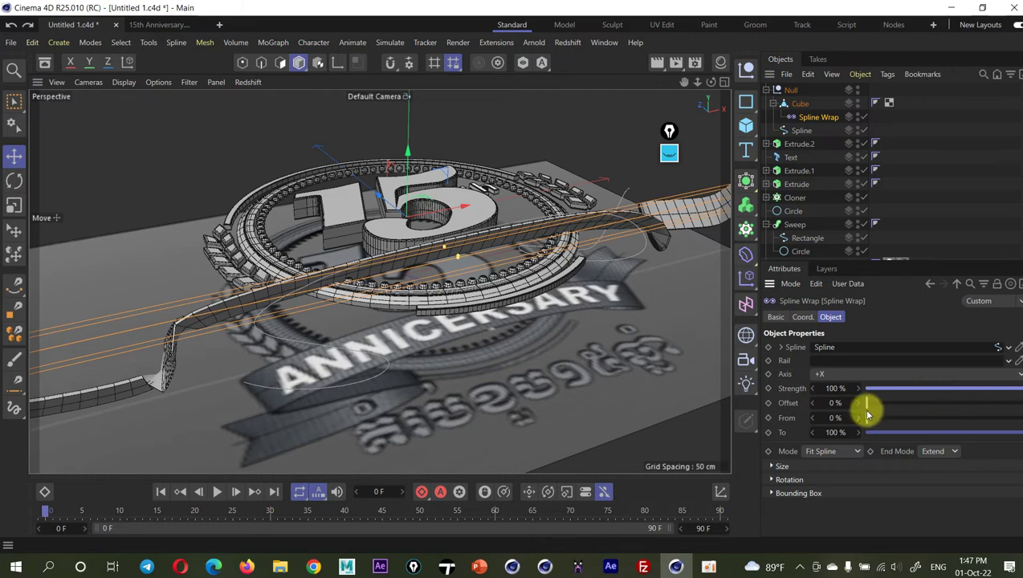
{"action": "mouse_move", "coordinate": [866, 403]}
{"action": "left_mouse_down"}
{"action": "mouse_move", "coordinate": [975, 399]}
{"action": "mouse_move", "coordinate": [849, 407]}
{"action": "mouse_move", "coordinate": [900, 398]}
{"action": "mouse_move", "coordinate": [906, 387]}
{"action": "mouse_move", "coordinate": [896, 387]}
{"action": "left_mouse_up"}
{"action": "mouse_move", "coordinate": [765, 374]}
{"action": "left_mouse_down"}
{"action": "mouse_move", "coordinate": [434, 305]}
{"action": "mouse_move", "coordinate": [497, 313]}
{"action": "mouse_move", "coordinate": [406, 315]}
{"action": "left_mouse_up"}
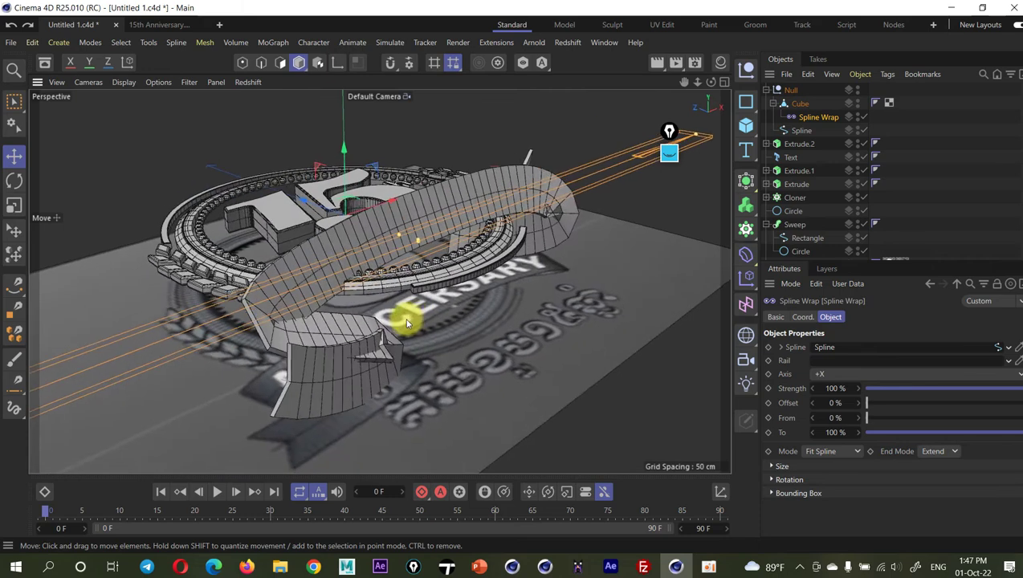
{"action": "left_click", "coordinate": [800, 131]}
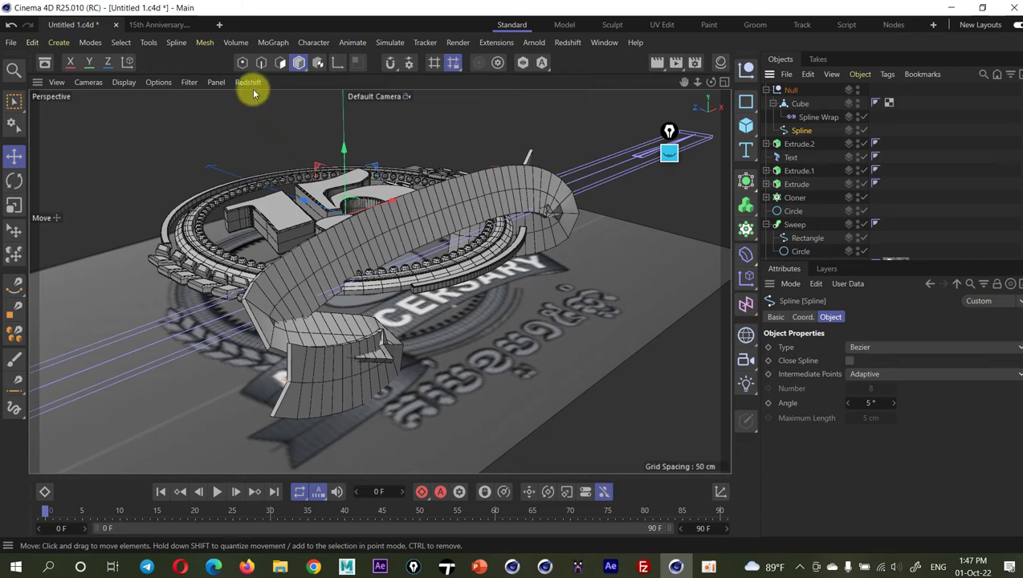
In Points mode, give a Spline point Hard Interpolation for a sharp ribbon fold.
{"action": "left_click", "coordinate": [242, 62]}
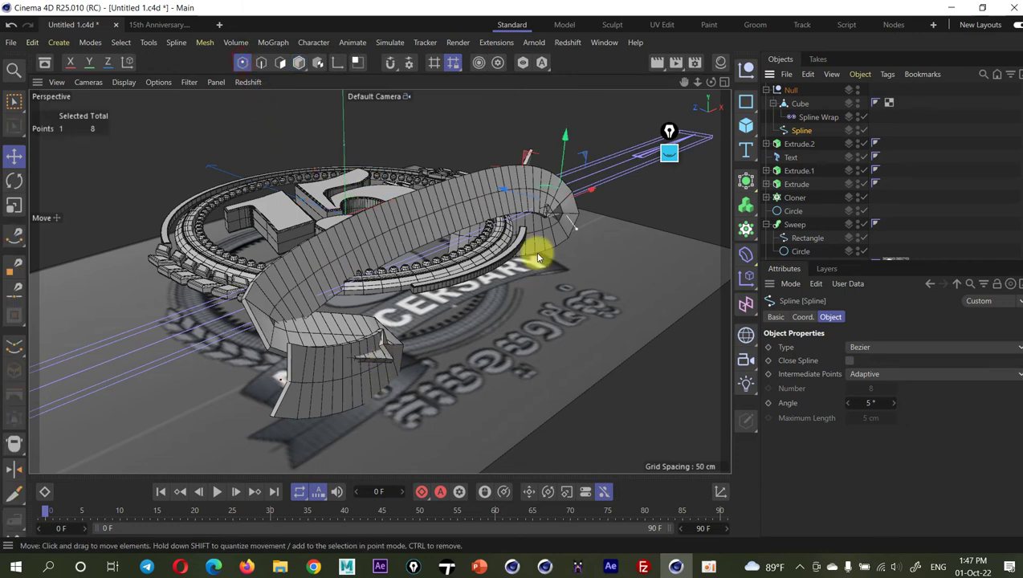
{"action": "scroll", "coordinate": [419, 365], "scroll_direction": "up", "scroll_amount": 2}
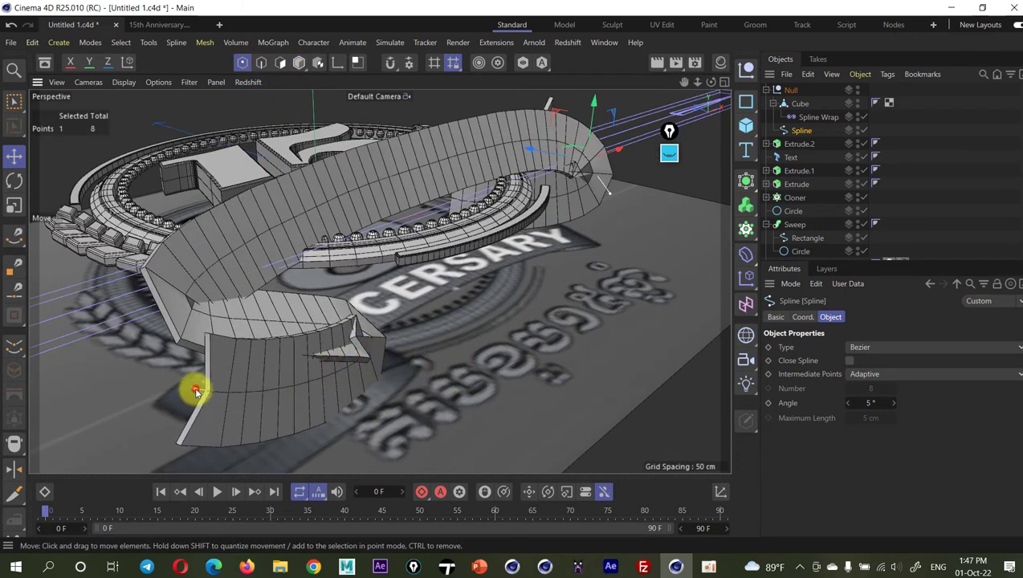
{"action": "right_click", "coordinate": [197, 393]}
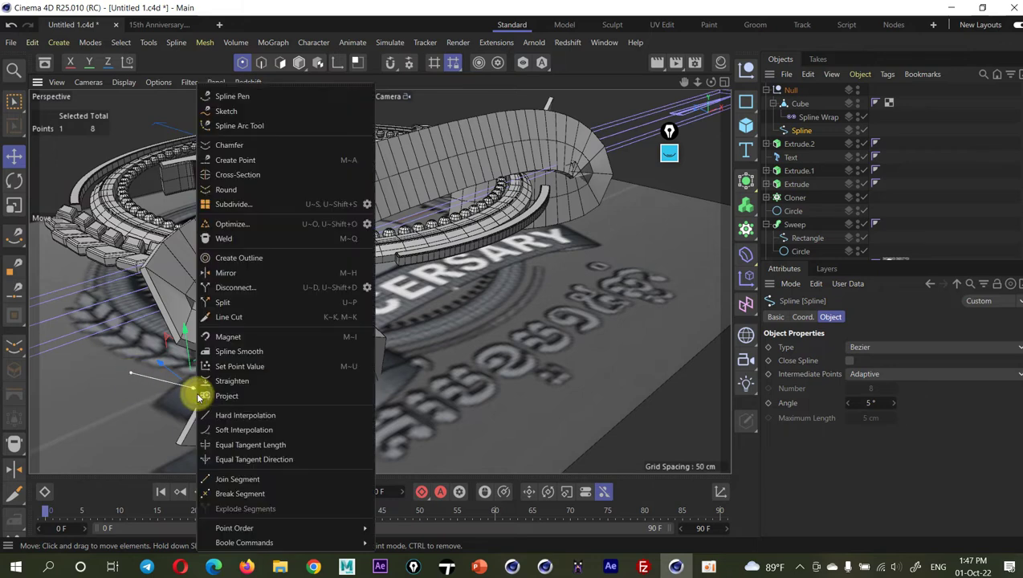
{"action": "left_click", "coordinate": [245, 415]}
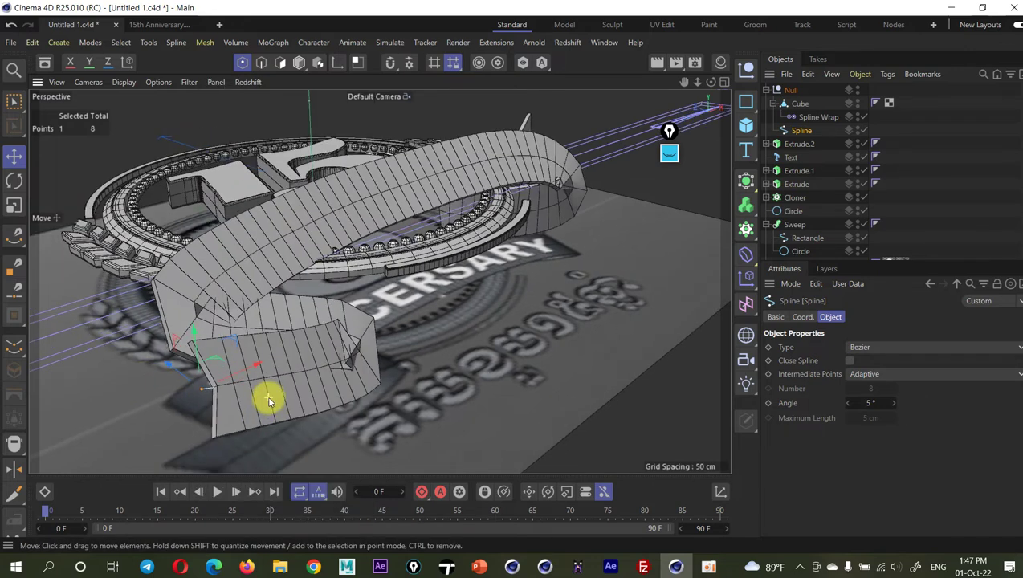
{"action": "mouse_move", "coordinate": [324, 382]}
{"action": "left_mouse_down", "text": "alt"}
{"action": "mouse_move", "coordinate": [372, 372]}
{"action": "mouse_move", "coordinate": [384, 382]}
{"action": "mouse_move", "coordinate": [279, 354]}
{"action": "left_mouse_up", "text": "alt"}
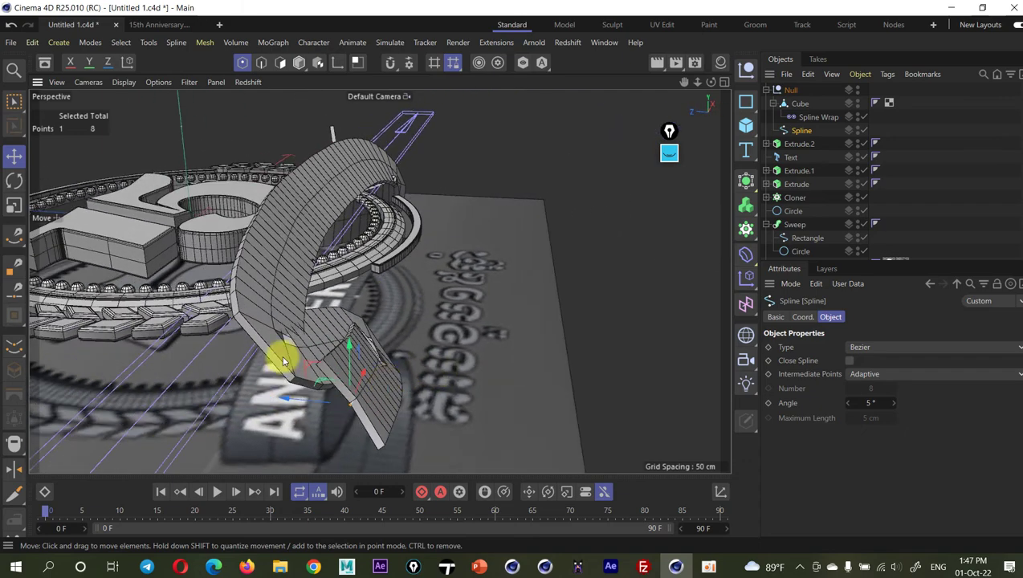
{"action": "mouse_move", "coordinate": [271, 393]}
{"action": "left_mouse_down", "text": "alt"}
{"action": "mouse_move", "coordinate": [392, 384]}
{"action": "mouse_move", "coordinate": [370, 393]}
{"action": "mouse_move", "coordinate": [388, 338]}
{"action": "mouse_move", "coordinate": [370, 326]}
{"action": "left_mouse_up", "text": "alt"}
{"action": "left_click", "coordinate": [125, 83]}
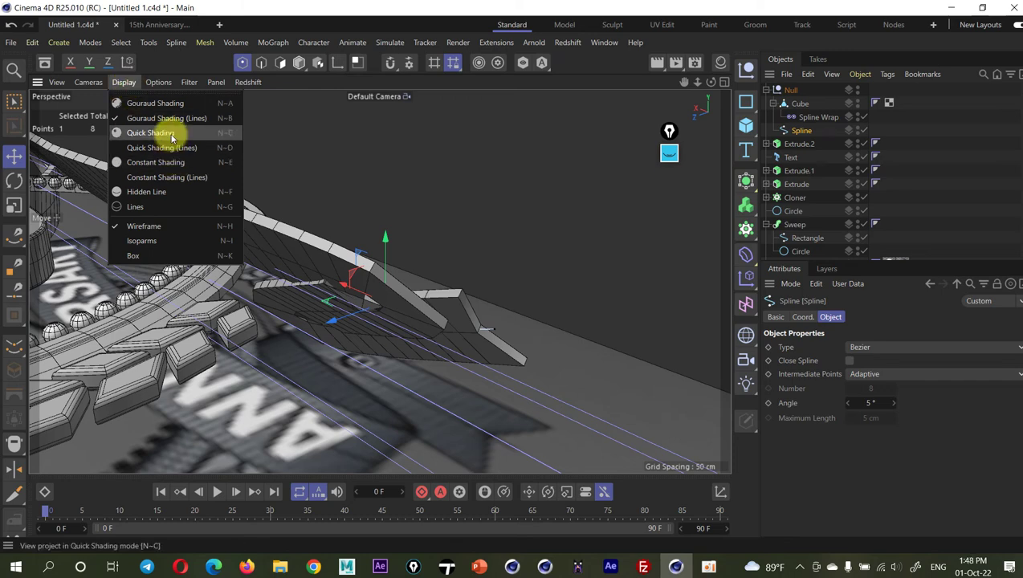
Cycle the viewport through Quick Shading, Constant Shading and Hidden Line display.
{"action": "left_click", "coordinate": [171, 134]}
{"action": "left_click", "coordinate": [133, 87]}
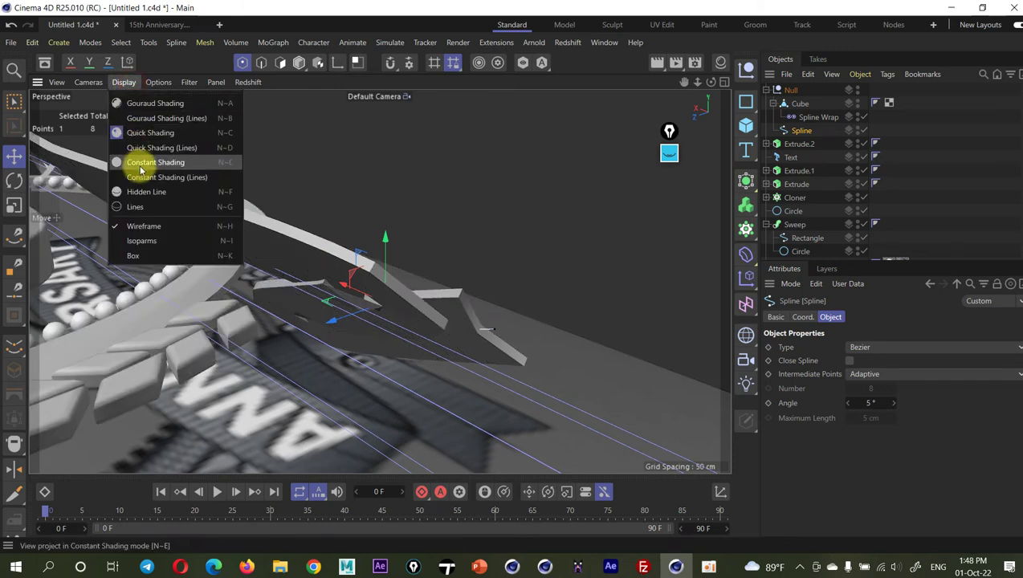
{"action": "left_click", "coordinate": [137, 163]}
{"action": "left_click", "coordinate": [124, 83]}
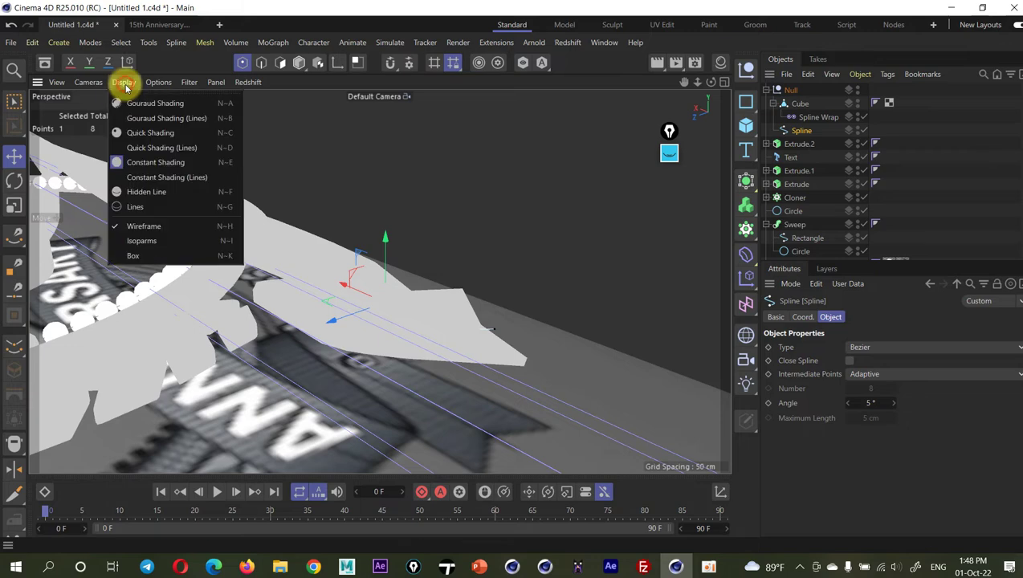
{"action": "left_click", "coordinate": [153, 192]}
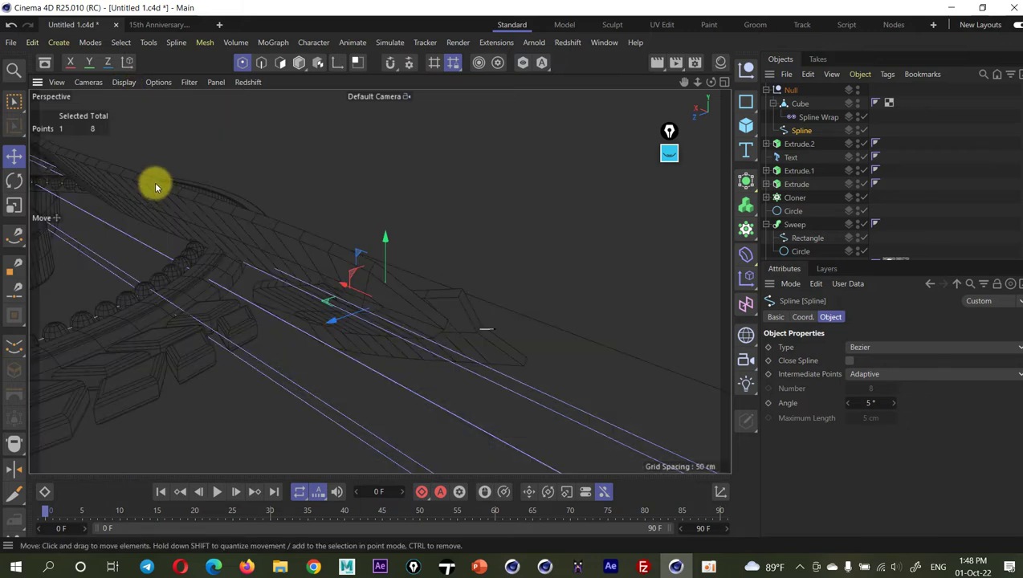
{"action": "mouse_move", "coordinate": [425, 287]}
{"action": "left_mouse_down", "text": "alt"}
{"action": "mouse_move", "coordinate": [439, 283]}
{"action": "mouse_move", "coordinate": [463, 208]}
{"action": "mouse_move", "coordinate": [358, 260]}
{"action": "mouse_move", "coordinate": [130, 125]}
{"action": "left_mouse_up", "text": "alt"}
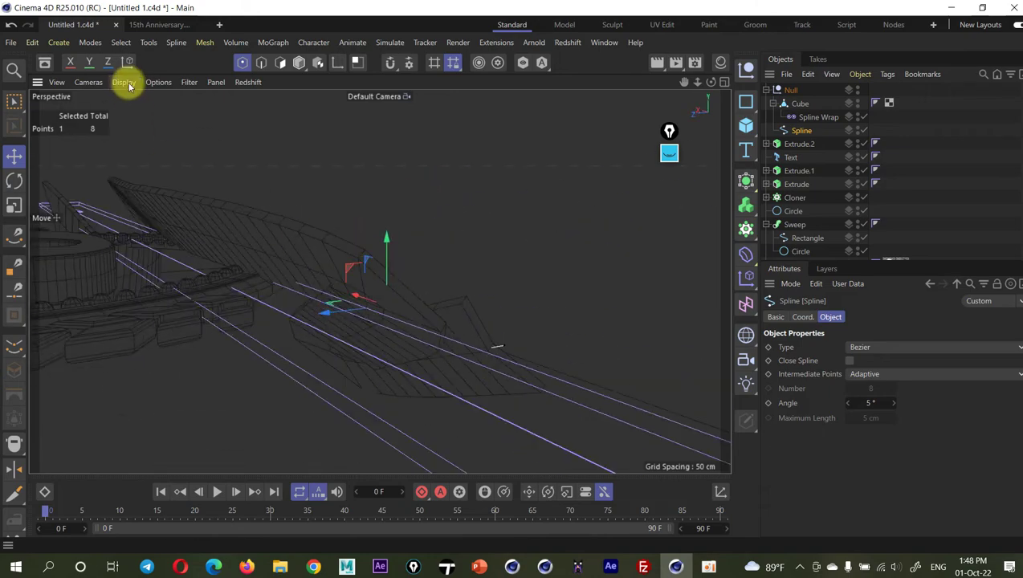
Inspect the ribbon spline in Lines display, then return to Gouraud Shading (Lines).
{"action": "left_click", "coordinate": [127, 85]}
{"action": "left_click", "coordinate": [168, 202]}
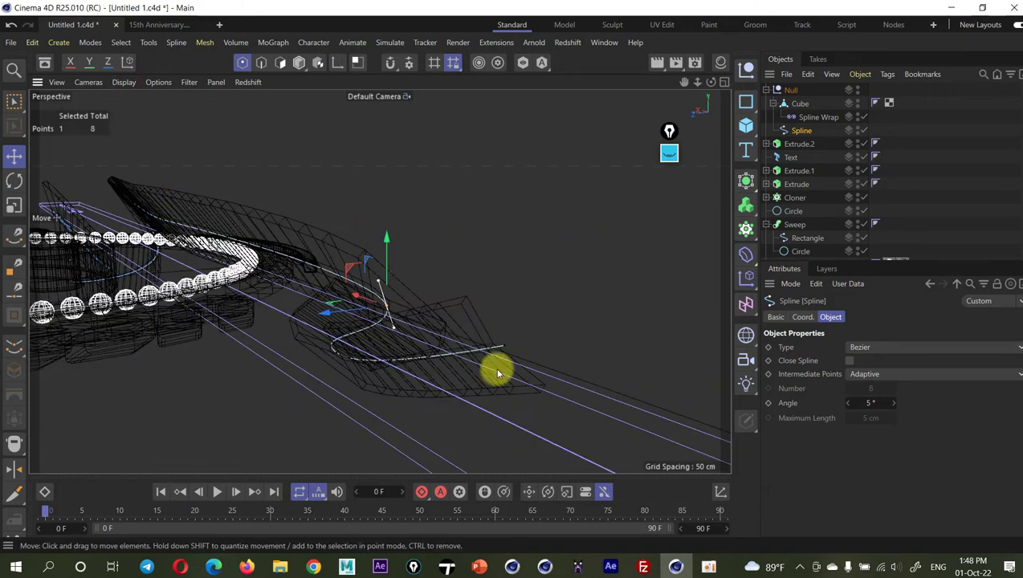
{"action": "mouse_move", "coordinate": [464, 309]}
{"action": "left_mouse_down", "text": "alt"}
{"action": "mouse_move", "coordinate": [248, 314]}
{"action": "mouse_move", "coordinate": [311, 344]}
{"action": "mouse_move", "coordinate": [390, 356]}
{"action": "left_mouse_up", "text": "alt"}
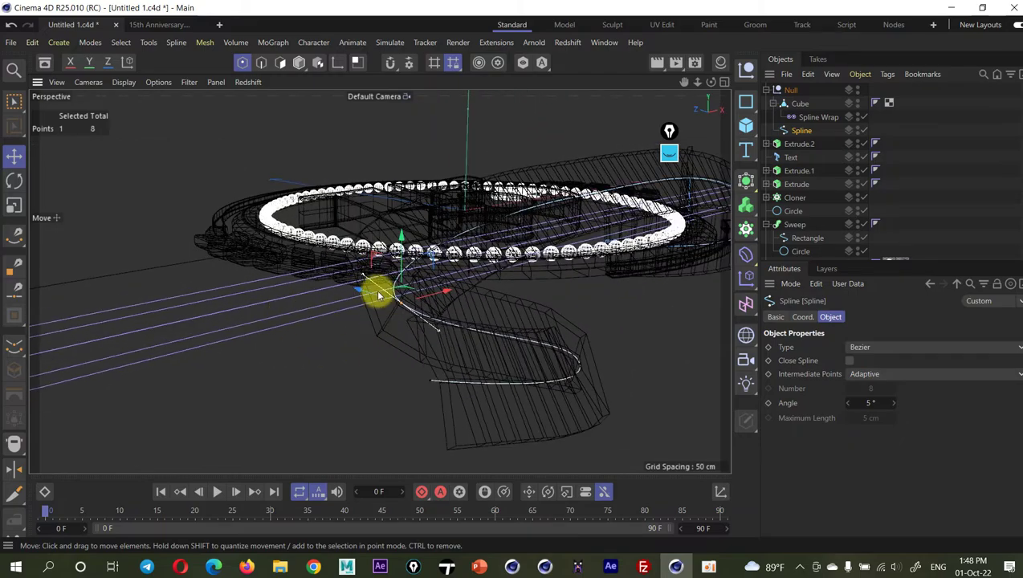
{"action": "mouse_move", "coordinate": [425, 313]}
{"action": "left_mouse_down", "text": "alt"}
{"action": "mouse_move", "coordinate": [438, 333]}
{"action": "mouse_move", "coordinate": [440, 284]}
{"action": "mouse_move", "coordinate": [438, 294]}
{"action": "mouse_move", "coordinate": [344, 287]}
{"action": "mouse_move", "coordinate": [326, 262]}
{"action": "mouse_move", "coordinate": [286, 245]}
{"action": "mouse_move", "coordinate": [255, 256]}
{"action": "left_mouse_up", "text": "alt"}
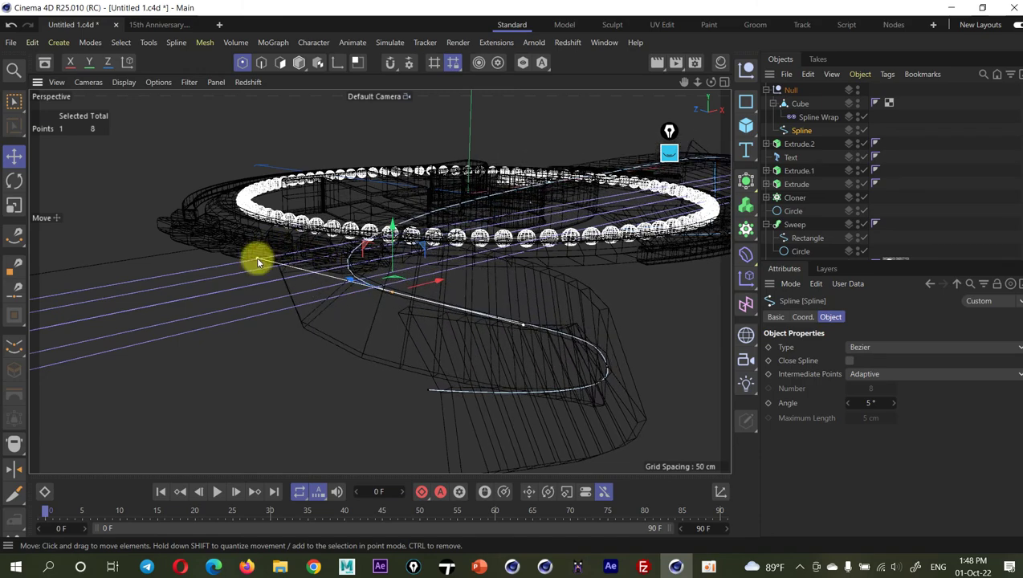
{"action": "left_click", "coordinate": [124, 82]}
{"action": "left_click", "coordinate": [143, 121]}
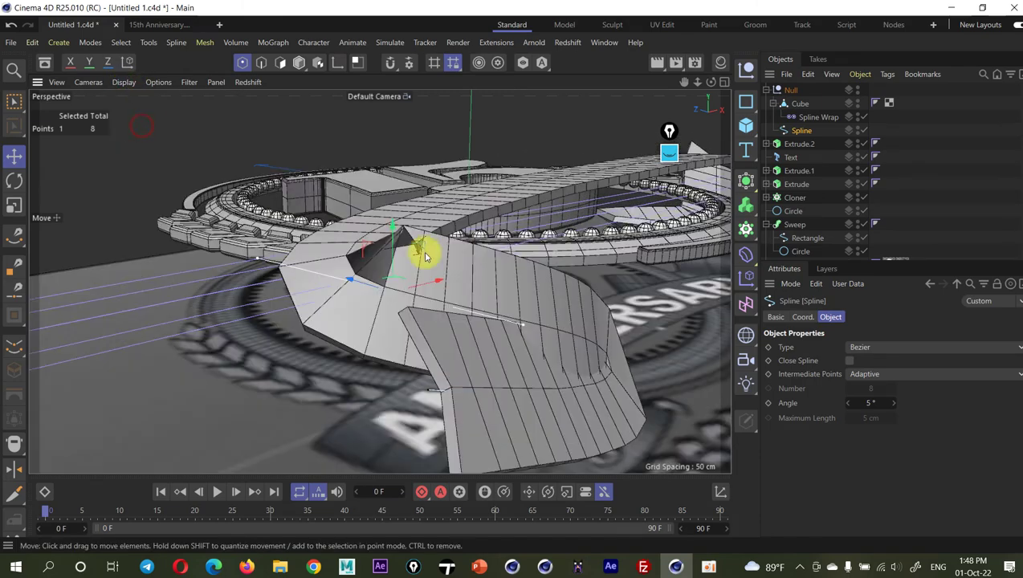
Move a spline point and pull its handle down to reshape the ribbon.
{"action": "mouse_move", "coordinate": [401, 297]}
{"action": "left_mouse_down"}
{"action": "mouse_move", "coordinate": [459, 325]}
{"action": "mouse_move", "coordinate": [646, 313]}
{"action": "mouse_move", "coordinate": [530, 363]}
{"action": "left_mouse_up"}
{"action": "left_click", "coordinate": [491, 337]}
{"action": "mouse_move", "coordinate": [393, 344]}
{"action": "left_mouse_down"}
{"action": "mouse_move", "coordinate": [396, 384]}
{"action": "mouse_move", "coordinate": [395, 366]}
{"action": "mouse_move", "coordinate": [547, 297]}
{"action": "mouse_move", "coordinate": [406, 331]}
{"action": "mouse_move", "coordinate": [411, 297]}
{"action": "left_mouse_up"}
{"action": "mouse_move", "coordinate": [404, 256]}
{"action": "left_mouse_down", "text": "alt"}
{"action": "mouse_move", "coordinate": [490, 292]}
{"action": "mouse_move", "coordinate": [589, 268]}
{"action": "mouse_move", "coordinate": [417, 299]}
{"action": "mouse_move", "coordinate": [433, 291]}
{"action": "left_mouse_up", "text": "alt"}
Box-select points on the ribbon end, raise one about 21 cm and pull it sideways.
{"action": "key", "text": "0"}
{"action": "left_click_drag", "start_coordinate": [444, 247], "coordinate": [356, 322]}
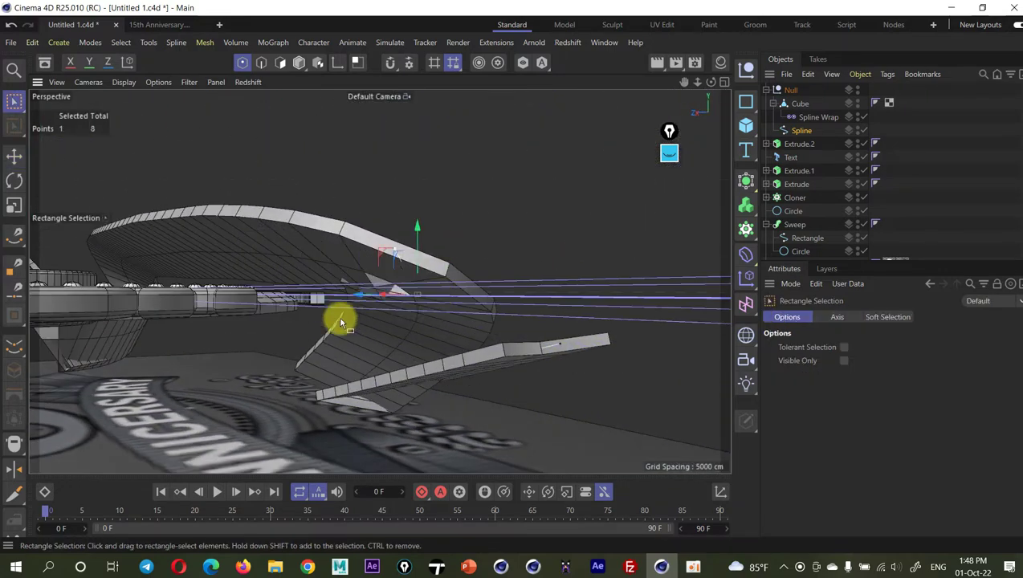
{"action": "left_click", "coordinate": [18, 161]}
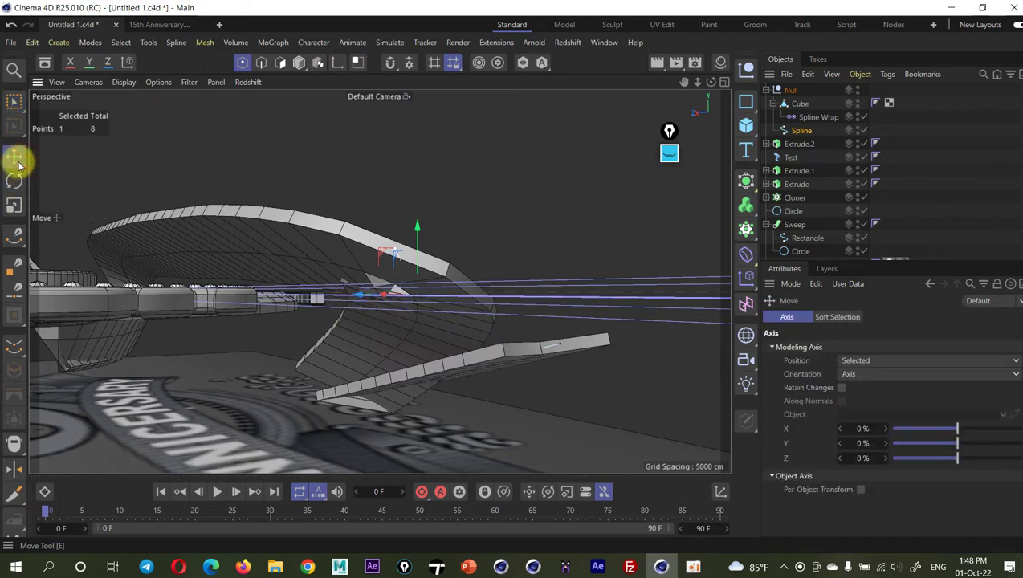
{"action": "mouse_move", "coordinate": [491, 304]}
{"action": "left_mouse_down", "text": "alt"}
{"action": "mouse_move", "coordinate": [268, 345]}
{"action": "mouse_move", "coordinate": [248, 338]}
{"action": "mouse_move", "coordinate": [393, 349]}
{"action": "mouse_move", "coordinate": [401, 299]}
{"action": "mouse_move", "coordinate": [460, 258]}
{"action": "left_mouse_up", "text": "alt"}
{"action": "key", "text": "0"}
{"action": "left_click_drag", "start_coordinate": [507, 178], "coordinate": [346, 292]}
{"action": "mouse_move", "coordinate": [441, 228]}
{"action": "left_mouse_down", "text": "alt"}
{"action": "mouse_move", "coordinate": [450, 208]}
{"action": "mouse_move", "coordinate": [439, 153]}
{"action": "mouse_move", "coordinate": [433, 220]}
{"action": "left_mouse_up", "text": "alt"}
{"action": "left_click_drag", "start_coordinate": [451, 171], "coordinate": [452, 130]}
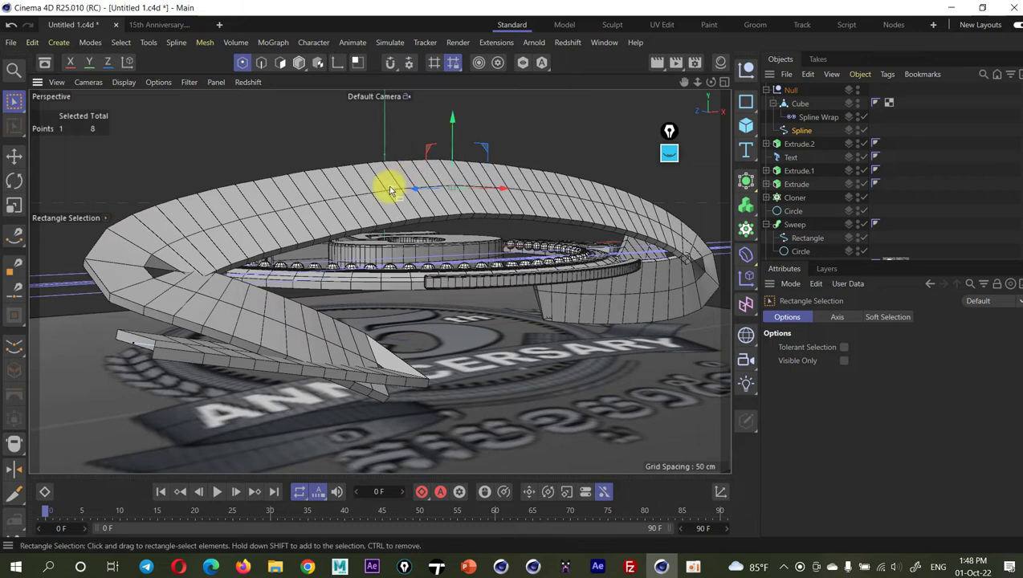
{"action": "left_click", "coordinate": [13, 154]}
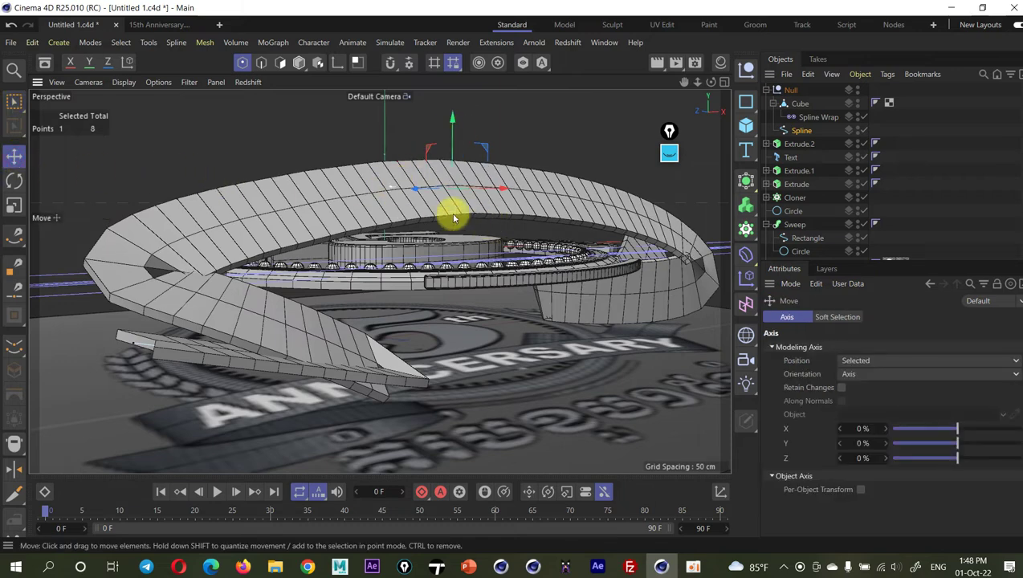
{"action": "mouse_move", "coordinate": [392, 191]}
{"action": "left_mouse_down"}
{"action": "mouse_move", "coordinate": [382, 183]}
{"action": "mouse_move", "coordinate": [354, 213]}
{"action": "mouse_move", "coordinate": [308, 194]}
{"action": "mouse_move", "coordinate": [324, 195]}
{"action": "left_mouse_up"}
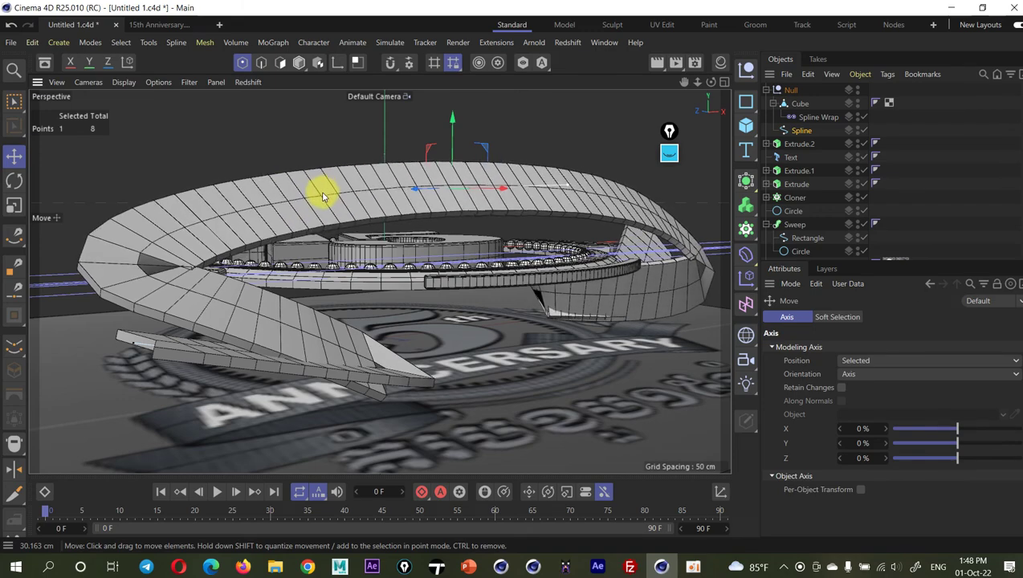
Move and nudge another point to bend the ribbon end toward the floor.
{"action": "mouse_move", "coordinate": [497, 228]}
{"action": "left_mouse_down", "text": "alt"}
{"action": "mouse_move", "coordinate": [412, 263]}
{"action": "mouse_move", "coordinate": [183, 294]}
{"action": "mouse_move", "coordinate": [393, 300]}
{"action": "mouse_move", "coordinate": [302, 323]}
{"action": "left_mouse_up", "text": "alt"}
{"action": "key", "text": "0"}
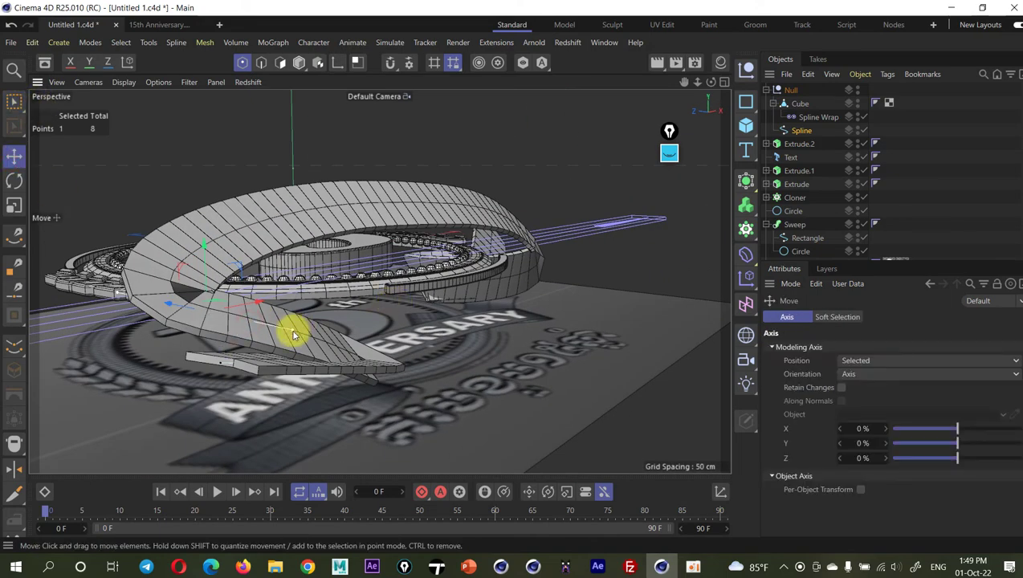
{"action": "left_click_drag", "start_coordinate": [293, 335], "coordinate": [313, 353]}
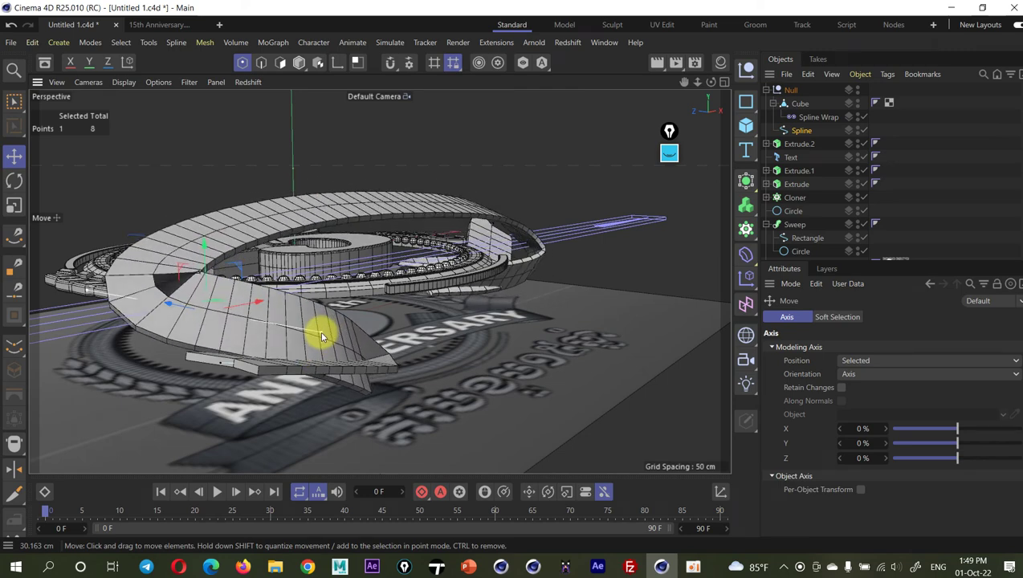
{"action": "left_click_drag", "start_coordinate": [313, 331], "coordinate": [263, 319], "text": "alt"}
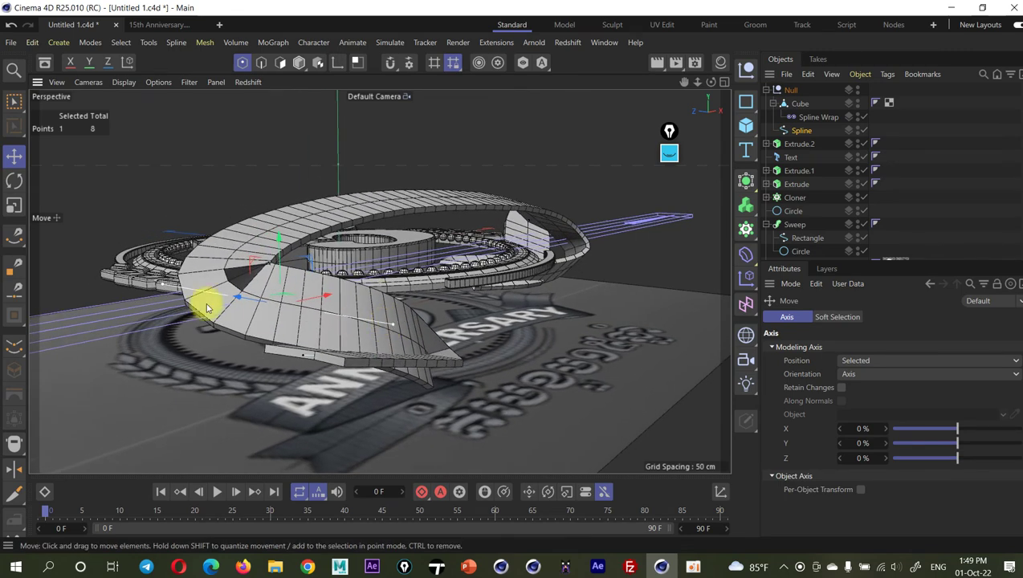
{"action": "left_click_drag", "start_coordinate": [148, 287], "coordinate": [163, 291]}
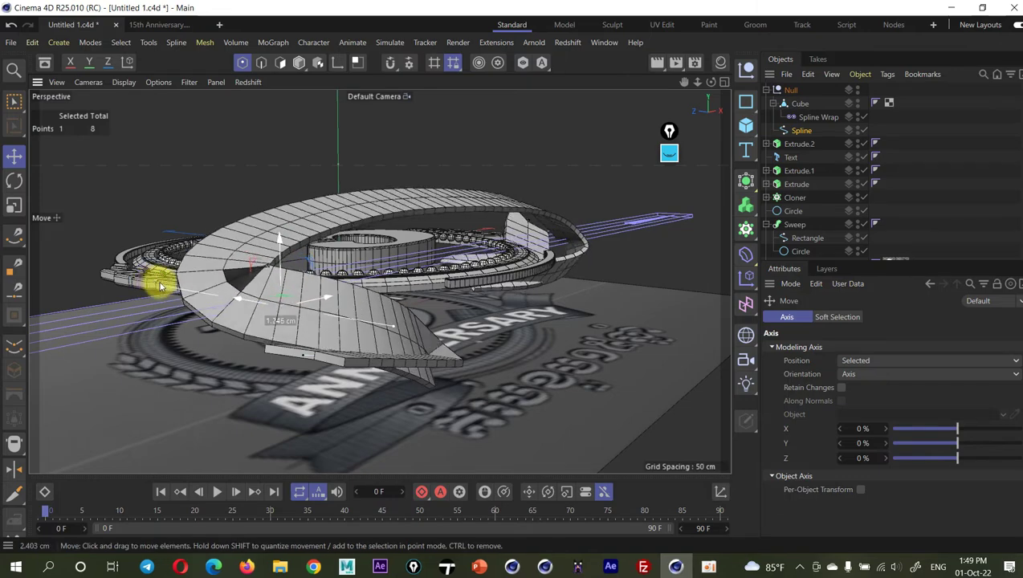
{"action": "mouse_move", "coordinate": [165, 274]}
{"action": "left_mouse_down", "text": "alt"}
{"action": "mouse_move", "coordinate": [356, 241]}
{"action": "mouse_move", "coordinate": [337, 317]}
{"action": "left_mouse_up", "text": "alt"}
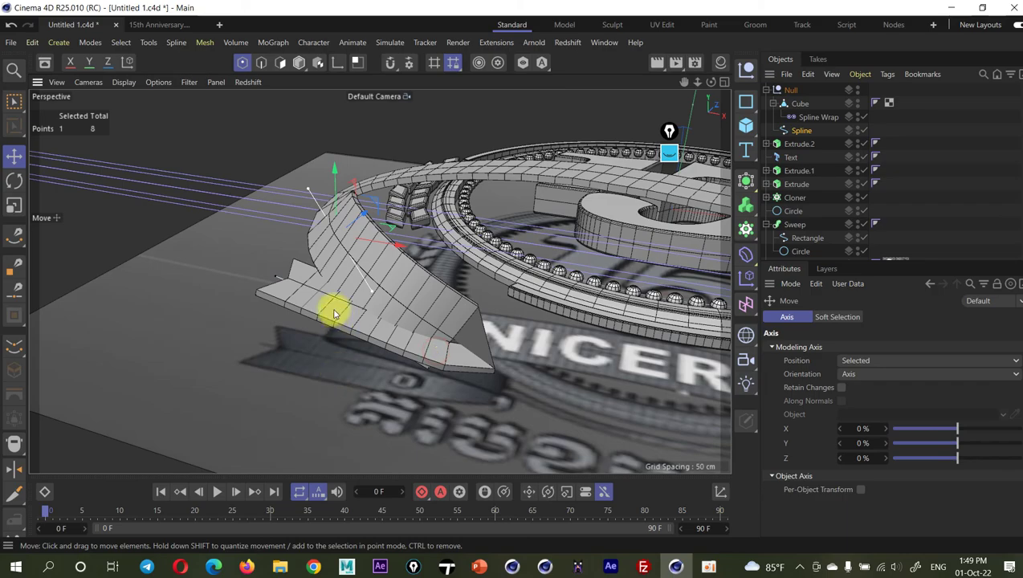
Select the point at the ribbon's tip and lift the left wing.
{"action": "key", "text": "0"}
{"action": "mouse_move", "coordinate": [524, 331]}
{"action": "left_mouse_down"}
{"action": "mouse_move", "coordinate": [449, 366]}
{"action": "mouse_move", "coordinate": [495, 329]}
{"action": "mouse_move", "coordinate": [486, 292]}
{"action": "mouse_move", "coordinate": [297, 348]}
{"action": "mouse_move", "coordinate": [308, 359]}
{"action": "mouse_move", "coordinate": [303, 387]}
{"action": "mouse_move", "coordinate": [327, 393]}
{"action": "left_mouse_up"}
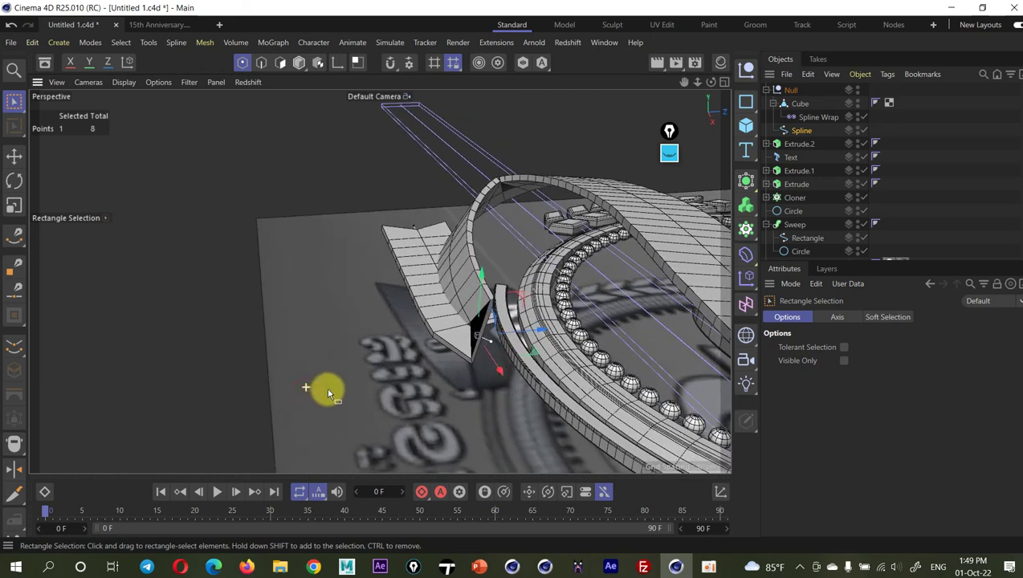
{"action": "left_click", "coordinate": [16, 158]}
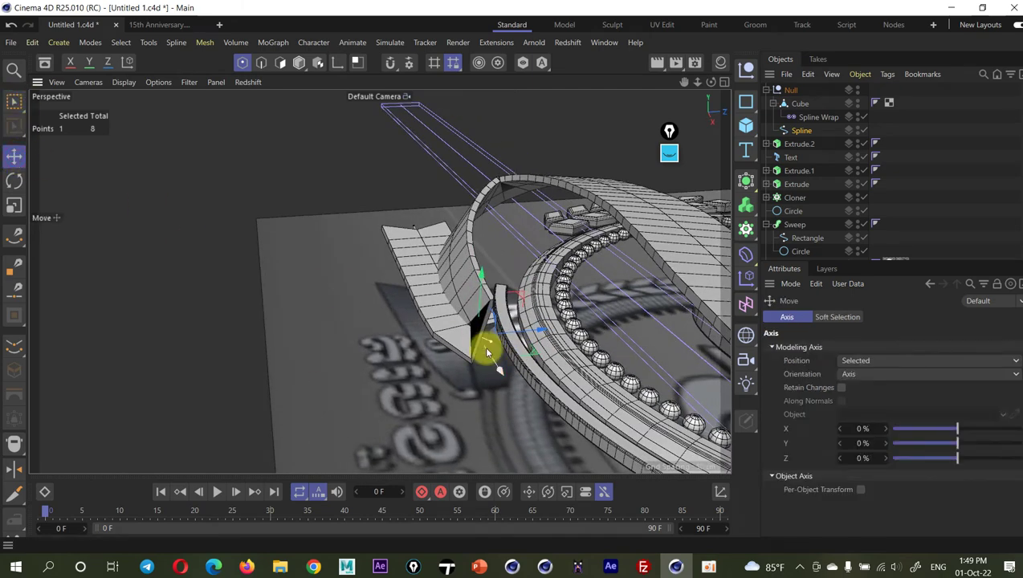
{"action": "mouse_move", "coordinate": [496, 341]}
{"action": "left_mouse_down"}
{"action": "mouse_move", "coordinate": [506, 301]}
{"action": "mouse_move", "coordinate": [499, 319]}
{"action": "mouse_move", "coordinate": [472, 327]}
{"action": "mouse_move", "coordinate": [484, 331]}
{"action": "mouse_move", "coordinate": [496, 320]}
{"action": "mouse_move", "coordinate": [395, 338]}
{"action": "mouse_move", "coordinate": [343, 283]}
{"action": "left_mouse_up"}
{"action": "mouse_move", "coordinate": [317, 252]}
{"action": "left_mouse_down", "text": "alt"}
{"action": "mouse_move", "coordinate": [376, 297]}
{"action": "mouse_move", "coordinate": [367, 203]}
{"action": "mouse_move", "coordinate": [331, 201]}
{"action": "mouse_move", "coordinate": [320, 251]}
{"action": "mouse_move", "coordinate": [320, 239]}
{"action": "mouse_move", "coordinate": [429, 331]}
{"action": "left_mouse_up", "text": "alt"}
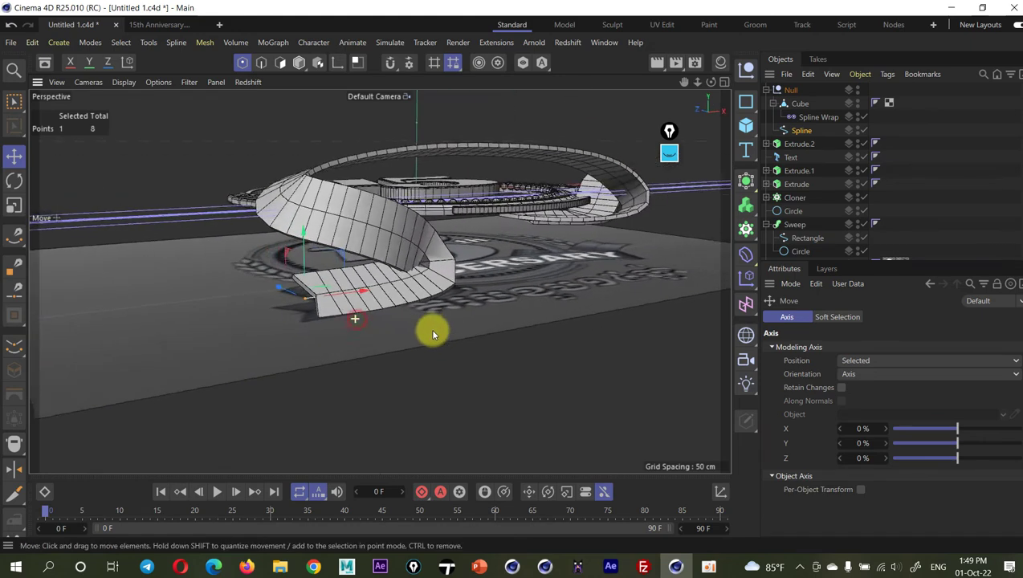
Apply a spline point option, then move a left-flange point to reshape it.
{"action": "right_click", "coordinate": [383, 278]}
{"action": "left_click", "coordinate": [393, 429]}
{"action": "mouse_move", "coordinate": [383, 349]}
{"action": "left_mouse_down", "text": "alt"}
{"action": "mouse_move", "coordinate": [384, 335]}
{"action": "mouse_move", "coordinate": [298, 311]}
{"action": "mouse_move", "coordinate": [299, 300]}
{"action": "left_mouse_up", "text": "alt"}
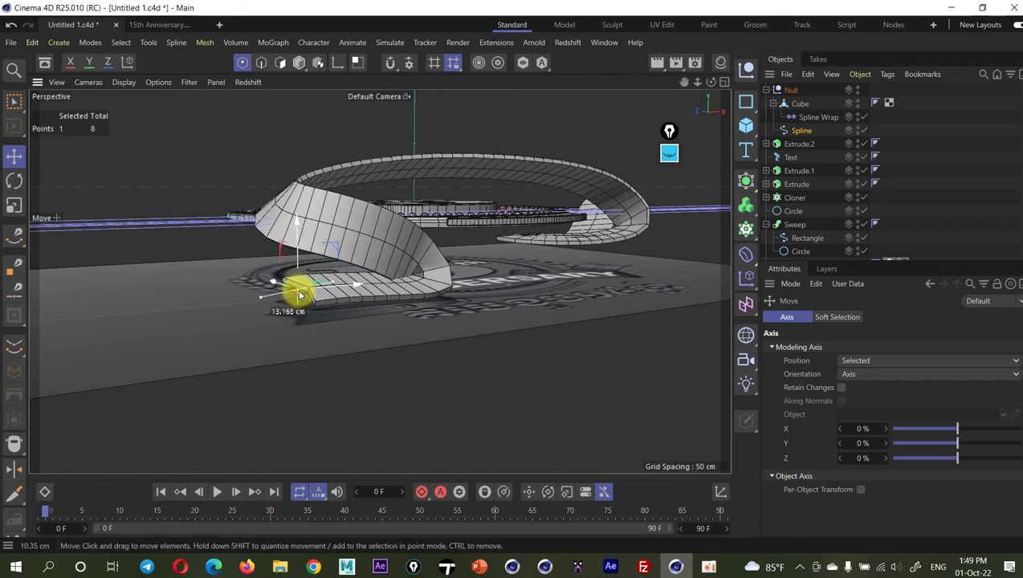
{"action": "key", "text": "0"}
{"action": "mouse_move", "coordinate": [463, 255]}
{"action": "left_mouse_down"}
{"action": "mouse_move", "coordinate": [358, 308]}
{"action": "mouse_move", "coordinate": [372, 313]}
{"action": "mouse_move", "coordinate": [196, 322]}
{"action": "mouse_move", "coordinate": [347, 338]}
{"action": "mouse_move", "coordinate": [403, 303]}
{"action": "left_mouse_up"}
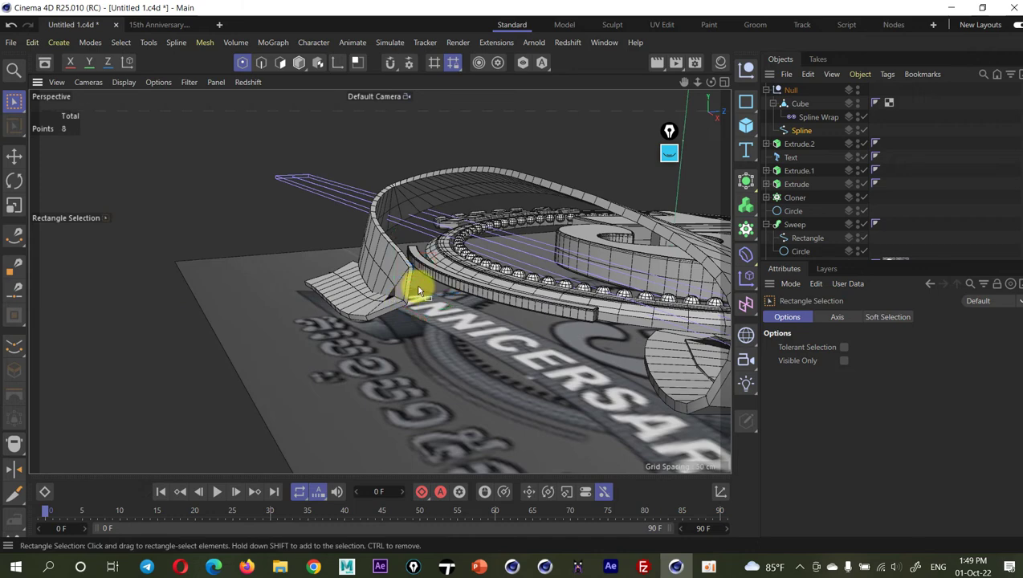
{"action": "left_click", "coordinate": [19, 161]}
{"action": "mouse_move", "coordinate": [412, 293]}
{"action": "left_mouse_down"}
{"action": "mouse_move", "coordinate": [426, 304]}
{"action": "mouse_move", "coordinate": [417, 290]}
{"action": "mouse_move", "coordinate": [431, 294]}
{"action": "left_mouse_up"}
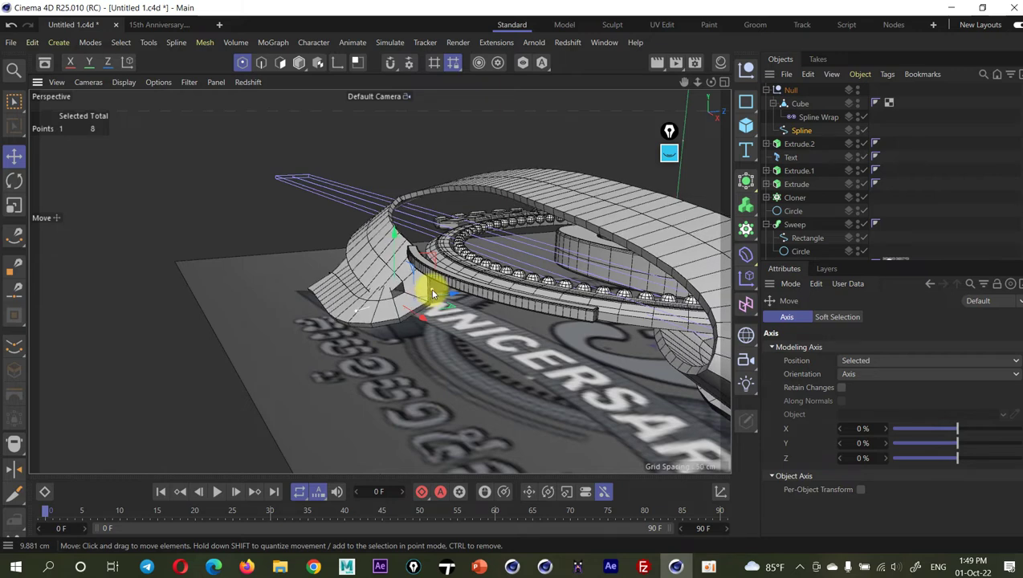
{"action": "mouse_move", "coordinate": [431, 294]}
{"action": "left_mouse_down"}
{"action": "mouse_move", "coordinate": [361, 309]}
{"action": "mouse_move", "coordinate": [359, 293]}
{"action": "mouse_move", "coordinate": [362, 313]}
{"action": "mouse_move", "coordinate": [360, 299]}
{"action": "left_mouse_up"}
Adjust another point so the folded tail lies flat beside the emblem.
{"action": "mouse_move", "coordinate": [473, 267]}
{"action": "left_mouse_down", "text": "alt"}
{"action": "mouse_move", "coordinate": [566, 290]}
{"action": "mouse_move", "coordinate": [423, 310]}
{"action": "mouse_move", "coordinate": [359, 370]}
{"action": "left_mouse_up", "text": "alt"}
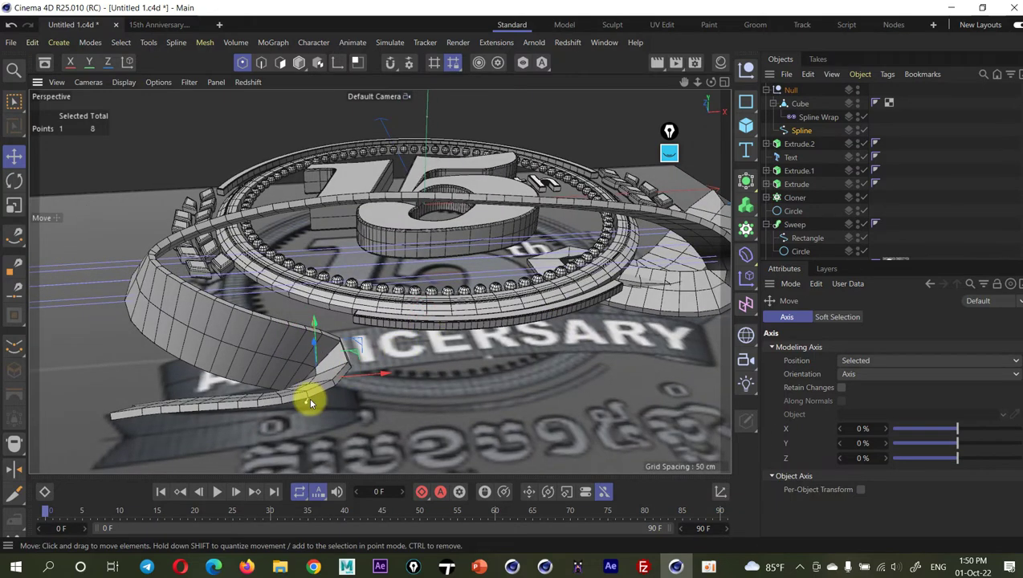
{"action": "mouse_move", "coordinate": [304, 404]}
{"action": "left_mouse_down"}
{"action": "mouse_move", "coordinate": [312, 406]}
{"action": "mouse_move", "coordinate": [245, 363]}
{"action": "mouse_move", "coordinate": [293, 350]}
{"action": "left_mouse_up"}
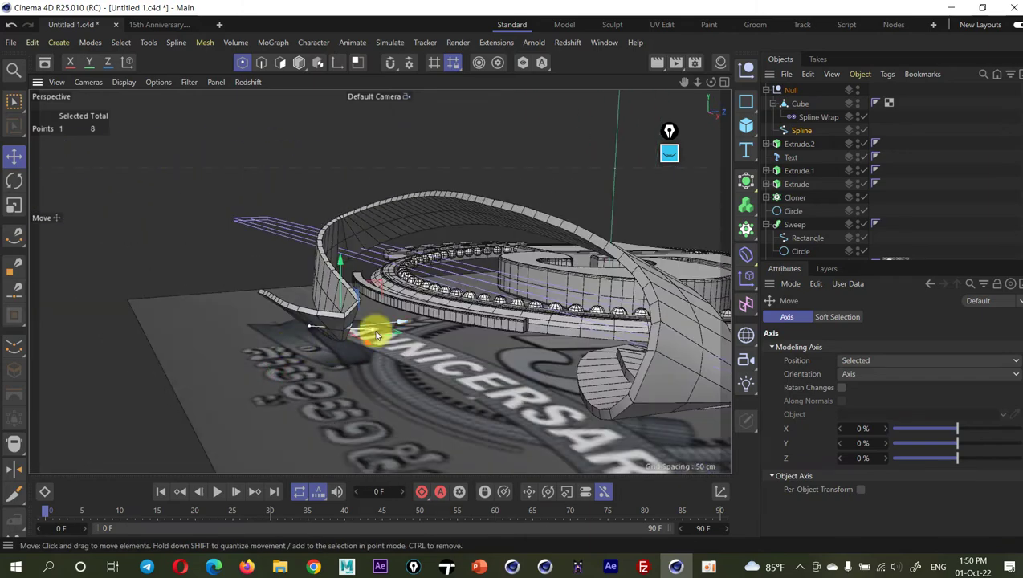
{"action": "left_click_drag", "start_coordinate": [376, 336], "coordinate": [382, 314], "text": "alt"}
{"action": "right_click", "coordinate": [348, 330]}
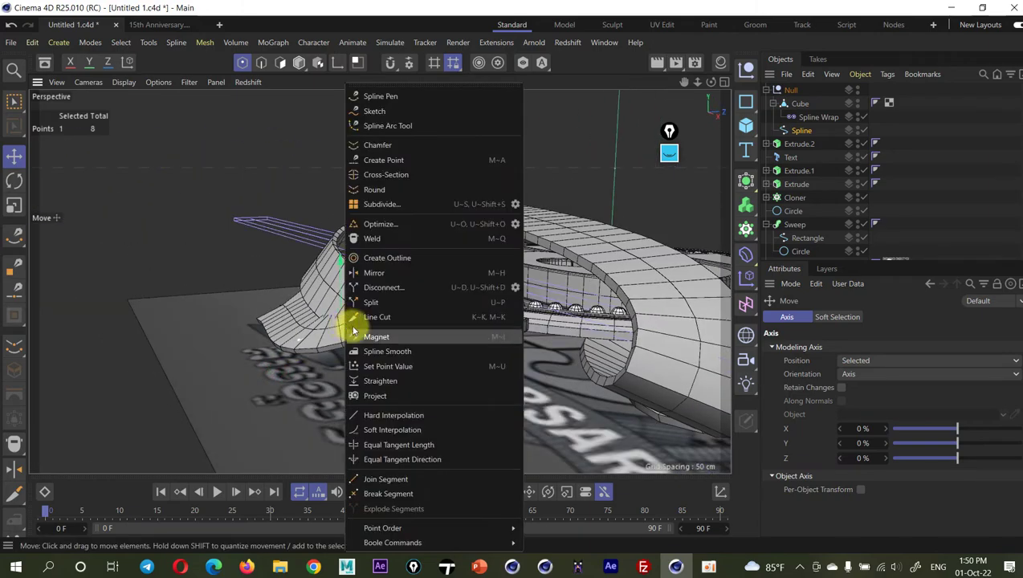
Give the selected ribbon spline point Soft Interpolation.
{"action": "mouse_move", "coordinate": [372, 407]}
{"action": "left_mouse_down", "text": "alt"}
{"action": "mouse_move", "coordinate": [365, 347]}
{"action": "mouse_move", "coordinate": [478, 392]}
{"action": "mouse_move", "coordinate": [387, 347]}
{"action": "left_mouse_up", "text": "alt"}
{"action": "right_click", "coordinate": [387, 346]}
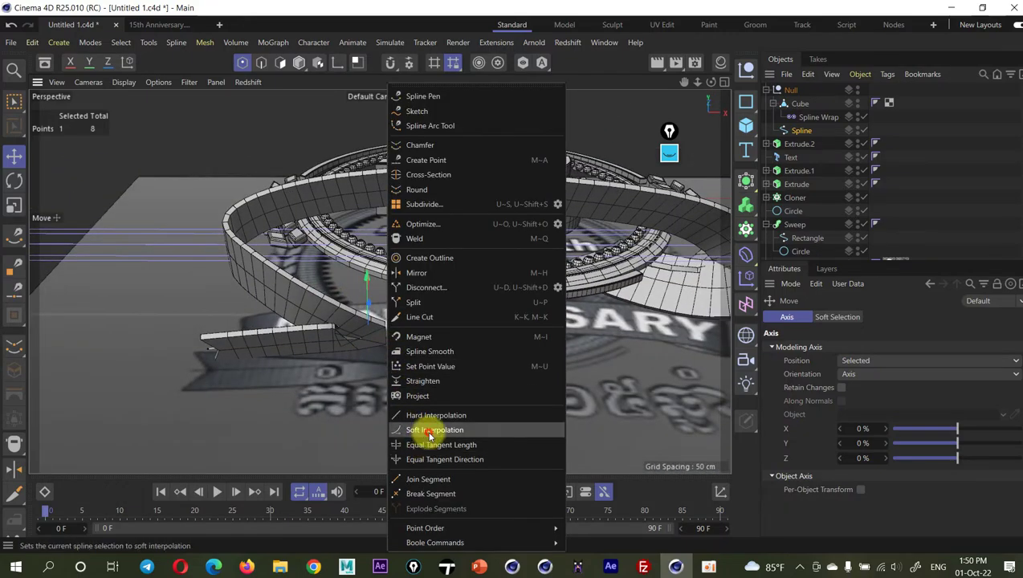
{"action": "left_click", "coordinate": [432, 430]}
Drag the softened point so the ribbon's folded tail stretches outward along the ground.
{"action": "mouse_move", "coordinate": [387, 384]}
{"action": "left_mouse_down", "text": "alt"}
{"action": "mouse_move", "coordinate": [522, 368]}
{"action": "mouse_move", "coordinate": [576, 329]}
{"action": "mouse_move", "coordinate": [556, 329]}
{"action": "left_mouse_up", "text": "alt"}
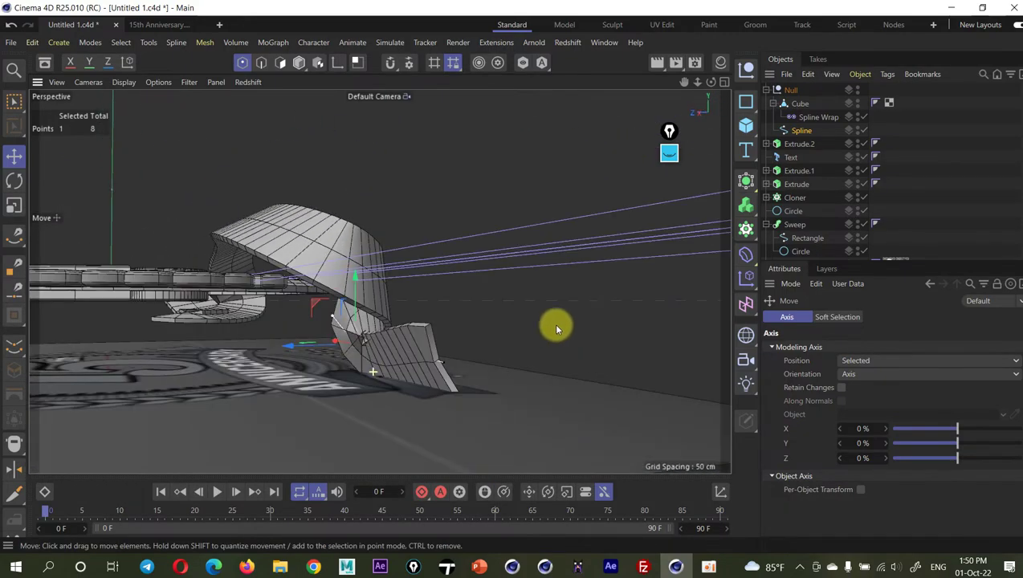
{"action": "mouse_move", "coordinate": [336, 321]}
{"action": "left_mouse_down", "text": "alt"}
{"action": "mouse_move", "coordinate": [320, 331]}
{"action": "mouse_move", "coordinate": [326, 326]}
{"action": "mouse_move", "coordinate": [328, 349]}
{"action": "mouse_move", "coordinate": [301, 326]}
{"action": "mouse_move", "coordinate": [324, 322]}
{"action": "mouse_move", "coordinate": [309, 354]}
{"action": "mouse_move", "coordinate": [323, 361]}
{"action": "mouse_move", "coordinate": [210, 401]}
{"action": "mouse_move", "coordinate": [359, 372]}
{"action": "left_mouse_up", "text": "alt"}
{"action": "mouse_move", "coordinate": [433, 355]}
{"action": "left_mouse_down"}
{"action": "mouse_move", "coordinate": [429, 365]}
{"action": "mouse_move", "coordinate": [429, 356]}
{"action": "mouse_move", "coordinate": [253, 361]}
{"action": "mouse_move", "coordinate": [297, 354]}
{"action": "mouse_move", "coordinate": [287, 360]}
{"action": "mouse_move", "coordinate": [425, 313]}
{"action": "mouse_move", "coordinate": [338, 303]}
{"action": "mouse_move", "coordinate": [417, 313]}
{"action": "mouse_move", "coordinate": [562, 307]}
{"action": "mouse_move", "coordinate": [454, 220]}
{"action": "mouse_move", "coordinate": [379, 272]}
{"action": "mouse_move", "coordinate": [263, 321]}
{"action": "mouse_move", "coordinate": [388, 336]}
{"action": "mouse_move", "coordinate": [464, 372]}
{"action": "mouse_move", "coordinate": [417, 377]}
{"action": "left_mouse_up"}
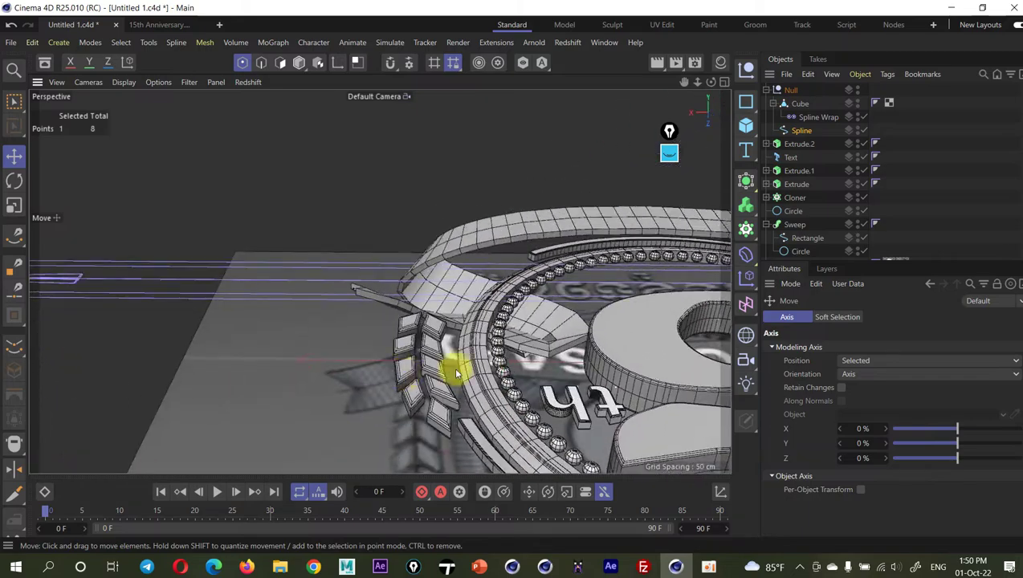
Select another ribbon point, pull it up-left to reshape the inner fin, and make it Hard Interpolation.
{"action": "key", "text": "0"}
{"action": "mouse_move", "coordinate": [587, 315]}
{"action": "left_mouse_down"}
{"action": "mouse_move", "coordinate": [520, 384]}
{"action": "mouse_move", "coordinate": [550, 354]}
{"action": "mouse_move", "coordinate": [526, 365]}
{"action": "mouse_move", "coordinate": [251, 273]}
{"action": "left_mouse_up"}
{"action": "left_click", "coordinate": [13, 158]}
{"action": "mouse_move", "coordinate": [536, 353]}
{"action": "left_mouse_down", "text": "alt"}
{"action": "mouse_move", "coordinate": [539, 370]}
{"action": "mouse_move", "coordinate": [532, 347]}
{"action": "mouse_move", "coordinate": [559, 255]}
{"action": "mouse_move", "coordinate": [384, 317]}
{"action": "mouse_move", "coordinate": [424, 357]}
{"action": "mouse_move", "coordinate": [484, 348]}
{"action": "mouse_move", "coordinate": [451, 309]}
{"action": "mouse_move", "coordinate": [473, 338]}
{"action": "mouse_move", "coordinate": [391, 356]}
{"action": "mouse_move", "coordinate": [525, 314]}
{"action": "mouse_move", "coordinate": [639, 330]}
{"action": "mouse_move", "coordinate": [694, 353]}
{"action": "mouse_move", "coordinate": [550, 405]}
{"action": "left_mouse_up", "text": "alt"}
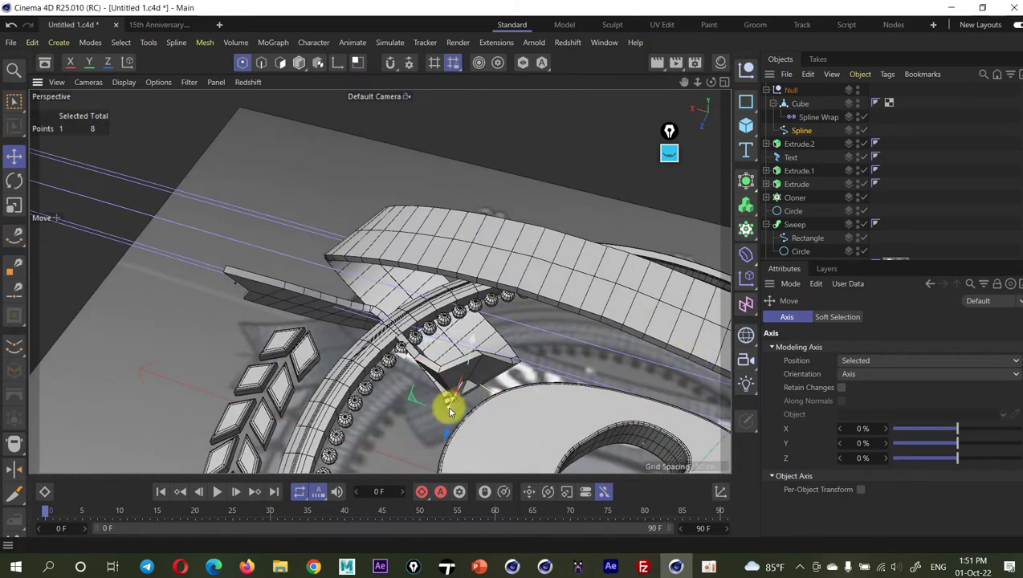
{"action": "mouse_move", "coordinate": [450, 411]}
{"action": "left_mouse_down"}
{"action": "mouse_move", "coordinate": [427, 411]}
{"action": "mouse_move", "coordinate": [395, 373]}
{"action": "mouse_move", "coordinate": [250, 339]}
{"action": "left_mouse_up"}
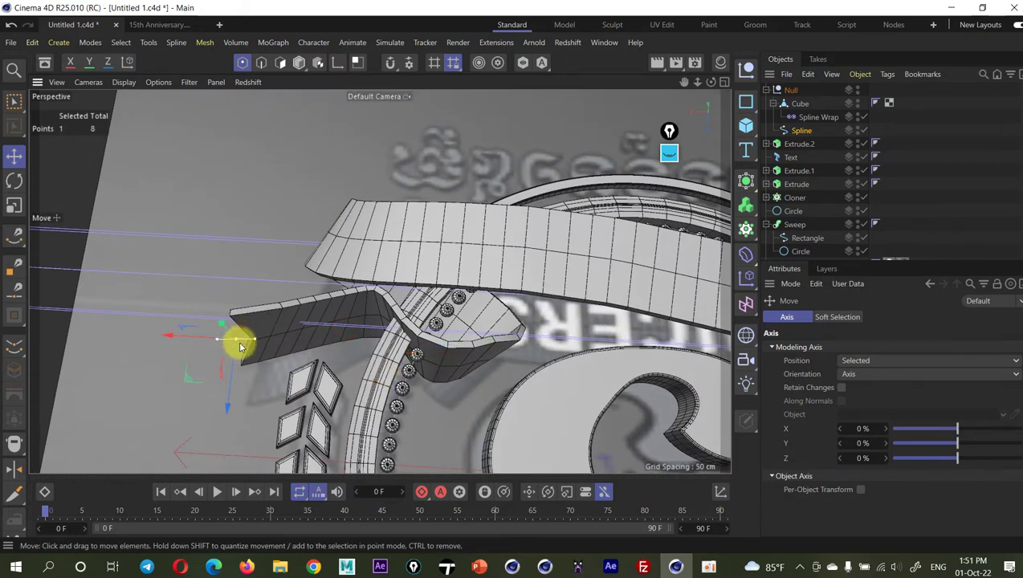
{"action": "right_click", "coordinate": [239, 345]}
{"action": "left_click", "coordinate": [274, 419]}
Lower the ribbon's right-end point about 41 cm so the near fold curls under.
{"action": "mouse_move", "coordinate": [292, 369]}
{"action": "left_mouse_down", "text": "alt"}
{"action": "mouse_move", "coordinate": [520, 361]}
{"action": "mouse_move", "coordinate": [582, 322]}
{"action": "mouse_move", "coordinate": [593, 271]}
{"action": "mouse_move", "coordinate": [379, 304]}
{"action": "mouse_move", "coordinate": [417, 267]}
{"action": "mouse_move", "coordinate": [406, 267]}
{"action": "mouse_move", "coordinate": [394, 373]}
{"action": "mouse_move", "coordinate": [395, 343]}
{"action": "mouse_move", "coordinate": [433, 338]}
{"action": "mouse_move", "coordinate": [384, 298]}
{"action": "mouse_move", "coordinate": [379, 278]}
{"action": "mouse_move", "coordinate": [343, 347]}
{"action": "mouse_move", "coordinate": [231, 324]}
{"action": "mouse_move", "coordinate": [362, 339]}
{"action": "mouse_move", "coordinate": [366, 359]}
{"action": "mouse_move", "coordinate": [384, 317]}
{"action": "mouse_move", "coordinate": [350, 331]}
{"action": "mouse_move", "coordinate": [424, 324]}
{"action": "mouse_move", "coordinate": [372, 316]}
{"action": "mouse_move", "coordinate": [532, 274]}
{"action": "mouse_move", "coordinate": [616, 221]}
{"action": "mouse_move", "coordinate": [589, 284]}
{"action": "mouse_move", "coordinate": [473, 329]}
{"action": "mouse_move", "coordinate": [594, 251]}
{"action": "mouse_move", "coordinate": [589, 278]}
{"action": "mouse_move", "coordinate": [630, 255]}
{"action": "mouse_move", "coordinate": [338, 324]}
{"action": "mouse_move", "coordinate": [351, 337]}
{"action": "left_mouse_up", "text": "alt"}
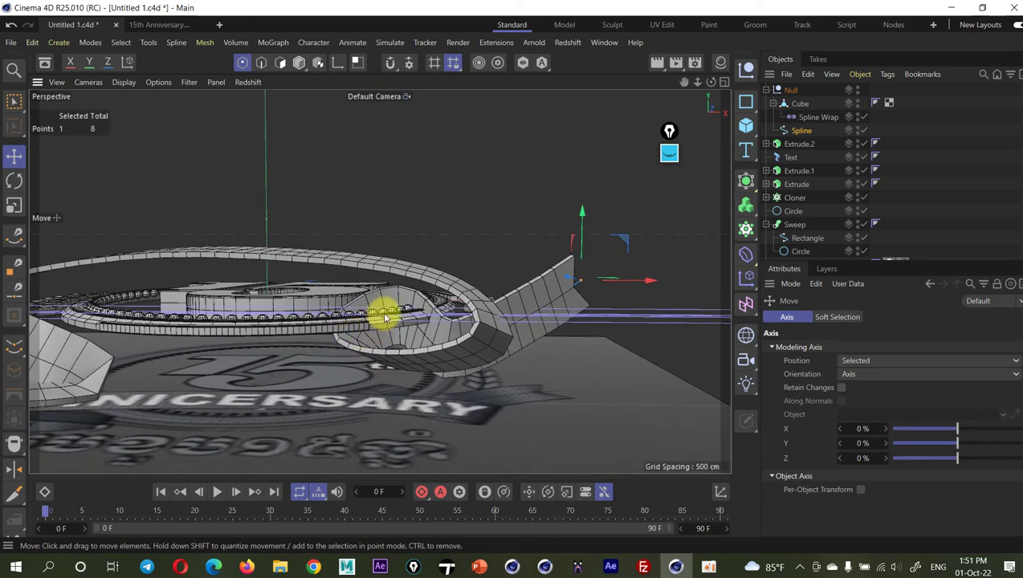
{"action": "key", "text": "0"}
{"action": "mouse_move", "coordinate": [359, 355]}
{"action": "right_mouse_down", "text": "alt"}
{"action": "mouse_move", "coordinate": [398, 335]}
{"action": "mouse_move", "coordinate": [415, 342]}
{"action": "right_mouse_up", "text": "alt"}
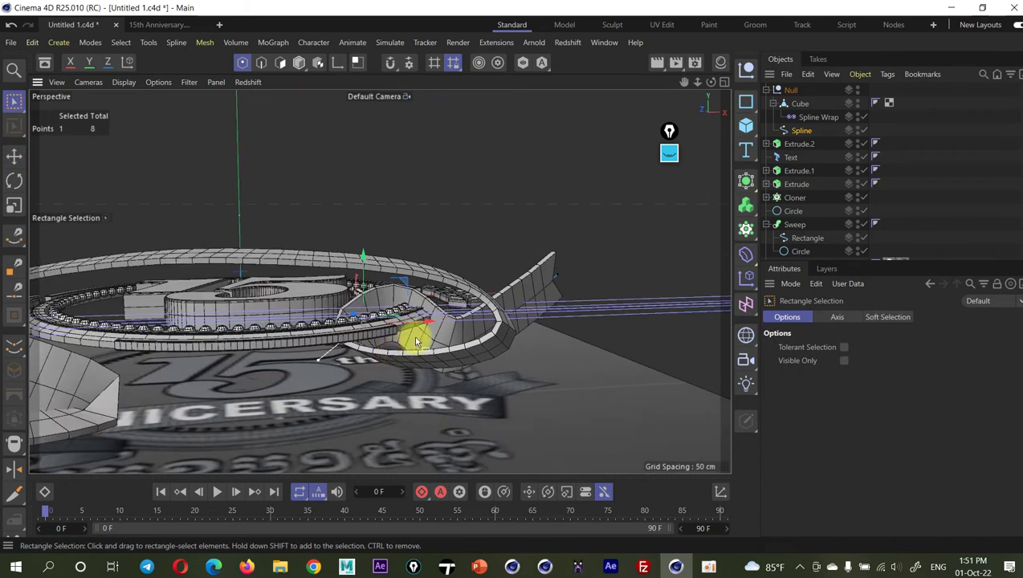
{"action": "mouse_move", "coordinate": [367, 277]}
{"action": "left_mouse_down"}
{"action": "mouse_move", "coordinate": [365, 259]}
{"action": "mouse_move", "coordinate": [351, 320]}
{"action": "mouse_move", "coordinate": [455, 346]}
{"action": "mouse_move", "coordinate": [397, 353]}
{"action": "mouse_move", "coordinate": [588, 273]}
{"action": "left_mouse_up"}
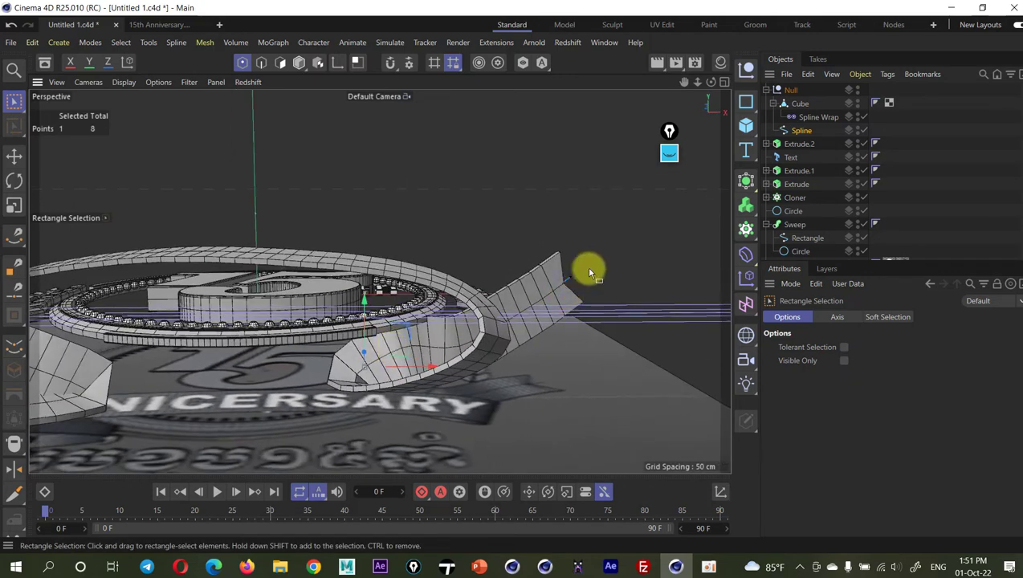
{"action": "mouse_move", "coordinate": [440, 346]}
{"action": "left_mouse_down", "text": "alt"}
{"action": "mouse_move", "coordinate": [445, 395]}
{"action": "mouse_move", "coordinate": [476, 396]}
{"action": "mouse_move", "coordinate": [450, 381]}
{"action": "mouse_move", "coordinate": [505, 368]}
{"action": "mouse_move", "coordinate": [333, 372]}
{"action": "mouse_move", "coordinate": [524, 377]}
{"action": "mouse_move", "coordinate": [503, 335]}
{"action": "left_mouse_up", "text": "alt"}
{"action": "right_click", "coordinate": [505, 368]}
{"action": "left_click", "coordinate": [520, 415]}
{"action": "right_click", "coordinate": [554, 335]}
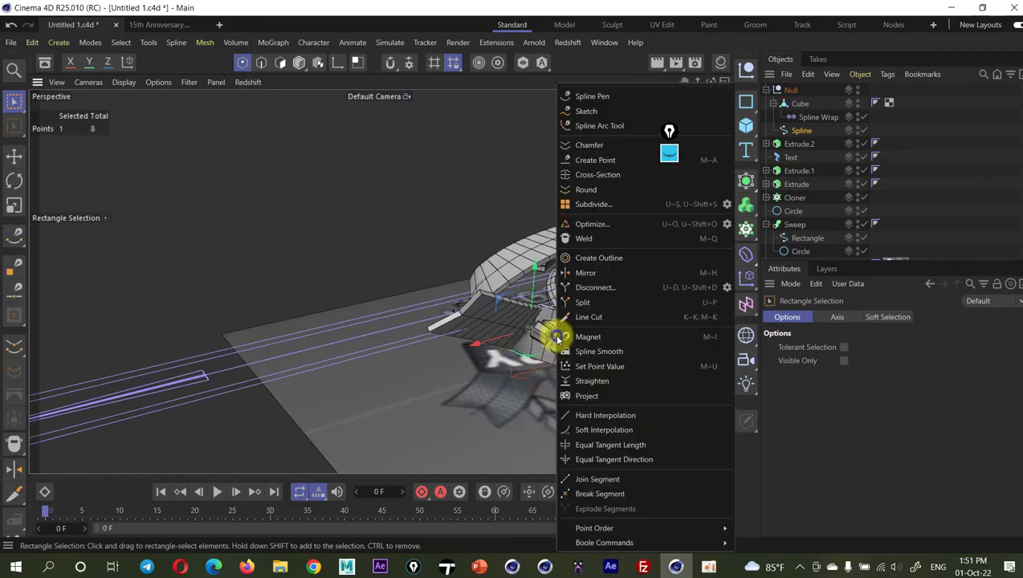
{"action": "left_click", "coordinate": [594, 445]}
{"action": "mouse_move", "coordinate": [598, 430]}
{"action": "left_mouse_down", "text": "alt"}
{"action": "mouse_move", "coordinate": [555, 372]}
{"action": "mouse_move", "coordinate": [689, 383]}
{"action": "mouse_move", "coordinate": [503, 363]}
{"action": "left_mouse_up", "text": "alt"}
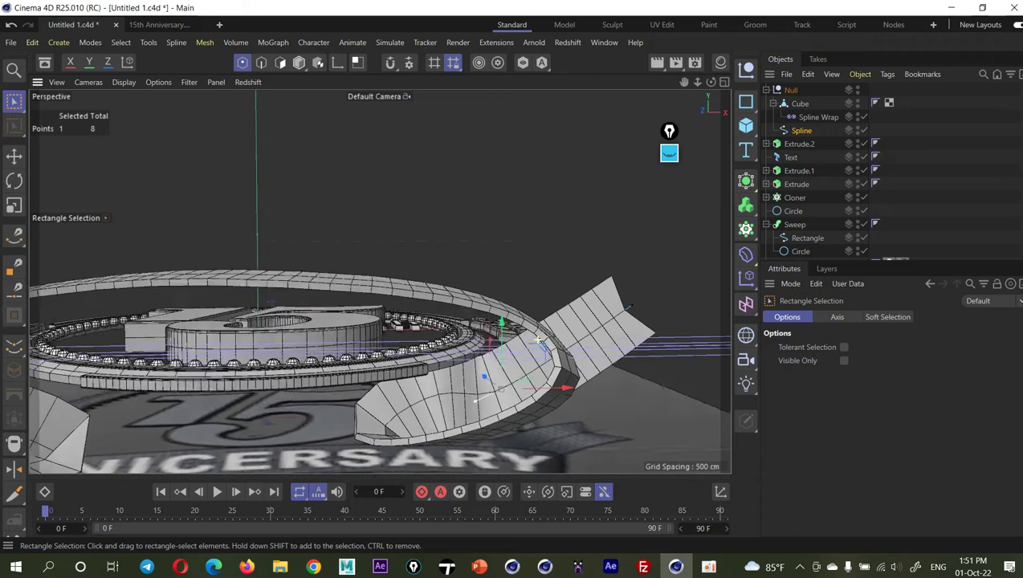
{"action": "left_click", "coordinate": [16, 154]}
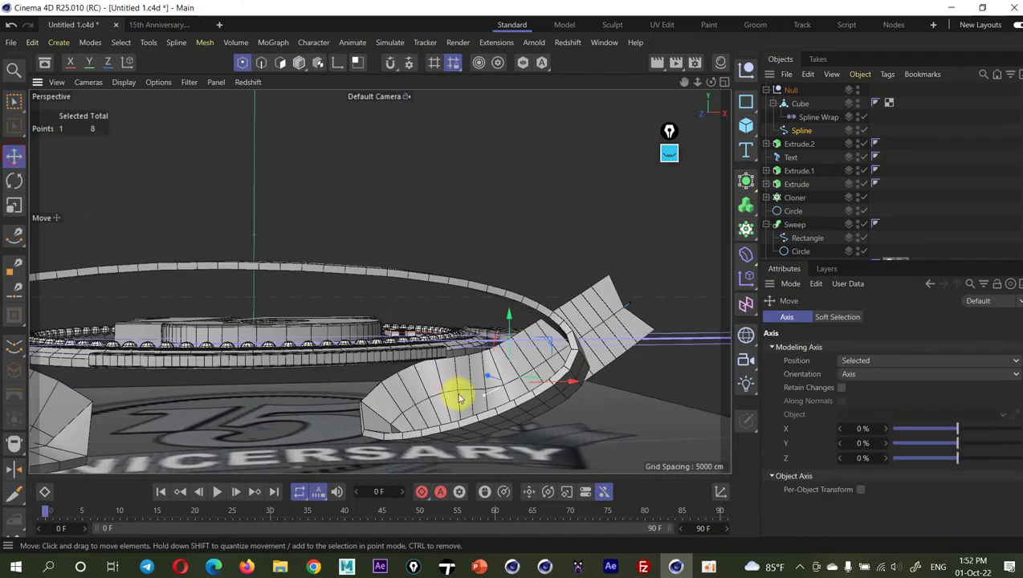
{"action": "left_click_drag", "start_coordinate": [482, 397], "coordinate": [458, 399]}
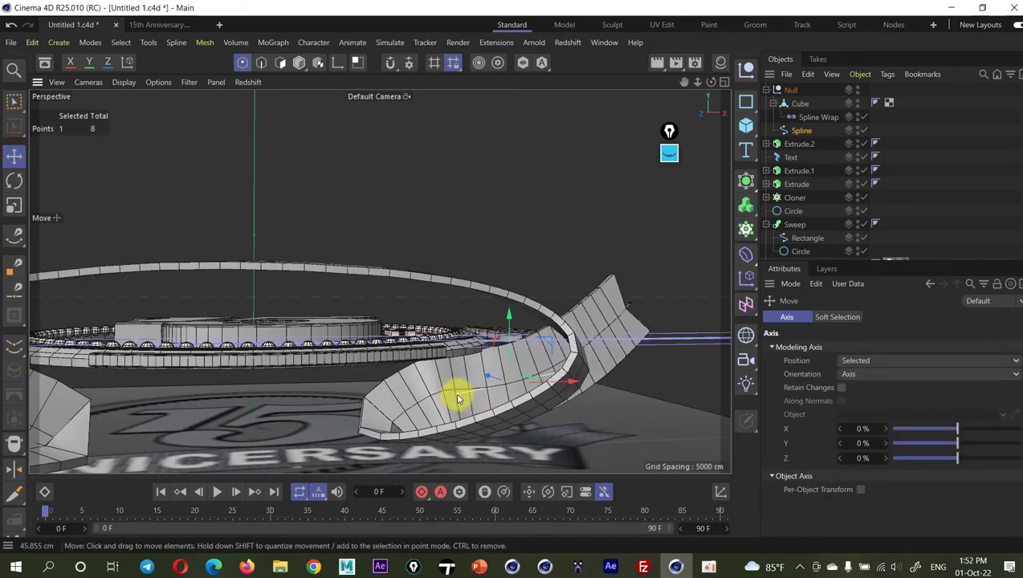
{"action": "mouse_move", "coordinate": [532, 377]}
{"action": "left_mouse_down", "text": "alt"}
{"action": "mouse_move", "coordinate": [456, 417]}
{"action": "mouse_move", "coordinate": [482, 429]}
{"action": "mouse_move", "coordinate": [485, 383]}
{"action": "left_mouse_up", "text": "alt"}
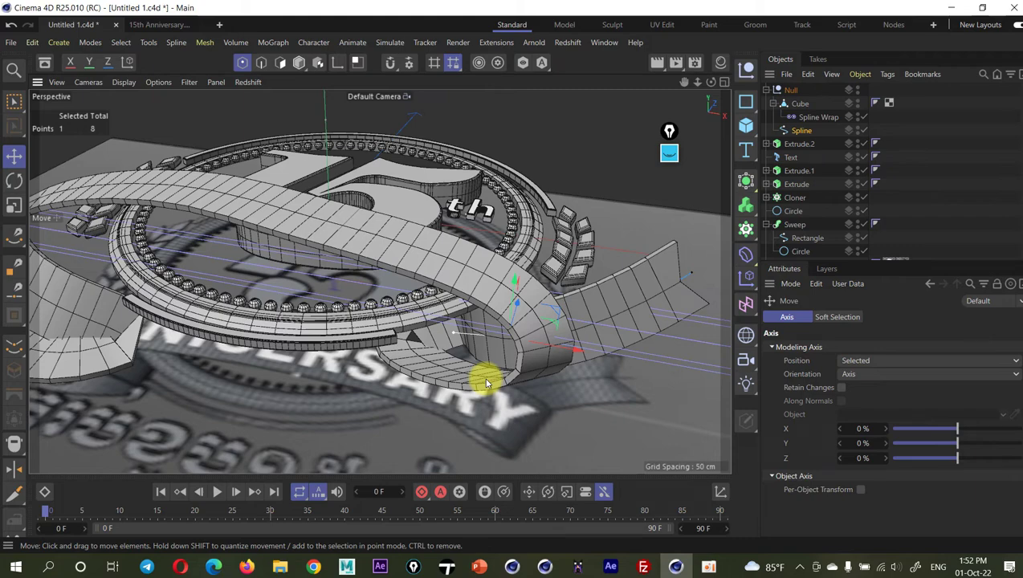
{"action": "left_click_drag", "start_coordinate": [496, 332], "coordinate": [536, 292], "text": "alt"}
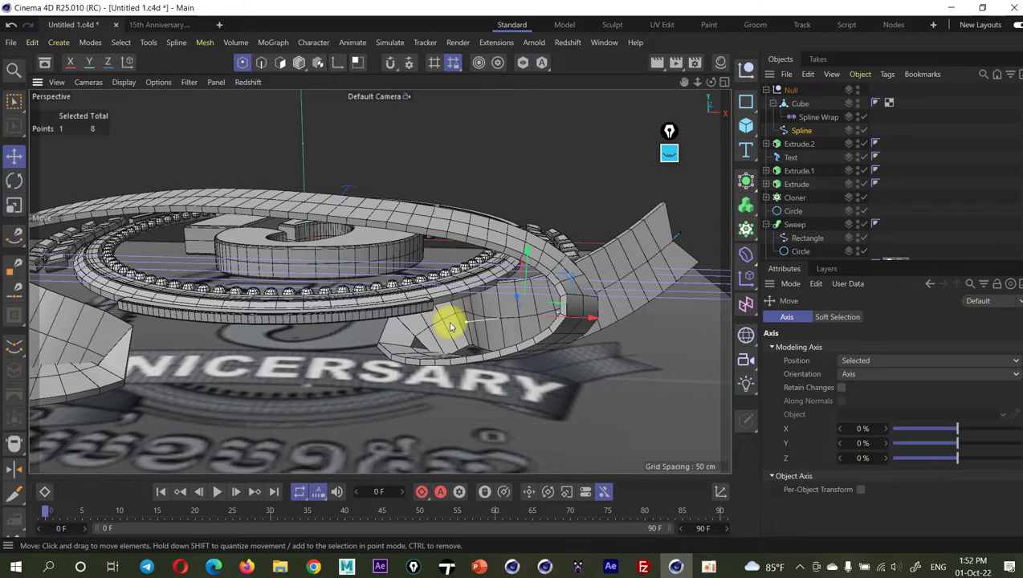
{"action": "scroll", "coordinate": [450, 327], "scroll_direction": "up", "scroll_amount": 2}
{"action": "scroll", "coordinate": [394, 338], "scroll_direction": "up", "scroll_amount": 2}
{"action": "scroll", "coordinate": [406, 354], "scroll_direction": "up", "scroll_amount": 1}
{"action": "scroll", "coordinate": [409, 349], "scroll_direction": "up", "scroll_amount": 1}
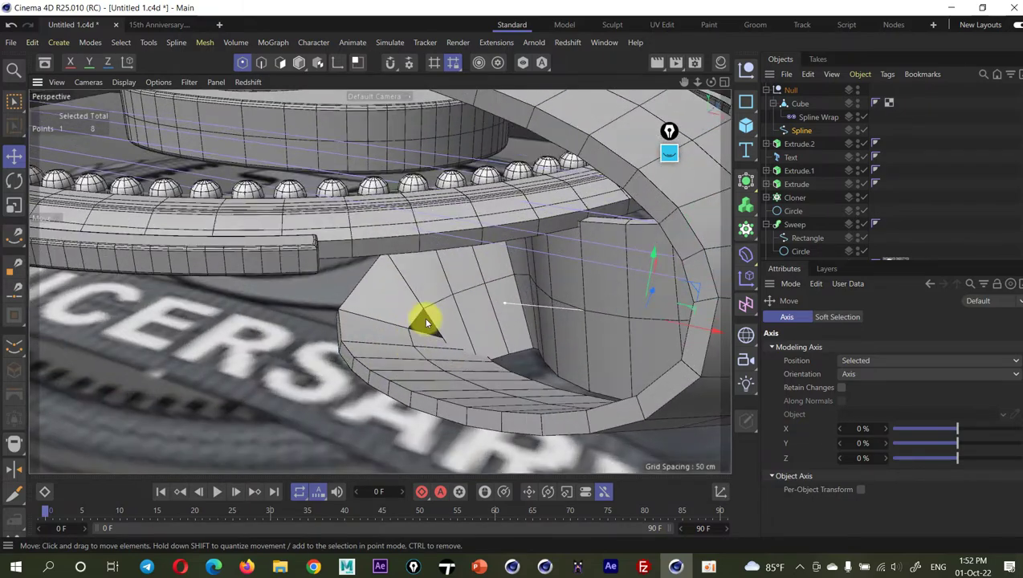
{"action": "scroll", "coordinate": [416, 337], "scroll_direction": "down", "scroll_amount": 2}
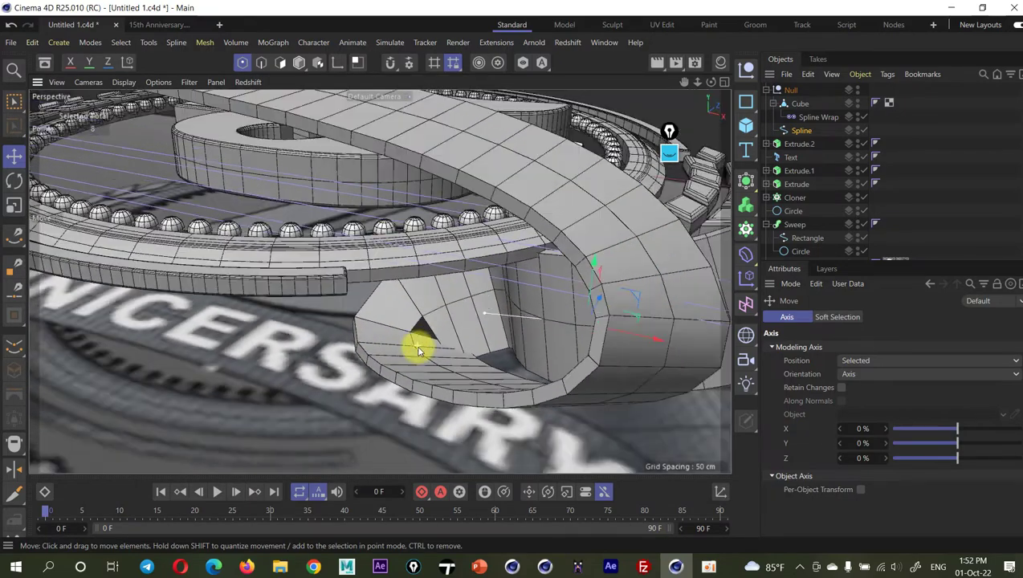
{"action": "scroll", "coordinate": [417, 345], "scroll_direction": "down", "scroll_amount": 2}
{"action": "scroll", "coordinate": [418, 343], "scroll_direction": "down", "scroll_amount": 2}
{"action": "scroll", "coordinate": [500, 326], "scroll_direction": "down", "scroll_amount": 1}
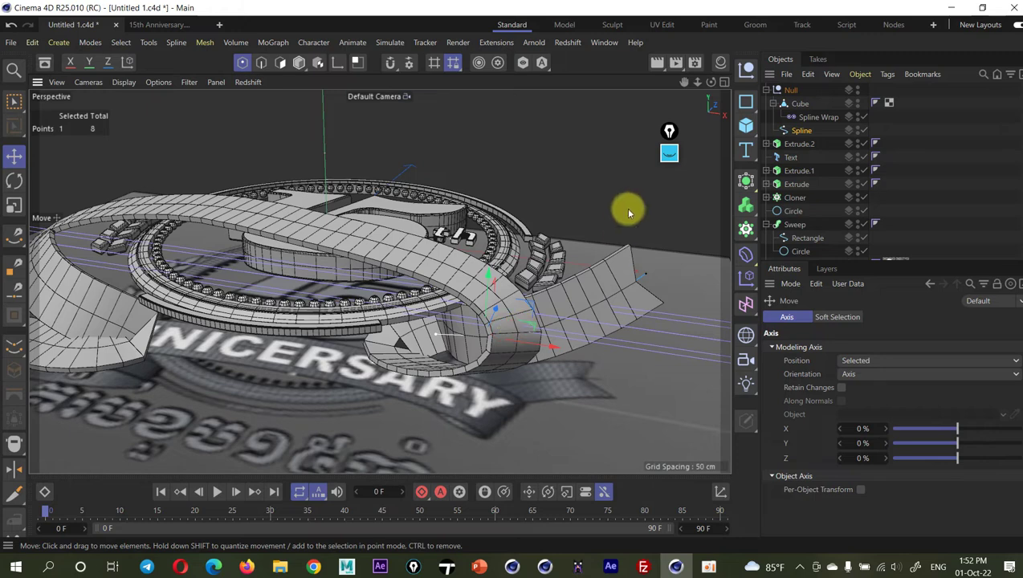
{"action": "left_click", "coordinate": [668, 159]}
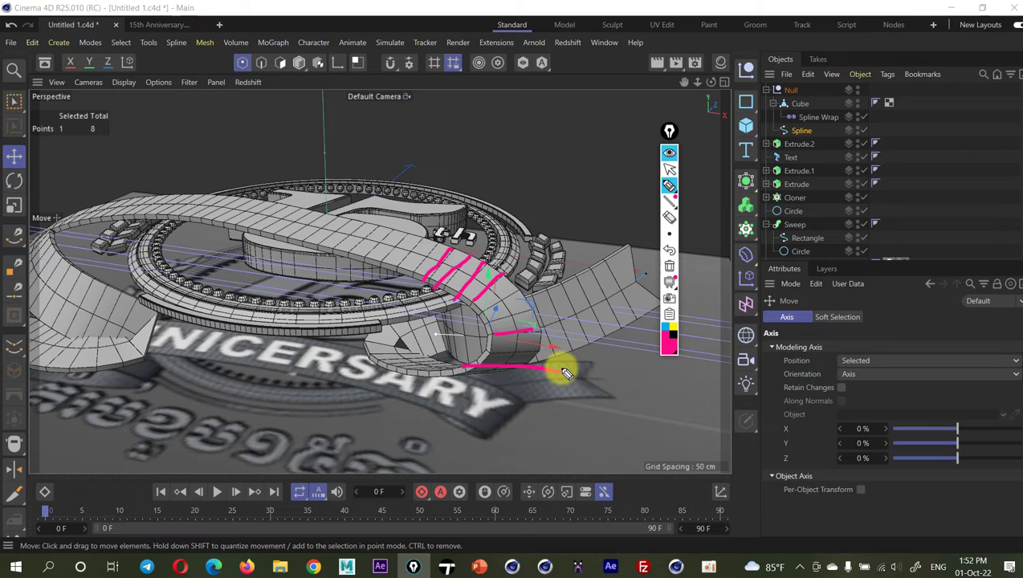
{"action": "left_click", "coordinate": [669, 154]}
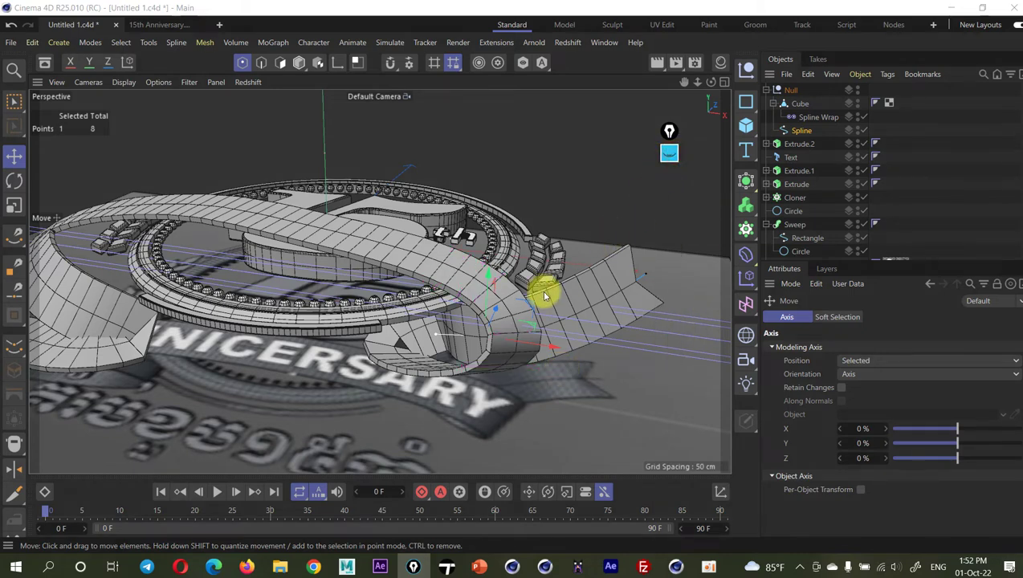
Nudge a ribbon spline point twice to refine the ribbon's curl.
{"action": "left_click_drag", "start_coordinate": [544, 295], "coordinate": [547, 302], "text": "alt"}
{"action": "left_click_drag", "start_coordinate": [434, 341], "coordinate": [432, 335]}
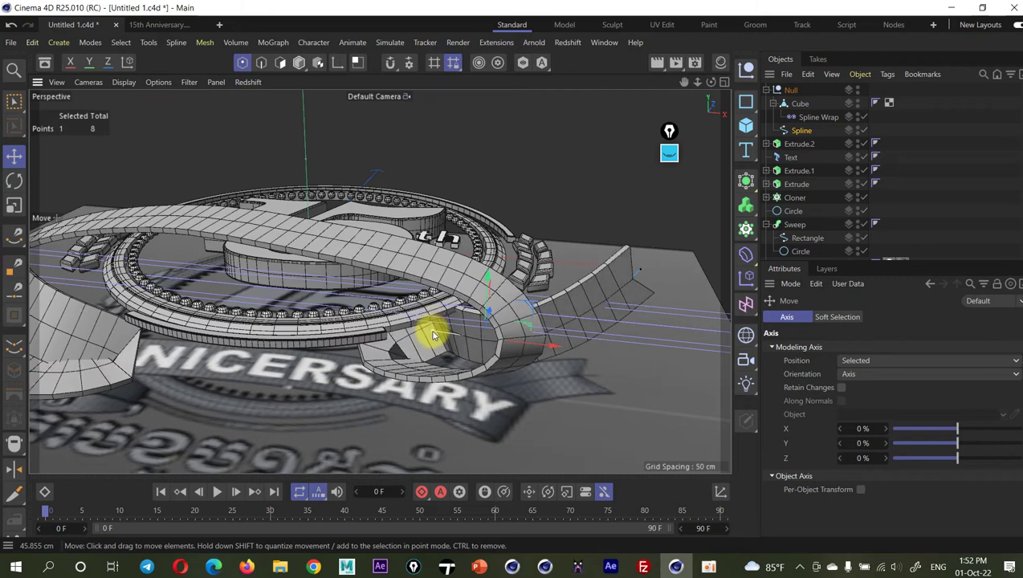
{"action": "mouse_move", "coordinate": [484, 292]}
{"action": "left_mouse_down", "text": "alt"}
{"action": "mouse_move", "coordinate": [498, 325]}
{"action": "mouse_move", "coordinate": [529, 303]}
{"action": "left_mouse_up", "text": "alt"}
{"action": "left_click_drag", "start_coordinate": [480, 281], "coordinate": [452, 336]}
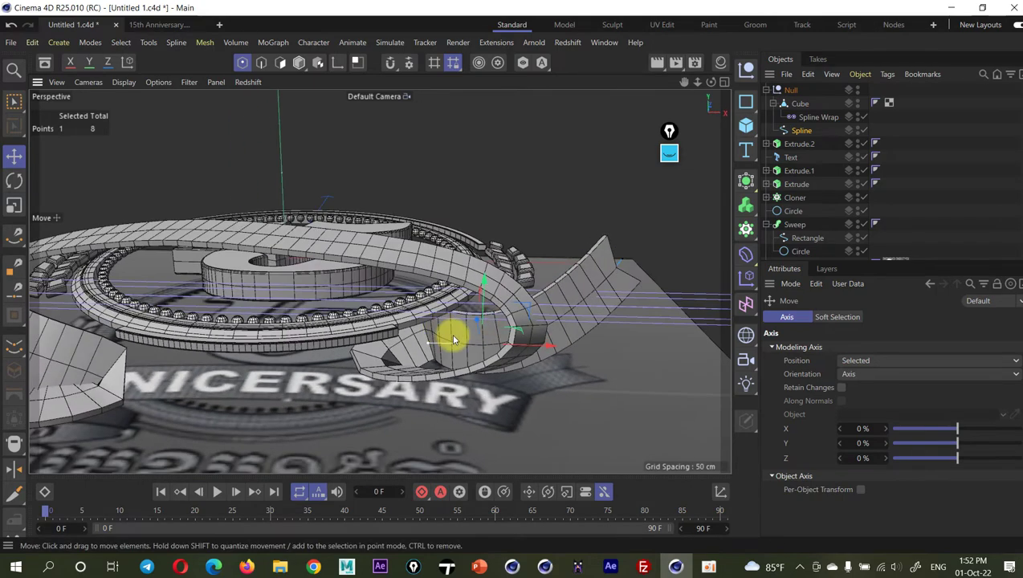
{"action": "scroll", "coordinate": [453, 337], "scroll_direction": "up", "scroll_amount": 3}
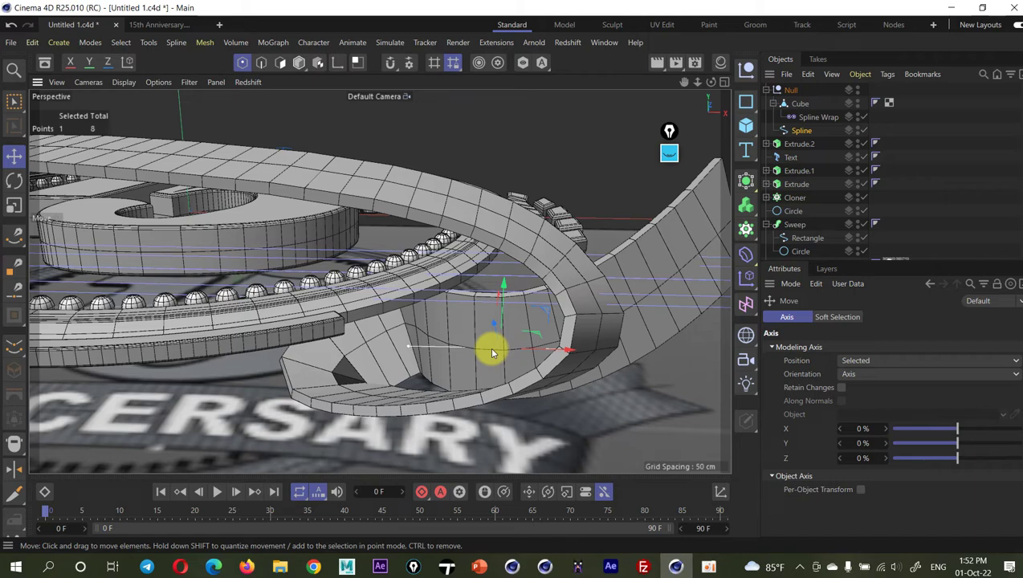
{"action": "left_click_drag", "start_coordinate": [492, 352], "coordinate": [368, 353], "text": "alt"}
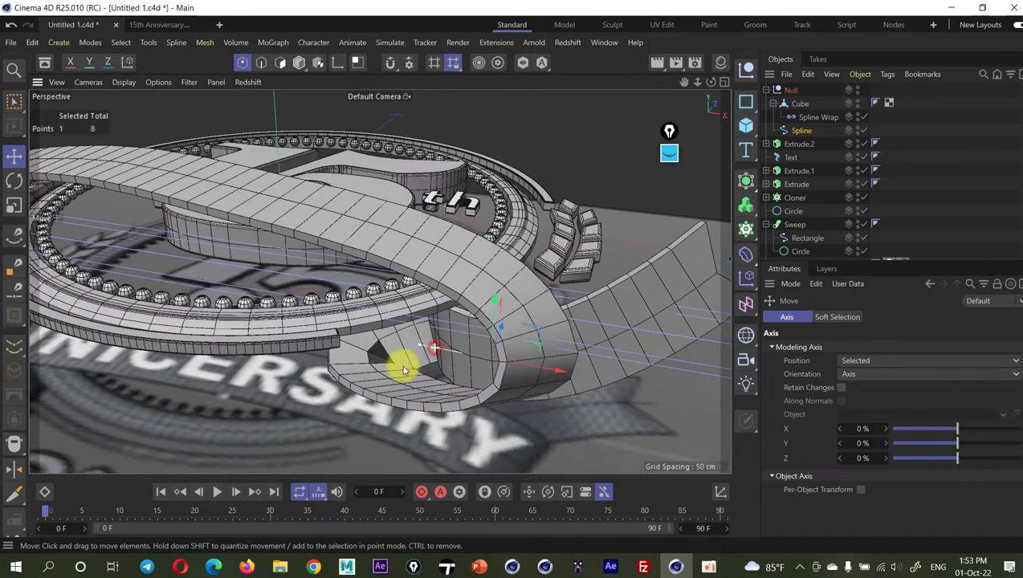
Turn off the ground Plane so the curved mesh shows clearly.
{"action": "key", "text": "0"}
{"action": "mouse_move", "coordinate": [358, 389]}
{"action": "left_mouse_down", "text": "alt"}
{"action": "mouse_move", "coordinate": [541, 340]}
{"action": "mouse_move", "coordinate": [622, 333]}
{"action": "mouse_move", "coordinate": [617, 283]}
{"action": "mouse_move", "coordinate": [598, 252]}
{"action": "mouse_move", "coordinate": [591, 274]}
{"action": "left_mouse_up", "text": "alt"}
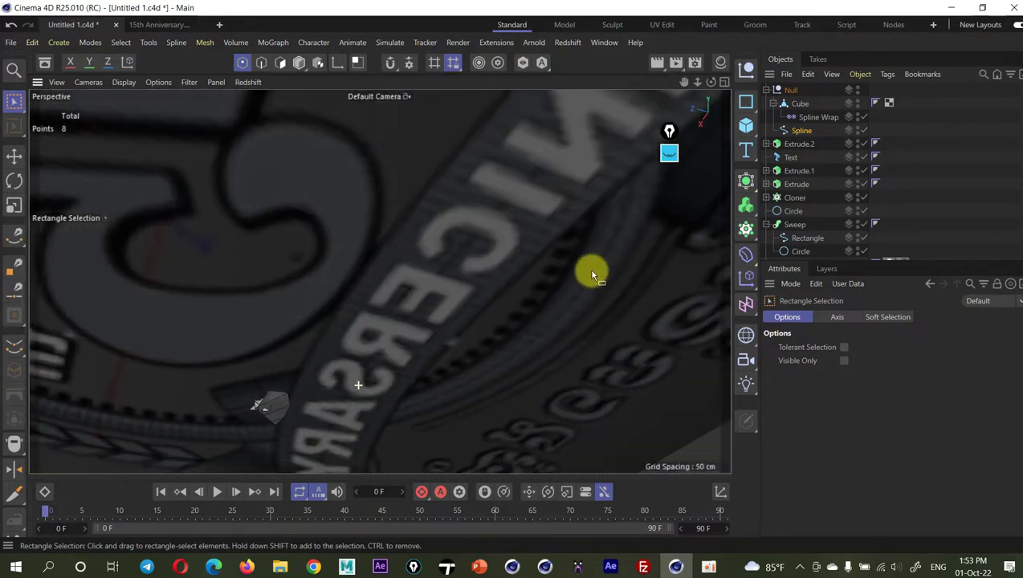
{"action": "scroll", "coordinate": [842, 237], "scroll_direction": "down", "scroll_amount": 1}
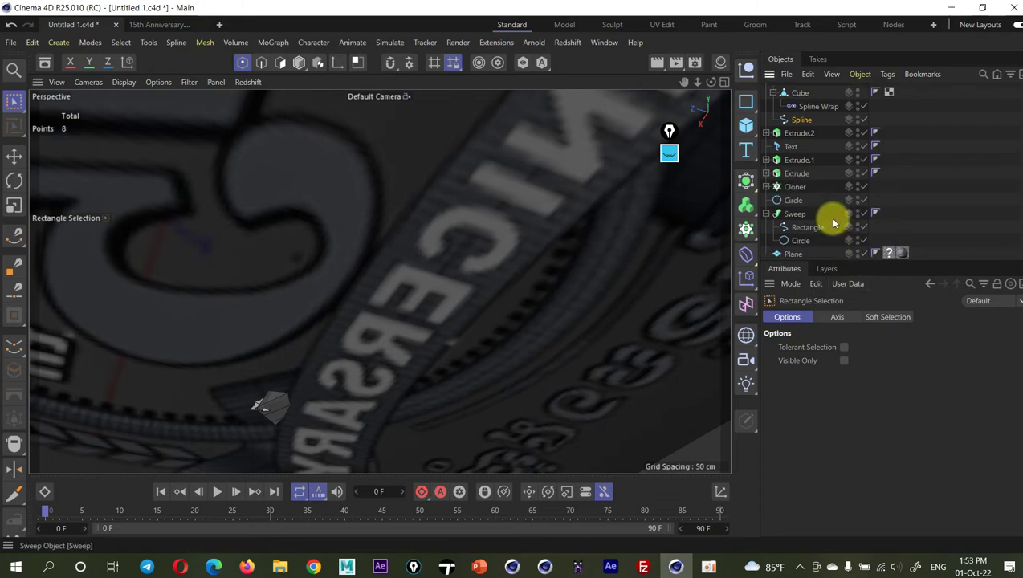
{"action": "left_click", "coordinate": [863, 252]}
Move the selected spline points down and right to reshape the angled fold.
{"action": "mouse_move", "coordinate": [500, 340]}
{"action": "left_mouse_down", "text": "alt"}
{"action": "mouse_move", "coordinate": [507, 363]}
{"action": "mouse_move", "coordinate": [338, 337]}
{"action": "mouse_move", "coordinate": [221, 404]}
{"action": "mouse_move", "coordinate": [347, 407]}
{"action": "mouse_move", "coordinate": [75, 274]}
{"action": "left_mouse_up", "text": "alt"}
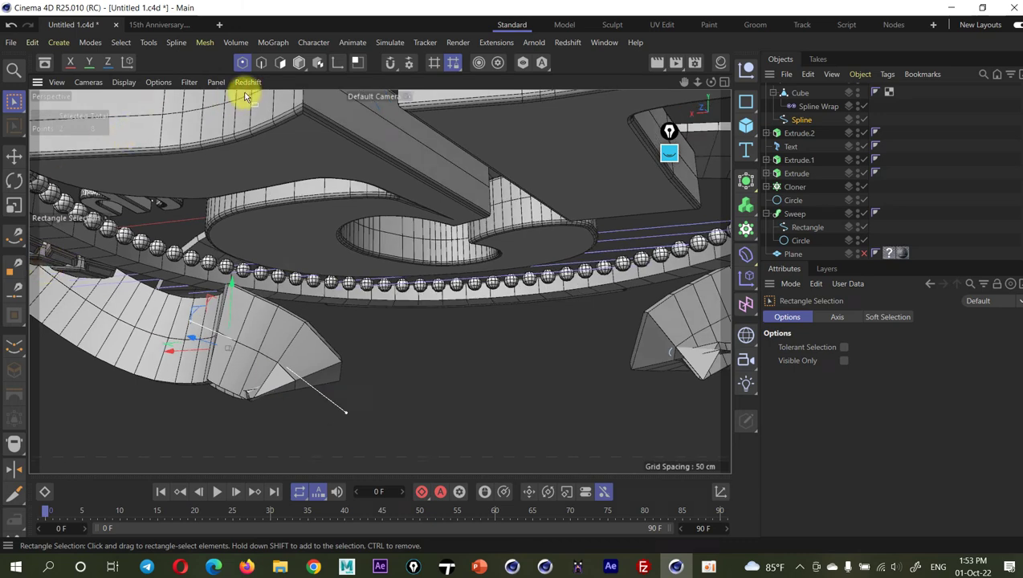
{"action": "left_click", "coordinate": [16, 158]}
{"action": "mouse_move", "coordinate": [193, 330]}
{"action": "left_mouse_down"}
{"action": "mouse_move", "coordinate": [186, 323]}
{"action": "mouse_move", "coordinate": [208, 349]}
{"action": "mouse_move", "coordinate": [205, 322]}
{"action": "left_mouse_up"}
{"action": "mouse_move", "coordinate": [381, 433]}
{"action": "left_mouse_down", "text": "alt"}
{"action": "mouse_move", "coordinate": [381, 369]}
{"action": "mouse_move", "coordinate": [411, 406]}
{"action": "mouse_move", "coordinate": [411, 392]}
{"action": "mouse_move", "coordinate": [381, 347]}
{"action": "left_mouse_up", "text": "alt"}
{"action": "right_click", "coordinate": [416, 303]}
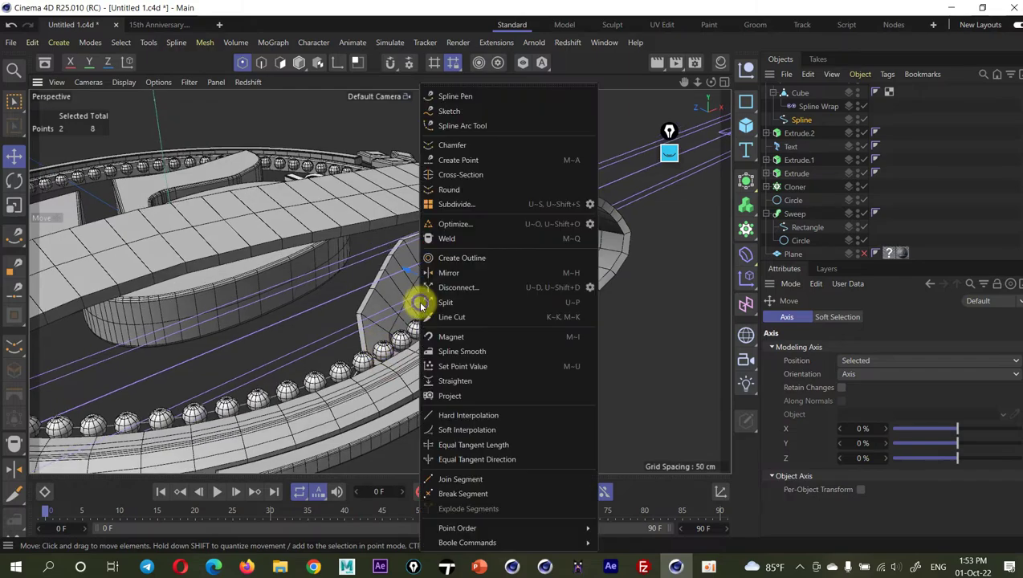
Apply a spline point command that reshapes the wrapped band.
{"action": "left_click", "coordinate": [452, 429]}
{"action": "mouse_move", "coordinate": [413, 376]}
{"action": "left_mouse_down", "text": "alt"}
{"action": "mouse_move", "coordinate": [456, 365]}
{"action": "mouse_move", "coordinate": [395, 354]}
{"action": "mouse_move", "coordinate": [479, 354]}
{"action": "mouse_move", "coordinate": [438, 278]}
{"action": "mouse_move", "coordinate": [376, 358]}
{"action": "left_mouse_up", "text": "alt"}
{"action": "key", "text": "0"}
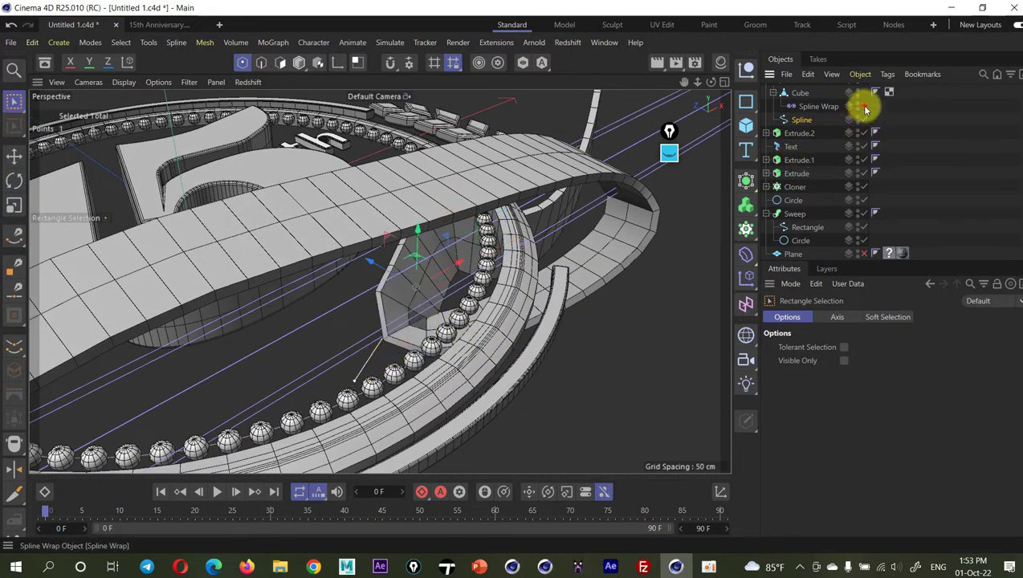
Toggle the Spline Wrap deformer and its guide lines off and on to compare the band.
{"action": "left_click", "coordinate": [864, 107]}
{"action": "left_click", "coordinate": [863, 108]}
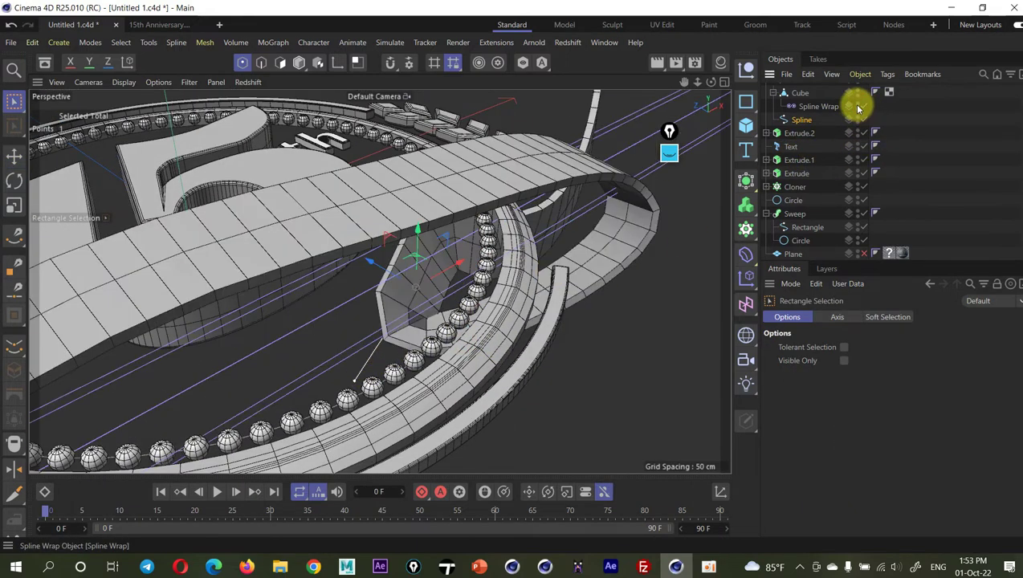
{"action": "left_click_drag", "start_coordinate": [384, 315], "coordinate": [414, 315], "text": "alt"}
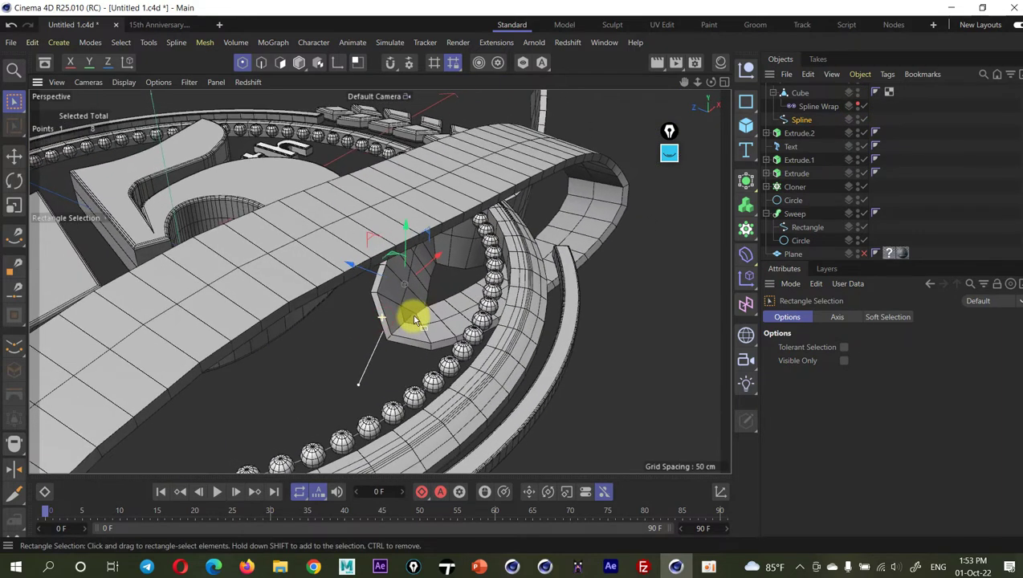
{"action": "left_click", "coordinate": [862, 109]}
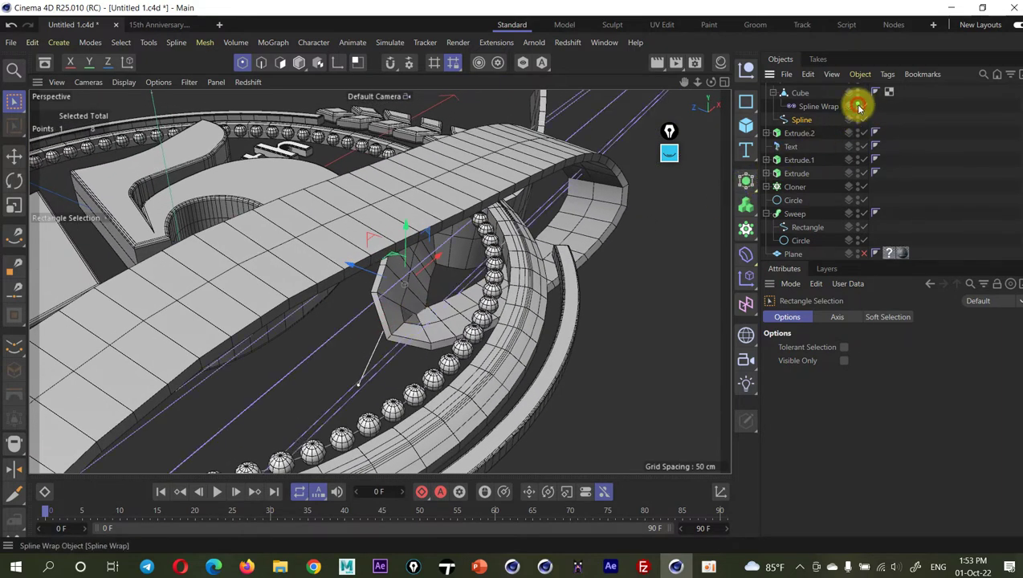
{"action": "left_click", "coordinate": [858, 108]}
Change the interpolation of two more ribbon points so the near end bends into a sharp fold.
{"action": "left_click_drag", "start_coordinate": [443, 361], "coordinate": [424, 308], "text": "alt"}
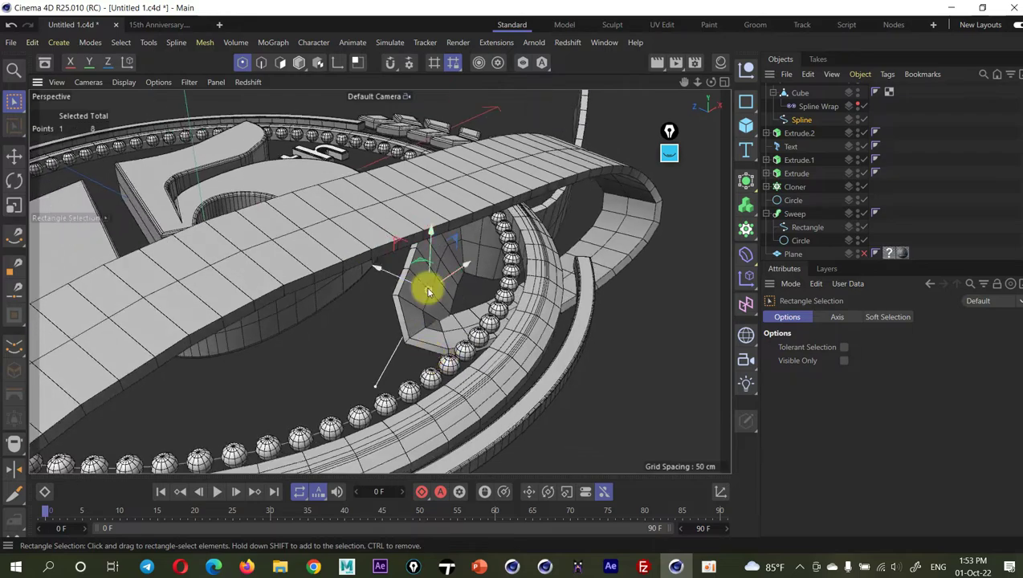
{"action": "right_click", "coordinate": [424, 308]}
{"action": "left_click", "coordinate": [463, 414]}
{"action": "mouse_move", "coordinate": [463, 414]}
{"action": "left_mouse_down", "text": "alt"}
{"action": "mouse_move", "coordinate": [446, 313]}
{"action": "mouse_move", "coordinate": [541, 310]}
{"action": "mouse_move", "coordinate": [589, 358]}
{"action": "mouse_move", "coordinate": [594, 387]}
{"action": "mouse_move", "coordinate": [560, 297]}
{"action": "mouse_move", "coordinate": [468, 246]}
{"action": "mouse_move", "coordinate": [440, 315]}
{"action": "mouse_move", "coordinate": [402, 362]}
{"action": "mouse_move", "coordinate": [4, 164]}
{"action": "left_mouse_up", "text": "alt"}
{"action": "right_click", "coordinate": [446, 290]}
{"action": "left_click", "coordinate": [480, 427]}
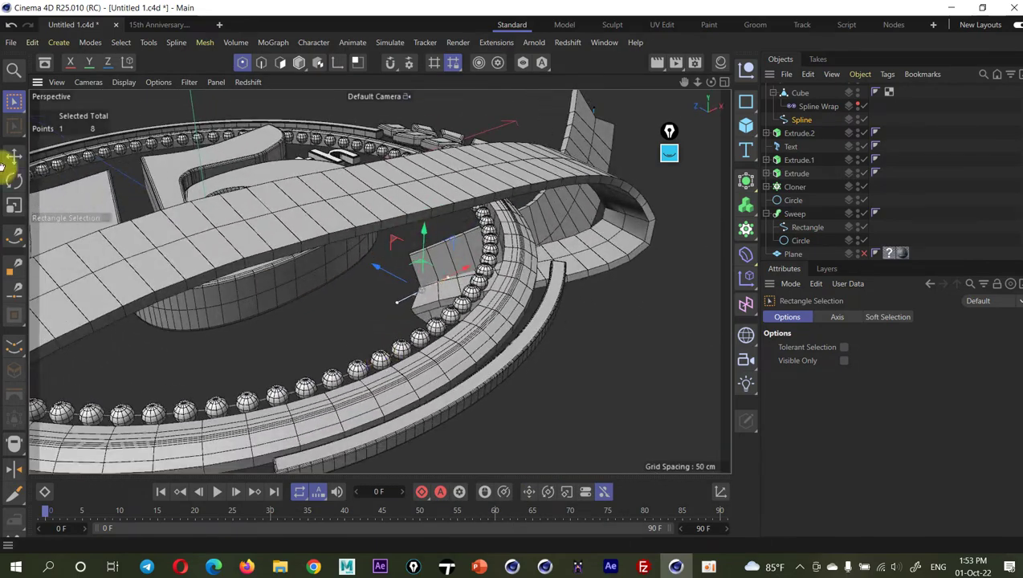
{"action": "left_click", "coordinate": [16, 163]}
Drag a ribbon point far leftward and refine it so the band swings into a wide arc.
{"action": "mouse_move", "coordinate": [441, 290]}
{"action": "left_mouse_down", "text": "alt"}
{"action": "mouse_move", "coordinate": [401, 300]}
{"action": "mouse_move", "coordinate": [365, 349]}
{"action": "mouse_move", "coordinate": [364, 417]}
{"action": "mouse_move", "coordinate": [446, 352]}
{"action": "left_mouse_up", "text": "alt"}
{"action": "mouse_move", "coordinate": [450, 289]}
{"action": "left_mouse_down"}
{"action": "mouse_move", "coordinate": [407, 297]}
{"action": "mouse_move", "coordinate": [393, 321]}
{"action": "mouse_move", "coordinate": [520, 224]}
{"action": "mouse_move", "coordinate": [471, 283]}
{"action": "mouse_move", "coordinate": [438, 296]}
{"action": "mouse_move", "coordinate": [460, 233]}
{"action": "mouse_move", "coordinate": [429, 151]}
{"action": "mouse_move", "coordinate": [400, 194]}
{"action": "mouse_move", "coordinate": [468, 319]}
{"action": "mouse_move", "coordinate": [456, 304]}
{"action": "mouse_move", "coordinate": [512, 335]}
{"action": "mouse_move", "coordinate": [523, 392]}
{"action": "mouse_move", "coordinate": [881, 154]}
{"action": "left_mouse_up"}
{"action": "left_click", "coordinate": [858, 107]}
{"action": "left_click_drag", "start_coordinate": [652, 213], "coordinate": [426, 322], "text": "alt"}
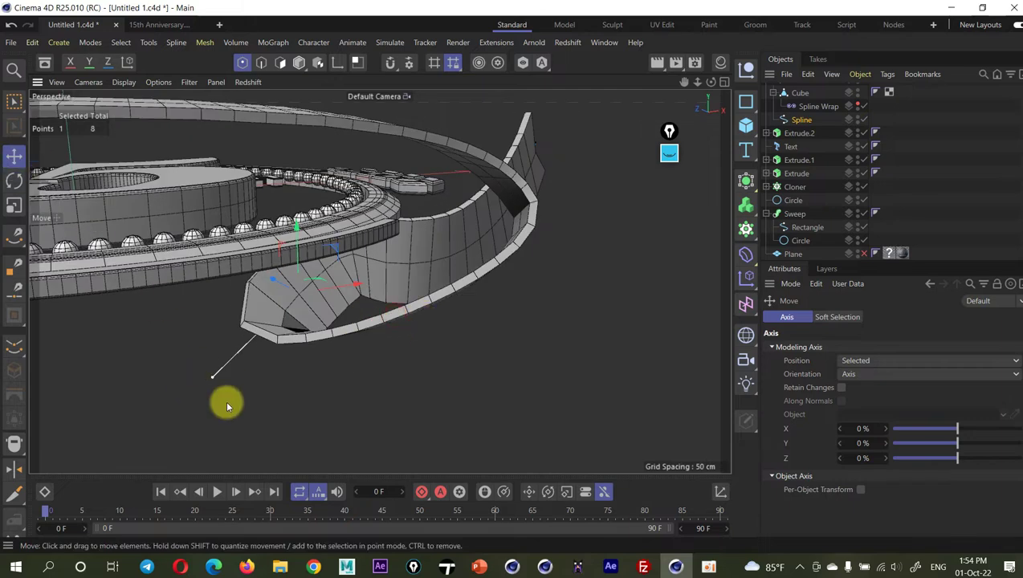
{"action": "mouse_move", "coordinate": [211, 383]}
{"action": "left_mouse_down"}
{"action": "mouse_move", "coordinate": [253, 377]}
{"action": "mouse_move", "coordinate": [217, 370]}
{"action": "mouse_move", "coordinate": [199, 350]}
{"action": "mouse_move", "coordinate": [212, 399]}
{"action": "left_mouse_up"}
{"action": "mouse_move", "coordinate": [368, 361]}
{"action": "left_mouse_down", "text": "alt"}
{"action": "mouse_move", "coordinate": [265, 388]}
{"action": "mouse_move", "coordinate": [372, 359]}
{"action": "mouse_move", "coordinate": [397, 363]}
{"action": "left_mouse_up", "text": "alt"}
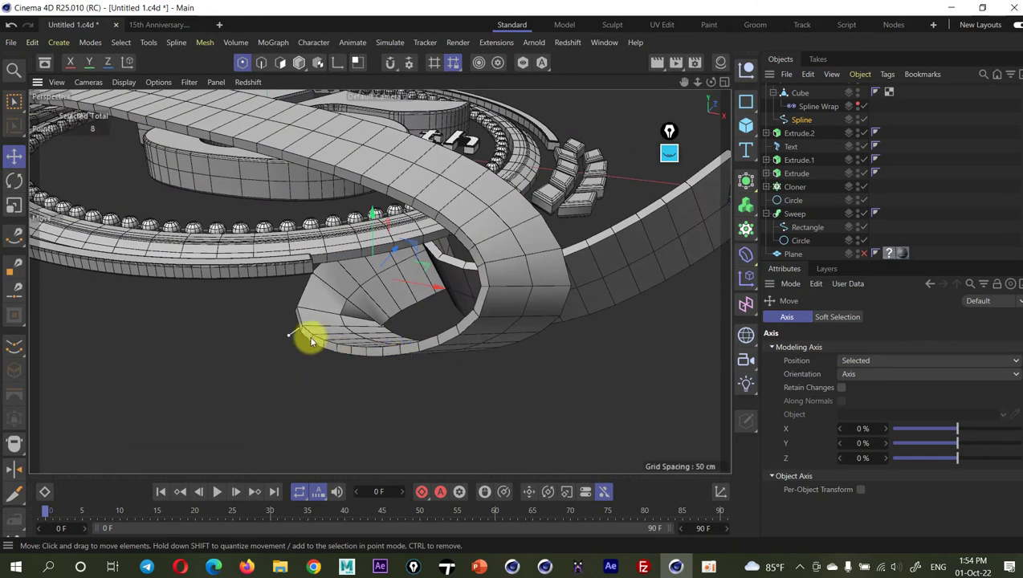
{"action": "left_click_drag", "start_coordinate": [290, 338], "coordinate": [281, 369]}
{"action": "mouse_move", "coordinate": [388, 284]}
{"action": "left_mouse_down", "text": "alt"}
{"action": "mouse_move", "coordinate": [561, 300]}
{"action": "mouse_move", "coordinate": [559, 237]}
{"action": "mouse_move", "coordinate": [358, 354]}
{"action": "mouse_move", "coordinate": [506, 406]}
{"action": "mouse_move", "coordinate": [548, 440]}
{"action": "mouse_move", "coordinate": [438, 404]}
{"action": "mouse_move", "coordinate": [499, 437]}
{"action": "mouse_move", "coordinate": [365, 372]}
{"action": "mouse_move", "coordinate": [344, 270]}
{"action": "mouse_move", "coordinate": [273, 309]}
{"action": "left_mouse_up", "text": "alt"}
Select another band point and reposition it beside the ring's studs.
{"action": "key", "text": "0"}
{"action": "mouse_move", "coordinate": [335, 320]}
{"action": "left_mouse_down", "text": "alt"}
{"action": "mouse_move", "coordinate": [255, 289]}
{"action": "mouse_move", "coordinate": [220, 295]}
{"action": "mouse_move", "coordinate": [476, 327]}
{"action": "mouse_move", "coordinate": [443, 330]}
{"action": "left_mouse_up", "text": "alt"}
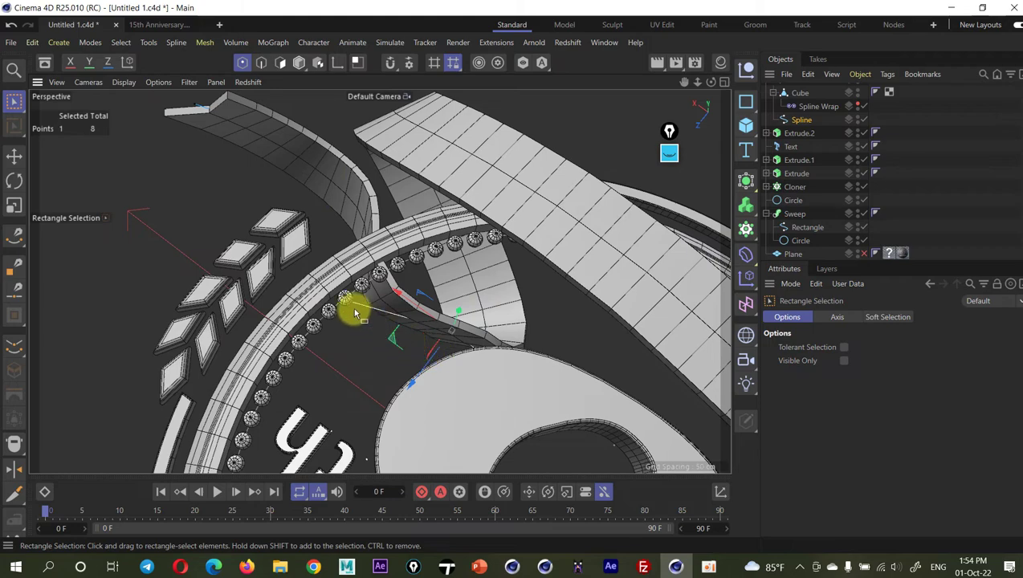
{"action": "left_click", "coordinate": [17, 158]}
{"action": "mouse_move", "coordinate": [389, 292]}
{"action": "left_mouse_down", "text": "alt"}
{"action": "mouse_move", "coordinate": [358, 276]}
{"action": "mouse_move", "coordinate": [356, 287]}
{"action": "left_mouse_up", "text": "alt"}
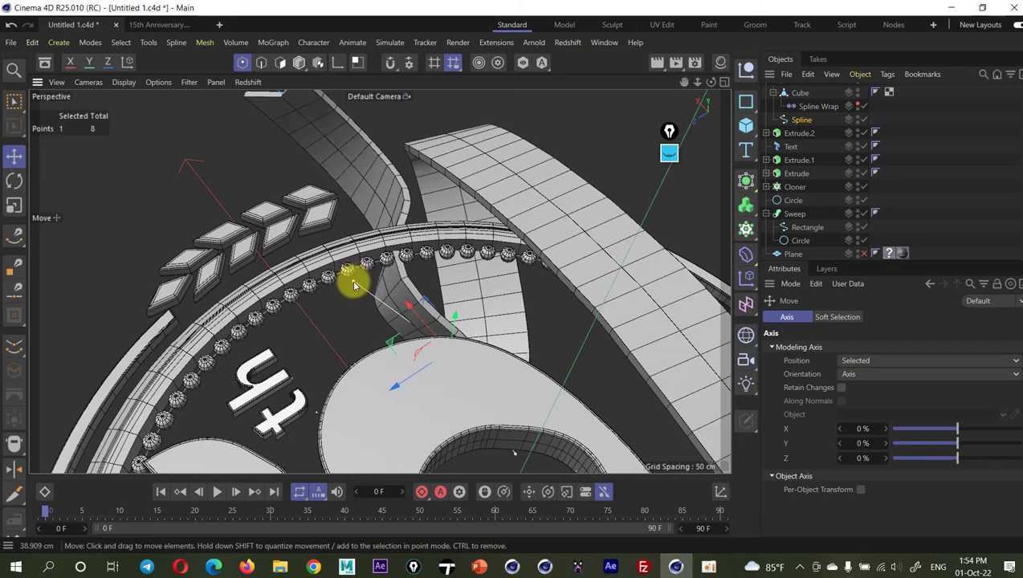
{"action": "mouse_move", "coordinate": [355, 286]}
{"action": "left_mouse_down"}
{"action": "mouse_move", "coordinate": [393, 274]}
{"action": "mouse_move", "coordinate": [495, 279]}
{"action": "mouse_move", "coordinate": [314, 153]}
{"action": "mouse_move", "coordinate": [388, 269]}
{"action": "mouse_move", "coordinate": [347, 260]}
{"action": "mouse_move", "coordinate": [573, 333]}
{"action": "mouse_move", "coordinate": [497, 279]}
{"action": "mouse_move", "coordinate": [484, 255]}
{"action": "mouse_move", "coordinate": [468, 151]}
{"action": "mouse_move", "coordinate": [291, 227]}
{"action": "mouse_move", "coordinate": [354, 229]}
{"action": "left_mouse_up"}
Select a ring-side band point and adjust it to reshape the left part of the ramp.
{"action": "key", "text": "0"}
{"action": "left_click_drag", "start_coordinate": [447, 146], "coordinate": [333, 200]}
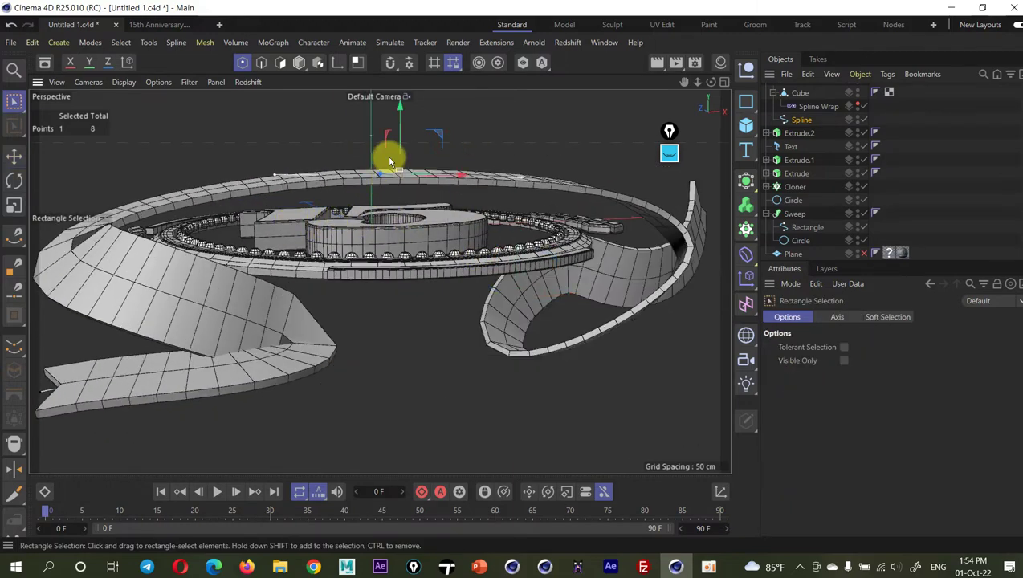
{"action": "mouse_move", "coordinate": [401, 133]}
{"action": "left_mouse_down", "text": "alt"}
{"action": "mouse_move", "coordinate": [400, 114]}
{"action": "mouse_move", "coordinate": [322, 291]}
{"action": "left_mouse_up", "text": "alt"}
{"action": "left_click_drag", "start_coordinate": [145, 394], "coordinate": [315, 357], "text": "alt"}
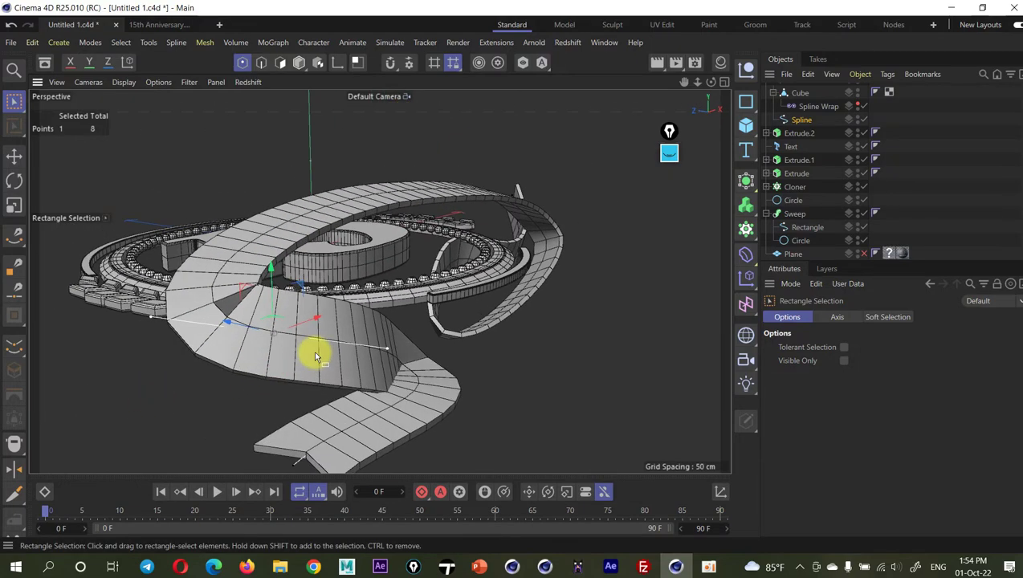
{"action": "left_click", "coordinate": [14, 155]}
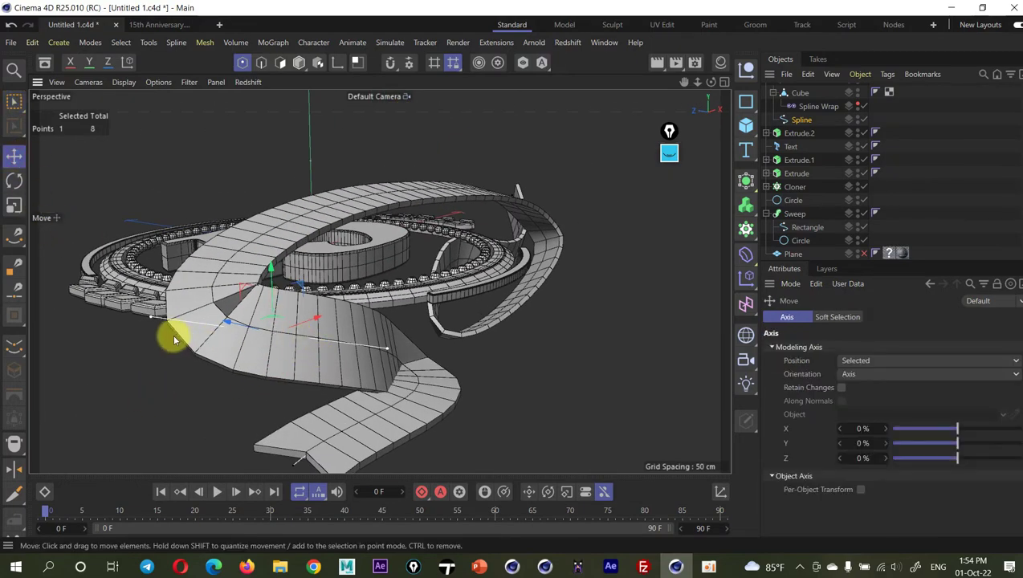
{"action": "mouse_move", "coordinate": [389, 350]}
{"action": "left_mouse_down"}
{"action": "mouse_move", "coordinate": [366, 361]}
{"action": "mouse_move", "coordinate": [383, 320]}
{"action": "mouse_move", "coordinate": [381, 331]}
{"action": "left_mouse_up"}
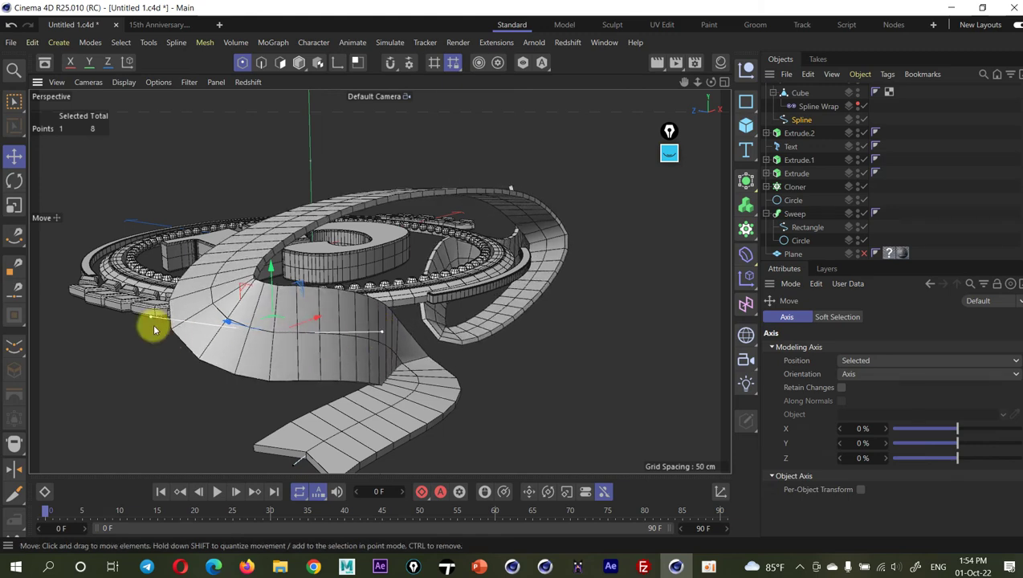
{"action": "mouse_move", "coordinate": [151, 320]}
{"action": "left_mouse_down"}
{"action": "mouse_move", "coordinate": [149, 292]}
{"action": "mouse_move", "coordinate": [149, 313]}
{"action": "left_mouse_up"}
Select another ramp point and drag it outward to reshape the ribbon.
{"action": "mouse_move", "coordinate": [430, 374]}
{"action": "left_mouse_down", "text": "alt"}
{"action": "mouse_move", "coordinate": [292, 371]}
{"action": "mouse_move", "coordinate": [351, 385]}
{"action": "left_mouse_up", "text": "alt"}
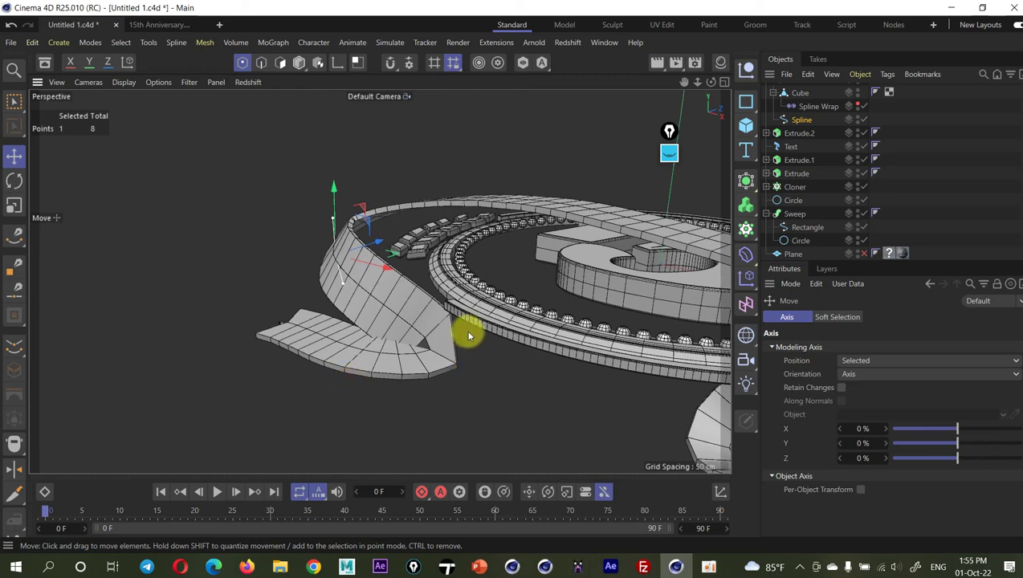
{"action": "key", "text": "0"}
{"action": "left_click_drag", "start_coordinate": [468, 330], "coordinate": [457, 383]}
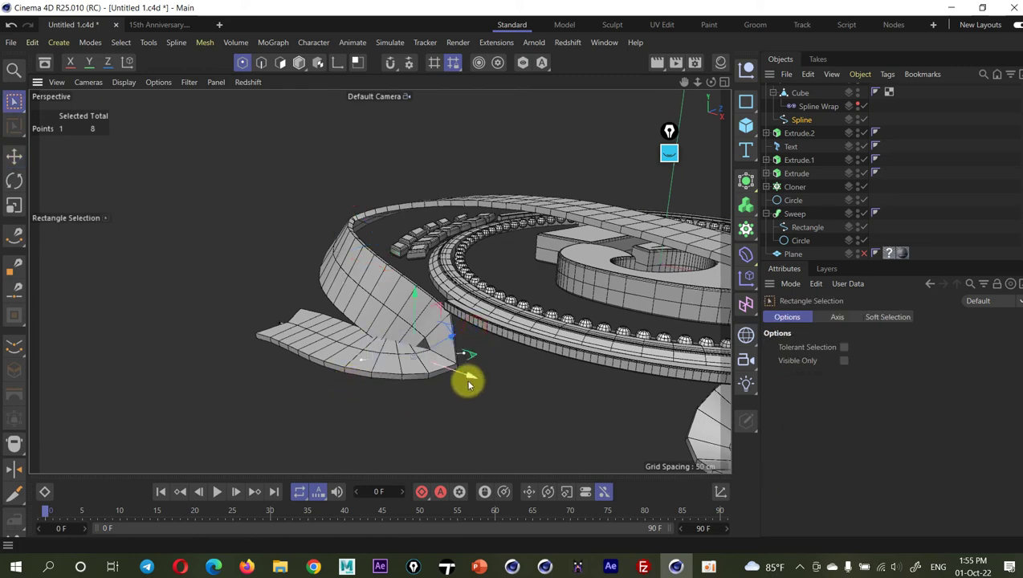
{"action": "key", "text": "e"}
{"action": "mouse_move", "coordinate": [470, 382]}
{"action": "left_mouse_down", "text": "alt"}
{"action": "mouse_move", "coordinate": [420, 390]}
{"action": "mouse_move", "coordinate": [388, 376]}
{"action": "mouse_move", "coordinate": [447, 396]}
{"action": "left_mouse_up", "text": "alt"}
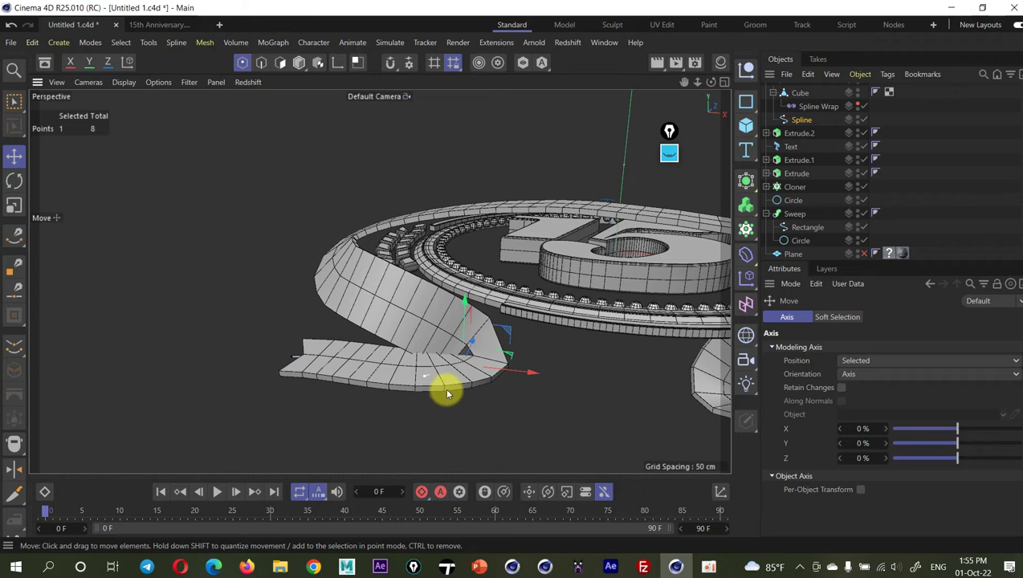
{"action": "key", "text": "0"}
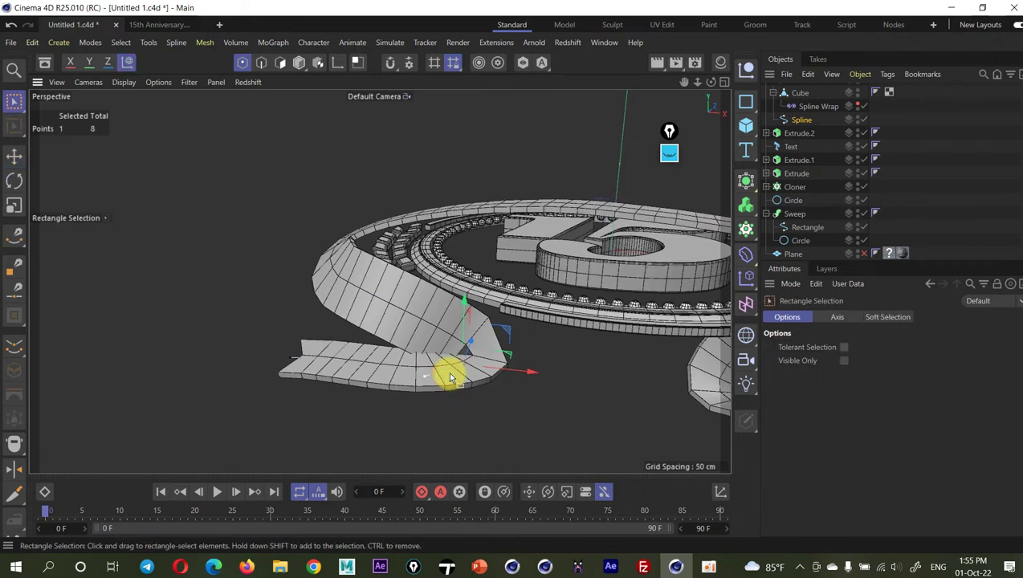
{"action": "left_click_drag", "start_coordinate": [387, 9], "coordinate": [495, 40]}
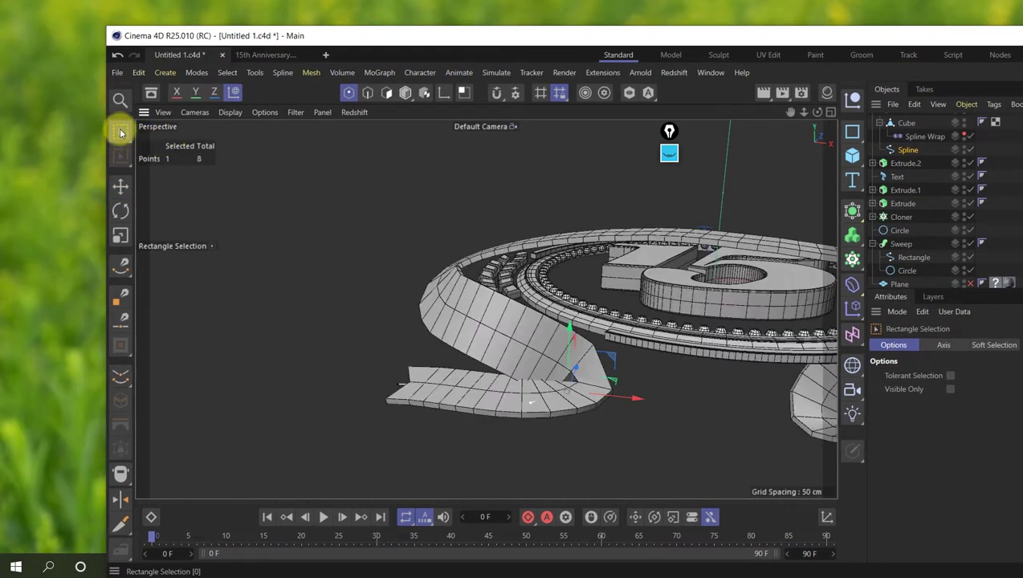
{"action": "left_click", "coordinate": [117, 187]}
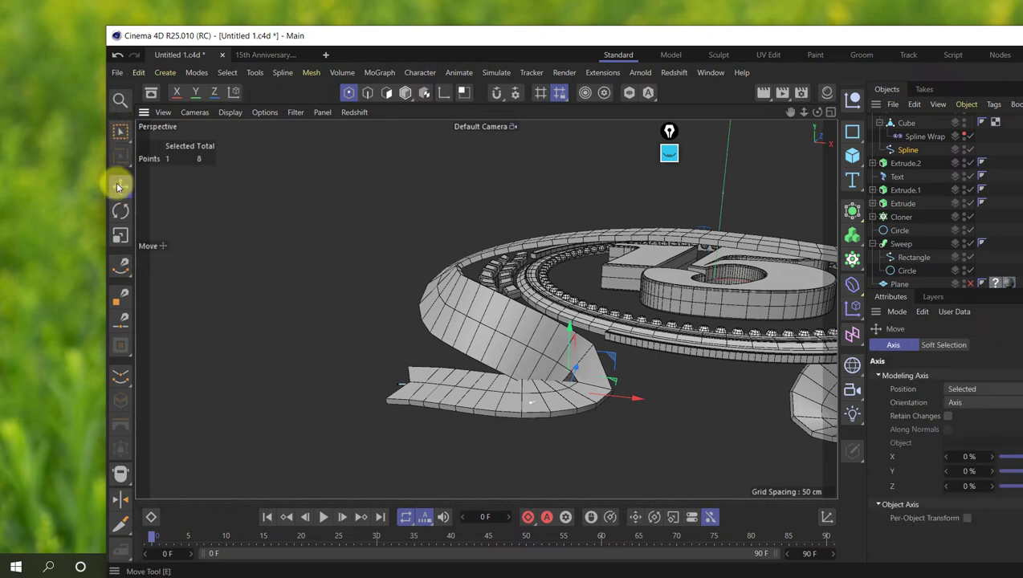
{"action": "double_click", "coordinate": [457, 37]}
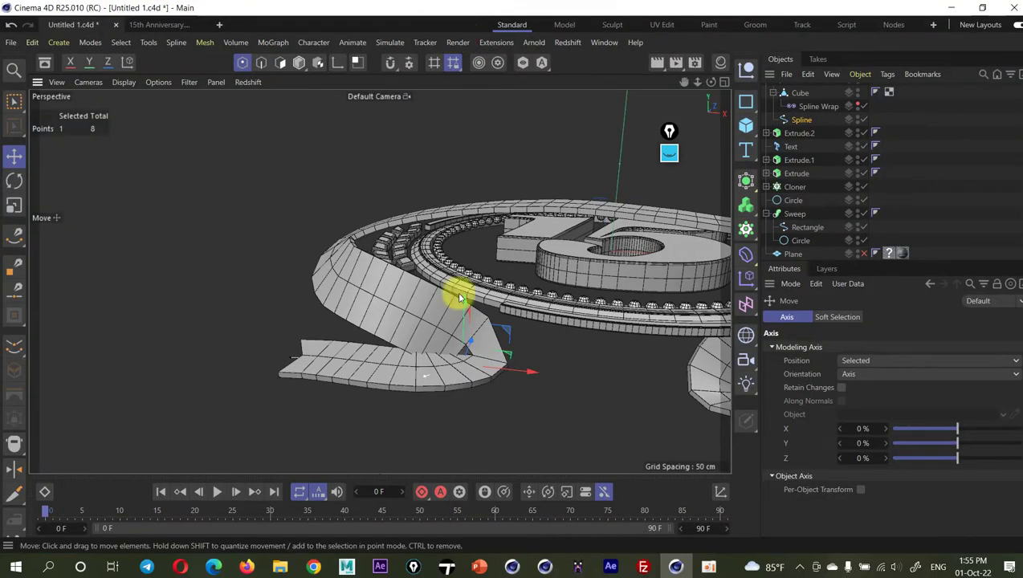
{"action": "mouse_move", "coordinate": [430, 377]}
{"action": "left_mouse_down"}
{"action": "mouse_move", "coordinate": [429, 366]}
{"action": "mouse_move", "coordinate": [399, 388]}
{"action": "mouse_move", "coordinate": [402, 354]}
{"action": "mouse_move", "coordinate": [506, 371]}
{"action": "mouse_move", "coordinate": [358, 392]}
{"action": "mouse_move", "coordinate": [429, 411]}
{"action": "mouse_move", "coordinate": [479, 365]}
{"action": "mouse_move", "coordinate": [514, 377]}
{"action": "mouse_move", "coordinate": [715, 336]}
{"action": "left_mouse_up"}
Push the selected point to bend the ribbon end upward beside the ring.
{"action": "key", "text": "0"}
{"action": "key", "text": "e"}
{"action": "mouse_move", "coordinate": [415, 402]}
{"action": "left_mouse_down", "text": "alt"}
{"action": "mouse_move", "coordinate": [420, 347]}
{"action": "mouse_move", "coordinate": [352, 399]}
{"action": "mouse_move", "coordinate": [284, 395]}
{"action": "mouse_move", "coordinate": [489, 374]}
{"action": "mouse_move", "coordinate": [283, 392]}
{"action": "mouse_move", "coordinate": [465, 397]}
{"action": "mouse_move", "coordinate": [370, 413]}
{"action": "mouse_move", "coordinate": [290, 354]}
{"action": "mouse_move", "coordinate": [497, 435]}
{"action": "mouse_move", "coordinate": [468, 408]}
{"action": "mouse_move", "coordinate": [500, 406]}
{"action": "mouse_move", "coordinate": [456, 384]}
{"action": "mouse_move", "coordinate": [563, 416]}
{"action": "mouse_move", "coordinate": [464, 413]}
{"action": "mouse_move", "coordinate": [392, 383]}
{"action": "mouse_move", "coordinate": [468, 416]}
{"action": "mouse_move", "coordinate": [393, 375]}
{"action": "left_mouse_up", "text": "alt"}
{"action": "mouse_move", "coordinate": [487, 395]}
{"action": "left_mouse_down", "text": "alt"}
{"action": "mouse_move", "coordinate": [369, 323]}
{"action": "mouse_move", "coordinate": [378, 314]}
{"action": "left_mouse_up", "text": "alt"}
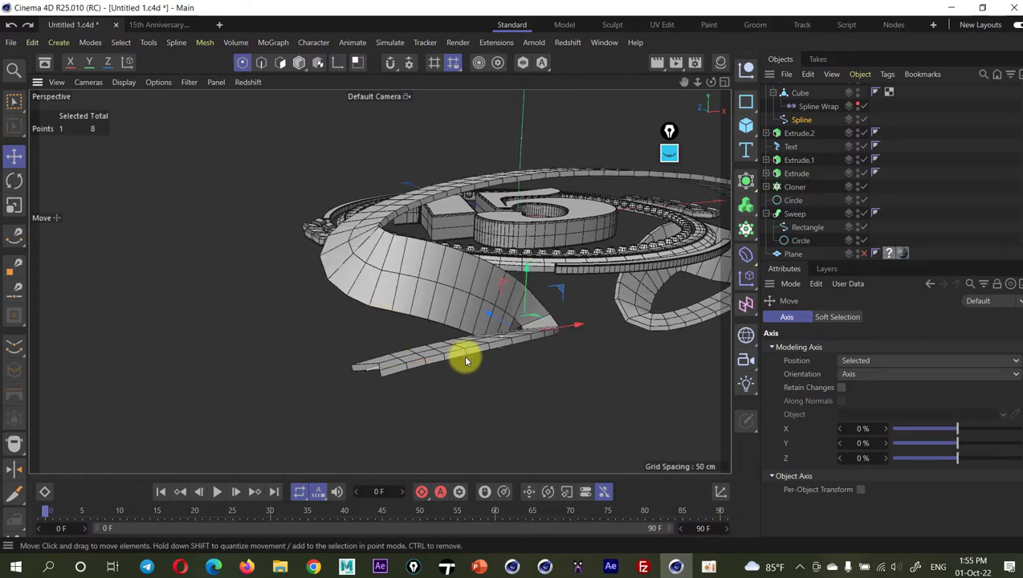
{"action": "left_click_drag", "start_coordinate": [360, 325], "coordinate": [359, 313]}
Select the points on the ribbon end and orbit around to inspect the curled wall.
{"action": "key", "text": "0"}
{"action": "mouse_move", "coordinate": [520, 327]}
{"action": "left_mouse_down"}
{"action": "mouse_move", "coordinate": [475, 358]}
{"action": "mouse_move", "coordinate": [509, 411]}
{"action": "left_mouse_up"}
{"action": "mouse_move", "coordinate": [496, 356]}
{"action": "left_mouse_down", "text": "alt"}
{"action": "mouse_move", "coordinate": [521, 338]}
{"action": "mouse_move", "coordinate": [498, 358]}
{"action": "mouse_move", "coordinate": [518, 361]}
{"action": "mouse_move", "coordinate": [520, 395]}
{"action": "left_mouse_up", "text": "alt"}
{"action": "key", "text": "e"}
{"action": "mouse_move", "coordinate": [502, 356]}
{"action": "left_mouse_down", "text": "alt"}
{"action": "mouse_move", "coordinate": [498, 341]}
{"action": "mouse_move", "coordinate": [500, 359]}
{"action": "mouse_move", "coordinate": [549, 334]}
{"action": "mouse_move", "coordinate": [467, 338]}
{"action": "mouse_move", "coordinate": [489, 347]}
{"action": "mouse_move", "coordinate": [504, 420]}
{"action": "mouse_move", "coordinate": [508, 341]}
{"action": "mouse_move", "coordinate": [441, 373]}
{"action": "mouse_move", "coordinate": [498, 354]}
{"action": "mouse_move", "coordinate": [315, 326]}
{"action": "mouse_move", "coordinate": [399, 321]}
{"action": "mouse_move", "coordinate": [479, 382]}
{"action": "left_mouse_up", "text": "alt"}
Select the ribbon-end points and lift them upward.
{"action": "key", "text": "0"}
{"action": "mouse_move", "coordinate": [512, 326]}
{"action": "left_mouse_down"}
{"action": "mouse_move", "coordinate": [433, 390]}
{"action": "mouse_move", "coordinate": [493, 405]}
{"action": "mouse_move", "coordinate": [401, 388]}
{"action": "mouse_move", "coordinate": [468, 377]}
{"action": "mouse_move", "coordinate": [457, 330]}
{"action": "mouse_move", "coordinate": [404, 437]}
{"action": "mouse_move", "coordinate": [335, 383]}
{"action": "left_mouse_up"}
{"action": "key", "text": "e"}
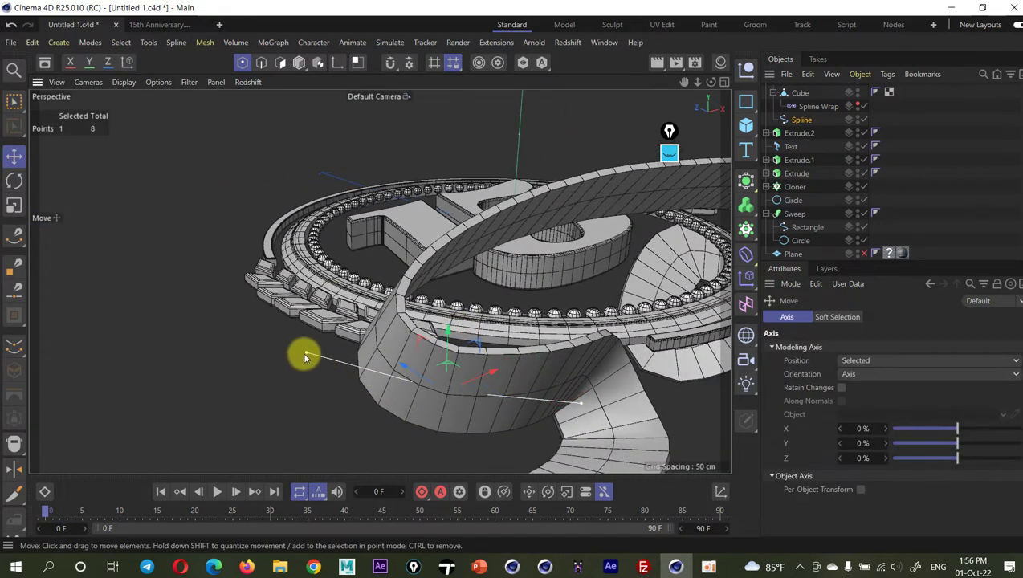
{"action": "mouse_move", "coordinate": [306, 351]}
{"action": "left_mouse_down"}
{"action": "mouse_move", "coordinate": [317, 293]}
{"action": "mouse_move", "coordinate": [308, 285]}
{"action": "mouse_move", "coordinate": [320, 313]}
{"action": "mouse_move", "coordinate": [292, 279]}
{"action": "mouse_move", "coordinate": [303, 268]}
{"action": "left_mouse_up"}
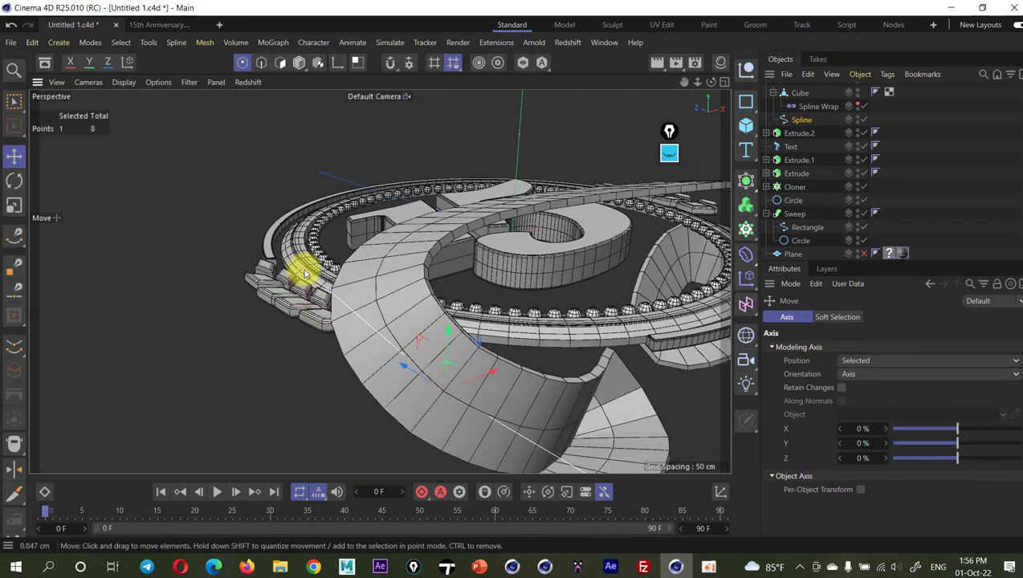
{"action": "mouse_move", "coordinate": [454, 307]}
{"action": "left_mouse_down", "text": "alt"}
{"action": "mouse_move", "coordinate": [358, 348]}
{"action": "mouse_move", "coordinate": [356, 338]}
{"action": "mouse_move", "coordinate": [433, 417]}
{"action": "left_mouse_up", "text": "alt"}
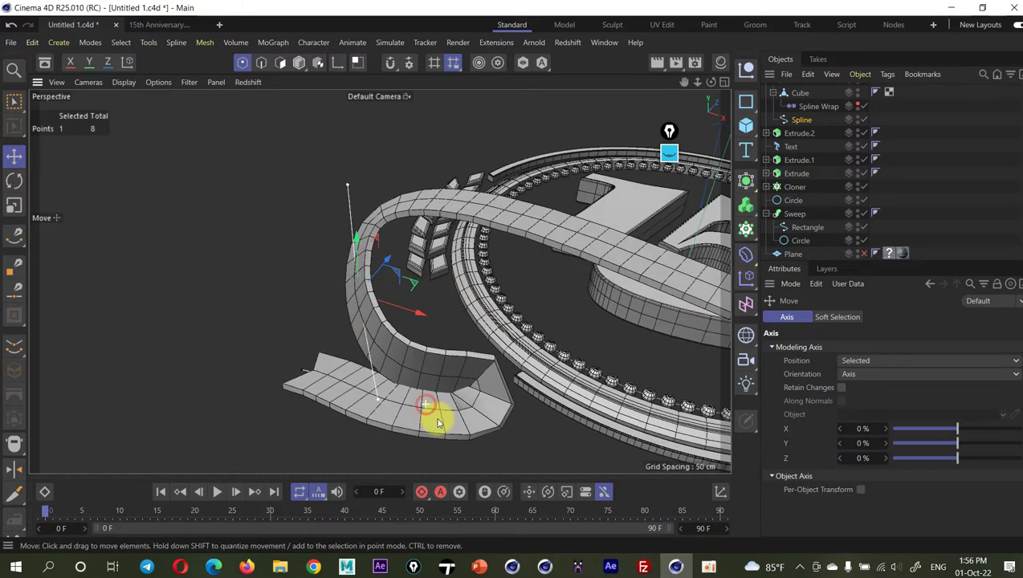
Select the ribbon end's corner point and pull it outward.
{"action": "key", "text": "0"}
{"action": "mouse_move", "coordinate": [518, 374]}
{"action": "left_mouse_down"}
{"action": "mouse_move", "coordinate": [438, 434]}
{"action": "mouse_move", "coordinate": [446, 440]}
{"action": "mouse_move", "coordinate": [334, 321]}
{"action": "mouse_move", "coordinate": [315, 385]}
{"action": "left_mouse_up"}
{"action": "mouse_move", "coordinate": [338, 324]}
{"action": "left_mouse_down"}
{"action": "mouse_move", "coordinate": [297, 347]}
{"action": "mouse_move", "coordinate": [434, 343]}
{"action": "mouse_move", "coordinate": [635, 309]}
{"action": "mouse_move", "coordinate": [600, 292]}
{"action": "mouse_move", "coordinate": [498, 333]}
{"action": "left_mouse_up"}
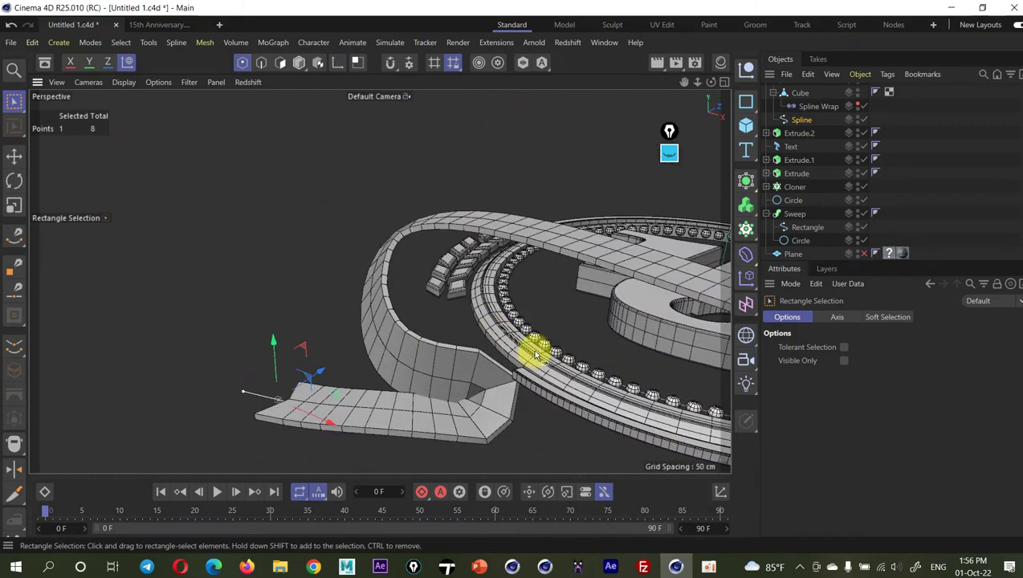
{"action": "mouse_move", "coordinate": [518, 365]}
{"action": "left_mouse_down", "text": "alt"}
{"action": "mouse_move", "coordinate": [447, 441]}
{"action": "mouse_move", "coordinate": [440, 435]}
{"action": "mouse_move", "coordinate": [521, 403]}
{"action": "mouse_move", "coordinate": [488, 367]}
{"action": "left_mouse_up", "text": "alt"}
Spread the ribbon end further so it lies flat, arcing across the emblem's lower front.
{"action": "key", "text": "e"}
{"action": "mouse_move", "coordinate": [549, 397]}
{"action": "left_mouse_down"}
{"action": "mouse_move", "coordinate": [565, 401]}
{"action": "mouse_move", "coordinate": [552, 395]}
{"action": "mouse_move", "coordinate": [573, 388]}
{"action": "mouse_move", "coordinate": [564, 360]}
{"action": "mouse_move", "coordinate": [527, 376]}
{"action": "mouse_move", "coordinate": [529, 390]}
{"action": "left_mouse_up"}
{"action": "mouse_move", "coordinate": [520, 335]}
{"action": "left_mouse_down", "text": "alt"}
{"action": "mouse_move", "coordinate": [628, 403]}
{"action": "mouse_move", "coordinate": [663, 404]}
{"action": "mouse_move", "coordinate": [520, 393]}
{"action": "mouse_move", "coordinate": [555, 379]}
{"action": "mouse_move", "coordinate": [330, 354]}
{"action": "mouse_move", "coordinate": [231, 381]}
{"action": "left_mouse_up", "text": "alt"}
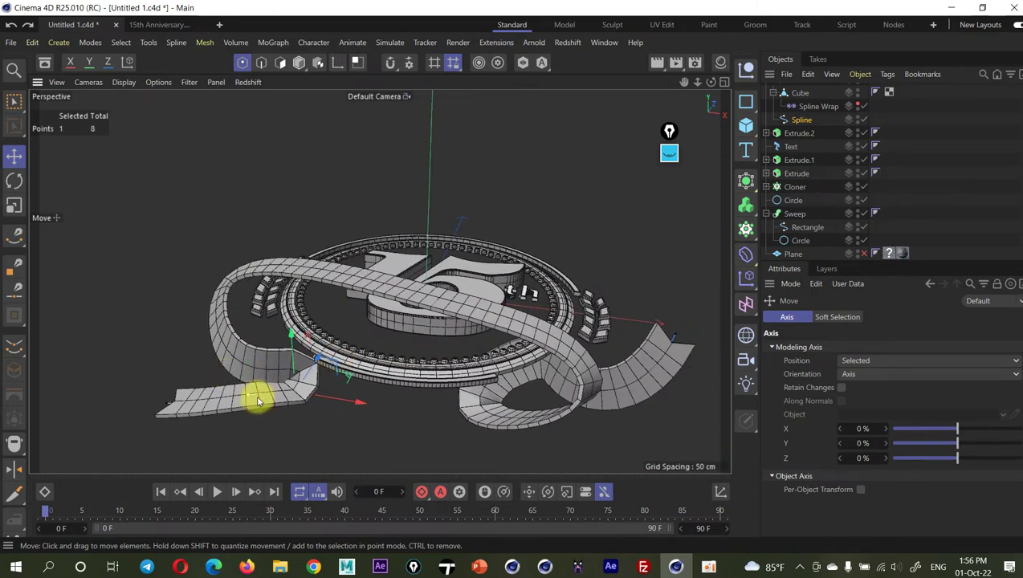
{"action": "left_click_drag", "start_coordinate": [160, 365], "coordinate": [167, 356]}
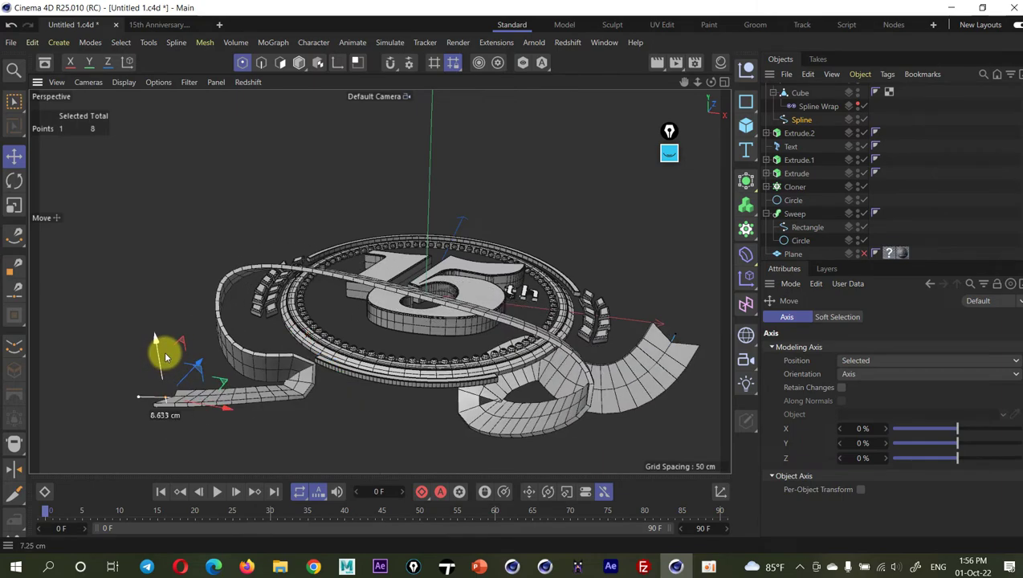
{"action": "mouse_move", "coordinate": [365, 365]}
{"action": "left_mouse_down", "text": "alt"}
{"action": "mouse_move", "coordinate": [354, 359]}
{"action": "mouse_move", "coordinate": [381, 421]}
{"action": "mouse_move", "coordinate": [429, 333]}
{"action": "mouse_move", "coordinate": [434, 230]}
{"action": "mouse_move", "coordinate": [420, 247]}
{"action": "left_mouse_up", "text": "alt"}
{"action": "key", "text": "0"}
{"action": "left_click_drag", "start_coordinate": [438, 300], "coordinate": [394, 353]}
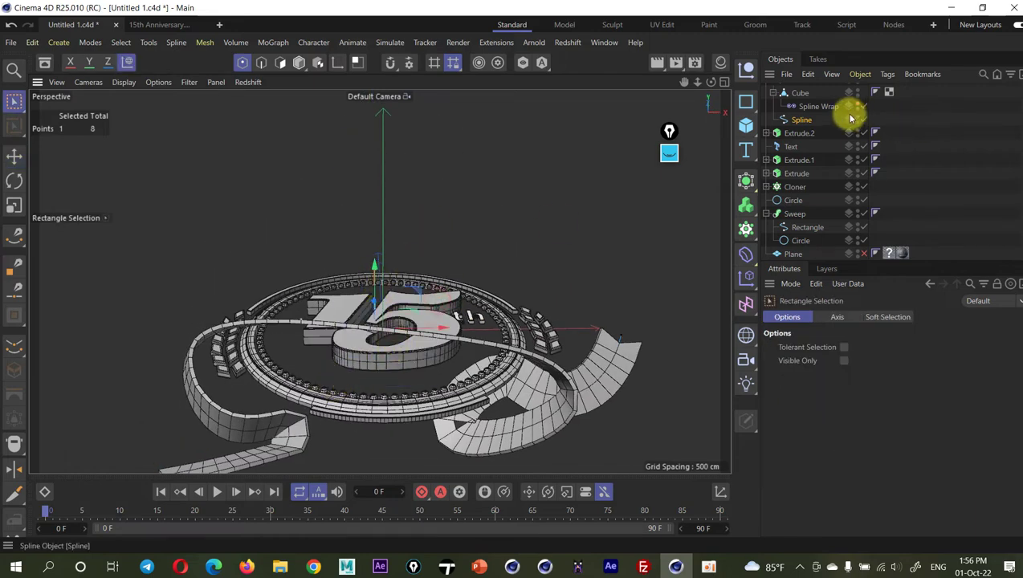
{"action": "middle_click", "coordinate": [494, 225]}
In the top view, box-select the ribbon tail's points and shift them slightly.
{"action": "middle_click", "coordinate": [499, 228]}
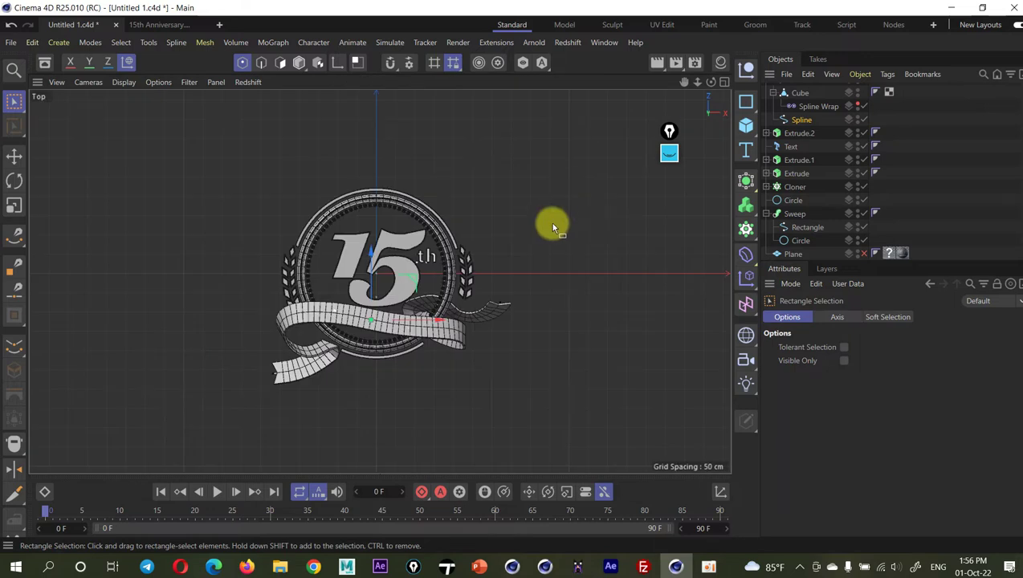
{"action": "scroll", "coordinate": [378, 347], "scroll_direction": "up", "scroll_amount": 2}
{"action": "scroll", "coordinate": [434, 349], "scroll_direction": "up", "scroll_amount": 2}
{"action": "scroll", "coordinate": [467, 337], "scroll_direction": "up", "scroll_amount": 1}
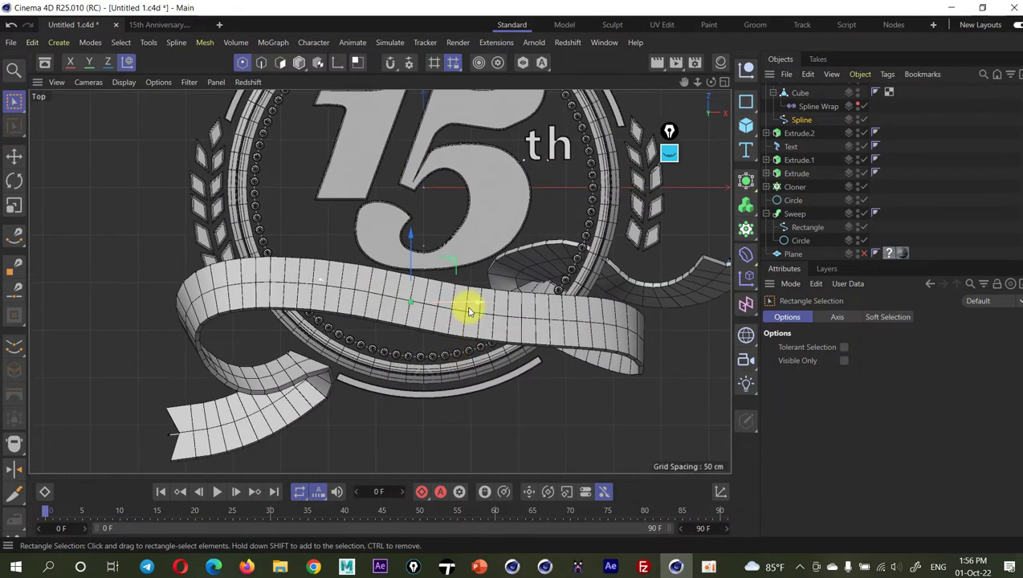
{"action": "left_click_drag", "start_coordinate": [473, 305], "coordinate": [491, 291]}
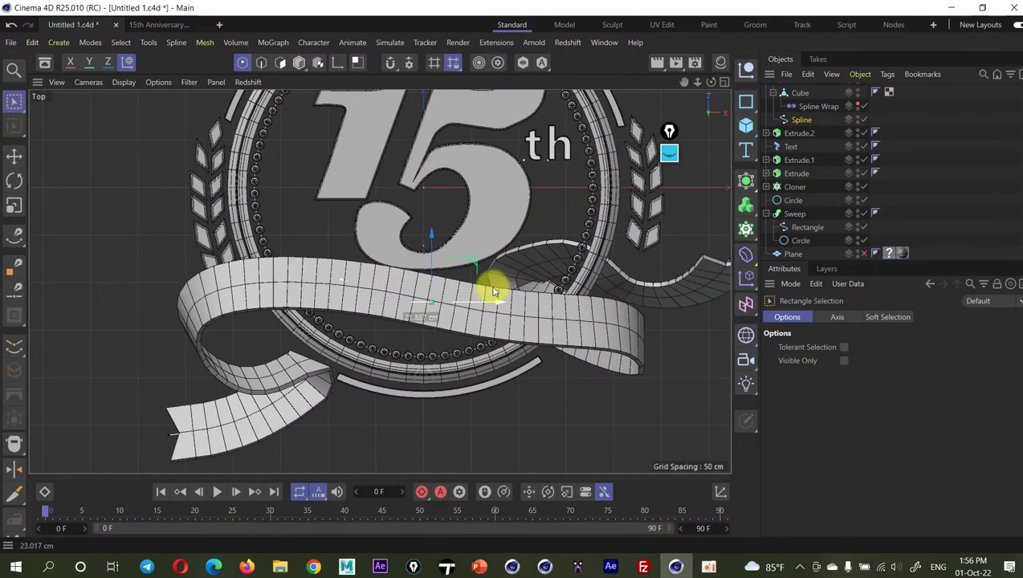
{"action": "middle_click_drag", "start_coordinate": [461, 351], "coordinate": [441, 355], "text": "alt"}
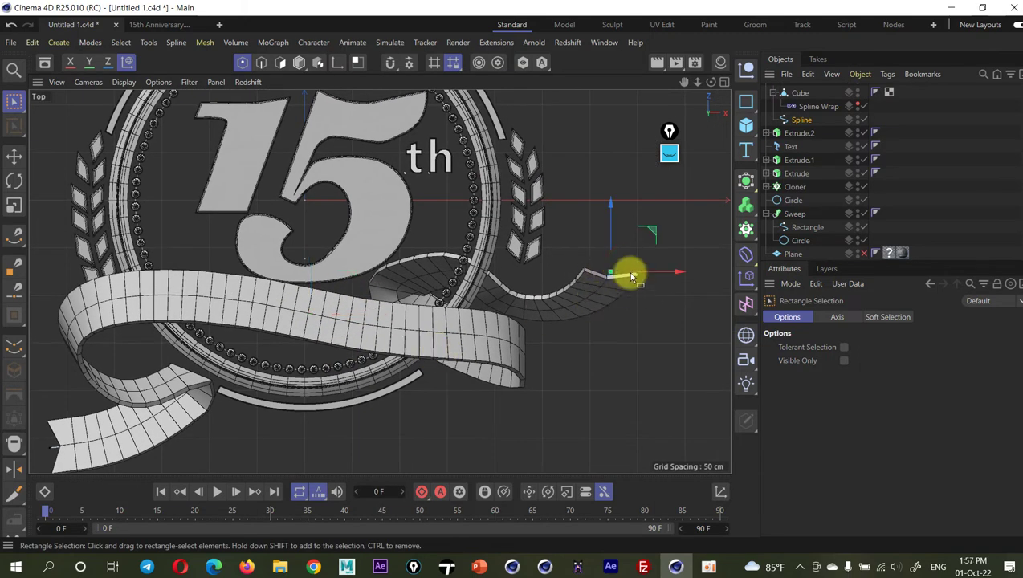
{"action": "left_click_drag", "start_coordinate": [653, 232], "coordinate": [648, 228]}
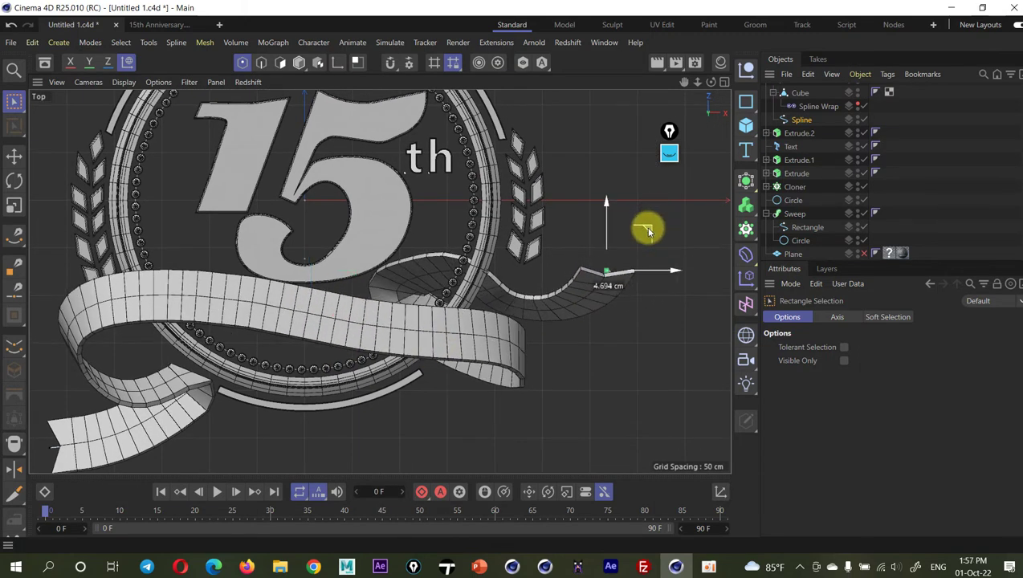
{"action": "middle_click_drag", "start_coordinate": [547, 296], "coordinate": [576, 296], "text": "alt"}
{"action": "left_click_drag", "start_coordinate": [504, 285], "coordinate": [524, 327]}
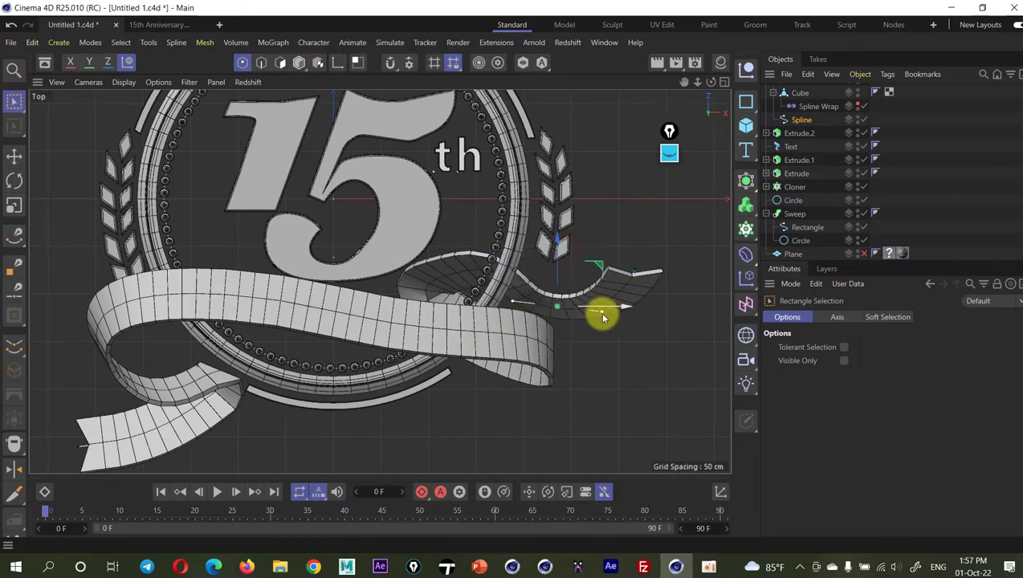
{"action": "key", "text": "e"}
{"action": "left_click_drag", "start_coordinate": [600, 316], "coordinate": [573, 310]}
{"action": "mouse_move", "coordinate": [485, 333]}
{"action": "left_mouse_down", "text": "alt"}
{"action": "mouse_move", "coordinate": [464, 312]}
{"action": "mouse_move", "coordinate": [546, 309]}
{"action": "left_mouse_up", "text": "alt"}
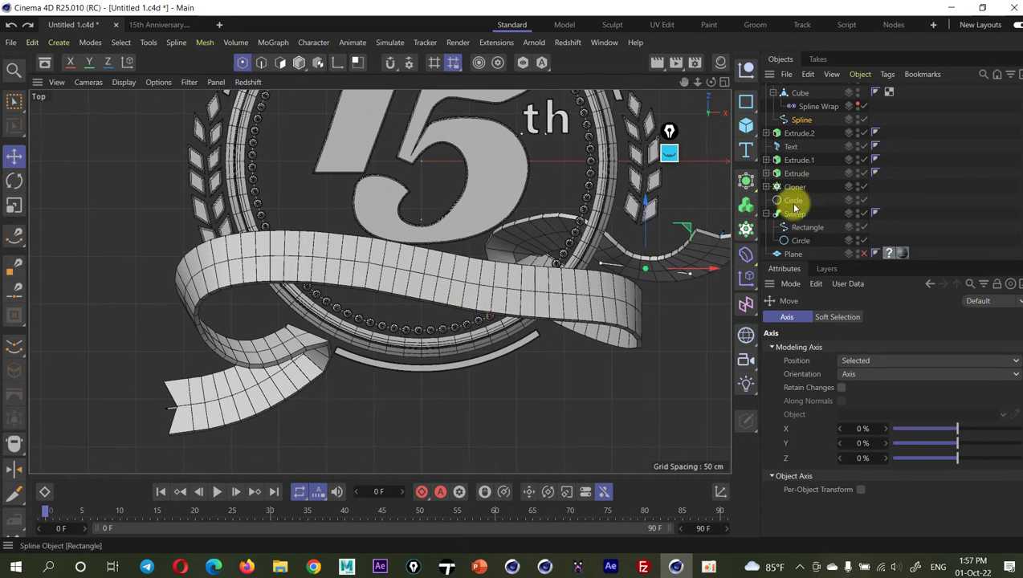
Back in the perspective view, raise the selected ribbon points slightly.
{"action": "scroll", "coordinate": [398, 284], "scroll_direction": "down", "scroll_amount": 3}
{"action": "left_click_drag", "start_coordinate": [406, 297], "coordinate": [418, 336], "text": "alt"}
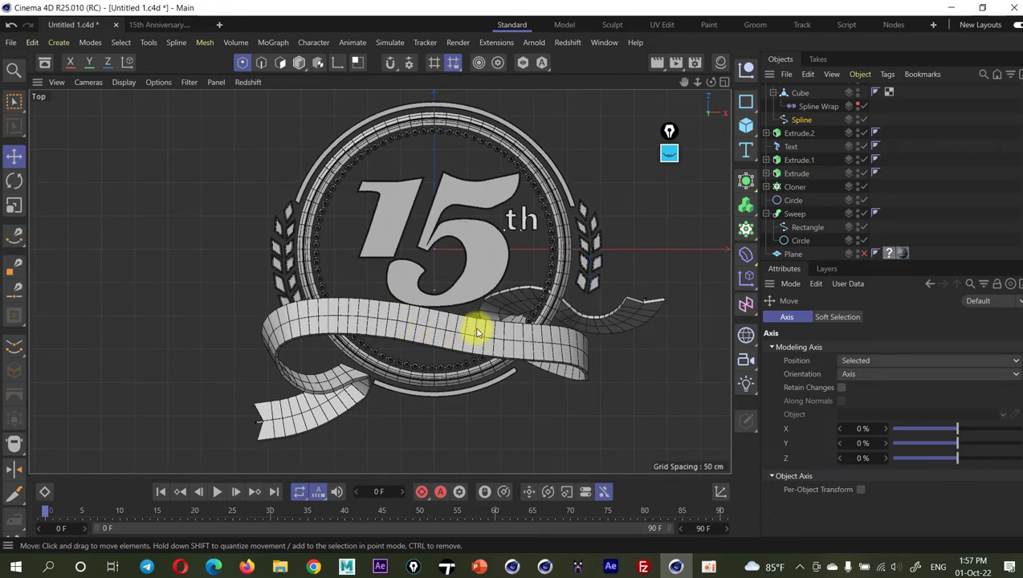
{"action": "scroll", "coordinate": [473, 324], "scroll_direction": "up", "scroll_amount": 2}
{"action": "scroll", "coordinate": [471, 321], "scroll_direction": "up", "scroll_amount": 1}
{"action": "scroll", "coordinate": [472, 321], "scroll_direction": "down", "scroll_amount": 1}
{"action": "scroll", "coordinate": [450, 313], "scroll_direction": "up", "scroll_amount": 1}
{"action": "left_click_drag", "start_coordinate": [446, 310], "coordinate": [448, 307], "text": "alt"}
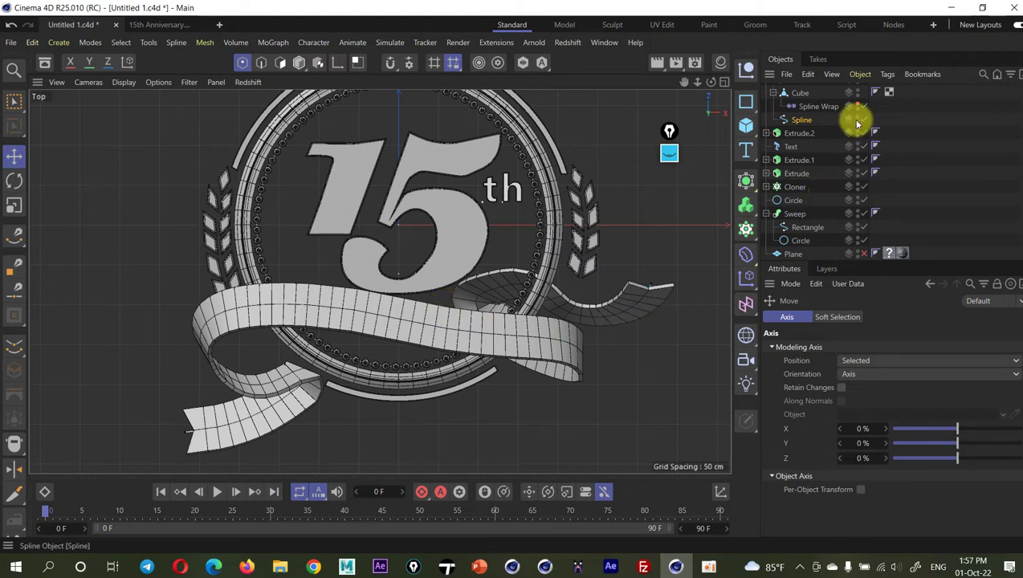
{"action": "key", "text": "F1"}
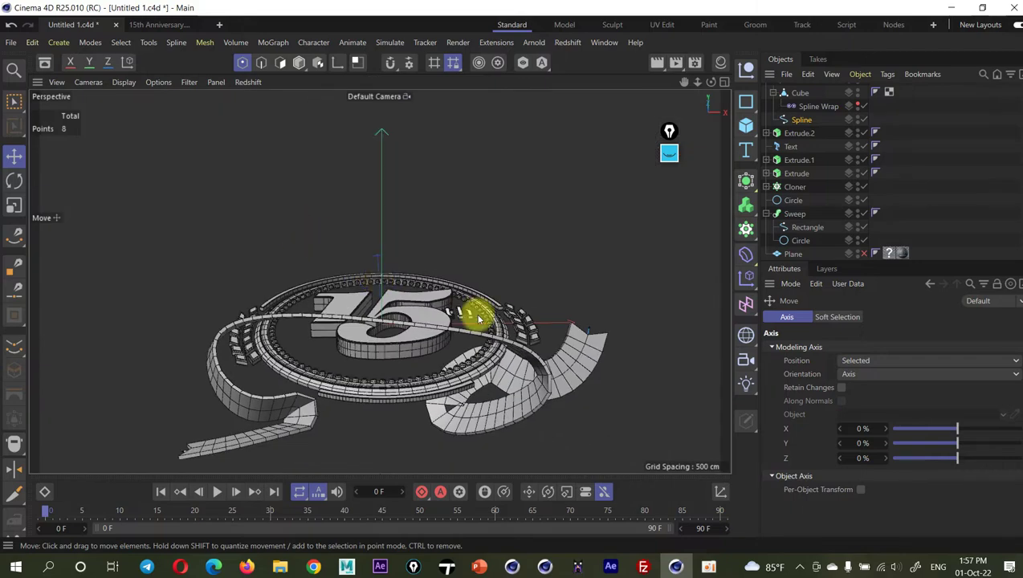
{"action": "left_click_drag", "start_coordinate": [449, 383], "coordinate": [457, 387], "text": "alt"}
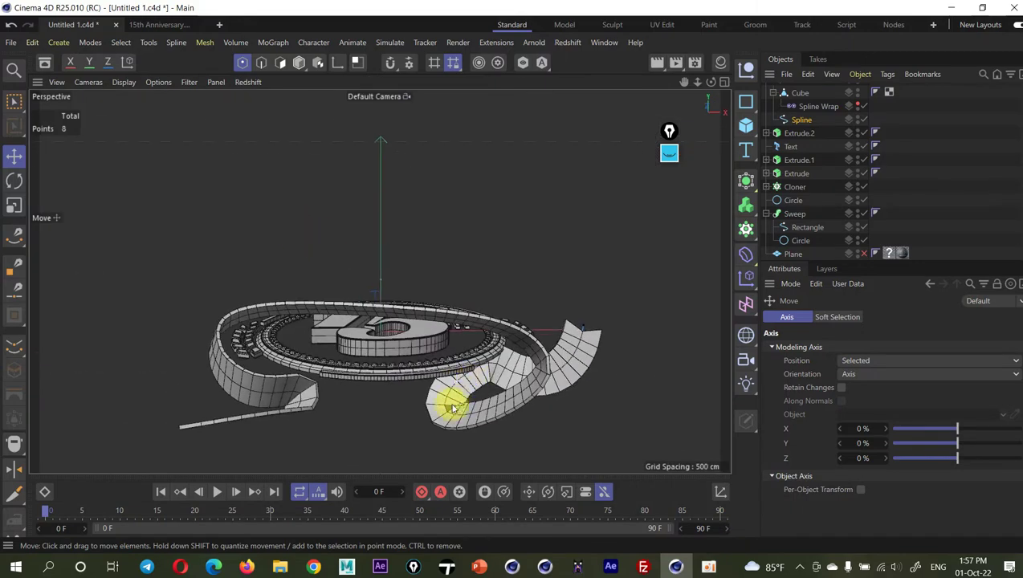
{"action": "key", "text": "0"}
{"action": "left_click_drag", "start_coordinate": [439, 453], "coordinate": [643, 329], "text": "alt"}
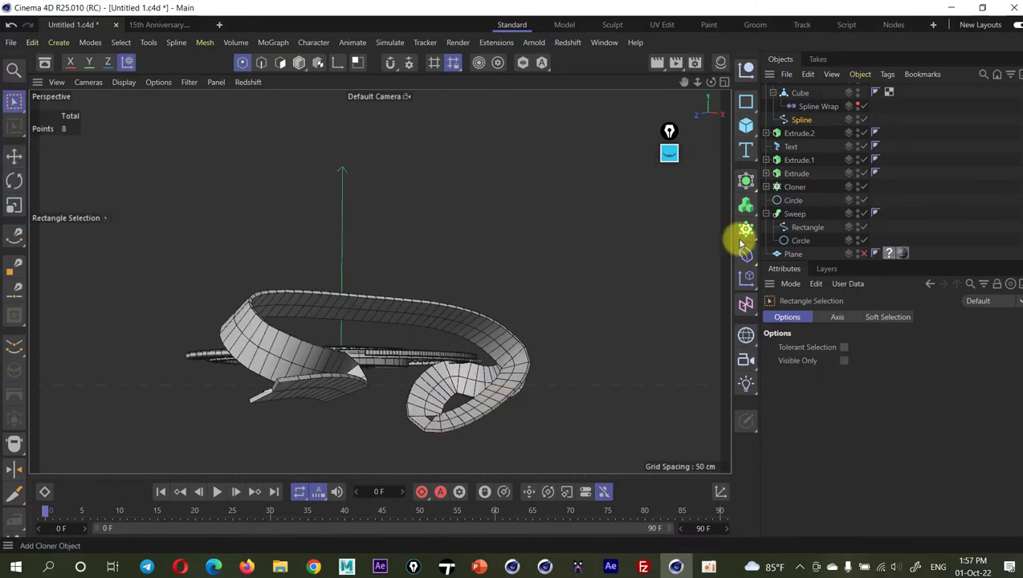
{"action": "mouse_move", "coordinate": [246, 121]}
{"action": "left_mouse_down", "text": "alt"}
{"action": "mouse_move", "coordinate": [457, 331]}
{"action": "mouse_move", "coordinate": [457, 282]}
{"action": "left_mouse_up", "text": "alt"}
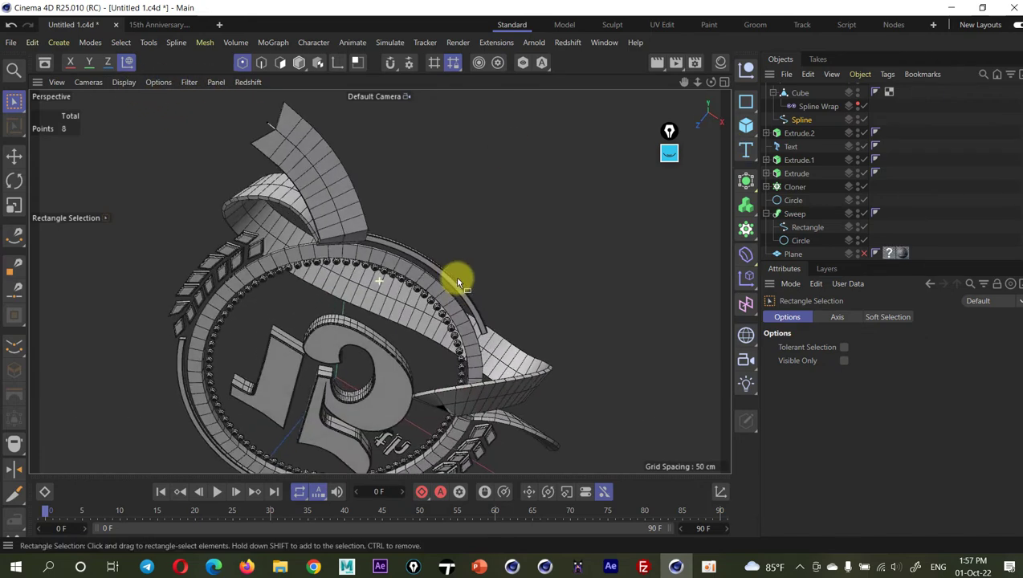
{"action": "mouse_move", "coordinate": [437, 419]}
{"action": "left_mouse_down", "text": "alt"}
{"action": "mouse_move", "coordinate": [395, 414]}
{"action": "mouse_move", "coordinate": [417, 418]}
{"action": "mouse_move", "coordinate": [380, 343]}
{"action": "left_mouse_up", "text": "alt"}
{"action": "scroll", "coordinate": [405, 425], "scroll_direction": "up", "scroll_amount": 2}
{"action": "key", "text": "e"}
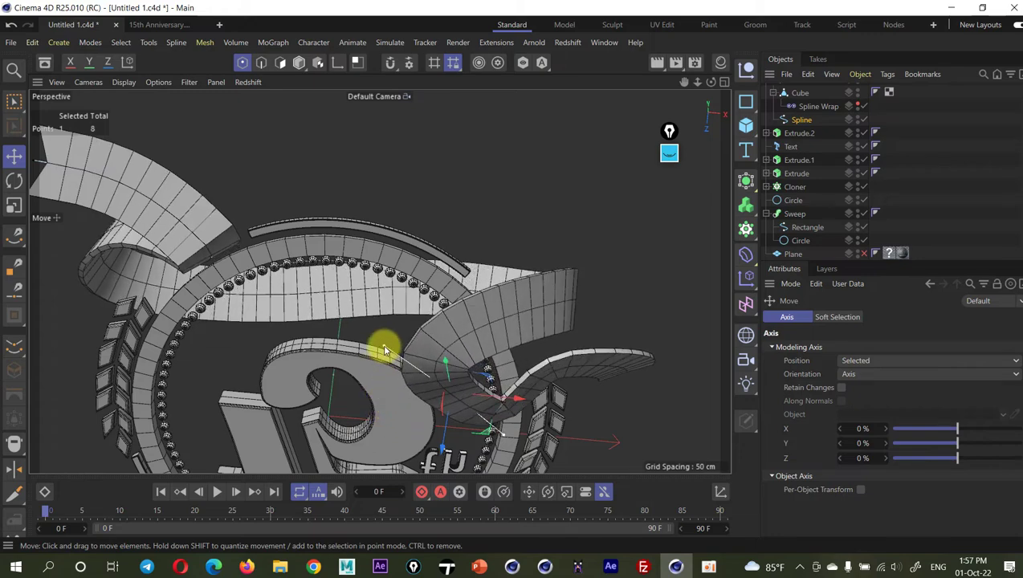
{"action": "mouse_move", "coordinate": [520, 303]}
{"action": "left_mouse_down", "text": "alt"}
{"action": "mouse_move", "coordinate": [485, 417]}
{"action": "mouse_move", "coordinate": [499, 402]}
{"action": "mouse_move", "coordinate": [472, 411]}
{"action": "mouse_move", "coordinate": [451, 397]}
{"action": "left_mouse_up", "text": "alt"}
Box-select two points on the ribbon and inspect them from a low front angle.
{"action": "key", "text": "0"}
{"action": "mouse_move", "coordinate": [520, 363]}
{"action": "left_mouse_down", "text": "alt"}
{"action": "mouse_move", "coordinate": [552, 403]}
{"action": "mouse_move", "coordinate": [562, 473]}
{"action": "mouse_move", "coordinate": [576, 423]}
{"action": "left_mouse_up", "text": "alt"}
{"action": "left_click_drag", "start_coordinate": [594, 277], "coordinate": [487, 445]}
{"action": "left_click_drag", "start_coordinate": [554, 370], "coordinate": [550, 388], "text": "alt"}
{"action": "key", "text": "e"}
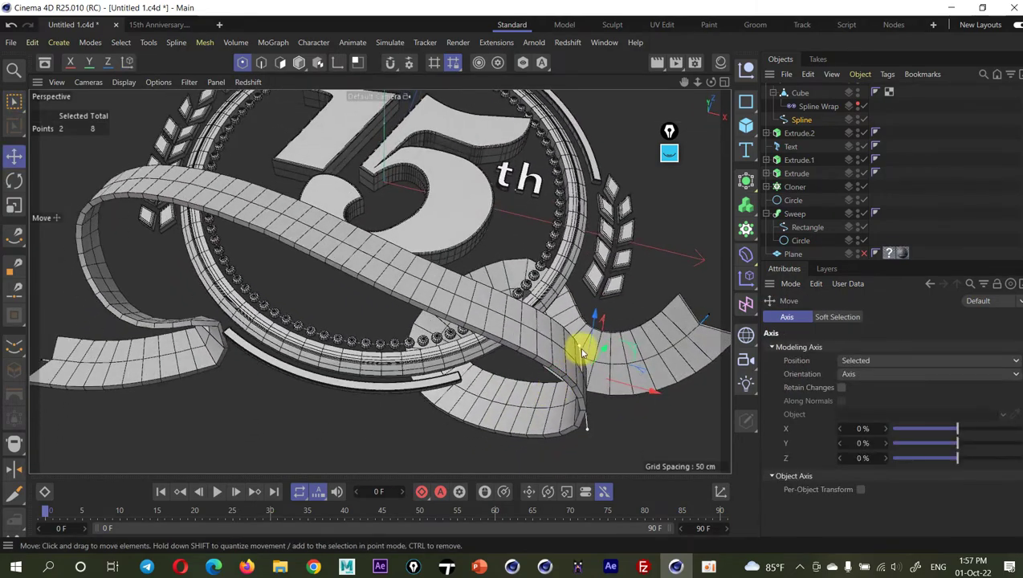
{"action": "mouse_move", "coordinate": [548, 336]}
{"action": "left_mouse_down", "text": "alt"}
{"action": "mouse_move", "coordinate": [530, 383]}
{"action": "mouse_move", "coordinate": [563, 281]}
{"action": "mouse_move", "coordinate": [532, 258]}
{"action": "mouse_move", "coordinate": [558, 308]}
{"action": "mouse_move", "coordinate": [434, 321]}
{"action": "mouse_move", "coordinate": [459, 300]}
{"action": "mouse_move", "coordinate": [447, 314]}
{"action": "mouse_move", "coordinate": [454, 263]}
{"action": "mouse_move", "coordinate": [451, 272]}
{"action": "mouse_move", "coordinate": [531, 229]}
{"action": "mouse_move", "coordinate": [525, 155]}
{"action": "mouse_move", "coordinate": [505, 112]}
{"action": "left_mouse_up", "text": "alt"}
{"action": "mouse_move", "coordinate": [449, 129]}
{"action": "left_mouse_down", "text": "alt"}
{"action": "mouse_move", "coordinate": [438, 215]}
{"action": "mouse_move", "coordinate": [479, 235]}
{"action": "mouse_move", "coordinate": [462, 330]}
{"action": "left_mouse_up", "text": "alt"}
Select a single point on the curled ribbon and move it to reshape the curl.
{"action": "key", "text": "0"}
{"action": "mouse_move", "coordinate": [488, 271]}
{"action": "left_mouse_down"}
{"action": "mouse_move", "coordinate": [400, 347]}
{"action": "mouse_move", "coordinate": [456, 326]}
{"action": "mouse_move", "coordinate": [456, 278]}
{"action": "mouse_move", "coordinate": [404, 329]}
{"action": "left_mouse_up"}
{"action": "key", "text": "e"}
{"action": "mouse_move", "coordinate": [520, 324]}
{"action": "left_mouse_down", "text": "alt"}
{"action": "mouse_move", "coordinate": [456, 342]}
{"action": "mouse_move", "coordinate": [366, 168]}
{"action": "left_mouse_up", "text": "alt"}
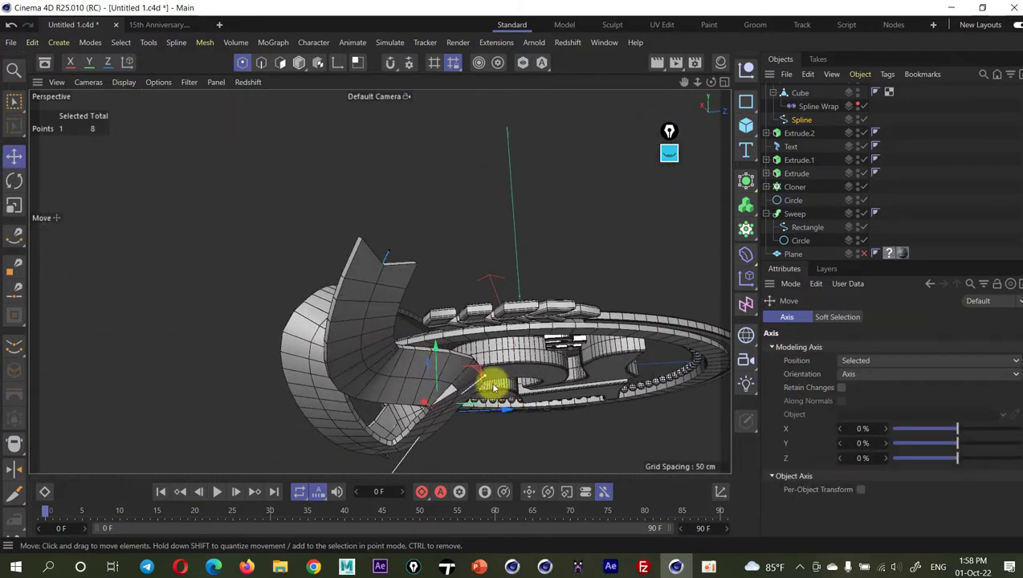
{"action": "mouse_move", "coordinate": [485, 379]}
{"action": "left_mouse_down"}
{"action": "mouse_move", "coordinate": [487, 354]}
{"action": "mouse_move", "coordinate": [474, 389]}
{"action": "left_mouse_up"}
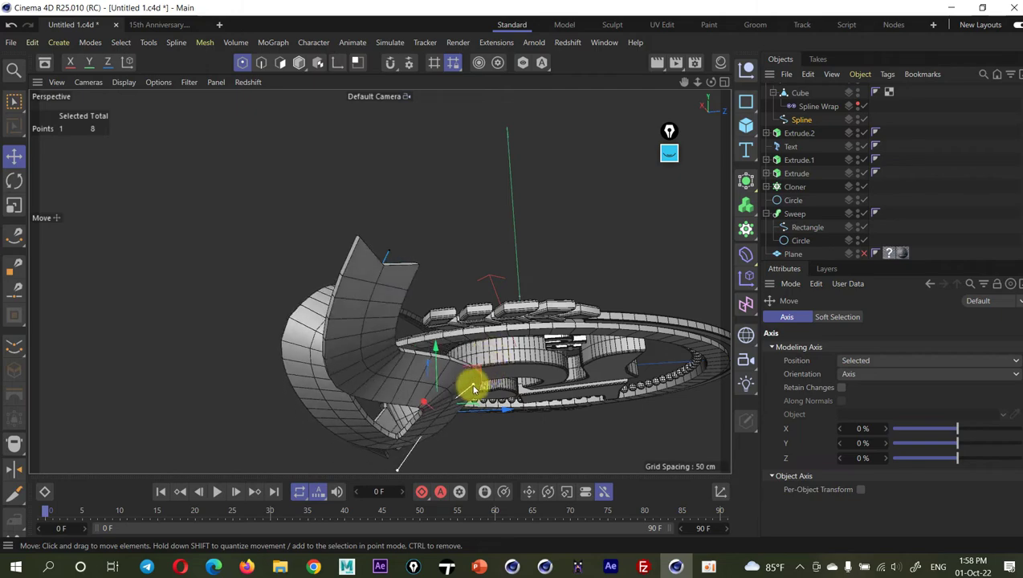
{"action": "mouse_move", "coordinate": [460, 345]}
{"action": "left_mouse_down", "text": "alt"}
{"action": "mouse_move", "coordinate": [598, 411]}
{"action": "mouse_move", "coordinate": [596, 371]}
{"action": "left_mouse_up", "text": "alt"}
{"action": "mouse_move", "coordinate": [484, 389]}
{"action": "left_mouse_down", "text": "alt"}
{"action": "mouse_move", "coordinate": [468, 360]}
{"action": "mouse_move", "coordinate": [473, 387]}
{"action": "mouse_move", "coordinate": [372, 392]}
{"action": "mouse_move", "coordinate": [361, 345]}
{"action": "mouse_move", "coordinate": [430, 381]}
{"action": "mouse_move", "coordinate": [506, 327]}
{"action": "mouse_move", "coordinate": [434, 297]}
{"action": "mouse_move", "coordinate": [391, 226]}
{"action": "mouse_move", "coordinate": [453, 232]}
{"action": "left_mouse_up", "text": "alt"}
Lift the ribbon's path point 7.734 cm up the Y axis.
{"action": "key", "text": "0"}
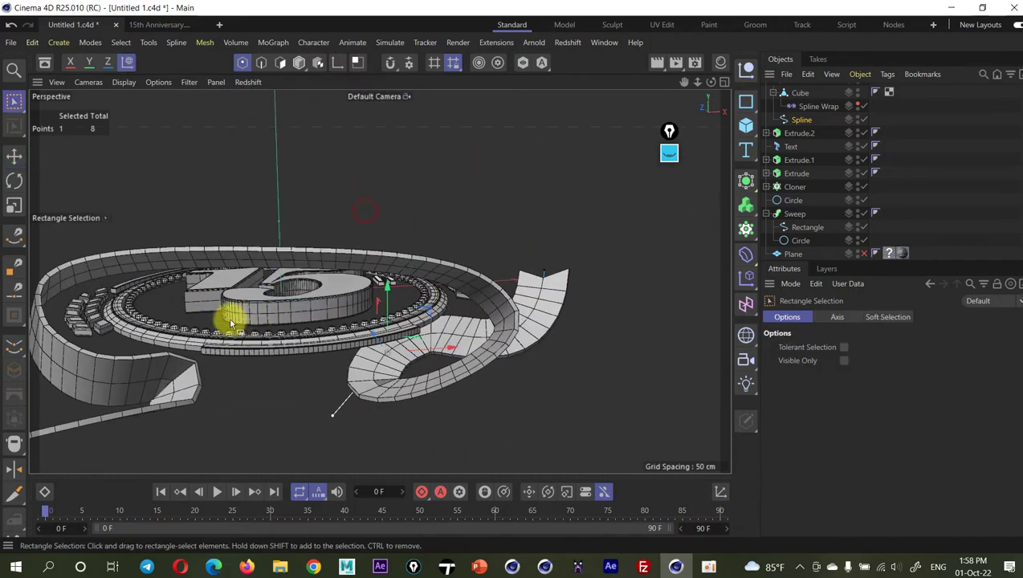
{"action": "mouse_move", "coordinate": [313, 297]}
{"action": "left_mouse_down", "text": "alt"}
{"action": "mouse_move", "coordinate": [304, 338]}
{"action": "mouse_move", "coordinate": [306, 315]}
{"action": "left_mouse_up", "text": "alt"}
{"action": "key", "text": "e"}
{"action": "left_click_drag", "start_coordinate": [275, 267], "coordinate": [280, 254]}
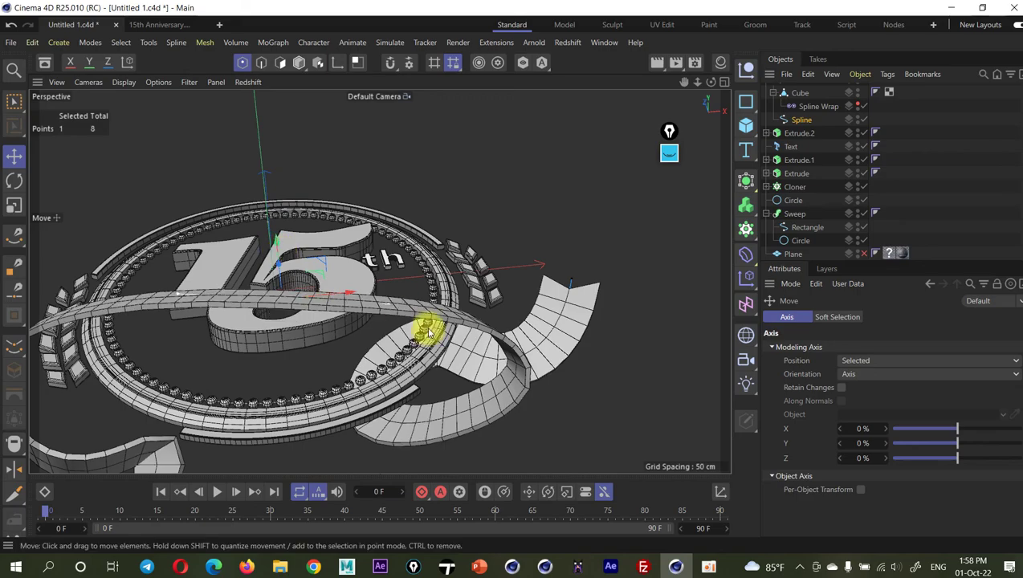
{"action": "mouse_move", "coordinate": [391, 310]}
{"action": "left_mouse_down"}
{"action": "mouse_move", "coordinate": [406, 354]}
{"action": "mouse_move", "coordinate": [594, 292]}
{"action": "mouse_move", "coordinate": [314, 335]}
{"action": "mouse_move", "coordinate": [317, 358]}
{"action": "mouse_move", "coordinate": [265, 423]}
{"action": "mouse_move", "coordinate": [281, 423]}
{"action": "left_mouse_up"}
{"action": "scroll", "coordinate": [354, 338], "scroll_direction": "down", "scroll_amount": 3}
{"action": "scroll", "coordinate": [423, 348], "scroll_direction": "down", "scroll_amount": 2}
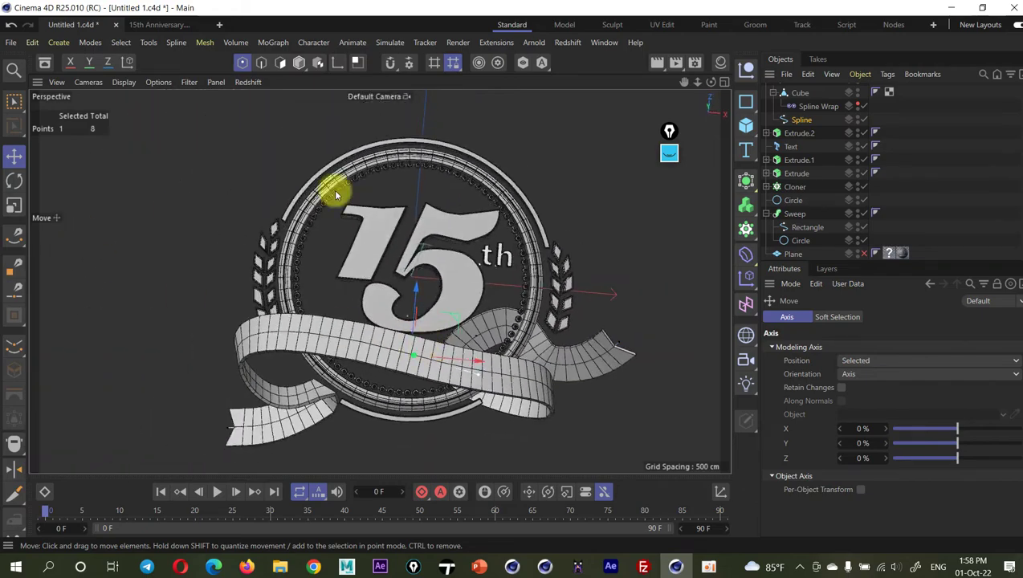
Select the Cube in Model mode, deselect the ribbon, and toggle the Spline Wrap deformer.
{"action": "left_click", "coordinate": [800, 94]}
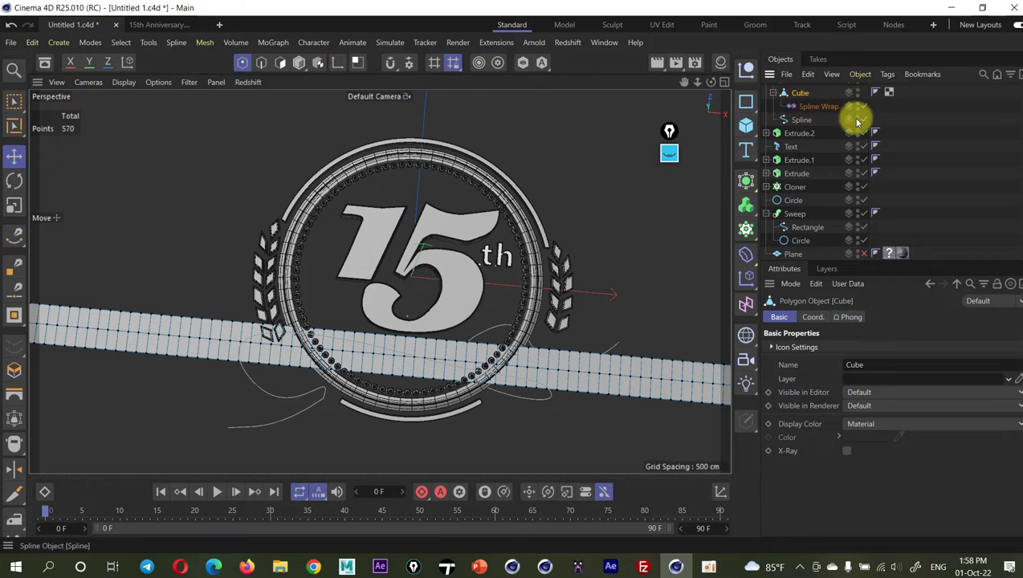
{"action": "left_click", "coordinate": [302, 63]}
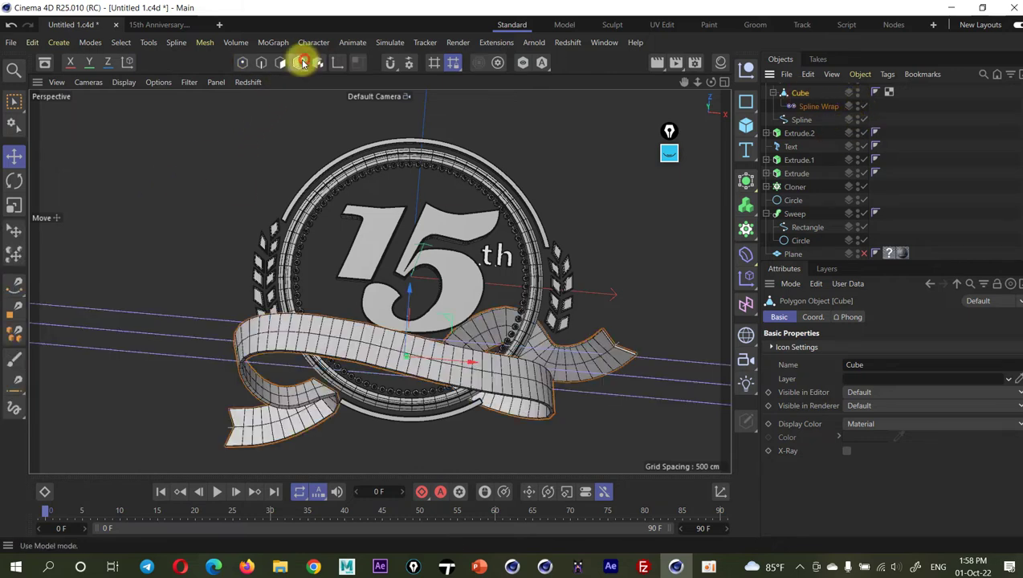
{"action": "left_click", "coordinate": [526, 145]}
{"action": "left_click", "coordinate": [859, 107]}
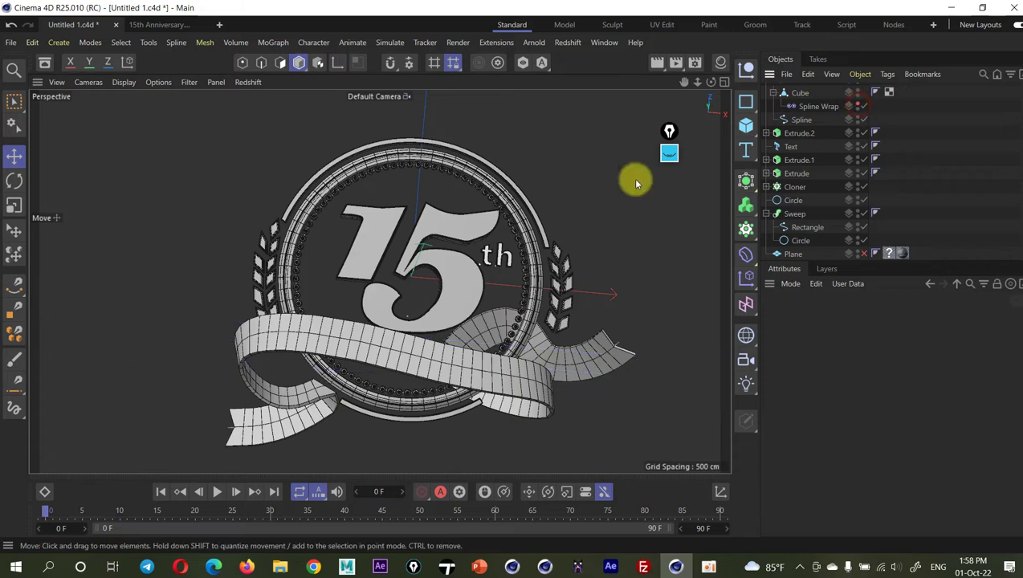
Enlarge the Object Manager, turn on the reference Plane's visibility, and view it in four-view layout.
{"action": "scroll", "coordinate": [471, 324], "scroll_direction": "down", "scroll_amount": 2}
{"action": "scroll", "coordinate": [447, 362], "scroll_direction": "down", "scroll_amount": 1}
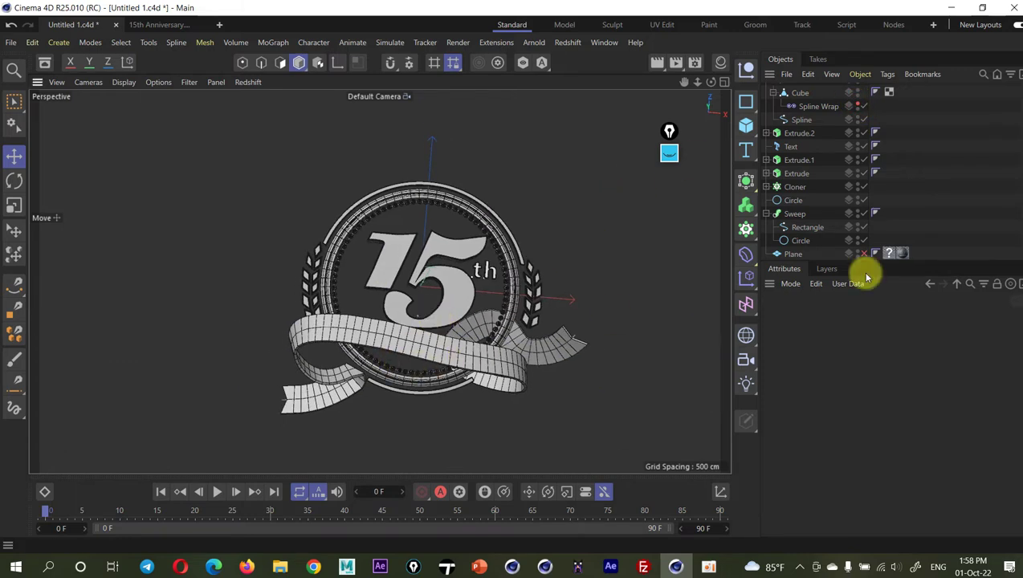
{"action": "left_click_drag", "start_coordinate": [862, 259], "coordinate": [871, 308]}
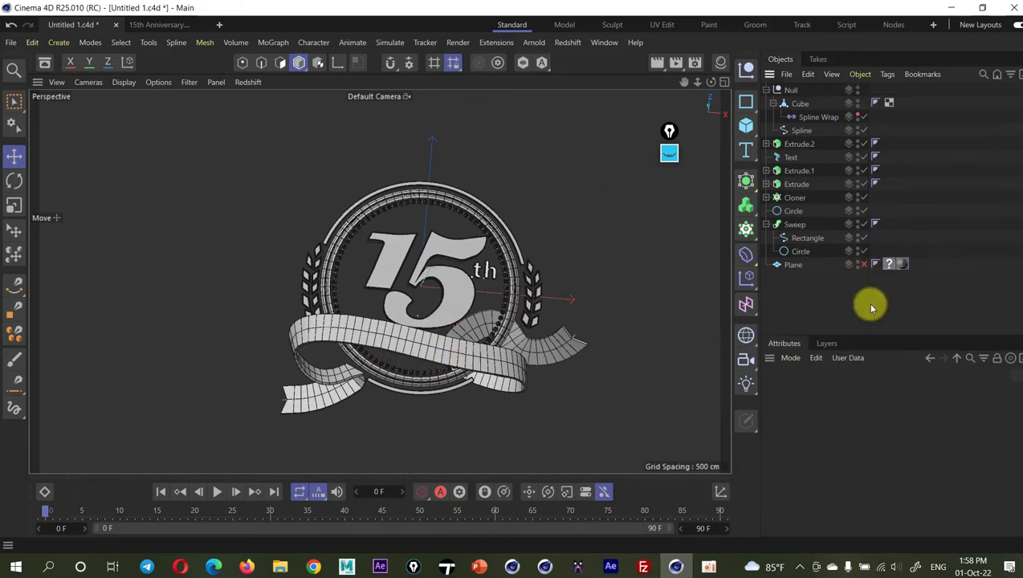
{"action": "left_click", "coordinate": [863, 265]}
{"action": "mouse_move", "coordinate": [486, 343]}
{"action": "left_mouse_down", "text": "alt"}
{"action": "mouse_move", "coordinate": [539, 258]}
{"action": "mouse_move", "coordinate": [519, 216]}
{"action": "mouse_move", "coordinate": [484, 226]}
{"action": "mouse_move", "coordinate": [503, 257]}
{"action": "mouse_move", "coordinate": [623, 224]}
{"action": "mouse_move", "coordinate": [472, 341]}
{"action": "mouse_move", "coordinate": [411, 354]}
{"action": "mouse_move", "coordinate": [479, 292]}
{"action": "mouse_move", "coordinate": [498, 306]}
{"action": "mouse_move", "coordinate": [465, 379]}
{"action": "mouse_move", "coordinate": [478, 349]}
{"action": "mouse_move", "coordinate": [457, 279]}
{"action": "mouse_move", "coordinate": [433, 354]}
{"action": "mouse_move", "coordinate": [445, 365]}
{"action": "mouse_move", "coordinate": [453, 324]}
{"action": "left_mouse_up", "text": "alt"}
{"action": "key", "text": "F5"}
{"action": "middle_click_drag", "start_coordinate": [589, 222], "coordinate": [507, 319], "text": "alt"}
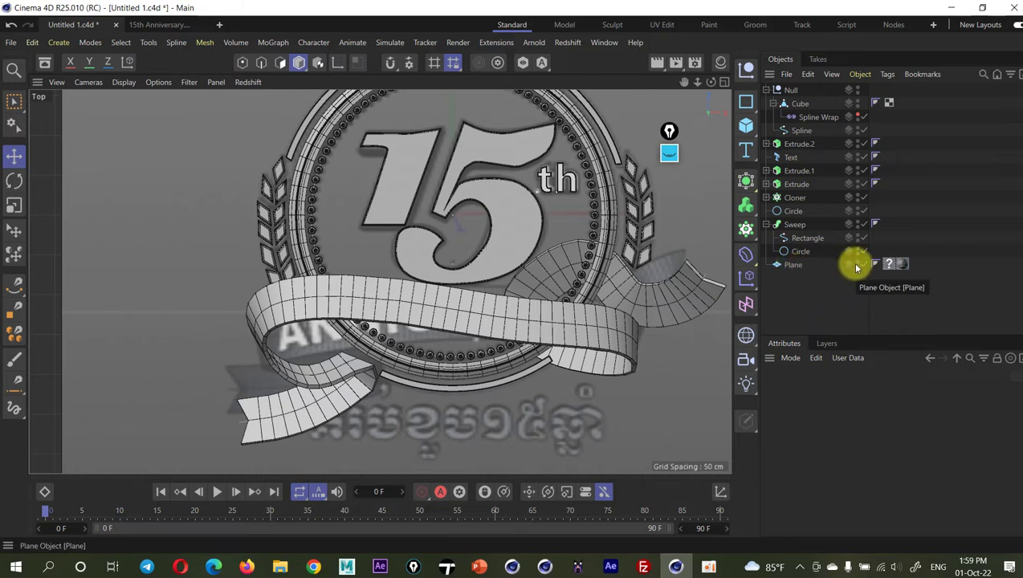
Frame the badge in the top view and sketch notes tracing the ribbon path and flat text strip.
{"action": "middle_click_drag", "start_coordinate": [520, 320], "coordinate": [456, 316], "text": "alt"}
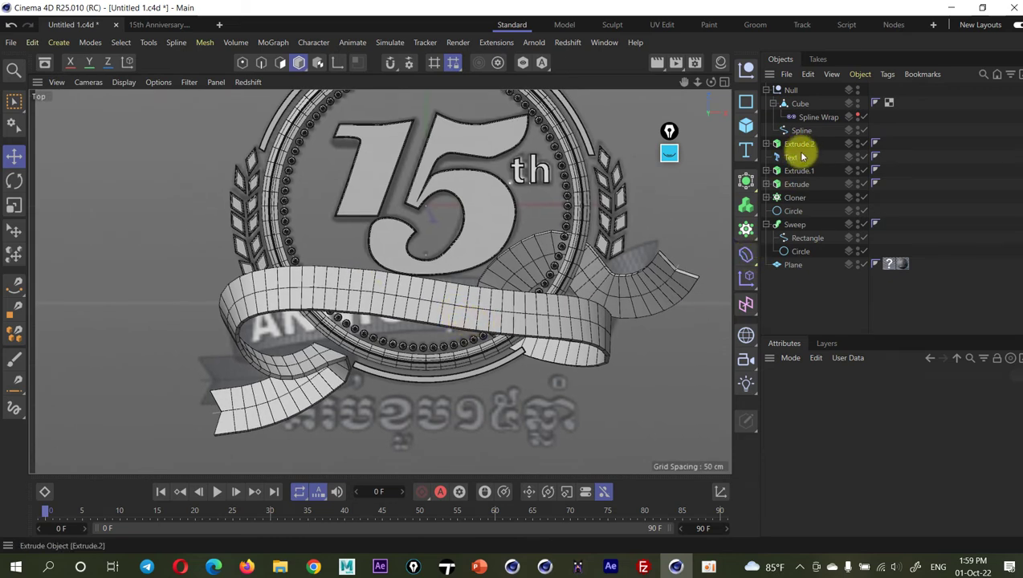
{"action": "left_click", "coordinate": [669, 153]}
{"action": "left_click", "coordinate": [668, 268]}
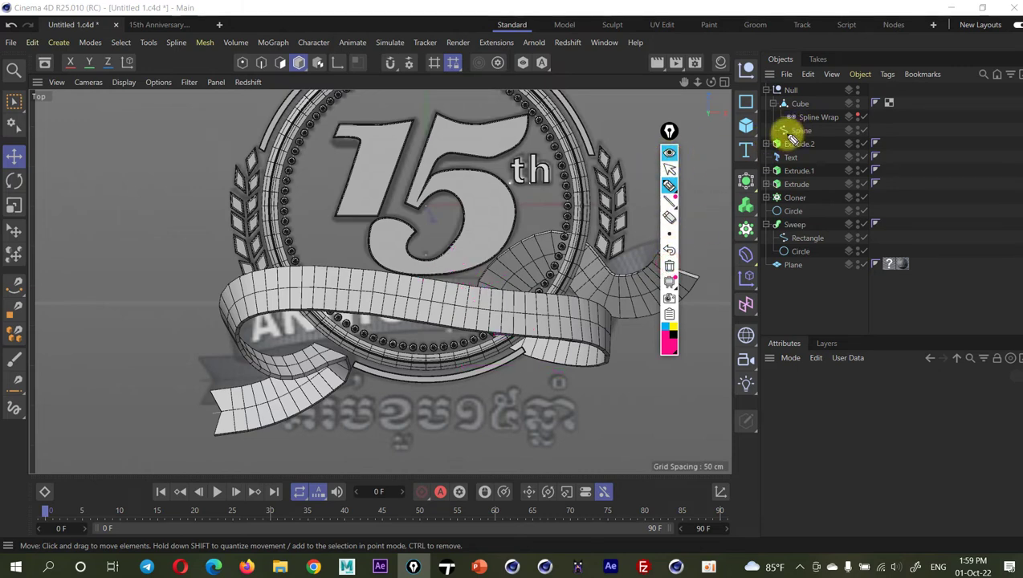
{"action": "left_click_drag", "start_coordinate": [784, 134], "coordinate": [832, 136]}
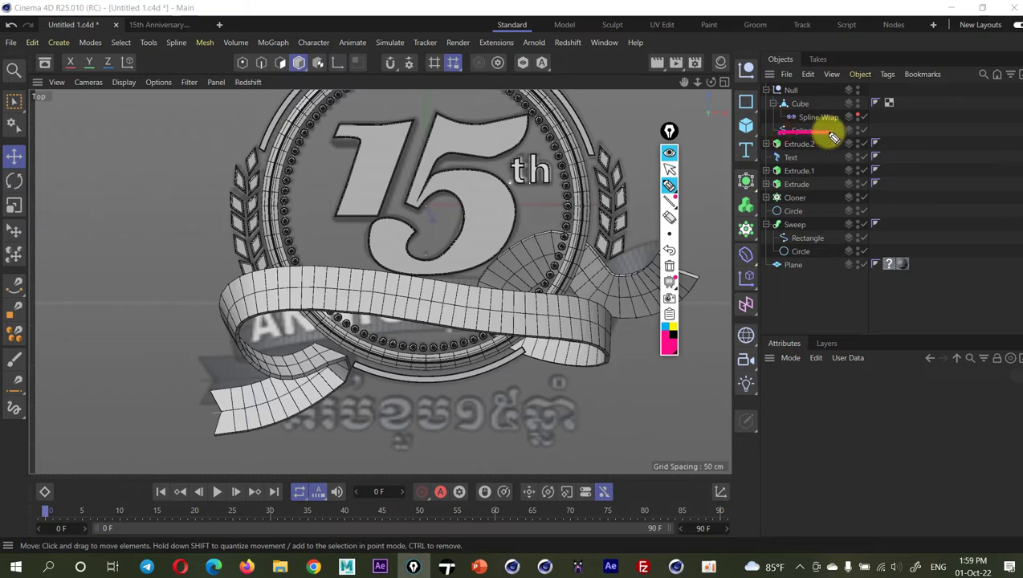
{"action": "mouse_move", "coordinate": [213, 416]}
{"action": "left_mouse_down"}
{"action": "mouse_move", "coordinate": [319, 360]}
{"action": "mouse_move", "coordinate": [239, 328]}
{"action": "mouse_move", "coordinate": [498, 280]}
{"action": "mouse_move", "coordinate": [598, 347]}
{"action": "mouse_move", "coordinate": [548, 301]}
{"action": "mouse_move", "coordinate": [582, 267]}
{"action": "mouse_move", "coordinate": [657, 281]}
{"action": "left_mouse_up"}
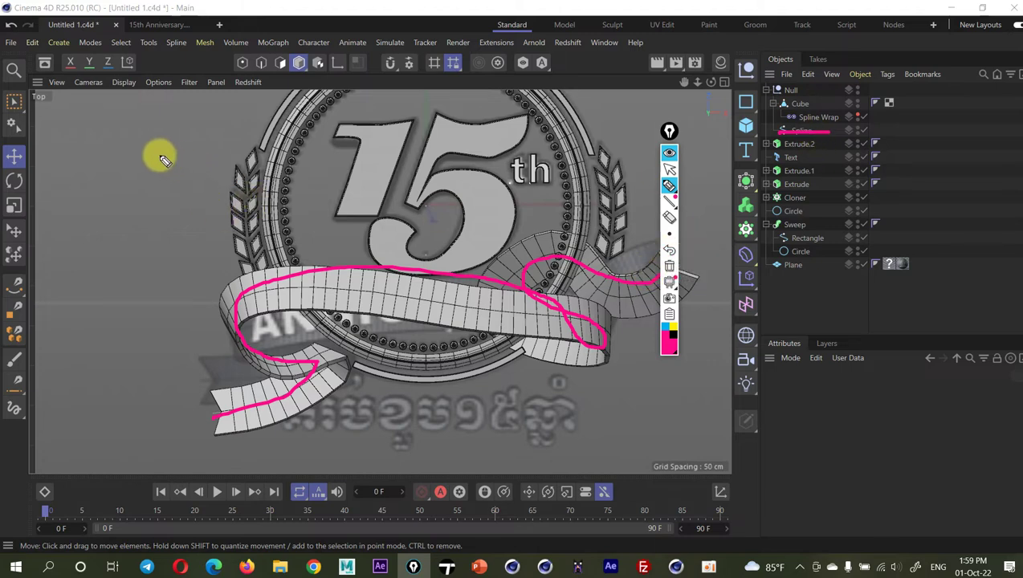
{"action": "mouse_move", "coordinate": [147, 146]}
{"action": "left_mouse_down"}
{"action": "mouse_move", "coordinate": [234, 173]}
{"action": "mouse_move", "coordinate": [487, 184]}
{"action": "mouse_move", "coordinate": [463, 156]}
{"action": "mouse_move", "coordinate": [155, 143]}
{"action": "mouse_move", "coordinate": [185, 150]}
{"action": "mouse_move", "coordinate": [192, 171]}
{"action": "mouse_move", "coordinate": [237, 160]}
{"action": "mouse_move", "coordinate": [333, 165]}
{"action": "mouse_move", "coordinate": [440, 196]}
{"action": "left_mouse_up"}
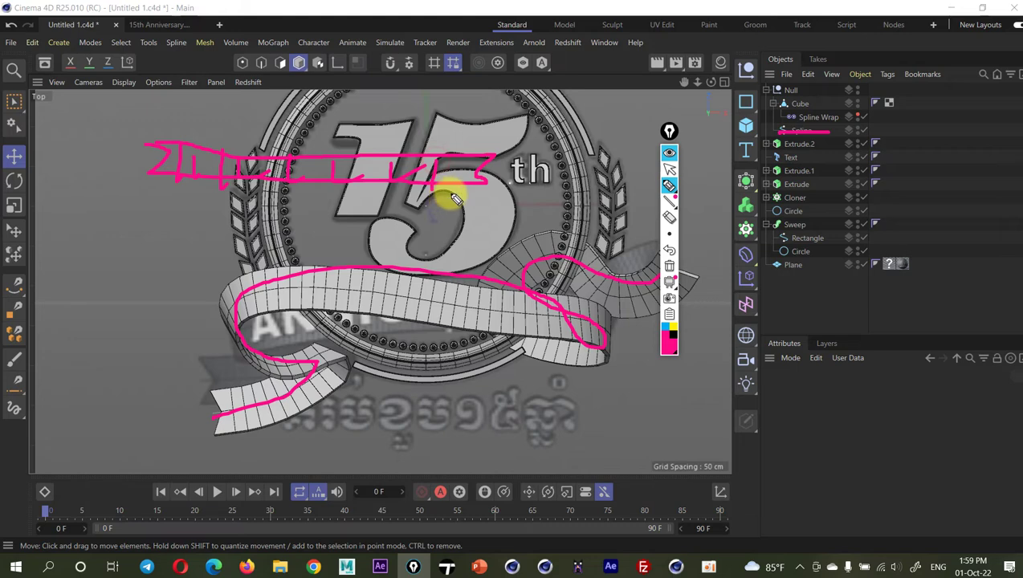
Mark the Spline Wrap and Cube objects, then select Spline Wrap to display its settings.
{"action": "left_click_drag", "start_coordinate": [800, 121], "coordinate": [855, 122]}
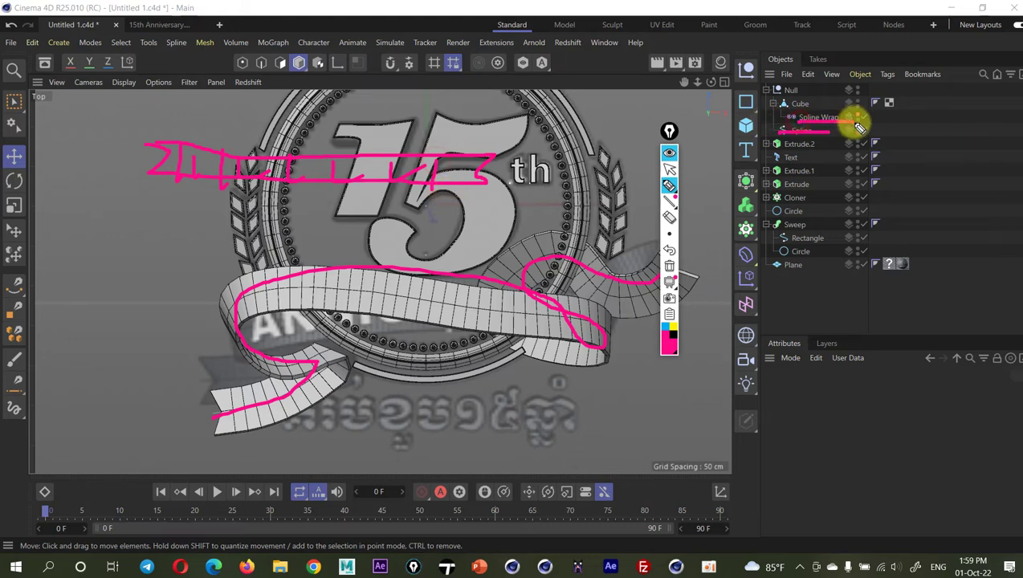
{"action": "left_click", "coordinate": [791, 107]}
{"action": "left_click_drag", "start_coordinate": [800, 110], "coordinate": [841, 122]}
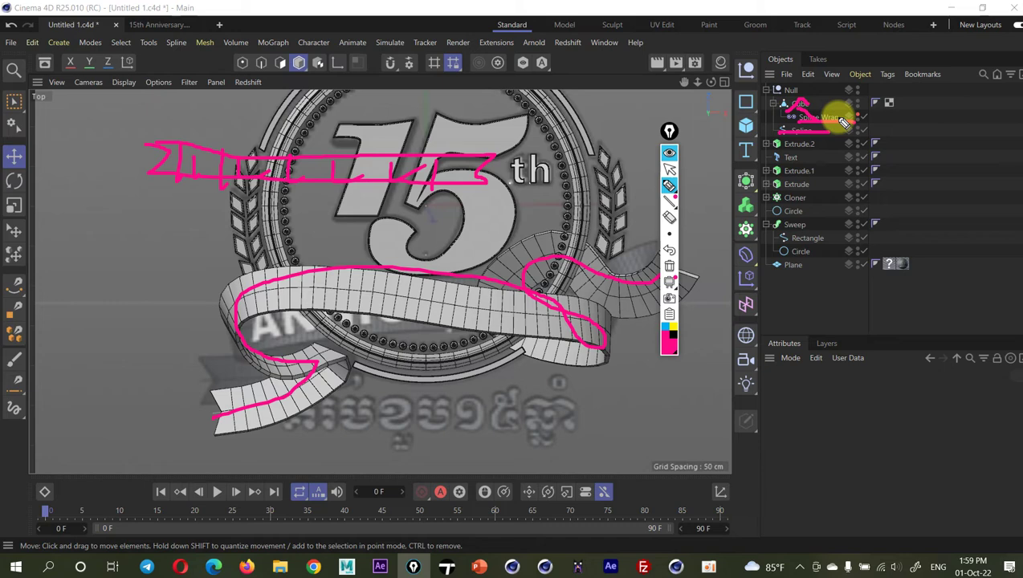
{"action": "left_click", "coordinate": [669, 153]}
{"action": "left_click", "coordinate": [817, 118]}
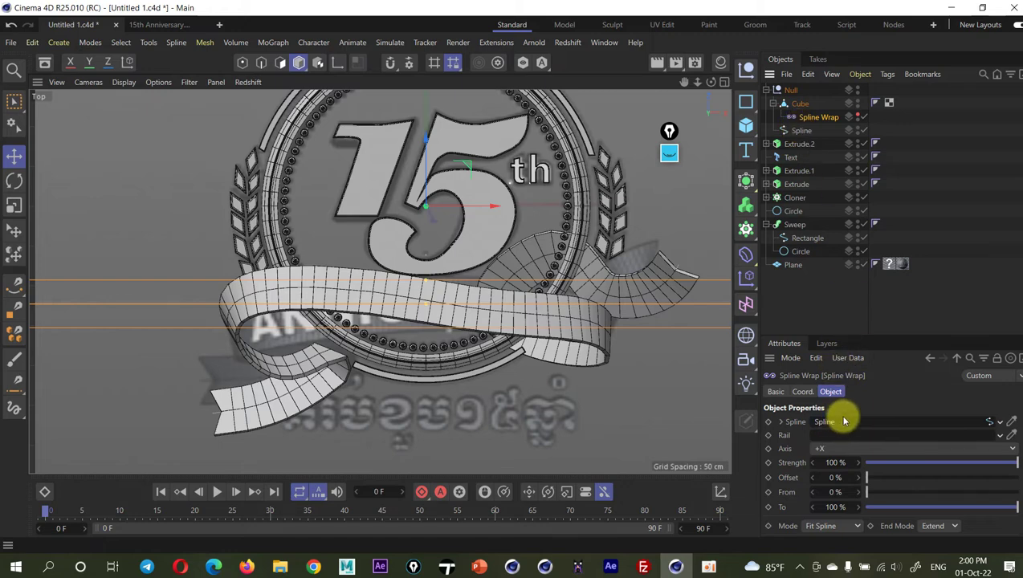
{"action": "left_click", "coordinate": [793, 198]}
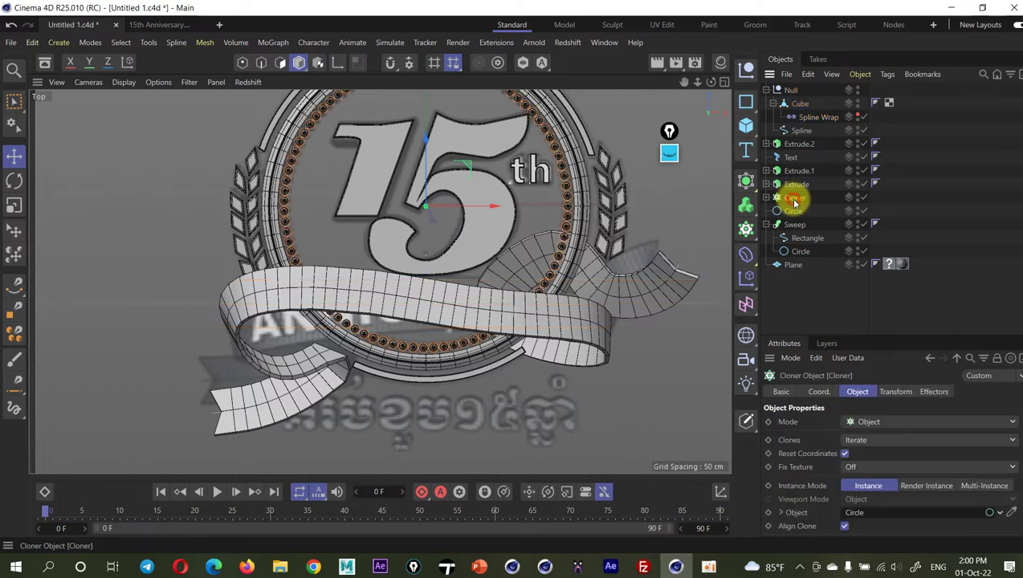
{"action": "left_click", "coordinate": [799, 103]}
{"action": "left_click", "coordinate": [801, 132]}
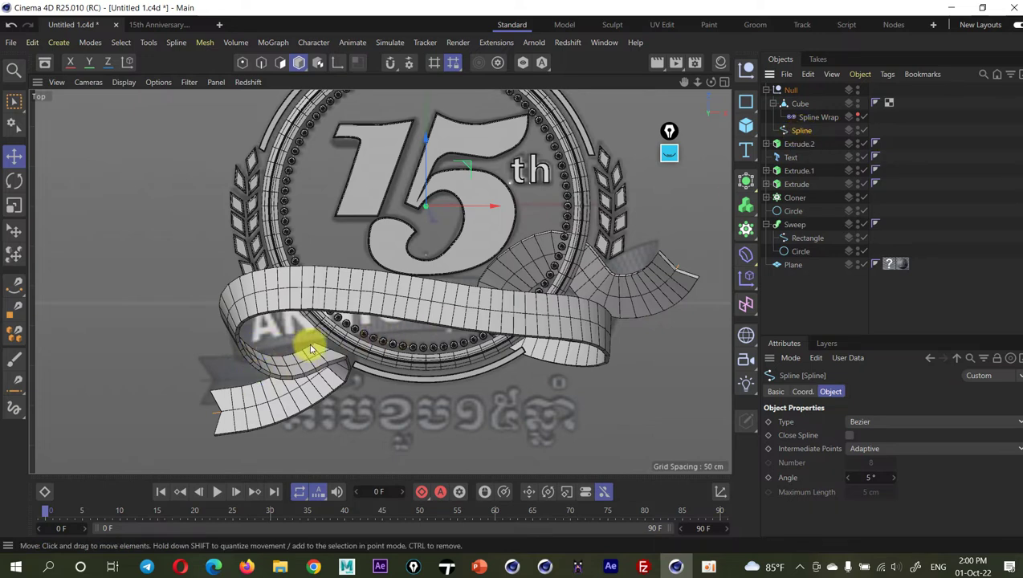
{"action": "left_click", "coordinate": [240, 63]}
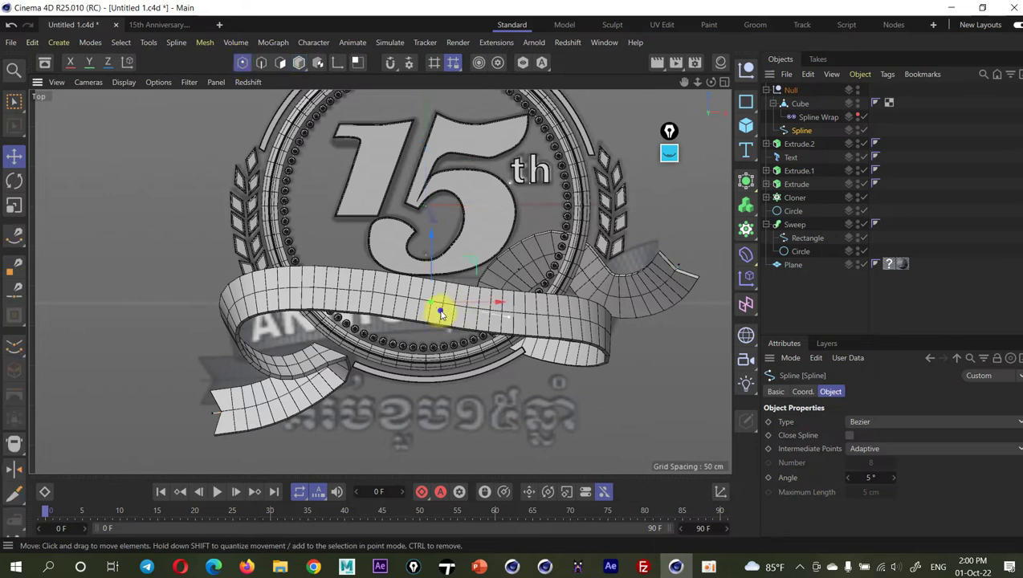
{"action": "right_click", "coordinate": [440, 313]}
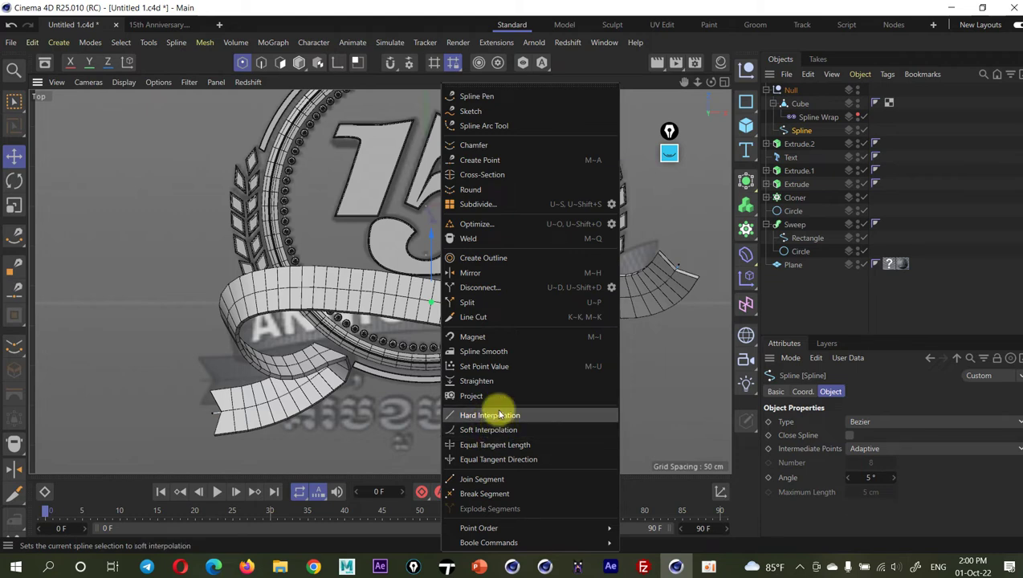
{"action": "left_click", "coordinate": [807, 277]}
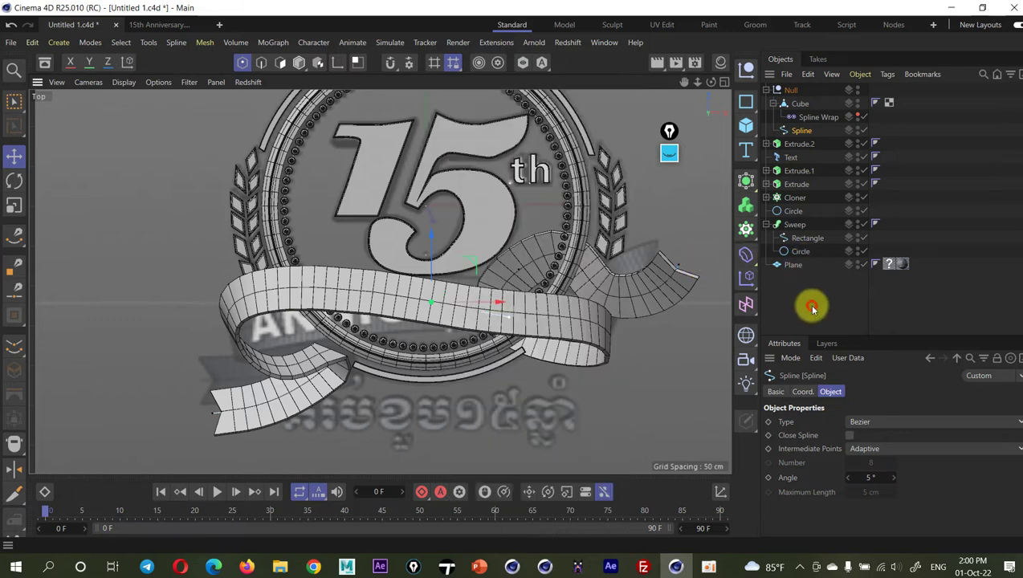
{"action": "left_click", "coordinate": [788, 91]}
{"action": "left_click", "coordinate": [797, 130]}
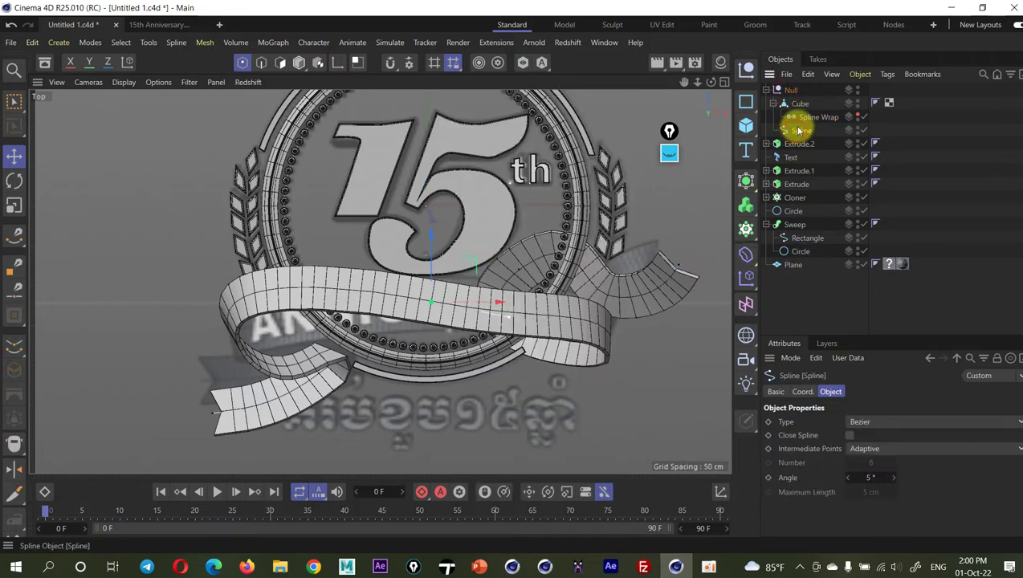
{"action": "left_click", "coordinate": [857, 116]}
{"action": "middle_click_drag", "start_coordinate": [184, 218], "coordinate": [377, 273], "text": "alt"}
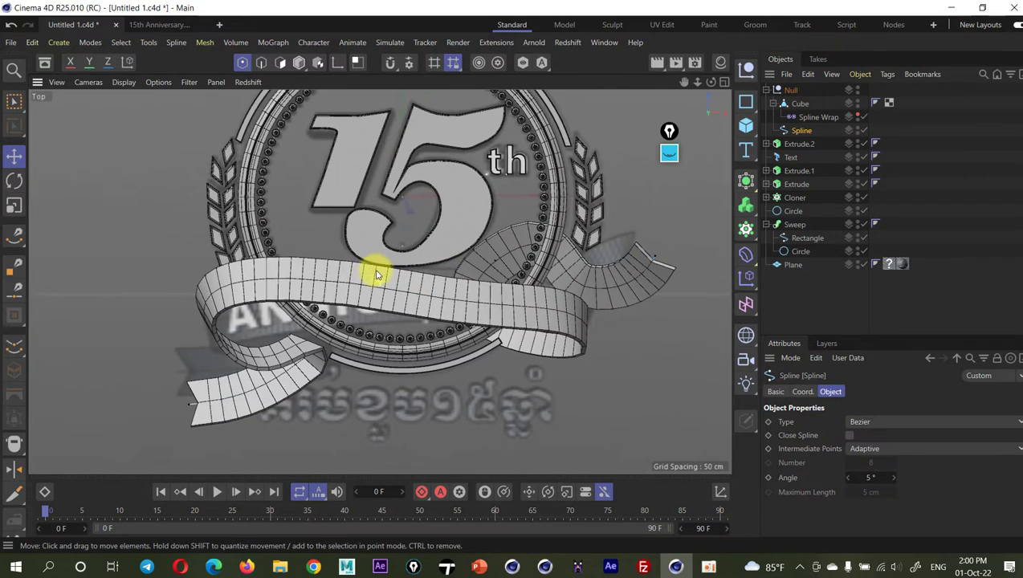
Hide the ribbon's Null group, switch to the Perspective camera, and add a Text Spline.
{"action": "left_click", "coordinate": [857, 90]}
{"action": "left_click_drag", "start_coordinate": [680, 182], "coordinate": [452, 307], "text": "alt"}
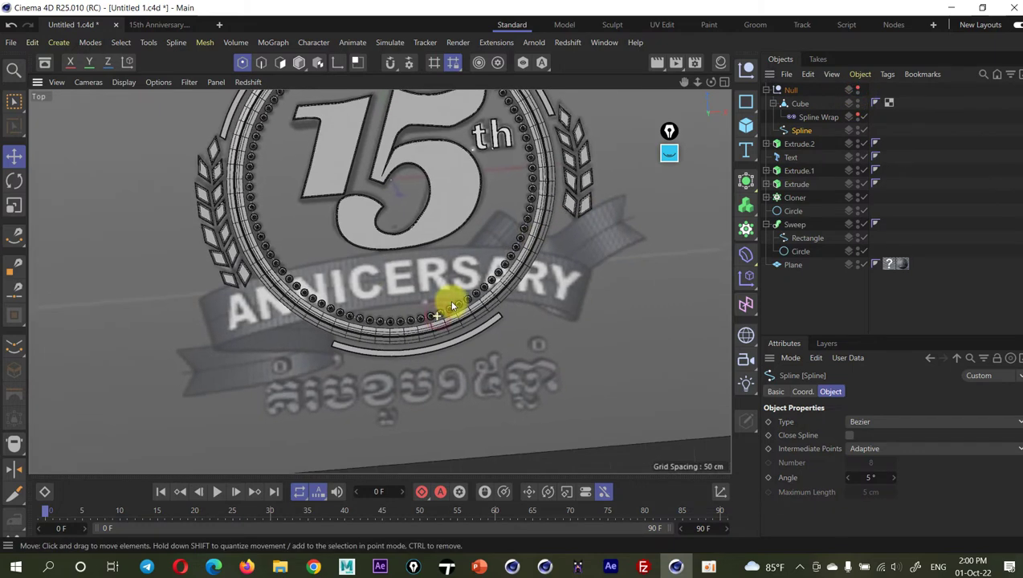
{"action": "left_click", "coordinate": [89, 82]}
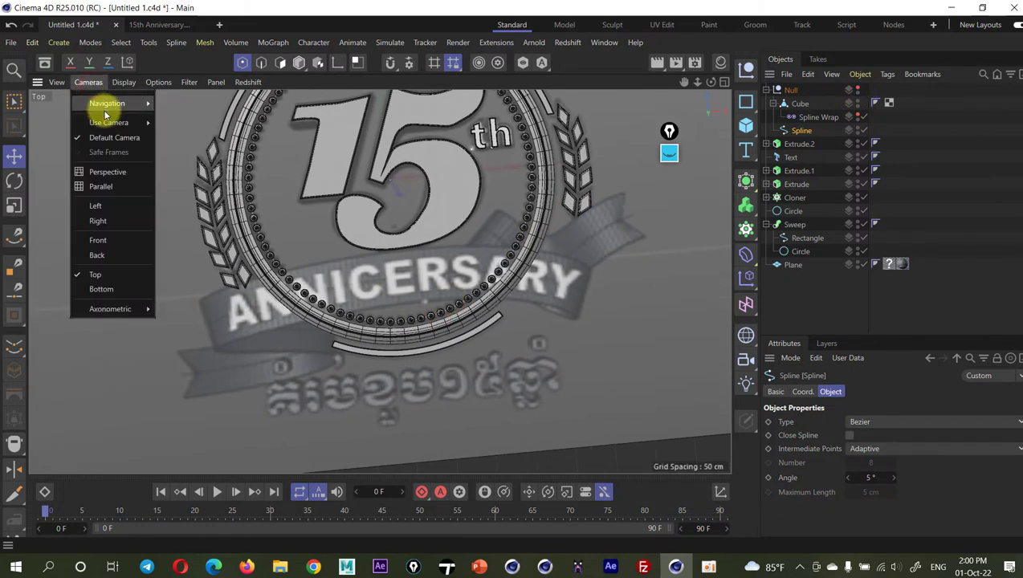
{"action": "left_click", "coordinate": [98, 240]}
{"action": "left_click", "coordinate": [88, 81]}
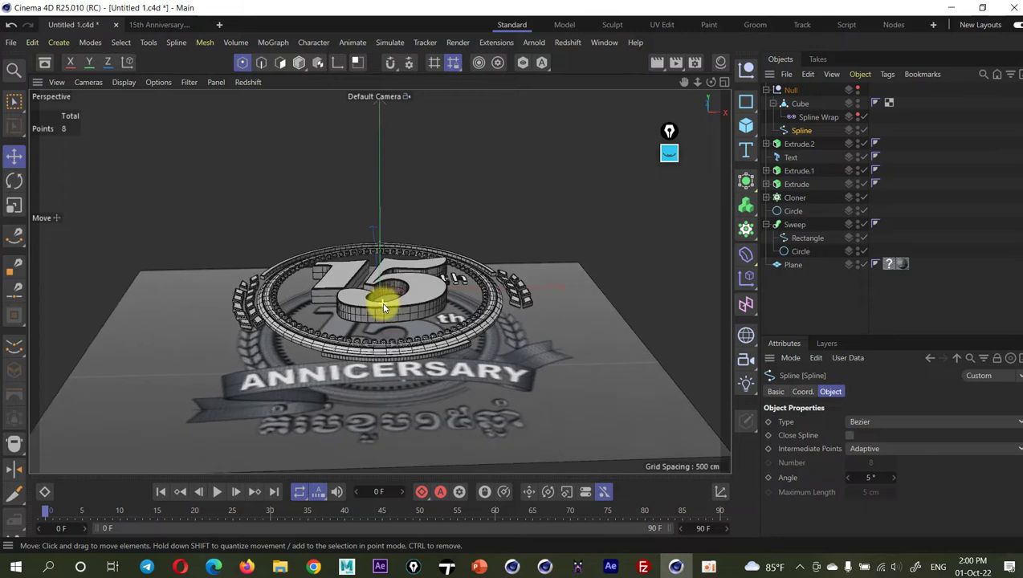
{"action": "scroll", "coordinate": [384, 307], "scroll_direction": "up", "scroll_amount": 2}
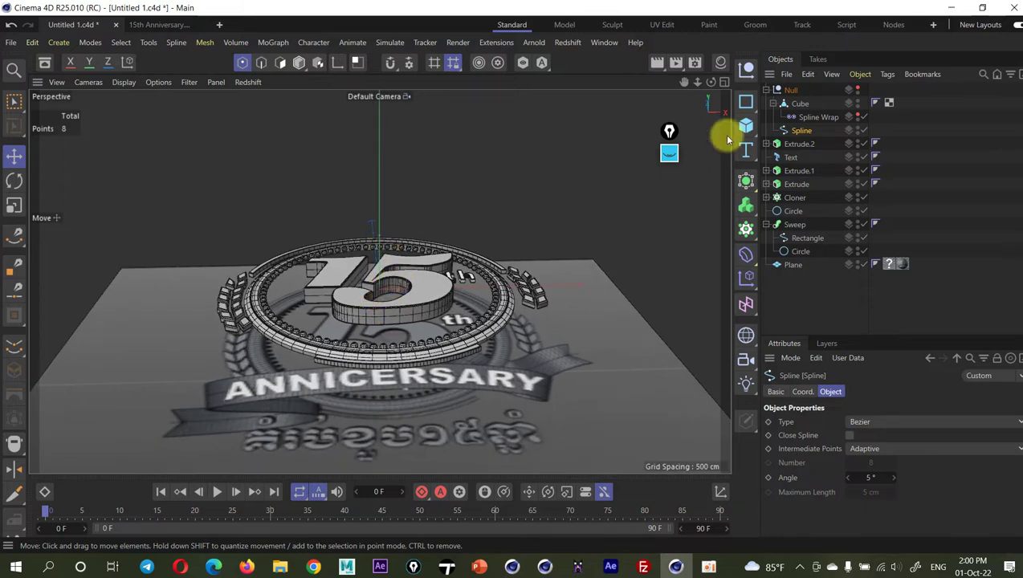
{"action": "left_click", "coordinate": [59, 41]}
{"action": "mouse_move", "coordinate": [89, 42]}
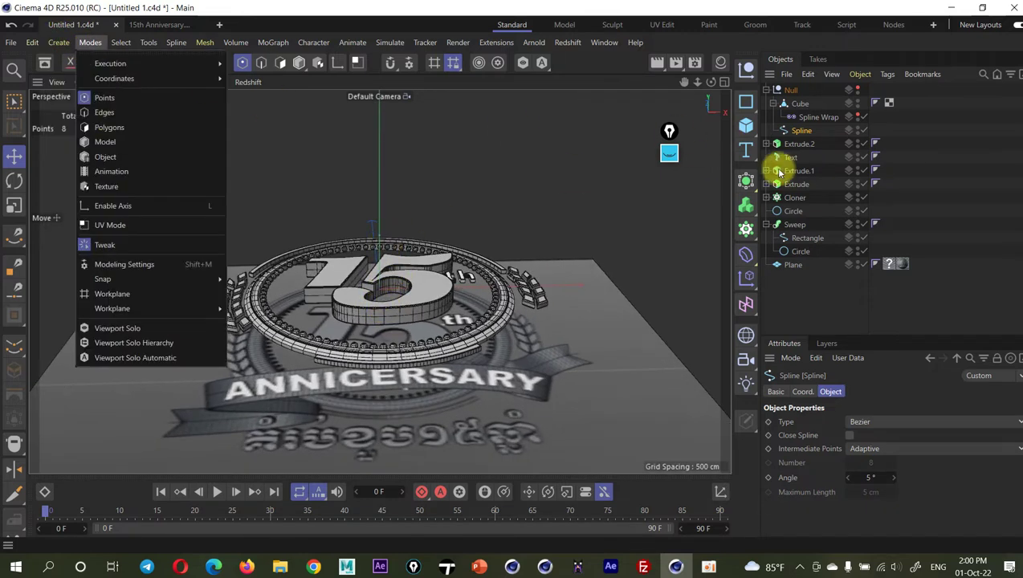
{"action": "left_click_drag", "start_coordinate": [745, 151], "coordinate": [790, 195]}
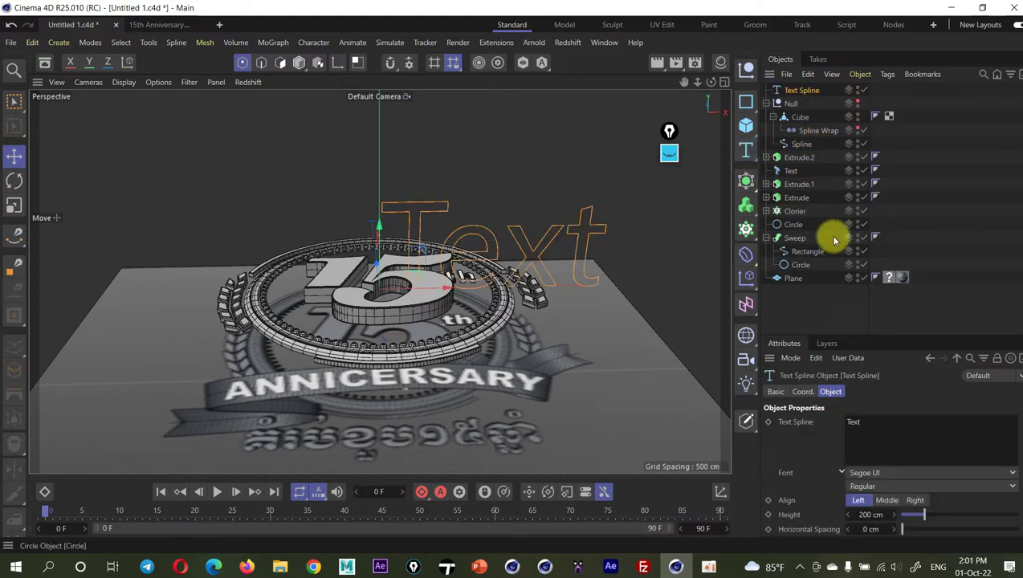
Undo the Text Spline and create an extruded Text object reading 'ANNICERSARY'.
{"action": "key", "text": "ctrl+z"}
{"action": "left_click_drag", "start_coordinate": [749, 158], "coordinate": [793, 175]}
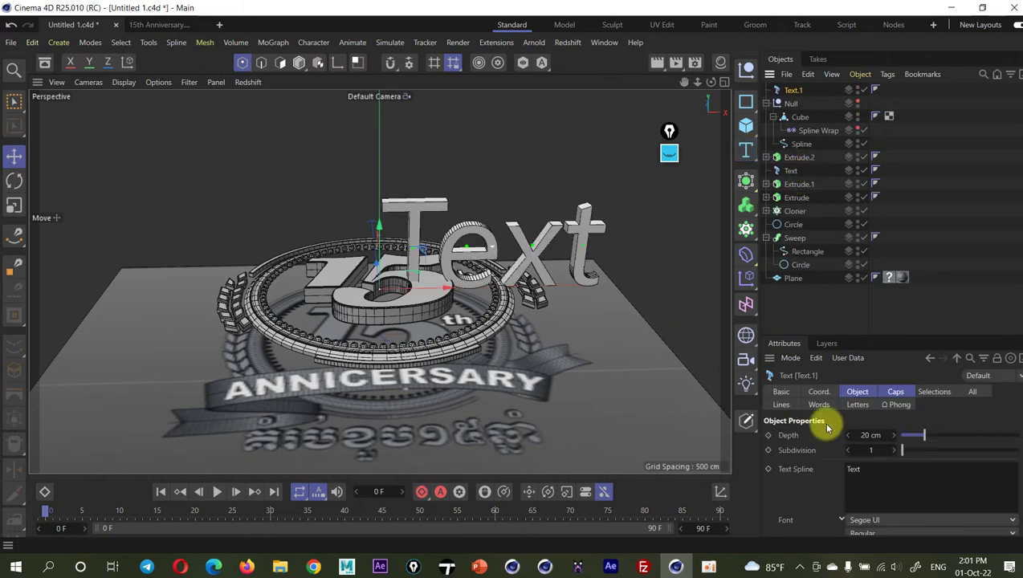
{"action": "left_click_drag", "start_coordinate": [875, 472], "coordinate": [782, 475]}
{"action": "type", "text": "ANNICERSARY"}
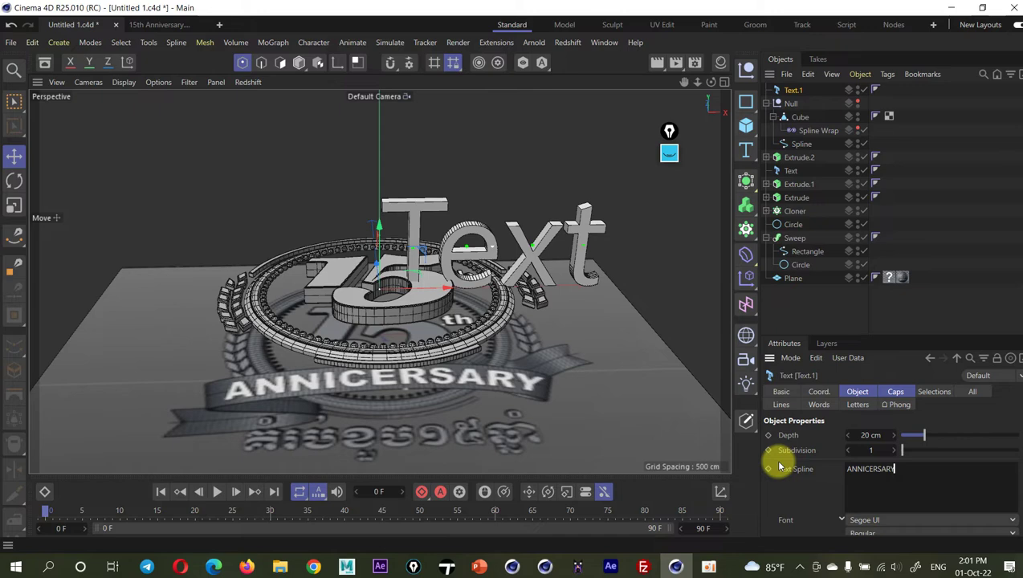
{"action": "left_click", "coordinate": [377, 295]}
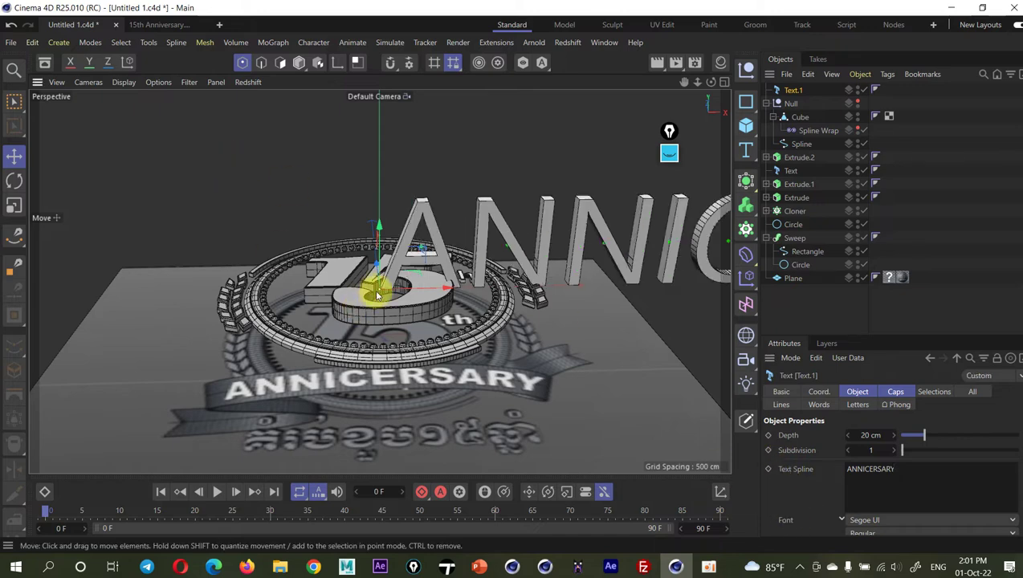
{"action": "scroll", "coordinate": [378, 295], "scroll_direction": "down", "scroll_amount": 2}
{"action": "scroll", "coordinate": [375, 289], "scroll_direction": "down", "scroll_amount": 1}
{"action": "scroll", "coordinate": [375, 282], "scroll_direction": "down", "scroll_amount": 1}
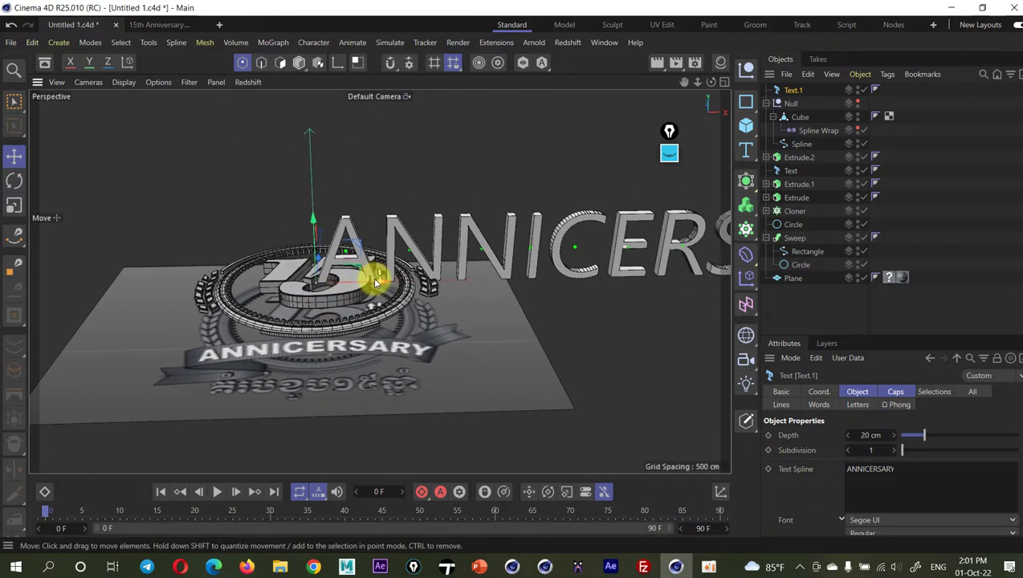
{"action": "left_click_drag", "start_coordinate": [375, 283], "coordinate": [343, 285], "text": "alt"}
{"action": "mouse_move", "coordinate": [506, 267]}
{"action": "left_mouse_down", "text": "alt"}
{"action": "mouse_move", "coordinate": [365, 279]}
{"action": "mouse_move", "coordinate": [497, 276]}
{"action": "left_mouse_up", "text": "alt"}
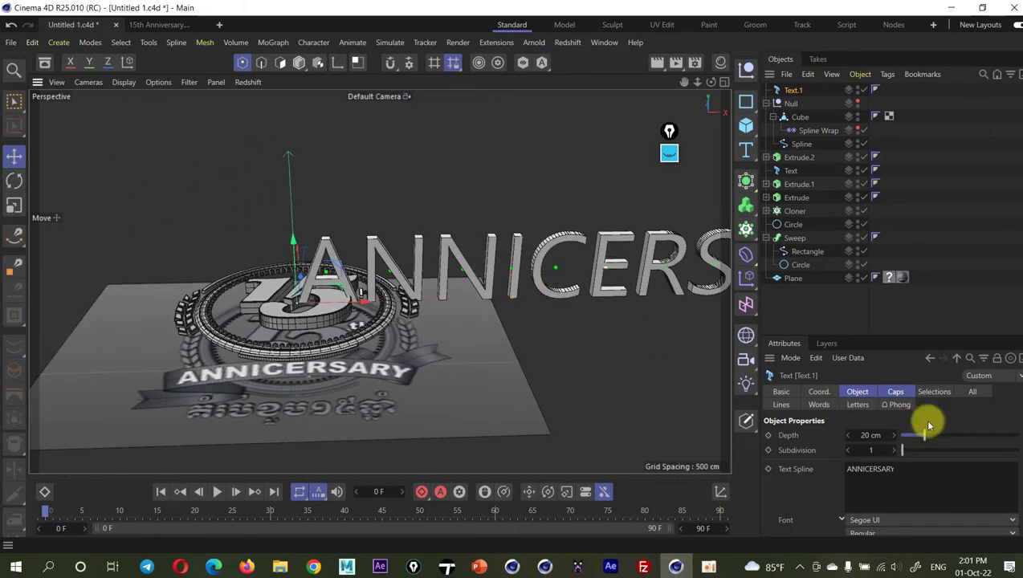
Frame the text in the top view and set its Align option to Middle.
{"action": "middle_click", "coordinate": [548, 313]}
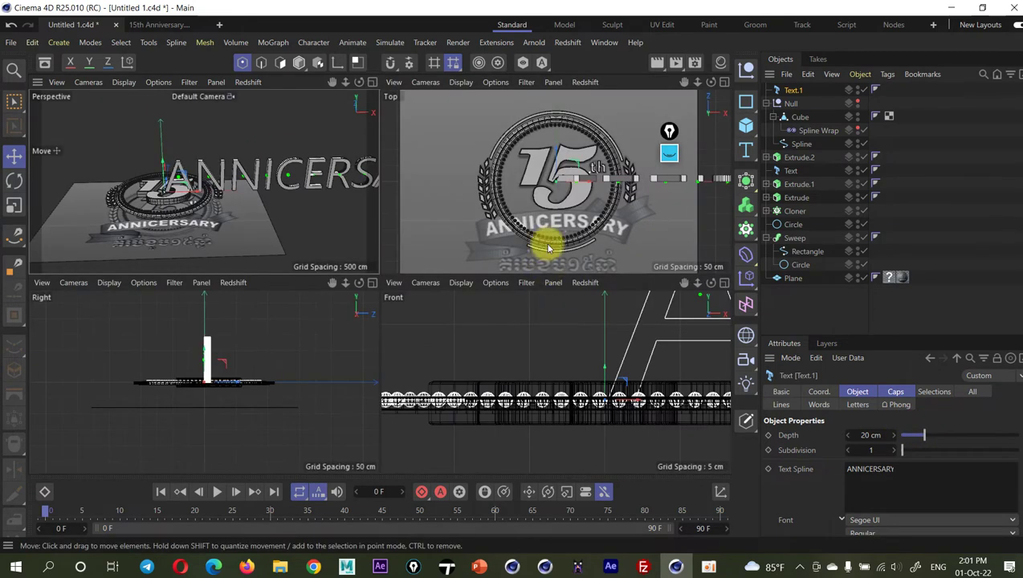
{"action": "middle_click", "coordinate": [547, 244]}
{"action": "scroll", "coordinate": [486, 245], "scroll_direction": "down", "scroll_amount": 1}
{"action": "scroll", "coordinate": [486, 245], "scroll_direction": "up", "scroll_amount": 2}
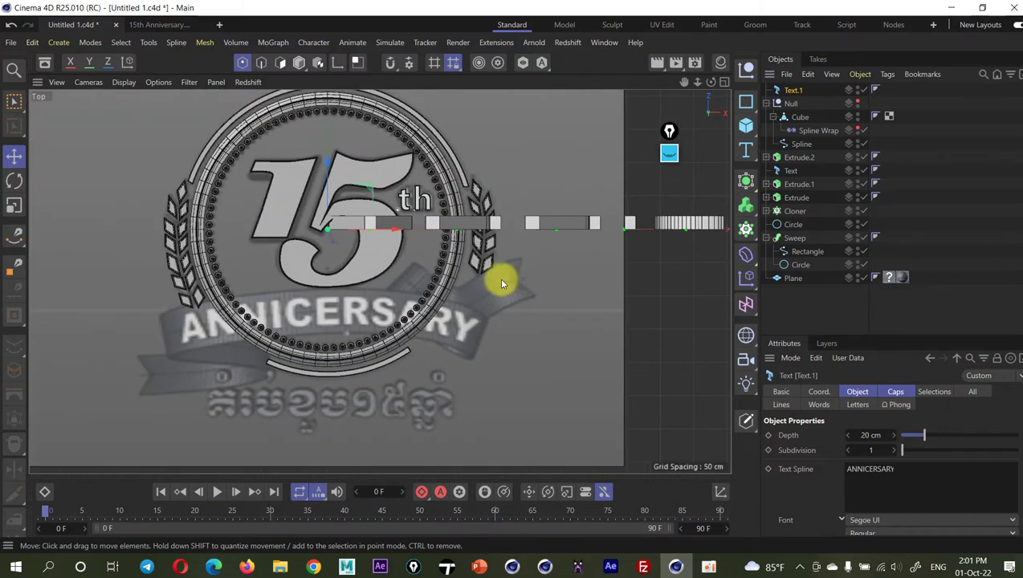
{"action": "scroll", "coordinate": [1010, 448], "scroll_direction": "down", "scroll_amount": 2}
{"action": "scroll", "coordinate": [1013, 451], "scroll_direction": "down", "scroll_amount": 1}
{"action": "scroll", "coordinate": [1016, 456], "scroll_direction": "down", "scroll_amount": 1}
{"action": "scroll", "coordinate": [1018, 461], "scroll_direction": "down", "scroll_amount": 1}
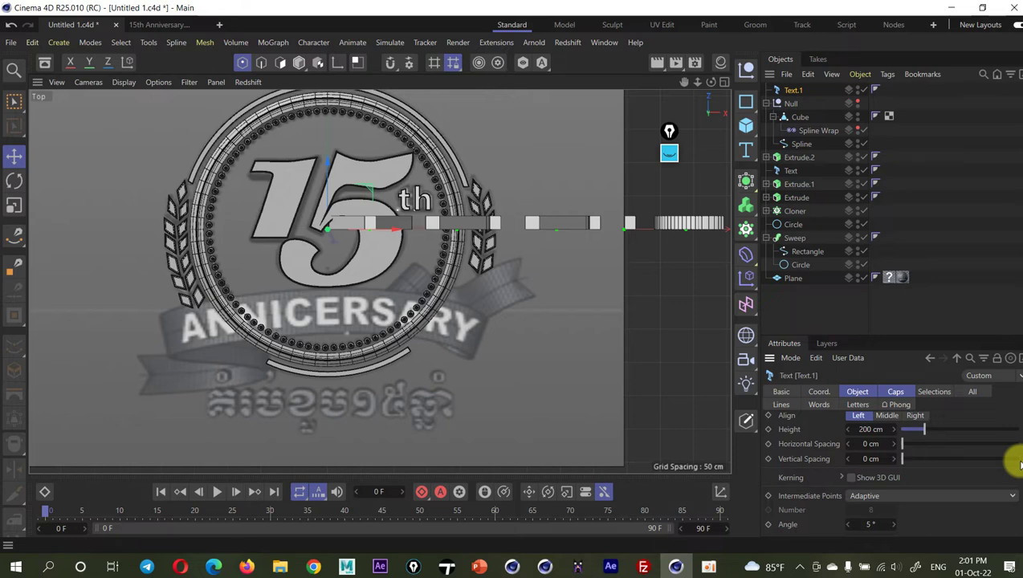
{"action": "double_click", "coordinate": [897, 7]}
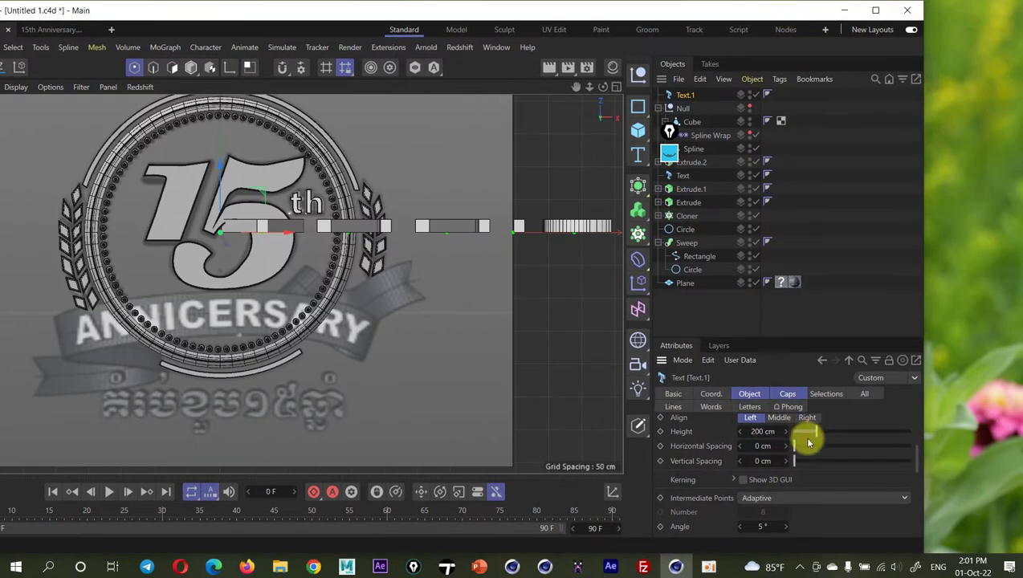
{"action": "scroll", "coordinate": [812, 479], "scroll_direction": "up", "scroll_amount": 4}
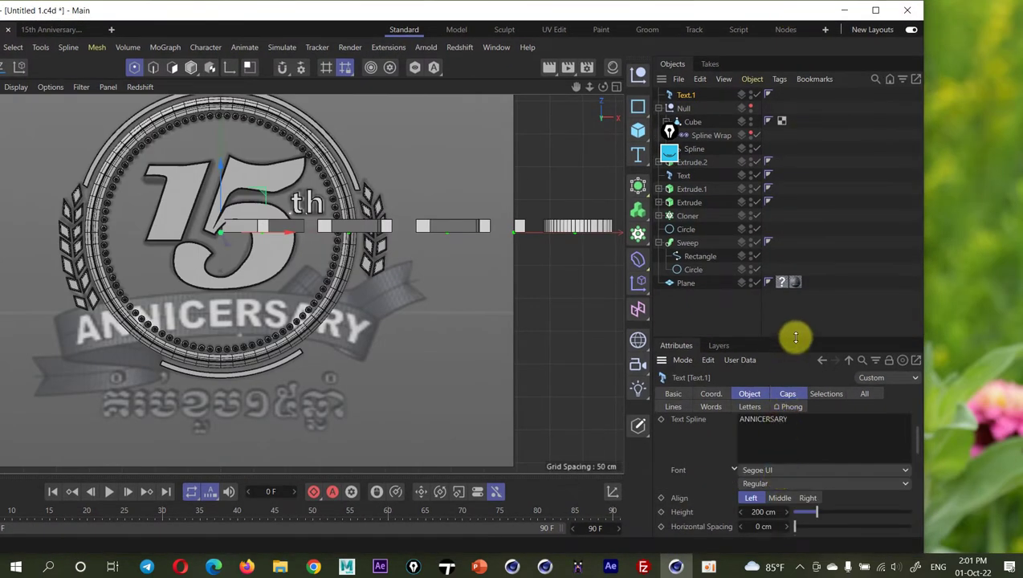
{"action": "left_click_drag", "start_coordinate": [794, 337], "coordinate": [777, 179]}
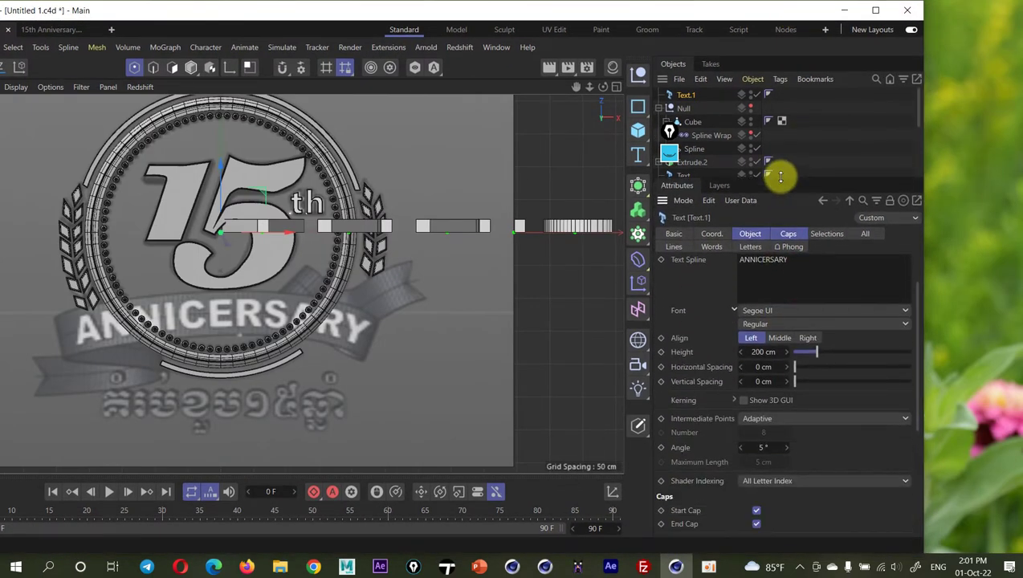
{"action": "left_click", "coordinate": [780, 337]}
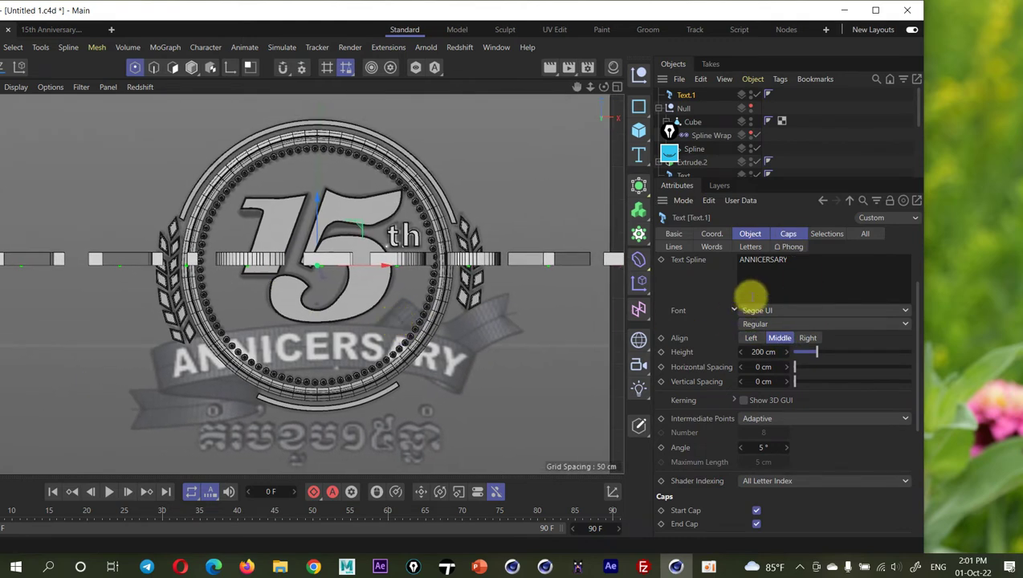
Set the Text object's R.P rotation to -90° in the Coord. tab.
{"action": "left_click", "coordinate": [711, 234]}
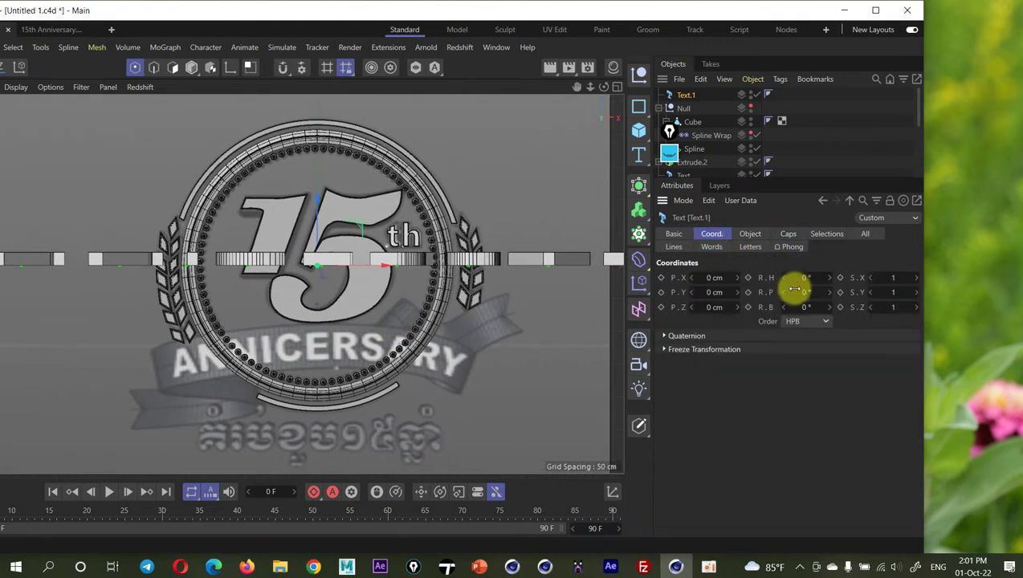
{"action": "left_click_drag", "start_coordinate": [794, 289], "coordinate": [826, 295]}
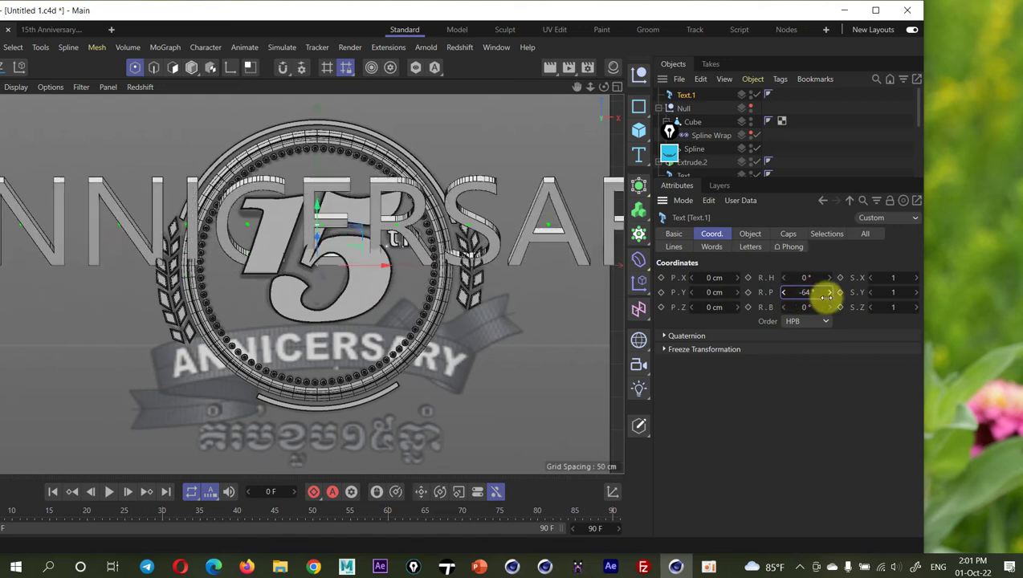
{"action": "type", "text": "-90"}
{"action": "key", "text": "Return"}
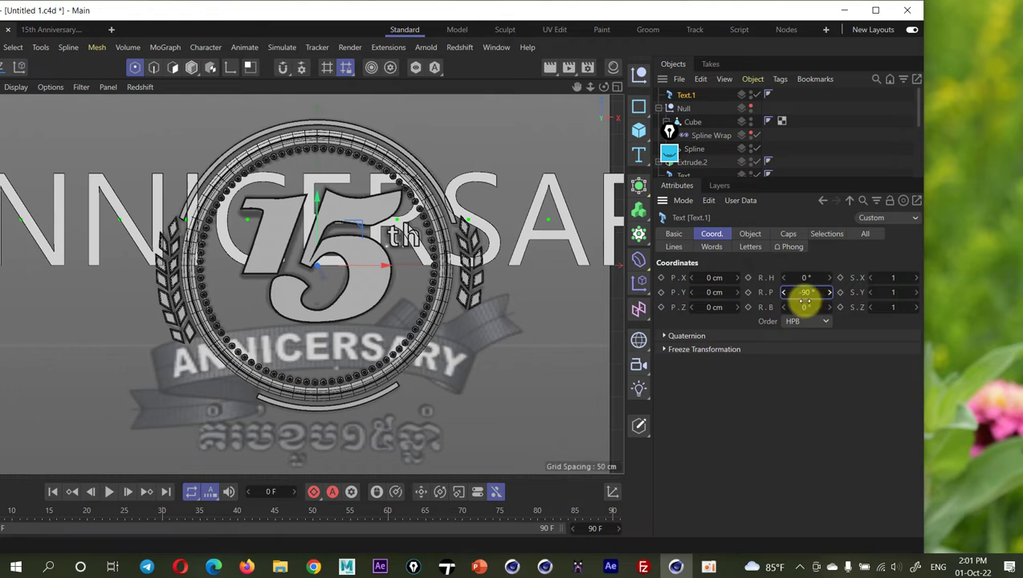
Sketch notes over the screen, then return to the four-view layout.
{"action": "left_click", "coordinate": [669, 131]}
{"action": "left_click", "coordinate": [665, 269]}
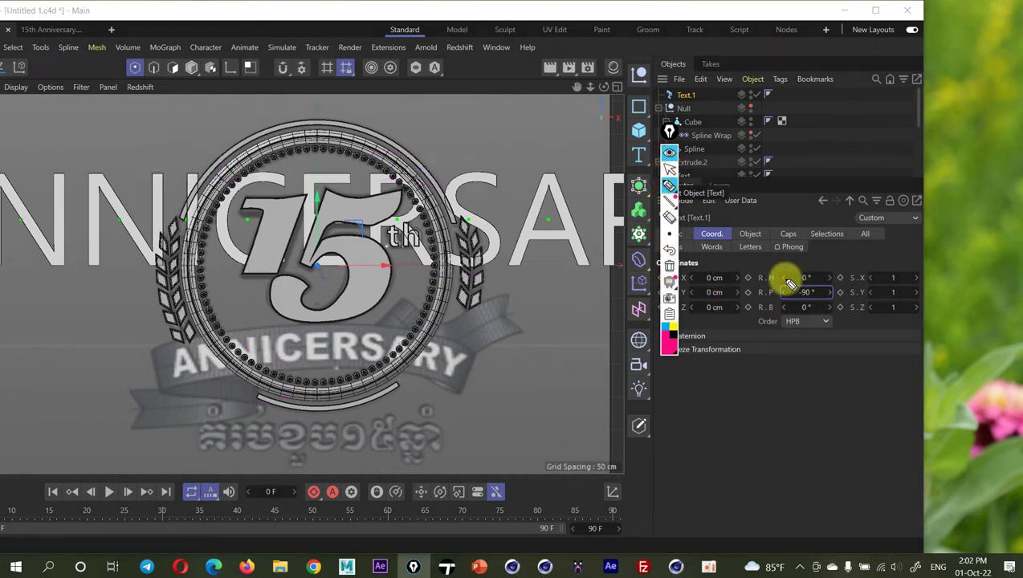
{"action": "left_click_drag", "start_coordinate": [668, 131], "coordinate": [598, 120]}
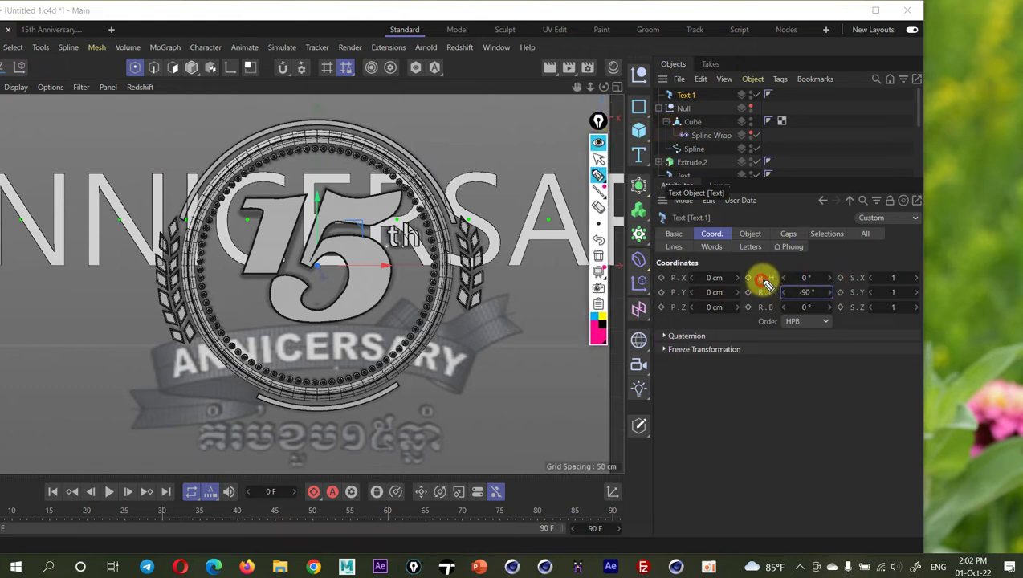
{"action": "left_click_drag", "start_coordinate": [762, 280], "coordinate": [779, 280]}
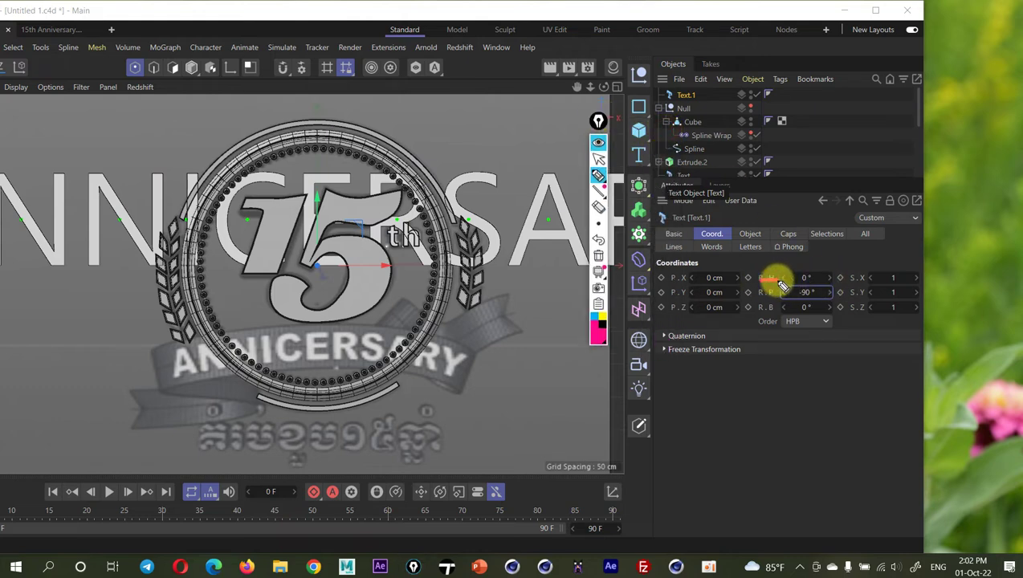
{"action": "mouse_move", "coordinate": [853, 280]}
{"action": "left_mouse_down"}
{"action": "mouse_move", "coordinate": [867, 280]}
{"action": "mouse_move", "coordinate": [867, 301]}
{"action": "mouse_move", "coordinate": [893, 318]}
{"action": "left_mouse_up"}
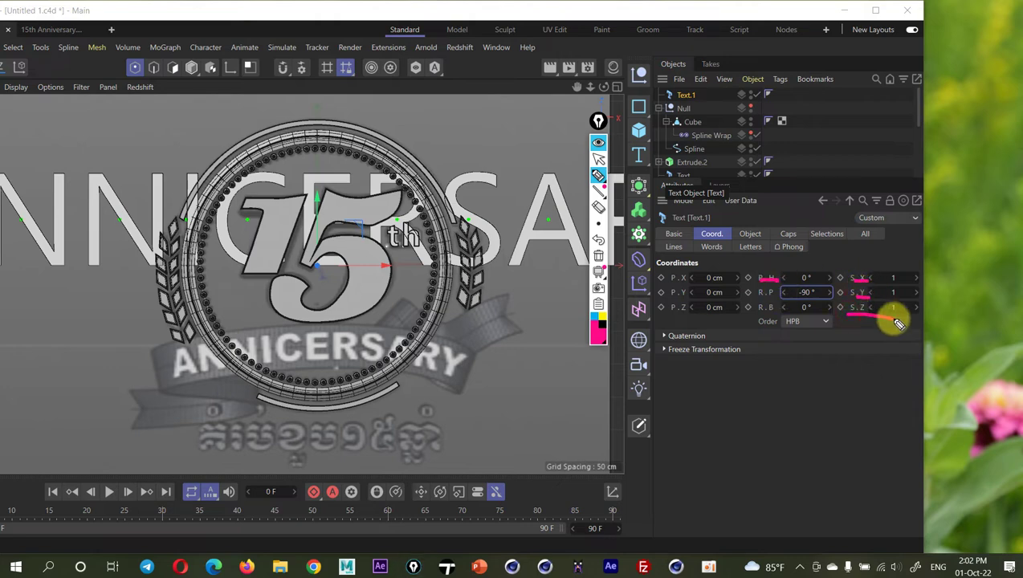
{"action": "left_click", "coordinate": [598, 142]}
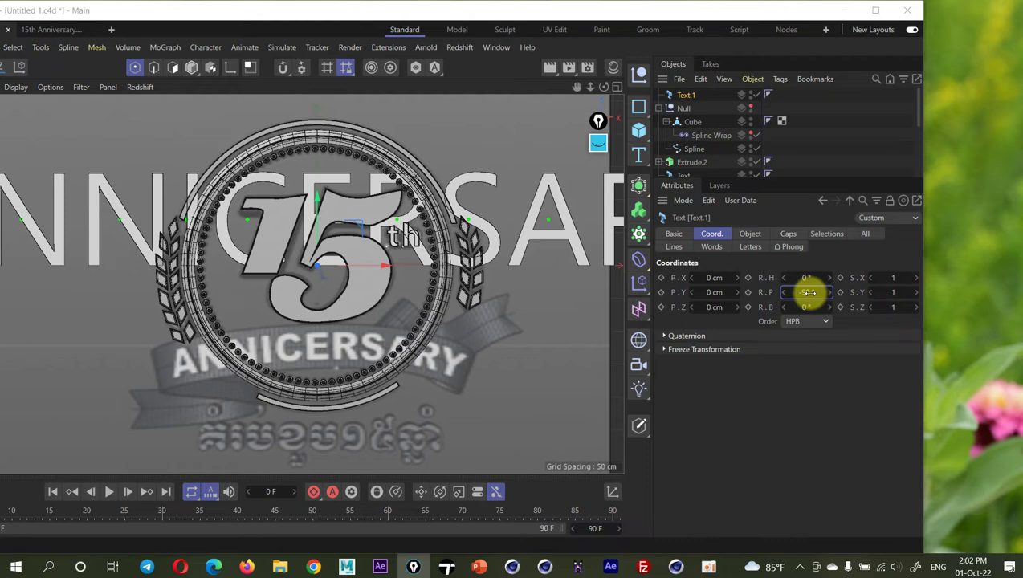
{"action": "middle_click", "coordinate": [409, 234]}
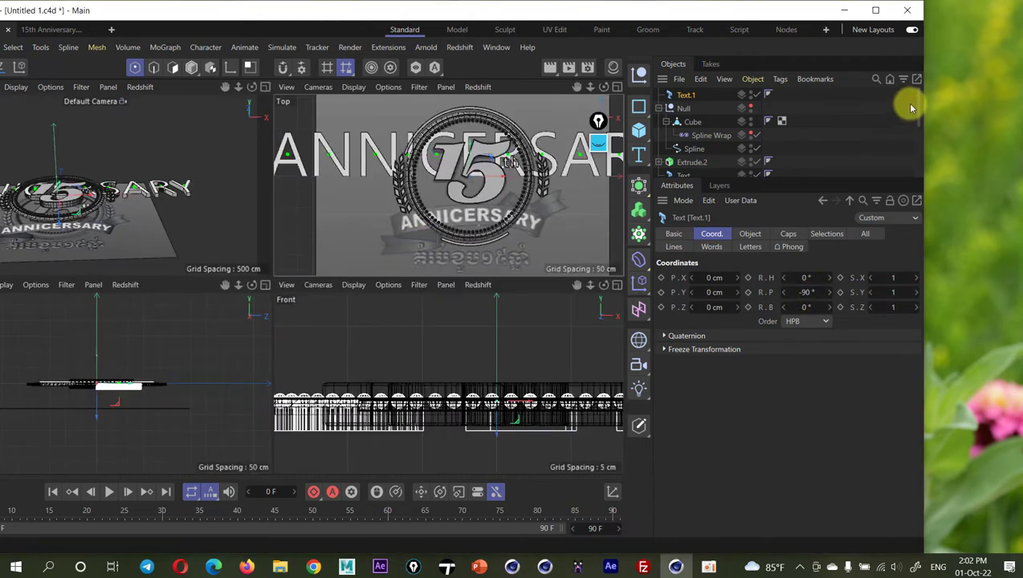
Reduce the text's extrusion depth to 10 cm and its height to 93 cm.
{"action": "left_click", "coordinate": [875, 11]}
{"action": "middle_click", "coordinate": [345, 201]}
{"action": "mouse_move", "coordinate": [319, 201]}
{"action": "left_mouse_down", "text": "alt"}
{"action": "mouse_move", "coordinate": [394, 273]}
{"action": "mouse_move", "coordinate": [459, 305]}
{"action": "mouse_move", "coordinate": [417, 267]}
{"action": "mouse_move", "coordinate": [441, 278]}
{"action": "mouse_move", "coordinate": [366, 292]}
{"action": "mouse_move", "coordinate": [732, 307]}
{"action": "left_mouse_up", "text": "alt"}
{"action": "left_click", "coordinate": [856, 230]}
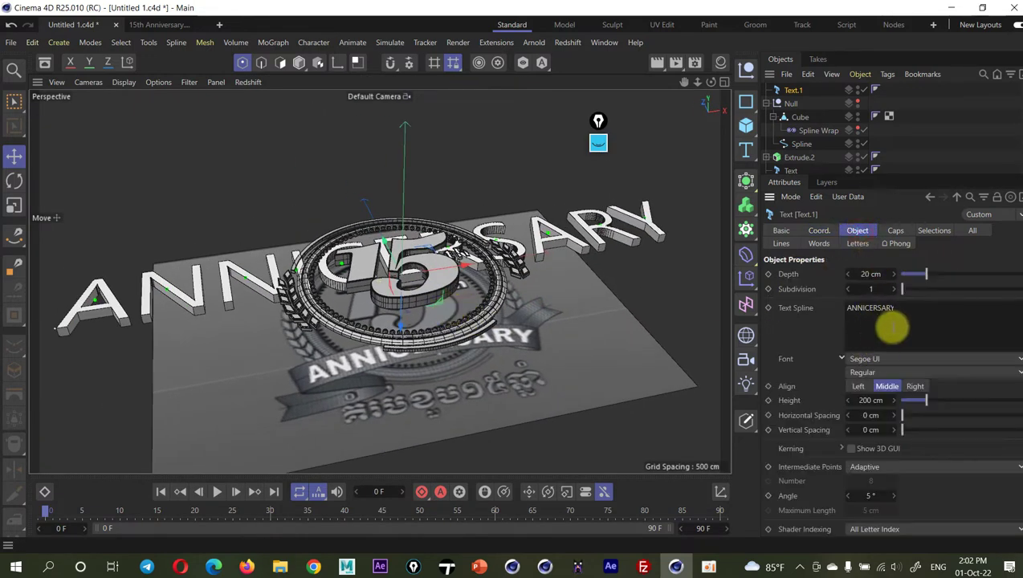
{"action": "mouse_move", "coordinate": [925, 273]}
{"action": "left_mouse_down"}
{"action": "mouse_move", "coordinate": [912, 274]}
{"action": "mouse_move", "coordinate": [920, 356]}
{"action": "left_mouse_up"}
{"action": "left_click_drag", "start_coordinate": [929, 407], "coordinate": [909, 403]}
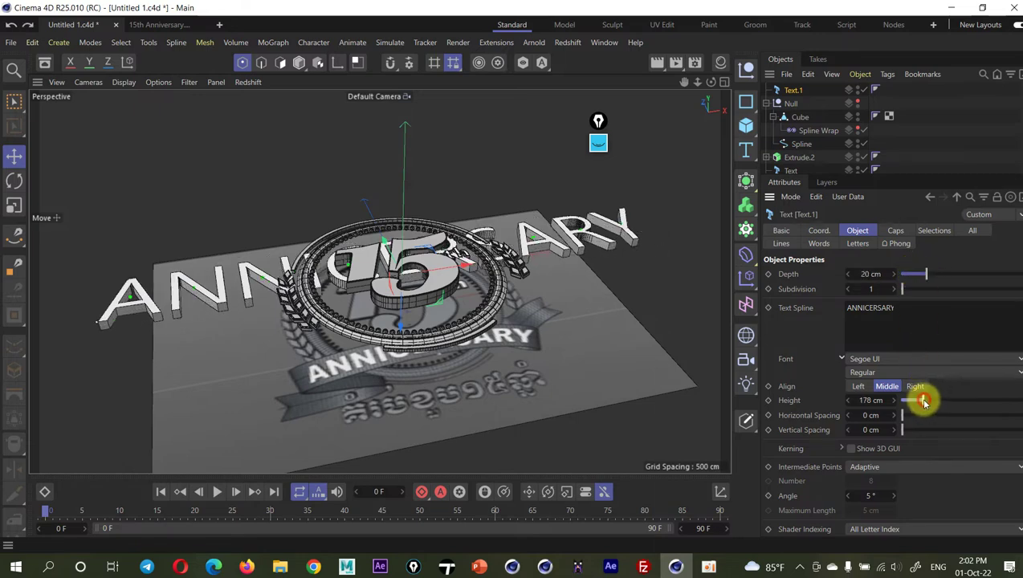
In the top view, move the ANNICERSARY text down over the ribbon.
{"action": "middle_click", "coordinate": [525, 315]}
{"action": "middle_click", "coordinate": [542, 233]}
{"action": "left_click_drag", "start_coordinate": [427, 206], "coordinate": [422, 293]}
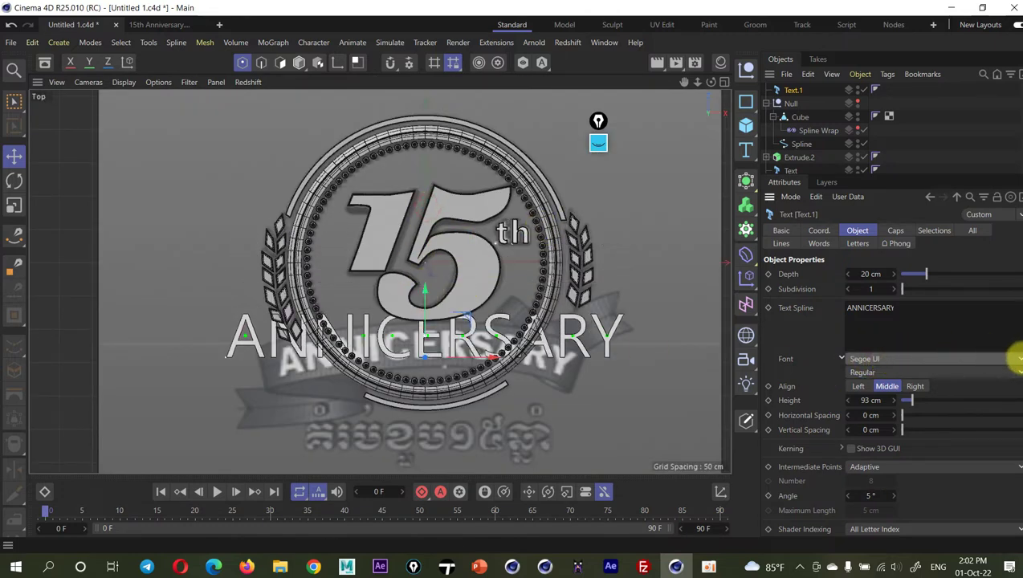
Change the text font to Arial Black and shrink its height to 66 cm.
{"action": "left_click", "coordinate": [1018, 360]}
{"action": "left_click", "coordinate": [1018, 360]}
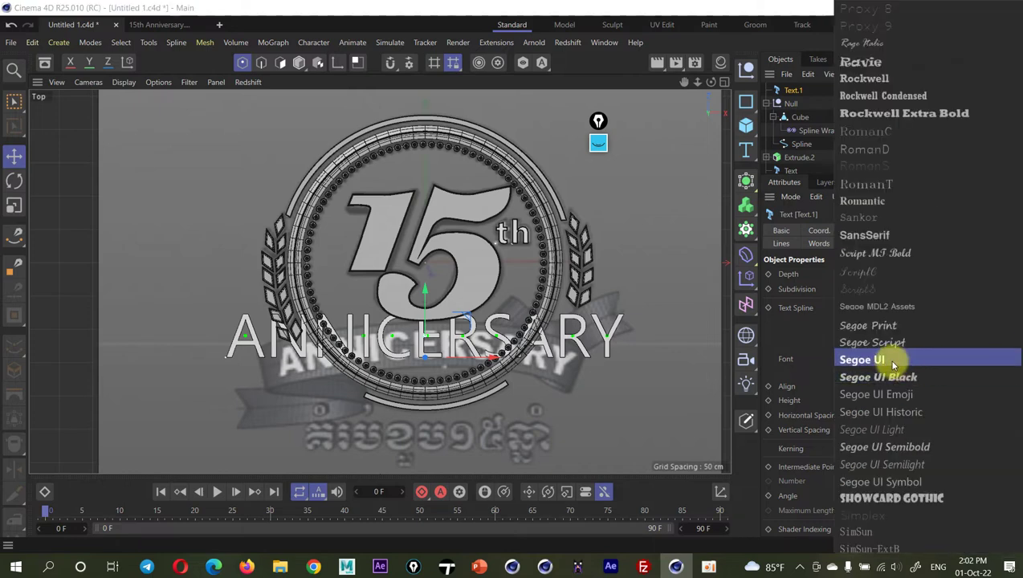
{"action": "scroll", "coordinate": [891, 365], "scroll_direction": "up", "scroll_amount": 5}
{"action": "scroll", "coordinate": [891, 365], "scroll_direction": "up", "scroll_amount": 5}
{"action": "scroll", "coordinate": [891, 365], "scroll_direction": "up", "scroll_amount": 5}
{"action": "scroll", "coordinate": [890, 365], "scroll_direction": "up", "scroll_amount": 5}
{"action": "scroll", "coordinate": [891, 365], "scroll_direction": "up", "scroll_amount": 5}
{"action": "scroll", "coordinate": [891, 365], "scroll_direction": "up", "scroll_amount": 5}
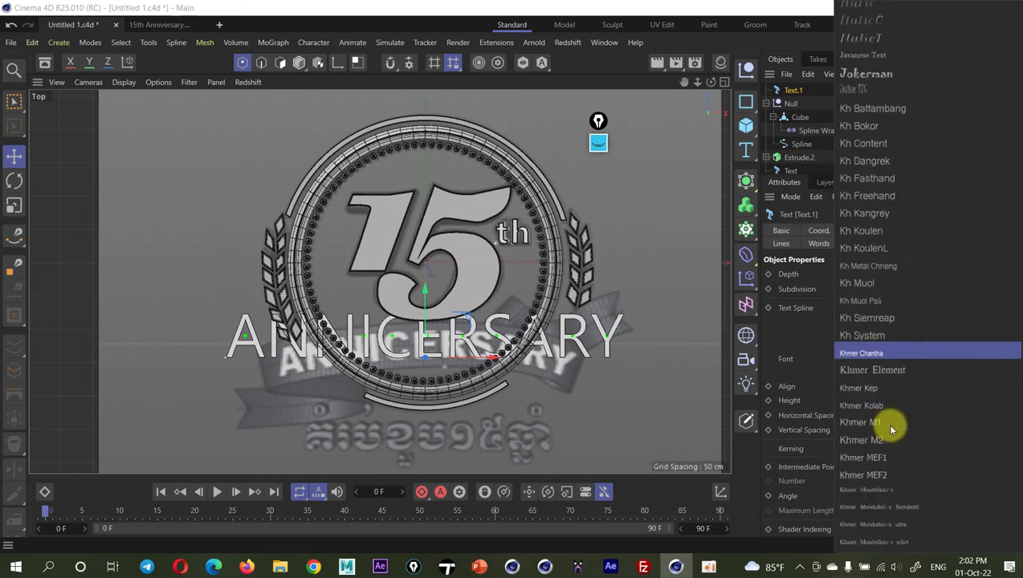
{"action": "scroll", "coordinate": [890, 430], "scroll_direction": "up", "scroll_amount": 5}
{"action": "scroll", "coordinate": [890, 429], "scroll_direction": "up", "scroll_amount": 5}
{"action": "scroll", "coordinate": [891, 429], "scroll_direction": "up", "scroll_amount": 5}
{"action": "scroll", "coordinate": [885, 420], "scroll_direction": "up", "scroll_amount": 5}
{"action": "scroll", "coordinate": [903, 378], "scroll_direction": "up", "scroll_amount": 5}
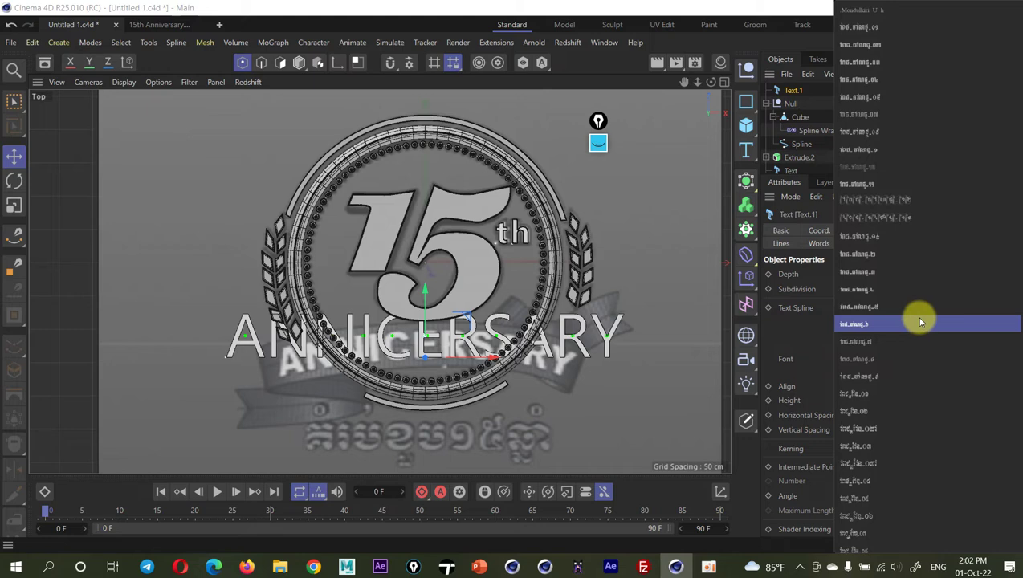
{"action": "scroll", "coordinate": [895, 457], "scroll_direction": "down", "scroll_amount": 5}
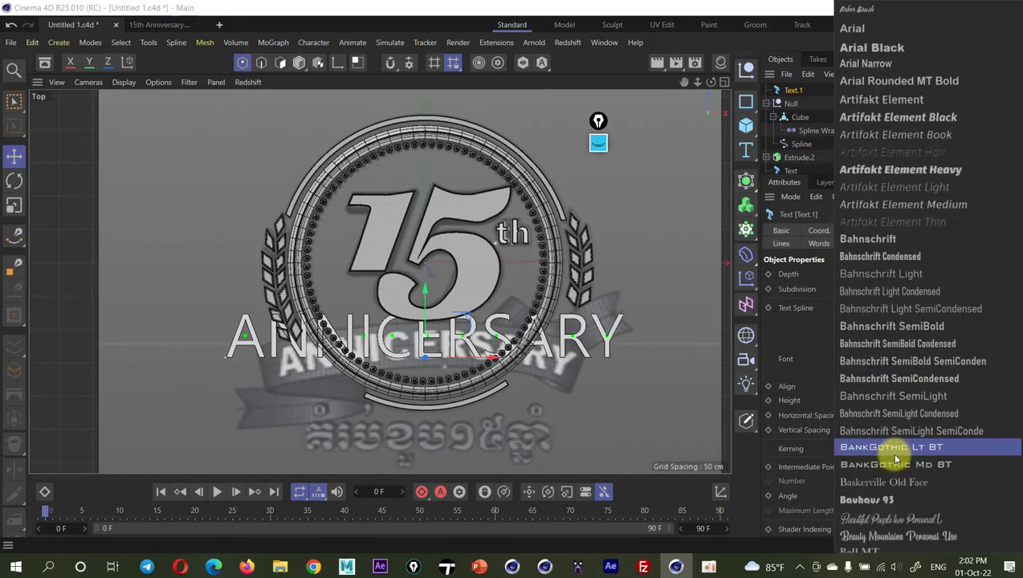
{"action": "left_click", "coordinate": [875, 47]}
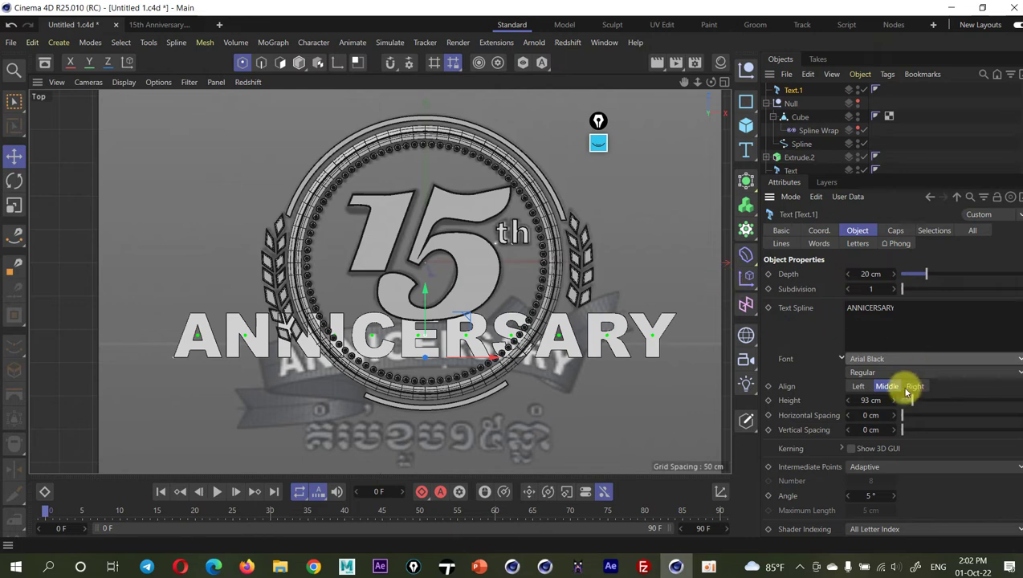
{"action": "left_click_drag", "start_coordinate": [911, 400], "coordinate": [905, 401]}
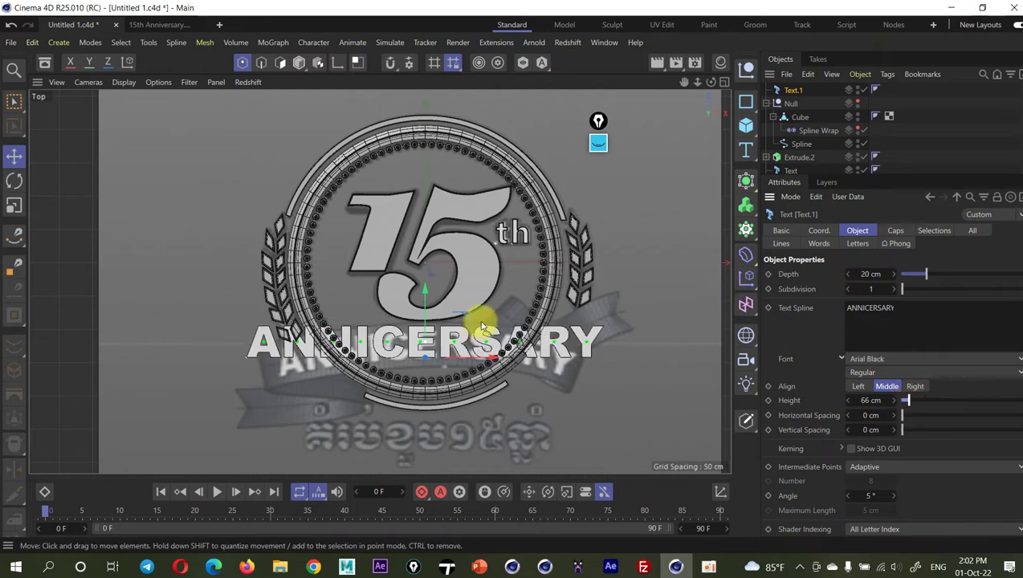
In the perspective view, lift the ANNICERSARY text above the emblem.
{"action": "middle_click", "coordinate": [480, 320]}
{"action": "middle_click", "coordinate": [331, 230]}
{"action": "left_click_drag", "start_coordinate": [502, 304], "coordinate": [523, 305], "text": "alt"}
{"action": "scroll", "coordinate": [452, 338], "scroll_direction": "up", "scroll_amount": 2}
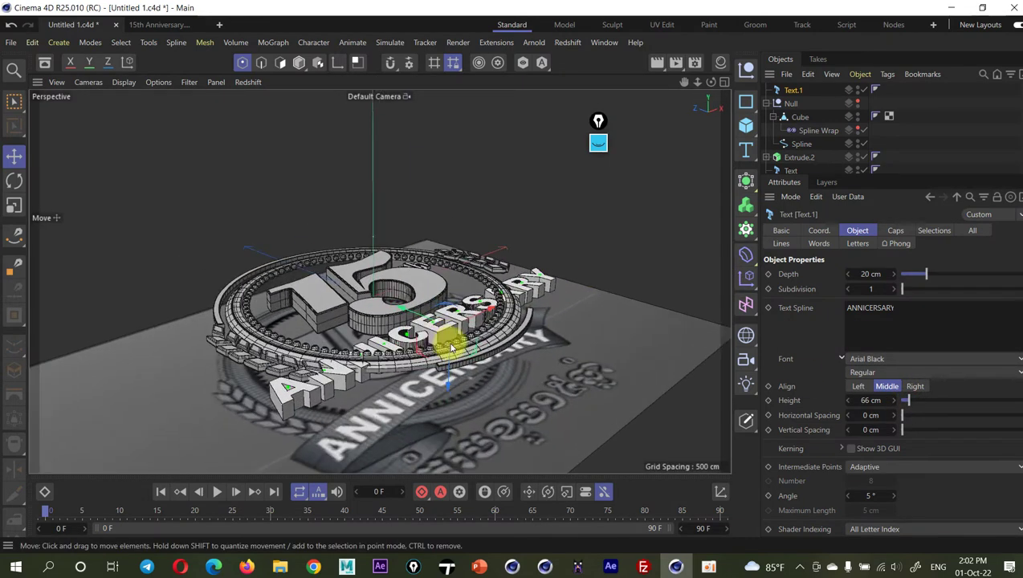
{"action": "scroll", "coordinate": [433, 353], "scroll_direction": "up", "scroll_amount": 2}
{"action": "left_click_drag", "start_coordinate": [455, 376], "coordinate": [457, 258]}
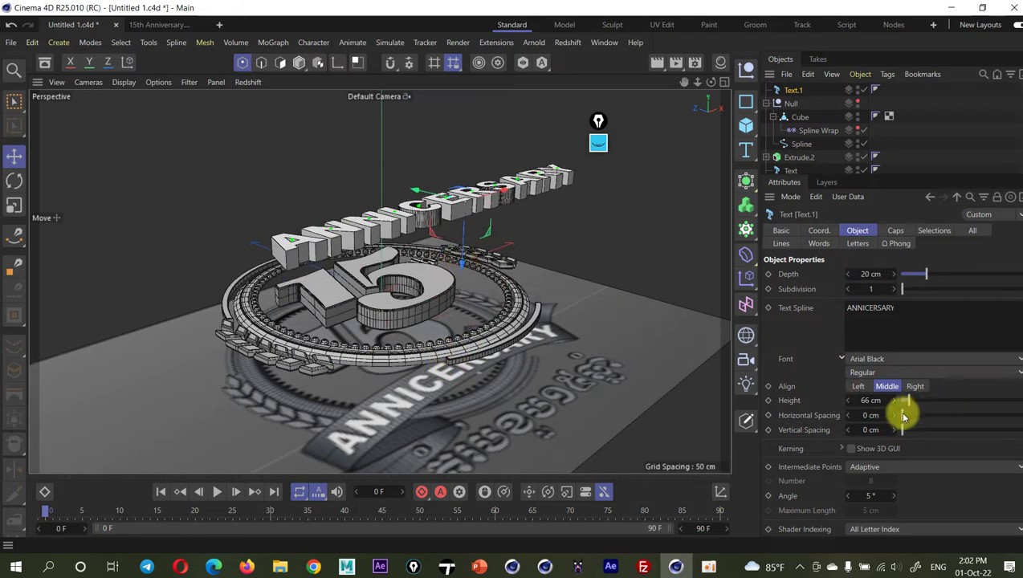
{"action": "left_click", "coordinate": [869, 274]}
{"action": "type", "text": "1"}
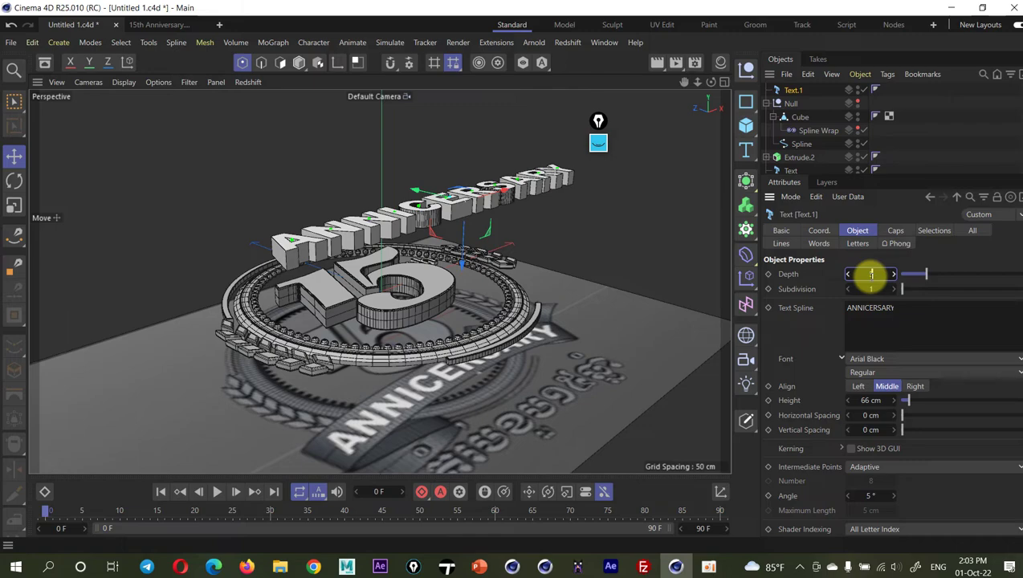
Set the ANNICERSARY letters' extrusion depth to 5 cm.
{"action": "key", "text": "Return"}
{"action": "scroll", "coordinate": [372, 267], "scroll_direction": "up", "scroll_amount": 3}
{"action": "scroll", "coordinate": [417, 298], "scroll_direction": "up", "scroll_amount": 2}
{"action": "scroll", "coordinate": [417, 299], "scroll_direction": "up", "scroll_amount": 2}
{"action": "scroll", "coordinate": [392, 285], "scroll_direction": "up", "scroll_amount": 2}
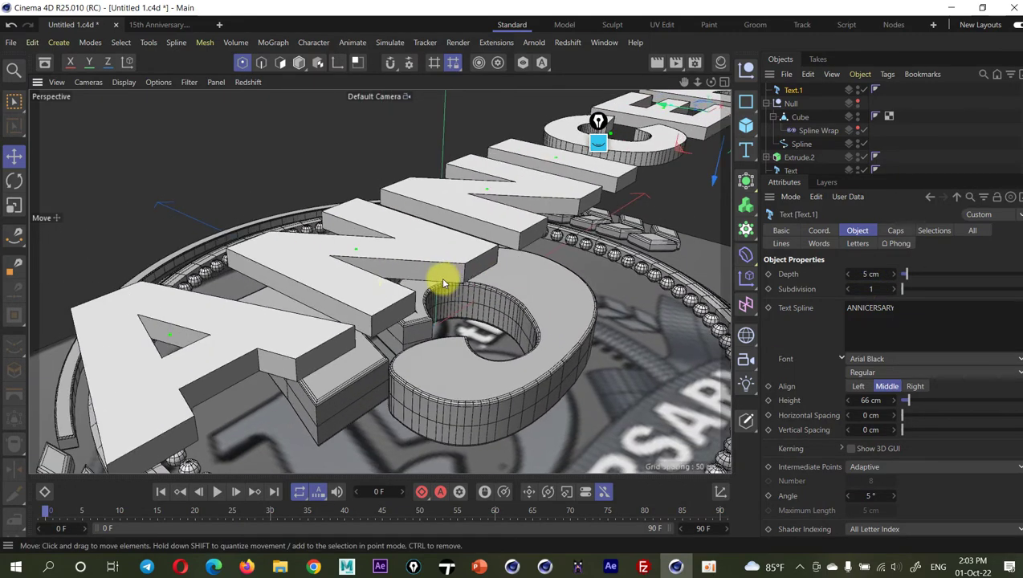
{"action": "scroll", "coordinate": [441, 278], "scroll_direction": "up", "scroll_amount": 1}
Give the letter edges a 0.5 cm bevel size in the Caps settings.
{"action": "left_click", "coordinate": [895, 231]}
{"action": "mouse_move", "coordinate": [896, 348]}
{"action": "left_mouse_down"}
{"action": "mouse_move", "coordinate": [851, 348]}
{"action": "mouse_move", "coordinate": [915, 340]}
{"action": "left_mouse_up"}
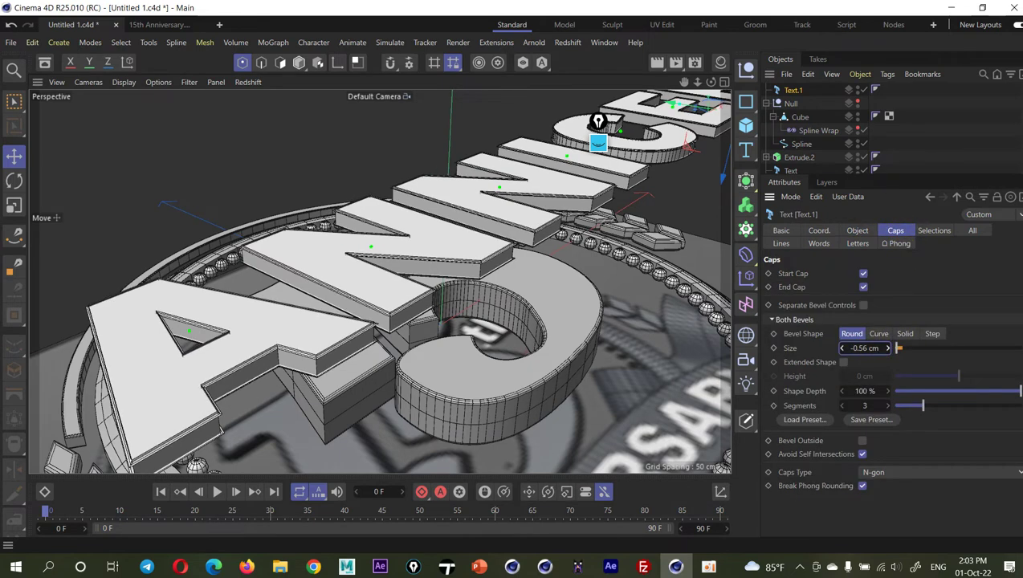
{"action": "scroll", "coordinate": [292, 331], "scroll_direction": "up", "scroll_amount": 3}
{"action": "scroll", "coordinate": [372, 367], "scroll_direction": "up", "scroll_amount": 3}
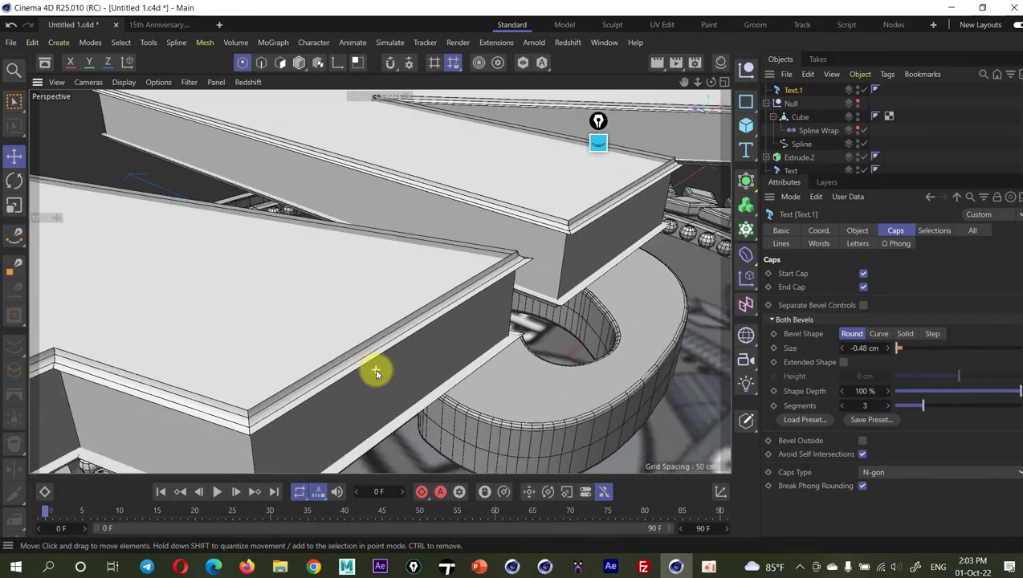
{"action": "scroll", "coordinate": [373, 353], "scroll_direction": "up", "scroll_amount": 2}
{"action": "scroll", "coordinate": [347, 319], "scroll_direction": "up", "scroll_amount": 3}
{"action": "scroll", "coordinate": [348, 319], "scroll_direction": "down", "scroll_amount": 1}
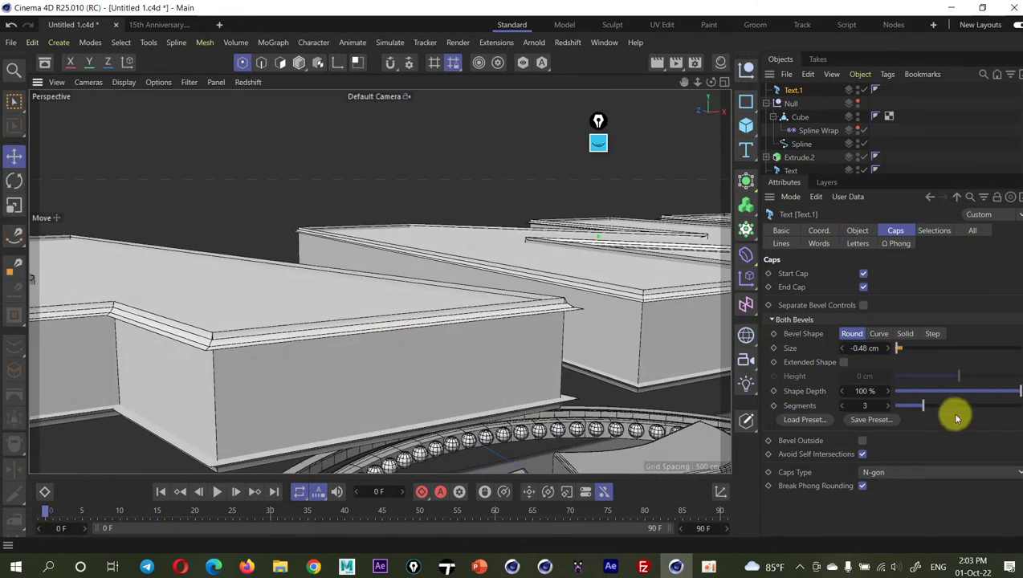
{"action": "left_click_drag", "start_coordinate": [922, 407], "coordinate": [929, 405]}
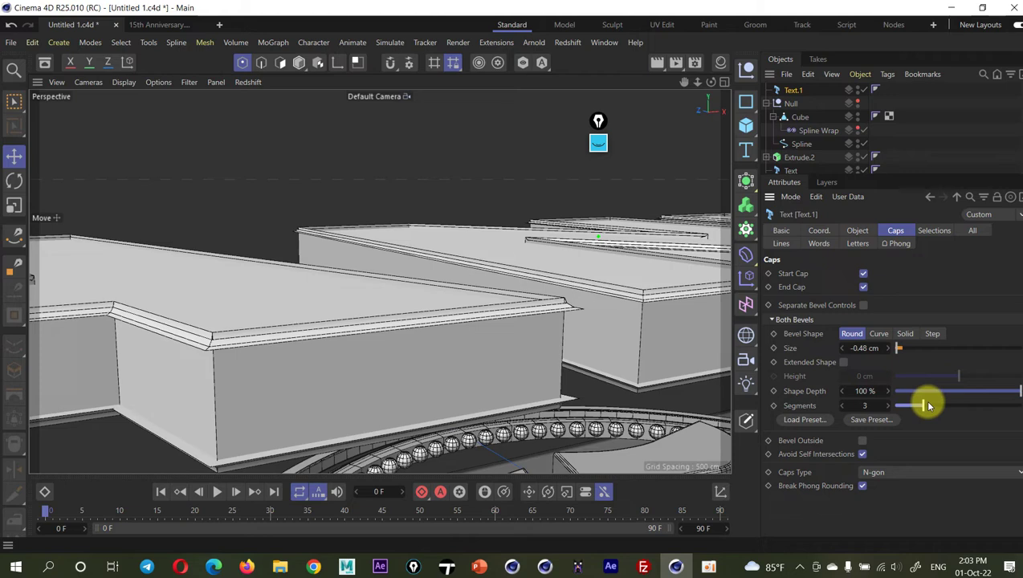
{"action": "double_click", "coordinate": [865, 348]}
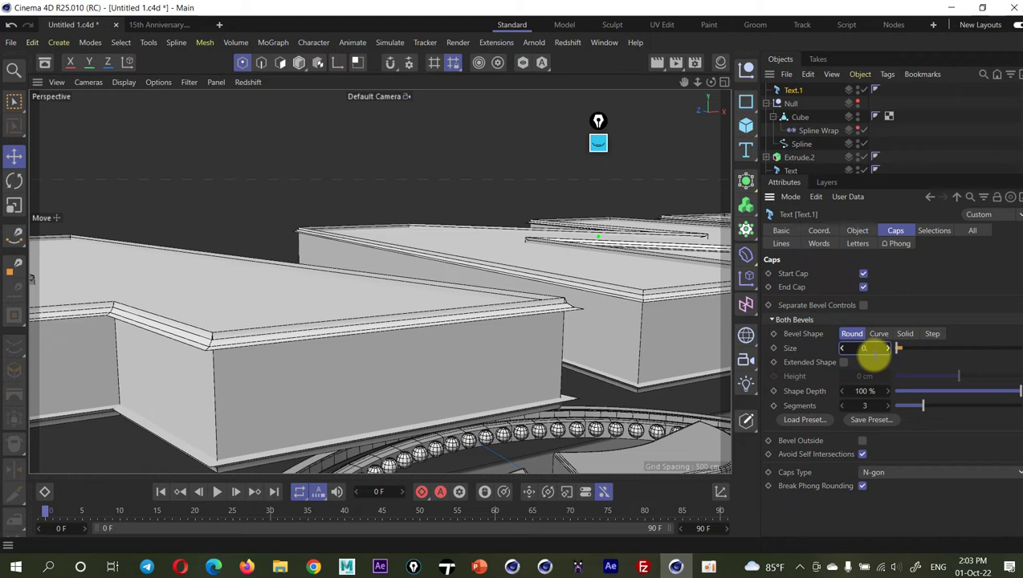
{"action": "type", "text": ".5"}
{"action": "key", "text": "Return"}
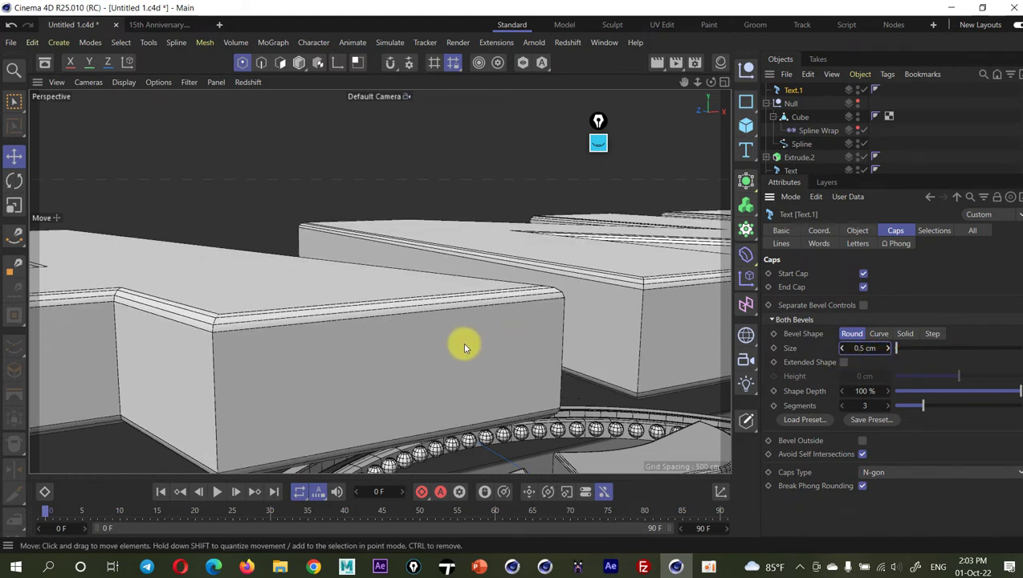
Inspect the bevelled letters from below, keeping both Start and End Cap bevels enabled.
{"action": "left_click_drag", "start_coordinate": [463, 342], "coordinate": [473, 343], "text": "alt"}
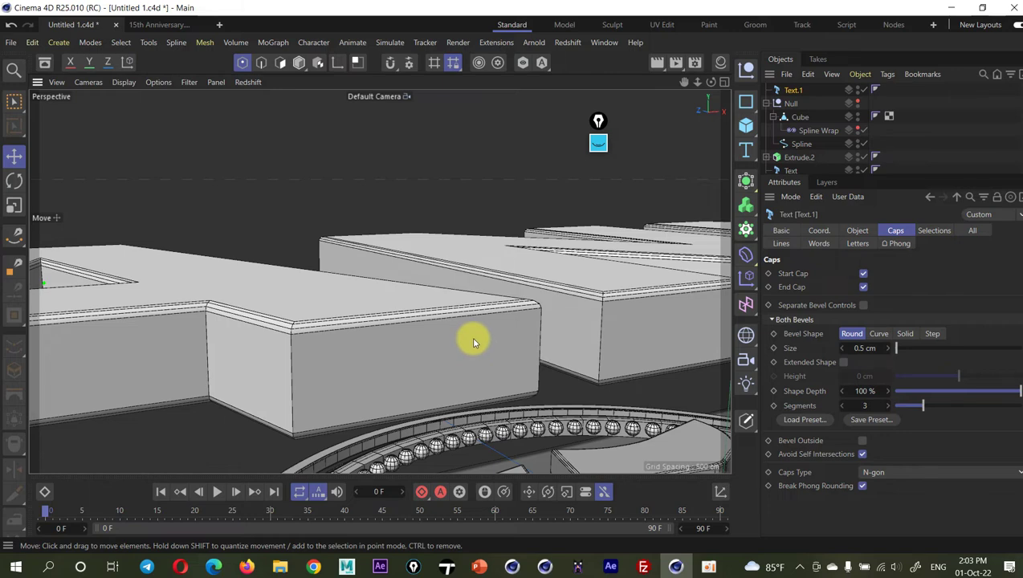
{"action": "left_click", "coordinate": [862, 287]}
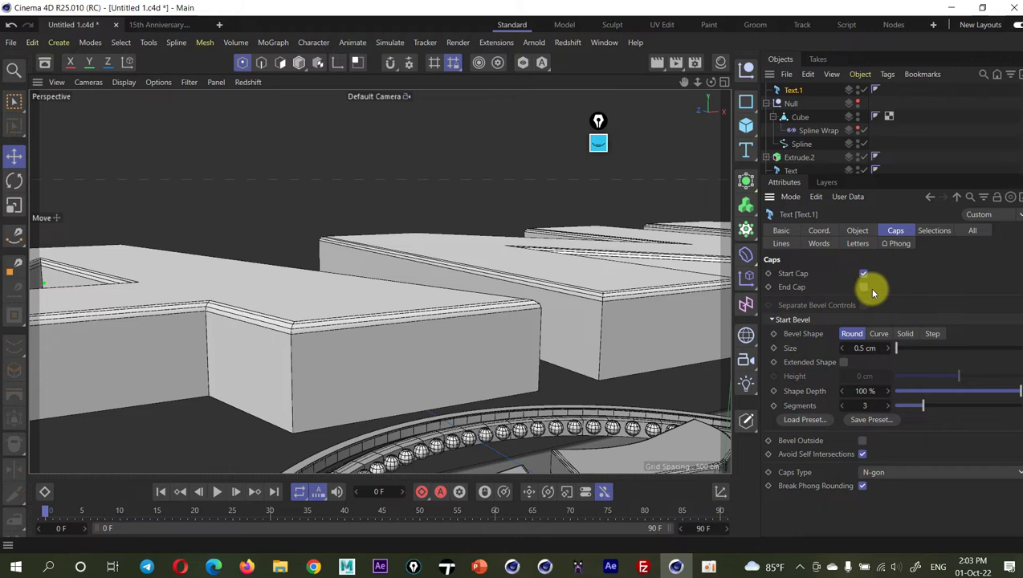
{"action": "left_click", "coordinate": [862, 288]}
{"action": "mouse_move", "coordinate": [529, 368]}
{"action": "left_mouse_down", "text": "alt"}
{"action": "mouse_move", "coordinate": [445, 326]}
{"action": "mouse_move", "coordinate": [448, 302]}
{"action": "mouse_move", "coordinate": [444, 310]}
{"action": "mouse_move", "coordinate": [486, 274]}
{"action": "left_mouse_up", "text": "alt"}
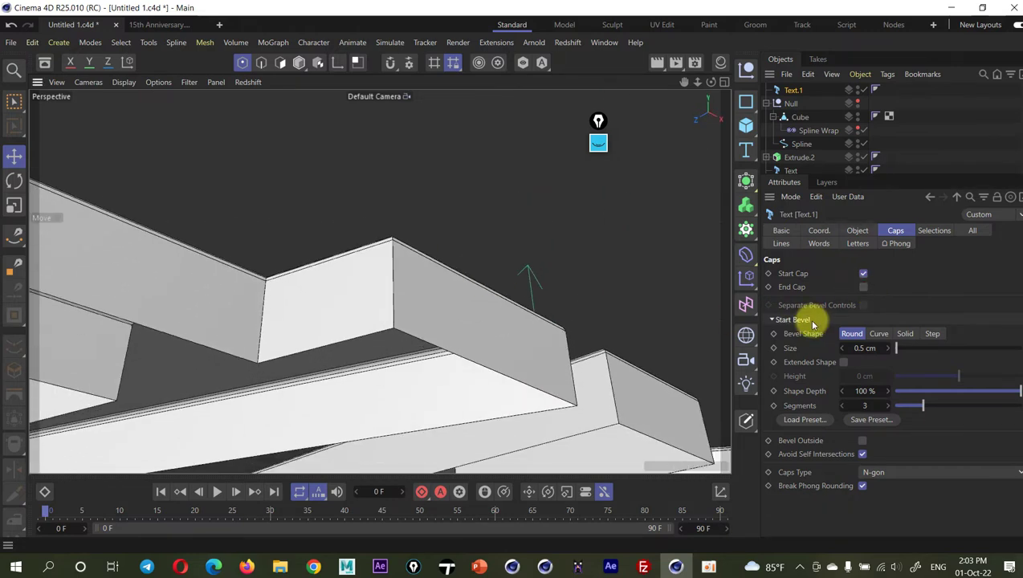
{"action": "left_click", "coordinate": [864, 286]}
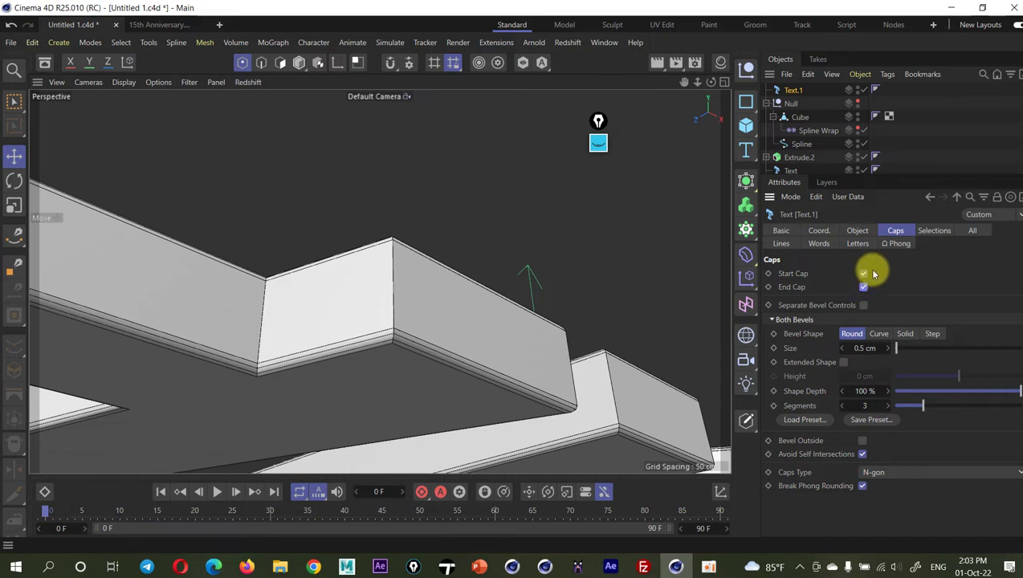
{"action": "scroll", "coordinate": [365, 251], "scroll_direction": "down", "scroll_amount": 3}
{"action": "scroll", "coordinate": [393, 270], "scroll_direction": "down", "scroll_amount": 5}
{"action": "scroll", "coordinate": [411, 281], "scroll_direction": "down", "scroll_amount": 5}
{"action": "mouse_move", "coordinate": [487, 315]}
{"action": "left_mouse_down", "text": "alt"}
{"action": "mouse_move", "coordinate": [484, 358]}
{"action": "mouse_move", "coordinate": [315, 327]}
{"action": "mouse_move", "coordinate": [468, 336]}
{"action": "left_mouse_up", "text": "alt"}
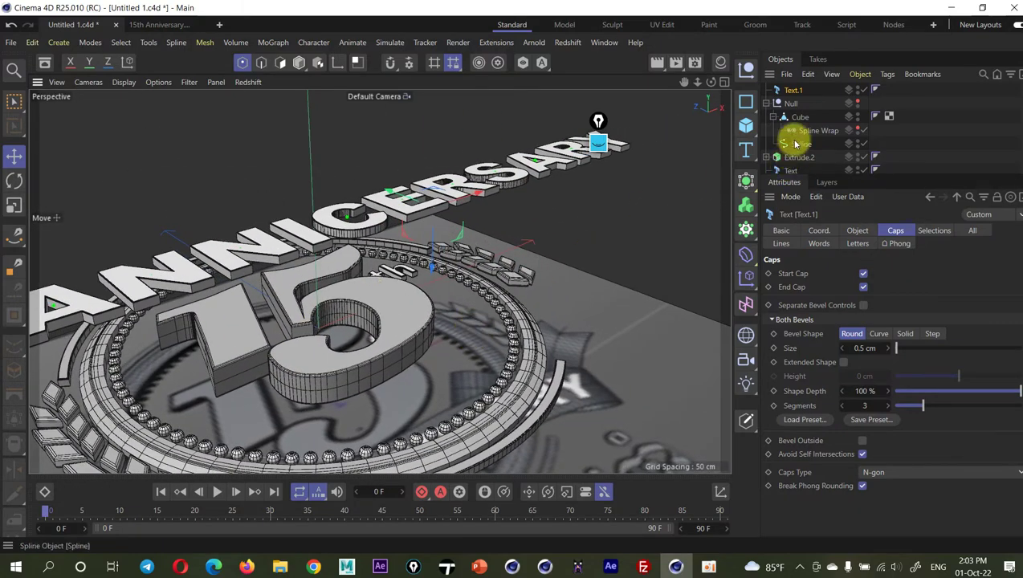
Add a Spline Wrap deformer under Text.1 and link the Spline object to it.
{"action": "left_click", "coordinate": [59, 42]}
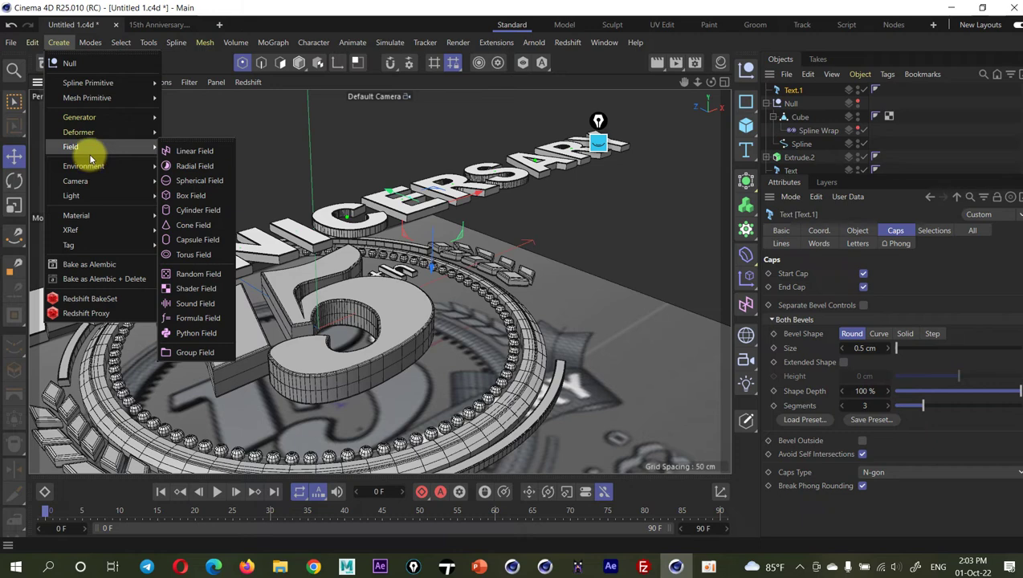
{"action": "mouse_move", "coordinate": [79, 131]}
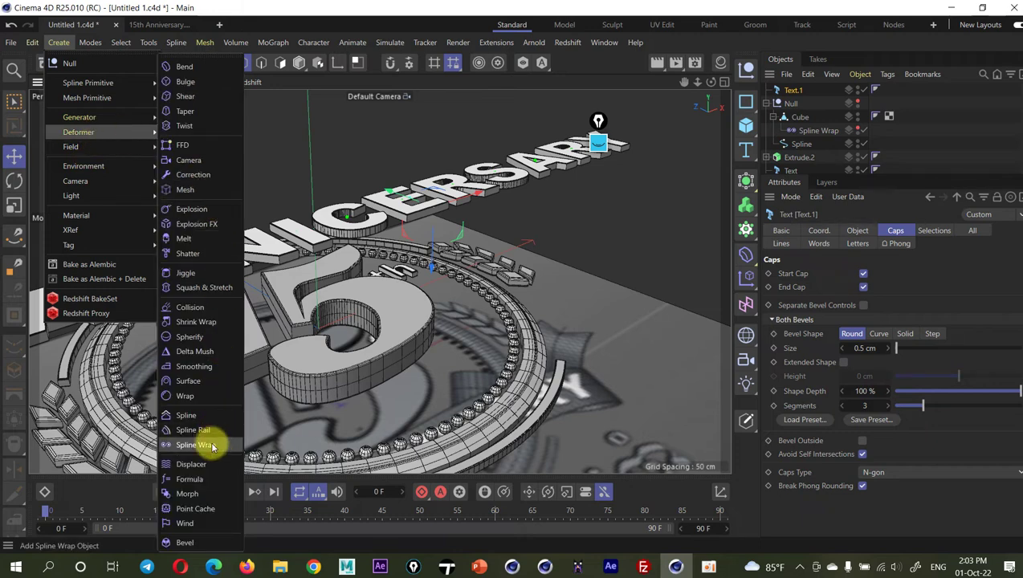
{"action": "left_click", "coordinate": [212, 447]}
{"action": "left_click_drag", "start_coordinate": [794, 92], "coordinate": [797, 107]}
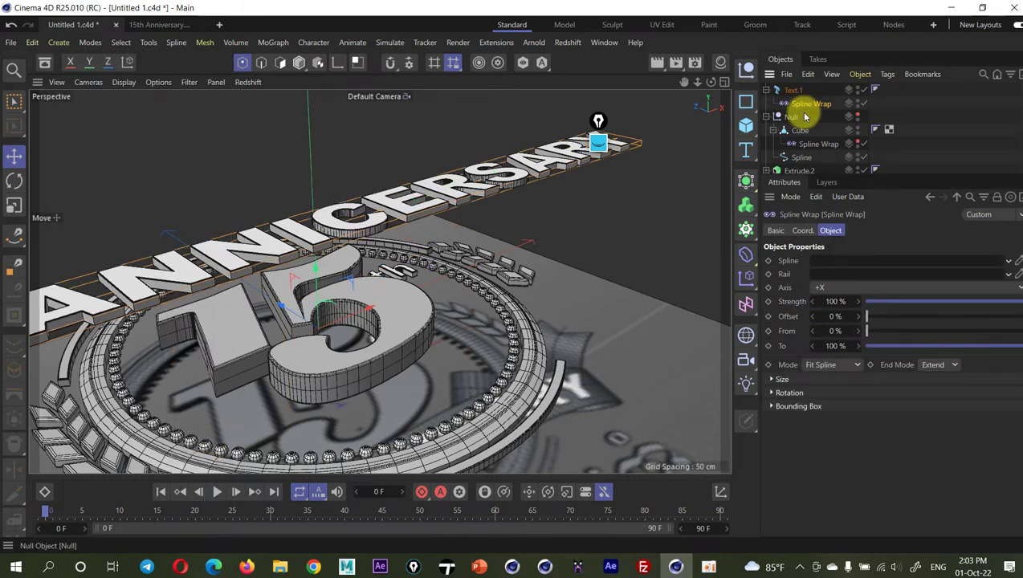
{"action": "left_click", "coordinate": [1016, 263]}
{"action": "left_click", "coordinate": [800, 158]}
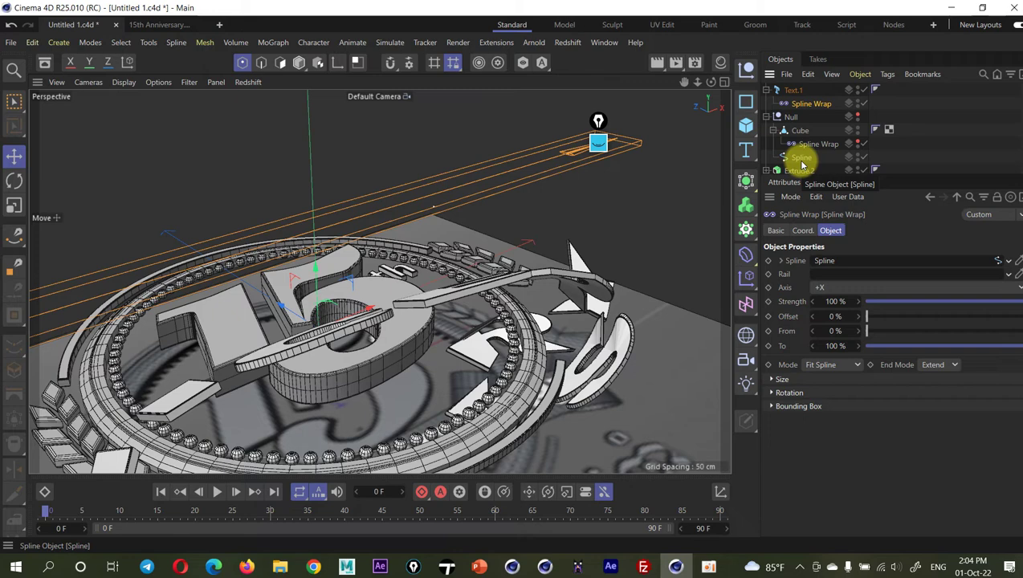
{"action": "key", "text": "ctrl+z"}
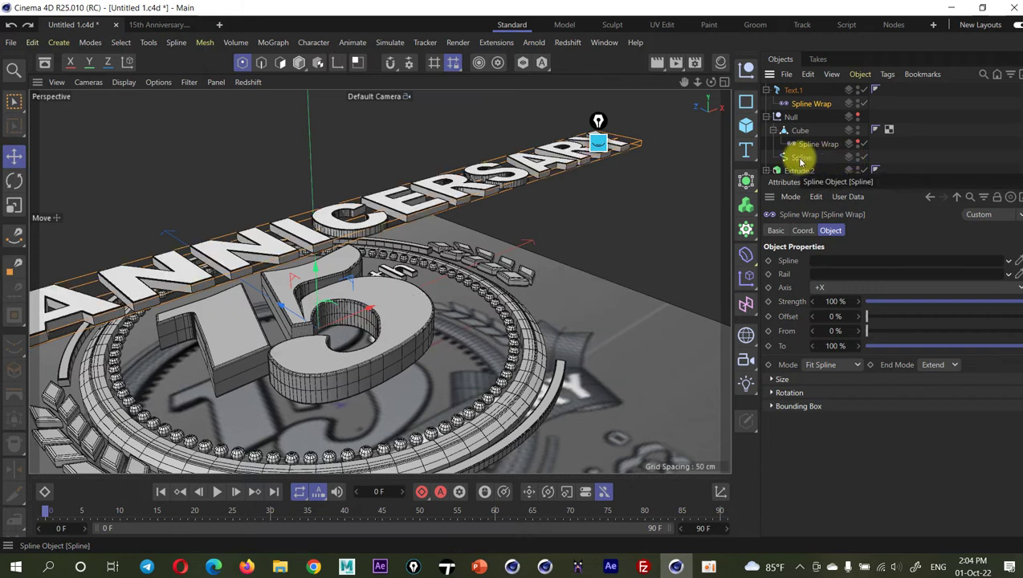
{"action": "left_click_drag", "start_coordinate": [801, 160], "coordinate": [833, 265]}
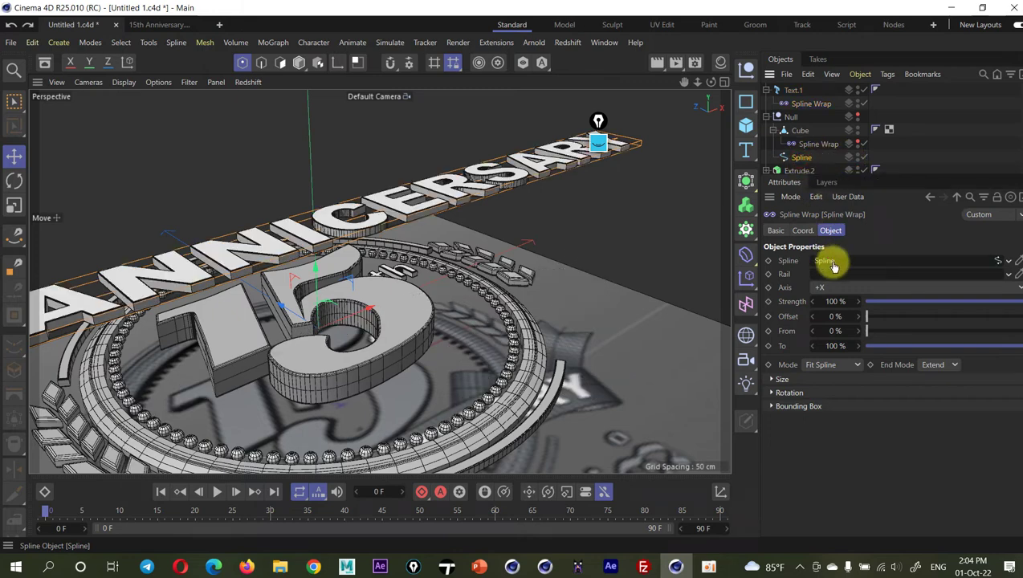
Set the Spline Wrap range From 29% To 50% along the ring.
{"action": "left_click_drag", "start_coordinate": [475, 267], "coordinate": [520, 256], "text": "alt"}
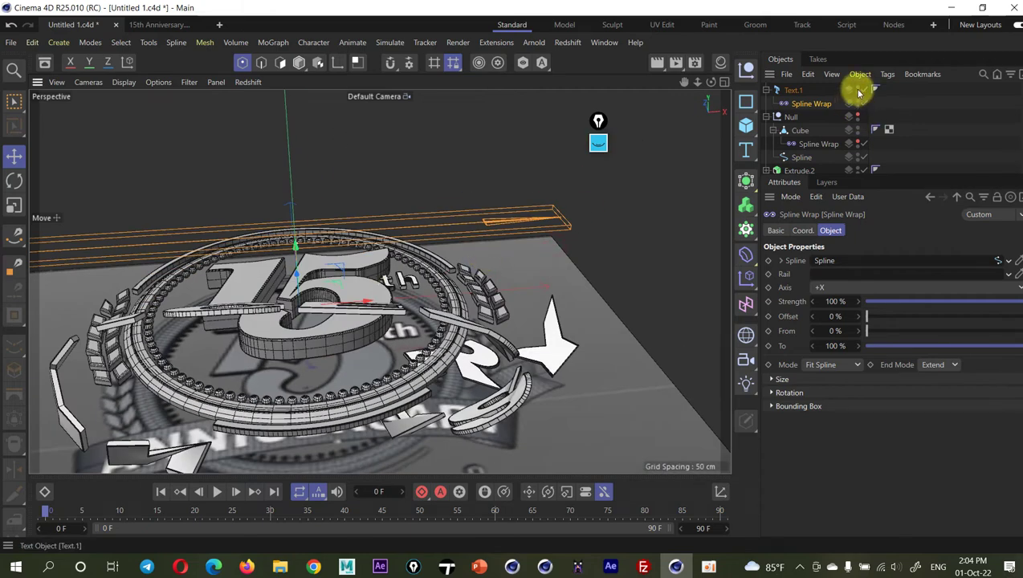
{"action": "mouse_move", "coordinate": [473, 321]}
{"action": "left_mouse_down", "text": "alt"}
{"action": "mouse_move", "coordinate": [533, 247]}
{"action": "mouse_move", "coordinate": [504, 213]}
{"action": "left_mouse_up", "text": "alt"}
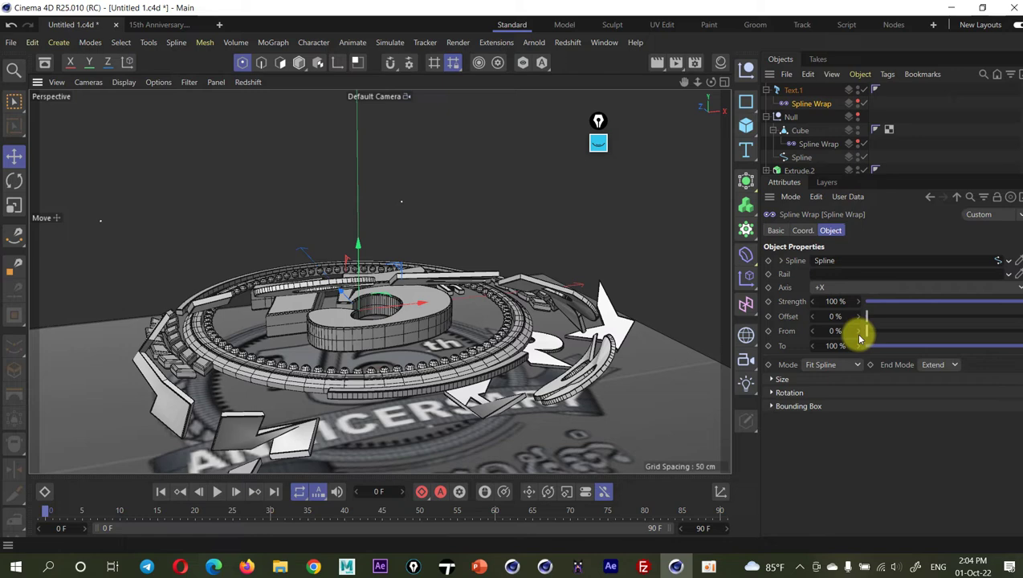
{"action": "mouse_move", "coordinate": [866, 331]}
{"action": "left_mouse_down"}
{"action": "mouse_move", "coordinate": [902, 330]}
{"action": "mouse_move", "coordinate": [916, 316]}
{"action": "left_mouse_up"}
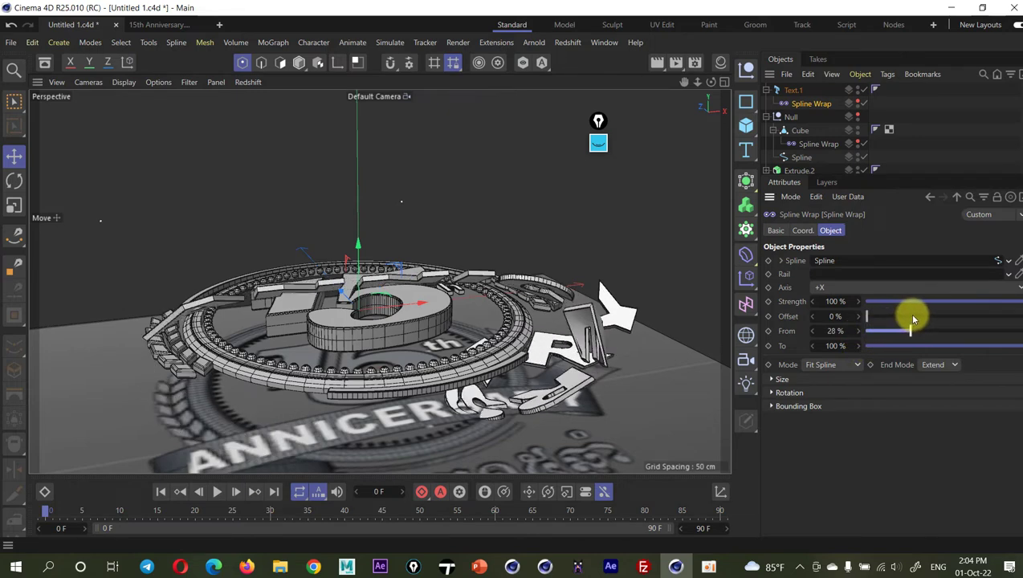
{"action": "left_click_drag", "start_coordinate": [952, 345], "coordinate": [945, 346]}
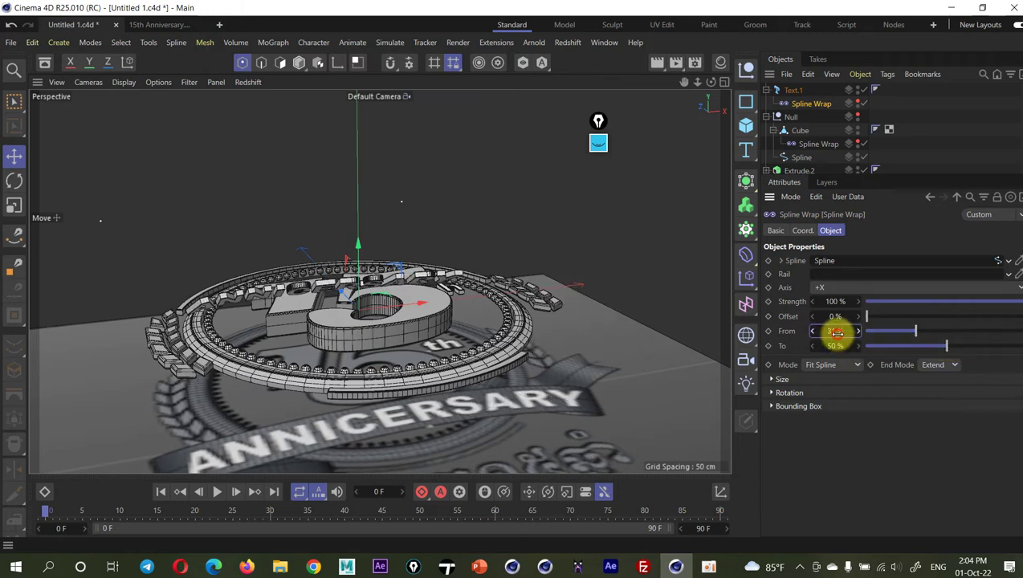
{"action": "key", "text": "Return"}
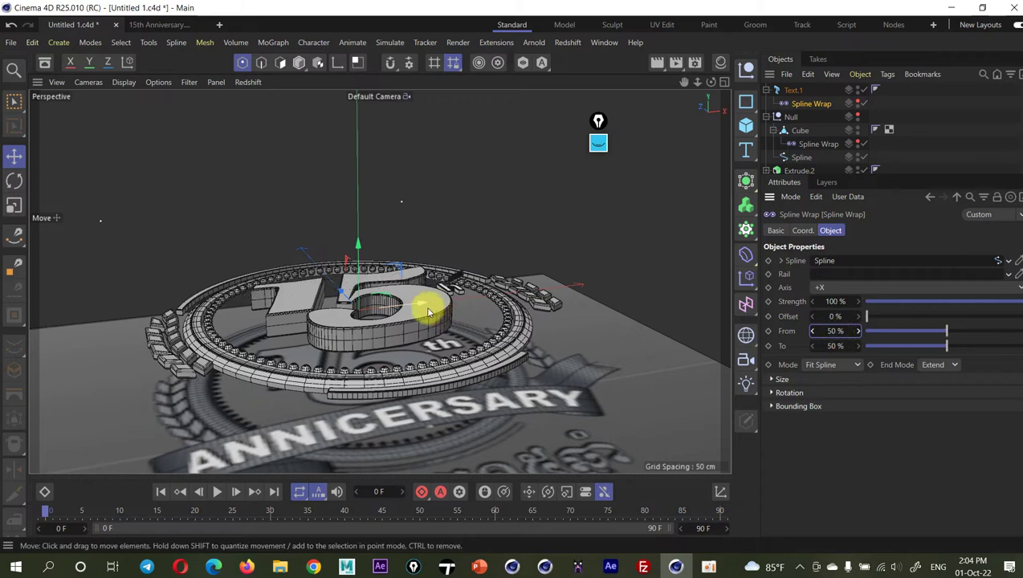
{"action": "middle_click", "coordinate": [427, 303]}
{"action": "middle_click", "coordinate": [479, 277]}
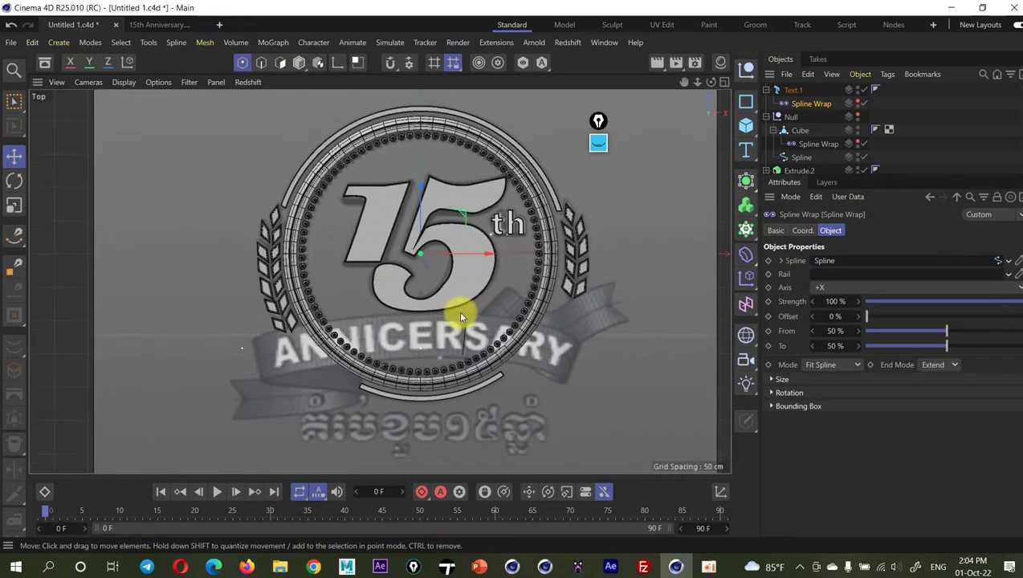
{"action": "left_click_drag", "start_coordinate": [945, 332], "coordinate": [913, 328]}
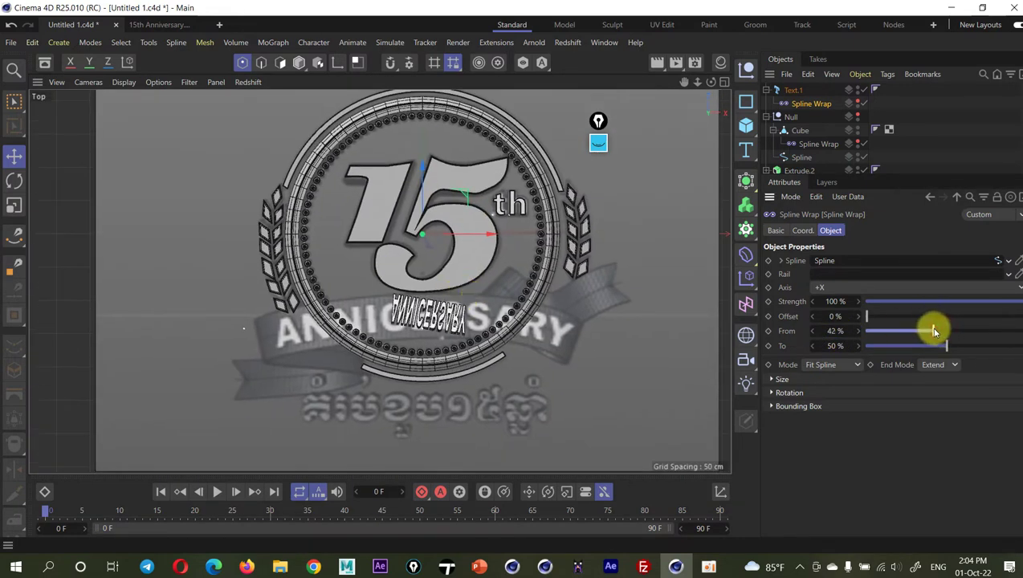
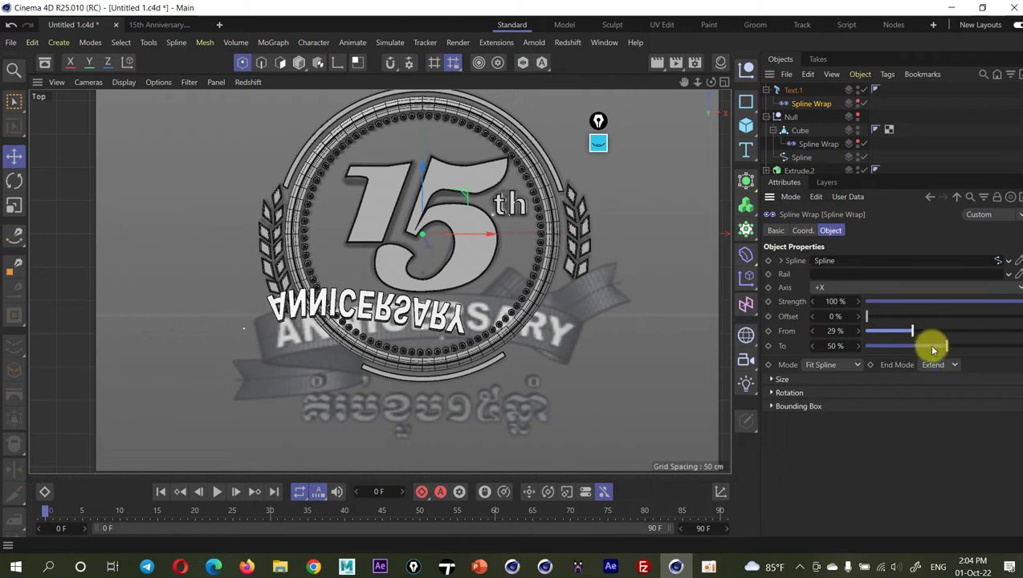
Set the Spline Wrap To value to 62% and trial the -X, +Y and -Y axes.
{"action": "left_click_drag", "start_coordinate": [944, 346], "coordinate": [967, 346]}
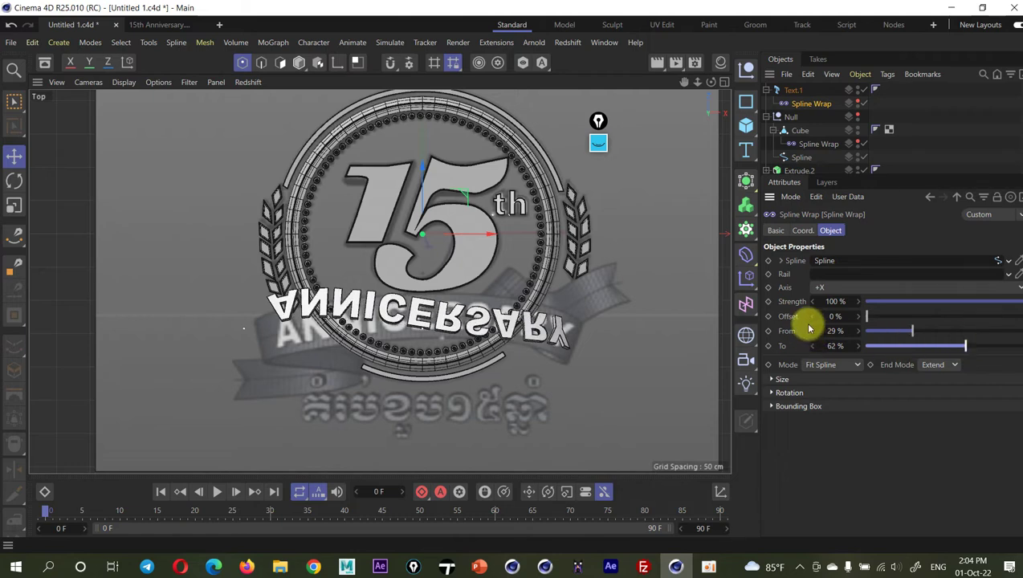
{"action": "left_click", "coordinate": [857, 289]}
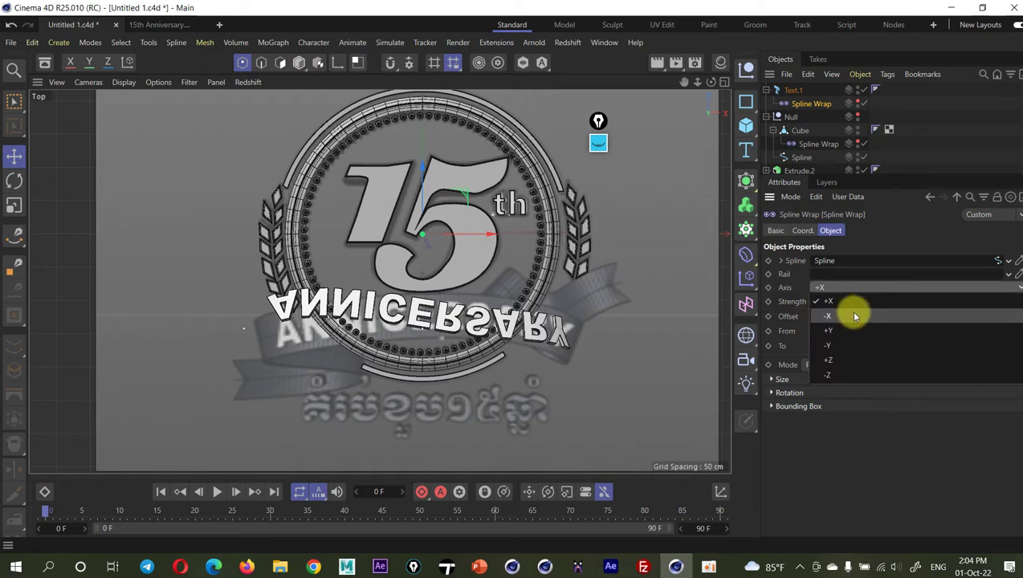
{"action": "left_click", "coordinate": [851, 314]}
{"action": "left_click", "coordinate": [859, 289]}
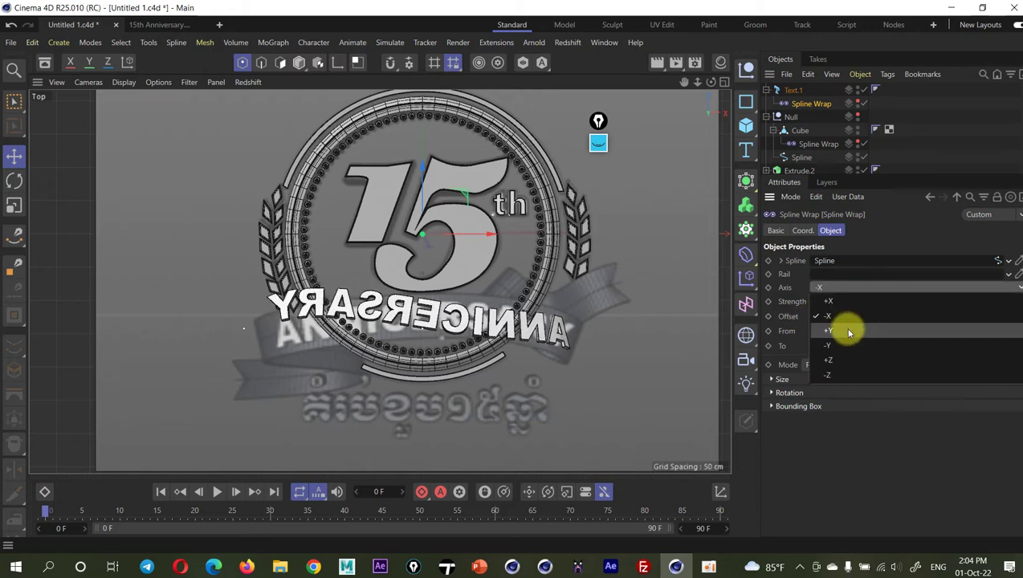
{"action": "left_click", "coordinate": [844, 327]}
{"action": "left_click", "coordinate": [851, 290]}
{"action": "left_click", "coordinate": [835, 342]}
Try the +Z and -Z axes, restore the +X axis, and maximize the Perspective view.
{"action": "left_click", "coordinate": [843, 289]}
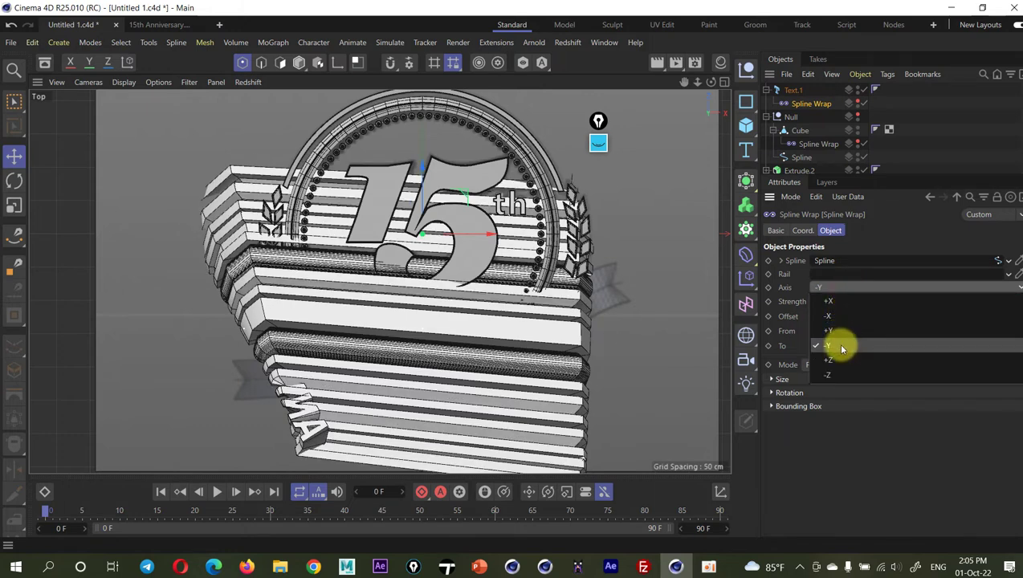
{"action": "left_click", "coordinate": [839, 357]}
{"action": "left_click", "coordinate": [847, 288]}
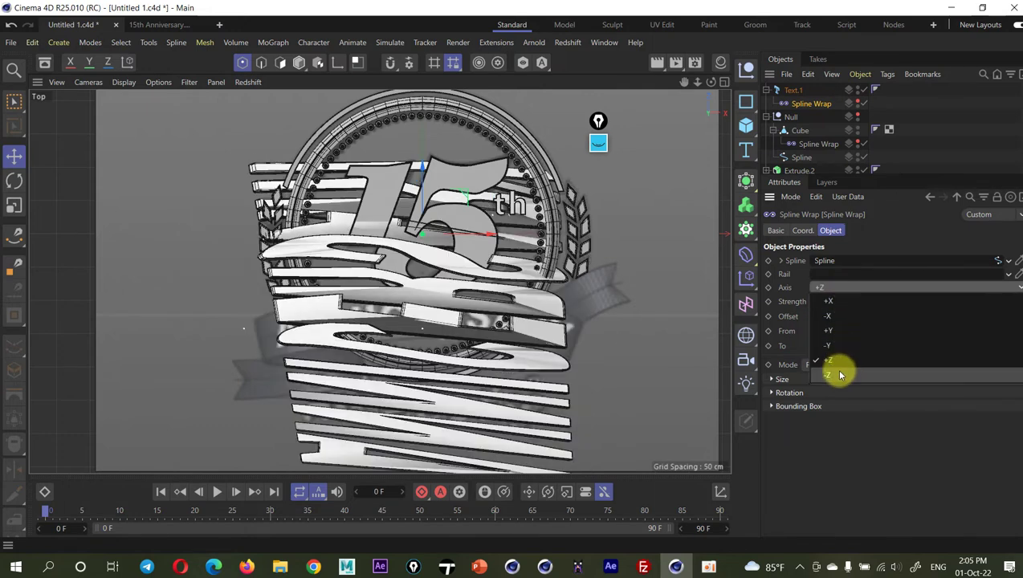
{"action": "left_click", "coordinate": [838, 370]}
{"action": "left_click", "coordinate": [847, 288]}
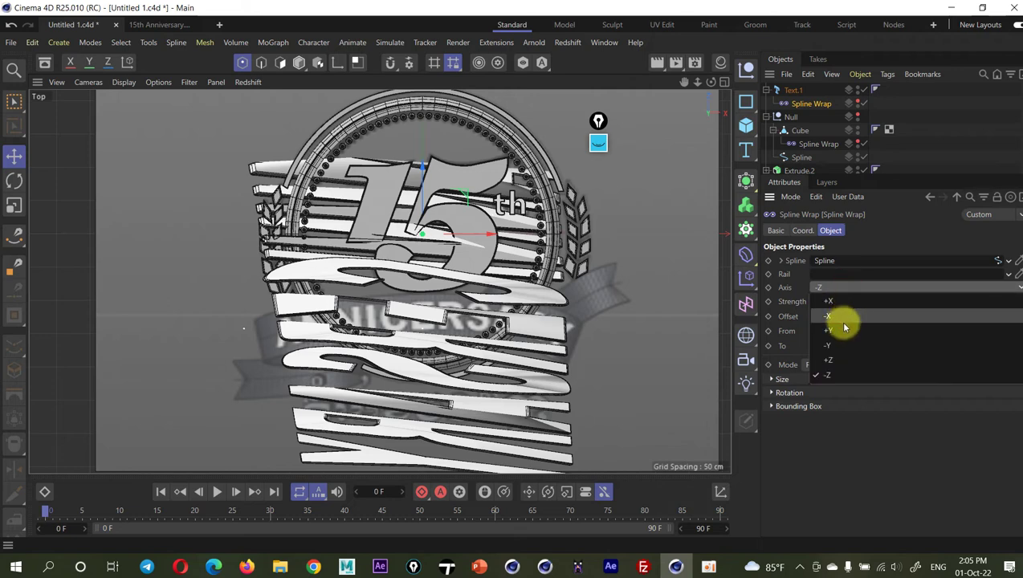
{"action": "left_click", "coordinate": [842, 320]}
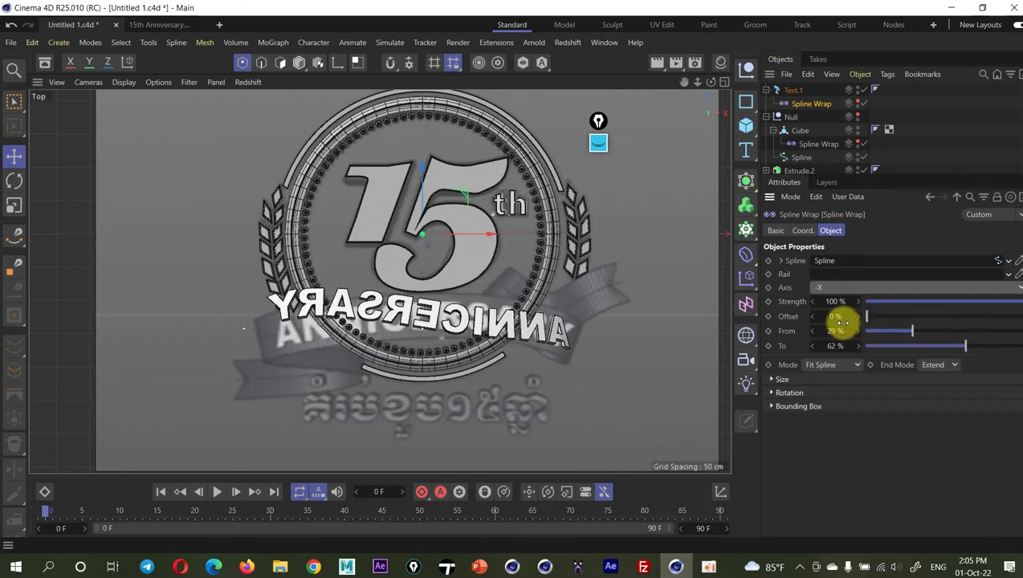
{"action": "left_click", "coordinate": [839, 289]}
{"action": "left_click", "coordinate": [835, 301]}
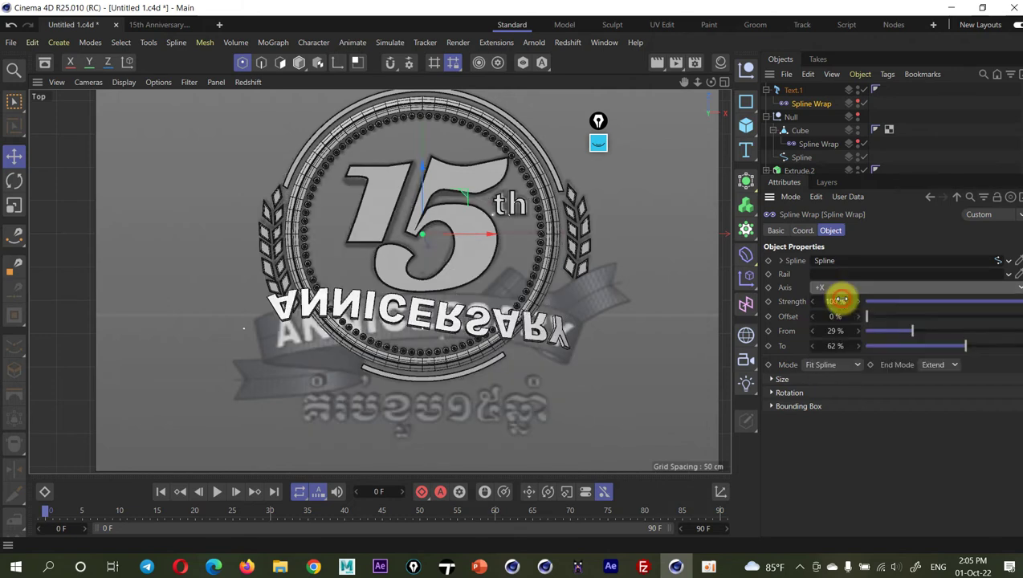
{"action": "middle_click", "coordinate": [377, 270]}
{"action": "middle_click", "coordinate": [283, 230]}
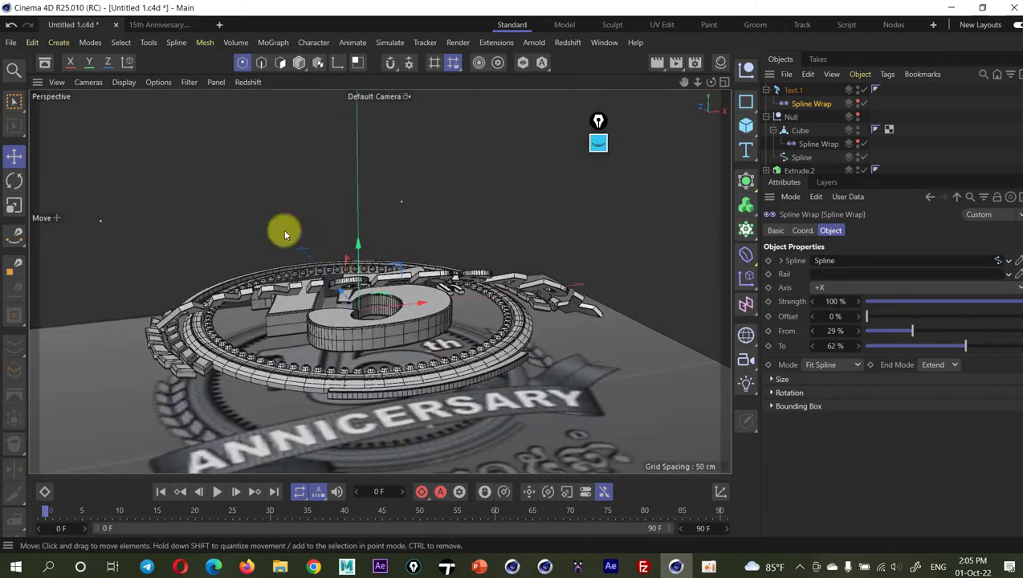
Select Text.1 and slightly adjust its heading in the Coord. tab.
{"action": "mouse_move", "coordinate": [389, 285]}
{"action": "left_mouse_down", "text": "alt"}
{"action": "mouse_move", "coordinate": [547, 313]}
{"action": "mouse_move", "coordinate": [612, 304]}
{"action": "mouse_move", "coordinate": [600, 280]}
{"action": "mouse_move", "coordinate": [406, 388]}
{"action": "mouse_move", "coordinate": [407, 365]}
{"action": "mouse_move", "coordinate": [395, 365]}
{"action": "left_mouse_up", "text": "alt"}
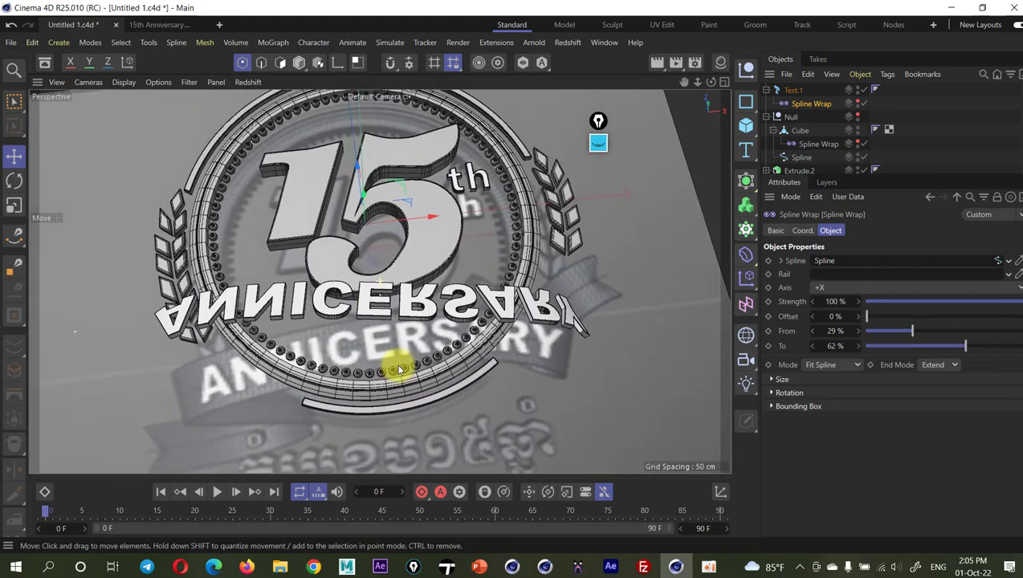
{"action": "left_click", "coordinate": [791, 91]}
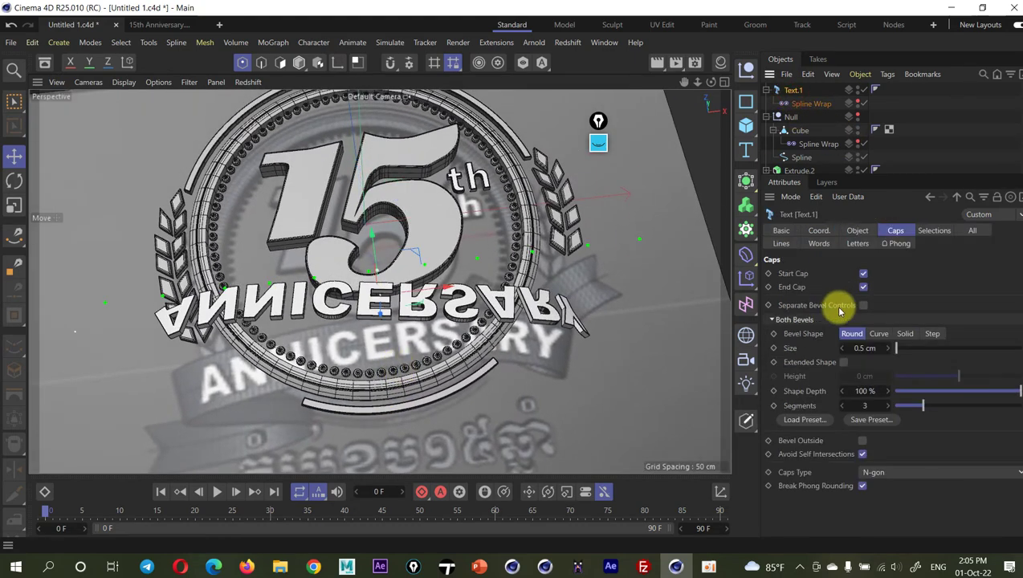
{"action": "left_click", "coordinate": [818, 231]}
{"action": "left_click_drag", "start_coordinate": [913, 274], "coordinate": [923, 274]}
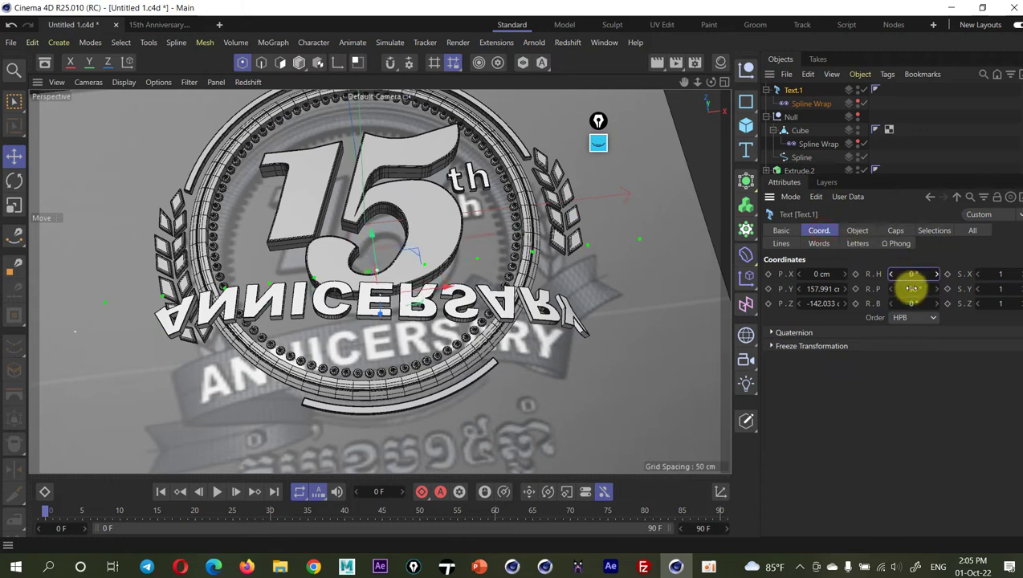
Set the Spline Wrap's R.P pitch to -90° so the lettering stands upright.
{"action": "left_click", "coordinate": [808, 105]}
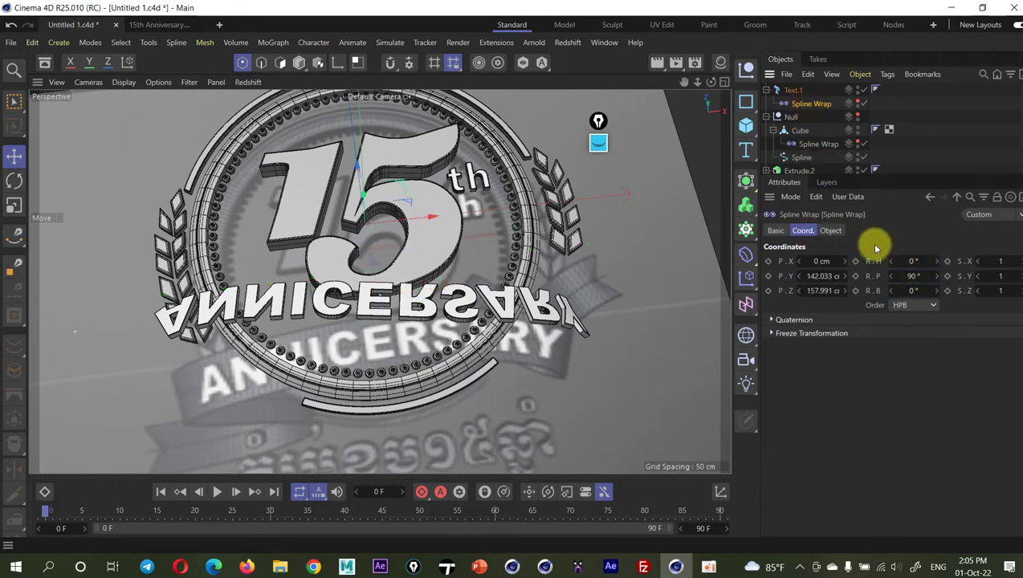
{"action": "left_click_drag", "start_coordinate": [912, 275], "coordinate": [890, 279]}
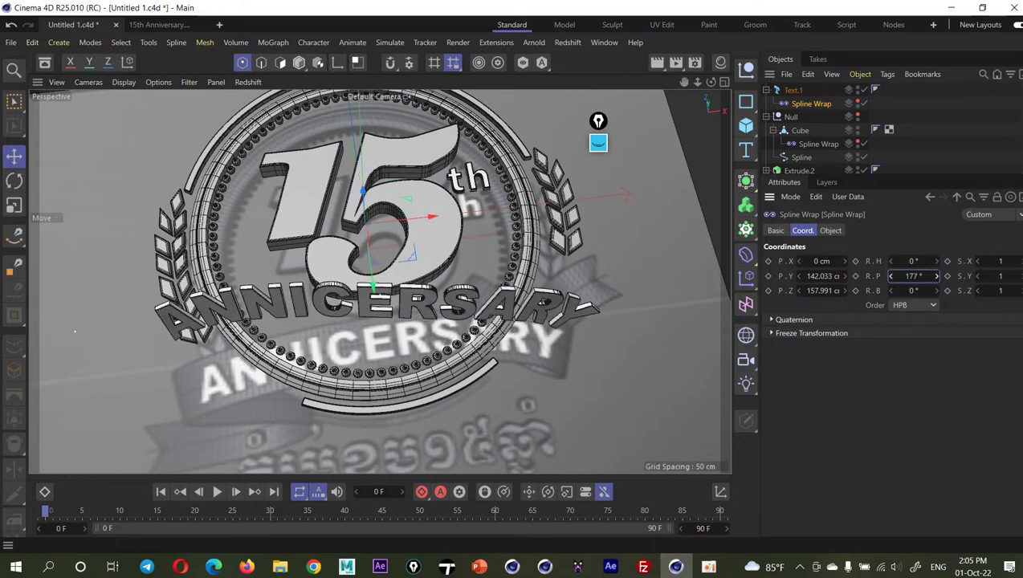
{"action": "double_click", "coordinate": [912, 275]}
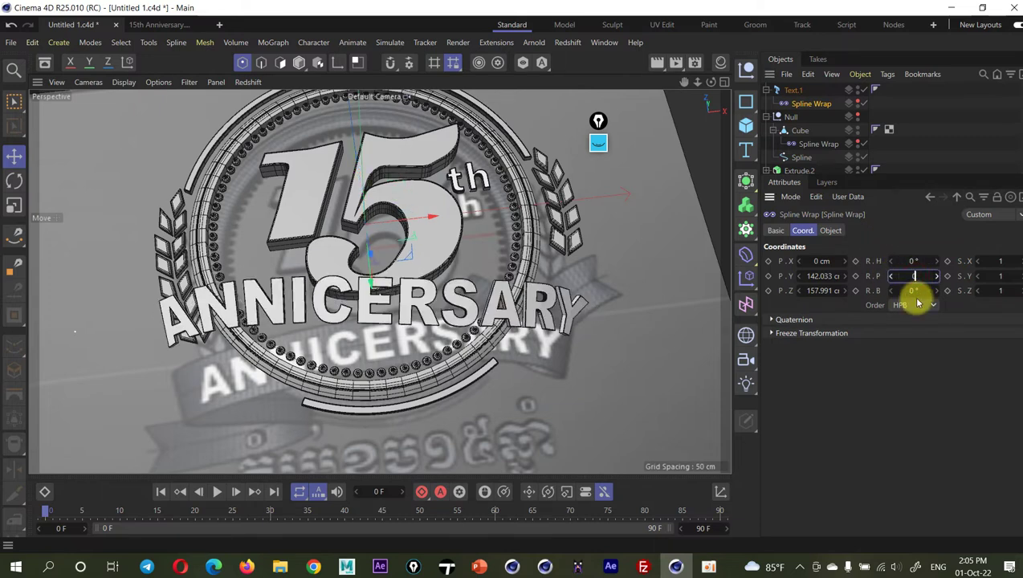
{"action": "type", "text": "0"}
{"action": "key", "text": "Return"}
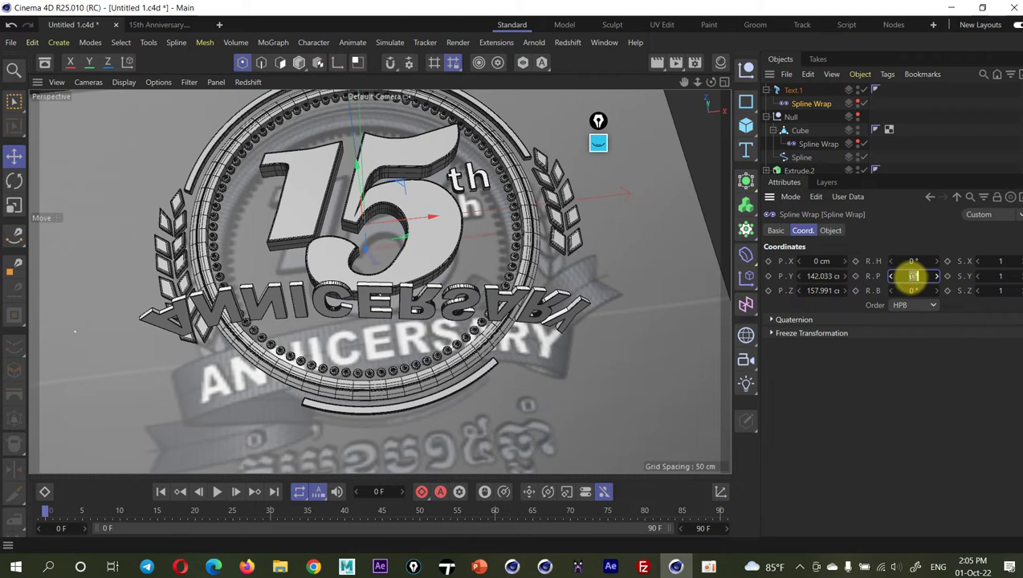
{"action": "key", "text": "Return"}
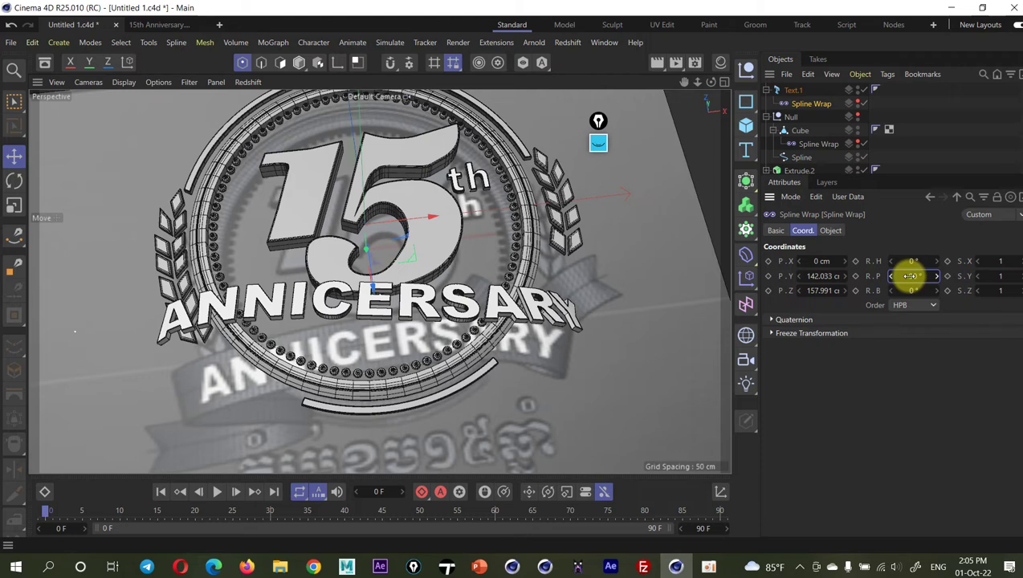
{"action": "type", "text": "-90"}
{"action": "key", "text": "Return"}
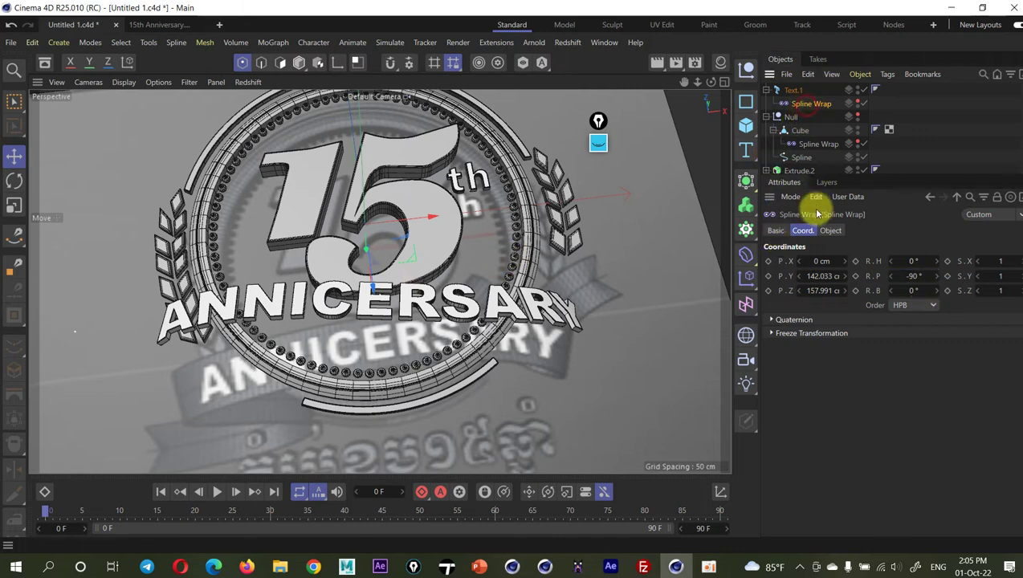
Fine-tune the wrap's start position and make the Null's ribbon visible again.
{"action": "left_click", "coordinate": [830, 230]}
{"action": "mouse_move", "coordinate": [912, 337]}
{"action": "left_mouse_down"}
{"action": "mouse_move", "coordinate": [888, 333]}
{"action": "mouse_move", "coordinate": [912, 332]}
{"action": "left_mouse_up"}
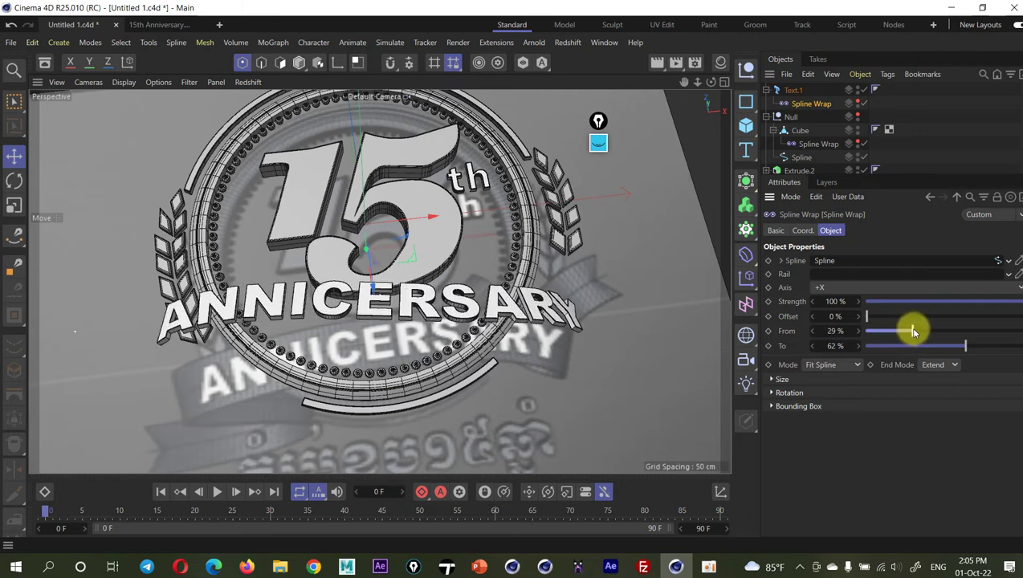
{"action": "left_click", "coordinate": [857, 117]}
{"action": "mouse_move", "coordinate": [522, 289]}
{"action": "left_mouse_down", "text": "alt"}
{"action": "mouse_move", "coordinate": [498, 314]}
{"action": "mouse_move", "coordinate": [498, 274]}
{"action": "mouse_move", "coordinate": [592, 204]}
{"action": "left_mouse_up", "text": "alt"}
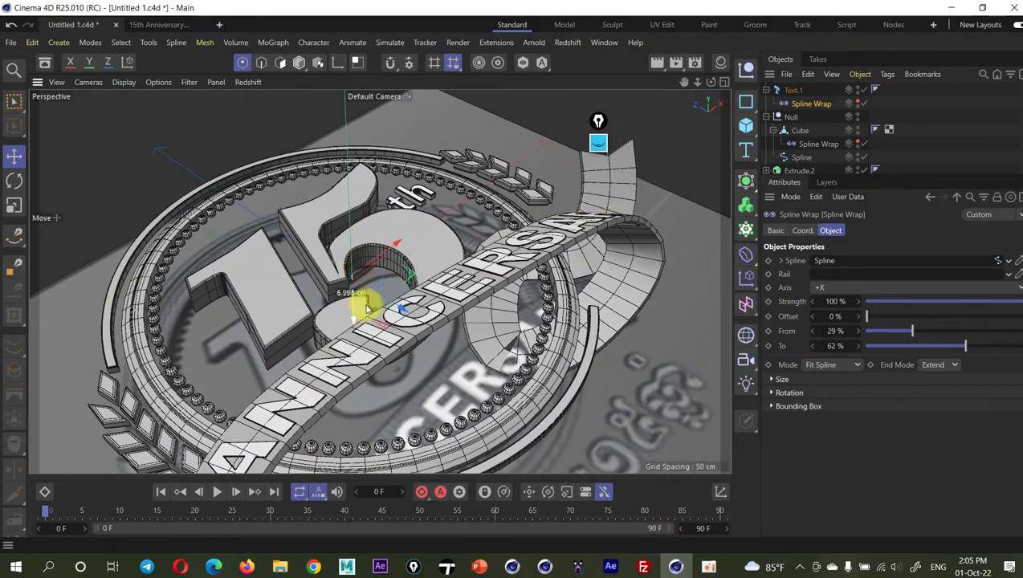
Select Text.1's Spline Wrap, then the ribbon's path Spline.
{"action": "left_click", "coordinate": [793, 90]}
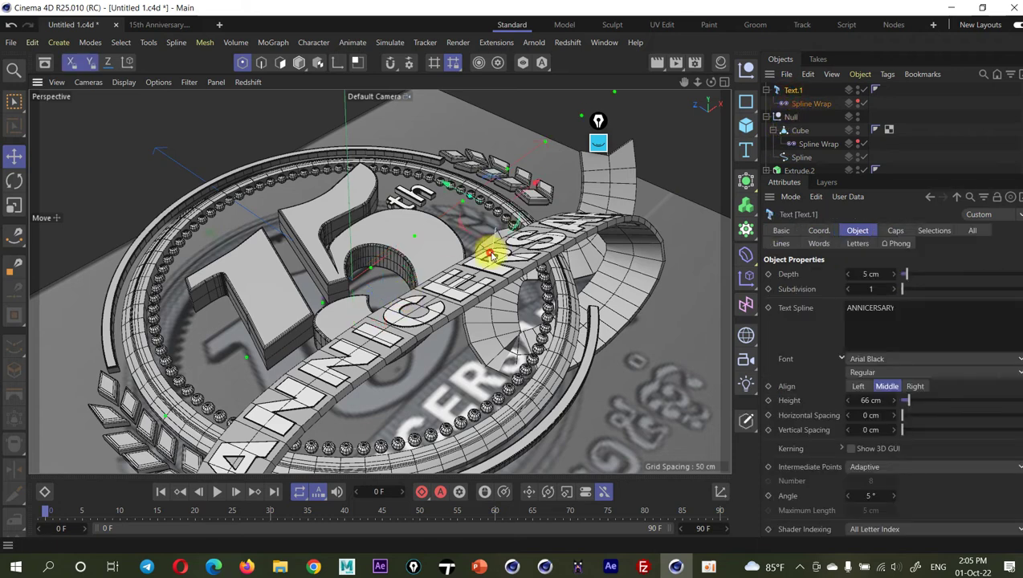
{"action": "left_click", "coordinate": [803, 103]}
{"action": "mouse_move", "coordinate": [423, 222]}
{"action": "left_mouse_down", "text": "alt"}
{"action": "mouse_move", "coordinate": [502, 265]}
{"action": "mouse_move", "coordinate": [474, 263]}
{"action": "left_mouse_up", "text": "alt"}
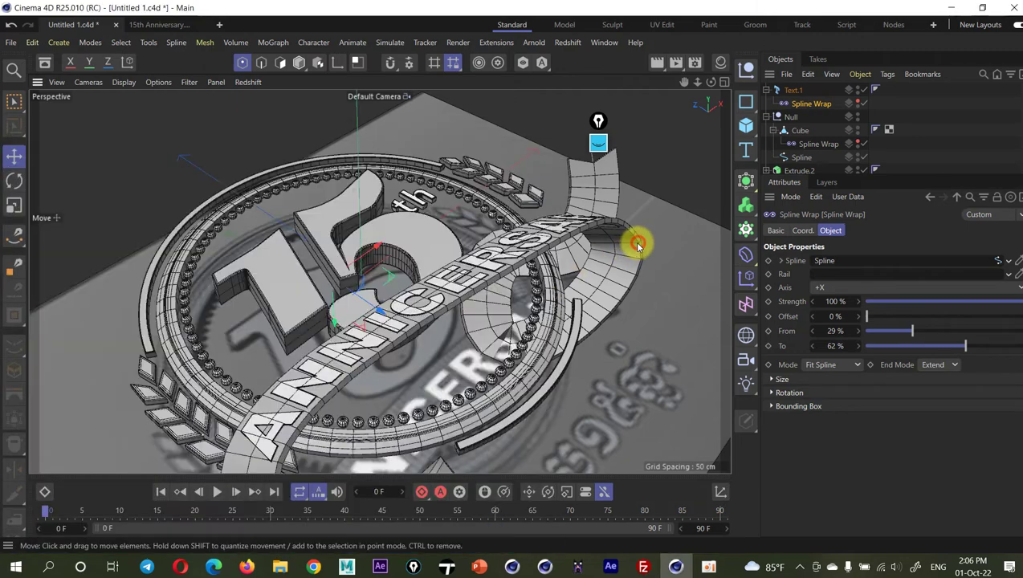
{"action": "left_click_drag", "start_coordinate": [636, 245], "coordinate": [497, 292], "text": "alt"}
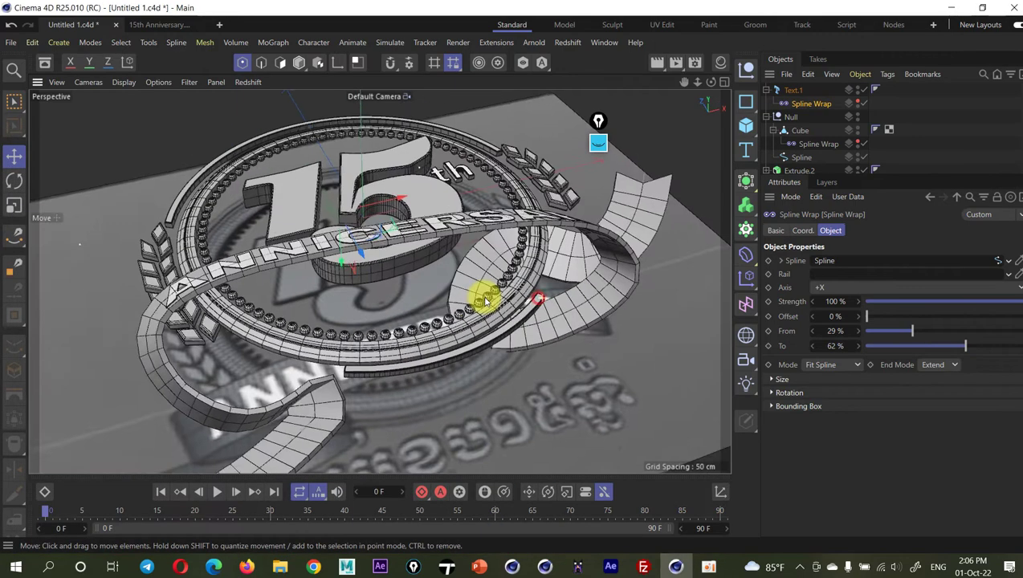
{"action": "left_click", "coordinate": [797, 158]}
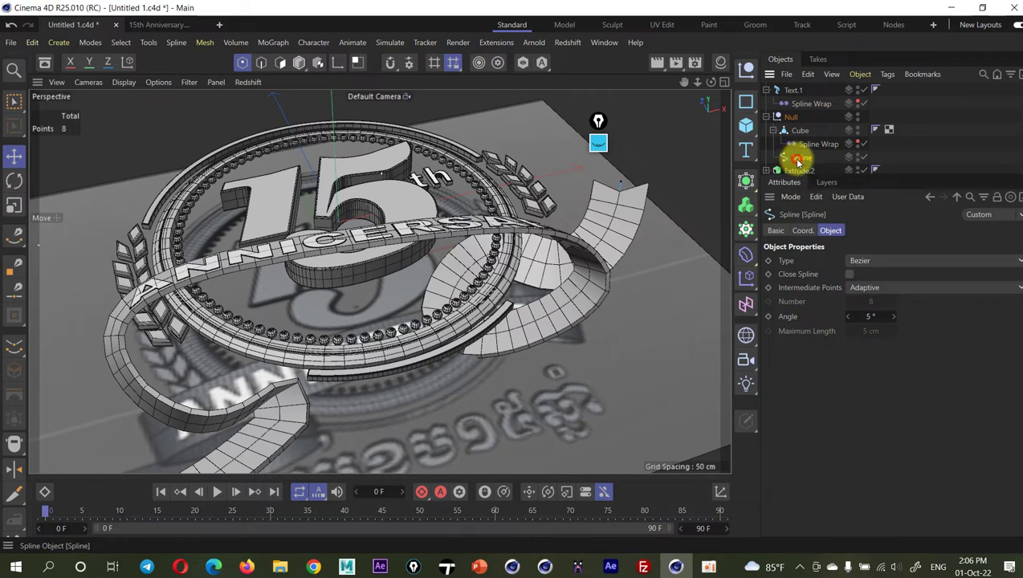
Move the ribbon's path Spline under Text.1 and link it into the Spline Wrap.
{"action": "left_click_drag", "start_coordinate": [797, 160], "coordinate": [784, 121]}
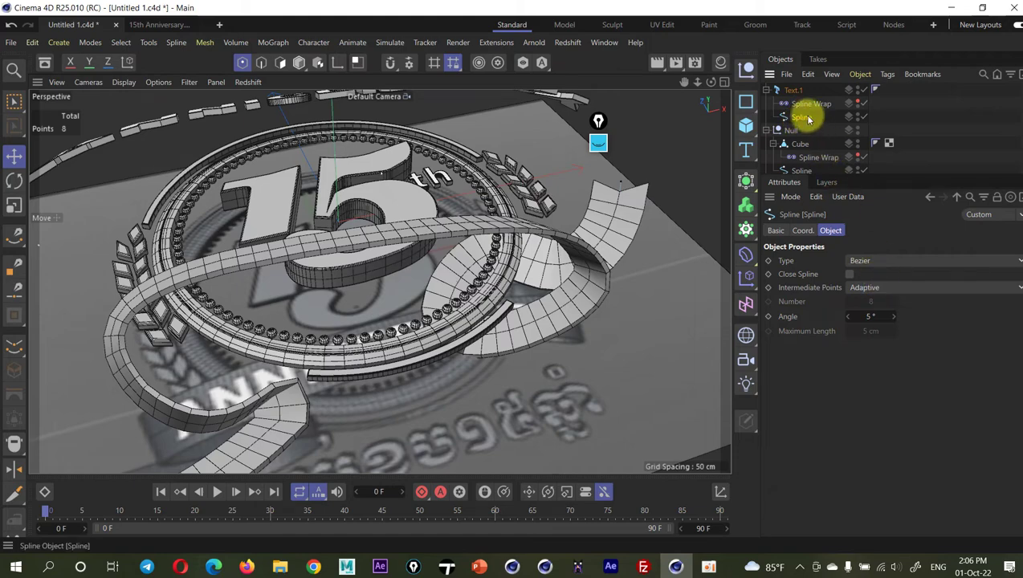
{"action": "left_click", "coordinate": [809, 104]}
{"action": "left_click_drag", "start_coordinate": [799, 119], "coordinate": [829, 257]}
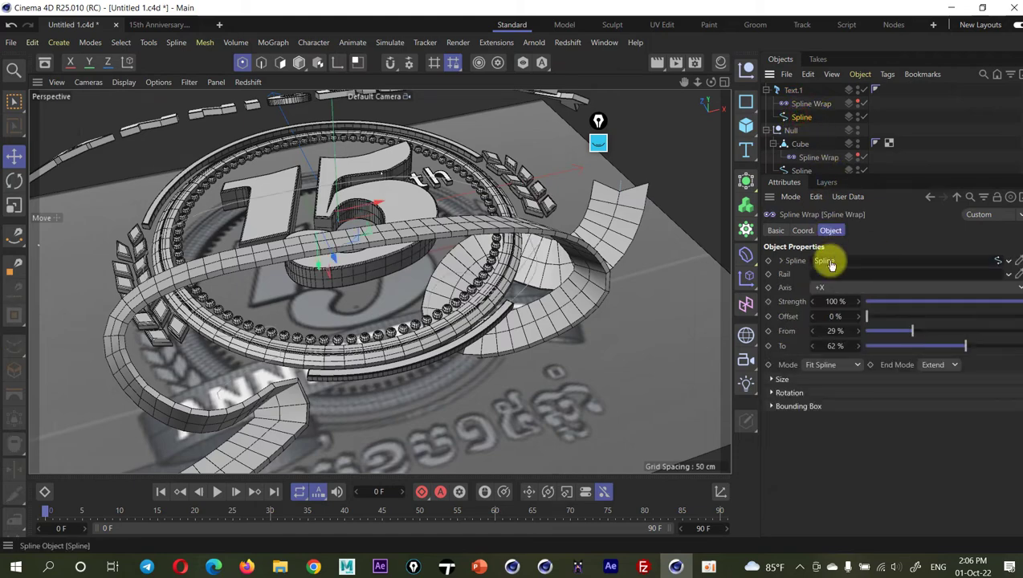
{"action": "mouse_move", "coordinate": [424, 266]}
{"action": "left_mouse_down", "text": "alt"}
{"action": "mouse_move", "coordinate": [531, 266]}
{"action": "mouse_move", "coordinate": [674, 245]}
{"action": "mouse_move", "coordinate": [650, 222]}
{"action": "mouse_move", "coordinate": [493, 263]}
{"action": "left_mouse_up", "text": "alt"}
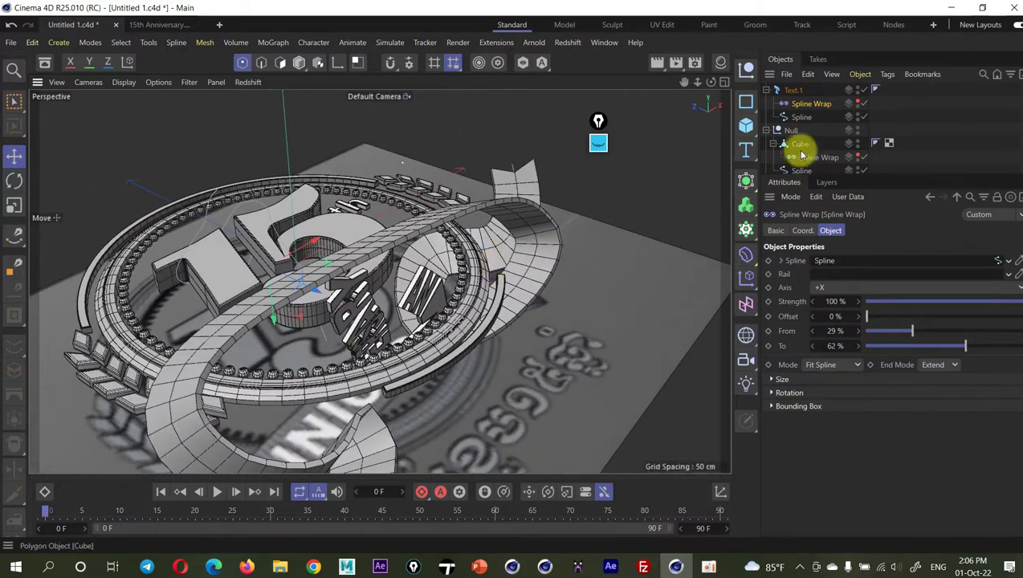
Delete the old Spline under Text.1.
{"action": "left_click", "coordinate": [801, 117]}
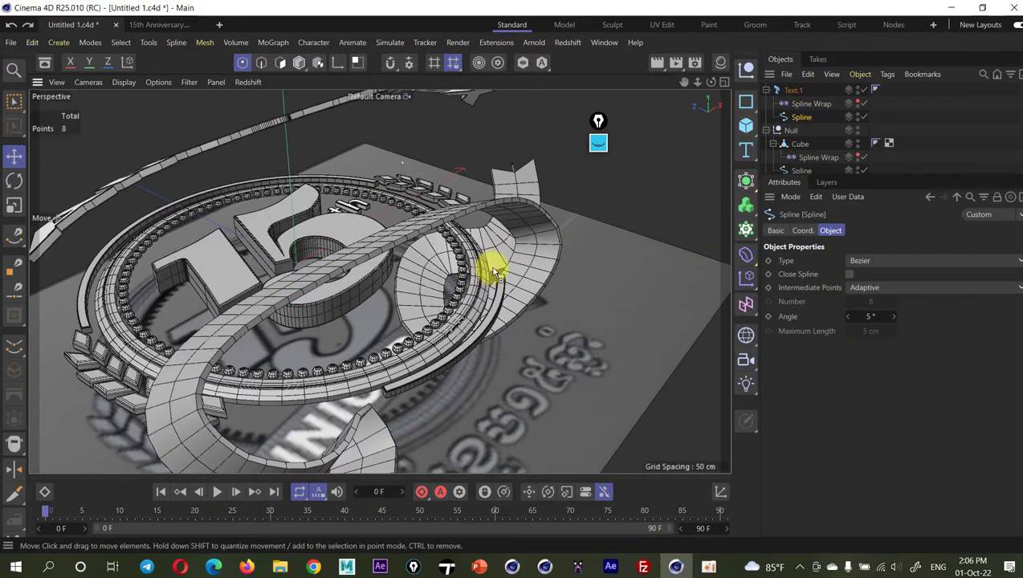
{"action": "key", "text": "Delete"}
{"action": "left_click_drag", "start_coordinate": [516, 263], "coordinate": [644, 221], "text": "alt"}
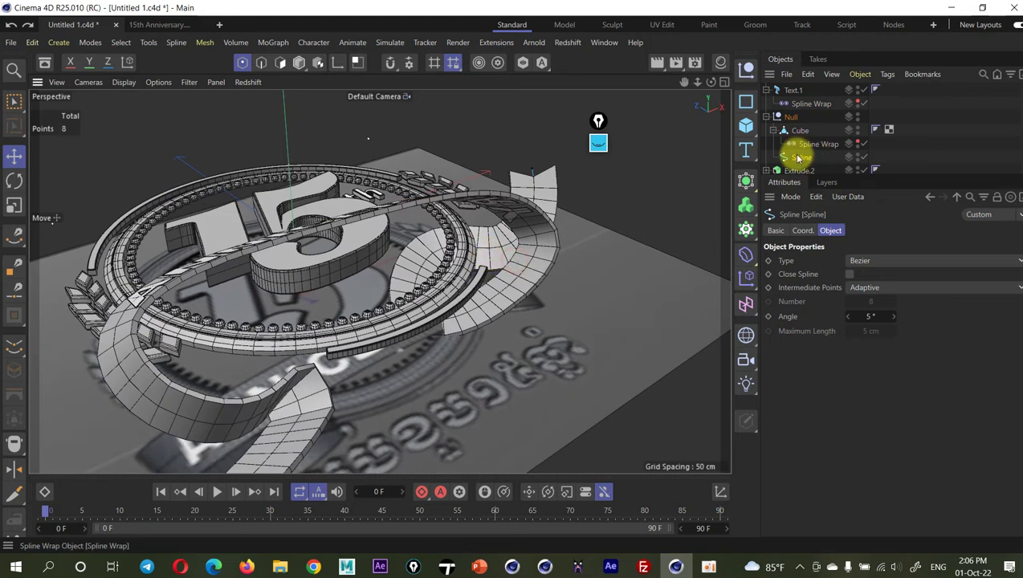
{"action": "left_click_drag", "start_coordinate": [446, 263], "coordinate": [787, 210], "text": "alt"}
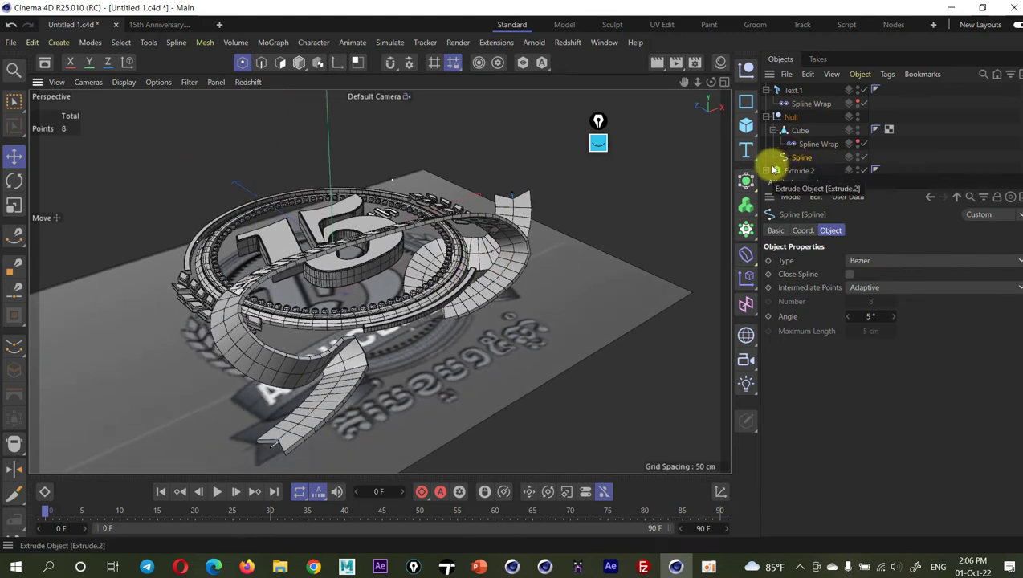
{"action": "mouse_move", "coordinate": [338, 259]}
{"action": "left_mouse_down", "text": "alt"}
{"action": "mouse_move", "coordinate": [514, 251]}
{"action": "mouse_move", "coordinate": [540, 229]}
{"action": "mouse_move", "coordinate": [422, 235]}
{"action": "mouse_move", "coordinate": [322, 267]}
{"action": "mouse_move", "coordinate": [171, 276]}
{"action": "mouse_move", "coordinate": [374, 273]}
{"action": "mouse_move", "coordinate": [297, 251]}
{"action": "mouse_move", "coordinate": [337, 241]}
{"action": "left_mouse_up", "text": "alt"}
Ctrl-drag a copy of the ribbon's Spline from the Null up under Text.1.
{"action": "left_click", "coordinate": [790, 118]}
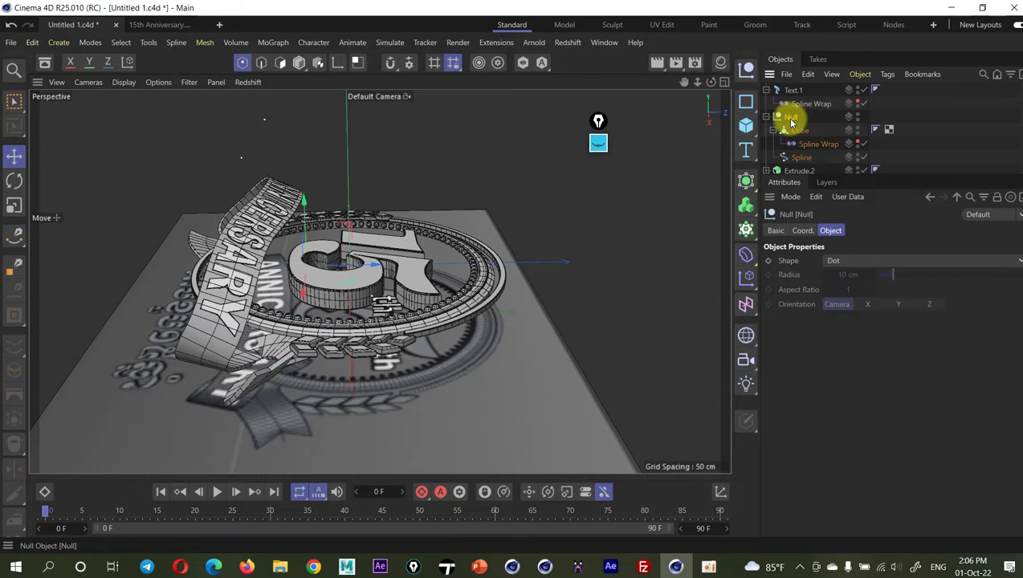
{"action": "mouse_move", "coordinate": [306, 210]}
{"action": "left_mouse_down"}
{"action": "mouse_move", "coordinate": [306, 192]}
{"action": "mouse_move", "coordinate": [306, 222]}
{"action": "left_mouse_up"}
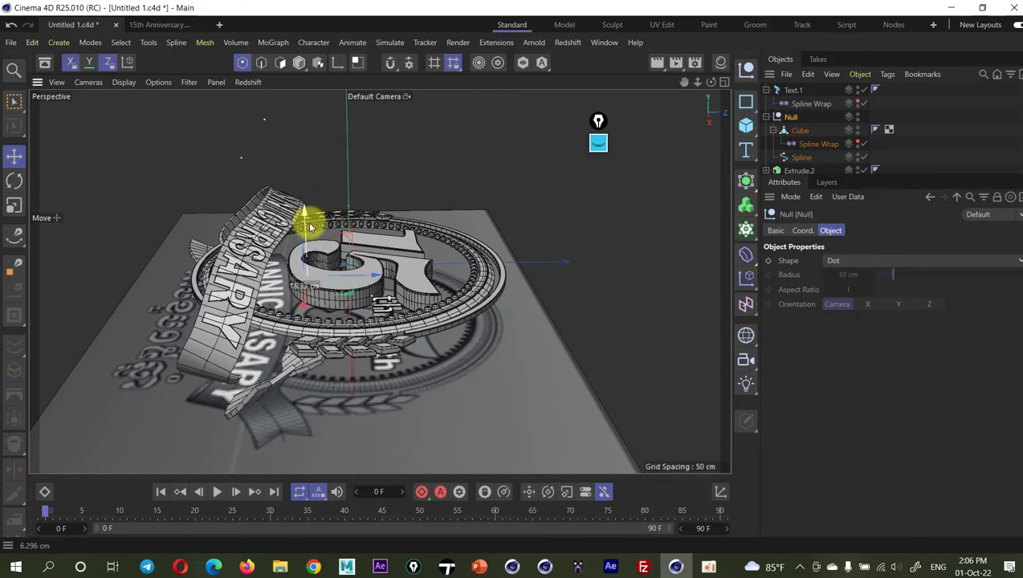
{"action": "key", "text": "ctrl+z"}
{"action": "left_click", "coordinate": [795, 158]}
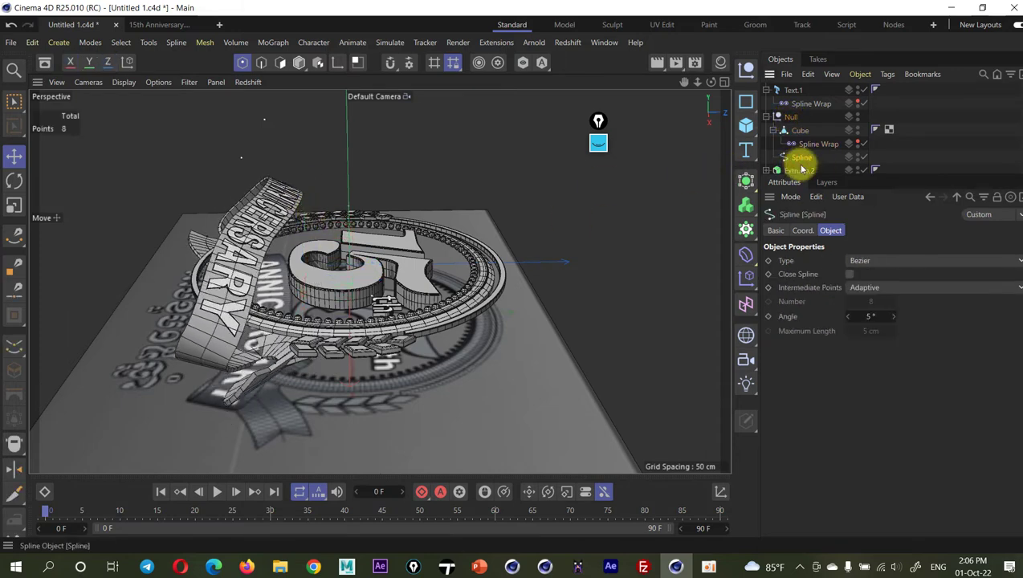
{"action": "left_click_drag", "start_coordinate": [800, 162], "coordinate": [800, 123]}
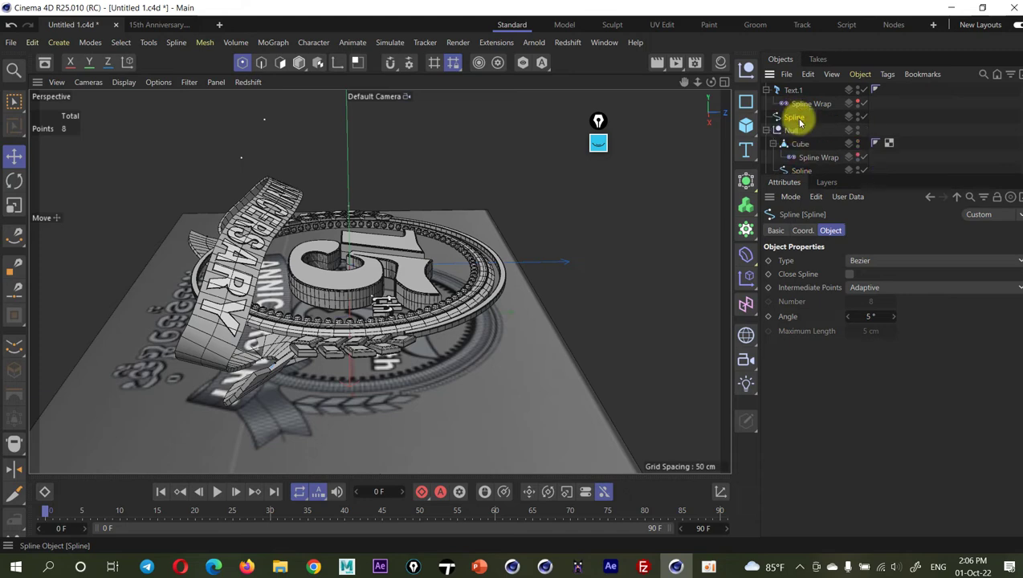
{"action": "mouse_move", "coordinate": [131, 240]}
{"action": "left_mouse_down", "text": "alt"}
{"action": "mouse_move", "coordinate": [263, 224]}
{"action": "mouse_move", "coordinate": [376, 246]}
{"action": "mouse_move", "coordinate": [359, 285]}
{"action": "mouse_move", "coordinate": [292, 338]}
{"action": "left_mouse_up", "text": "alt"}
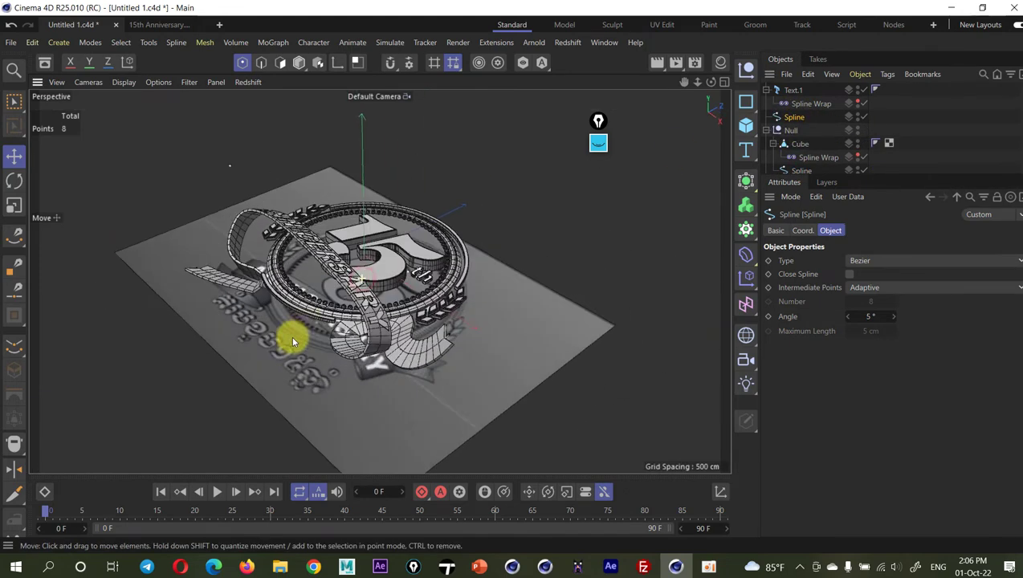
{"action": "left_click", "coordinate": [124, 81]}
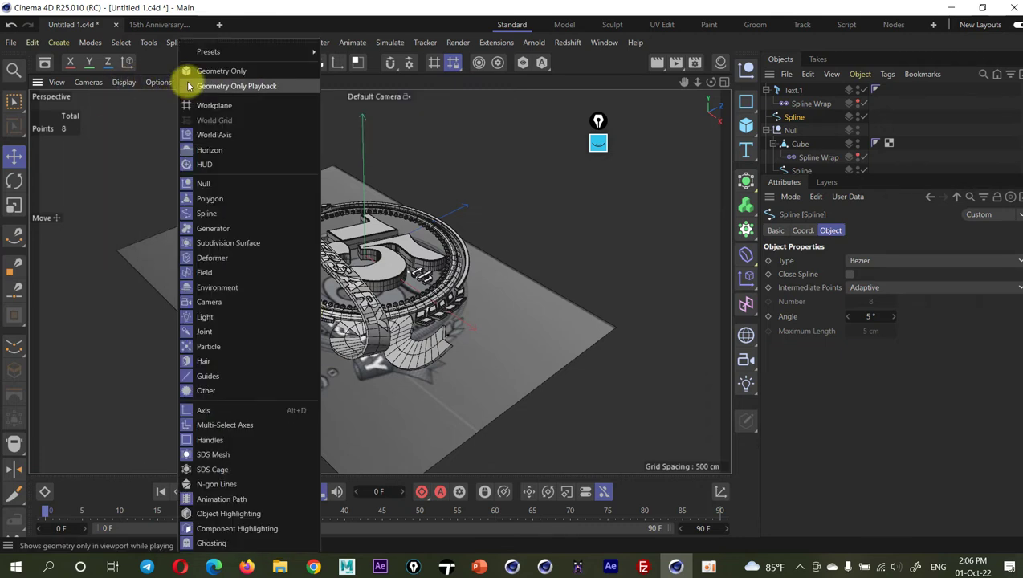
Hide the Null ribbon group in the viewport.
{"action": "left_click", "coordinate": [189, 108]}
{"action": "mouse_move", "coordinate": [422, 292]}
{"action": "left_mouse_down", "text": "alt"}
{"action": "mouse_move", "coordinate": [319, 286]}
{"action": "mouse_move", "coordinate": [266, 213]}
{"action": "mouse_move", "coordinate": [433, 229]}
{"action": "mouse_move", "coordinate": [392, 263]}
{"action": "mouse_move", "coordinate": [532, 237]}
{"action": "left_mouse_up", "text": "alt"}
{"action": "left_click", "coordinate": [789, 130]}
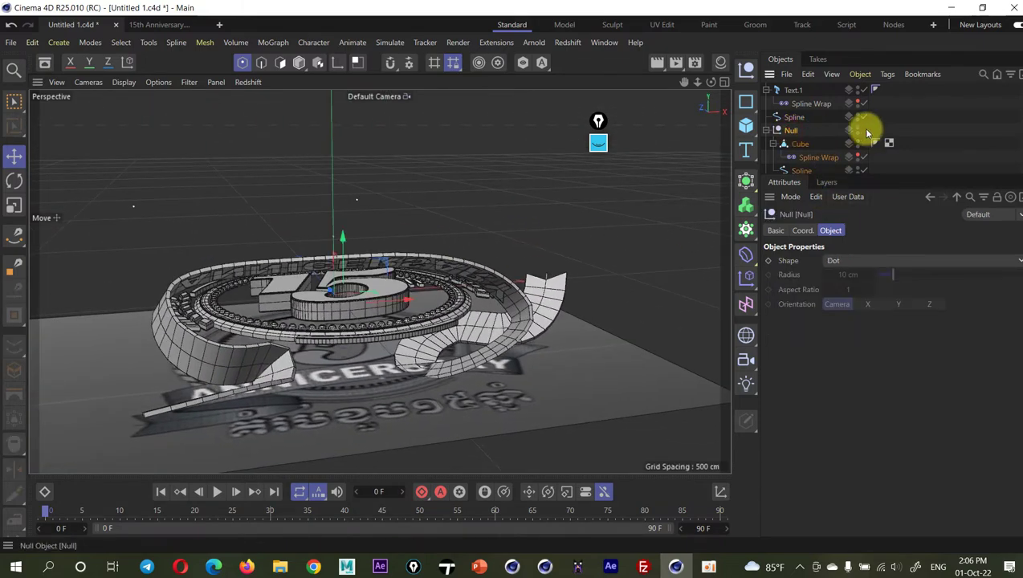
{"action": "left_click", "coordinate": [860, 128]}
Link the copied Spline into Text.1's Spline Wrap as its path.
{"action": "mouse_move", "coordinate": [570, 257]}
{"action": "left_mouse_down", "text": "alt"}
{"action": "mouse_move", "coordinate": [616, 265]}
{"action": "mouse_move", "coordinate": [620, 280]}
{"action": "mouse_move", "coordinate": [597, 266]}
{"action": "left_mouse_up", "text": "alt"}
{"action": "left_click", "coordinate": [811, 106]}
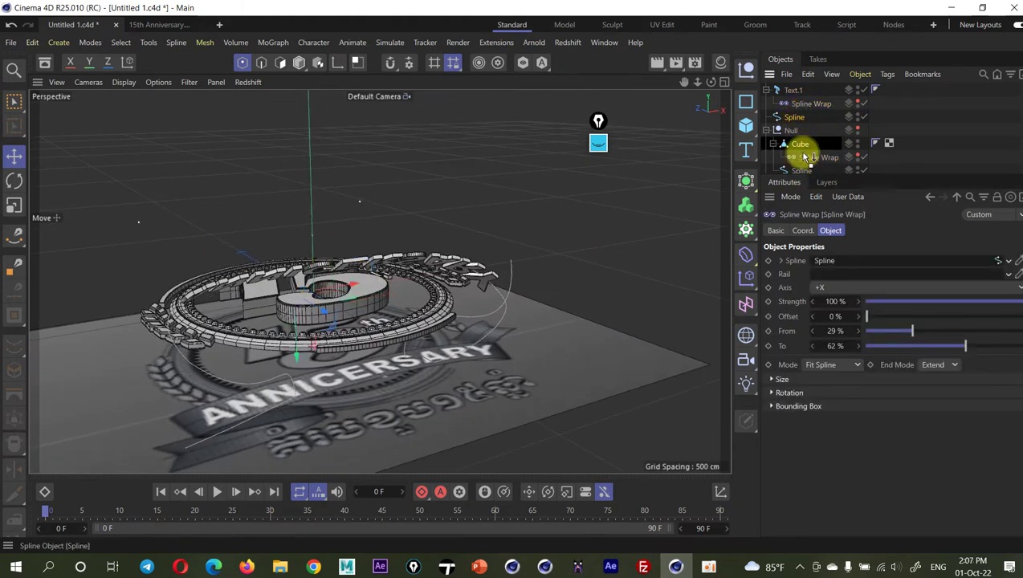
{"action": "left_click_drag", "start_coordinate": [799, 131], "coordinate": [827, 263]}
In Model mode, move the Spline down so the ANNICERSARY text sits on the ribbon.
{"action": "left_click_drag", "start_coordinate": [411, 213], "coordinate": [498, 233], "text": "alt"}
{"action": "left_click", "coordinate": [793, 118]}
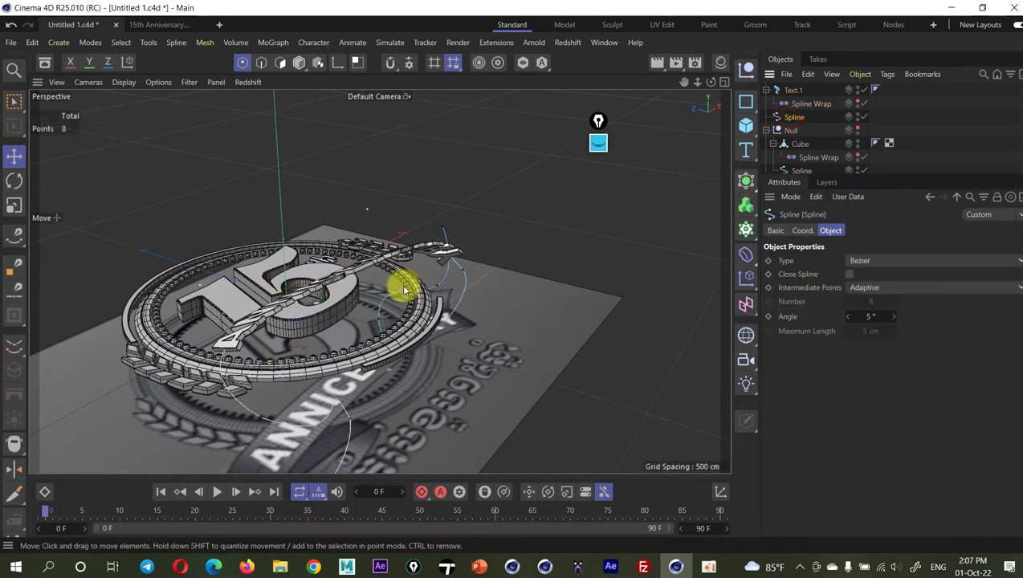
{"action": "mouse_move", "coordinate": [387, 326]}
{"action": "left_mouse_down", "text": "alt"}
{"action": "mouse_move", "coordinate": [418, 320]}
{"action": "mouse_move", "coordinate": [347, 303]}
{"action": "left_mouse_up", "text": "alt"}
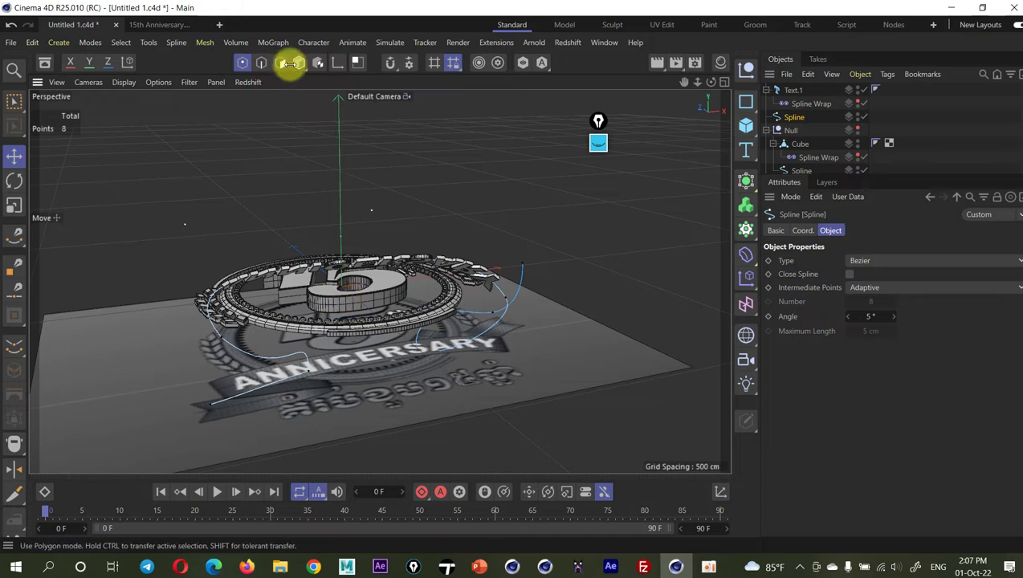
{"action": "left_click", "coordinate": [299, 62]}
{"action": "left_click_drag", "start_coordinate": [338, 240], "coordinate": [339, 237]}
{"action": "scroll", "coordinate": [457, 270], "scroll_direction": "up", "scroll_amount": 2}
{"action": "scroll", "coordinate": [343, 319], "scroll_direction": "up", "scroll_amount": 4}
{"action": "scroll", "coordinate": [401, 304], "scroll_direction": "up", "scroll_amount": 3}
{"action": "mouse_move", "coordinate": [400, 304]}
{"action": "left_mouse_down", "text": "alt"}
{"action": "mouse_move", "coordinate": [338, 297]}
{"action": "mouse_move", "coordinate": [321, 271]}
{"action": "left_mouse_up", "text": "alt"}
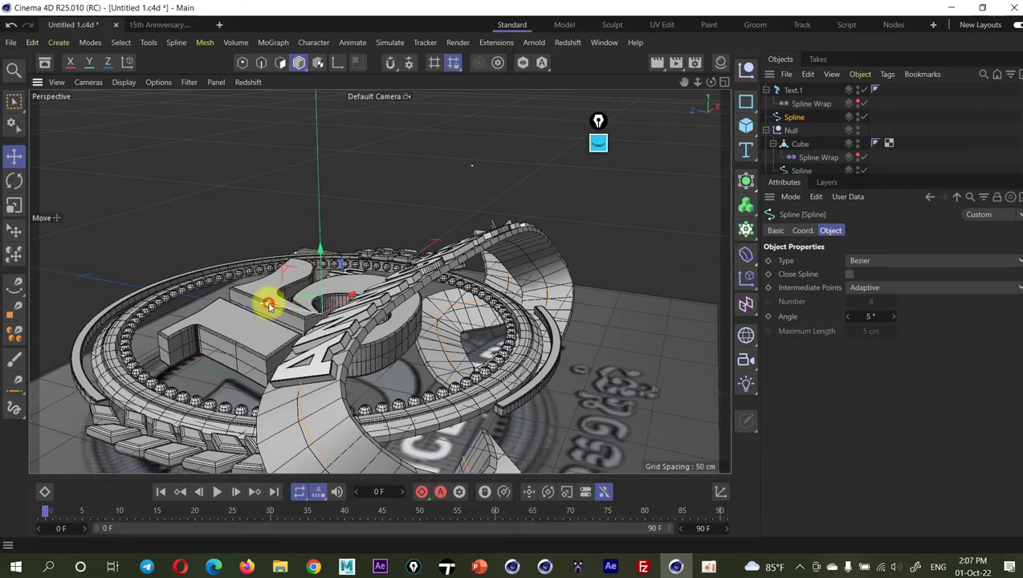
{"action": "key", "text": "ctrl+z"}
{"action": "mouse_move", "coordinate": [303, 270]}
{"action": "left_mouse_down"}
{"action": "mouse_move", "coordinate": [302, 291]}
{"action": "mouse_move", "coordinate": [275, 308]}
{"action": "mouse_move", "coordinate": [463, 346]}
{"action": "mouse_move", "coordinate": [544, 322]}
{"action": "mouse_move", "coordinate": [480, 289]}
{"action": "mouse_move", "coordinate": [343, 337]}
{"action": "mouse_move", "coordinate": [538, 263]}
{"action": "mouse_move", "coordinate": [509, 267]}
{"action": "left_mouse_up"}
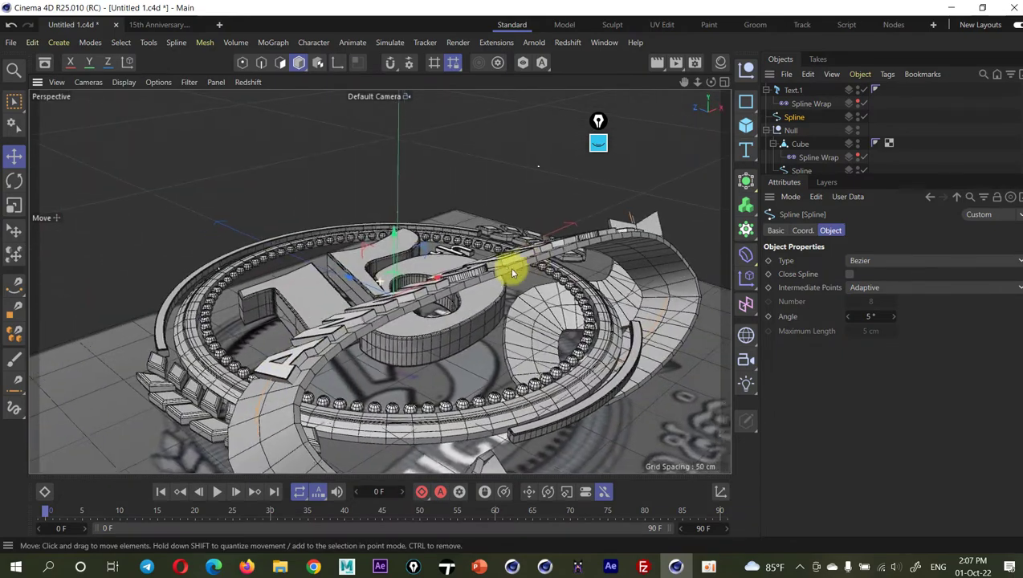
Maximize the Top view and select the background plane.
{"action": "middle_click", "coordinate": [508, 268]}
{"action": "middle_click", "coordinate": [507, 265]}
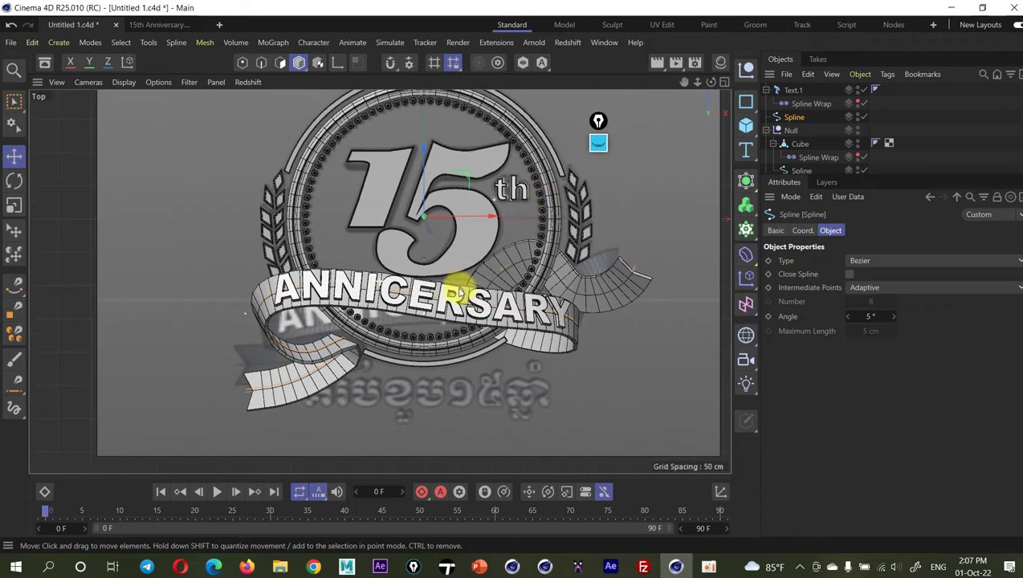
{"action": "left_click", "coordinate": [696, 330]}
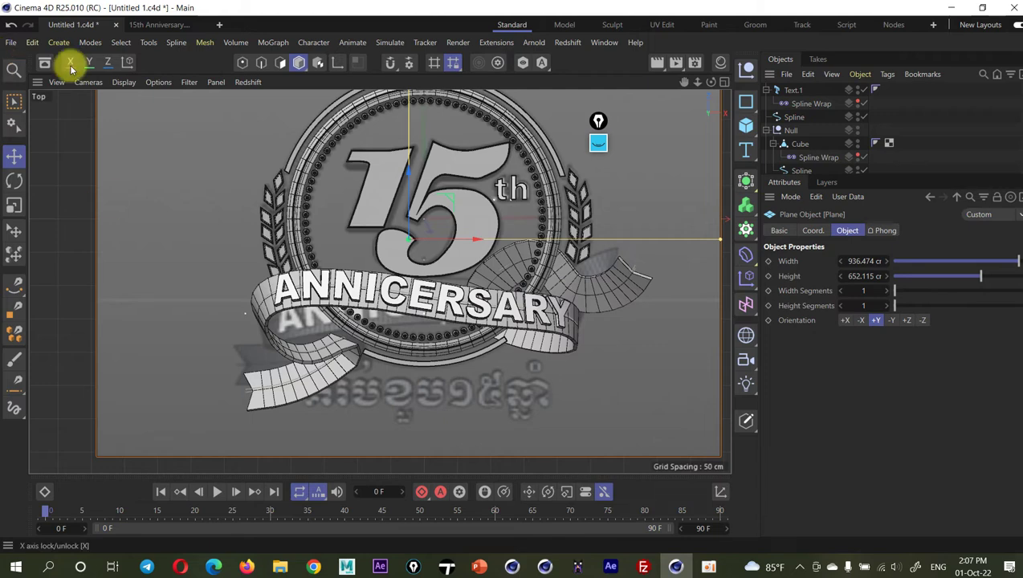
Group Text.1, Spline Wrap and Spline into a new Null.1 with Alt+G.
{"action": "left_click", "coordinate": [11, 42]}
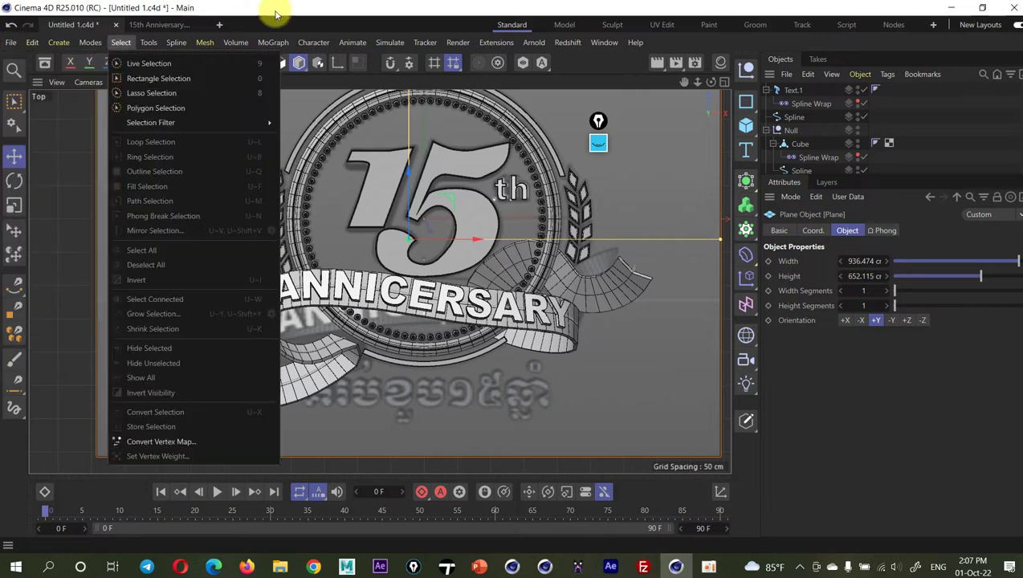
{"action": "left_click", "coordinate": [269, 11]}
{"action": "scroll", "coordinate": [456, 290], "scroll_direction": "up", "scroll_amount": 3}
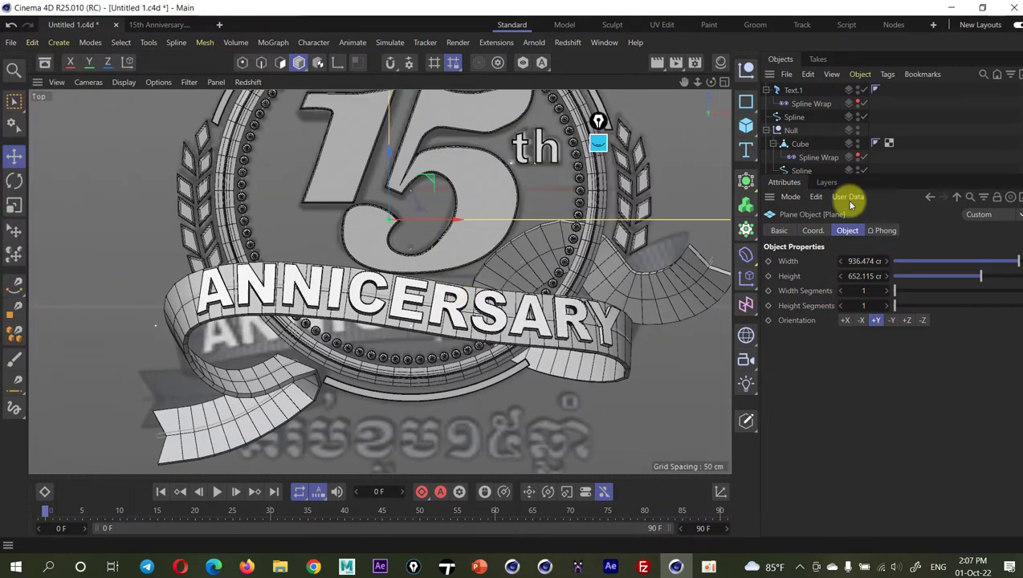
{"action": "left_click", "coordinate": [793, 90]}
{"action": "left_click", "coordinate": [793, 118], "text": "shift"}
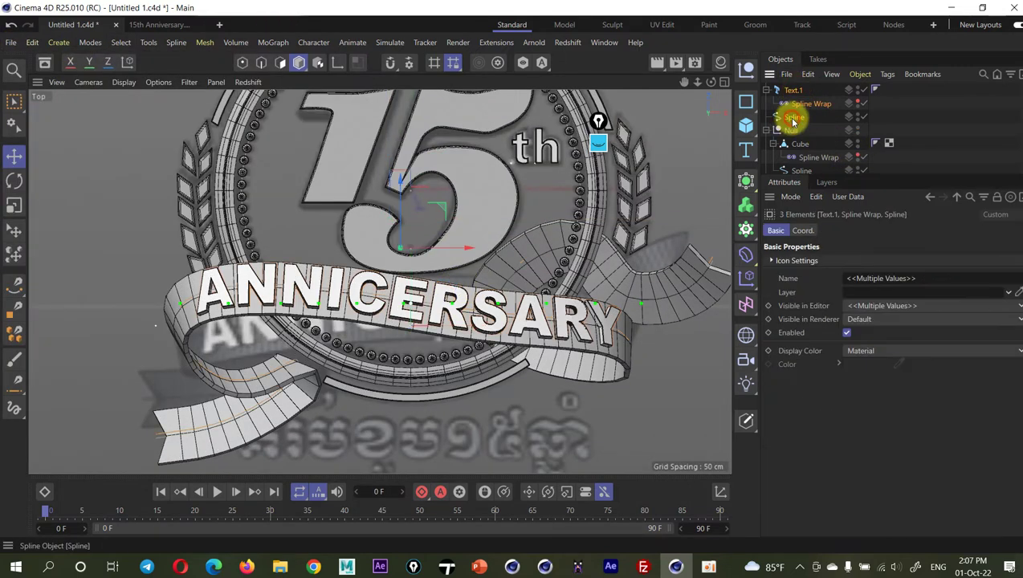
{"action": "key", "text": "alt+g"}
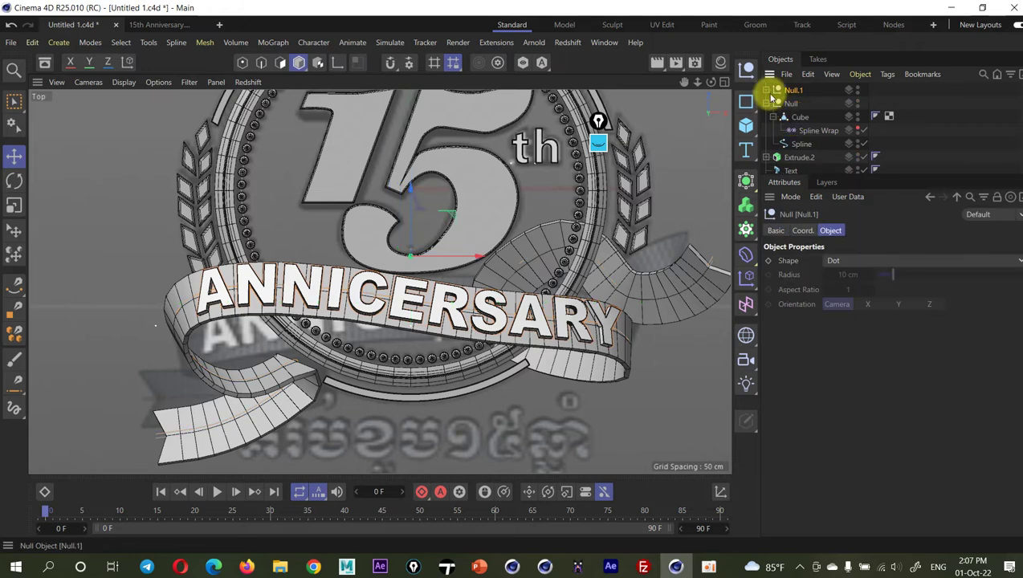
{"action": "left_click", "coordinate": [766, 89]}
Test the Spline Wrap's From, Strength, Offset and To sliders, leaving Offset at 0%.
{"action": "left_click", "coordinate": [812, 118]}
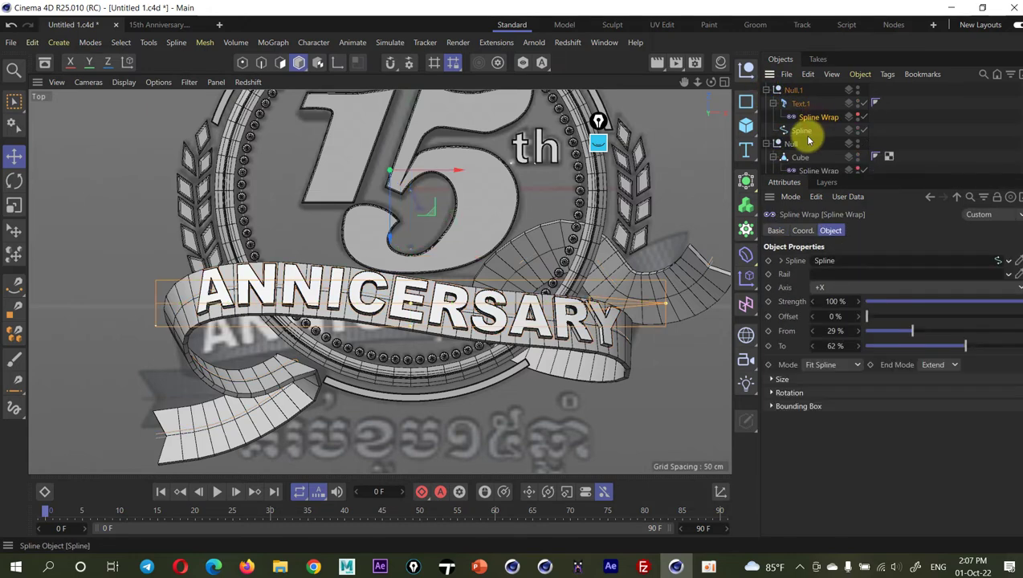
{"action": "left_click_drag", "start_coordinate": [912, 330], "coordinate": [913, 329]}
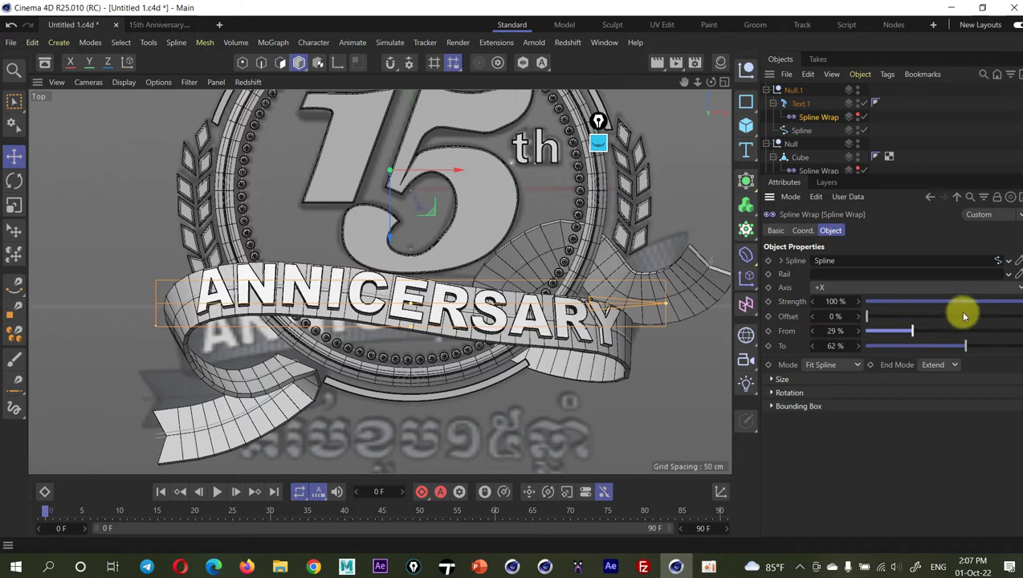
{"action": "mouse_move", "coordinate": [1007, 305]}
{"action": "left_mouse_down"}
{"action": "mouse_move", "coordinate": [963, 302]}
{"action": "mouse_move", "coordinate": [1020, 309]}
{"action": "left_mouse_up"}
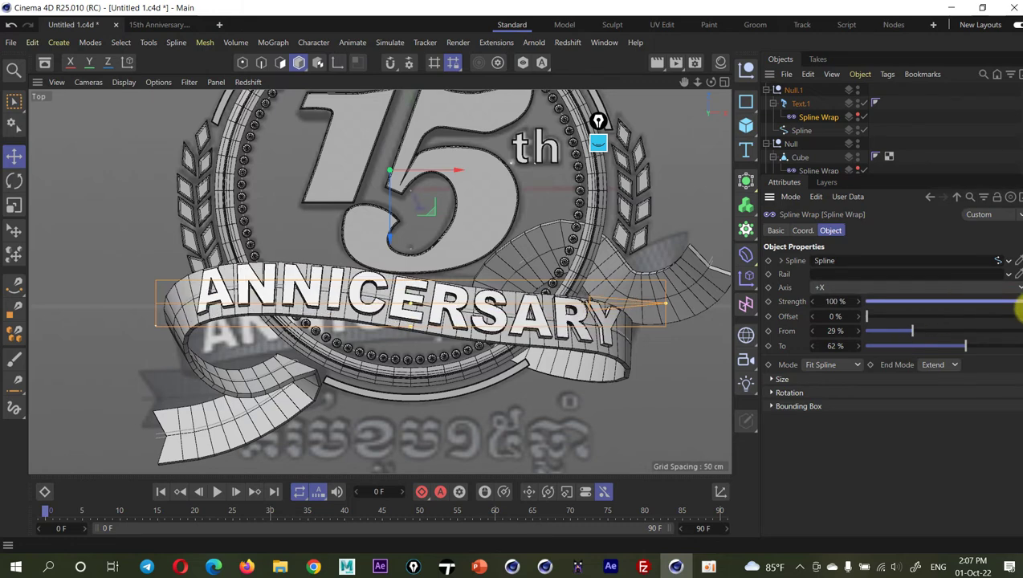
{"action": "mouse_move", "coordinate": [868, 317]}
{"action": "left_mouse_down"}
{"action": "mouse_move", "coordinate": [948, 310]}
{"action": "mouse_move", "coordinate": [833, 313]}
{"action": "mouse_move", "coordinate": [897, 317]}
{"action": "left_mouse_up"}
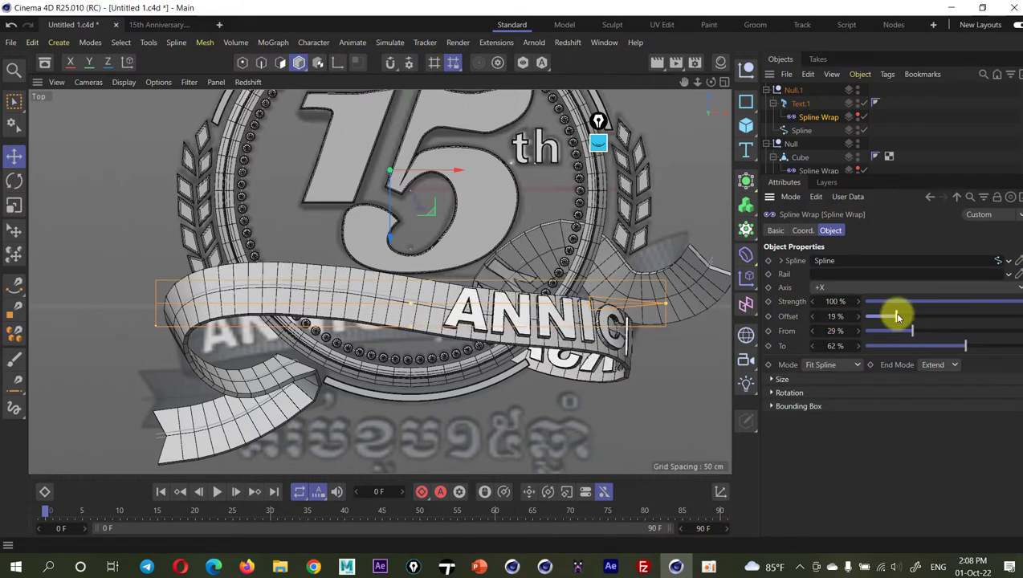
{"action": "mouse_move", "coordinate": [897, 317]}
{"action": "left_mouse_down"}
{"action": "mouse_move", "coordinate": [863, 319]}
{"action": "mouse_move", "coordinate": [908, 313]}
{"action": "mouse_move", "coordinate": [841, 320]}
{"action": "left_mouse_up"}
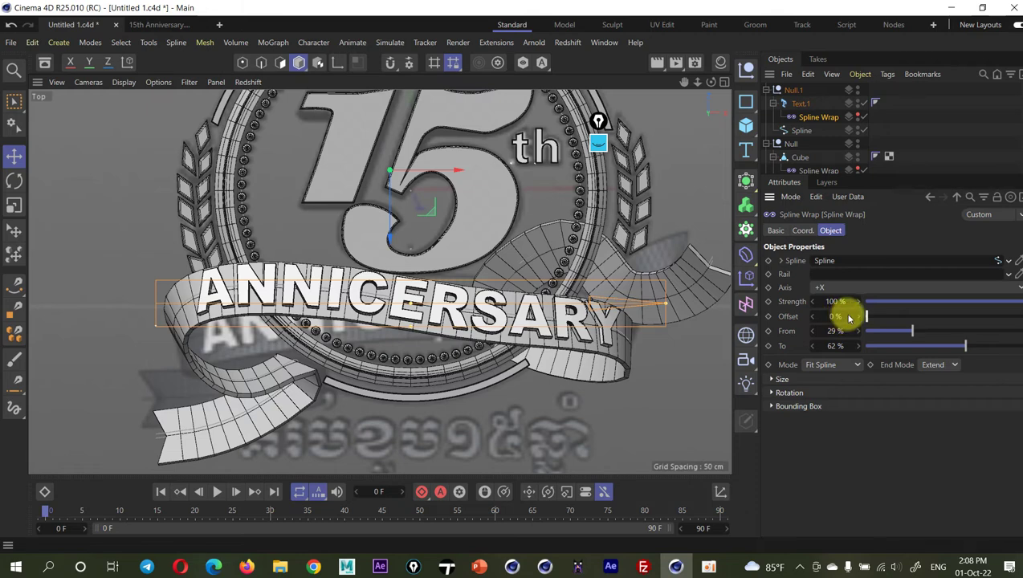
{"action": "mouse_move", "coordinate": [866, 316]}
{"action": "left_mouse_down"}
{"action": "mouse_move", "coordinate": [915, 313]}
{"action": "mouse_move", "coordinate": [817, 313]}
{"action": "left_mouse_up"}
{"action": "mouse_move", "coordinate": [958, 345]}
{"action": "left_mouse_down"}
{"action": "mouse_move", "coordinate": [942, 343]}
{"action": "mouse_move", "coordinate": [955, 347]}
{"action": "left_mouse_up"}
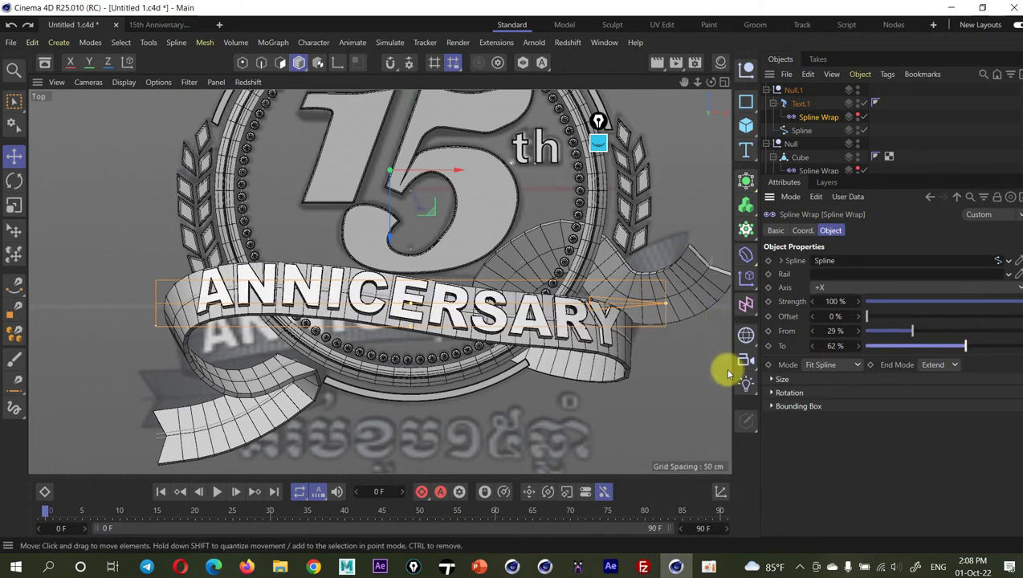
{"action": "left_click", "coordinate": [637, 368]}
{"action": "scroll", "coordinate": [506, 343], "scroll_direction": "down", "scroll_amount": 2}
{"action": "middle_click_drag", "start_coordinate": [505, 343], "coordinate": [512, 302], "text": "alt"}
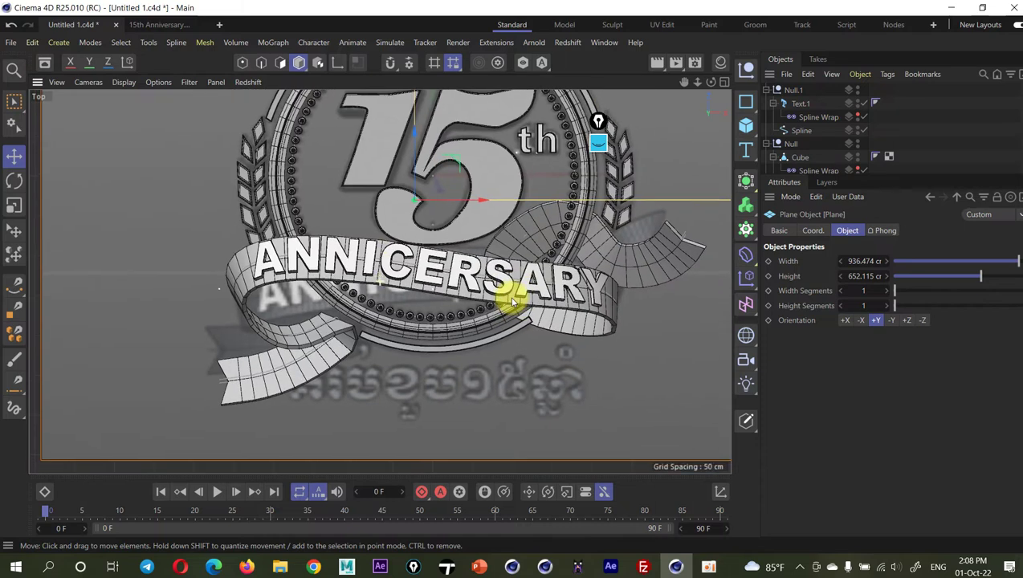
Merge '15th anniversary khmer' from the File Ai folder, accepting the Illustrator import settings.
{"action": "left_click", "coordinate": [8, 44]}
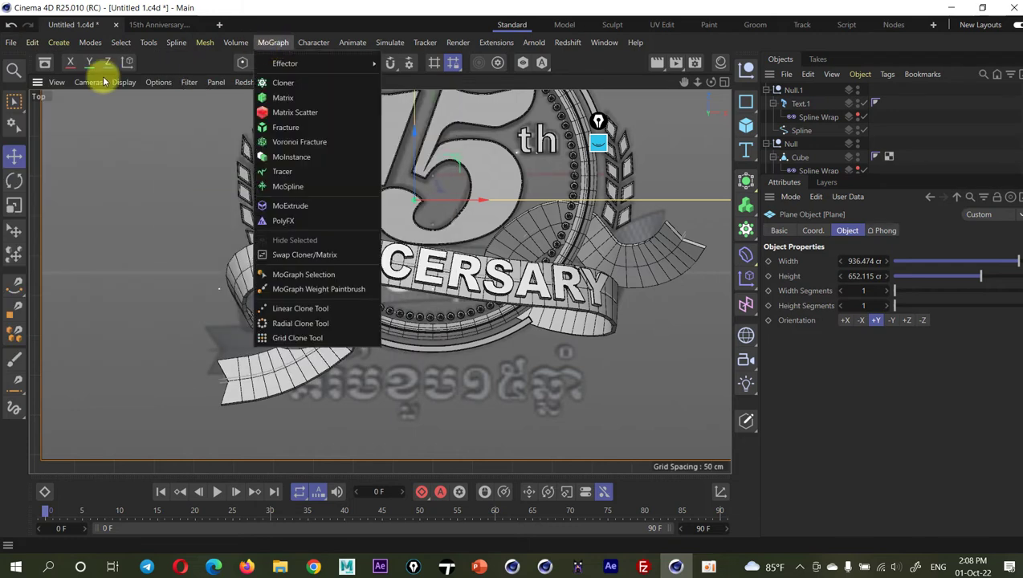
{"action": "left_click", "coordinate": [9, 44]}
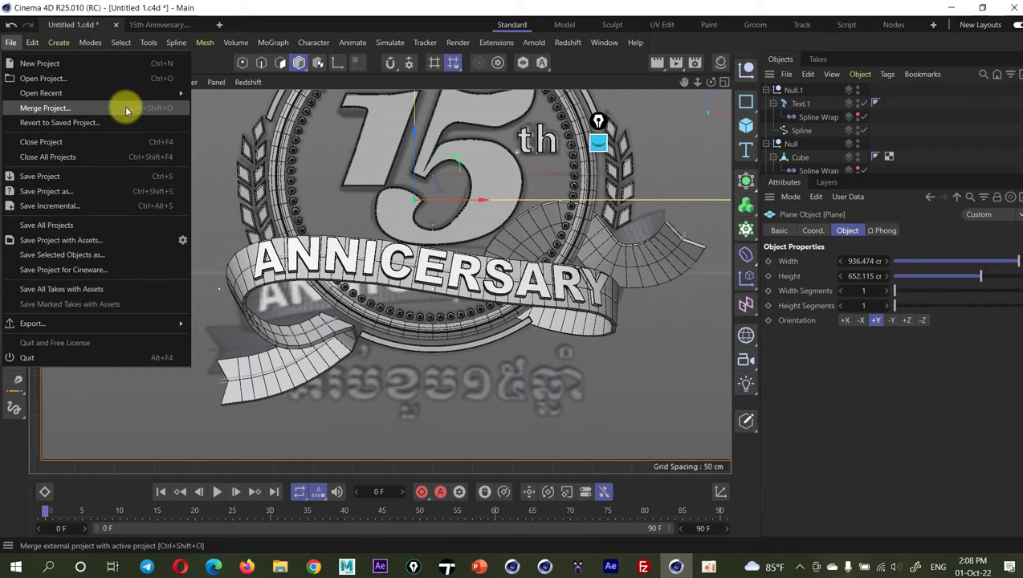
{"action": "left_click", "coordinate": [126, 110]}
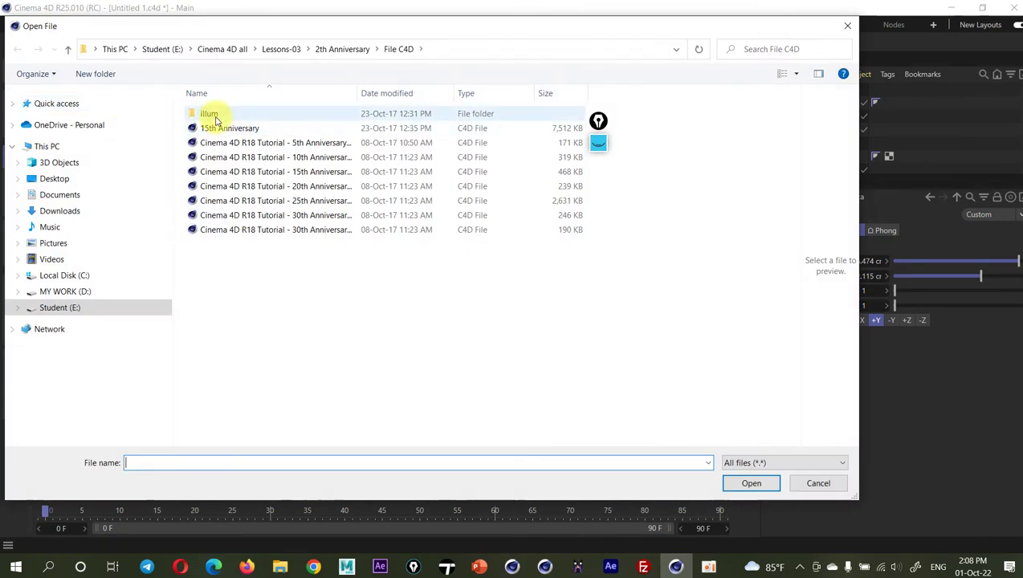
{"action": "left_click", "coordinate": [351, 49]}
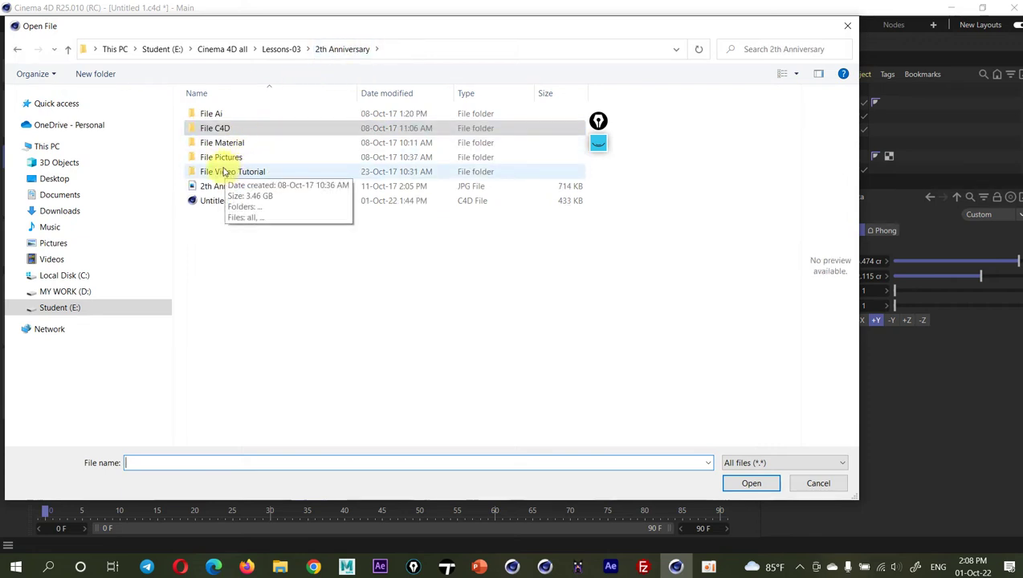
{"action": "double_click", "coordinate": [219, 114]}
{"action": "left_click", "coordinate": [238, 128]}
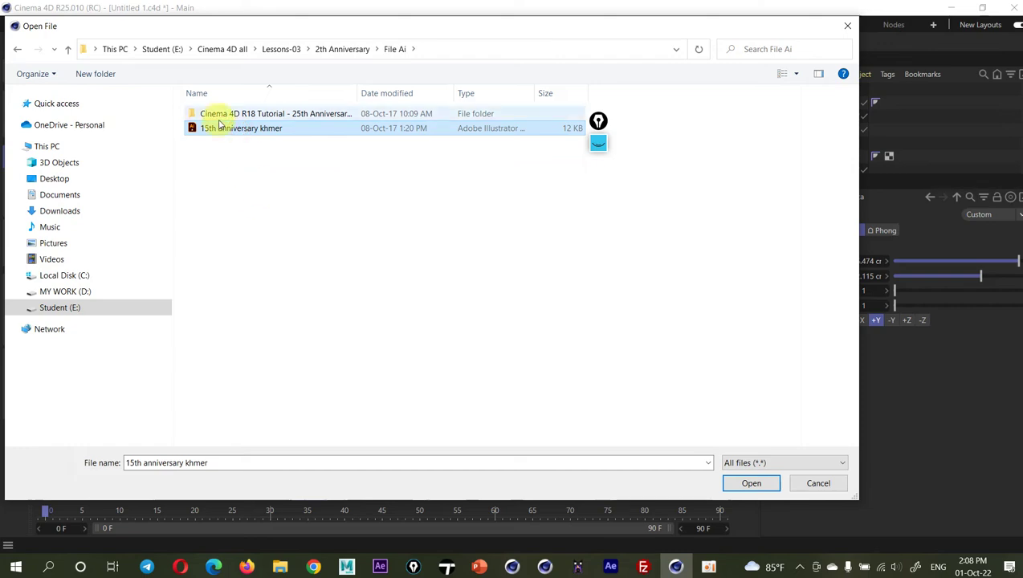
{"action": "left_click", "coordinate": [750, 484]}
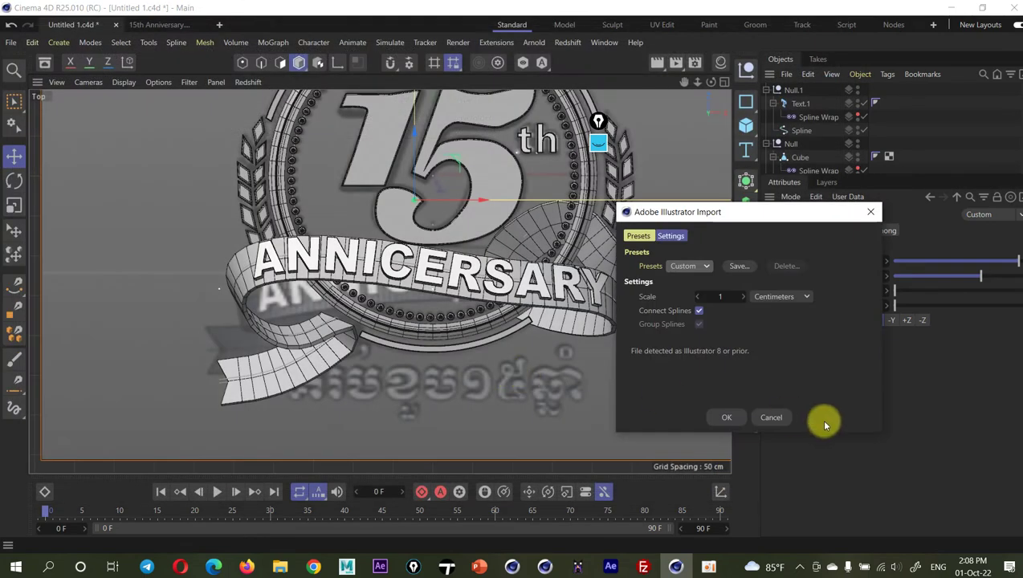
{"action": "left_click_drag", "start_coordinate": [711, 214], "coordinate": [313, 131]}
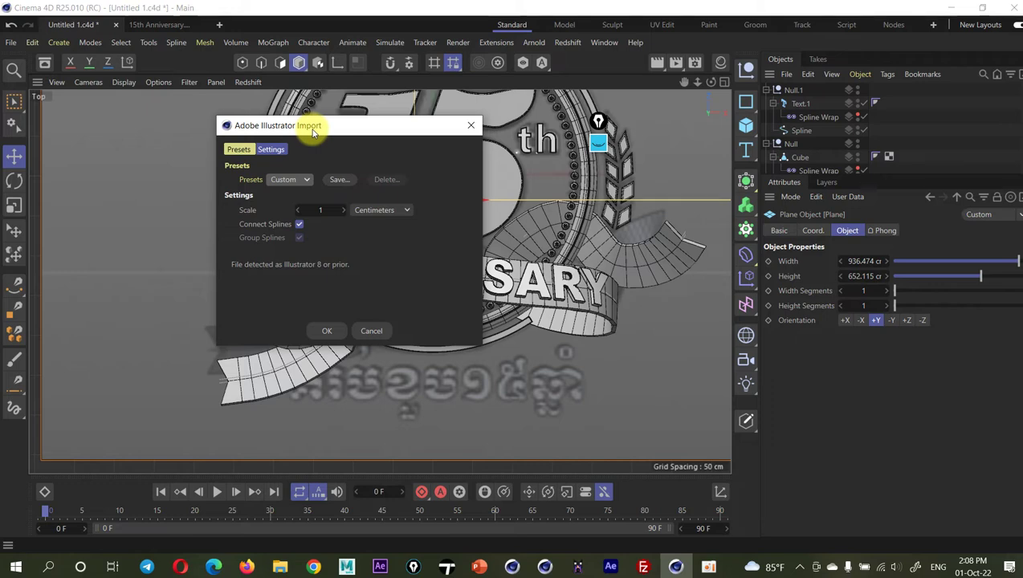
{"action": "left_click", "coordinate": [327, 330]}
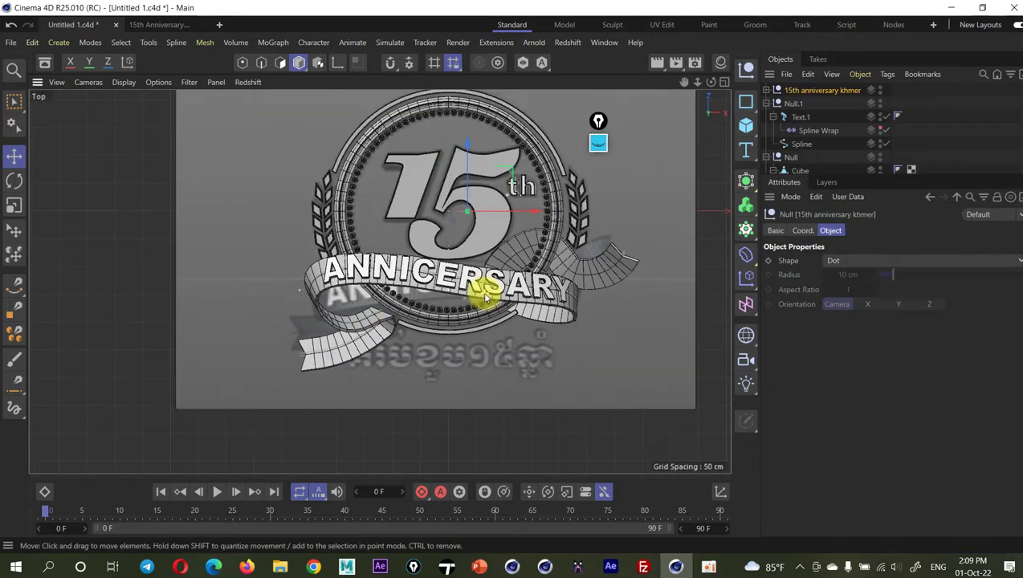
Move the imported Khmer artwork down and left, then maximize the Perspective view.
{"action": "left_click_drag", "start_coordinate": [499, 189], "coordinate": [423, 348]}
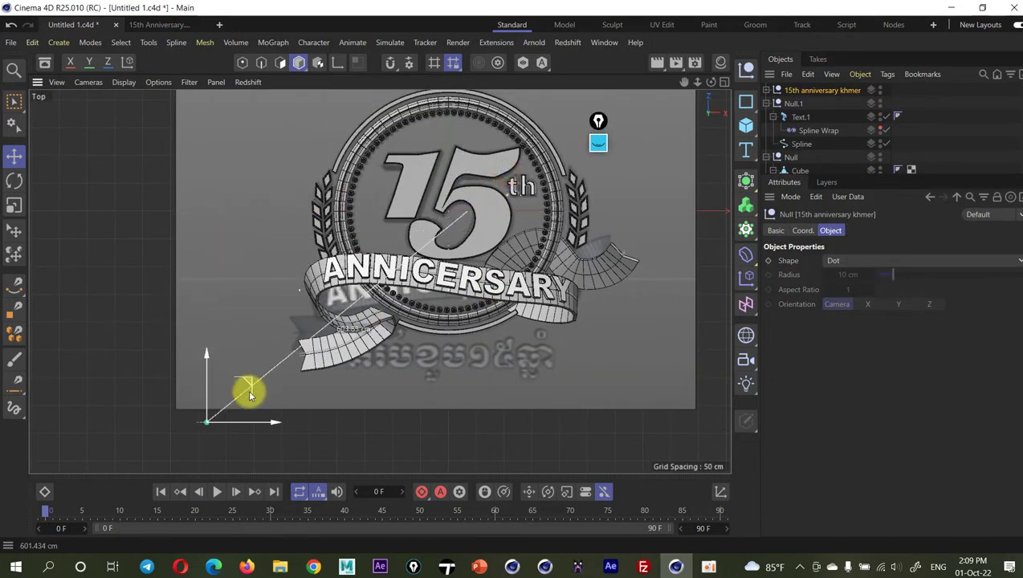
{"action": "middle_click", "coordinate": [418, 330]}
{"action": "middle_click", "coordinate": [239, 256]}
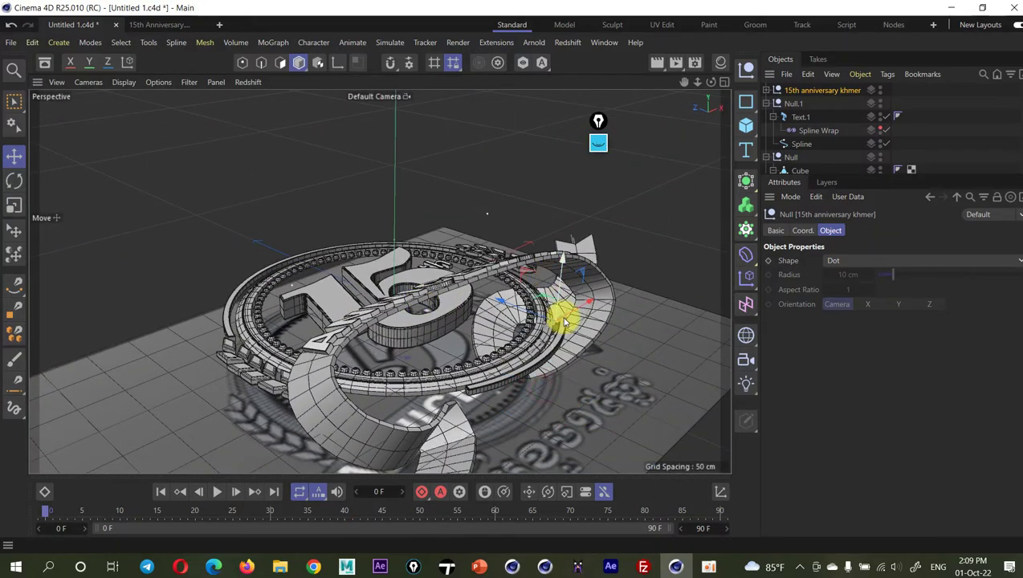
{"action": "scroll", "coordinate": [543, 385], "scroll_direction": "up", "scroll_amount": 3}
{"action": "scroll", "coordinate": [553, 361], "scroll_direction": "up", "scroll_amount": 2}
{"action": "scroll", "coordinate": [562, 343], "scroll_direction": "down", "scroll_amount": 1}
{"action": "scroll", "coordinate": [561, 343], "scroll_direction": "down", "scroll_amount": 2}
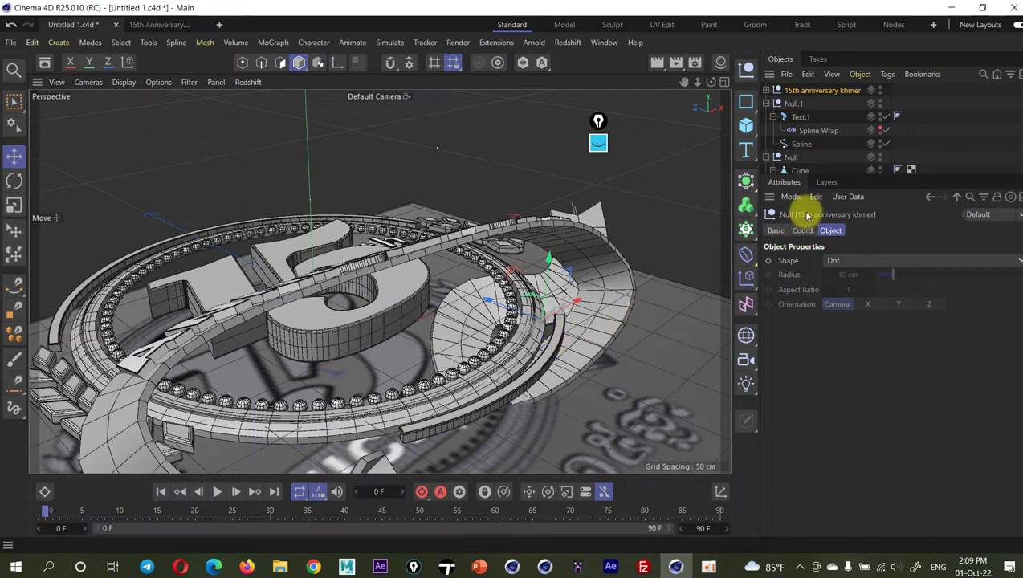
Expand the import to reveal its 18 Path splines and lift Path 1 upward on Y.
{"action": "left_click", "coordinate": [773, 104]}
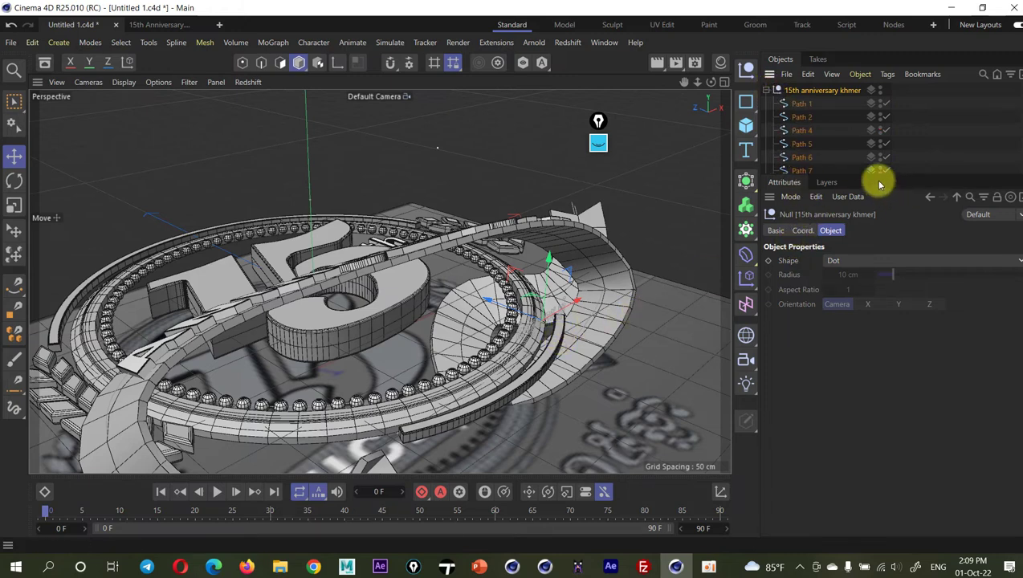
{"action": "left_click_drag", "start_coordinate": [924, 175], "coordinate": [908, 364]}
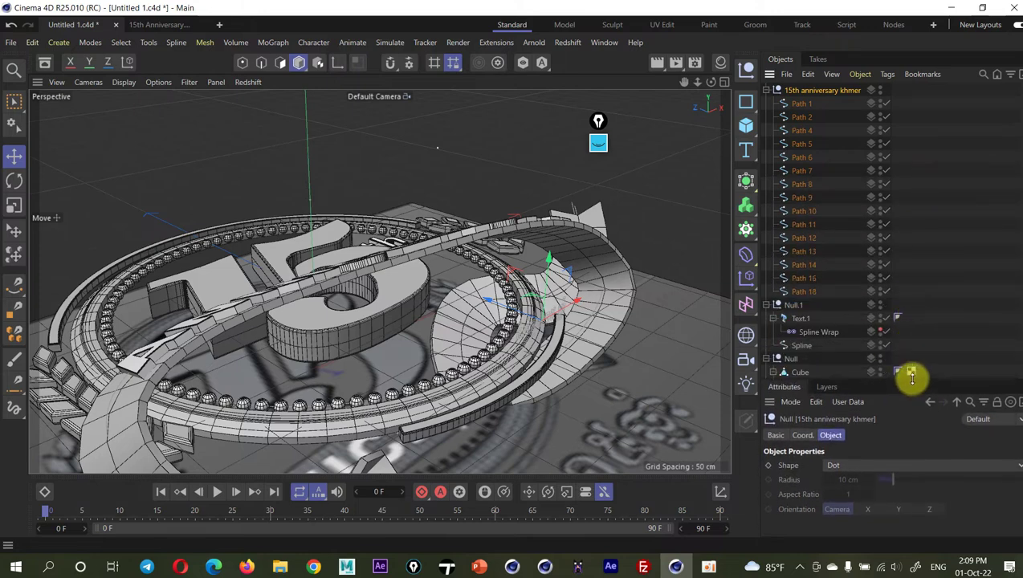
{"action": "left_click_drag", "start_coordinate": [908, 364], "coordinate": [907, 362]}
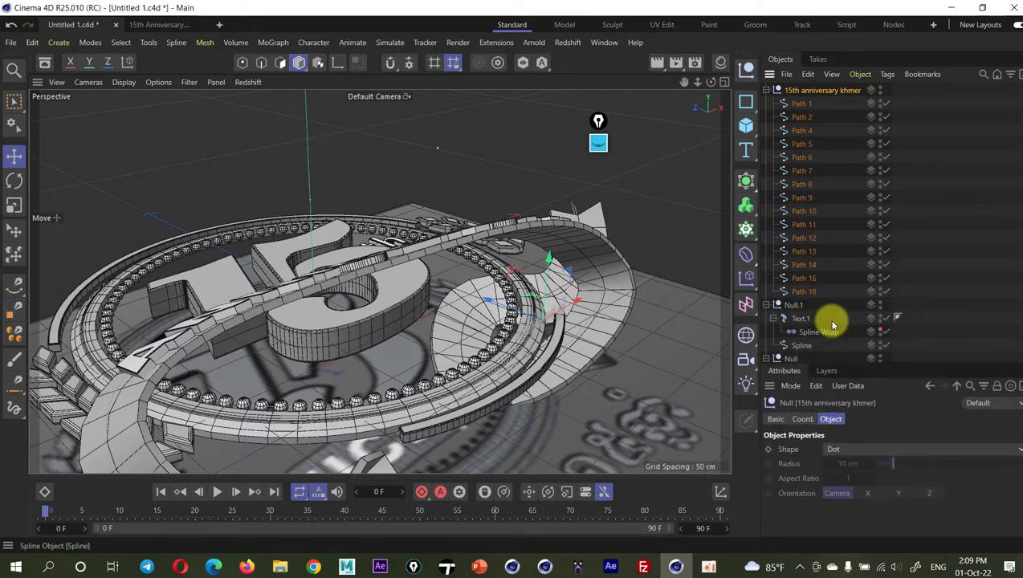
{"action": "scroll", "coordinate": [532, 353], "scroll_direction": "up", "scroll_amount": 3}
{"action": "scroll", "coordinate": [536, 338], "scroll_direction": "up", "scroll_amount": 3}
{"action": "scroll", "coordinate": [538, 338], "scroll_direction": "down", "scroll_amount": 3}
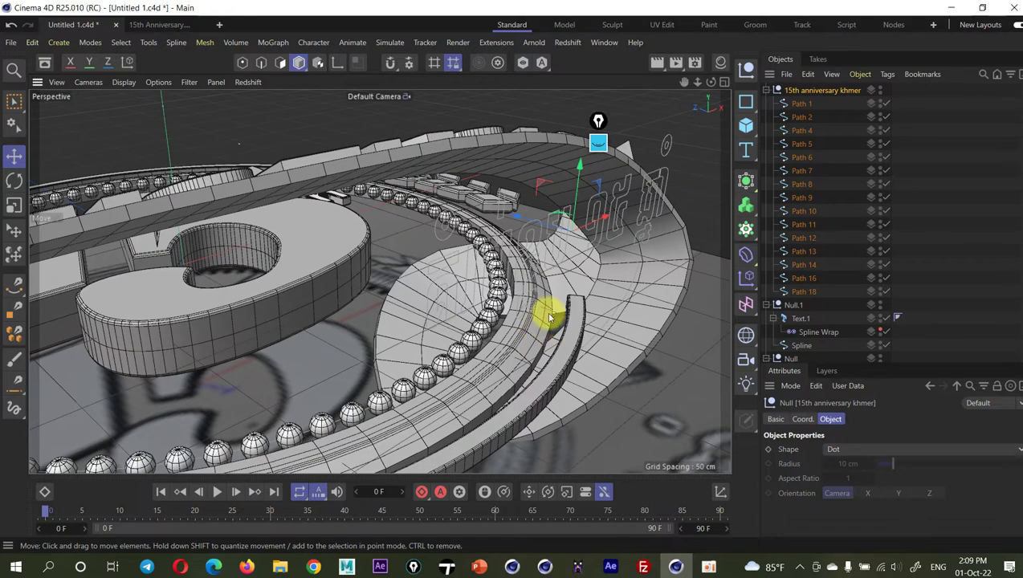
{"action": "left_click", "coordinate": [800, 103]}
{"action": "mouse_move", "coordinate": [441, 228]}
{"action": "left_mouse_down"}
{"action": "mouse_move", "coordinate": [439, 147]}
{"action": "mouse_move", "coordinate": [440, 172]}
{"action": "left_mouse_up"}
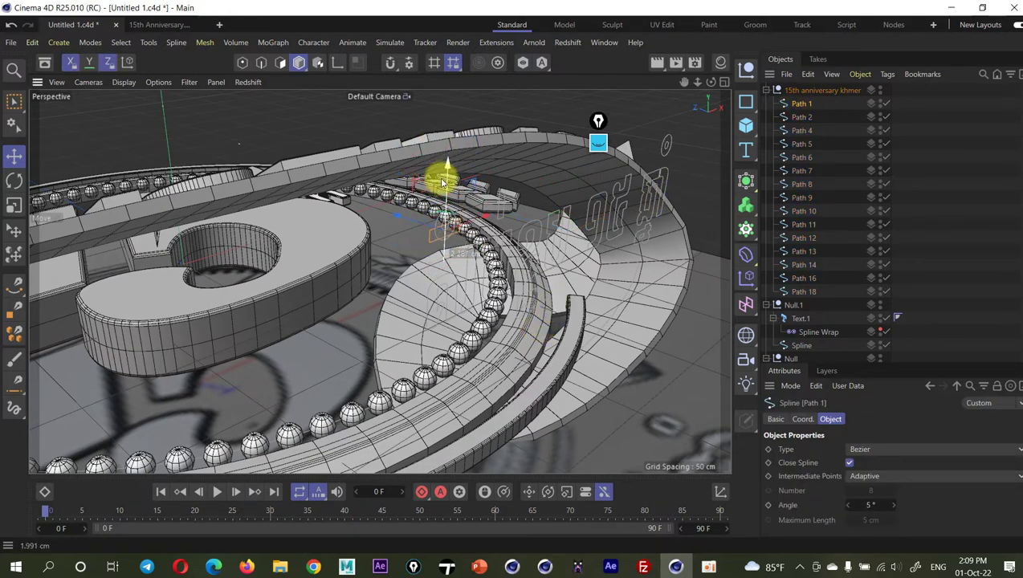
{"action": "mouse_move", "coordinate": [566, 220]}
{"action": "left_mouse_down", "text": "alt"}
{"action": "mouse_move", "coordinate": [454, 241]}
{"action": "mouse_move", "coordinate": [538, 244]}
{"action": "mouse_move", "coordinate": [548, 240]}
{"action": "mouse_move", "coordinate": [468, 221]}
{"action": "mouse_move", "coordinate": [454, 234]}
{"action": "mouse_move", "coordinate": [488, 273]}
{"action": "mouse_move", "coordinate": [484, 299]}
{"action": "left_mouse_up", "text": "alt"}
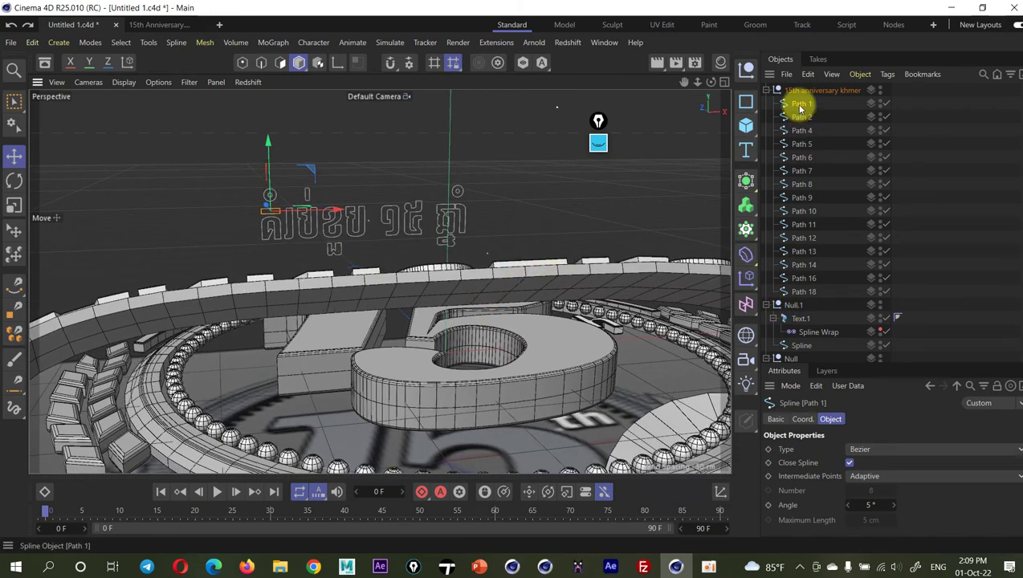
Connect Path 1–18 into a single Path 1 and delete the originals.
{"action": "left_click", "coordinate": [804, 291], "text": "shift"}
{"action": "right_click", "coordinate": [809, 293]}
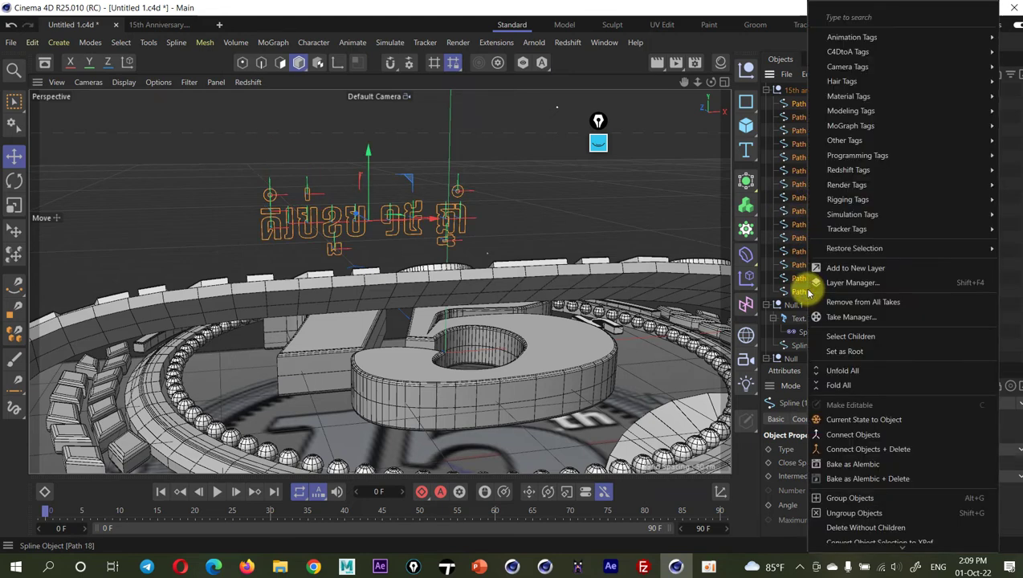
{"action": "left_click", "coordinate": [897, 451]}
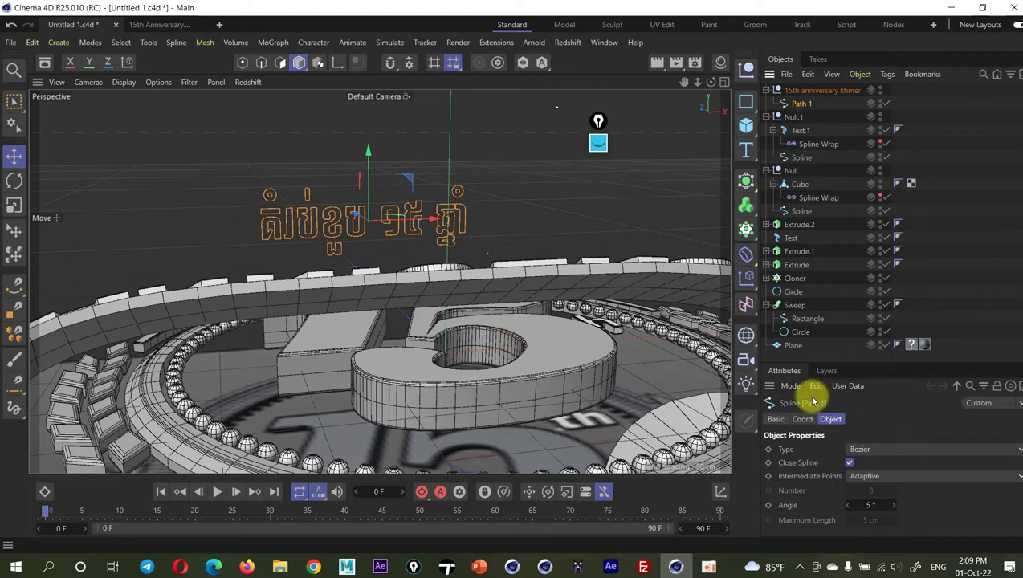
Rotate Path 1 to a pitch of -90° in its Coord. settings.
{"action": "left_click_drag", "start_coordinate": [899, 363], "coordinate": [881, 271]}
{"action": "left_click", "coordinate": [775, 326]}
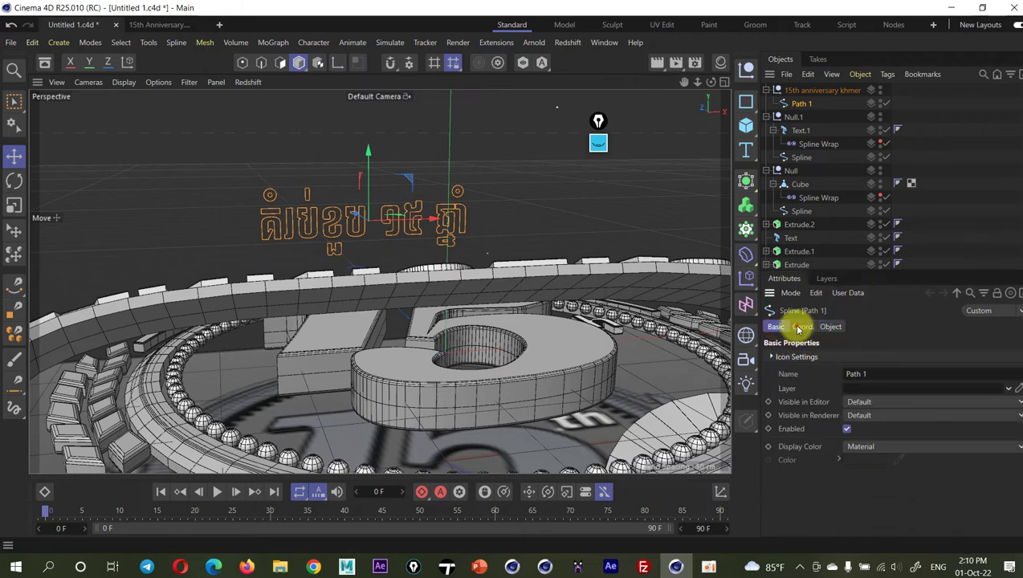
{"action": "left_click", "coordinate": [802, 326]}
{"action": "left_click_drag", "start_coordinate": [989, 357], "coordinate": [988, 357]}
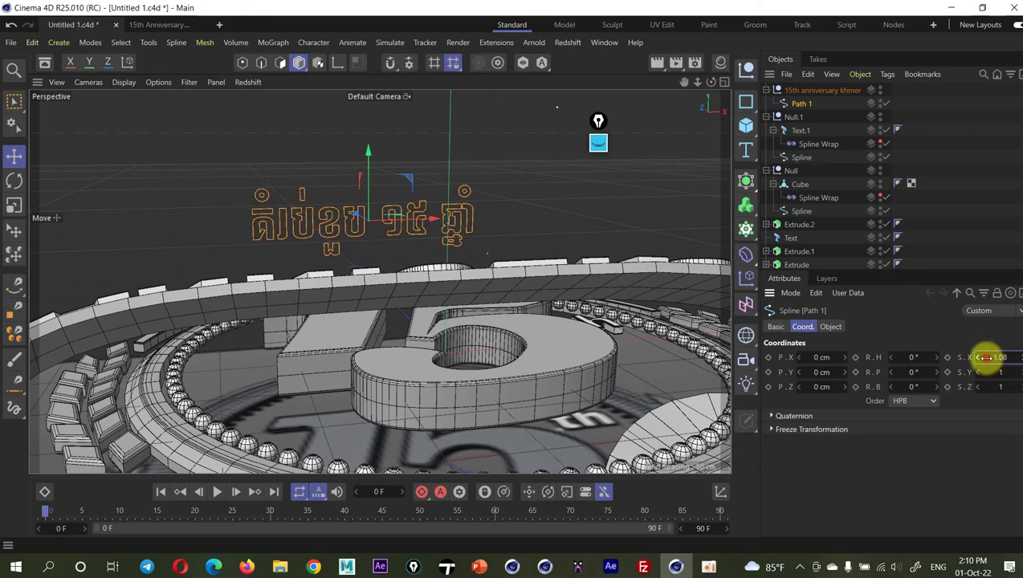
{"action": "middle_click", "coordinate": [478, 250]}
{"action": "middle_click", "coordinate": [535, 217]}
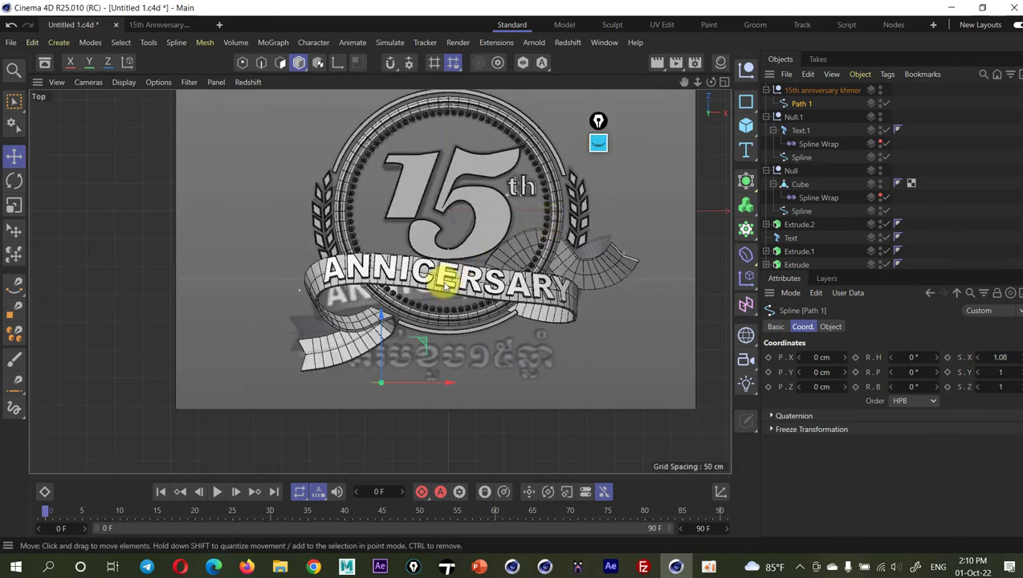
{"action": "left_click_drag", "start_coordinate": [908, 371], "coordinate": [923, 371]}
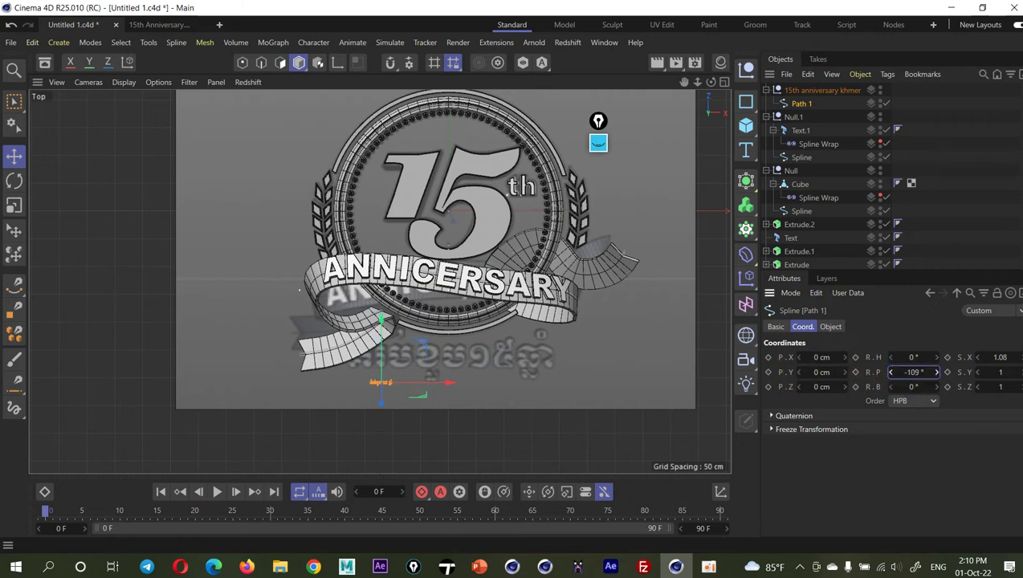
{"action": "left_click", "coordinate": [915, 371]}
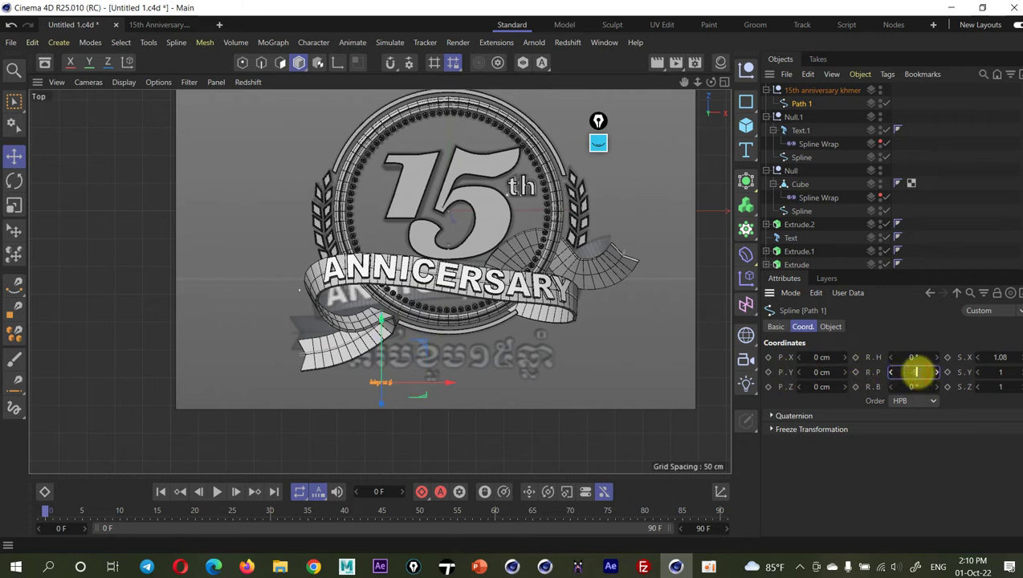
Scale Path 1 to 10 on X, 10 on Y and 51 on Z.
{"action": "left_click", "coordinate": [1001, 357]}
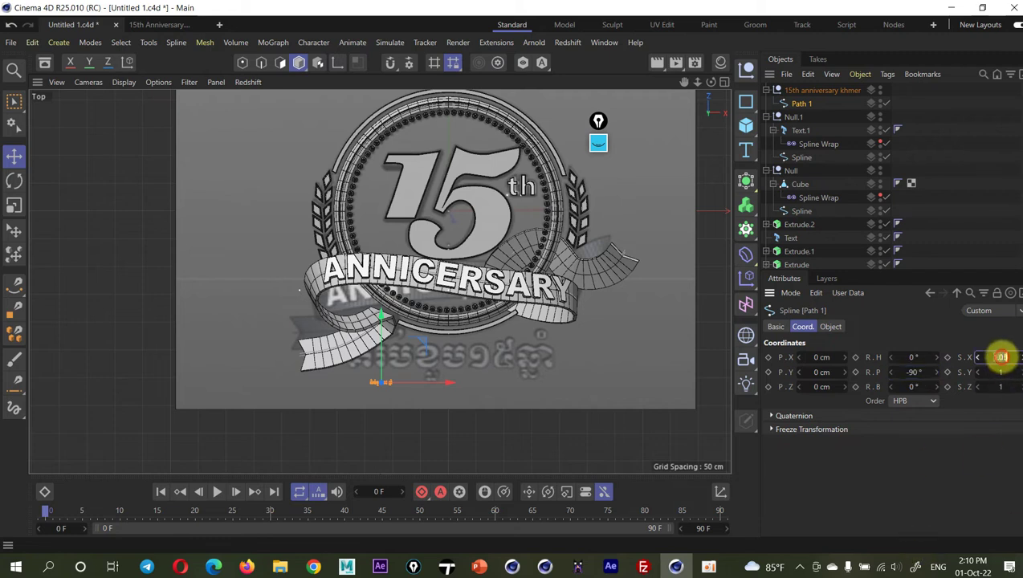
{"action": "left_click", "coordinate": [1000, 371]}
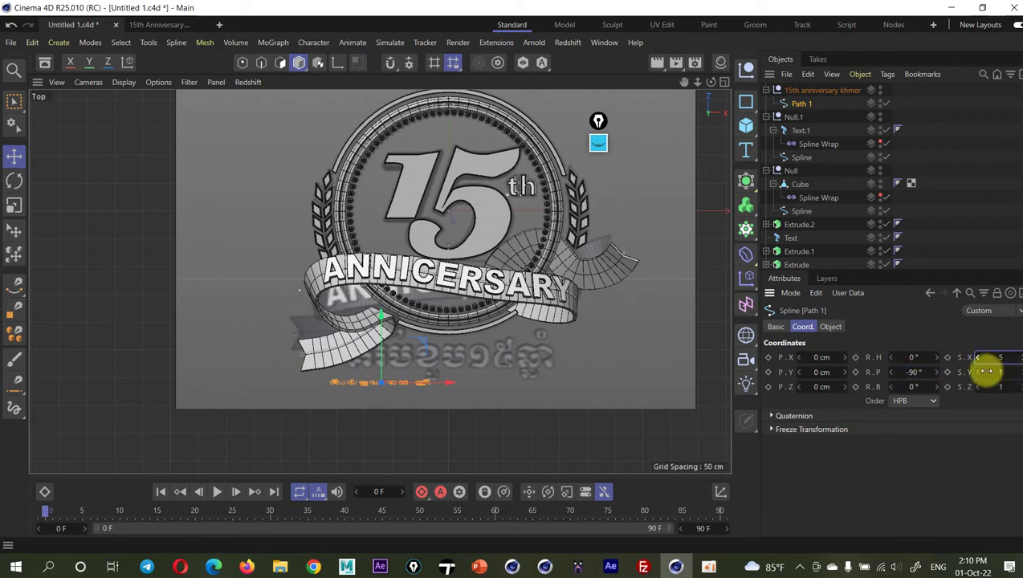
{"action": "type", "text": "5"}
{"action": "key", "text": "Return"}
{"action": "type", "text": "51"}
{"action": "left_click", "coordinate": [999, 357]}
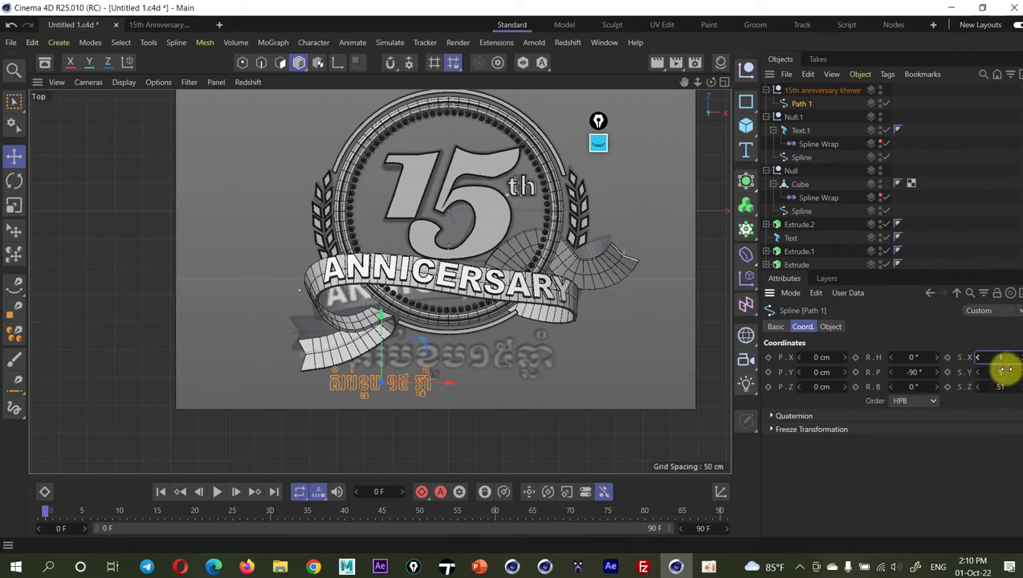
{"action": "key", "text": "Return"}
{"action": "left_click", "coordinate": [1003, 372]}
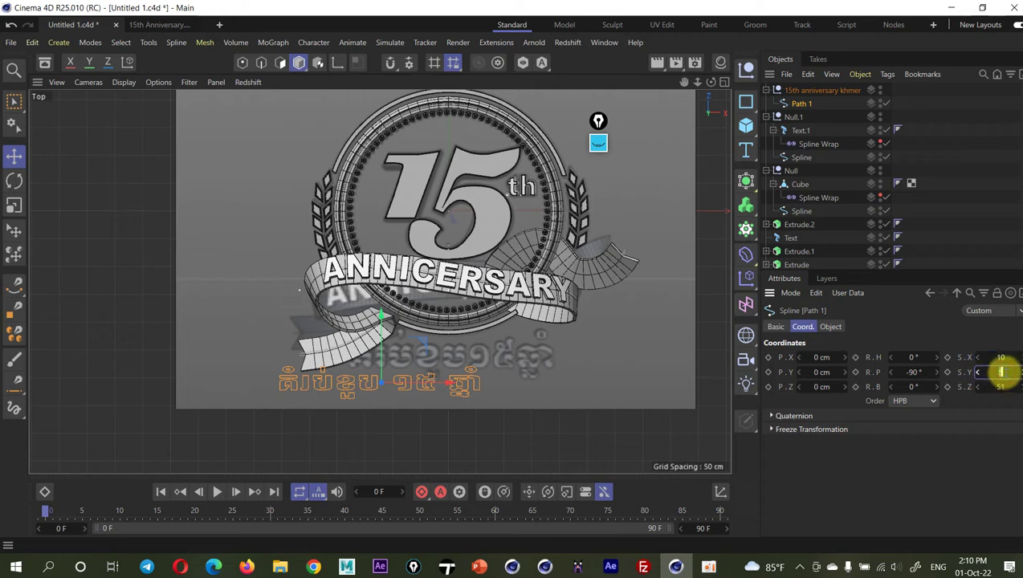
{"action": "type", "text": "0"}
{"action": "key", "text": "Return"}
Move the Khmer text in the Top view so it sits under the ribbon.
{"action": "scroll", "coordinate": [372, 365], "scroll_direction": "up", "scroll_amount": 3}
{"action": "left_click_drag", "start_coordinate": [427, 343], "coordinate": [528, 337]}
{"action": "middle_click_drag", "start_coordinate": [528, 337], "coordinate": [493, 344], "text": "alt"}
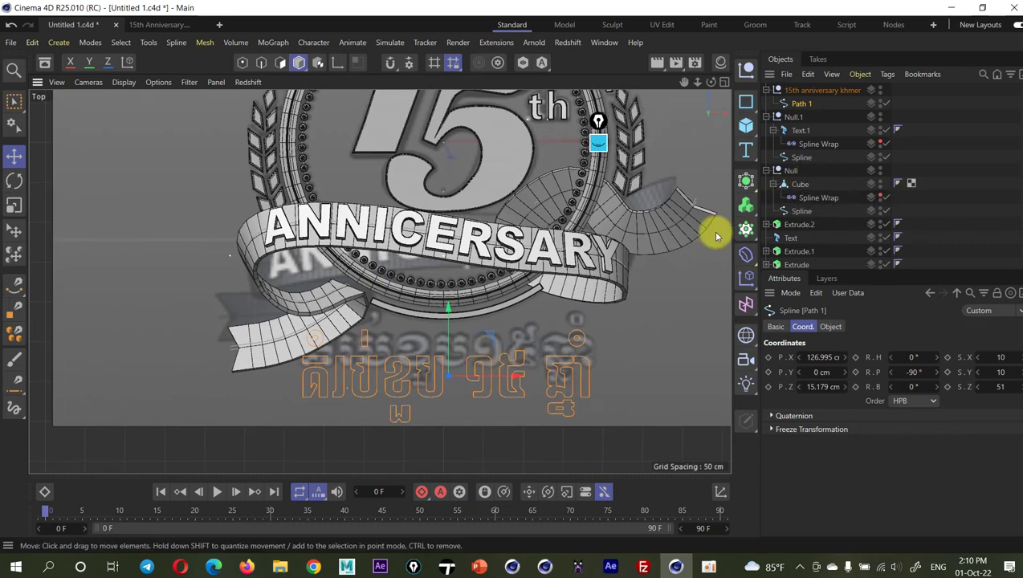
Set Path 1's Z scale to 1 to flatten the Khmer outline.
{"action": "scroll", "coordinate": [835, 233], "scroll_direction": "down", "scroll_amount": 3}
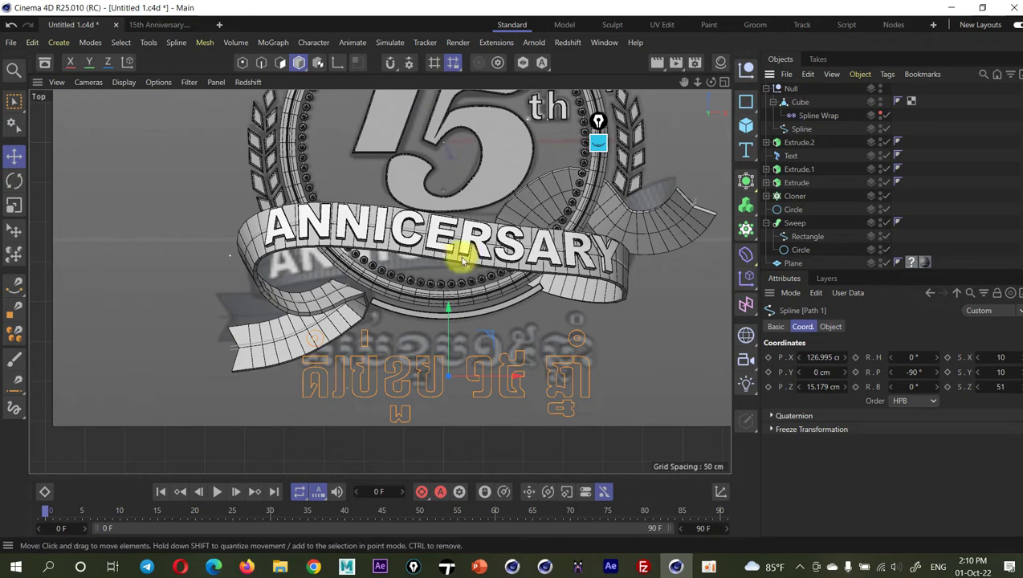
{"action": "middle_click", "coordinate": [457, 246]}
{"action": "middle_click", "coordinate": [349, 213]}
{"action": "mouse_move", "coordinate": [356, 221]}
{"action": "left_mouse_down", "text": "alt"}
{"action": "mouse_move", "coordinate": [361, 232]}
{"action": "mouse_move", "coordinate": [423, 244]}
{"action": "mouse_move", "coordinate": [383, 234]}
{"action": "left_mouse_up", "text": "alt"}
{"action": "middle_click", "coordinate": [383, 233]}
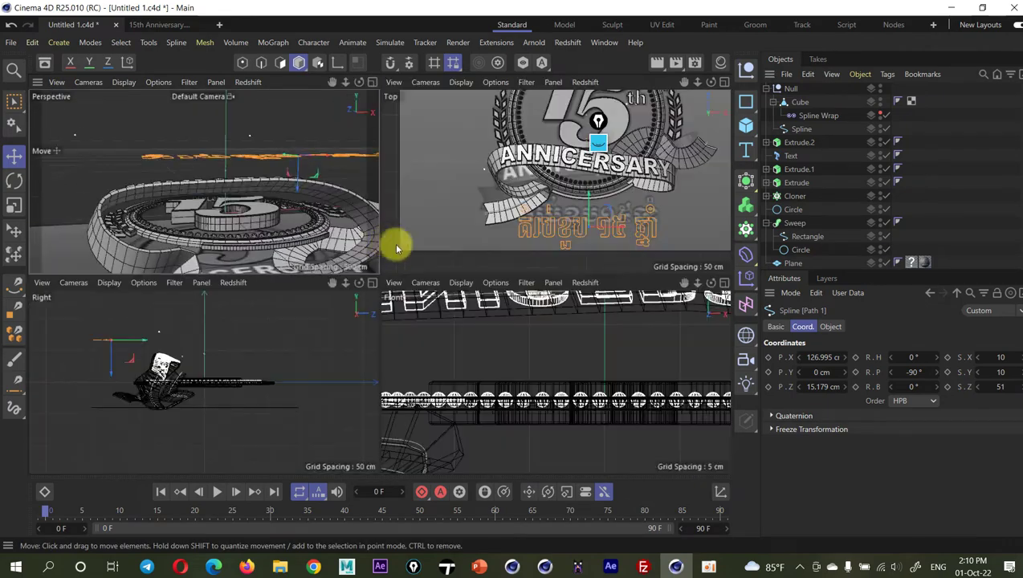
{"action": "scroll", "coordinate": [551, 351], "scroll_direction": "down", "scroll_amount": 4}
{"action": "middle_click", "coordinate": [552, 350]}
{"action": "scroll", "coordinate": [551, 349], "scroll_direction": "up", "scroll_amount": 2}
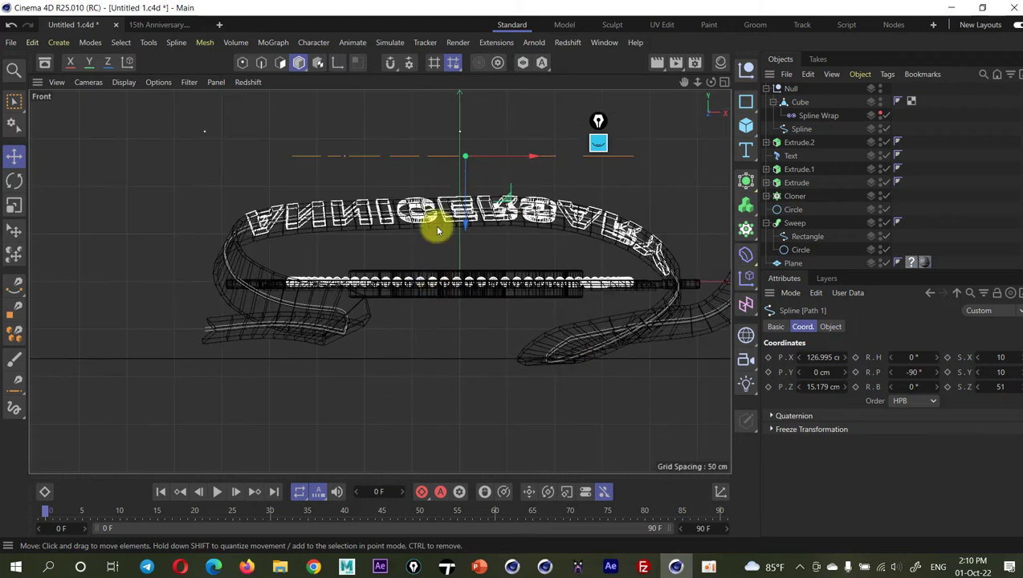
{"action": "scroll", "coordinate": [787, 133], "scroll_direction": "up", "scroll_amount": 3}
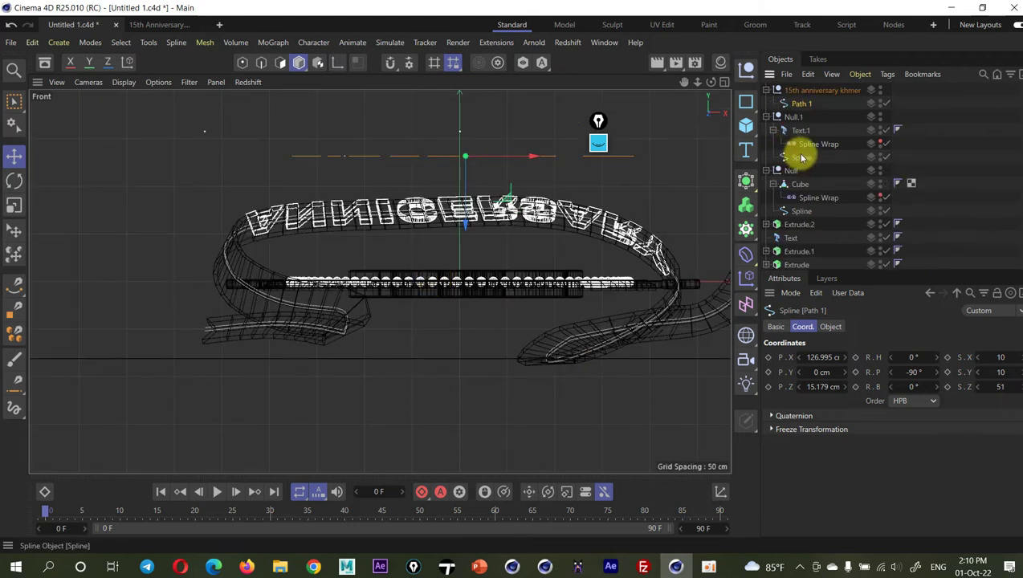
{"action": "type", "text": "0"}
{"action": "key", "text": "Return"}
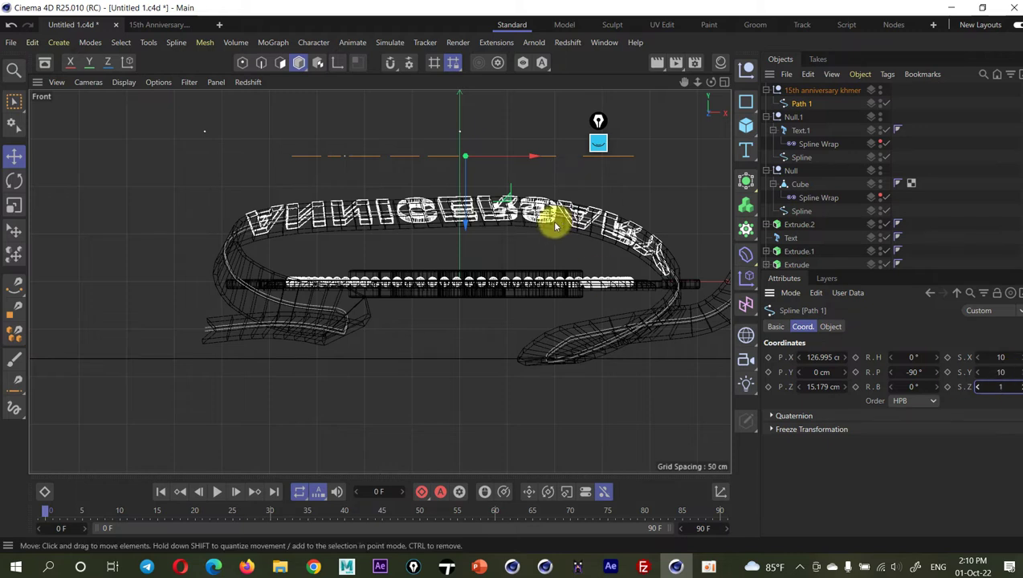
{"action": "key", "text": "Return"}
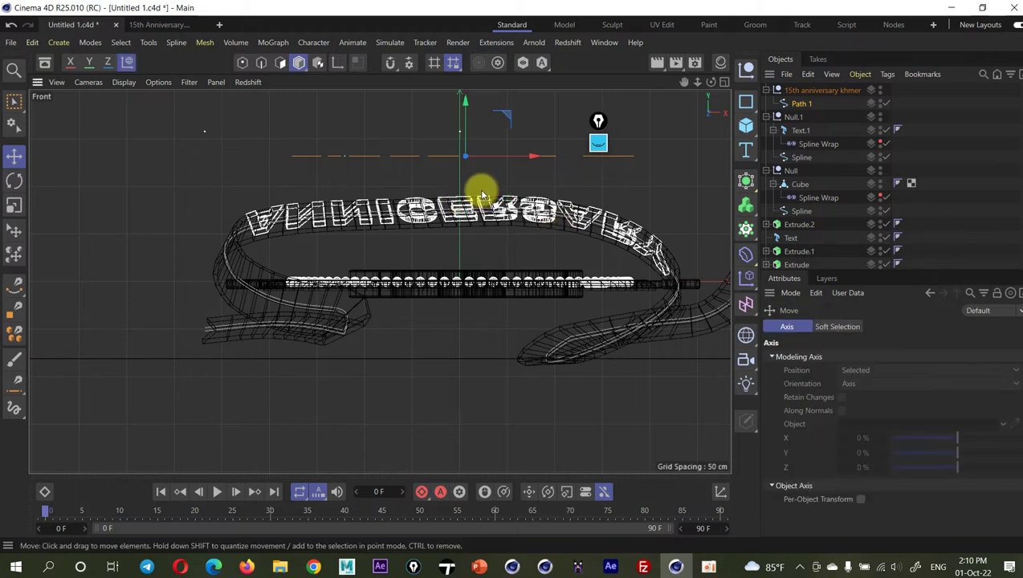
Lower the Khmer outline along Y in the Front view to sit level with the ring.
{"action": "left_click_drag", "start_coordinate": [463, 119], "coordinate": [462, 243]}
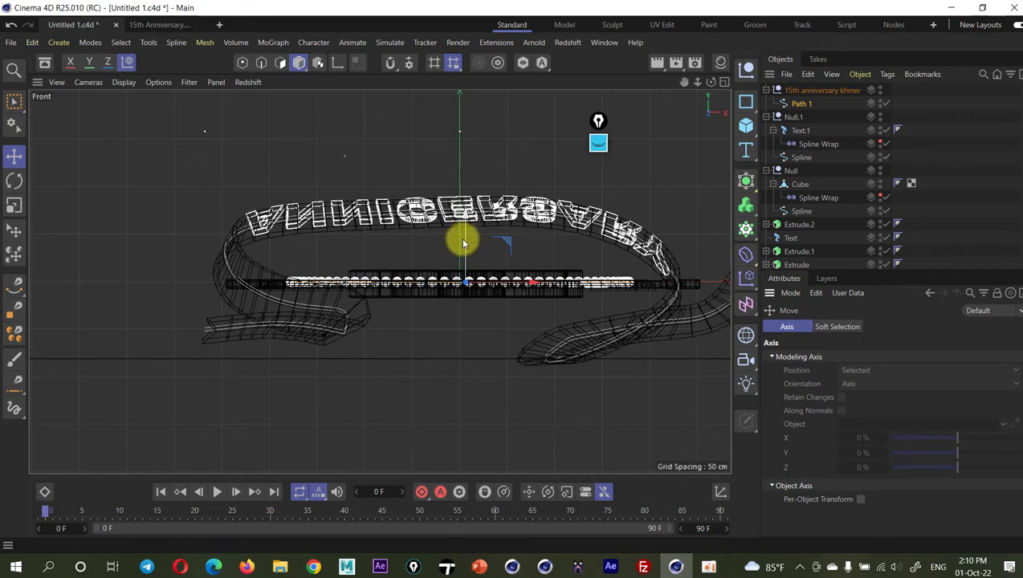
{"action": "middle_click", "coordinate": [463, 241]}
{"action": "middle_click", "coordinate": [305, 224]}
{"action": "mouse_move", "coordinate": [507, 317]}
{"action": "left_mouse_down", "text": "alt"}
{"action": "mouse_move", "coordinate": [564, 297]}
{"action": "mouse_move", "coordinate": [445, 343]}
{"action": "mouse_move", "coordinate": [394, 297]}
{"action": "left_mouse_up", "text": "alt"}
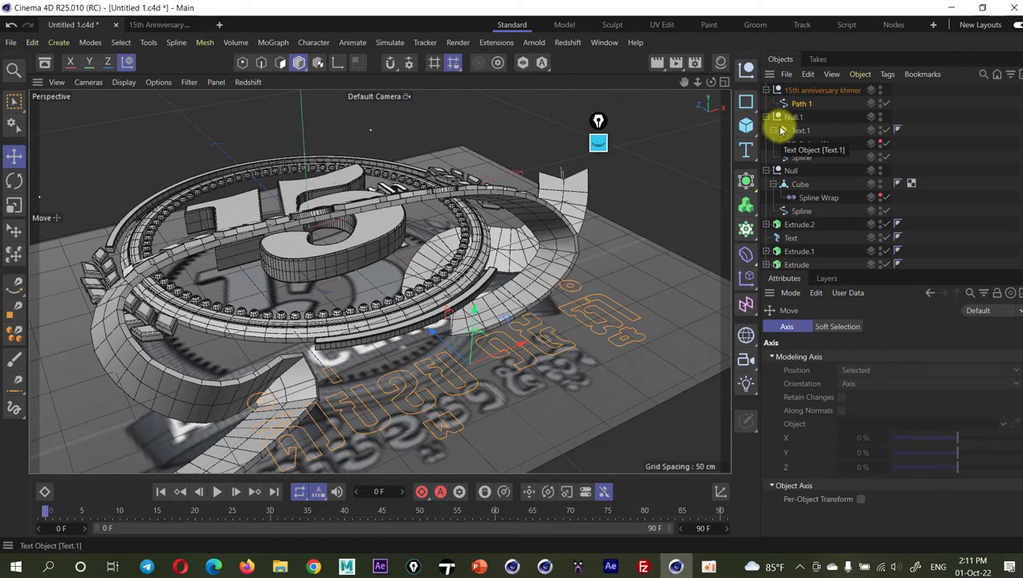
Add an Extrude generator for Path 1 and set its offset to 0.1 cm.
{"action": "left_click", "coordinate": [57, 45]}
{"action": "mouse_move", "coordinate": [80, 117]}
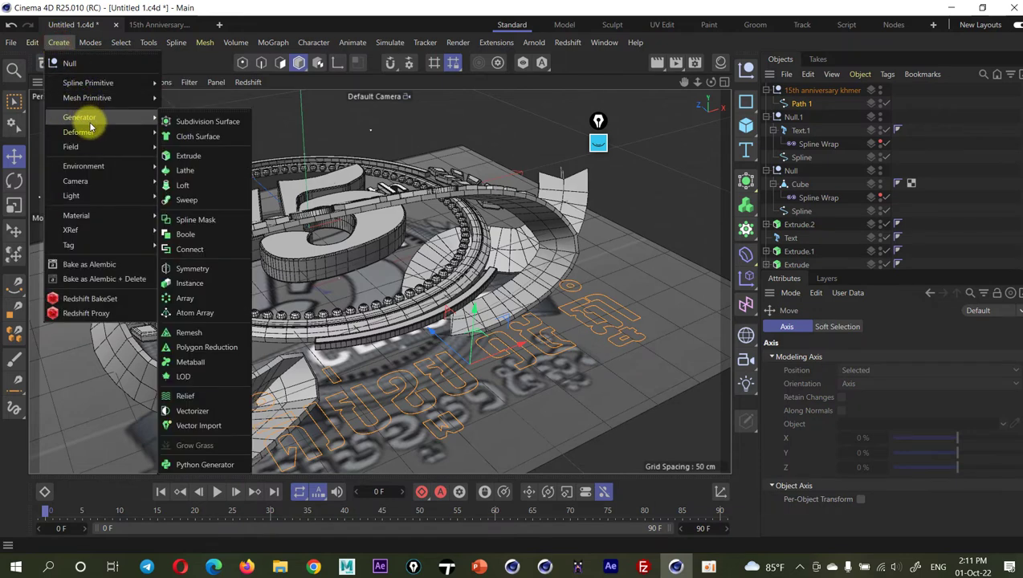
{"action": "left_click", "coordinate": [190, 157], "text": "alt"}
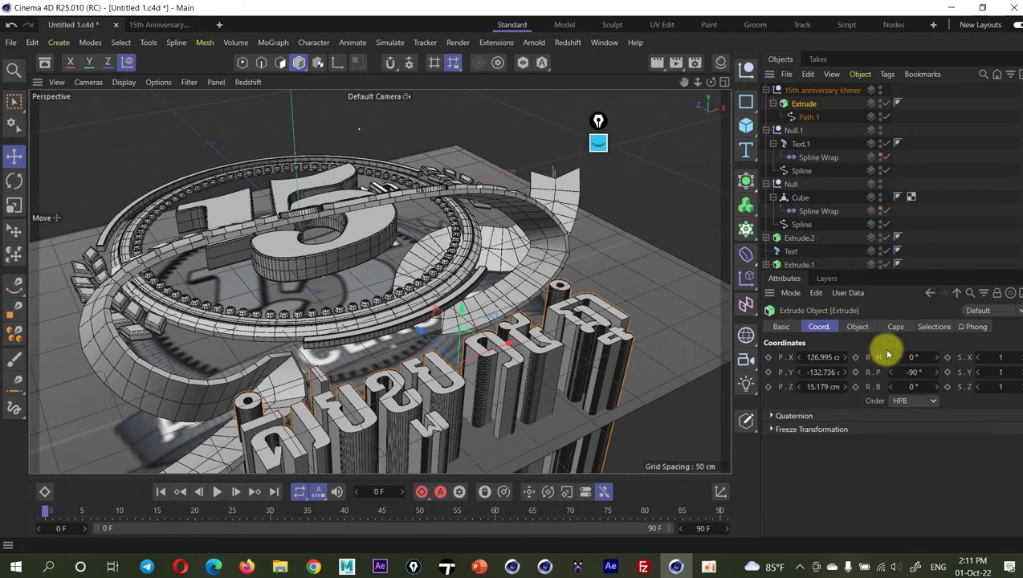
{"action": "left_click", "coordinate": [856, 326]}
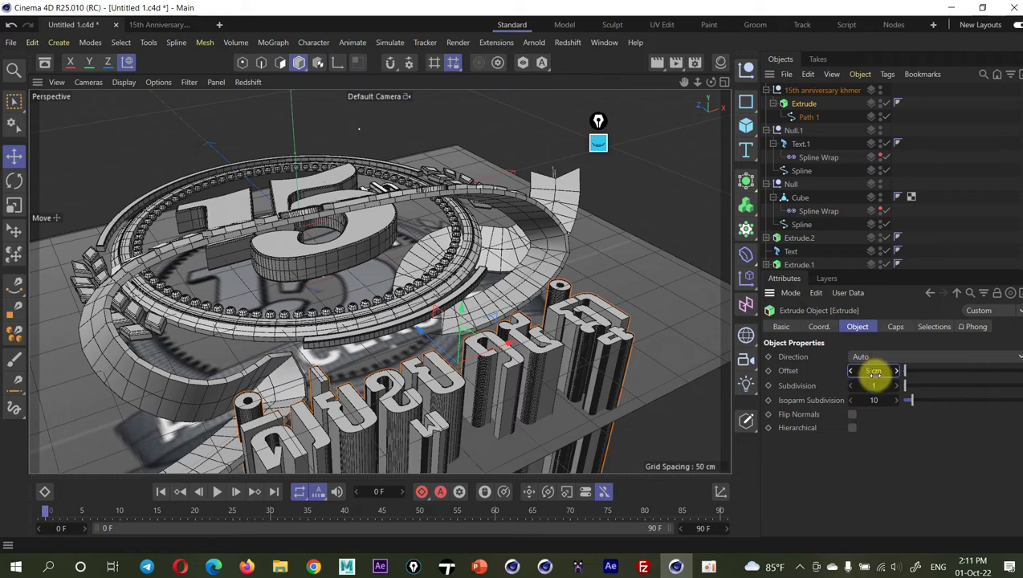
{"action": "left_click_drag", "start_coordinate": [873, 371], "coordinate": [870, 351]}
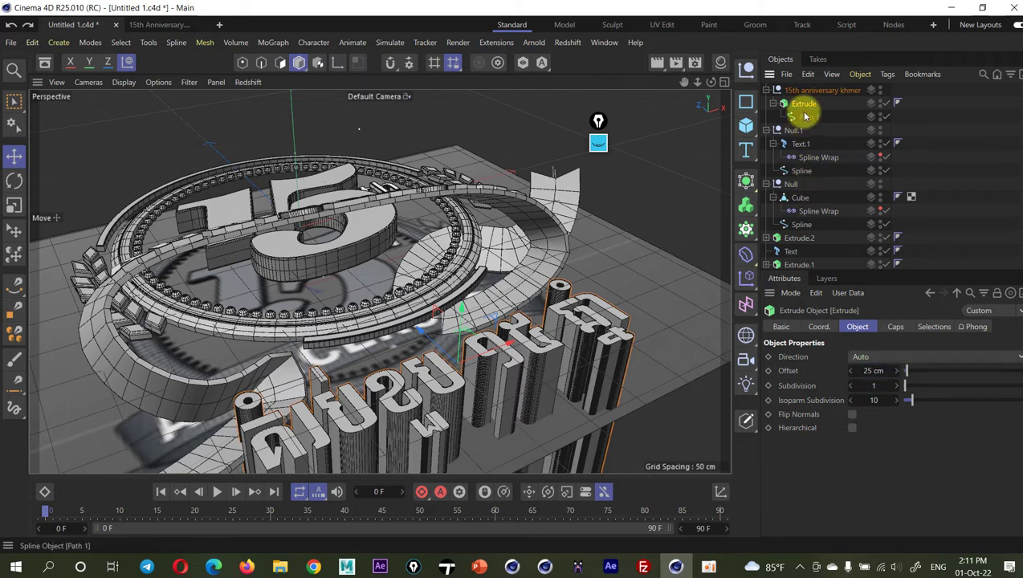
{"action": "left_click", "coordinate": [891, 326]}
{"action": "left_click", "coordinate": [859, 326]}
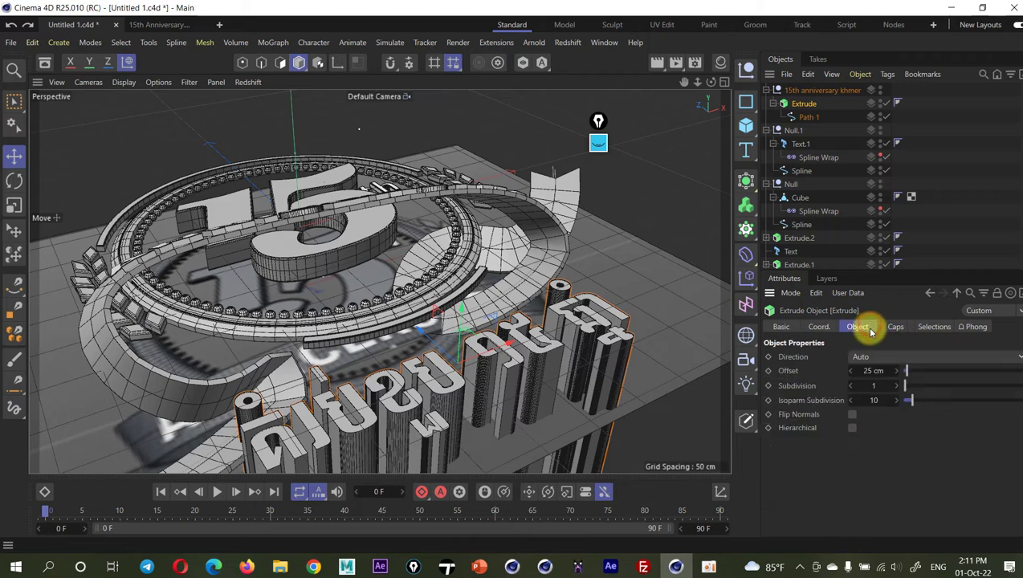
{"action": "left_click_drag", "start_coordinate": [907, 373], "coordinate": [887, 374]}
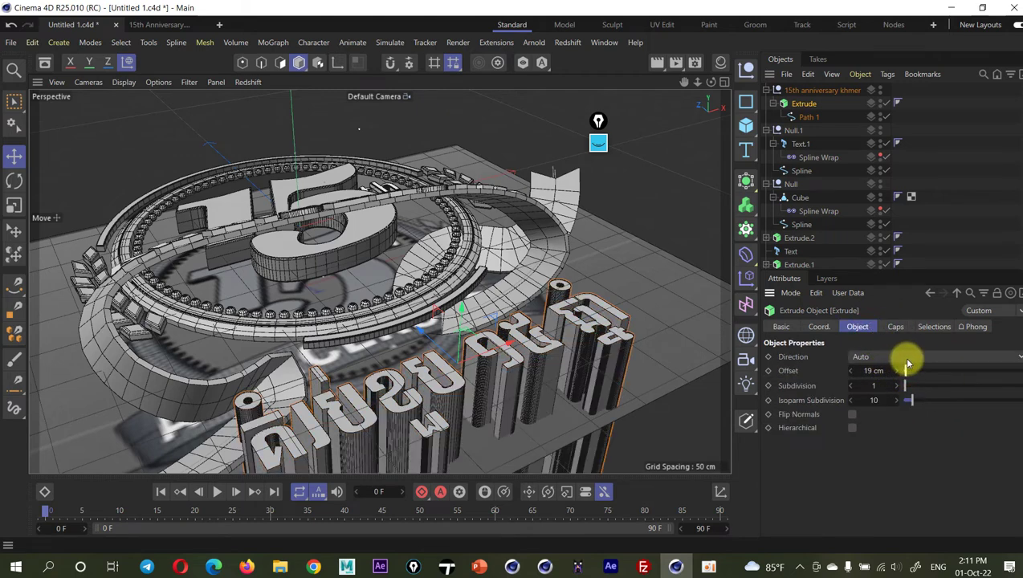
{"action": "double_click", "coordinate": [875, 371]}
{"action": "type", "text": "00"}
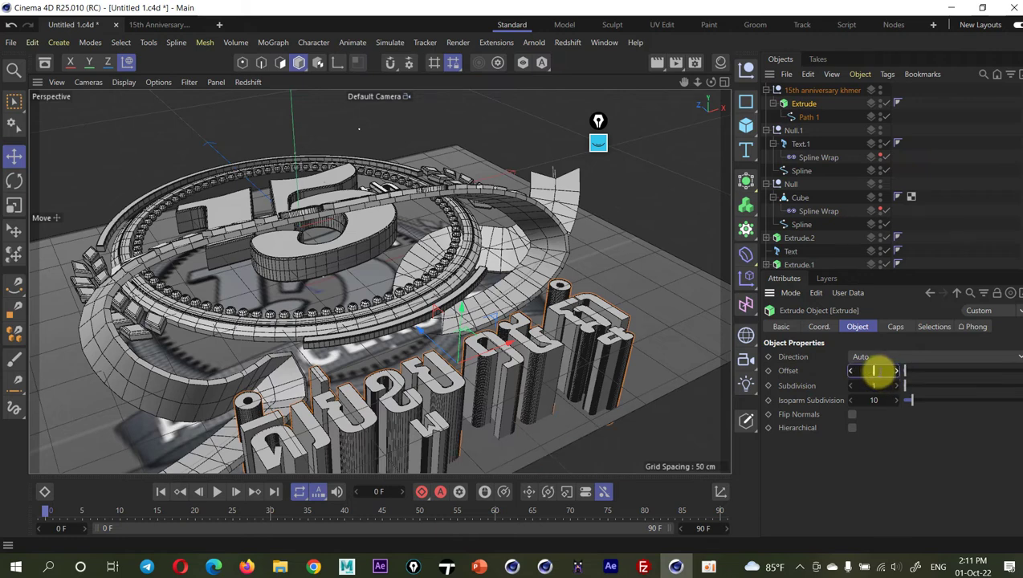
{"action": "key", "text": "Return"}
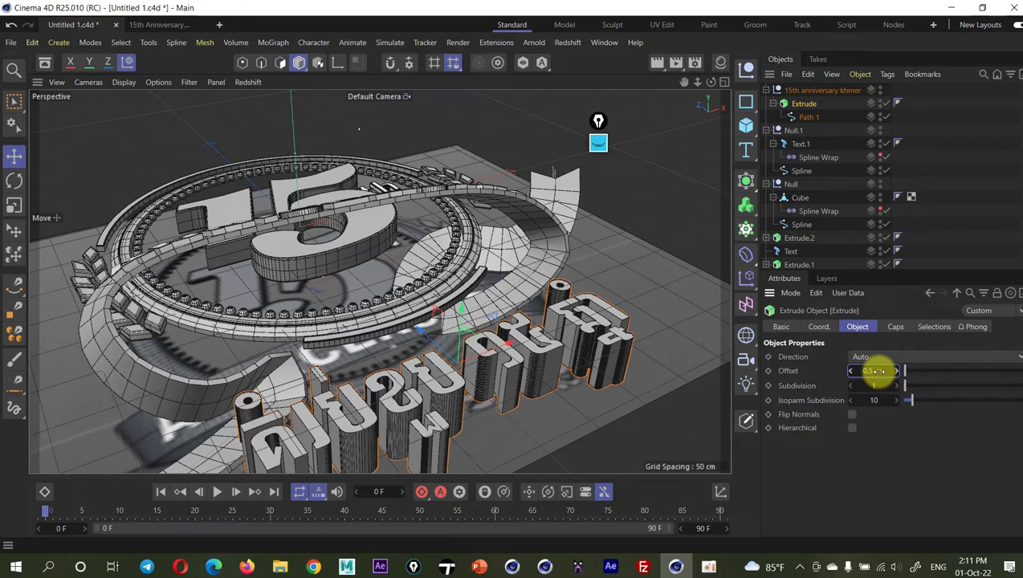
{"action": "left_click_drag", "start_coordinate": [873, 370], "coordinate": [879, 370]}
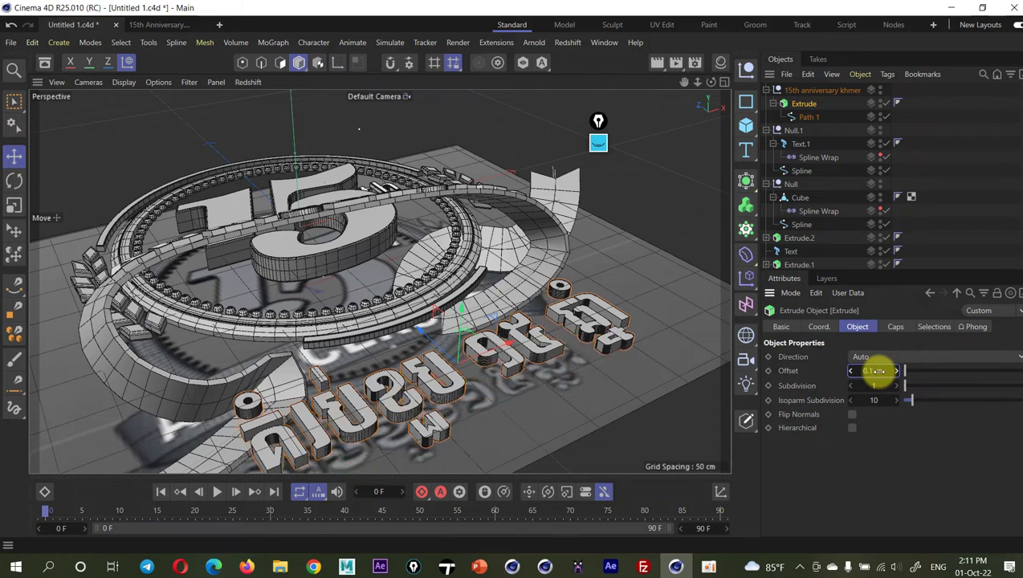
{"action": "mouse_move", "coordinate": [544, 367]}
{"action": "left_mouse_down", "text": "alt"}
{"action": "mouse_move", "coordinate": [440, 358]}
{"action": "mouse_move", "coordinate": [406, 373]}
{"action": "mouse_move", "coordinate": [399, 336]}
{"action": "mouse_move", "coordinate": [426, 314]}
{"action": "mouse_move", "coordinate": [438, 338]}
{"action": "mouse_move", "coordinate": [440, 326]}
{"action": "left_mouse_up", "text": "alt"}
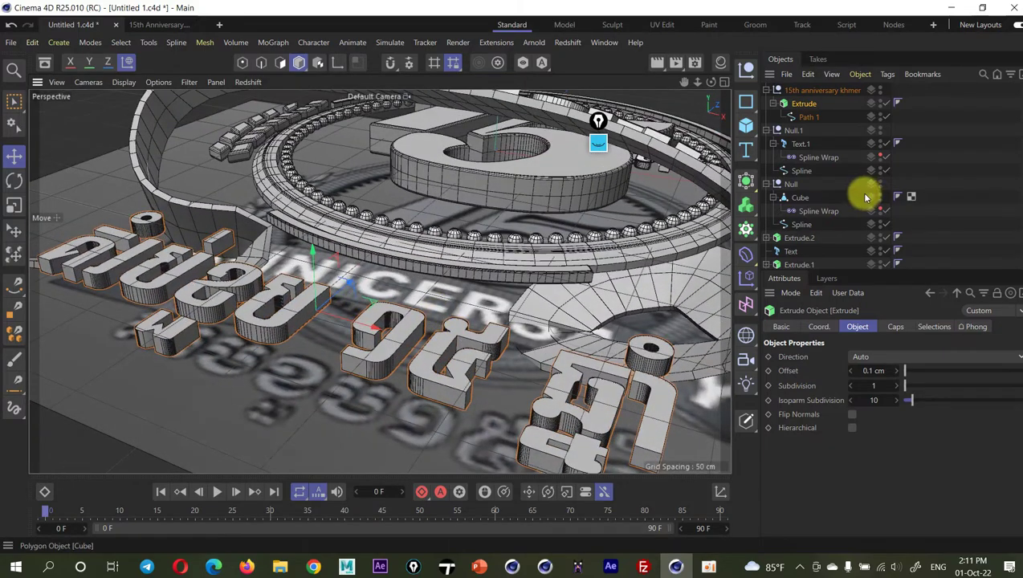
Give the extruded letters a 1.42 cm round cap bevel, then maximize the Top viewport.
{"action": "left_click", "coordinate": [898, 330]}
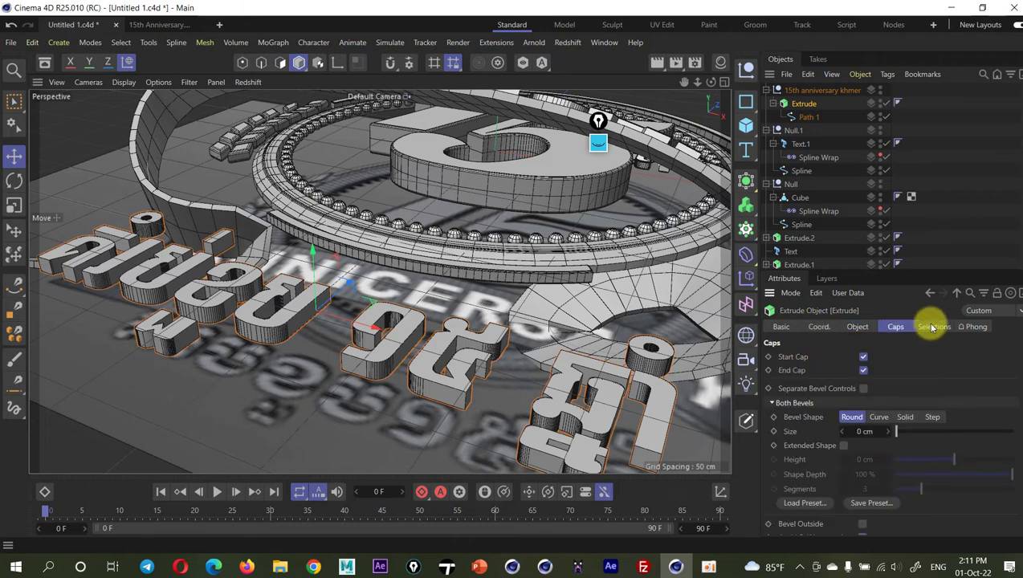
{"action": "left_click_drag", "start_coordinate": [896, 431], "coordinate": [898, 434]}
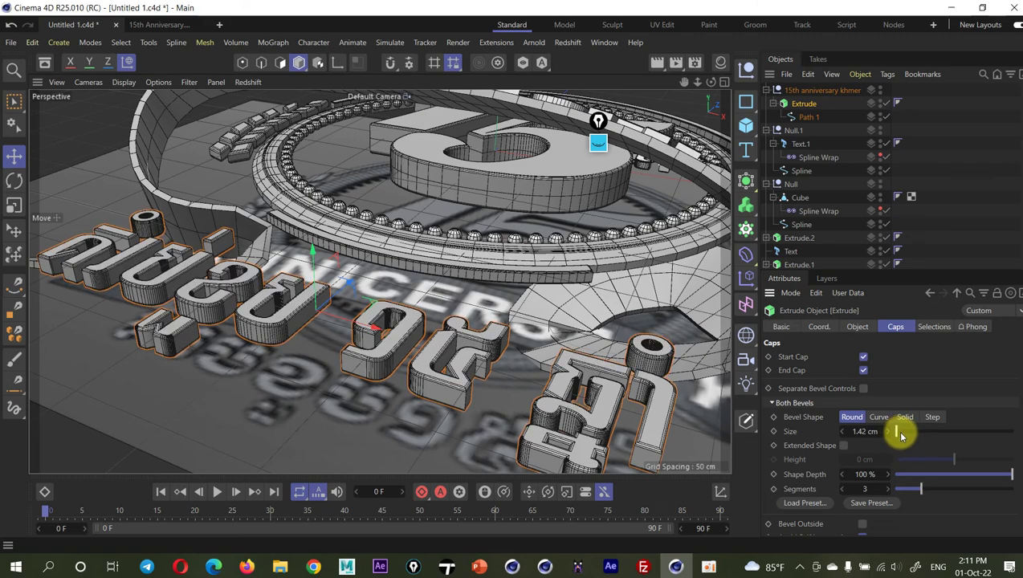
{"action": "scroll", "coordinate": [507, 297], "scroll_direction": "down", "scroll_amount": 3}
{"action": "middle_click", "coordinate": [505, 285]}
{"action": "middle_click", "coordinate": [545, 241]}
{"action": "scroll", "coordinate": [538, 251], "scroll_direction": "down", "scroll_amount": 3}
{"action": "left_click", "coordinate": [823, 278]}
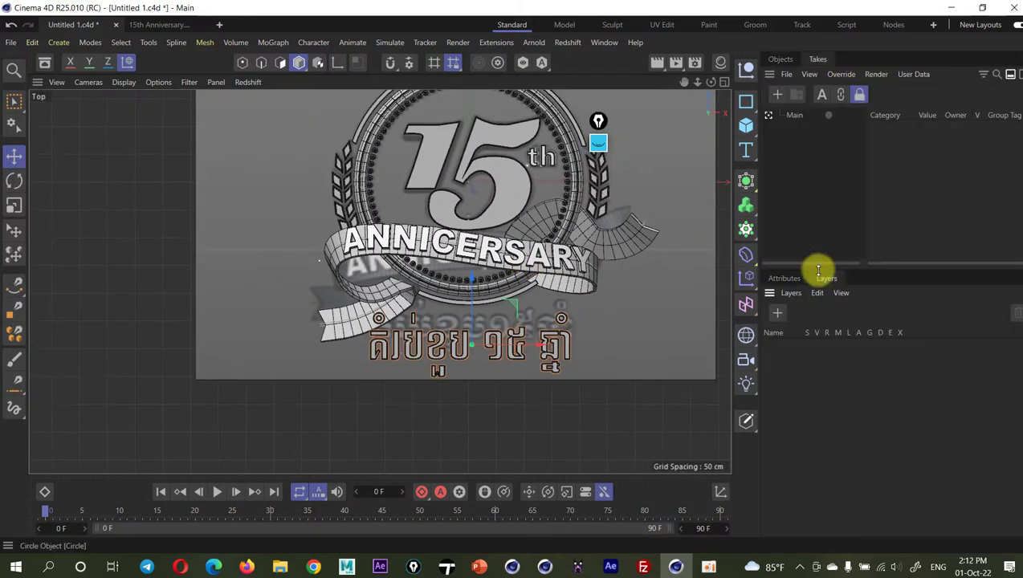
Collapse the Sweep's children, hide the Plane, and pan the Top view to the emblem.
{"action": "left_click", "coordinate": [781, 59]}
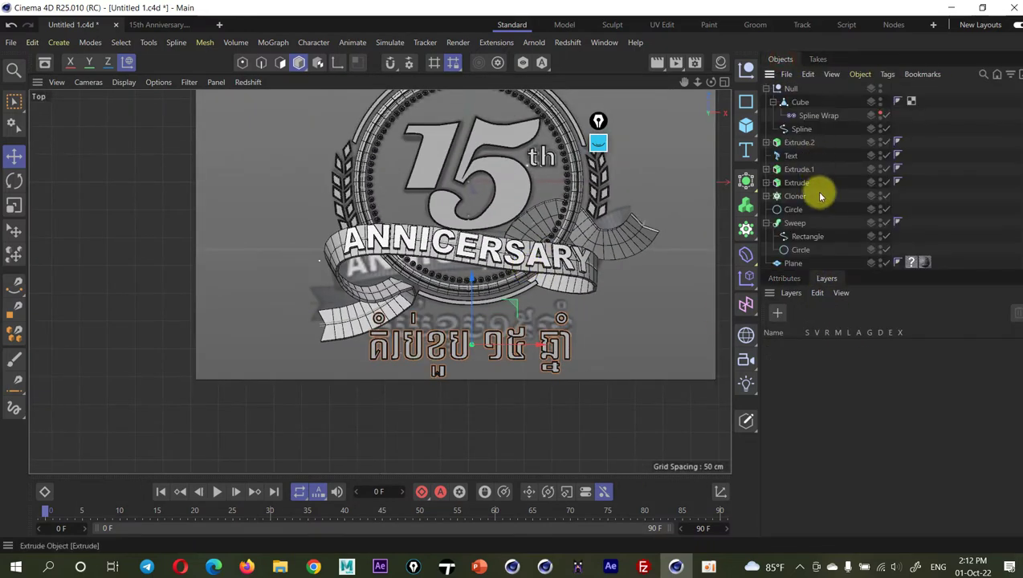
{"action": "left_click", "coordinate": [766, 223]}
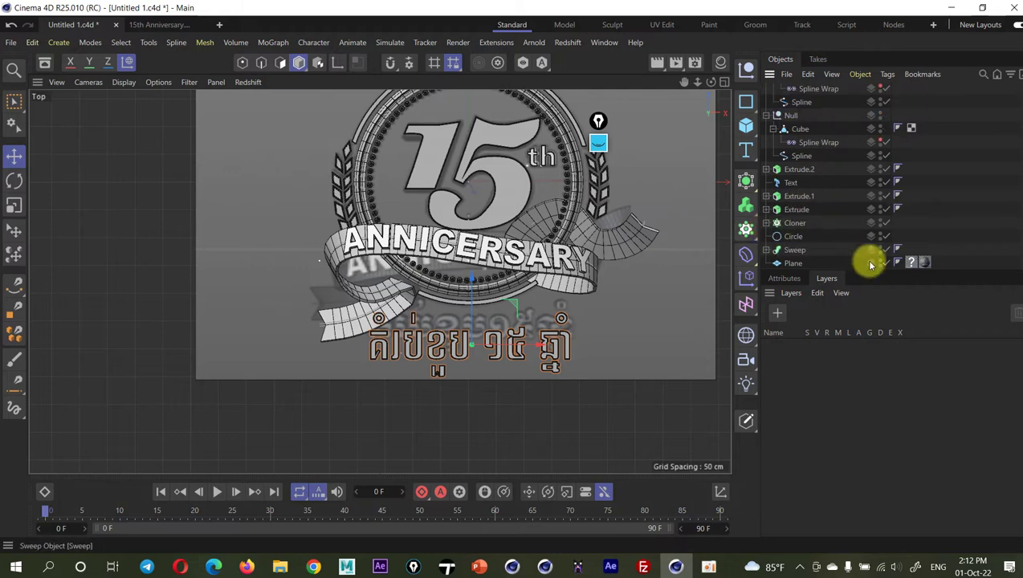
{"action": "left_click", "coordinate": [880, 263]}
{"action": "middle_click_drag", "start_coordinate": [468, 305], "coordinate": [368, 377]}
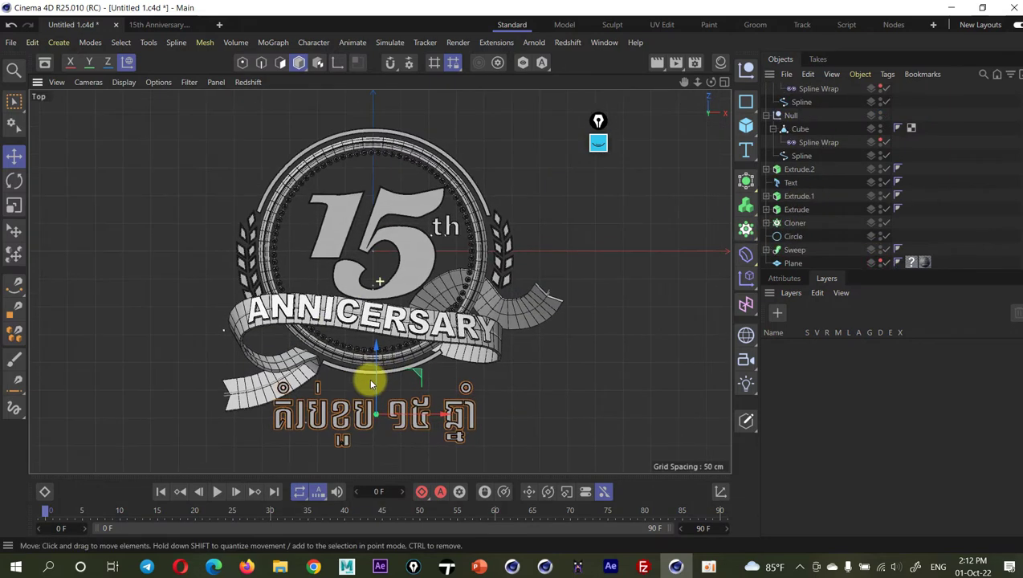
{"action": "middle_click_drag", "start_coordinate": [585, 337], "coordinate": [598, 335]}
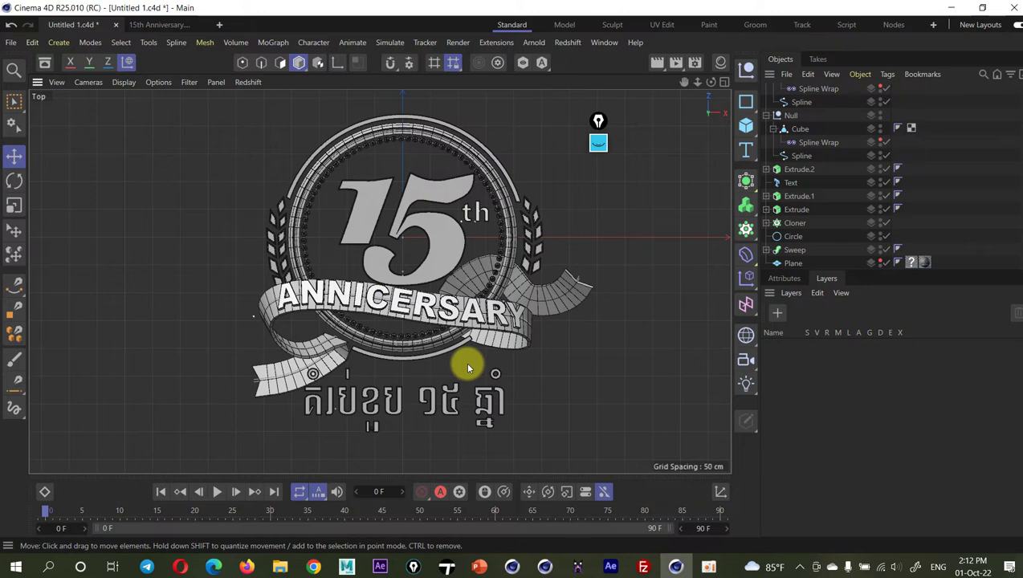
Nudge the extruded Khmer text slightly up and open the MoGraph menu.
{"action": "left_click", "coordinate": [451, 404]}
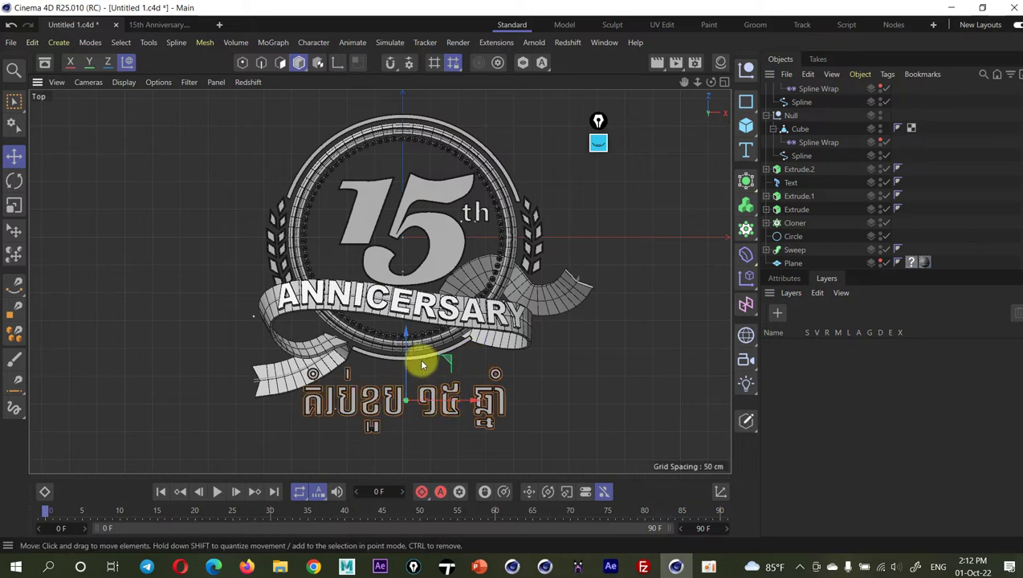
{"action": "left_click_drag", "start_coordinate": [407, 358], "coordinate": [407, 351]}
{"action": "key", "text": "ctrl+shift+z"}
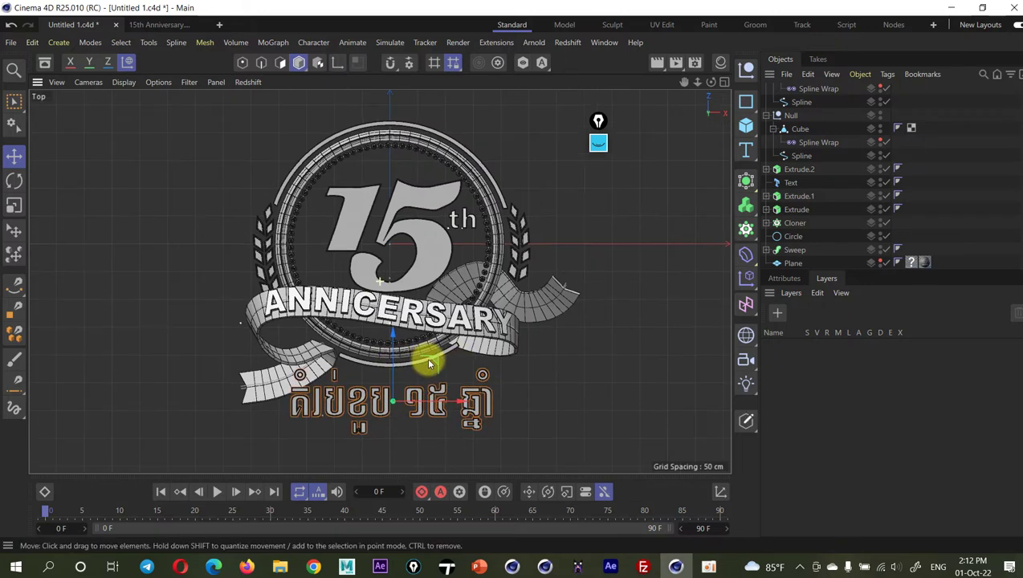
{"action": "key", "text": "ctrl+shift+z"}
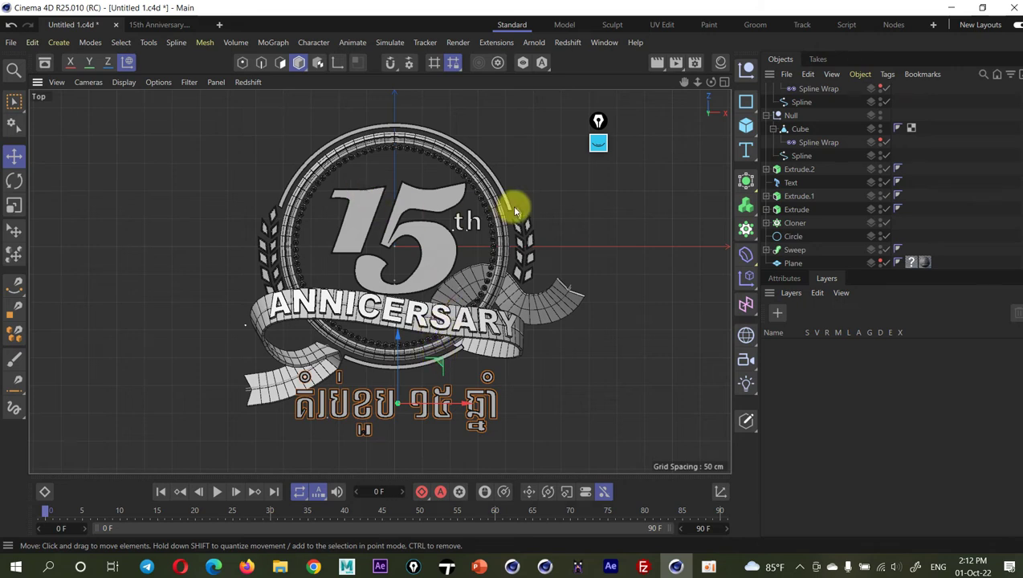
{"action": "left_click_drag", "start_coordinate": [598, 122], "coordinate": [54, 124]}
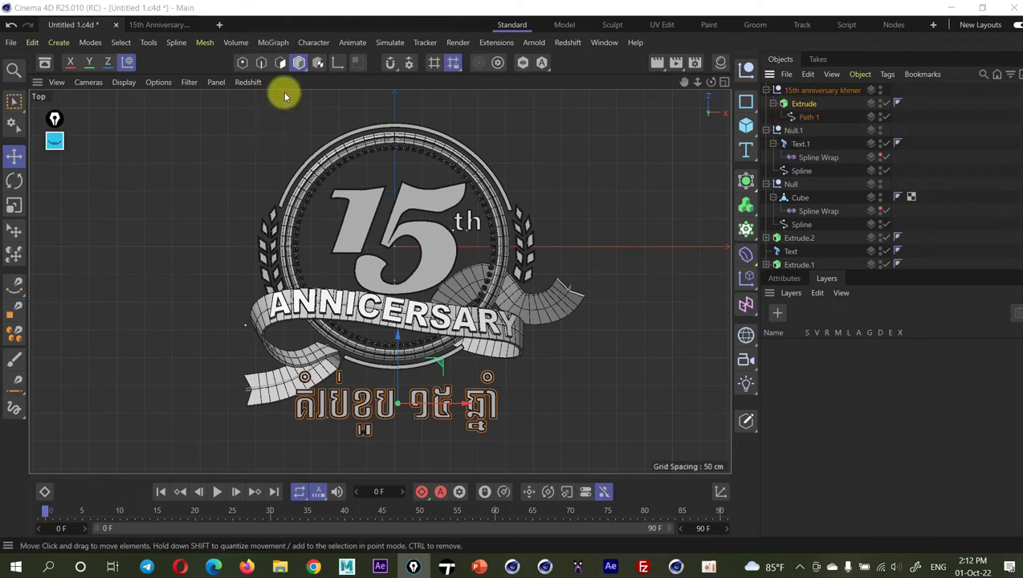
{"action": "left_click", "coordinate": [274, 44]}
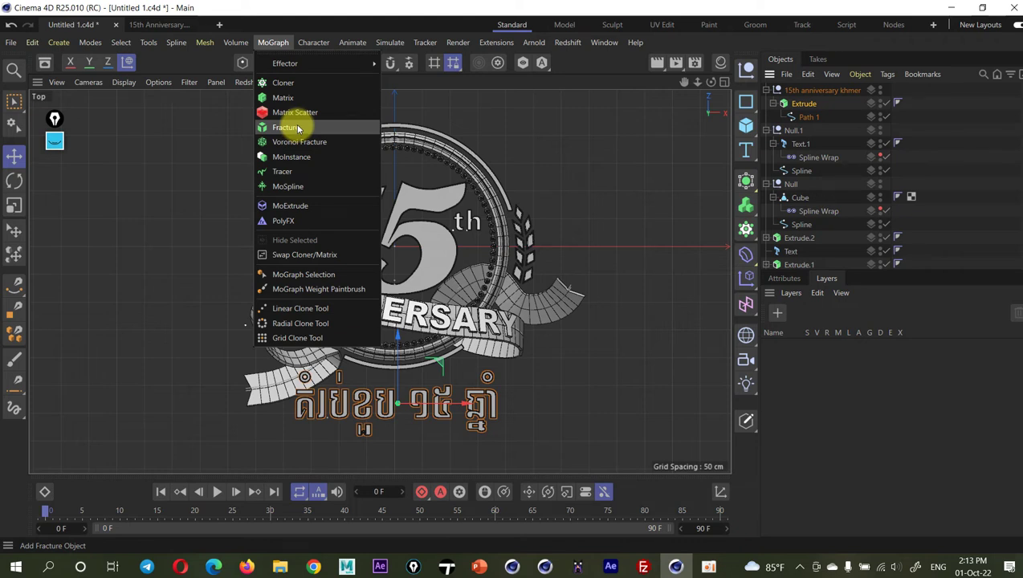
Nest the Khmer Extrude under a new Fracture object and add a Plain effector.
{"action": "left_click", "coordinate": [298, 128]}
{"action": "left_click_drag", "start_coordinate": [794, 103], "coordinate": [801, 110]}
{"action": "left_click", "coordinate": [801, 108]}
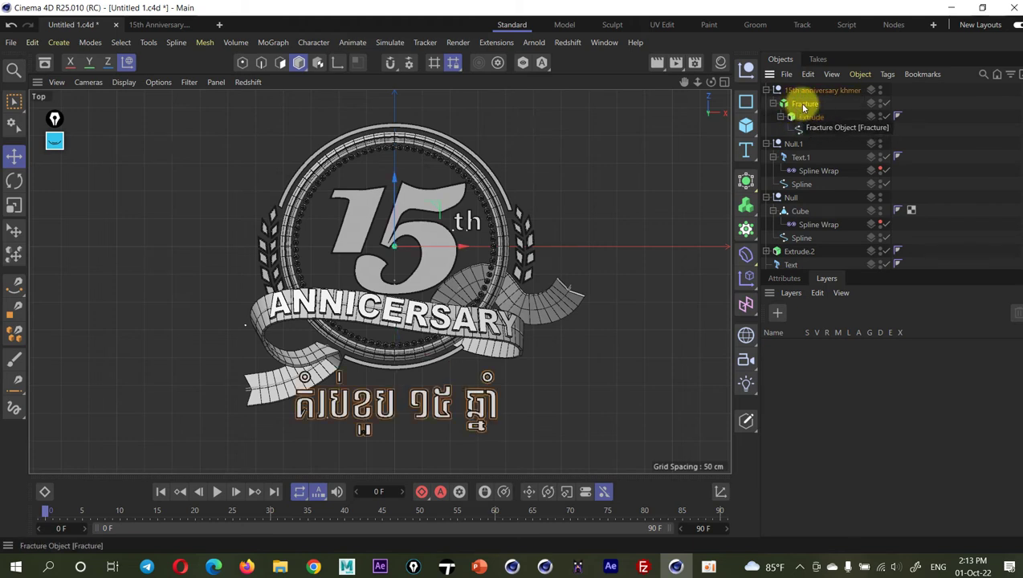
{"action": "left_click", "coordinate": [273, 42]}
{"action": "mouse_move", "coordinate": [285, 64]}
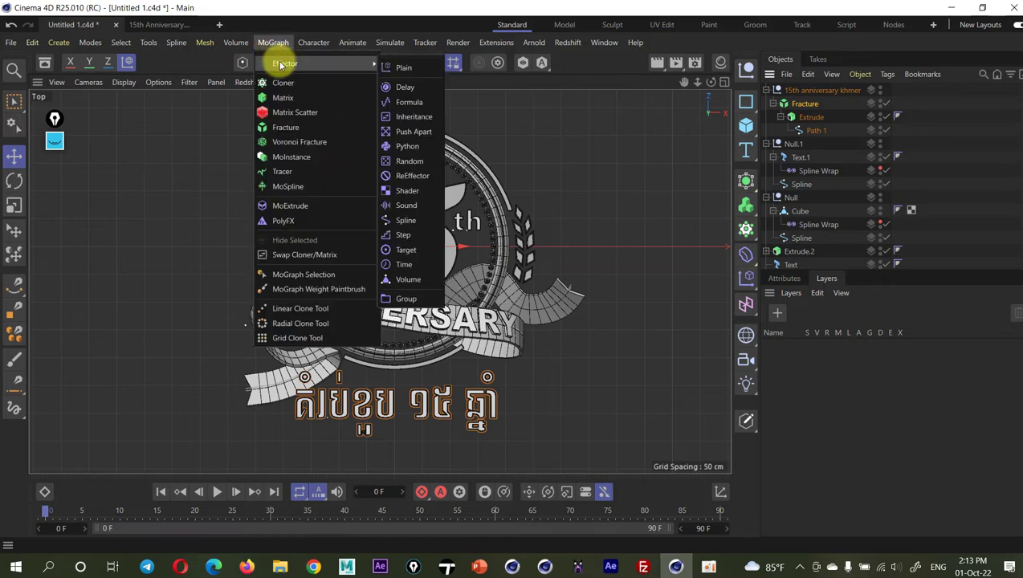
{"action": "left_click", "coordinate": [404, 68]}
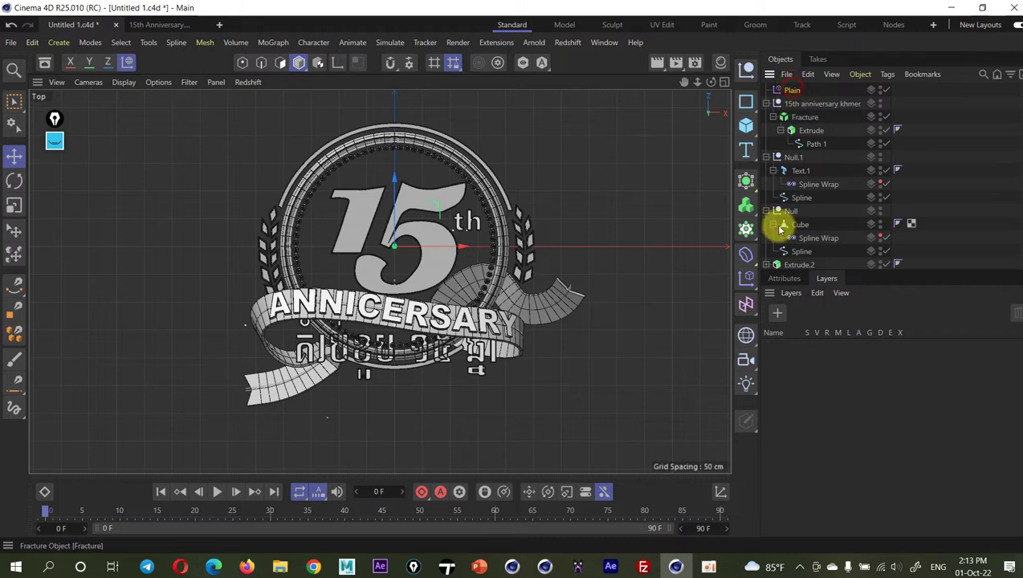
Select the Plain effector and look through its Parameter and Effector tabs to reach Fields.
{"action": "left_click", "coordinate": [784, 278]}
{"action": "left_click", "coordinate": [893, 328]}
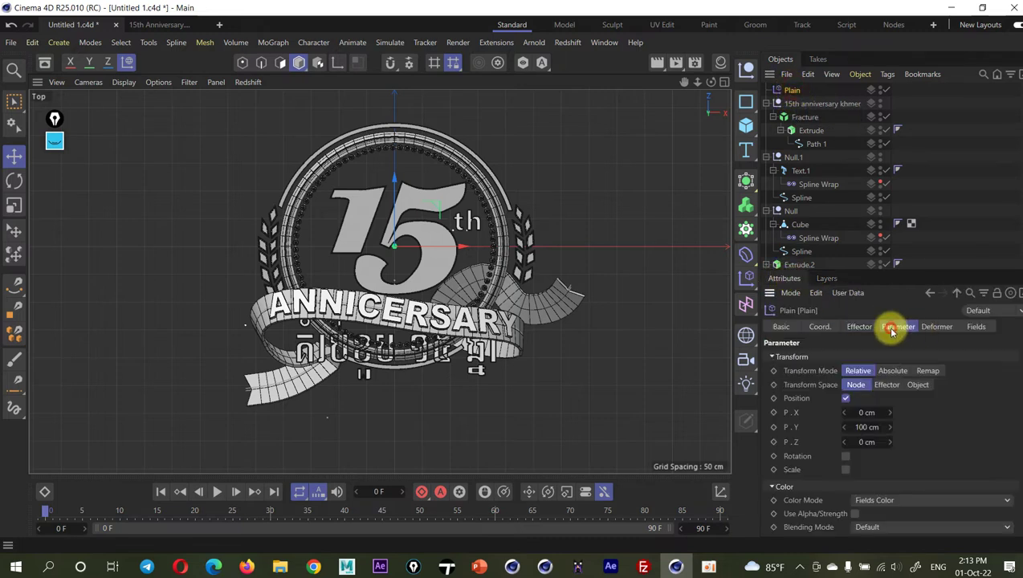
{"action": "left_click", "coordinate": [936, 327]}
{"action": "left_click", "coordinate": [819, 327]}
{"action": "left_click", "coordinate": [859, 327]}
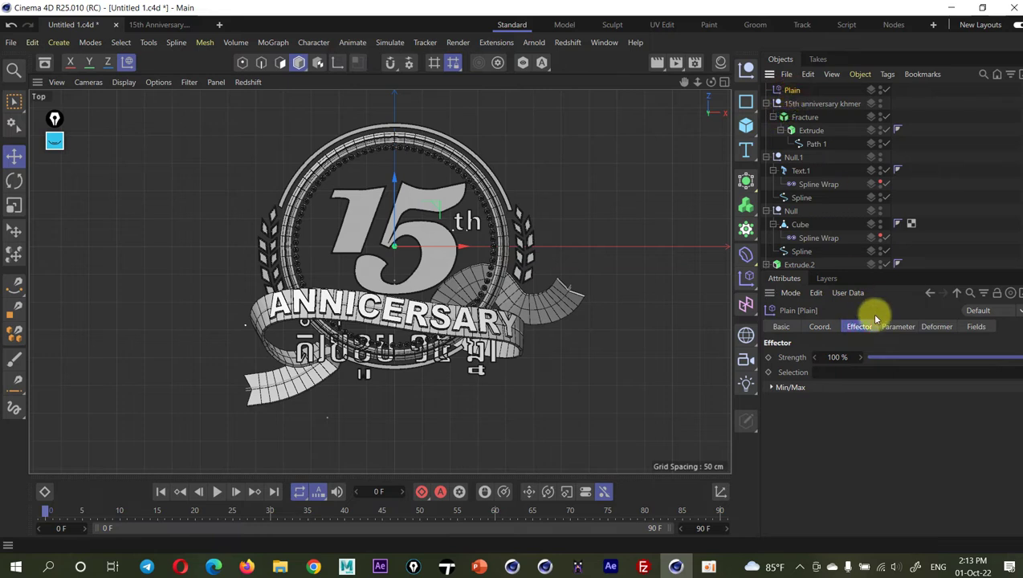
{"action": "left_click", "coordinate": [972, 326]}
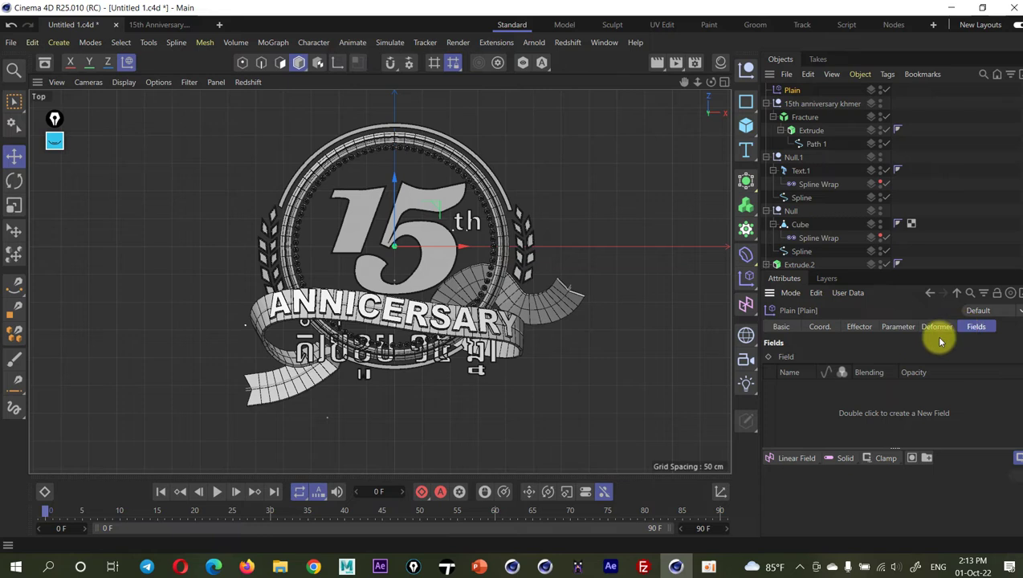
Add a Linear Field to the Plain effector and scale and move its box over the Khmer text.
{"action": "left_click", "coordinate": [787, 462]}
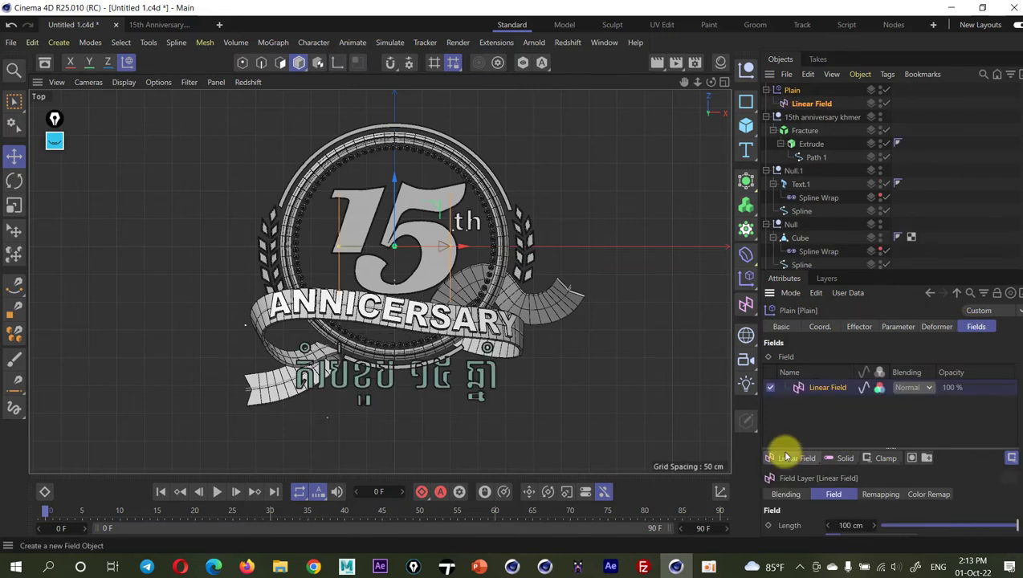
{"action": "left_click_drag", "start_coordinate": [396, 201], "coordinate": [386, 200]}
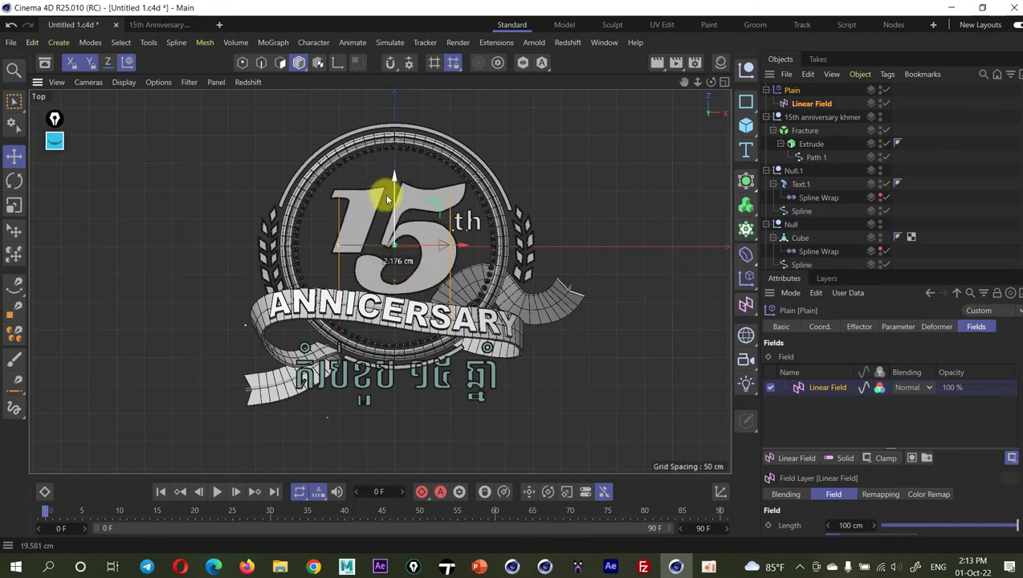
{"action": "middle_click", "coordinate": [376, 191]}
{"action": "middle_click", "coordinate": [297, 162]}
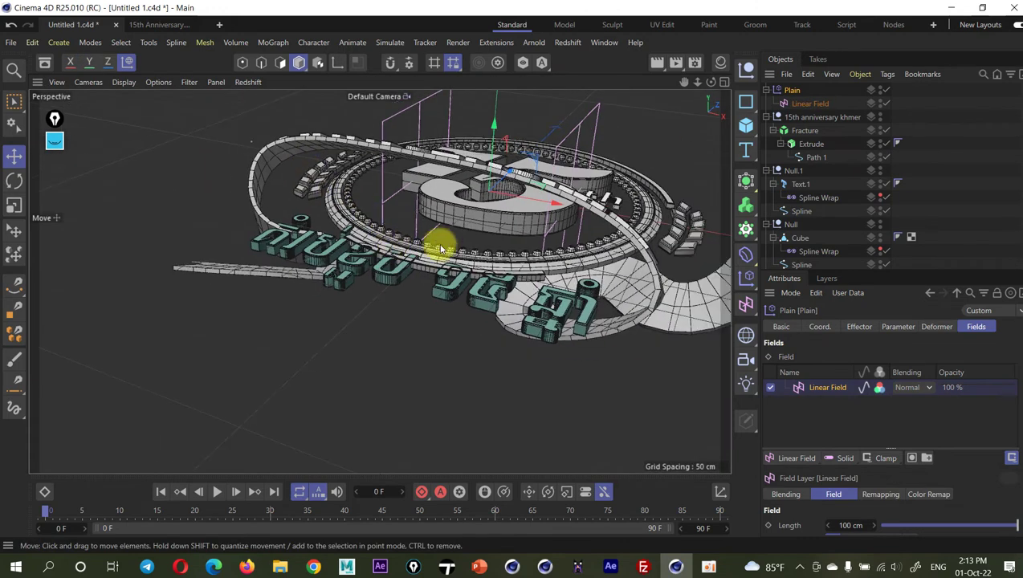
{"action": "left_click_drag", "start_coordinate": [407, 246], "coordinate": [441, 240], "text": "alt"}
{"action": "mouse_move", "coordinate": [554, 179]}
{"action": "left_mouse_down"}
{"action": "mouse_move", "coordinate": [407, 212]}
{"action": "mouse_move", "coordinate": [496, 299]}
{"action": "mouse_move", "coordinate": [586, 309]}
{"action": "mouse_move", "coordinate": [285, 258]}
{"action": "mouse_move", "coordinate": [610, 294]}
{"action": "mouse_move", "coordinate": [393, 265]}
{"action": "mouse_move", "coordinate": [555, 284]}
{"action": "mouse_move", "coordinate": [453, 285]}
{"action": "mouse_move", "coordinate": [541, 281]}
{"action": "left_mouse_up"}
{"action": "left_click_drag", "start_coordinate": [552, 319], "coordinate": [434, 310], "text": "alt"}
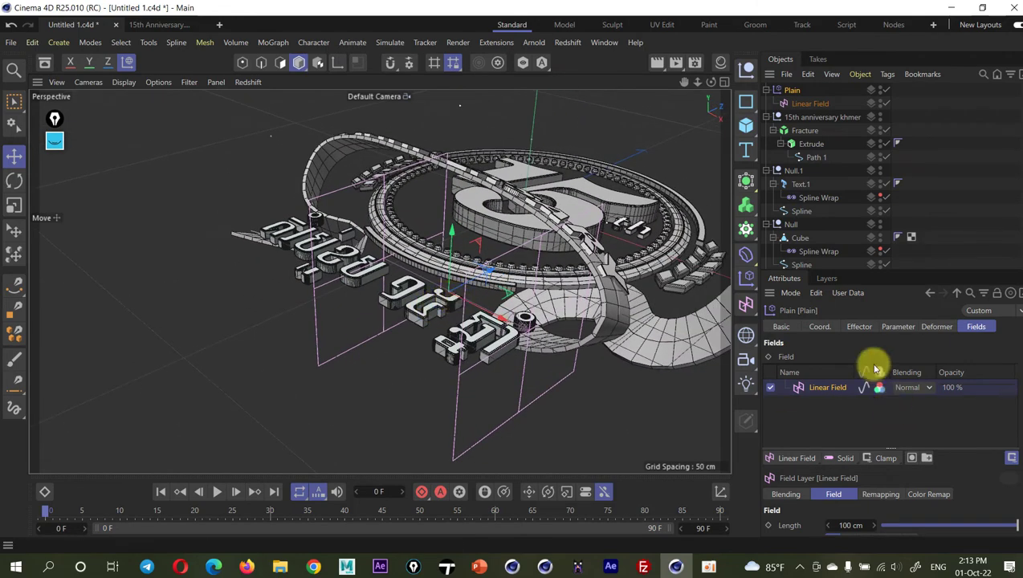
Set the Plain effector's P.Y to 0 cm and drag P.Z to a large negative offset.
{"action": "left_click", "coordinate": [859, 328]}
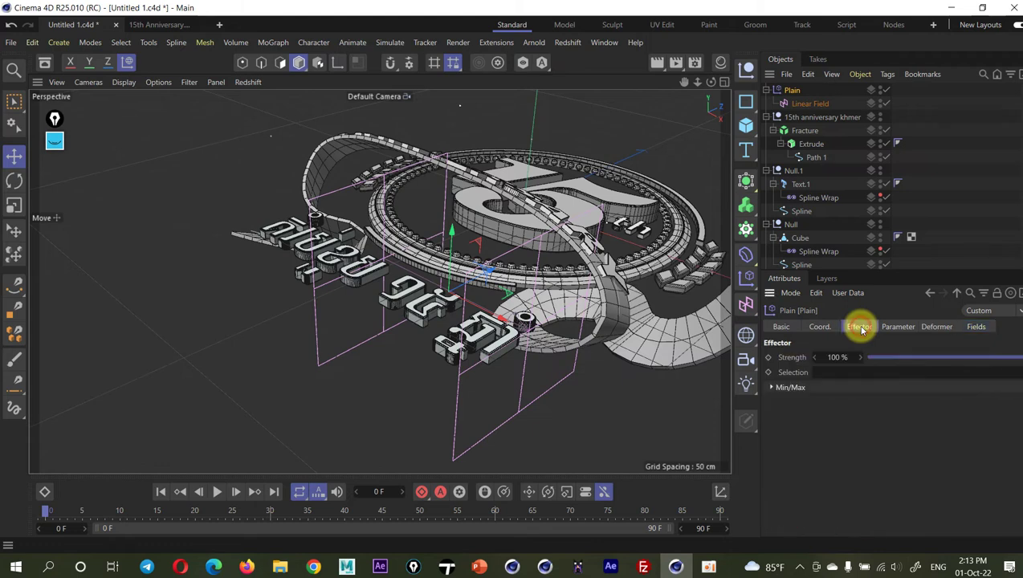
{"action": "left_click", "coordinate": [890, 329]}
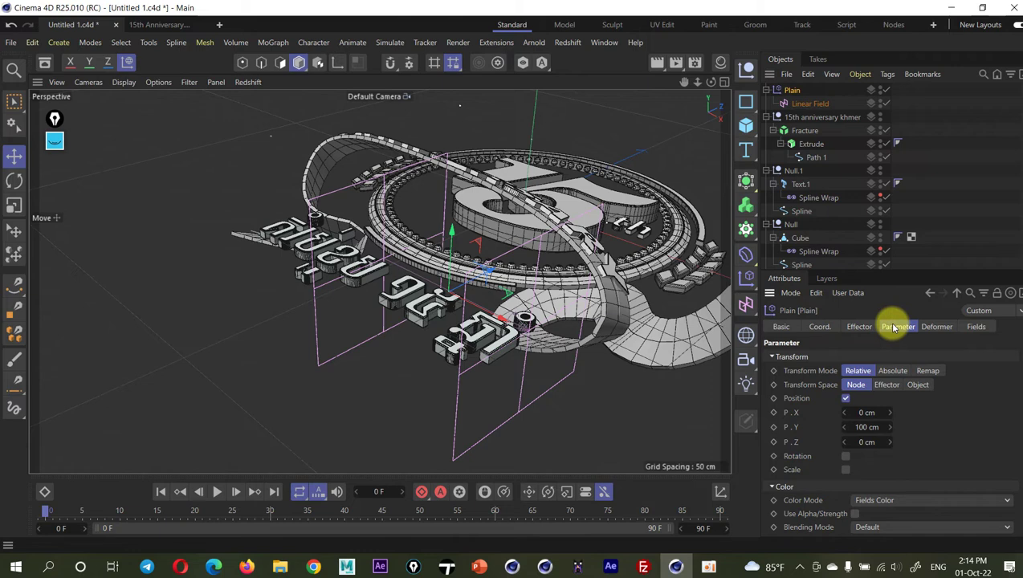
{"action": "left_click_drag", "start_coordinate": [956, 272], "coordinate": [957, 206]}
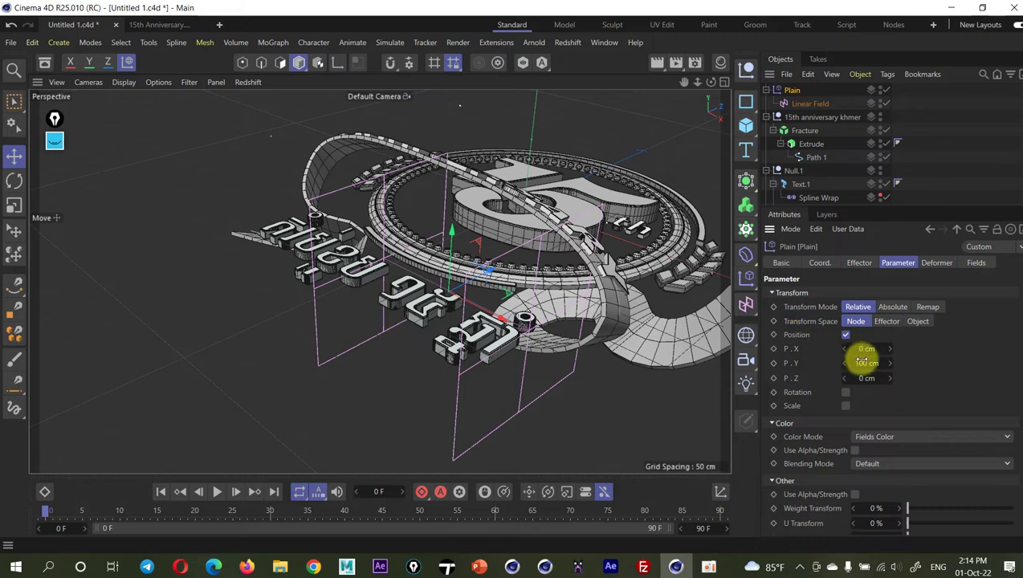
{"action": "mouse_move", "coordinate": [844, 363]}
{"action": "left_mouse_down"}
{"action": "mouse_move", "coordinate": [891, 363]}
{"action": "mouse_move", "coordinate": [858, 363]}
{"action": "left_mouse_up"}
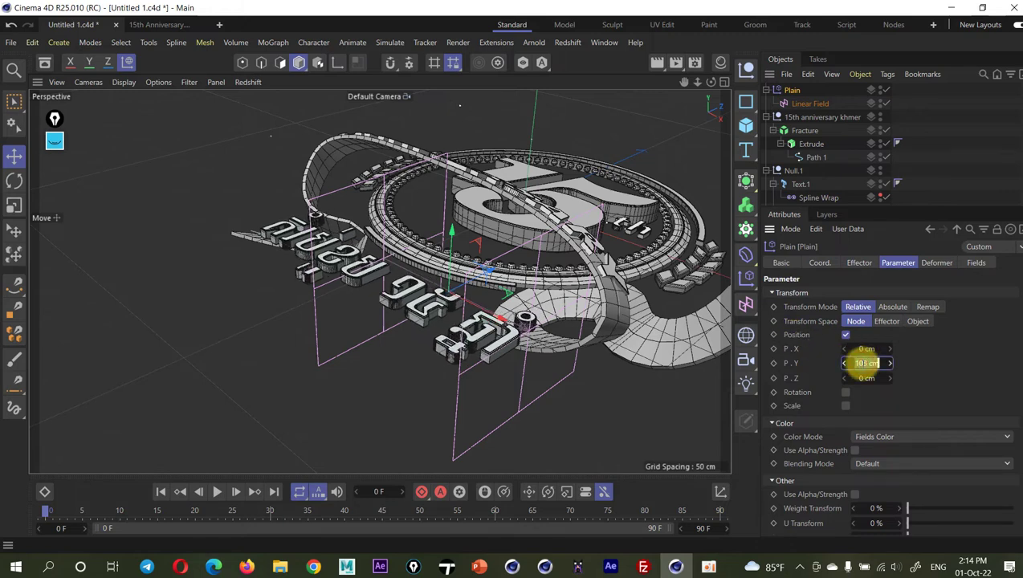
{"action": "mouse_move", "coordinate": [866, 363]}
{"action": "left_mouse_down"}
{"action": "mouse_move", "coordinate": [867, 377]}
{"action": "mouse_move", "coordinate": [850, 378]}
{"action": "mouse_move", "coordinate": [875, 377]}
{"action": "left_mouse_up"}
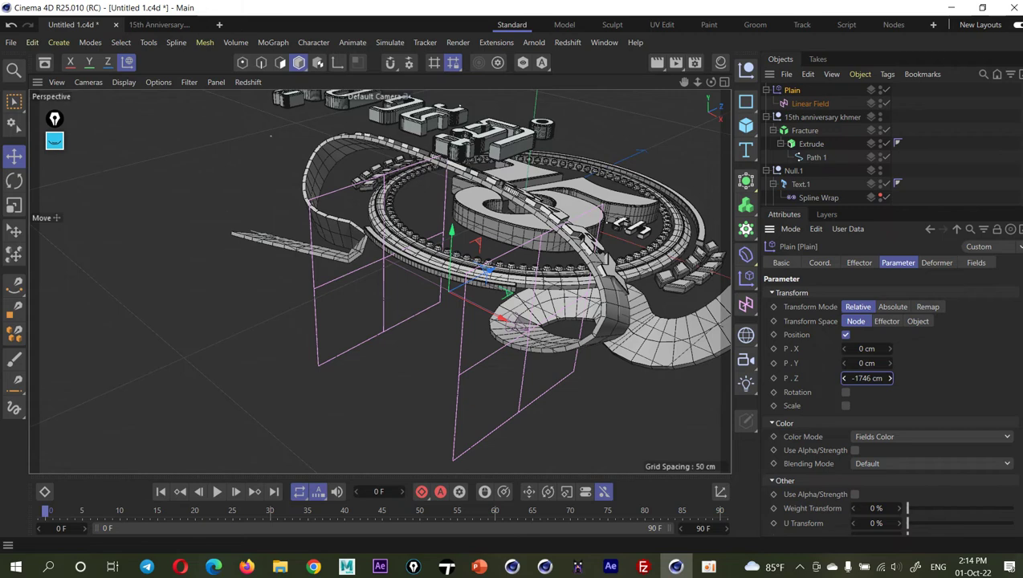
Move the Linear Field box across the Khmer text.
{"action": "mouse_move", "coordinate": [278, 222]}
{"action": "left_mouse_down", "text": "alt"}
{"action": "mouse_move", "coordinate": [511, 284]}
{"action": "mouse_move", "coordinate": [477, 338]}
{"action": "left_mouse_up", "text": "alt"}
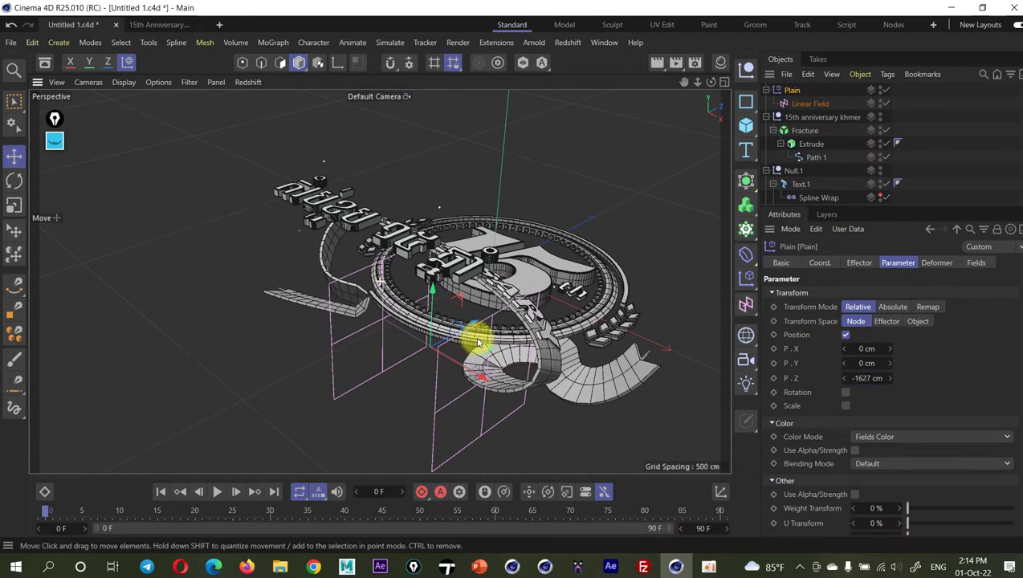
{"action": "left_click", "coordinate": [809, 103]}
{"action": "mouse_move", "coordinate": [502, 429]}
{"action": "left_mouse_down"}
{"action": "mouse_move", "coordinate": [419, 347]}
{"action": "mouse_move", "coordinate": [511, 383]}
{"action": "mouse_move", "coordinate": [479, 372]}
{"action": "mouse_move", "coordinate": [473, 383]}
{"action": "mouse_move", "coordinate": [482, 372]}
{"action": "mouse_move", "coordinate": [495, 387]}
{"action": "mouse_move", "coordinate": [486, 380]}
{"action": "left_mouse_up"}
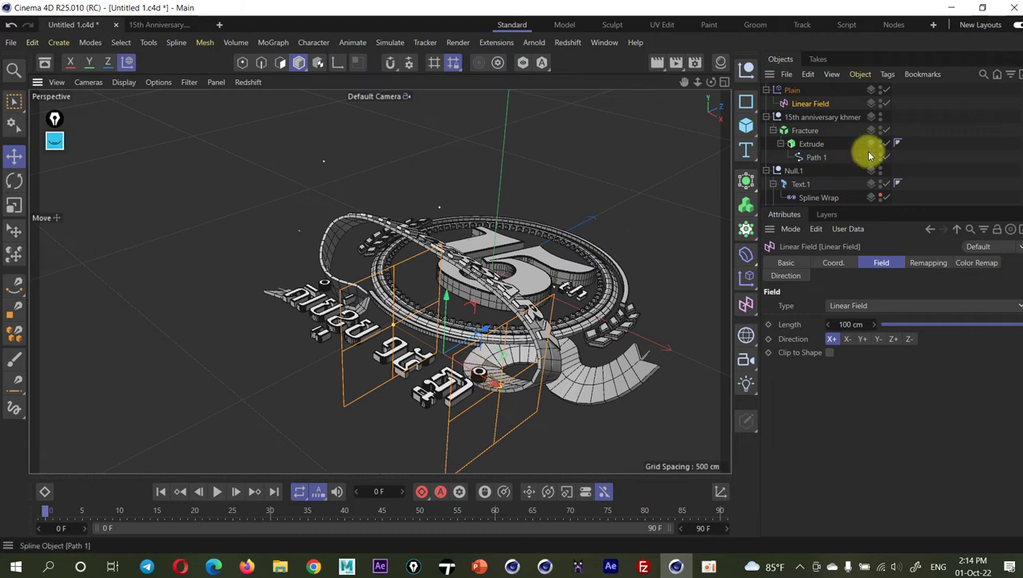
Set the Plain effector's P.Z offset to -500 cm.
{"action": "left_click", "coordinate": [801, 101]}
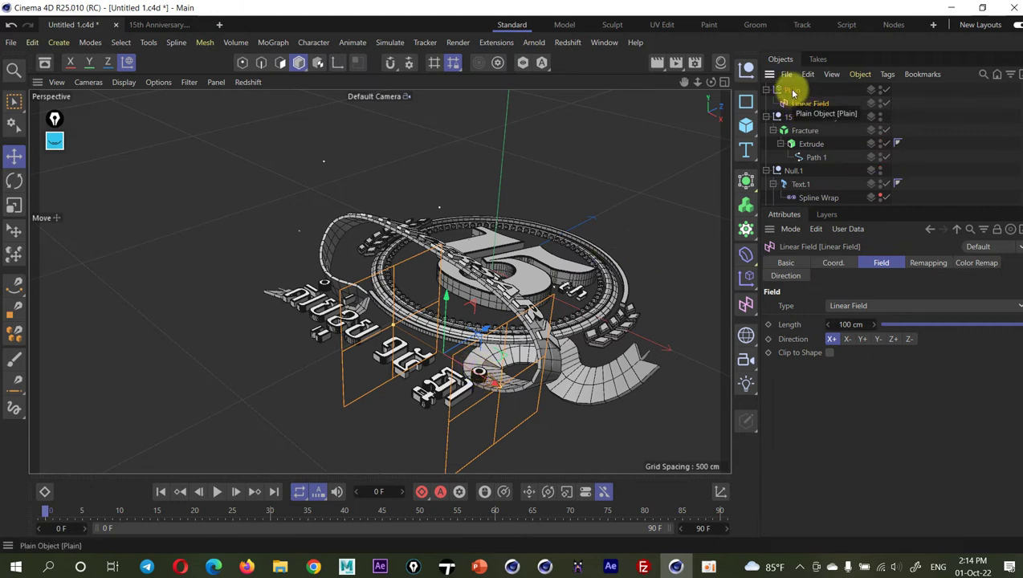
{"action": "left_click", "coordinate": [791, 90]}
{"action": "mouse_move", "coordinate": [862, 375]}
{"action": "left_mouse_down"}
{"action": "mouse_move", "coordinate": [873, 376]}
{"action": "mouse_move", "coordinate": [863, 382]}
{"action": "left_mouse_up"}
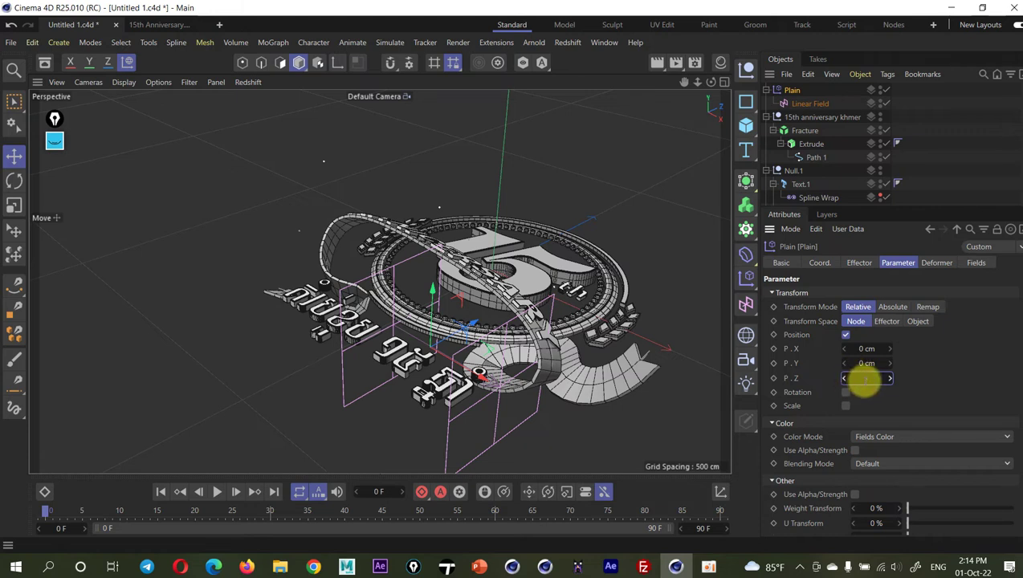
{"action": "type", "text": "-500"}
{"action": "key", "text": "Return"}
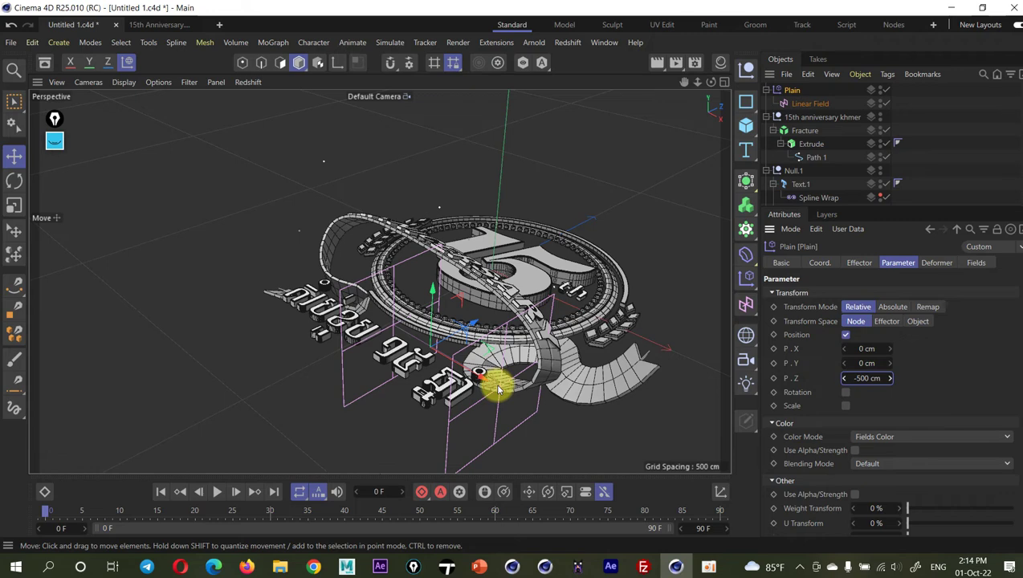
Slide the Linear Field left so only part of the text flies out, then reselect Plain.
{"action": "left_click", "coordinate": [809, 103]}
{"action": "left_click_drag", "start_coordinate": [483, 388], "coordinate": [407, 338]}
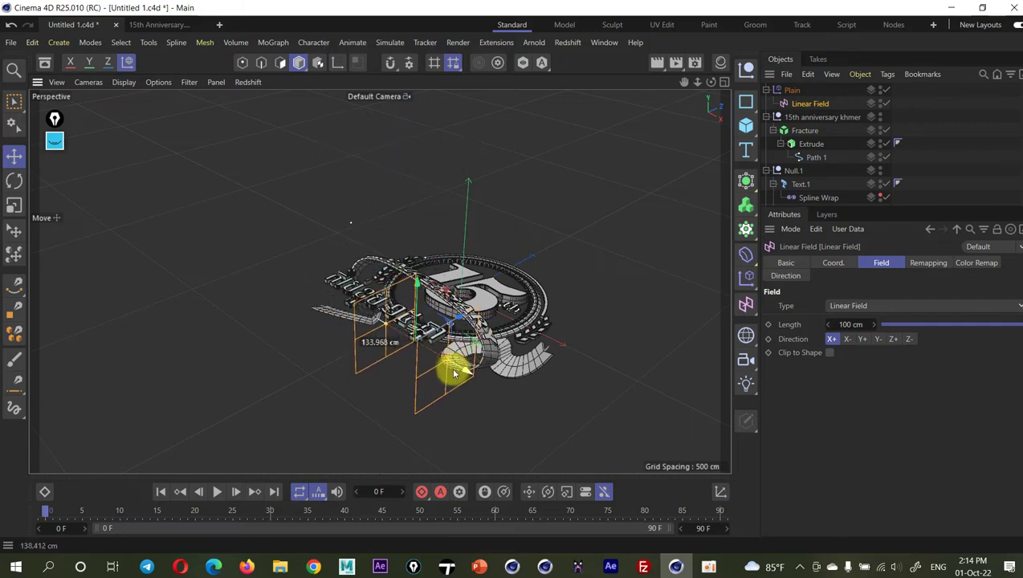
{"action": "scroll", "coordinate": [408, 340], "scroll_direction": "up", "scroll_amount": 5}
{"action": "scroll", "coordinate": [409, 340], "scroll_direction": "up", "scroll_amount": 2}
{"action": "scroll", "coordinate": [407, 339], "scroll_direction": "up", "scroll_amount": 1}
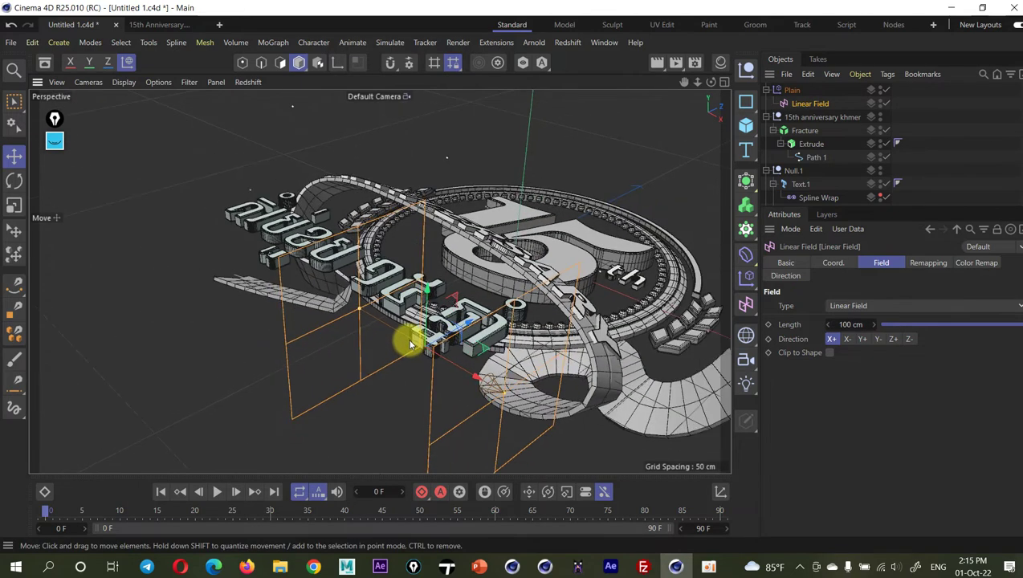
{"action": "left_click", "coordinate": [791, 89]}
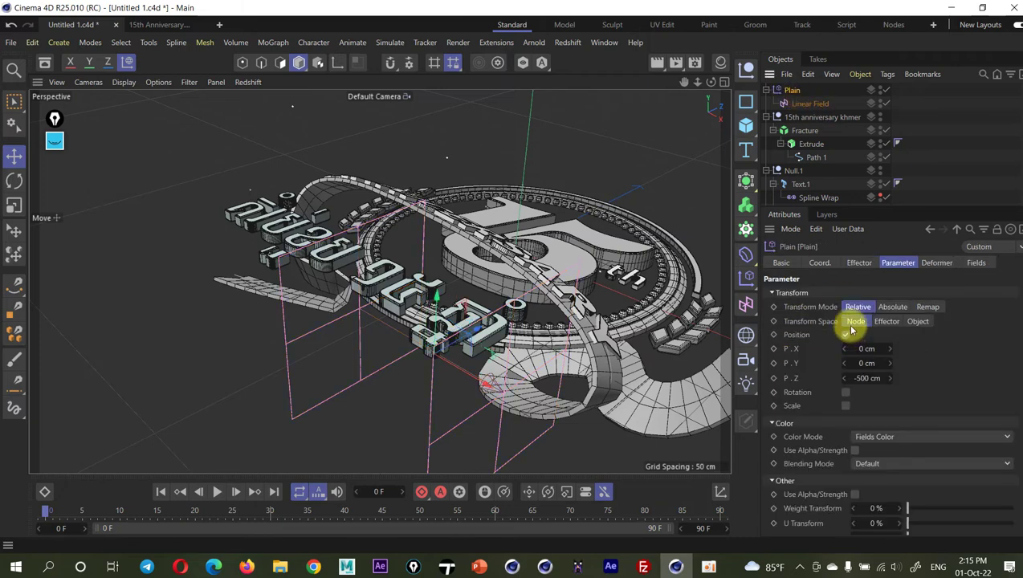
Rotate the Plain effector's pieces 42° heading and 136° pitch, then slide the Linear Field across the Khmer text.
{"action": "left_click", "coordinate": [845, 392]}
{"action": "mouse_move", "coordinate": [855, 406]}
{"action": "left_mouse_down"}
{"action": "mouse_move", "coordinate": [888, 406]}
{"action": "mouse_move", "coordinate": [851, 419]}
{"action": "left_mouse_up"}
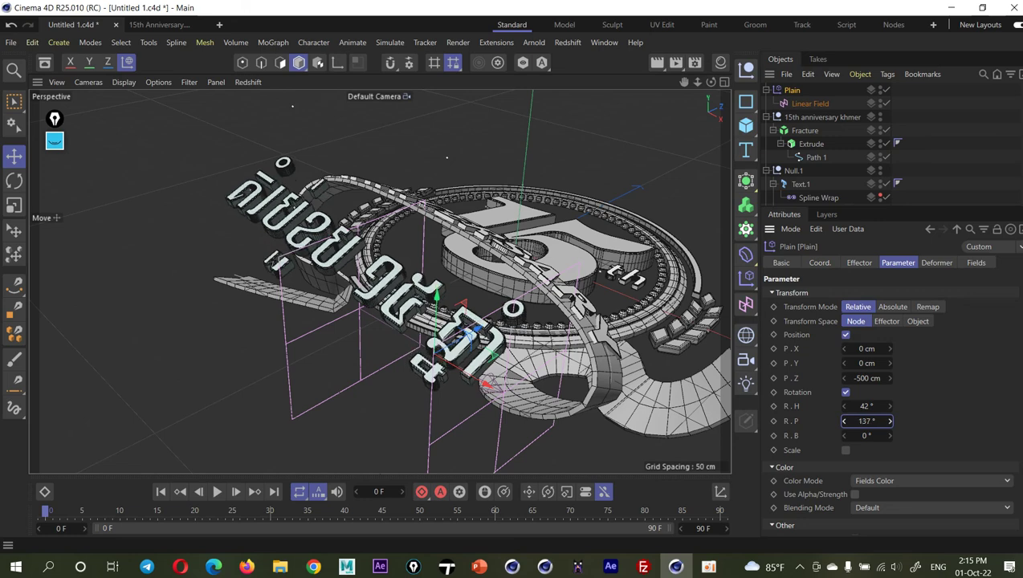
{"action": "left_click_drag", "start_coordinate": [475, 383], "coordinate": [491, 350]}
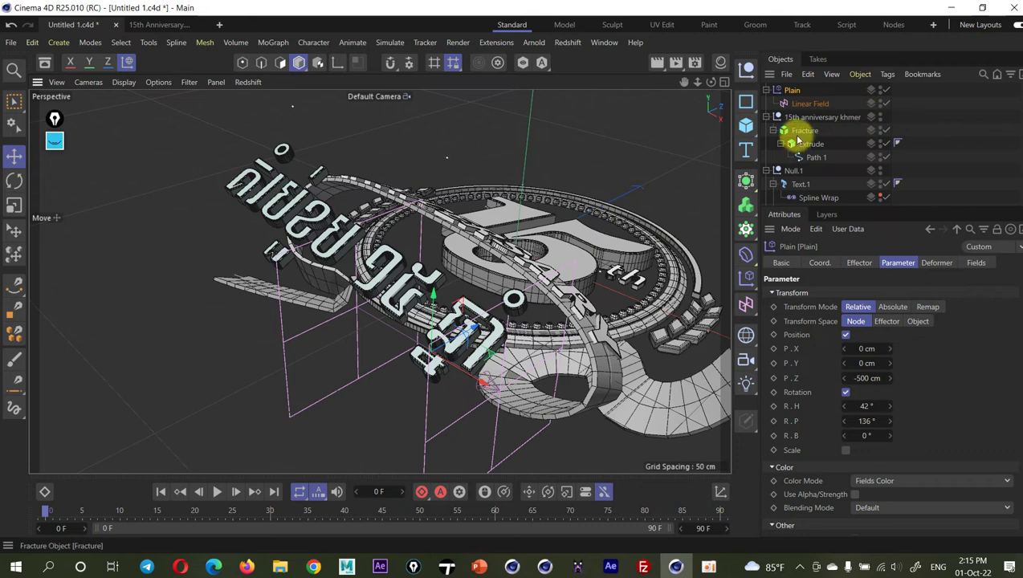
{"action": "left_click", "coordinate": [786, 104]}
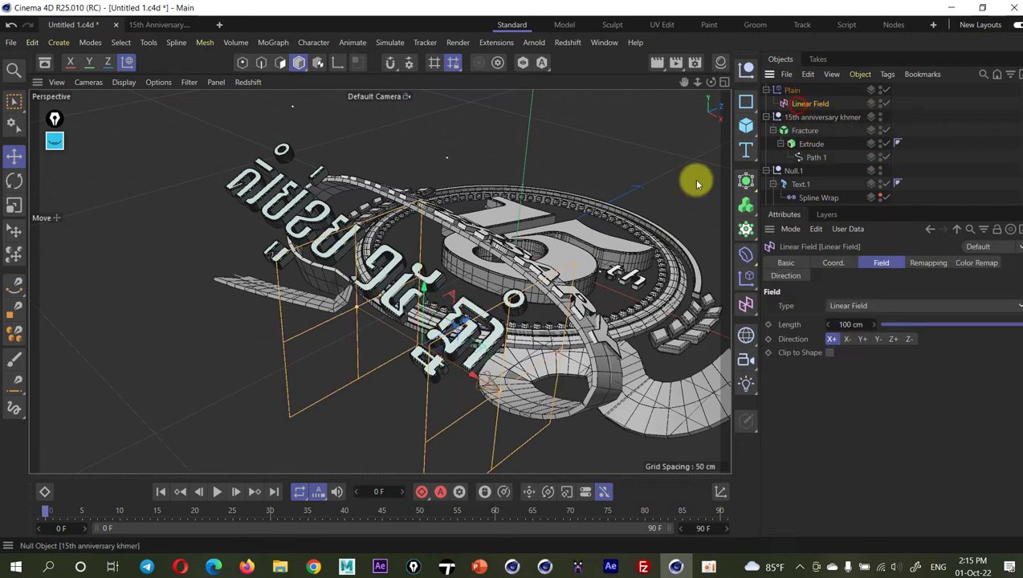
{"action": "left_click_drag", "start_coordinate": [468, 383], "coordinate": [488, 373]}
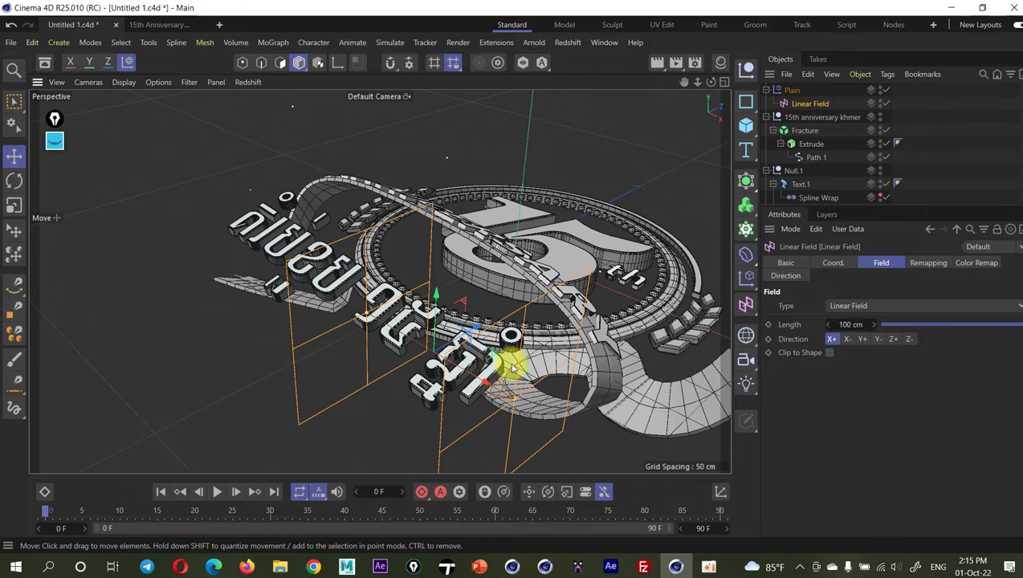
Set the Fracture object's Mode to Explode Segments & Connect.
{"action": "left_click", "coordinate": [800, 130]}
{"action": "left_click", "coordinate": [889, 263]}
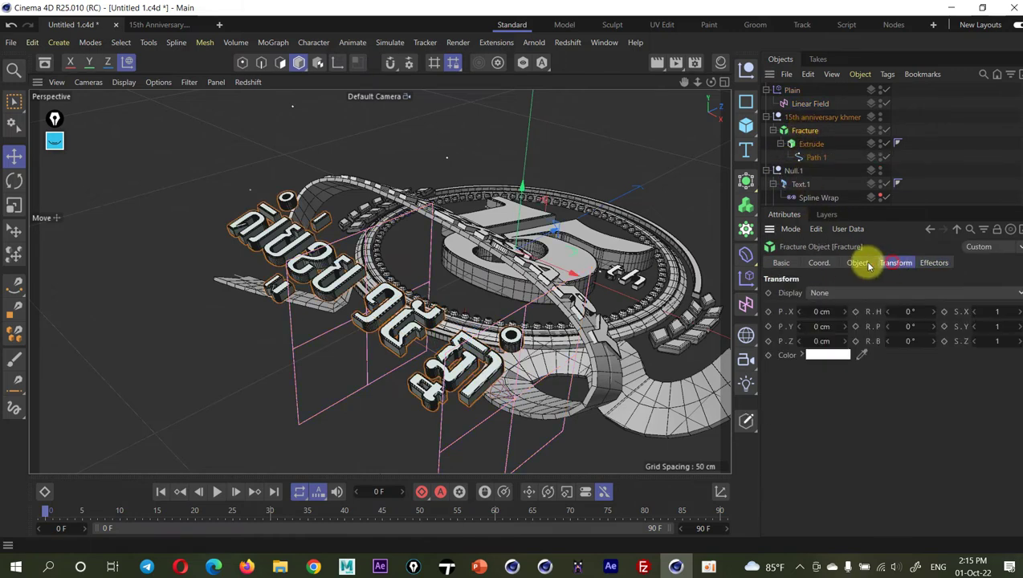
{"action": "left_click", "coordinate": [855, 263]}
{"action": "left_click", "coordinate": [841, 299]}
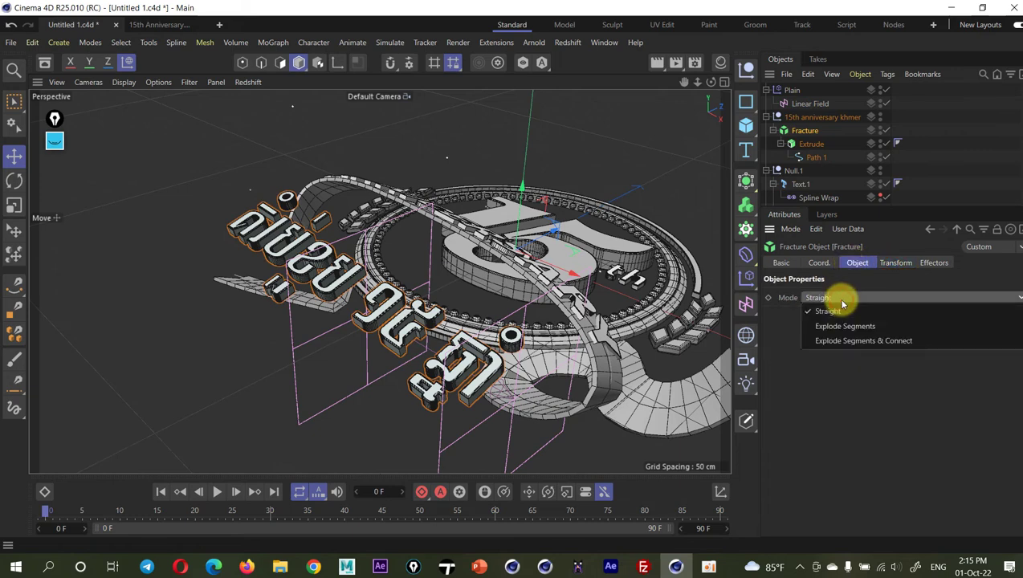
{"action": "left_click", "coordinate": [842, 302]}
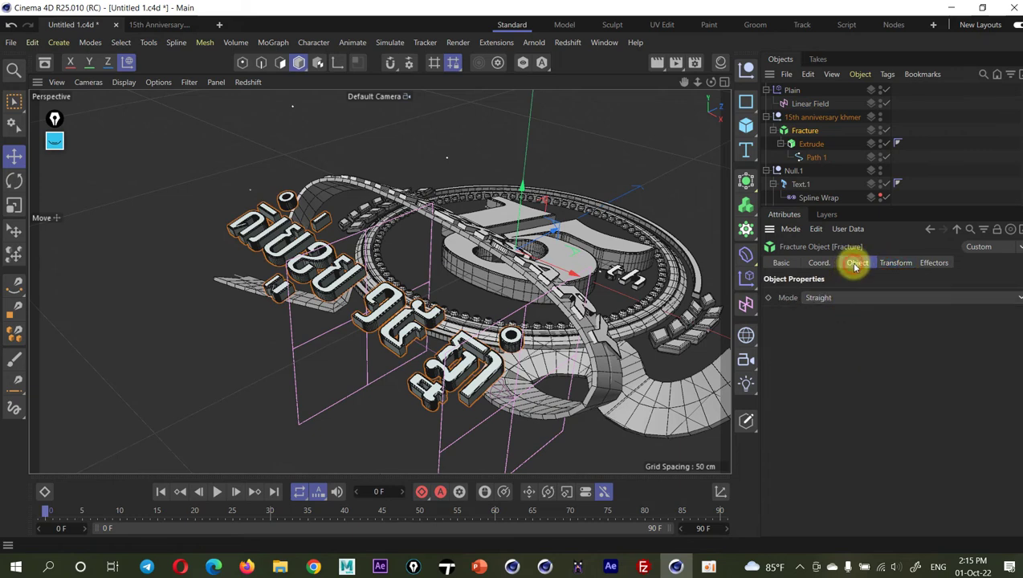
{"action": "left_click", "coordinate": [844, 301]}
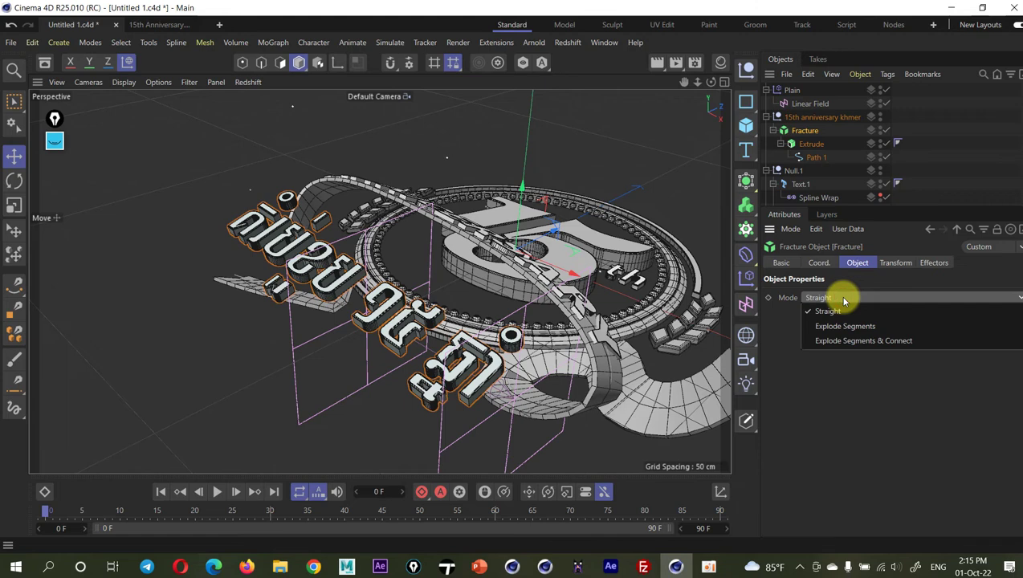
{"action": "left_click", "coordinate": [873, 341]}
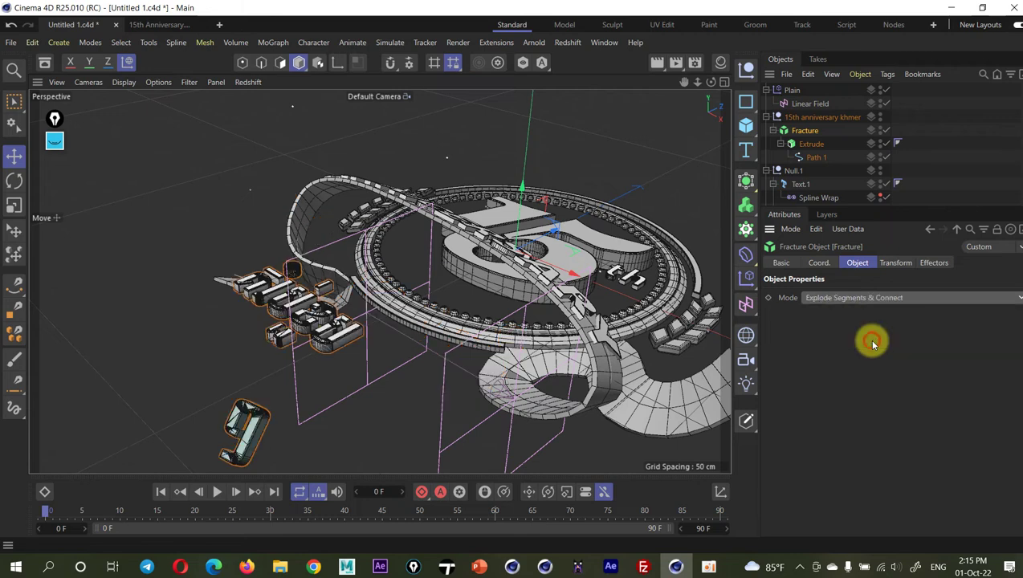
{"action": "scroll", "coordinate": [425, 313], "scroll_direction": "down", "scroll_amount": 3}
{"action": "scroll", "coordinate": [430, 313], "scroll_direction": "down", "scroll_amount": 3}
{"action": "left_click", "coordinate": [796, 103]}
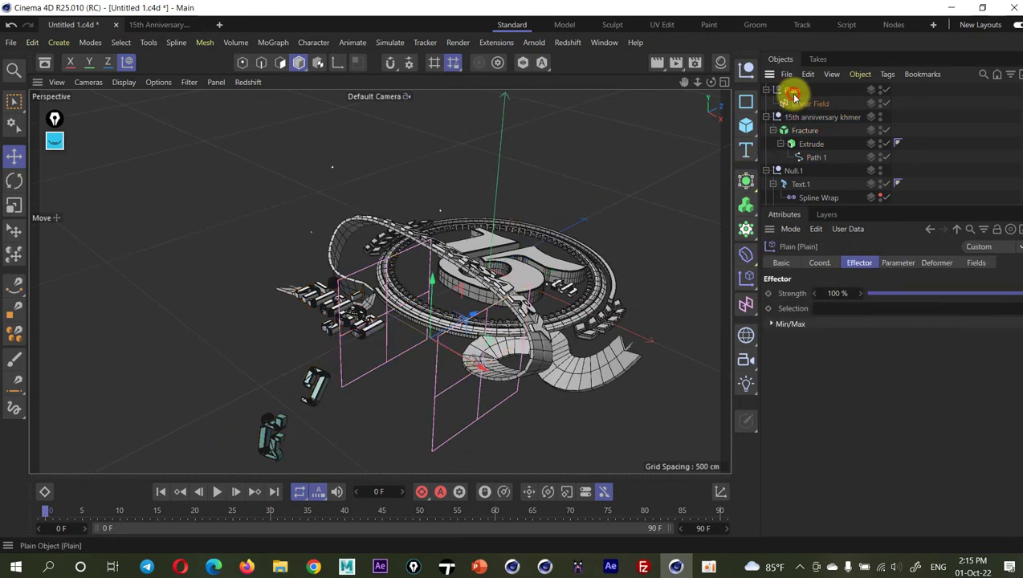
Collapse the Linear Field's length to 0 cm and slide it across the Khmer letters.
{"action": "mouse_move", "coordinate": [530, 314]}
{"action": "left_mouse_down"}
{"action": "mouse_move", "coordinate": [370, 321]}
{"action": "mouse_move", "coordinate": [501, 391]}
{"action": "left_mouse_up"}
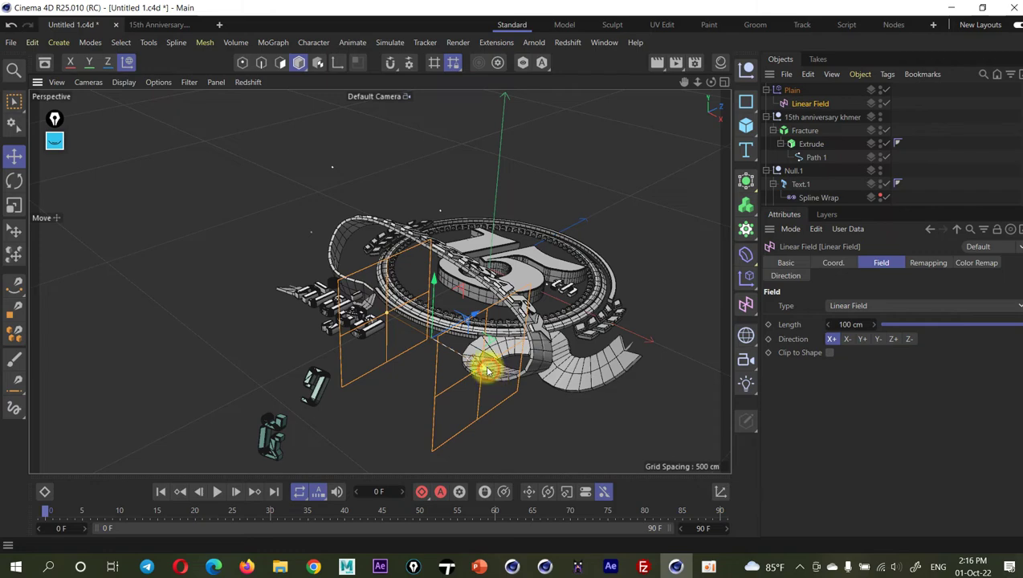
{"action": "left_click_drag", "start_coordinate": [489, 371], "coordinate": [423, 347]}
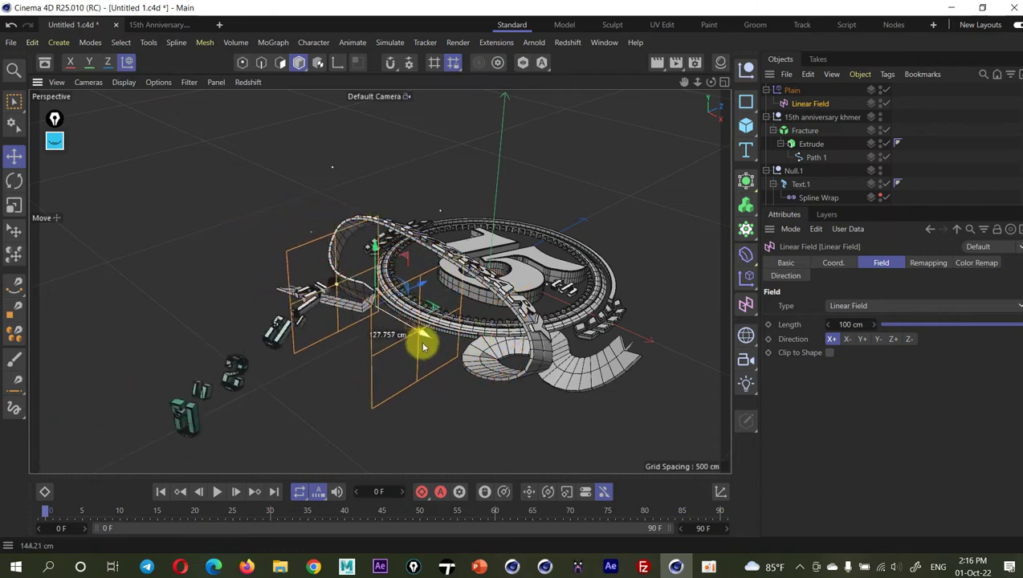
{"action": "left_click_drag", "start_coordinate": [423, 347], "coordinate": [463, 354]}
{"action": "scroll", "coordinate": [365, 348], "scroll_direction": "up", "scroll_amount": 2}
{"action": "scroll", "coordinate": [395, 343], "scroll_direction": "up", "scroll_amount": 3}
{"action": "mouse_move", "coordinate": [395, 343]}
{"action": "left_mouse_down", "text": "alt"}
{"action": "mouse_move", "coordinate": [453, 350]}
{"action": "mouse_move", "coordinate": [552, 297]}
{"action": "mouse_move", "coordinate": [528, 276]}
{"action": "mouse_move", "coordinate": [543, 271]}
{"action": "left_mouse_up", "text": "alt"}
Set the Plain effector's position offset to Z 0 cm and Y 317 cm.
{"action": "left_click", "coordinate": [793, 92]}
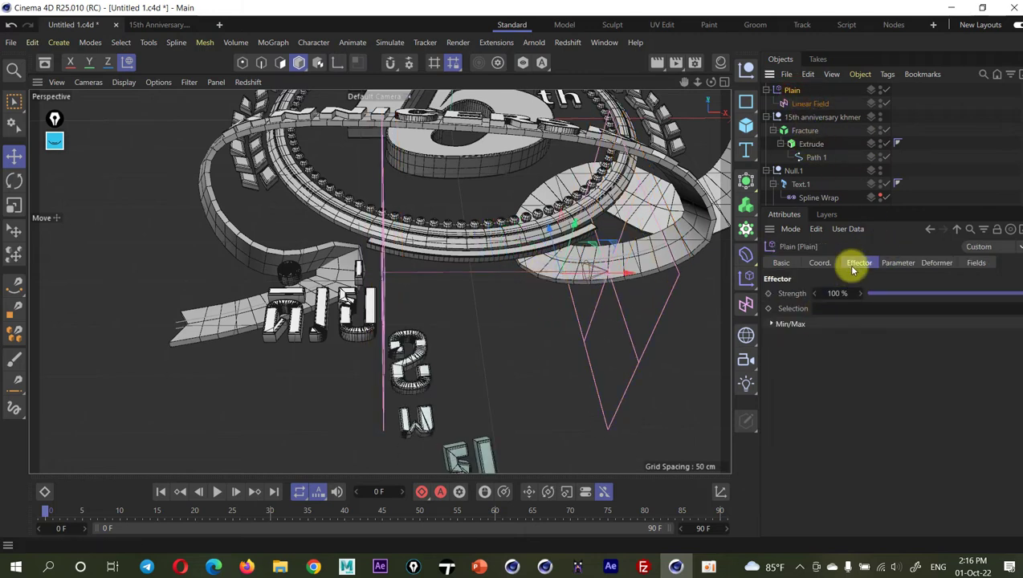
{"action": "left_click", "coordinate": [796, 103]}
{"action": "left_click", "coordinate": [793, 89]}
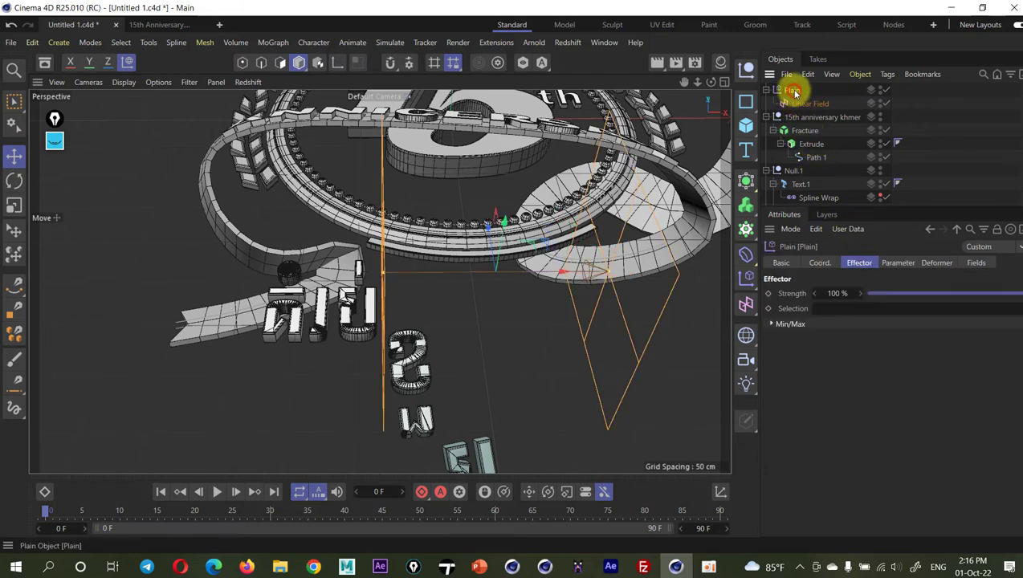
{"action": "left_click", "coordinate": [895, 262]}
{"action": "double_click", "coordinate": [867, 377]}
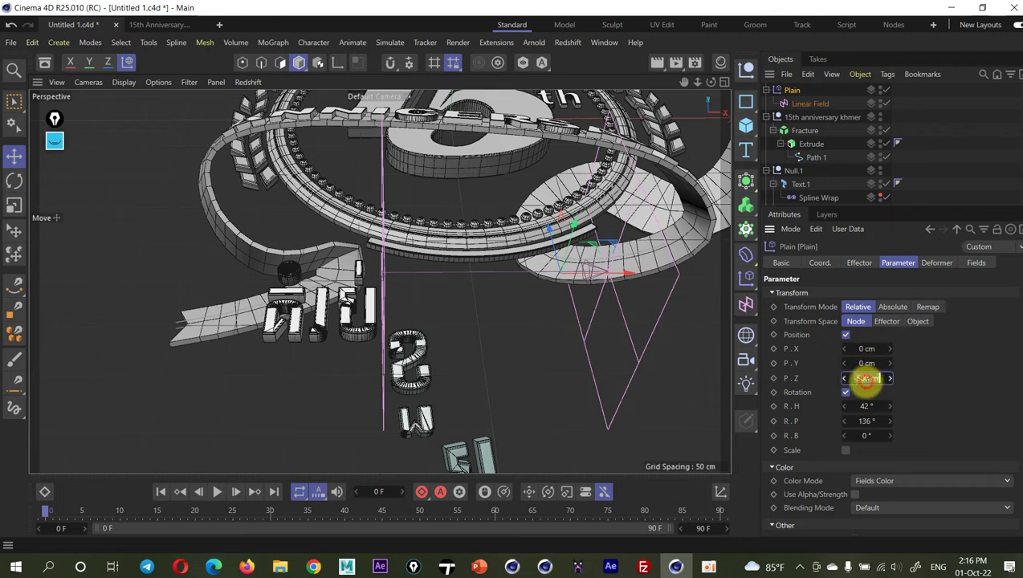
{"action": "type", "text": "0"}
{"action": "key", "text": "Return"}
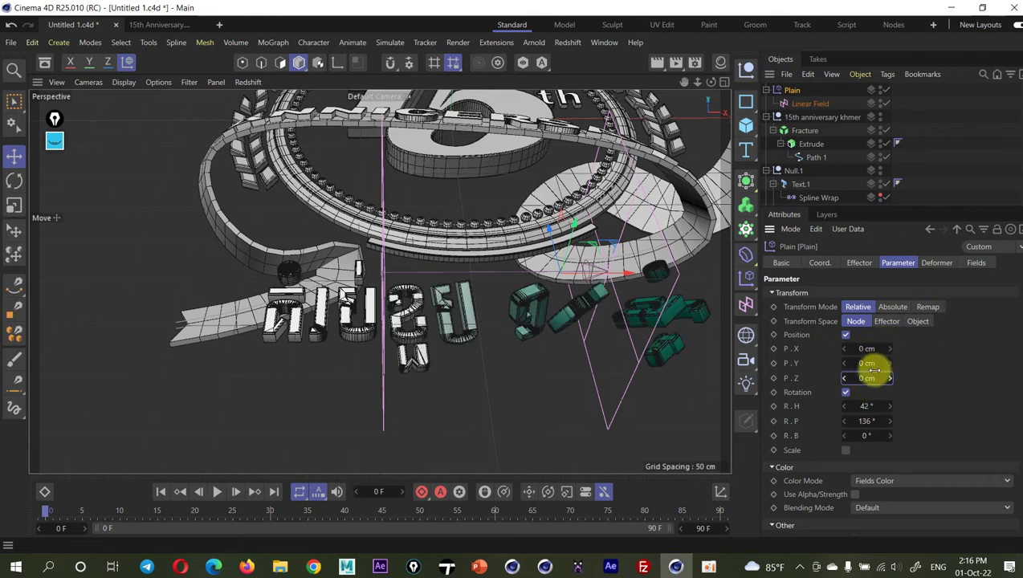
{"action": "left_click_drag", "start_coordinate": [875, 363], "coordinate": [875, 321]}
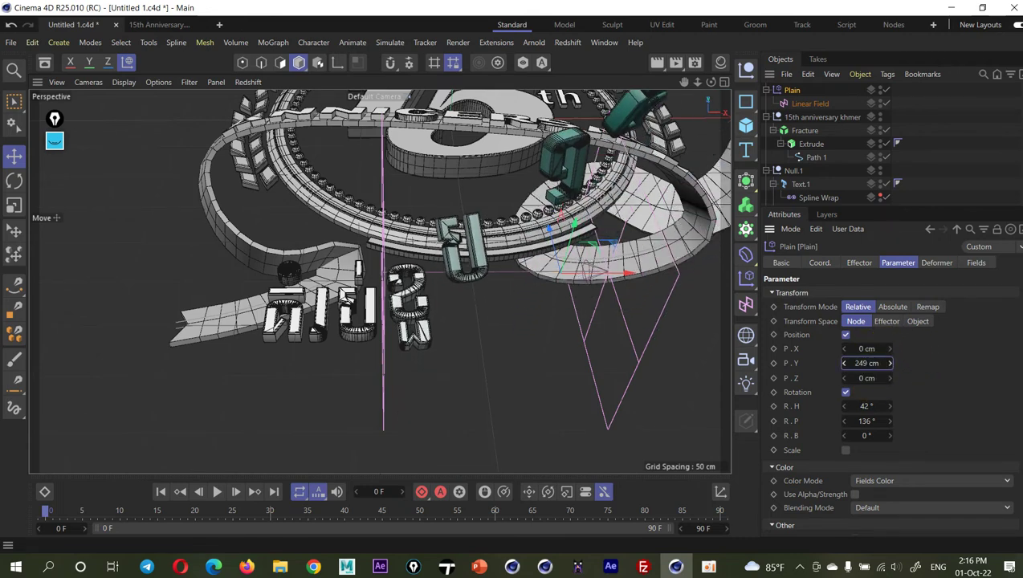
{"action": "left_click_drag", "start_coordinate": [867, 363], "coordinate": [866, 337]}
Bank the affected pieces 309° and sweep the Linear Field across the text.
{"action": "scroll", "coordinate": [436, 299], "scroll_direction": "down", "scroll_amount": 5}
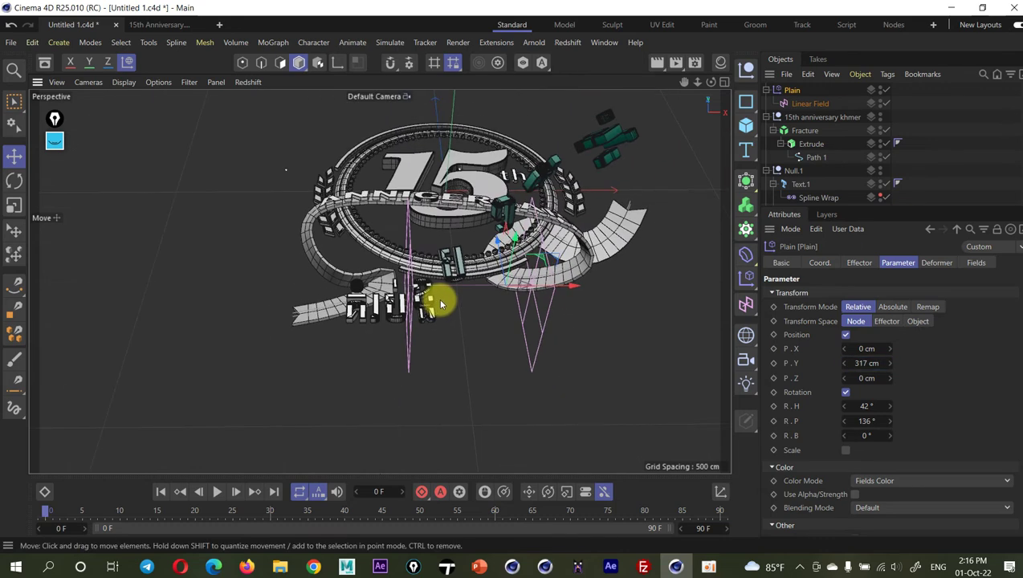
{"action": "mouse_move", "coordinate": [437, 297]}
{"action": "left_mouse_down", "text": "alt"}
{"action": "mouse_move", "coordinate": [520, 326]}
{"action": "mouse_move", "coordinate": [367, 313]}
{"action": "mouse_move", "coordinate": [647, 309]}
{"action": "mouse_move", "coordinate": [440, 313]}
{"action": "mouse_move", "coordinate": [564, 313]}
{"action": "left_mouse_up", "text": "alt"}
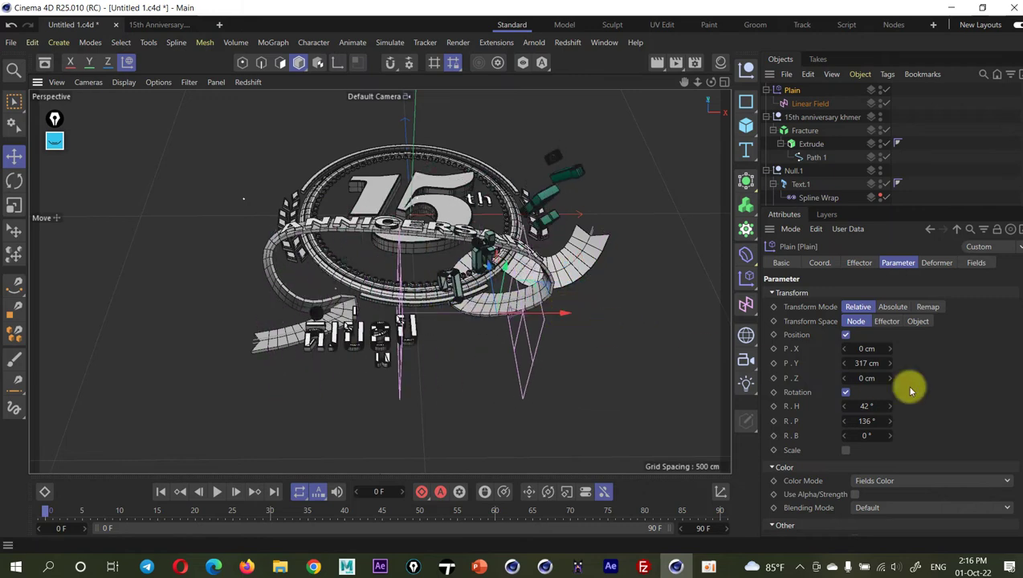
{"action": "left_click_drag", "start_coordinate": [867, 435], "coordinate": [849, 435]}
{"action": "mouse_move", "coordinate": [528, 322]}
{"action": "left_mouse_down"}
{"action": "mouse_move", "coordinate": [487, 308]}
{"action": "mouse_move", "coordinate": [327, 326]}
{"action": "mouse_move", "coordinate": [492, 324]}
{"action": "mouse_move", "coordinate": [566, 308]}
{"action": "mouse_move", "coordinate": [477, 321]}
{"action": "left_mouse_up"}
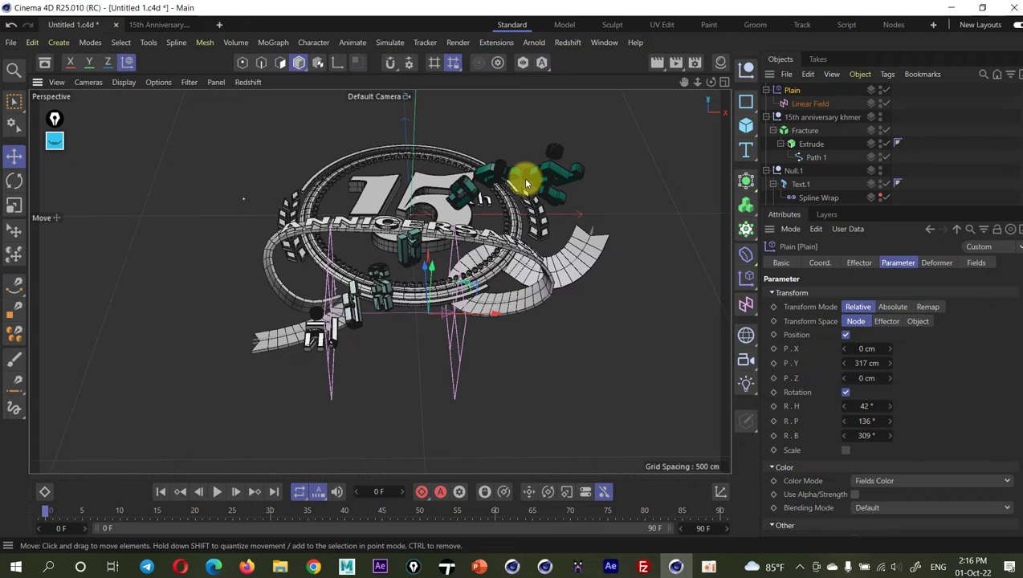
Enable uniform scale at -1 on the Plain effector and move it along X.
{"action": "left_click", "coordinate": [846, 450]}
{"action": "scroll", "coordinate": [905, 454], "scroll_direction": "down", "scroll_amount": 3}
{"action": "scroll", "coordinate": [905, 455], "scroll_direction": "up", "scroll_amount": 3}
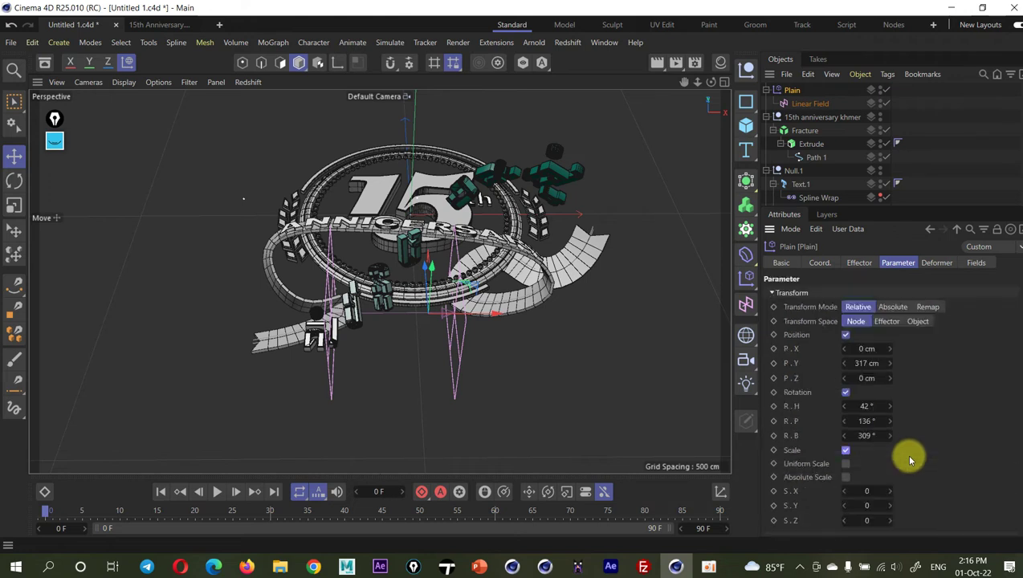
{"action": "left_click", "coordinate": [845, 463]}
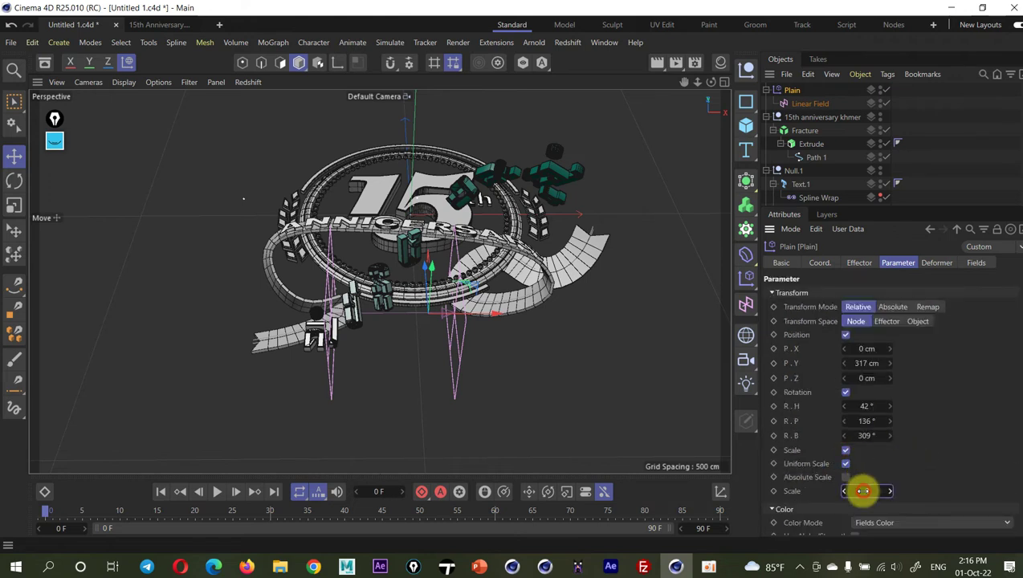
{"action": "left_click_drag", "start_coordinate": [862, 490], "coordinate": [863, 491]}
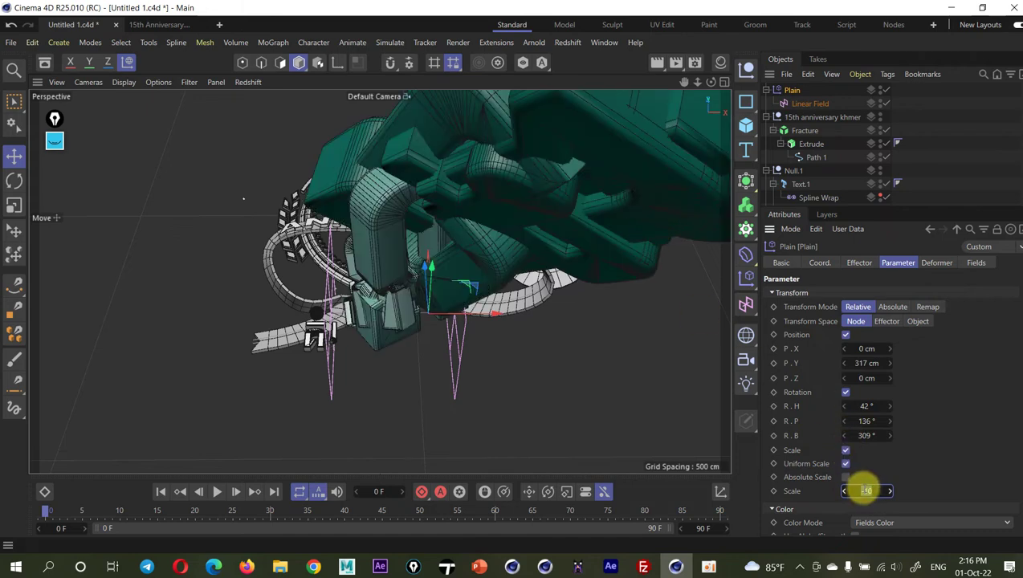
{"action": "left_click_drag", "start_coordinate": [866, 490], "coordinate": [862, 488]}
{"action": "type", "text": "-1"}
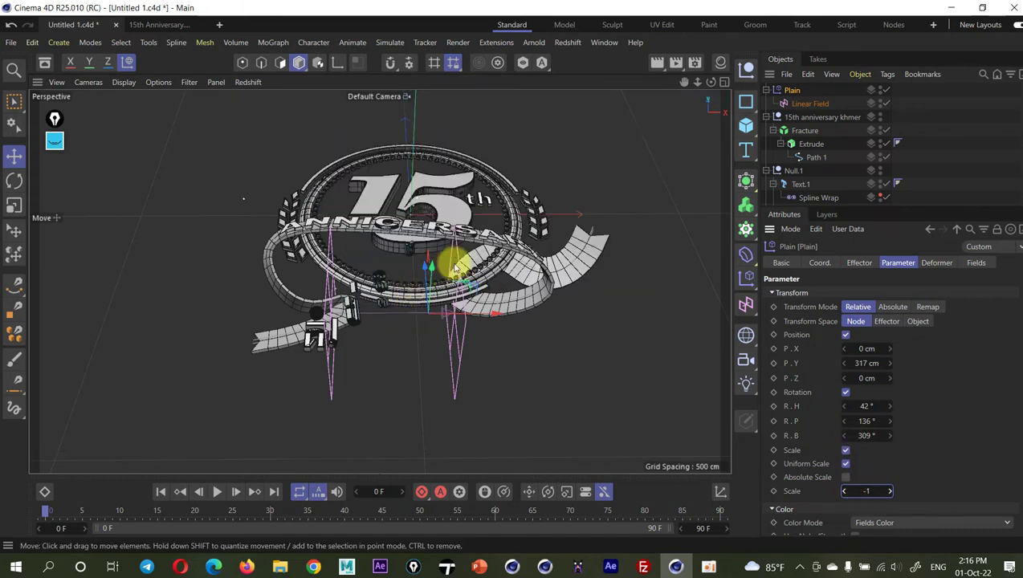
{"action": "scroll", "coordinate": [473, 201], "scroll_direction": "up", "scroll_amount": 3}
{"action": "mouse_move", "coordinate": [475, 347]}
{"action": "left_mouse_down"}
{"action": "mouse_move", "coordinate": [291, 361]}
{"action": "mouse_move", "coordinate": [536, 332]}
{"action": "mouse_move", "coordinate": [430, 292]}
{"action": "mouse_move", "coordinate": [431, 350]}
{"action": "mouse_move", "coordinate": [419, 338]}
{"action": "mouse_move", "coordinate": [425, 322]}
{"action": "mouse_move", "coordinate": [394, 366]}
{"action": "left_mouse_up"}
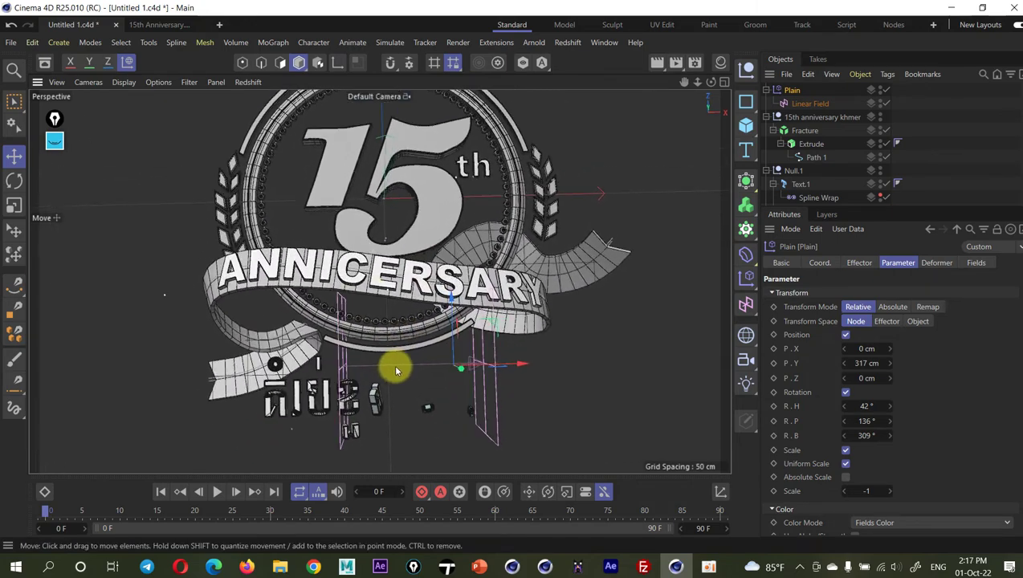
Lower the Plain effector along Y and shift it along X beneath the emblem.
{"action": "scroll", "coordinate": [395, 365], "scroll_direction": "up", "scroll_amount": 3}
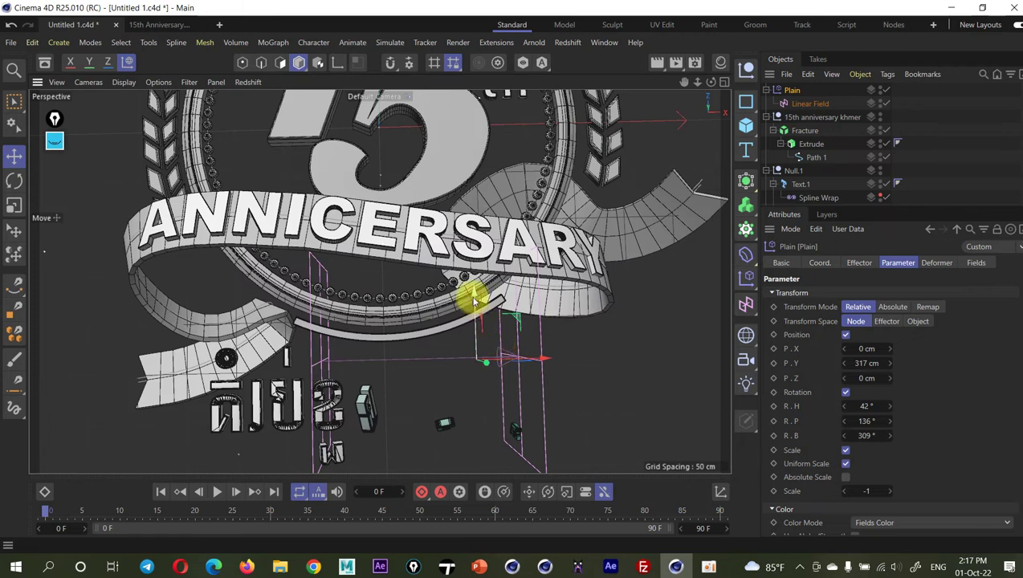
{"action": "left_click_drag", "start_coordinate": [474, 297], "coordinate": [473, 329]}
{"action": "mouse_move", "coordinate": [530, 387]}
{"action": "left_mouse_down"}
{"action": "mouse_move", "coordinate": [313, 400]}
{"action": "mouse_move", "coordinate": [541, 389]}
{"action": "mouse_move", "coordinate": [280, 359]}
{"action": "mouse_move", "coordinate": [697, 347]}
{"action": "mouse_move", "coordinate": [659, 321]}
{"action": "left_mouse_up"}
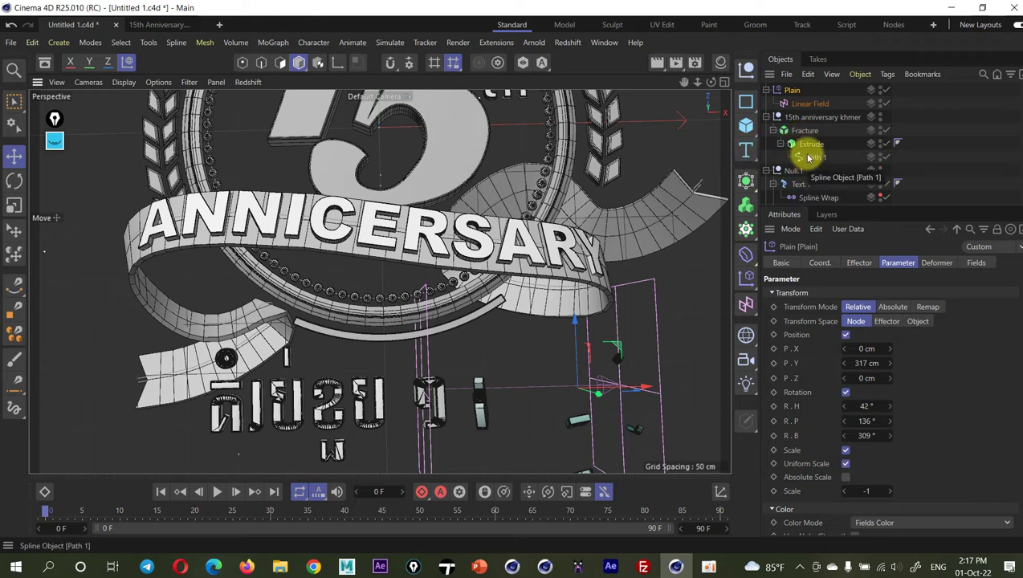
{"action": "left_click", "coordinate": [11, 42]}
{"action": "mouse_move", "coordinate": [41, 93]}
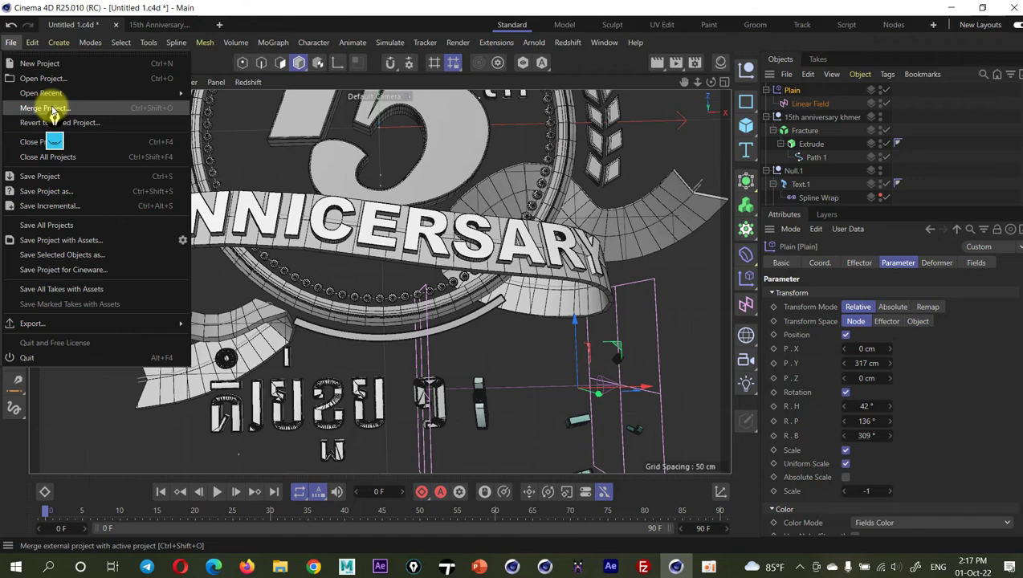
Merge the 15th anniversary khmer file into the scene.
{"action": "left_click", "coordinate": [48, 108]}
{"action": "left_click", "coordinate": [229, 131]}
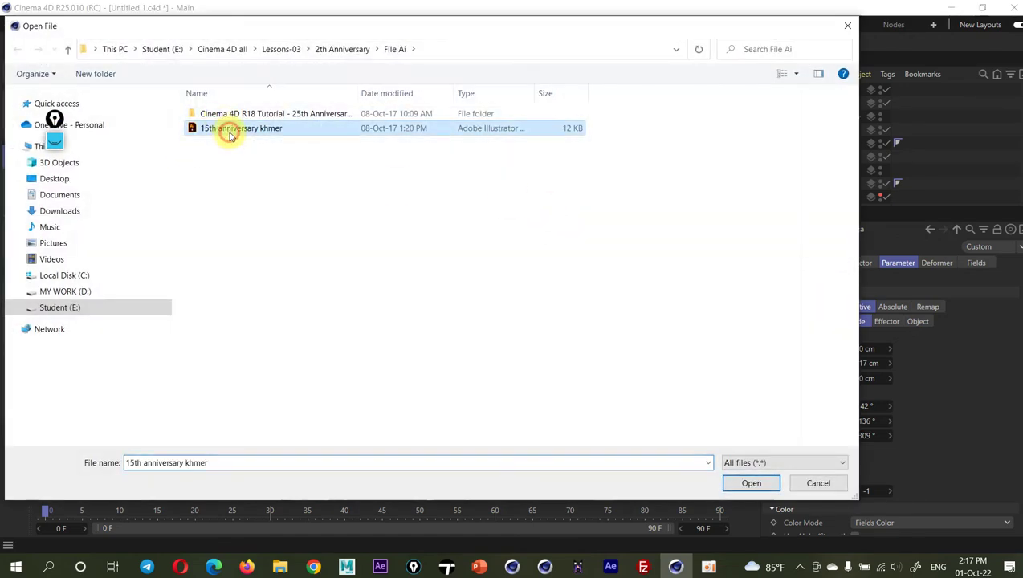
{"action": "left_click", "coordinate": [832, 488]}
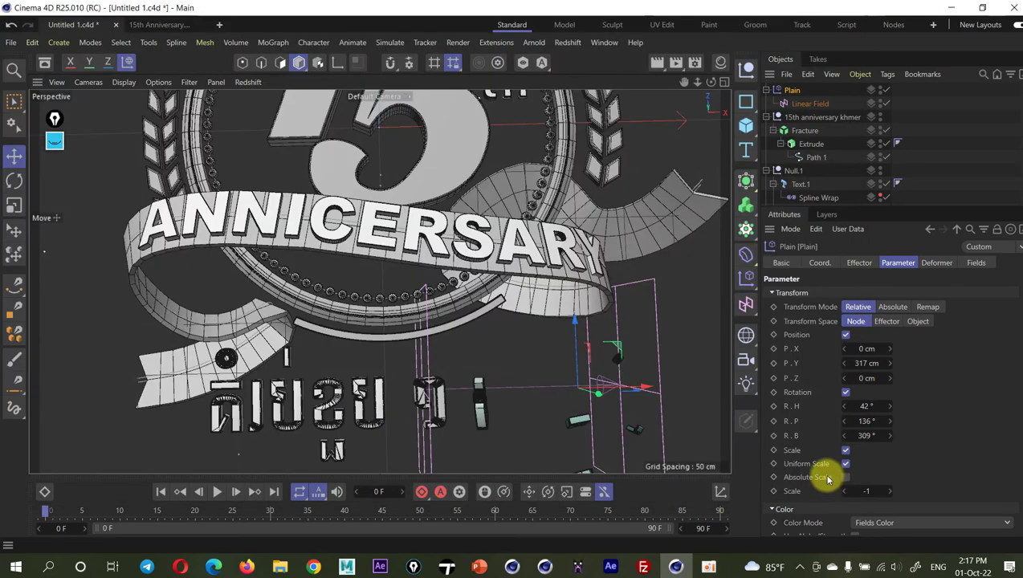
Select Path 1 under the 15th anniversary khmer null, then show the Extrude object's settings.
{"action": "left_click", "coordinate": [806, 119]}
{"action": "left_click", "coordinate": [814, 159]}
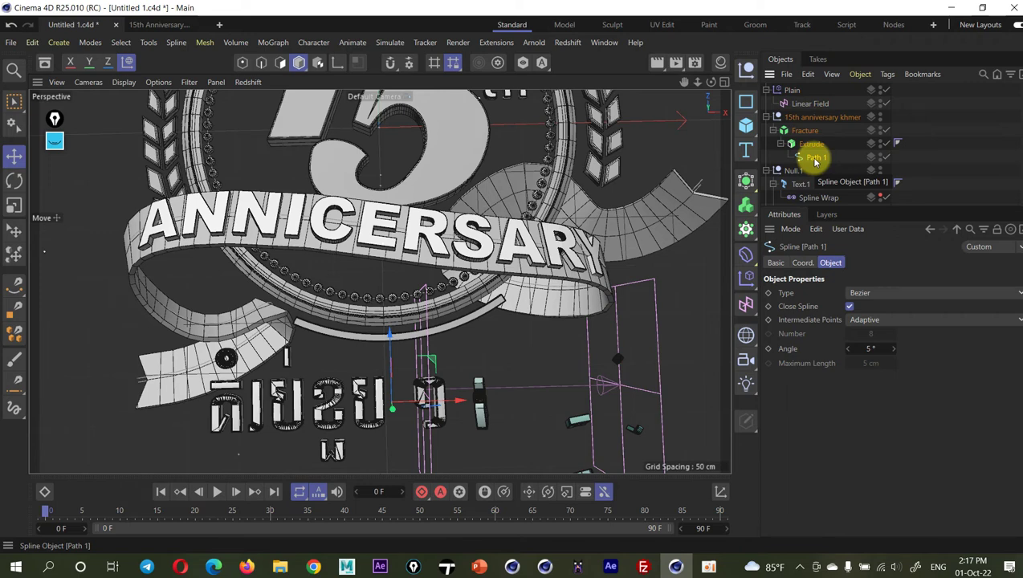
{"action": "right_click", "coordinate": [811, 158]}
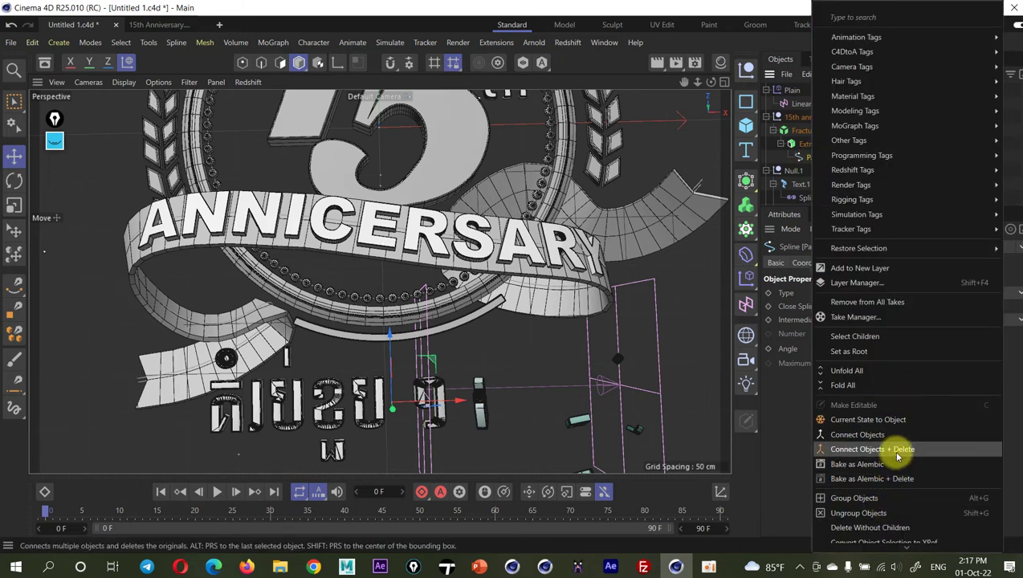
{"action": "left_click", "coordinate": [767, 9]}
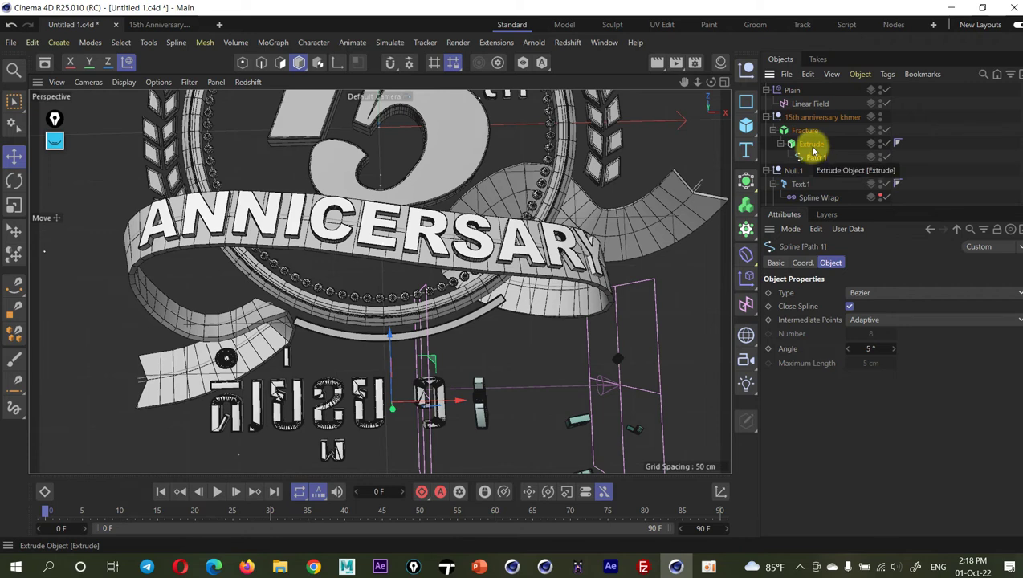
{"action": "left_click", "coordinate": [811, 146]}
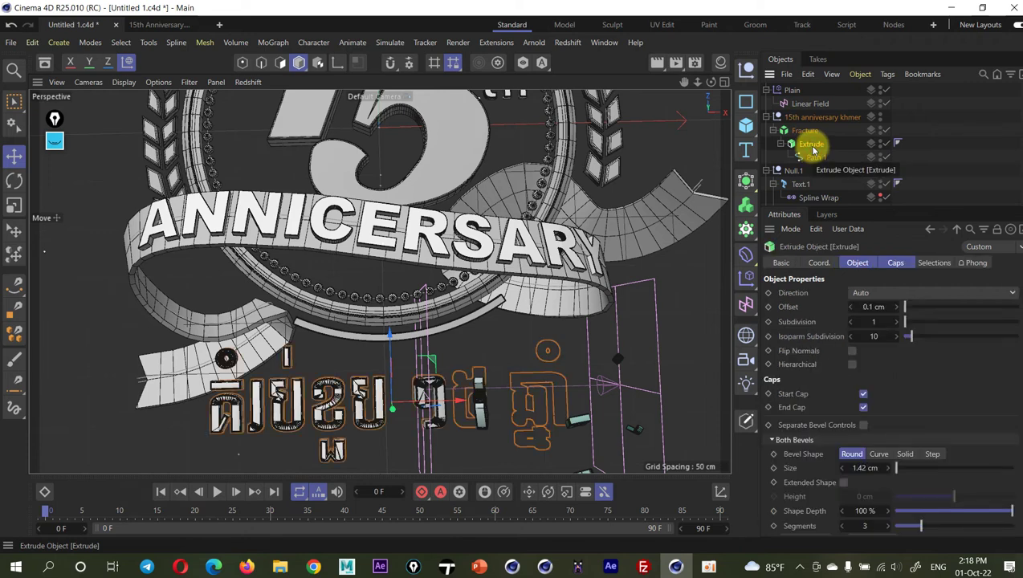
Switch the Fracture mode to Straight, then back to Explode Segments & Connect.
{"action": "left_click", "coordinate": [804, 130]}
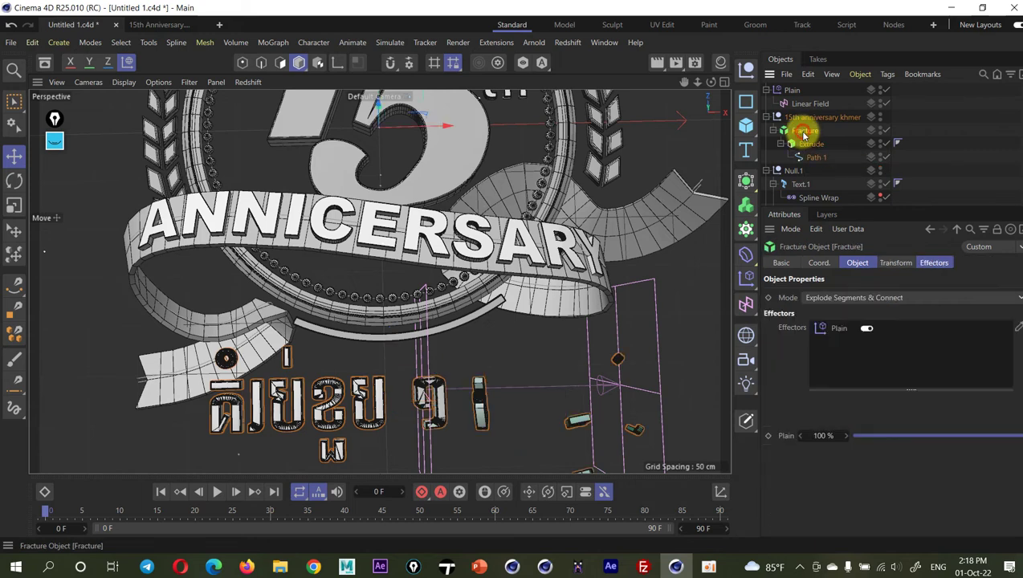
{"action": "left_click", "coordinate": [272, 42]}
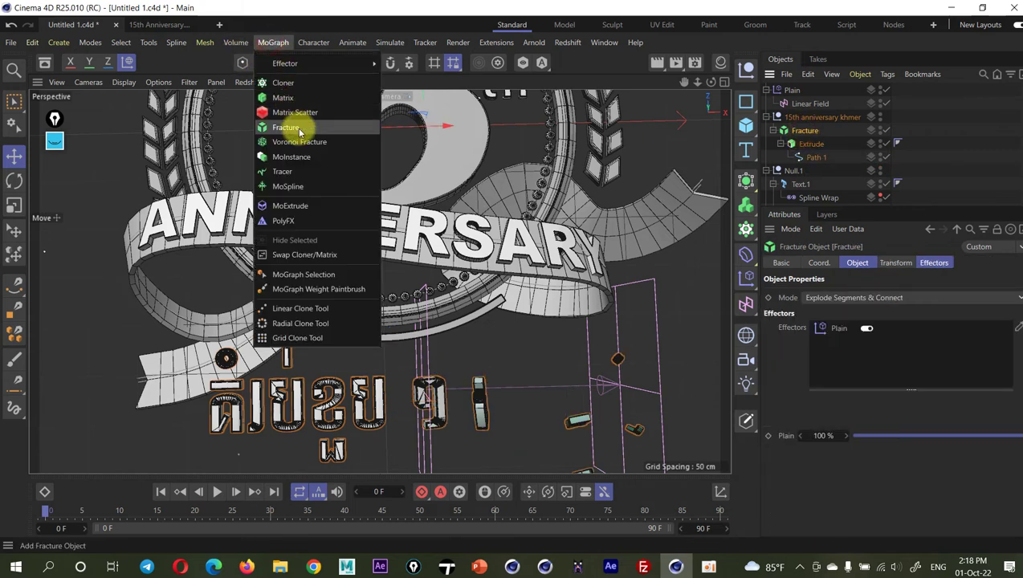
{"action": "left_click", "coordinate": [962, 180]}
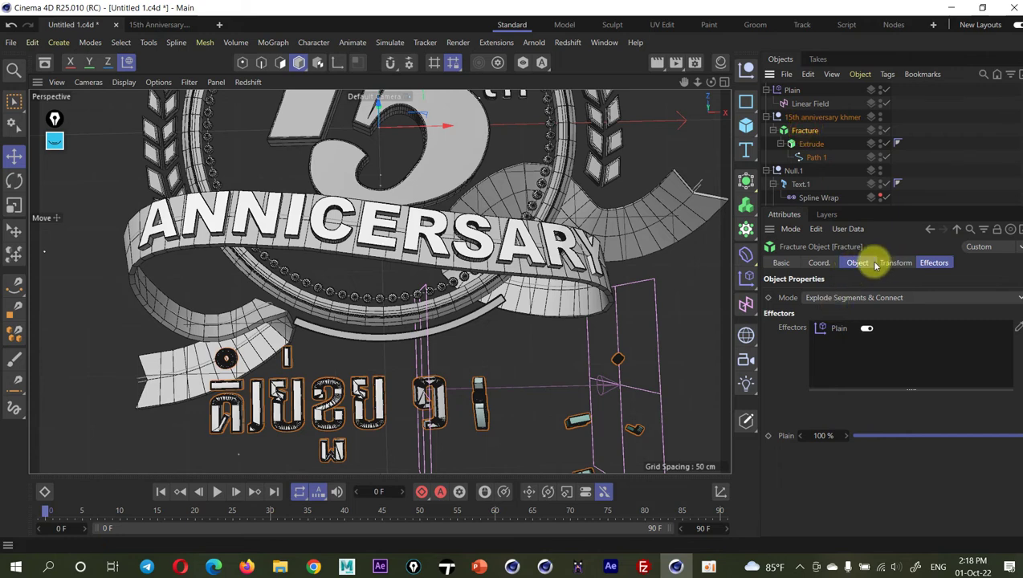
{"action": "left_click", "coordinate": [856, 262]}
{"action": "left_click", "coordinate": [847, 297]}
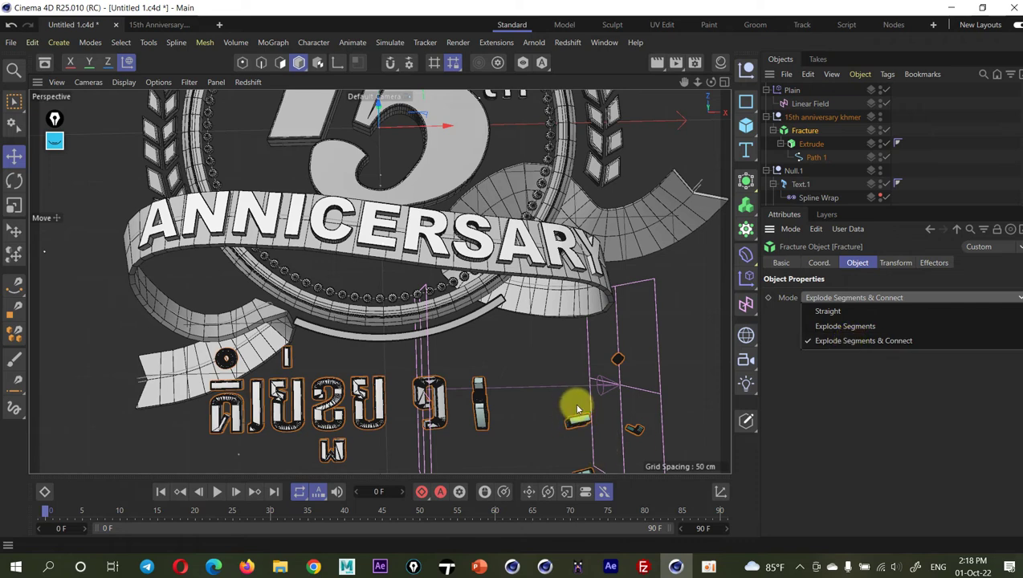
{"action": "left_click", "coordinate": [846, 313]}
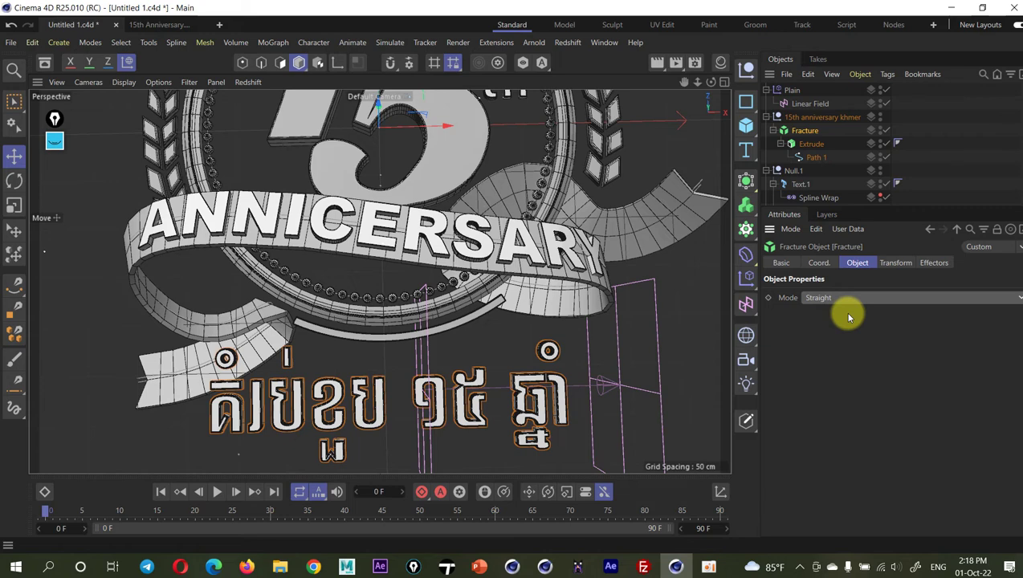
{"action": "left_click", "coordinate": [850, 299]}
{"action": "left_click", "coordinate": [844, 328]}
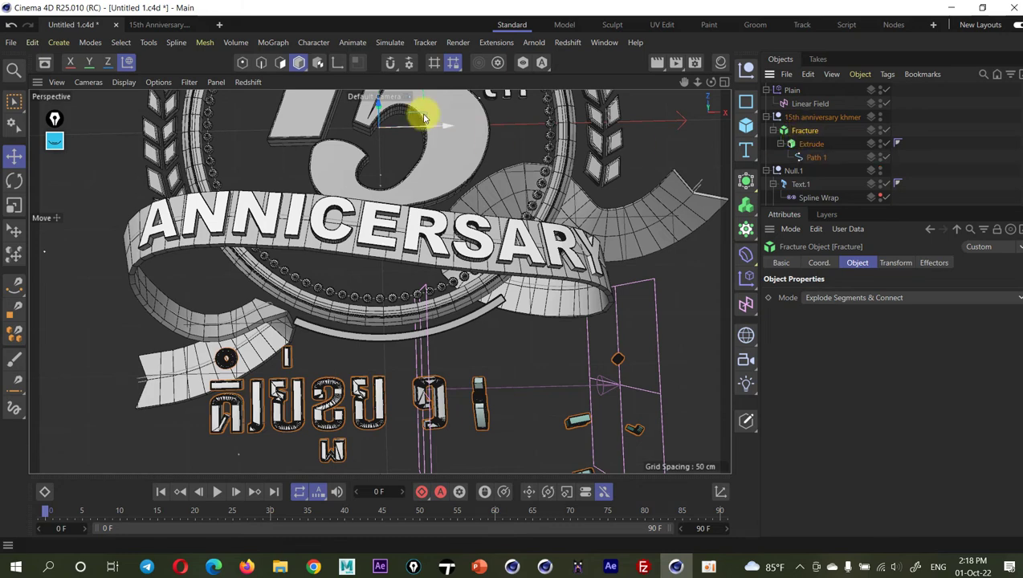
Review the Plain effector's Fields, the Linear Field's settings and the transform parameters.
{"action": "left_click", "coordinate": [273, 41]}
{"action": "mouse_move", "coordinate": [285, 63]}
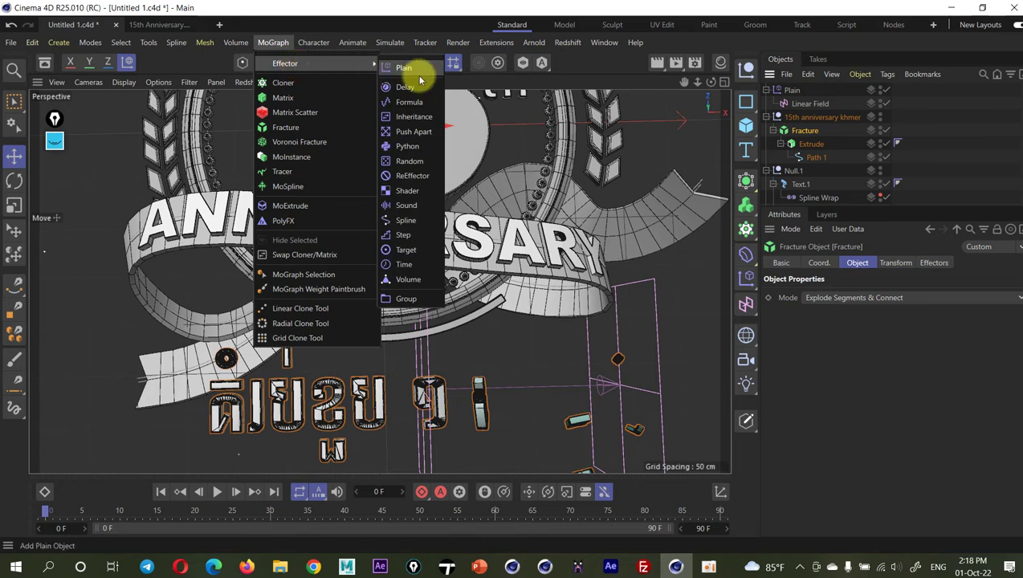
{"action": "left_click", "coordinate": [788, 86]}
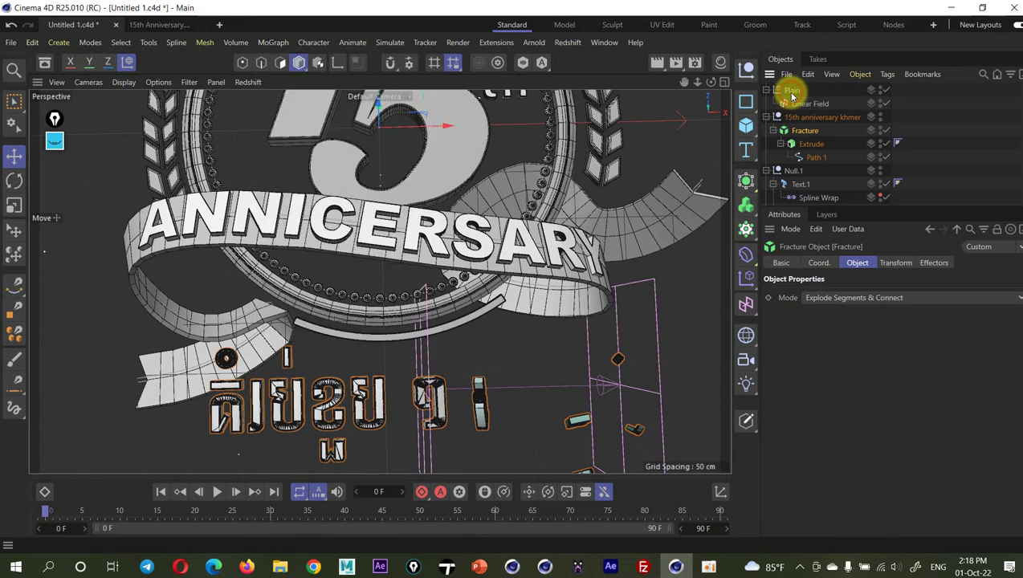
{"action": "left_click", "coordinate": [790, 90]}
{"action": "left_click", "coordinate": [976, 263]}
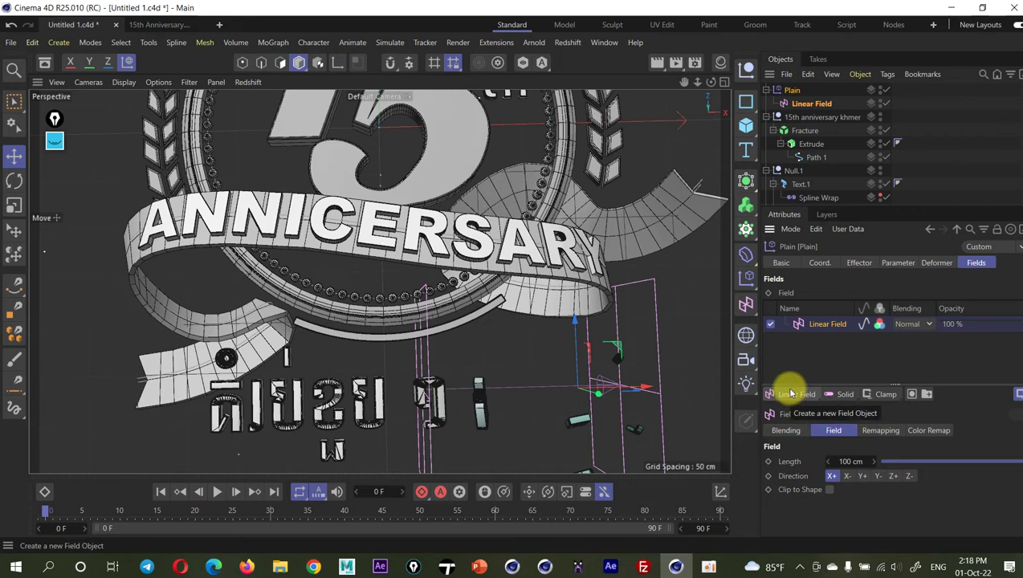
{"action": "left_click", "coordinate": [800, 105]}
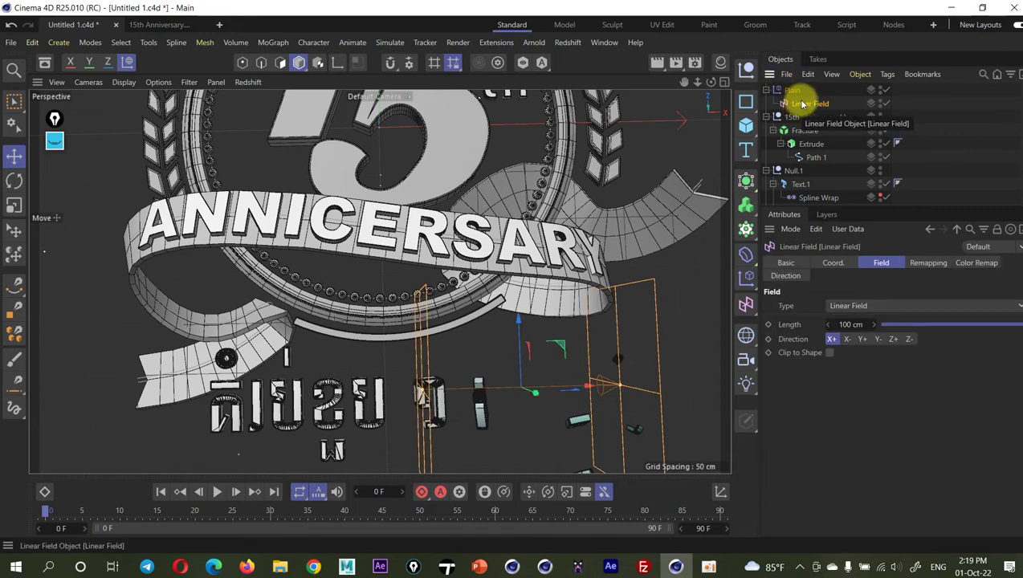
{"action": "left_click", "coordinate": [793, 90]}
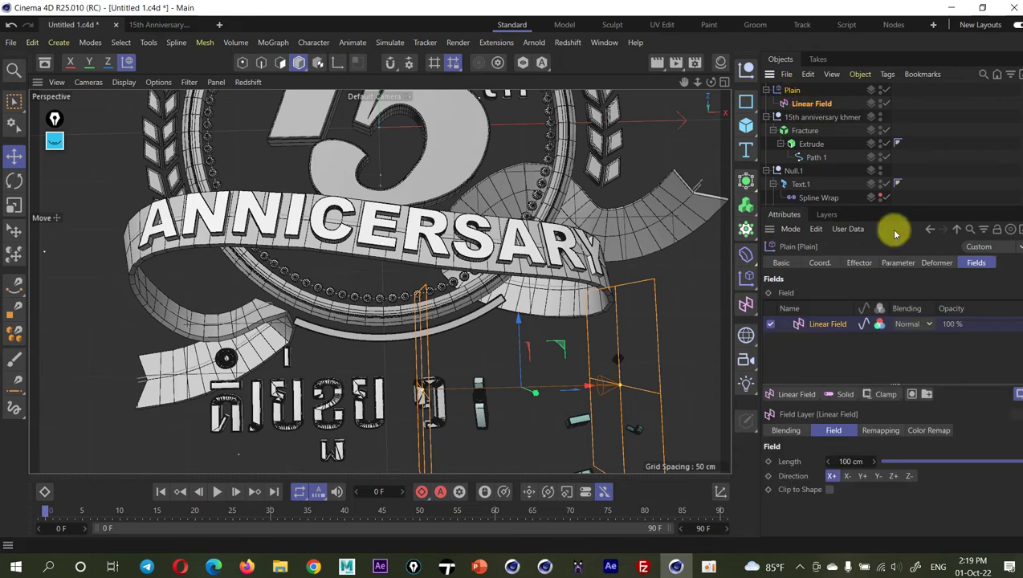
{"action": "left_click", "coordinate": [902, 265]}
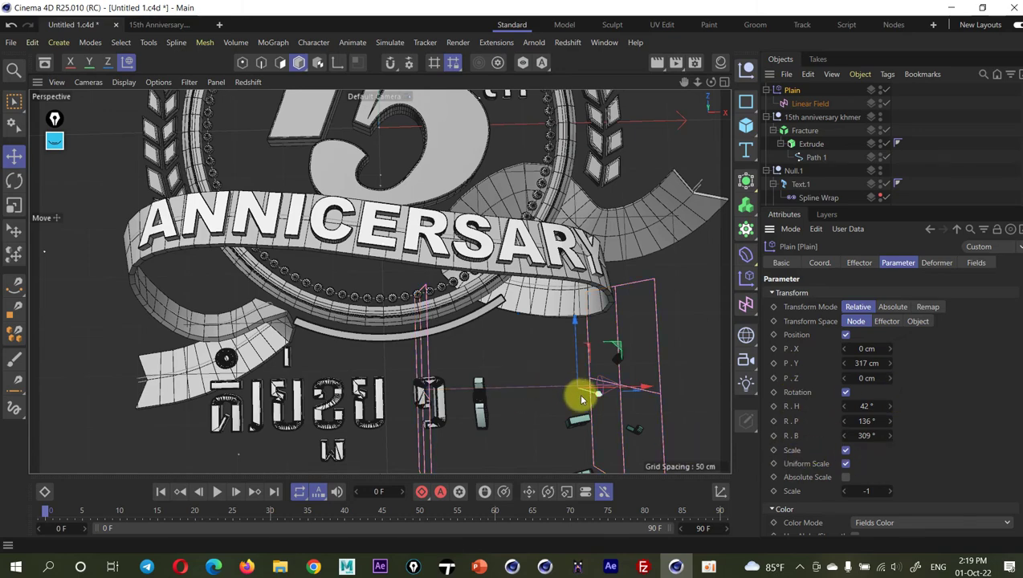
{"action": "left_click_drag", "start_coordinate": [582, 388], "coordinate": [570, 325], "text": "alt"}
Slide the Plain effector along X and enlarge the Object Manager to list more objects.
{"action": "mouse_move", "coordinate": [652, 393]}
{"action": "left_mouse_down"}
{"action": "mouse_move", "coordinate": [537, 385]}
{"action": "mouse_move", "coordinate": [659, 370]}
{"action": "left_mouse_up"}
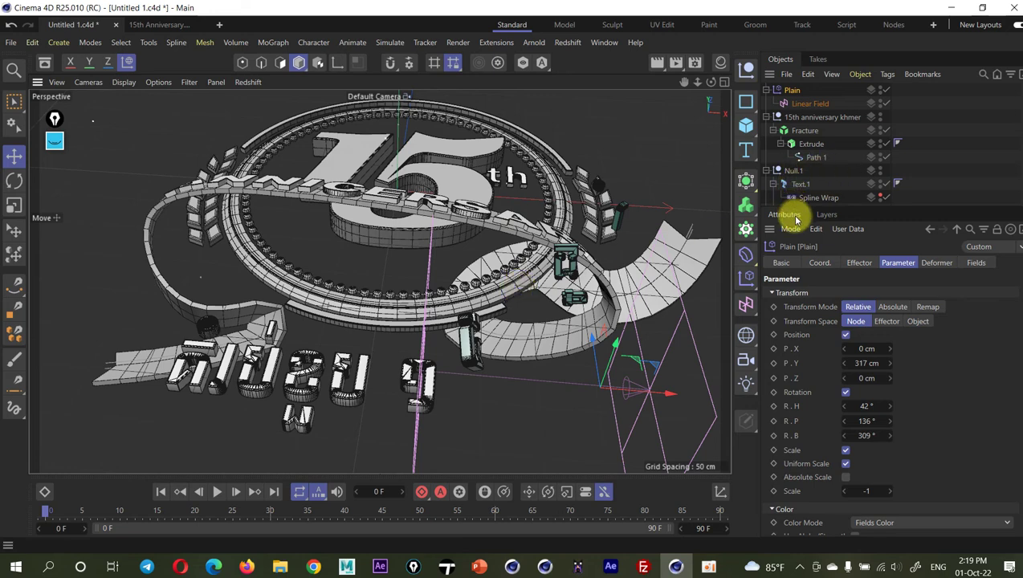
{"action": "left_click_drag", "start_coordinate": [863, 208], "coordinate": [835, 365]}
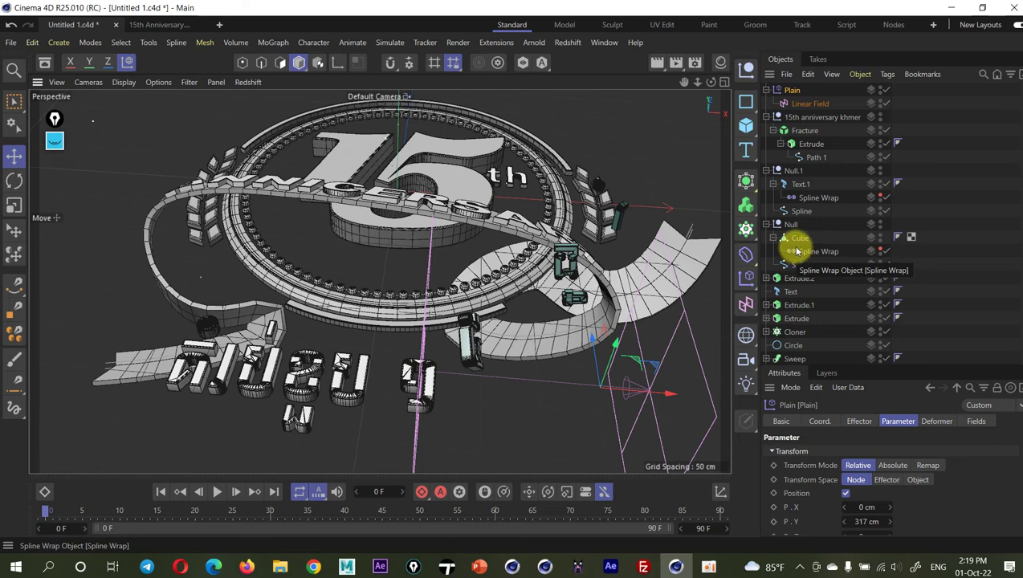
{"action": "left_click", "coordinate": [50, 146]}
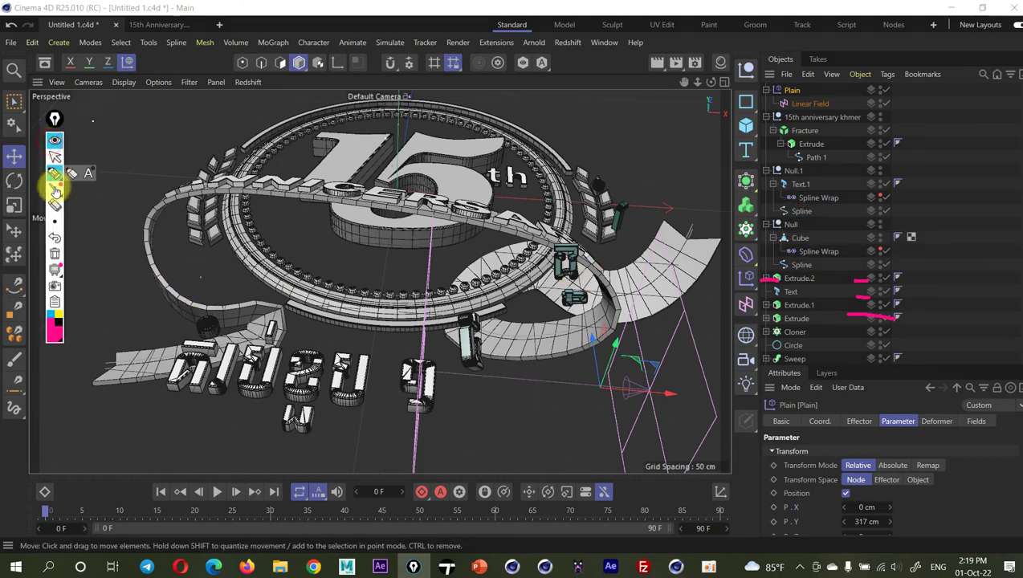
{"action": "left_click", "coordinate": [56, 257]}
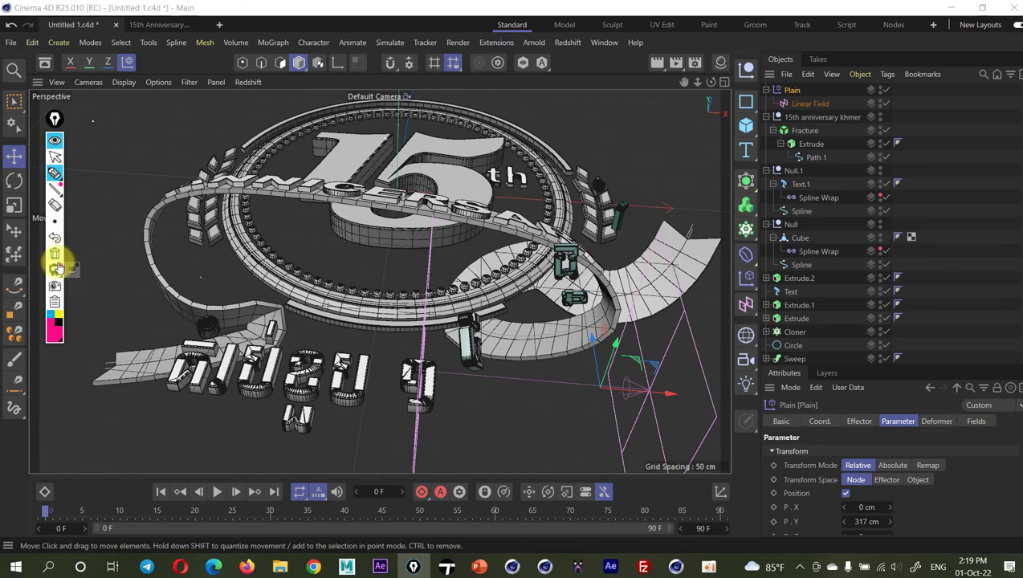
{"action": "mouse_move", "coordinate": [685, 241]}
{"action": "left_mouse_down"}
{"action": "mouse_move", "coordinate": [522, 277]}
{"action": "mouse_move", "coordinate": [468, 224]}
{"action": "mouse_move", "coordinate": [189, 196]}
{"action": "mouse_move", "coordinate": [253, 335]}
{"action": "mouse_move", "coordinate": [151, 354]}
{"action": "left_mouse_up"}
{"action": "left_click", "coordinate": [58, 313]}
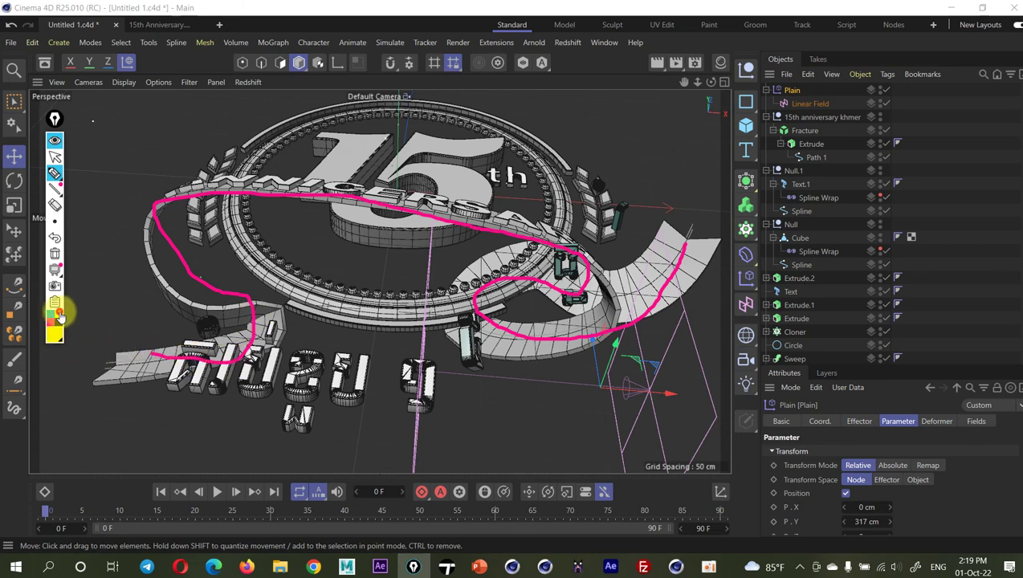
{"action": "mouse_move", "coordinate": [178, 183]}
{"action": "left_mouse_down"}
{"action": "mouse_move", "coordinate": [520, 219]}
{"action": "mouse_move", "coordinate": [586, 246]}
{"action": "left_mouse_up"}
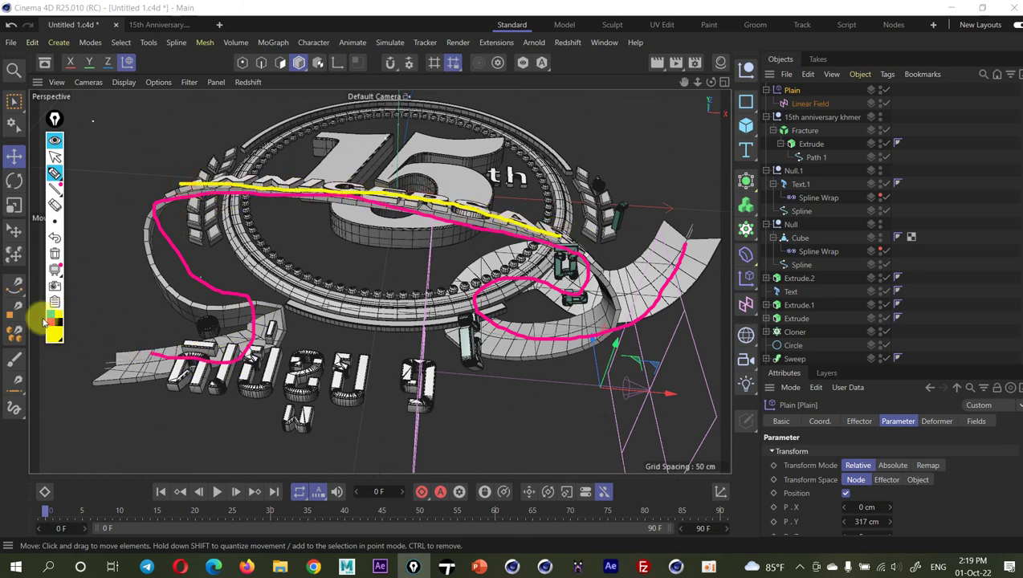
{"action": "left_click", "coordinate": [55, 321]}
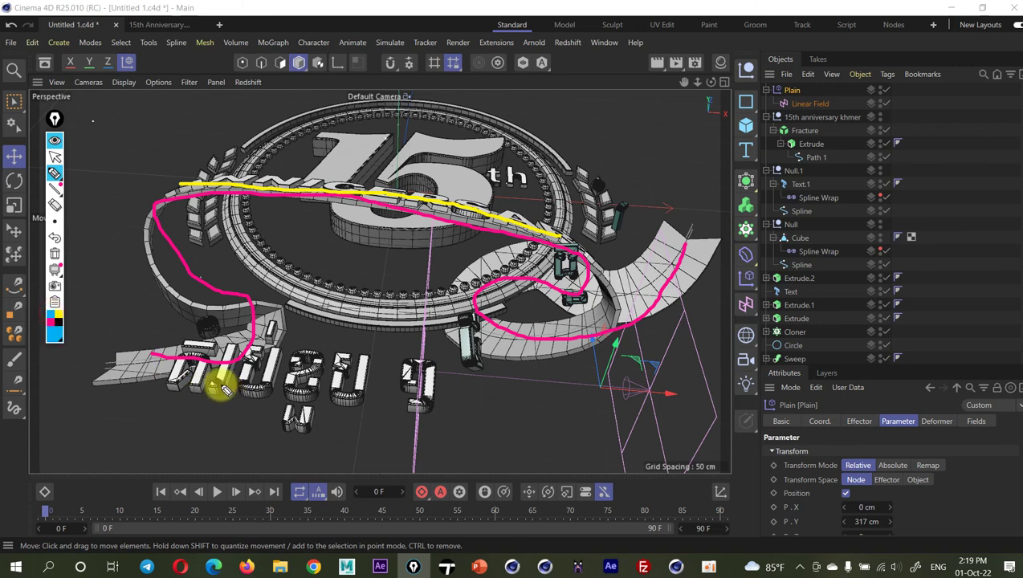
{"action": "left_click_drag", "start_coordinate": [173, 366], "coordinate": [695, 397]}
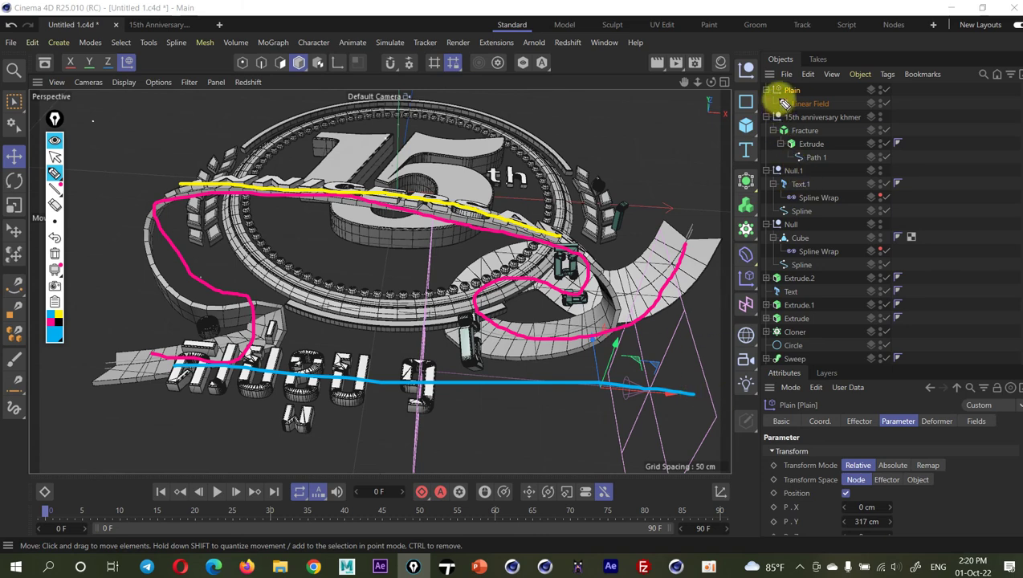
{"action": "left_click_drag", "start_coordinate": [779, 133], "coordinate": [850, 133]}
{"action": "left_click_drag", "start_coordinate": [772, 91], "coordinate": [838, 92]}
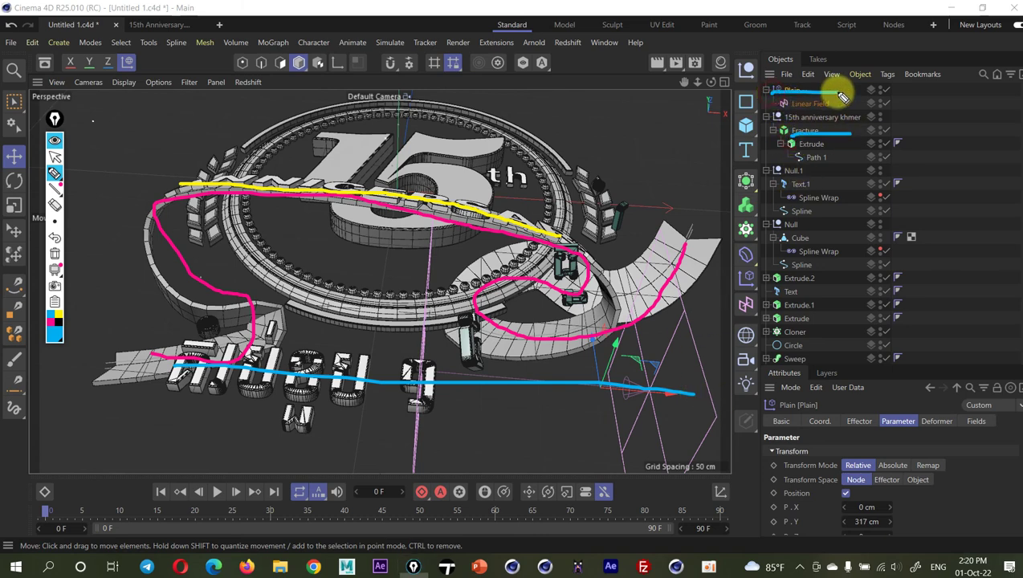
{"action": "left_click_drag", "start_coordinate": [790, 198], "coordinate": [844, 197]}
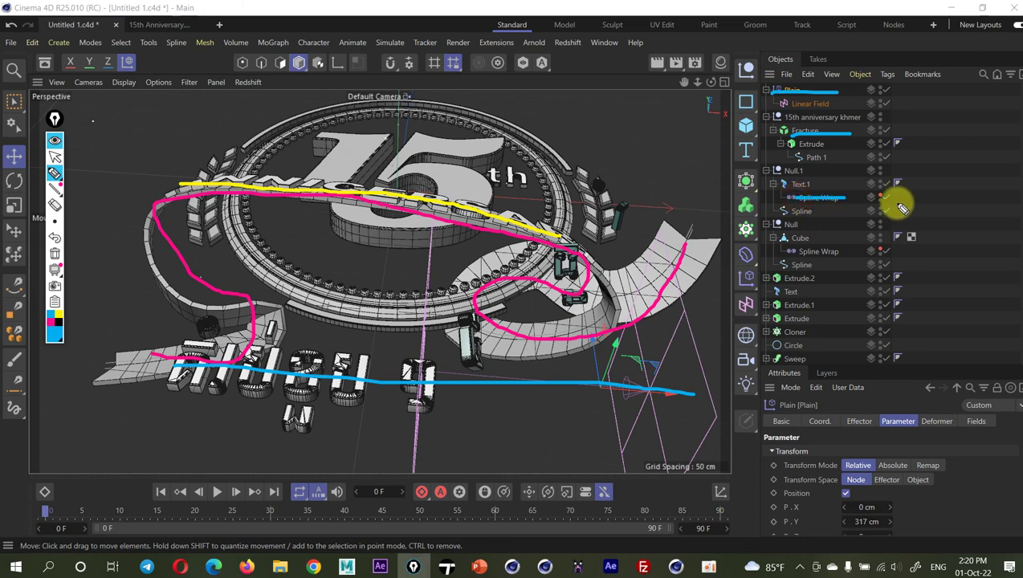